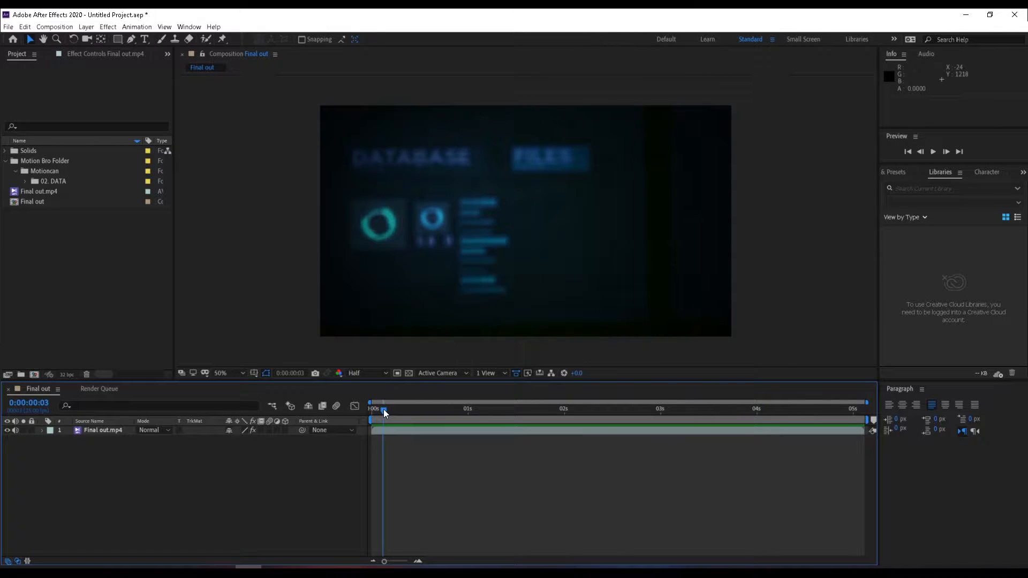
Step: Scrub through the Final out composition to examine the finished HUD animation, including a full-size look at the frame
left_click_drag(383, 408, 347, 410)
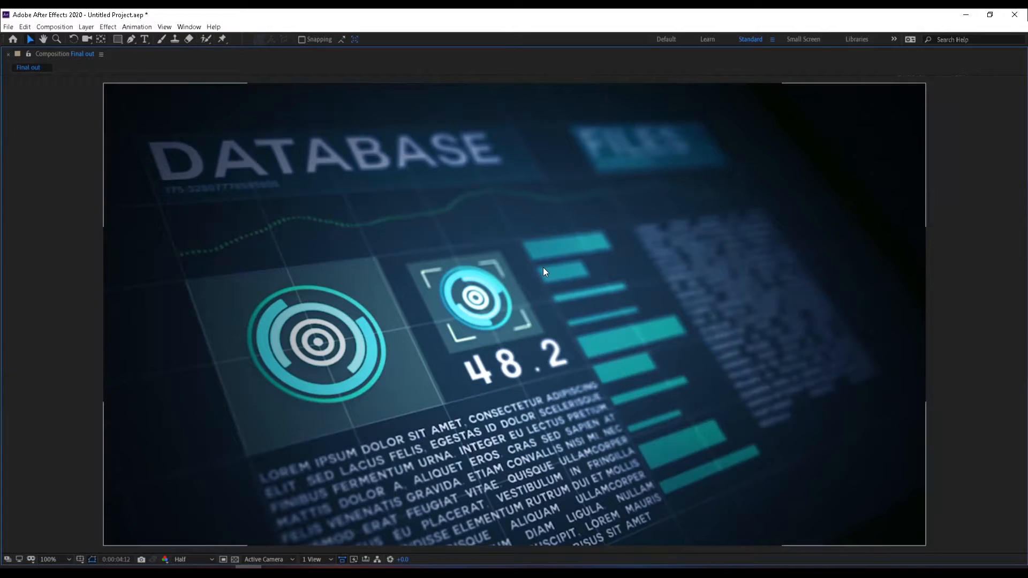
key("grave")
scroll(552, 258, "down", 1)
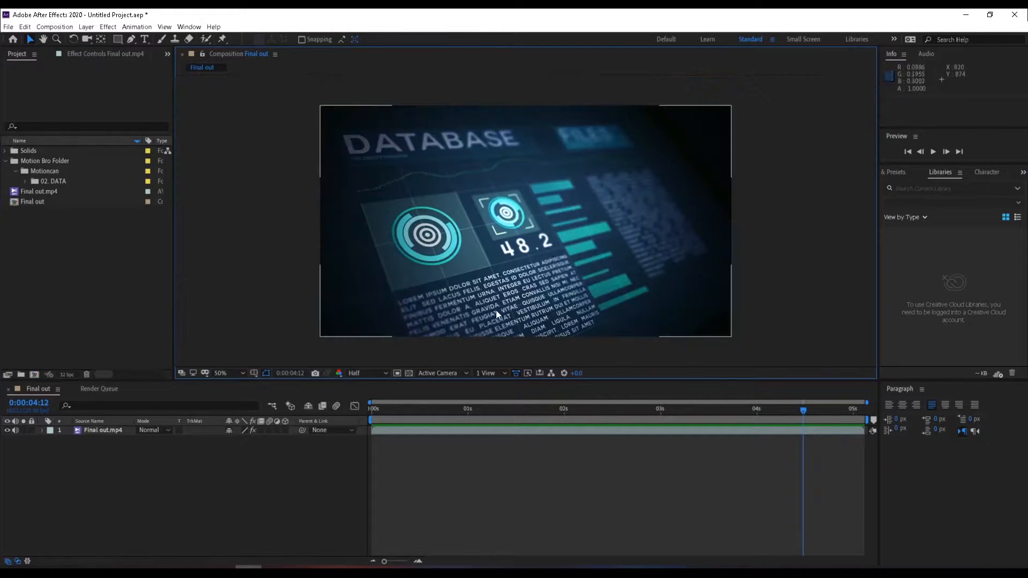
left_click_drag(389, 410, 784, 410)
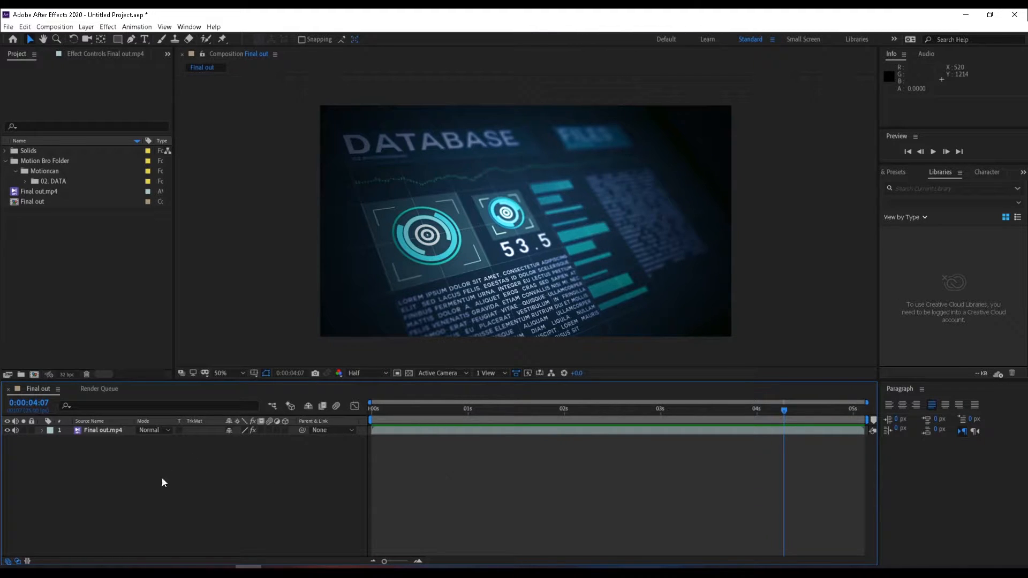
Step: Create a new 1920 x 1080, 25 fps composition named main comp
right_click(113, 239)
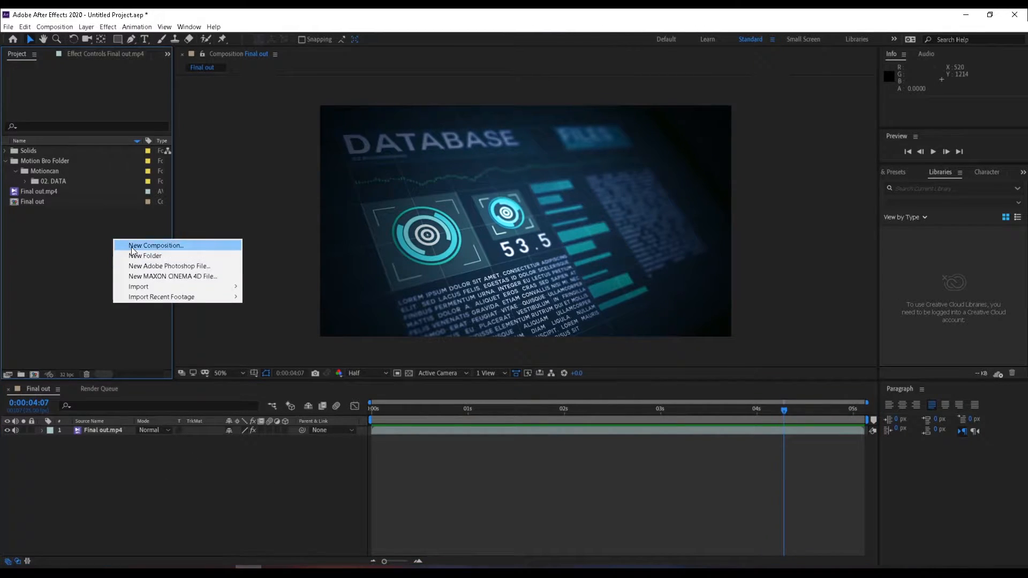
left_click(132, 247)
type("main cm")
key("BackSpace")
type("omp")
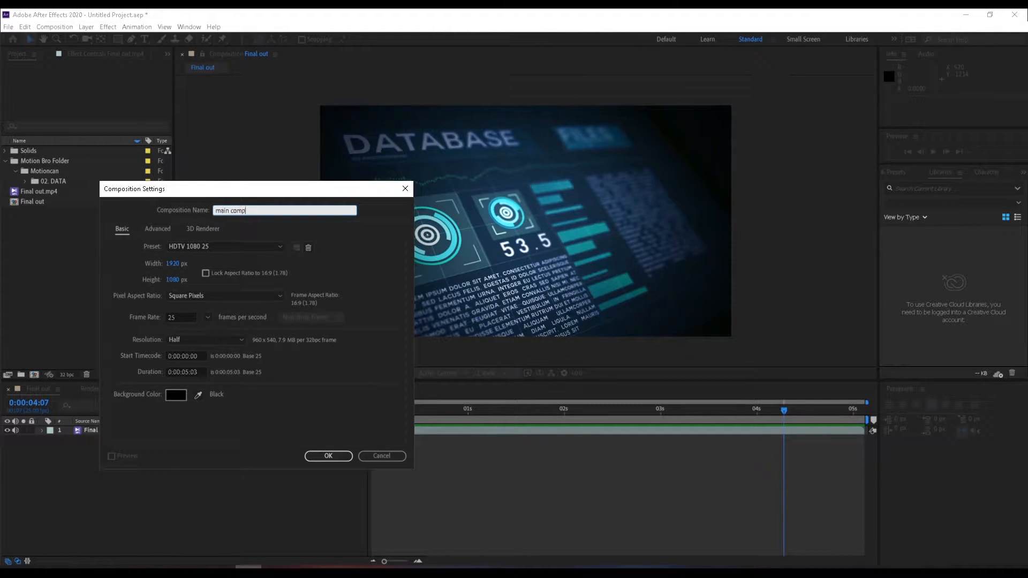
key("Return")
Step: Add a comp-sized solid named BG to main comp in very dark green (0A2000)
right_click(171, 493)
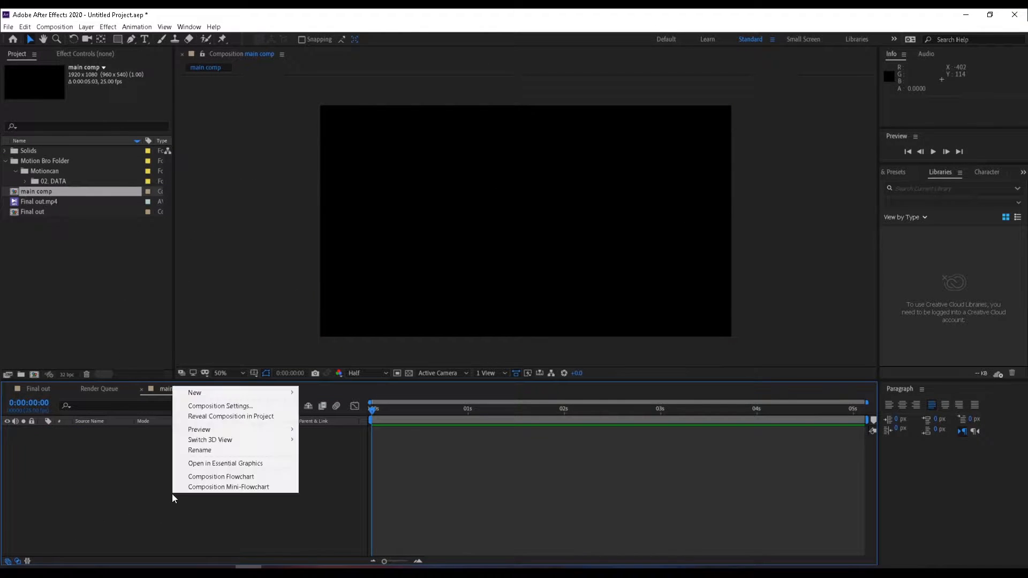
mouse_move(243, 392)
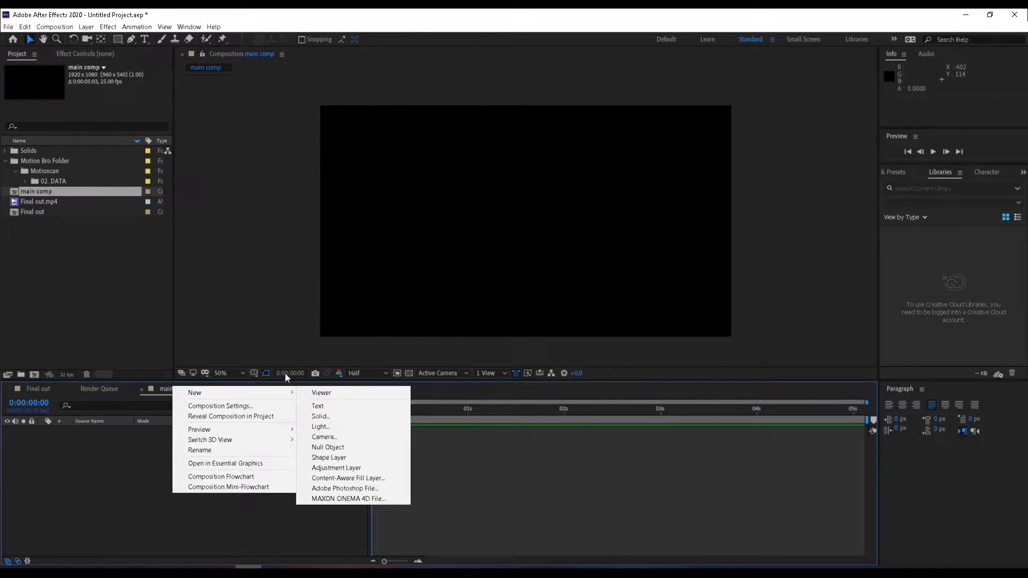
left_click(321, 417)
left_click(509, 357)
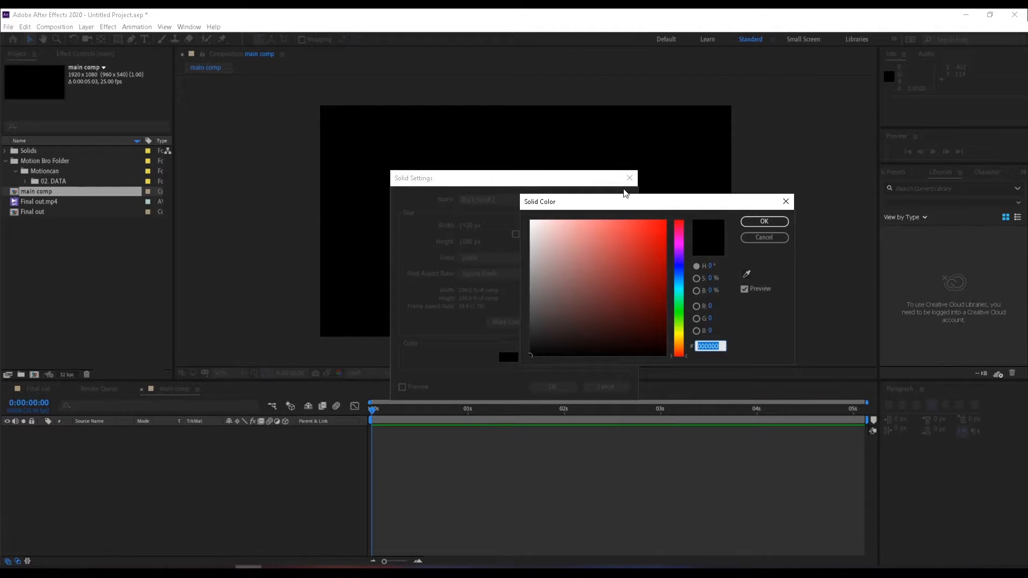
left_click(680, 314)
left_click_drag(680, 316, 665, 339)
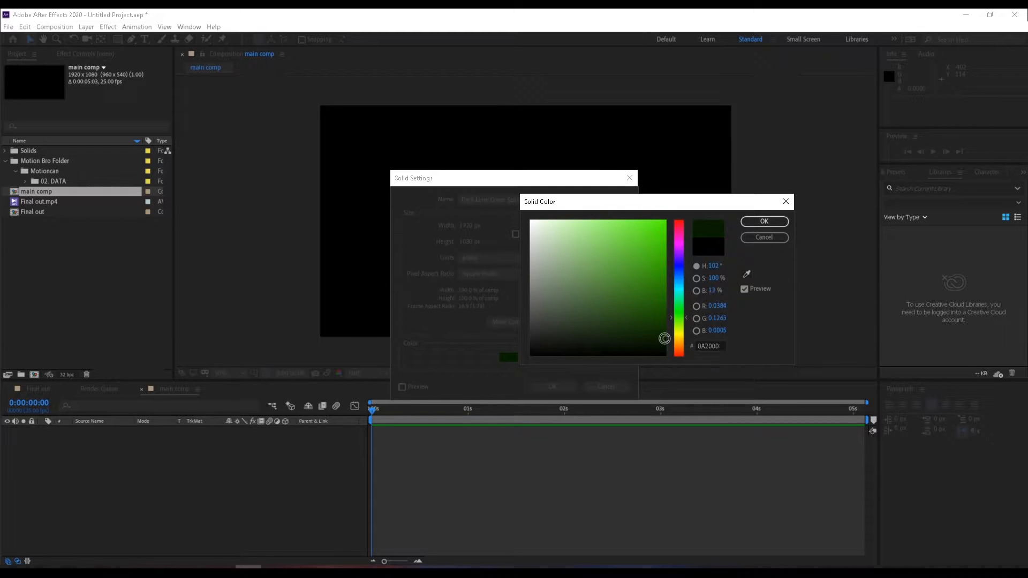
left_click(764, 221)
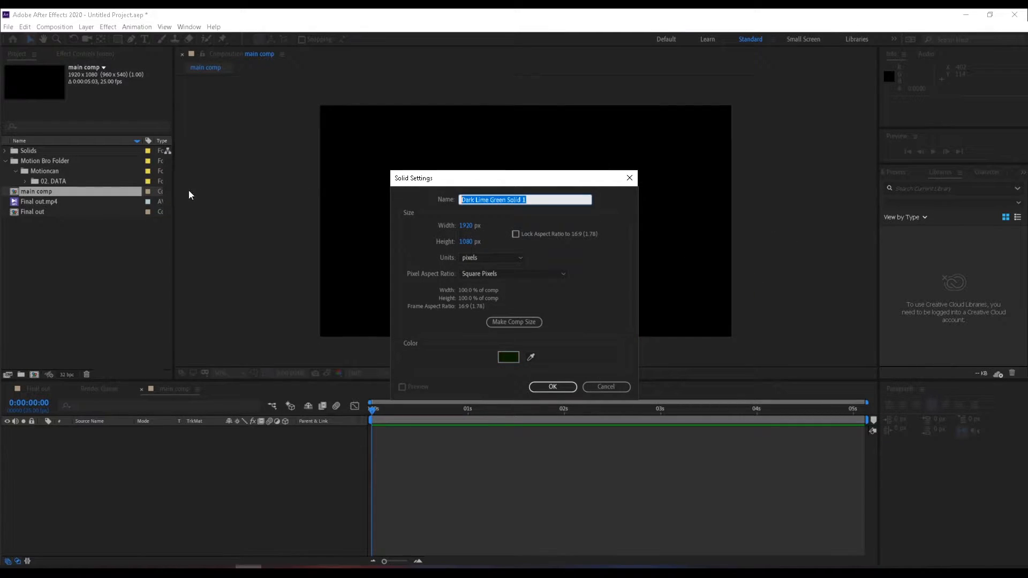
type("BG")
key("Return")
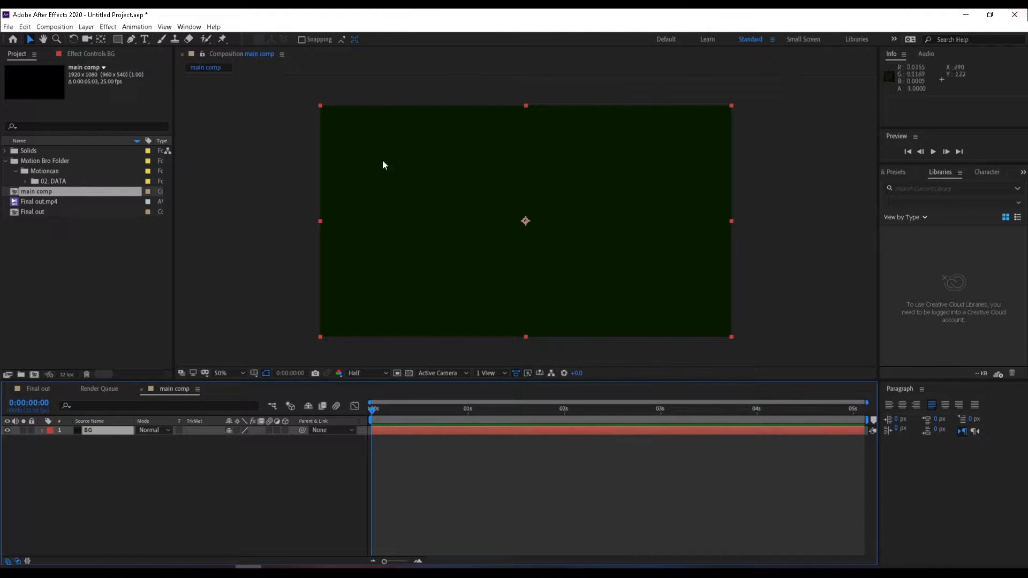
left_click(162, 482)
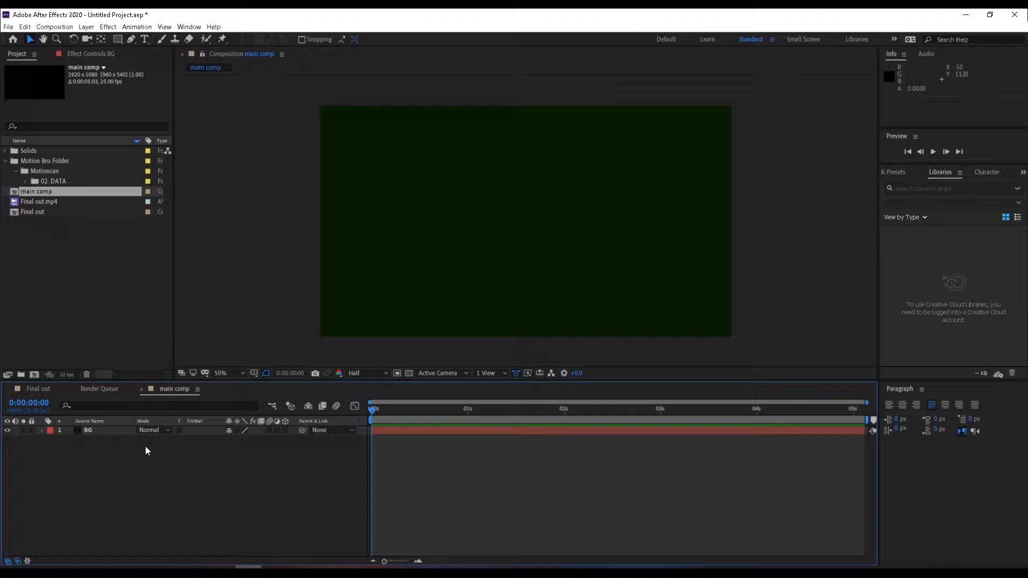
Step: Duplicate the BG layer and rename the upper copy grid
left_click(96, 434)
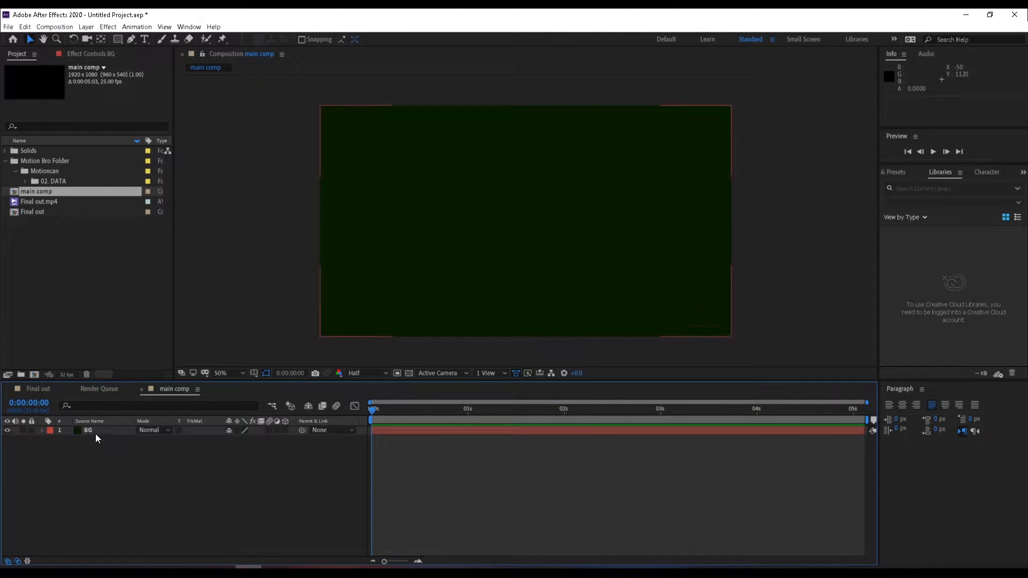
key("ctrl+d")
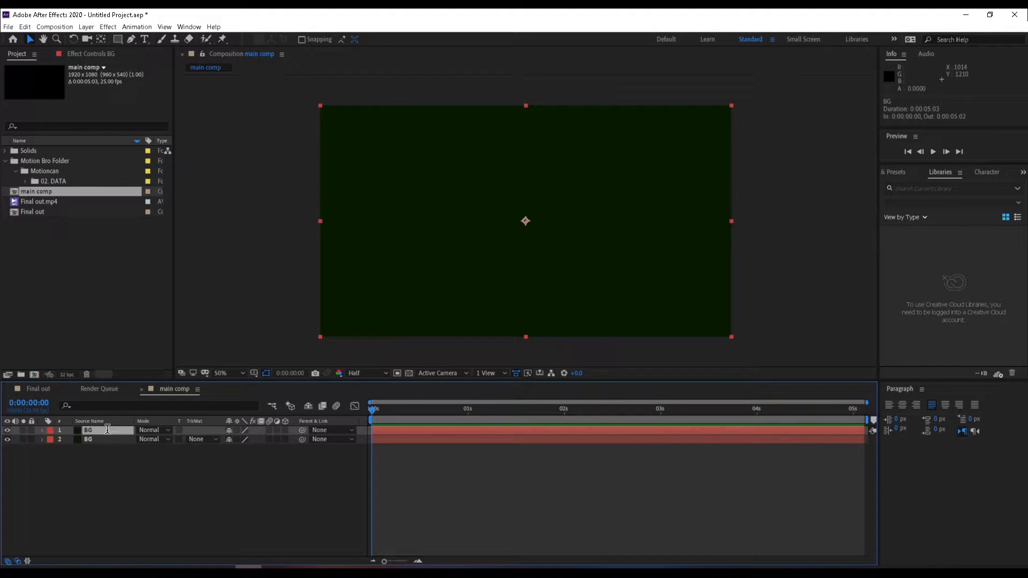
type("grid")
key("Return")
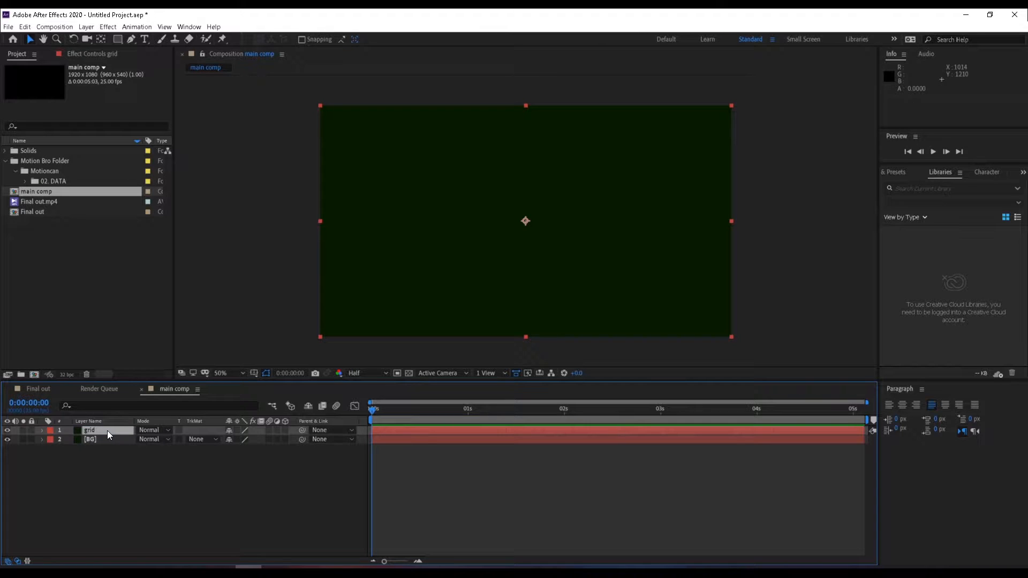
Step: Check the Final out reference, and apply the Grid effect to the grid layer in main comp
left_click(40, 389)
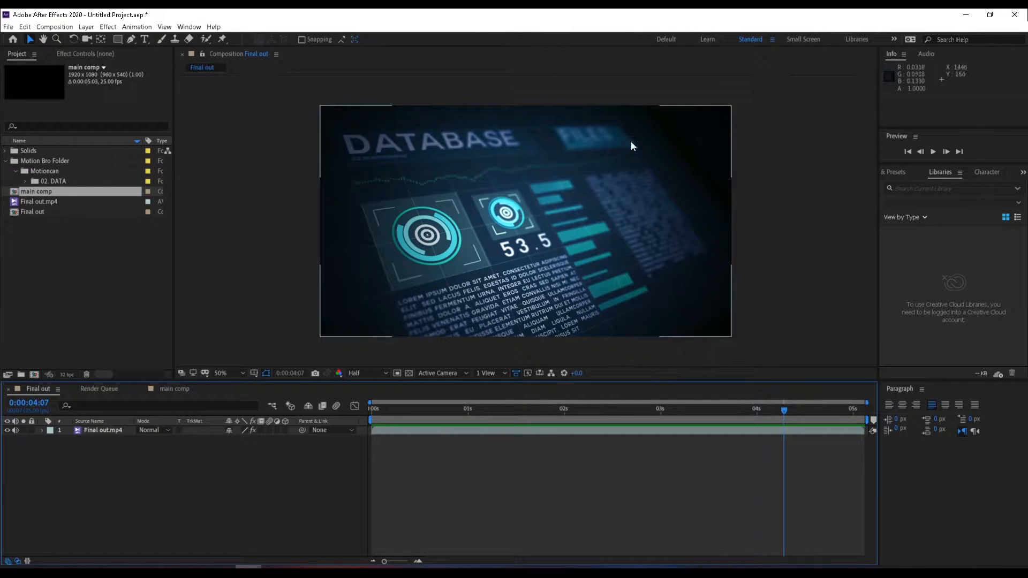
left_click(171, 391)
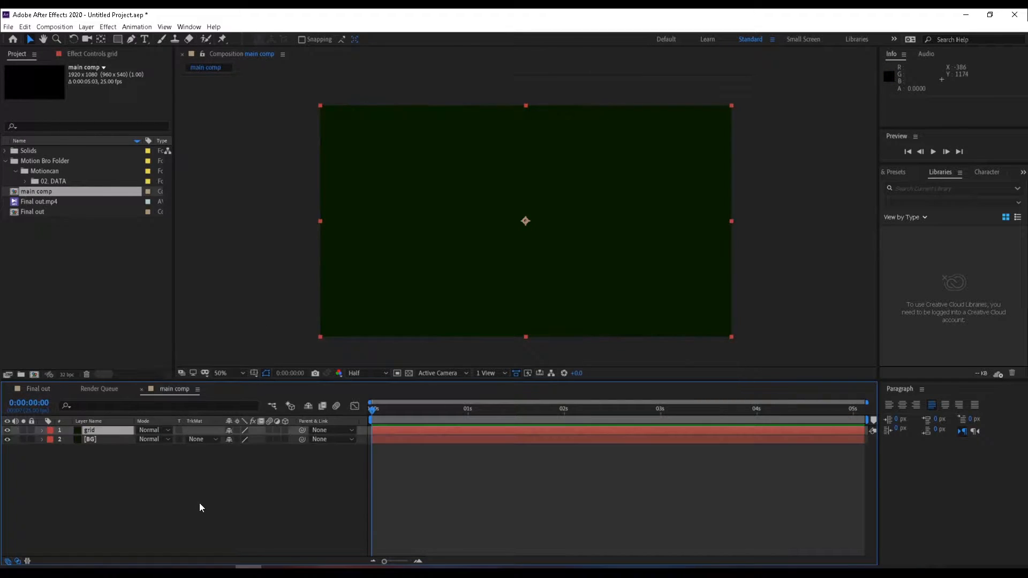
left_click(95, 430)
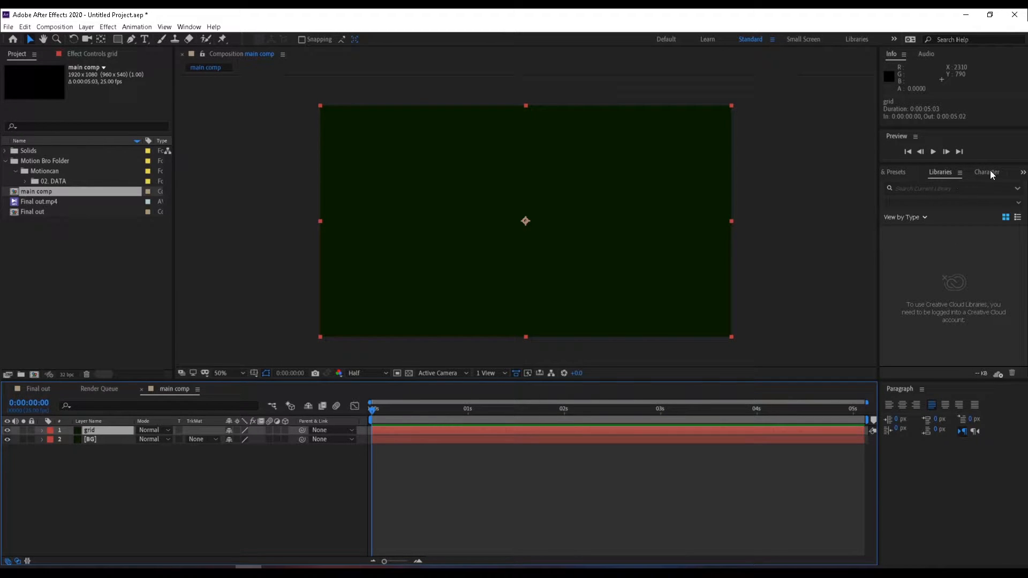
left_click(898, 173)
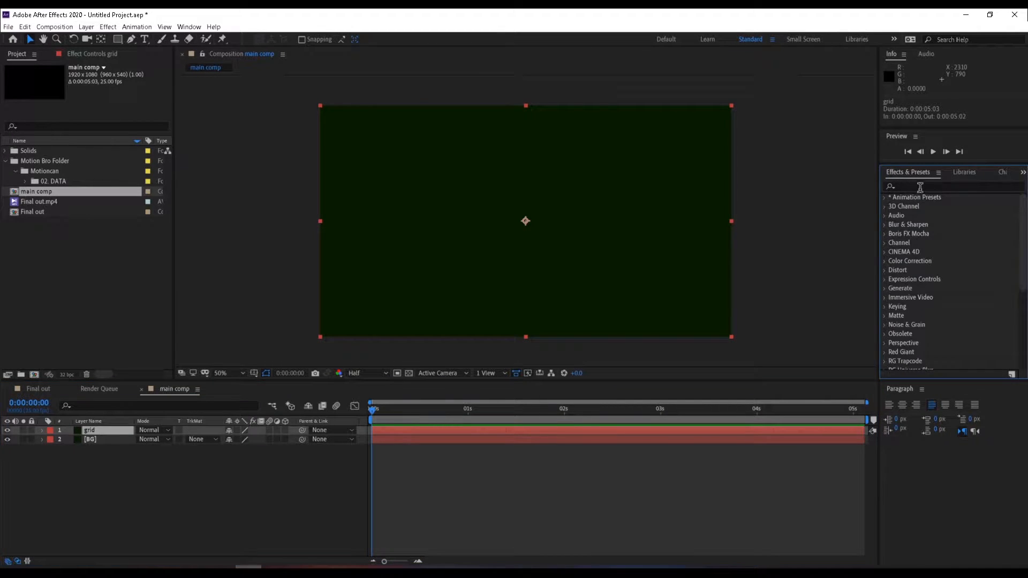
left_click(920, 188)
type("gri")
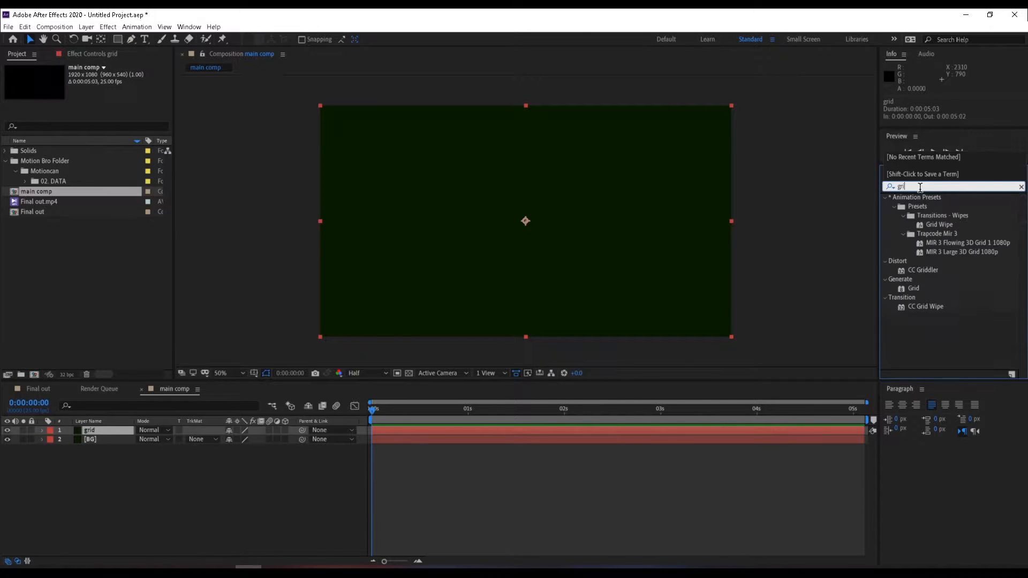
type("d")
left_click_drag(909, 287, 607, 231)
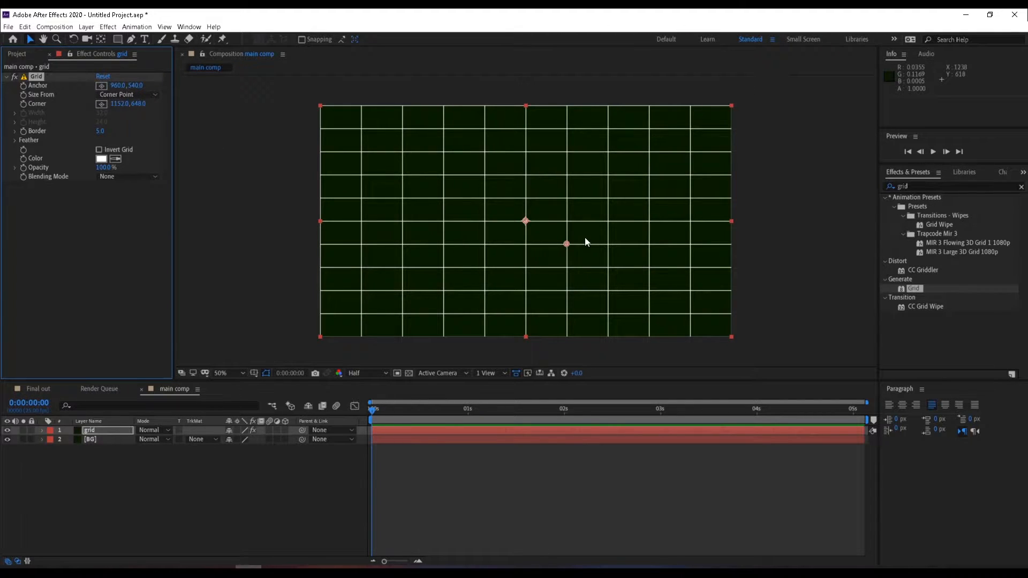
Step: Tighten the grid cells by moving the Grid effect's corner to about 1070, 610, and set its color to gray 626262
mouse_move(567, 245)
left_mouse_down()
mouse_move(669, 328)
mouse_move(563, 265)
mouse_move(550, 239)
left_mouse_up()
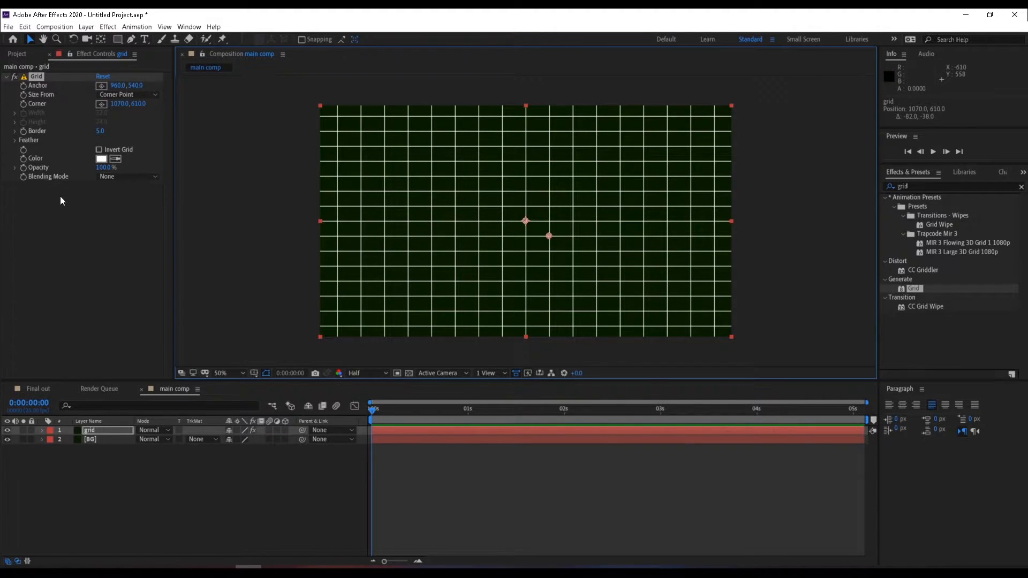
left_click(101, 158)
mouse_move(583, 287)
left_mouse_down()
mouse_move(507, 300)
mouse_move(506, 319)
mouse_move(529, 330)
mouse_move(529, 303)
left_mouse_up()
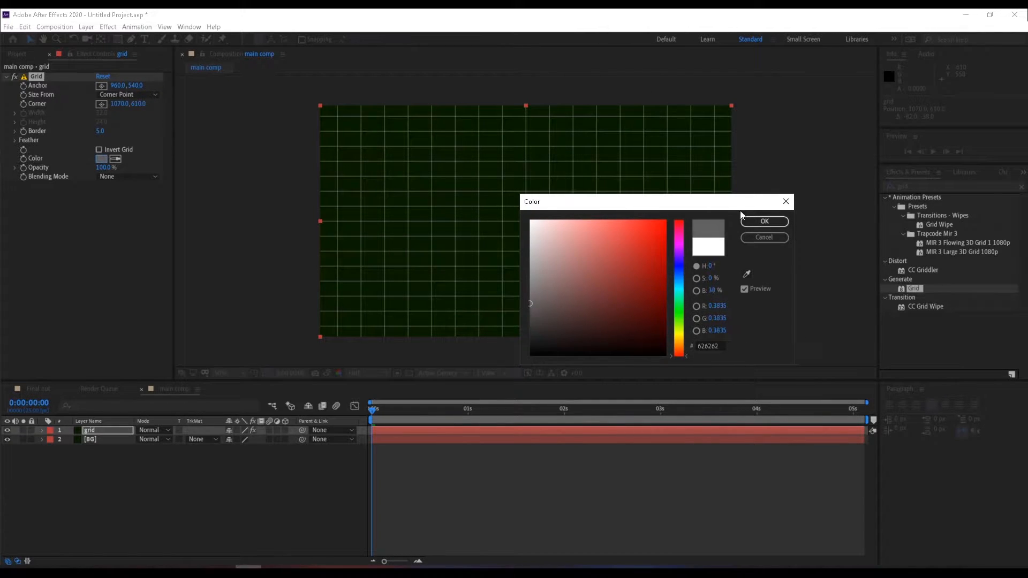
left_click(784, 222)
Step: Set the Grid effect's border to 2 and deselect the layer
left_click(100, 131)
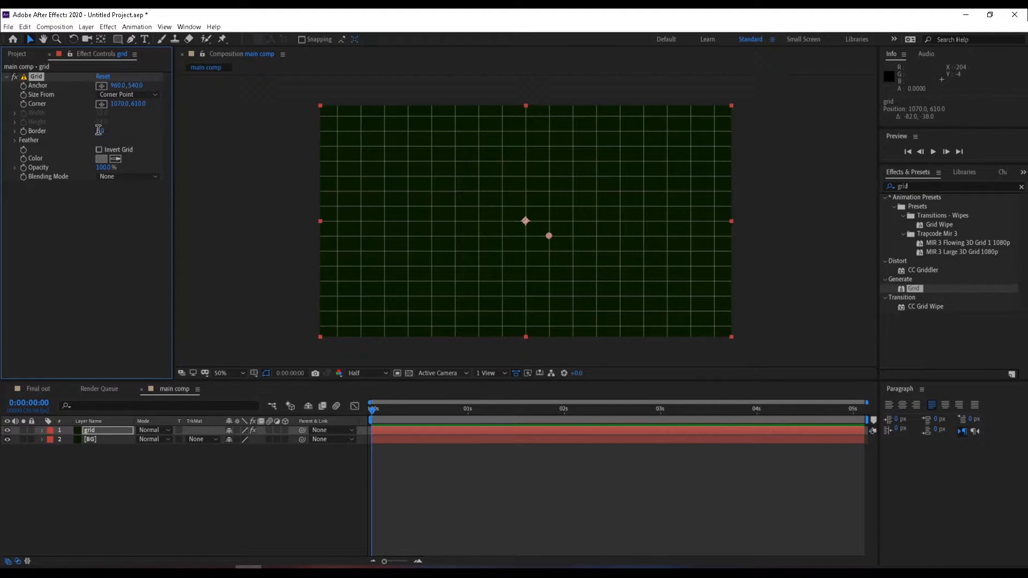
type("2")
key("Return")
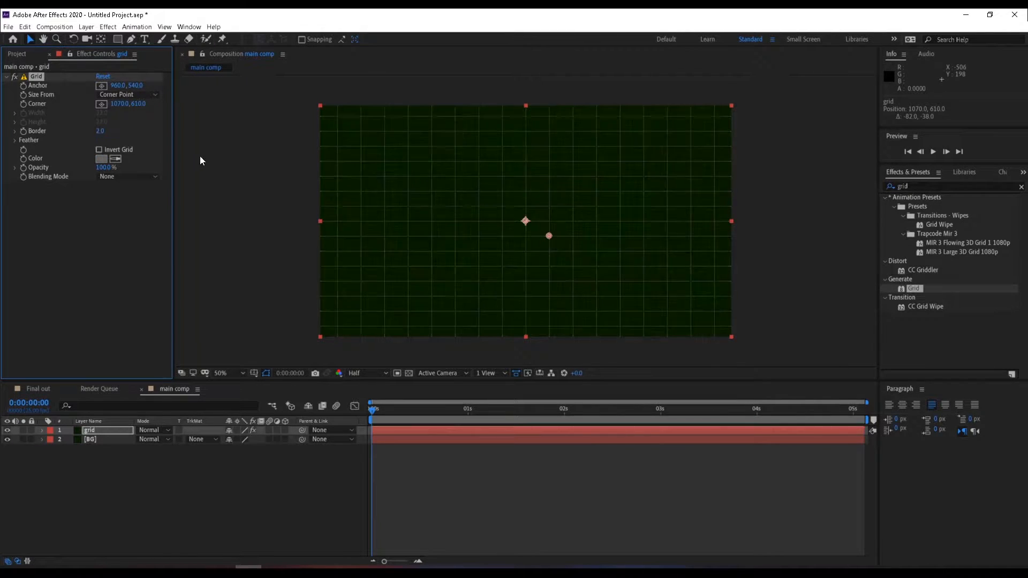
left_click(566, 495)
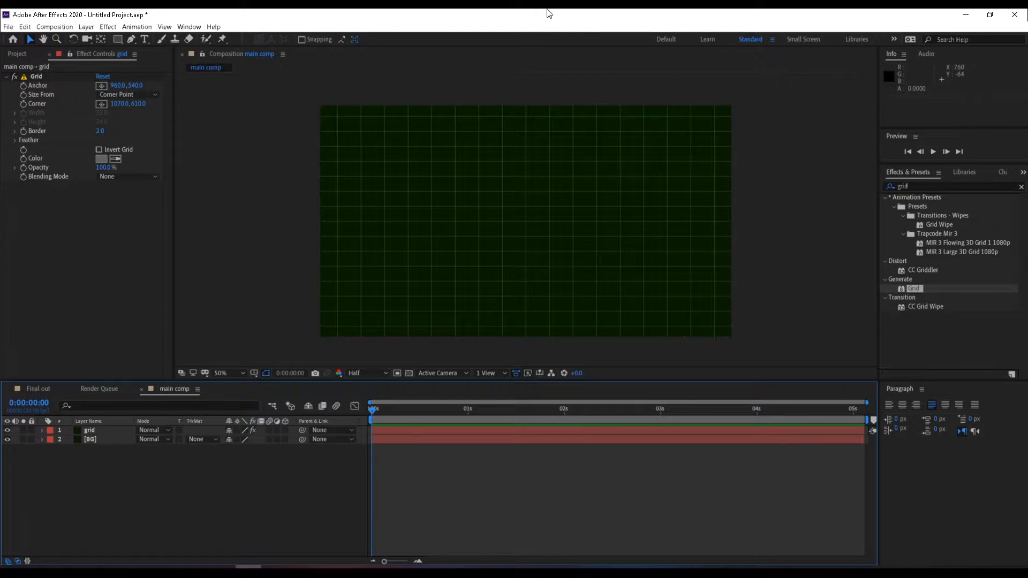
Step: Pre-compose the grid and BG layers into a composition named main HUD and make the resulting layer 3D
left_click(91, 440)
left_click(96, 430, "ctrl")
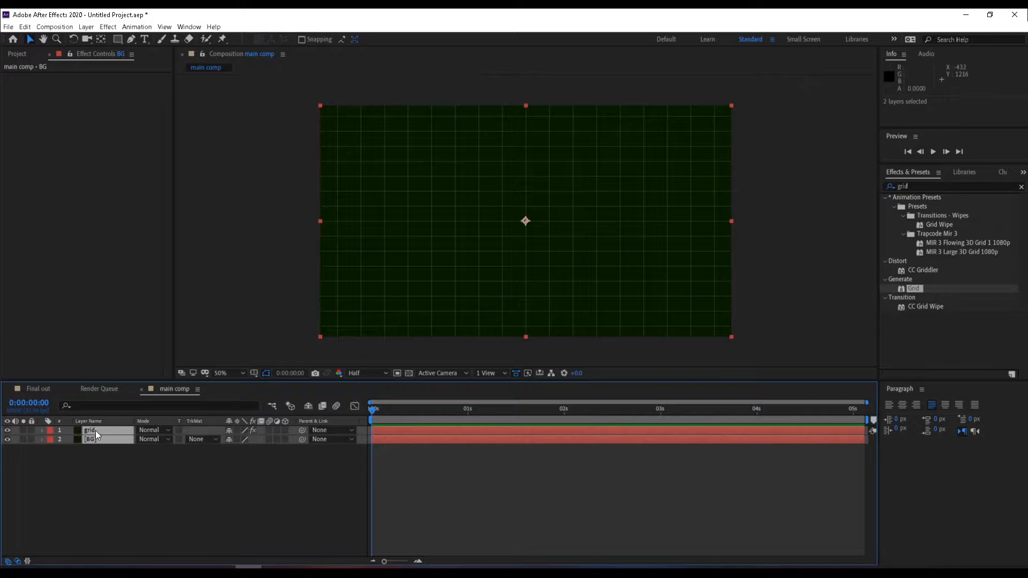
right_click(95, 430)
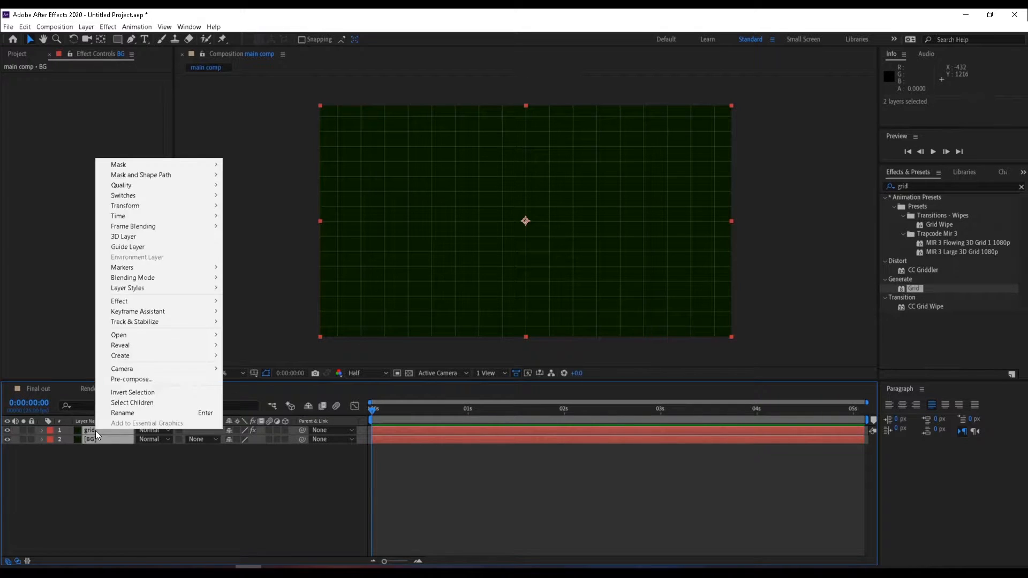
left_click(133, 379)
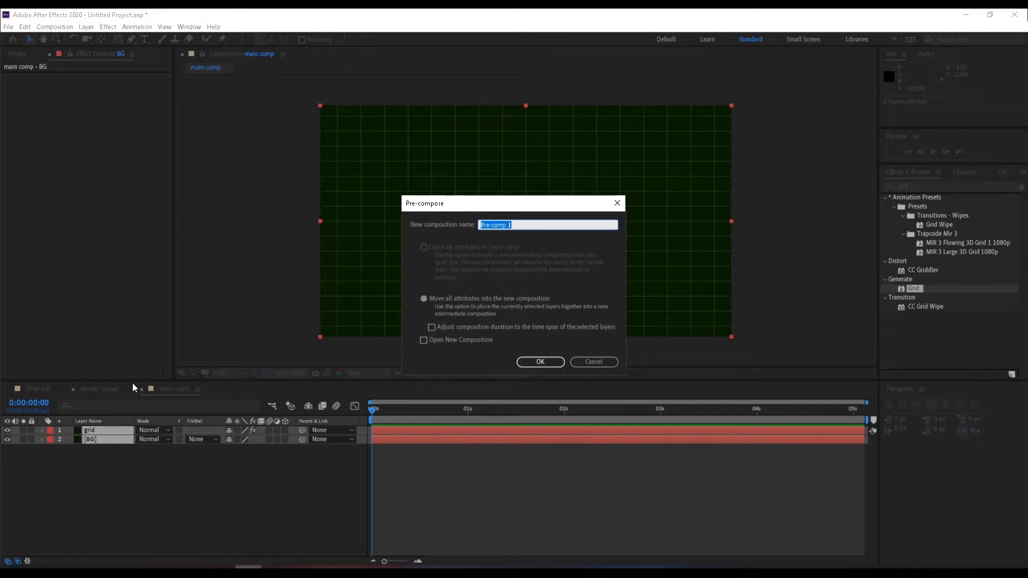
type("main HUD")
key("Return")
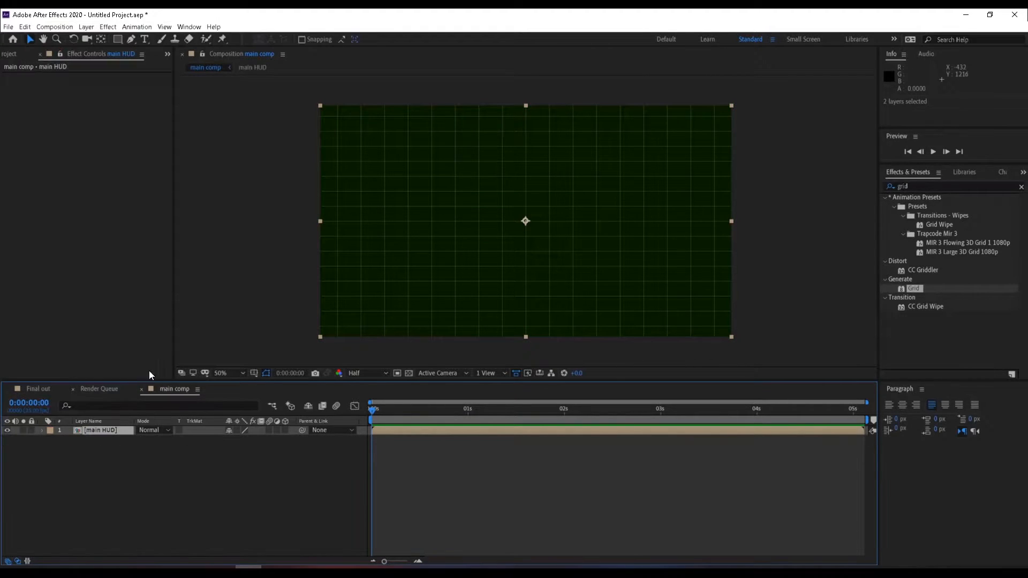
left_click(284, 430)
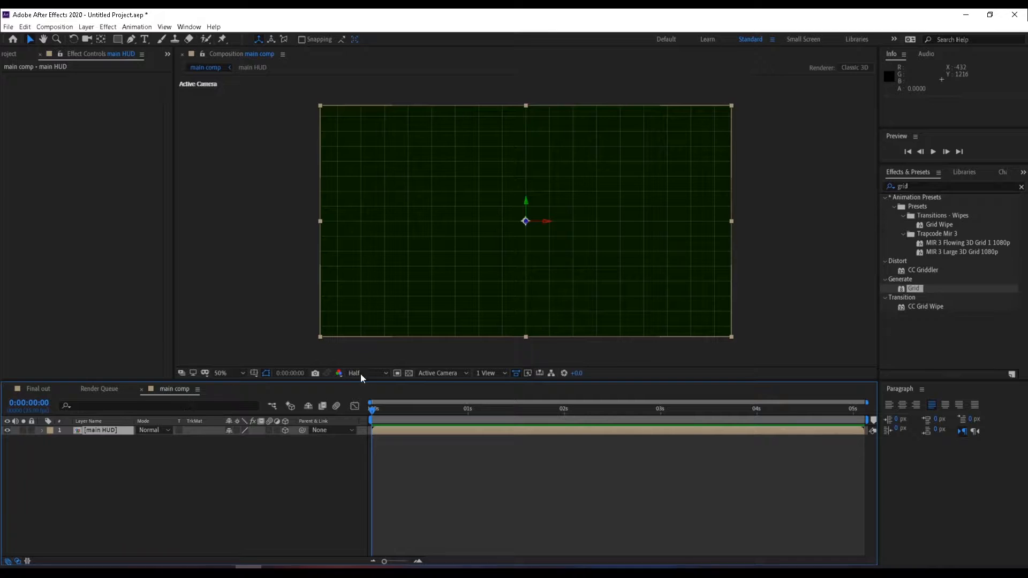
Step: Check the Final out reference, and add a two-node camera with the 35mm preset to main comp
left_click(39, 389)
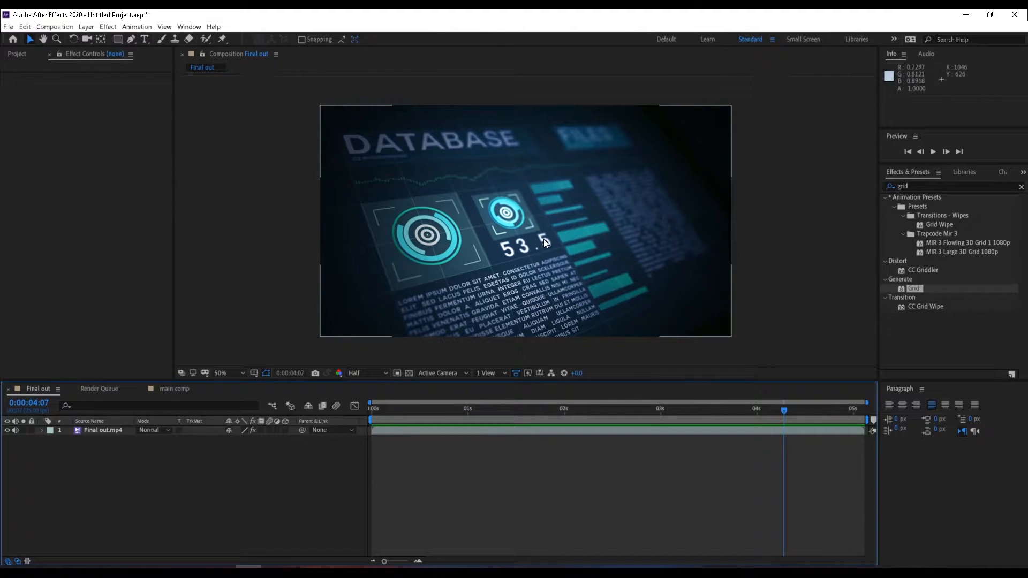
left_click(178, 390)
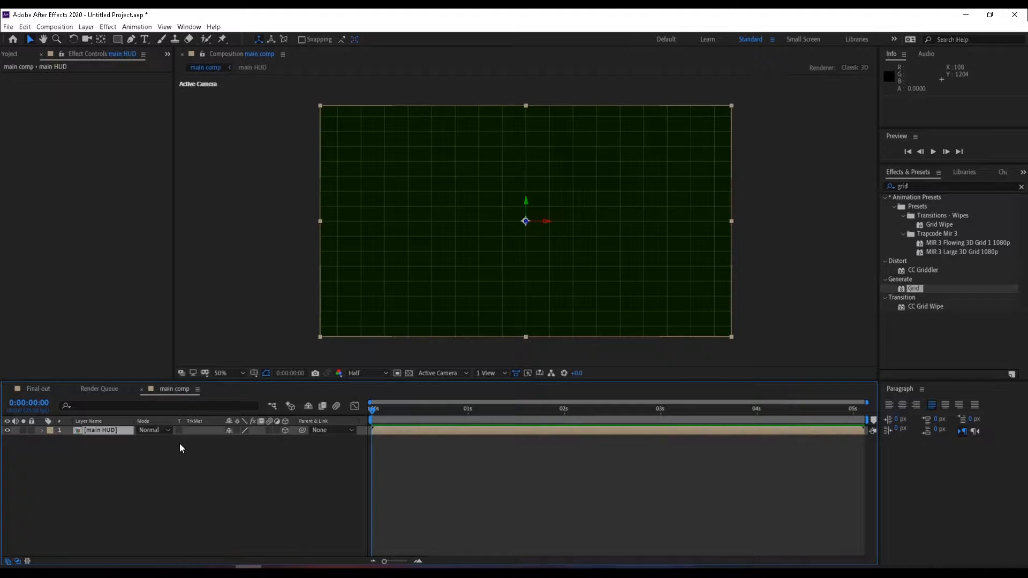
right_click(185, 446)
mouse_move(235, 453)
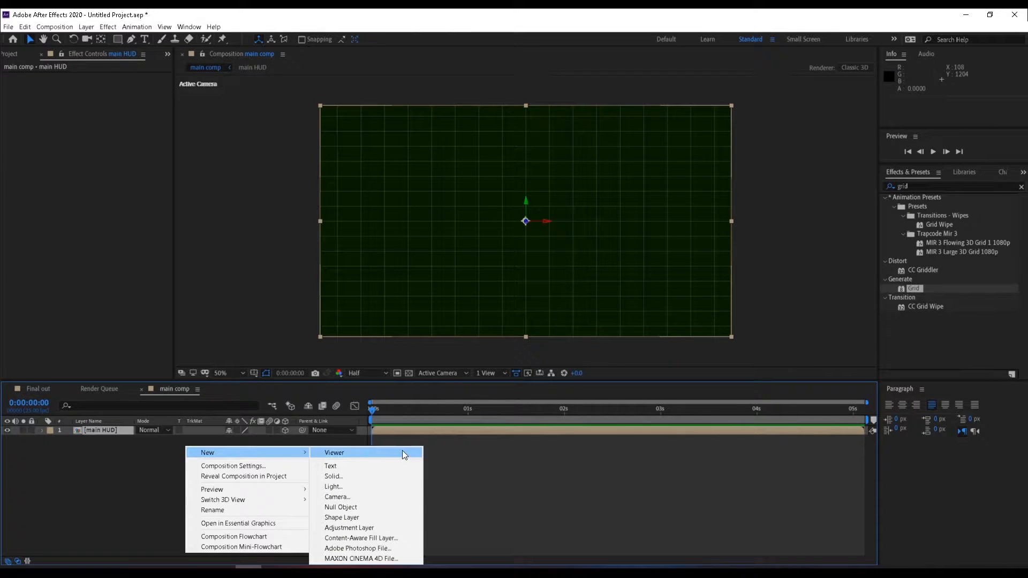
left_click(343, 497)
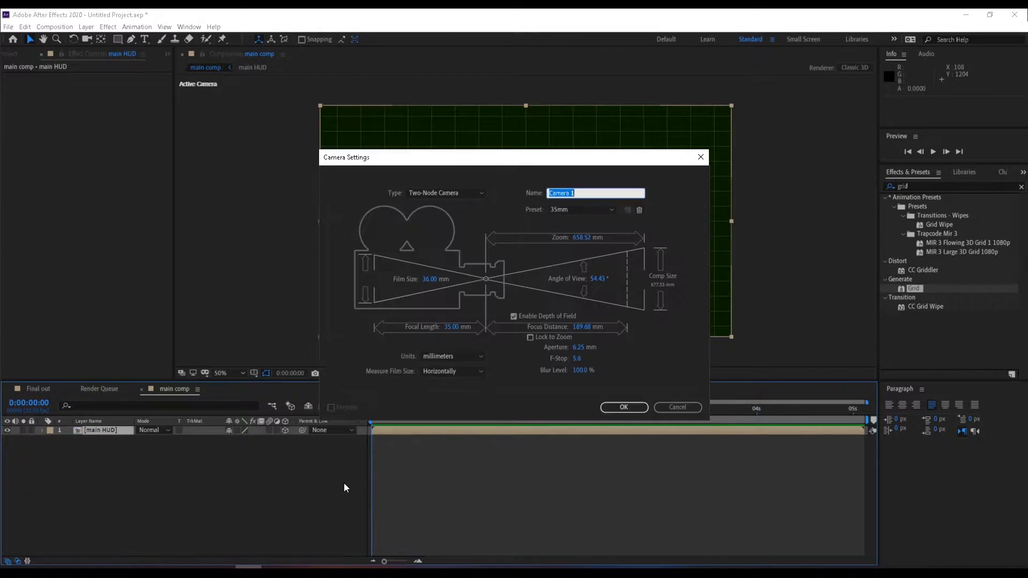
left_click(574, 210)
left_click(579, 282)
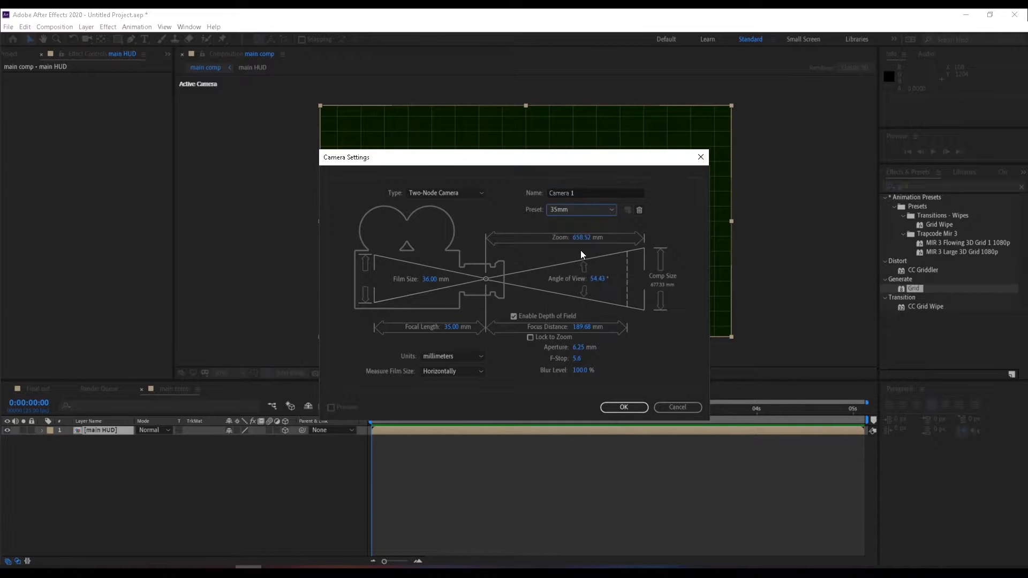
left_click(619, 406)
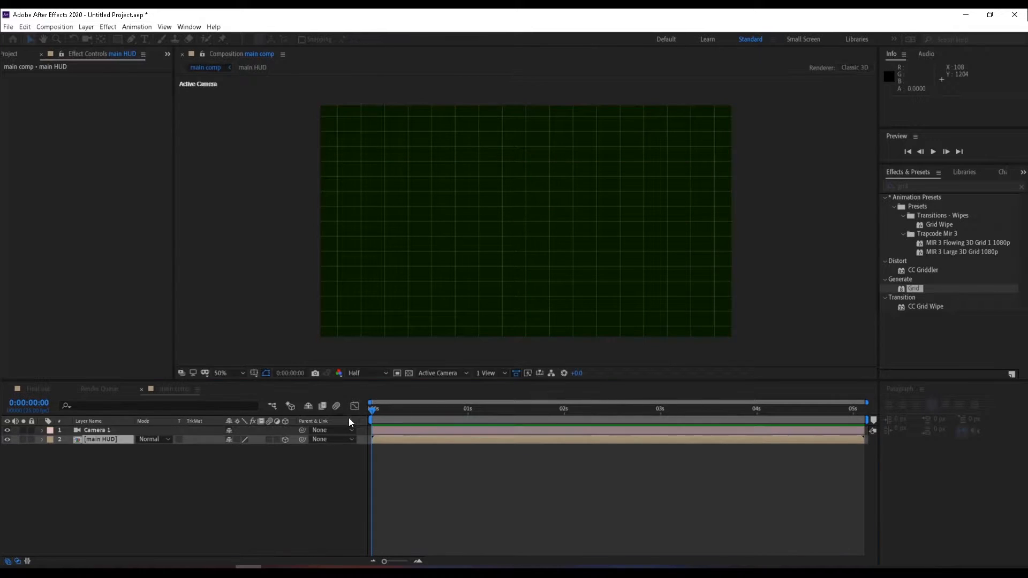
Step: Add a null object to main comp and rename it camera ctrl
right_click(123, 482)
mouse_move(166, 374)
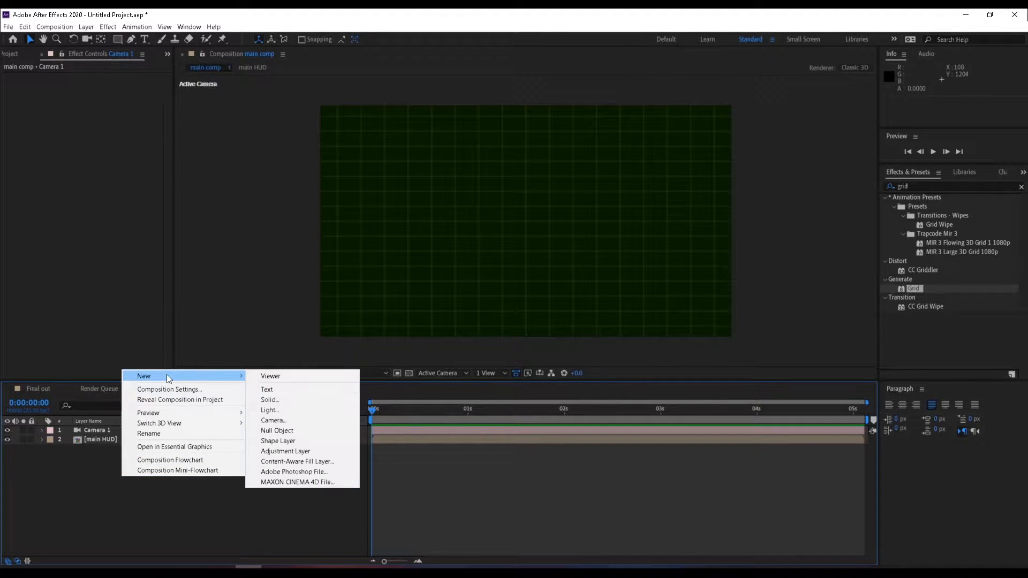
left_click(289, 431)
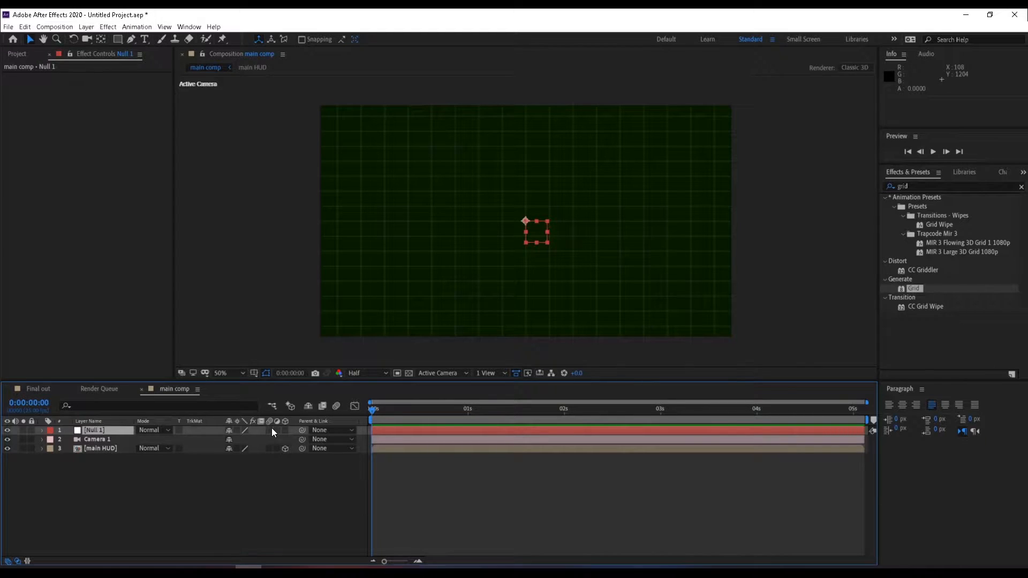
key("Return")
type("camera ctrl")
key("Return")
Step: Parent Camera 1 to the camera ctrl null and make the null a 3D layer
left_click(162, 442)
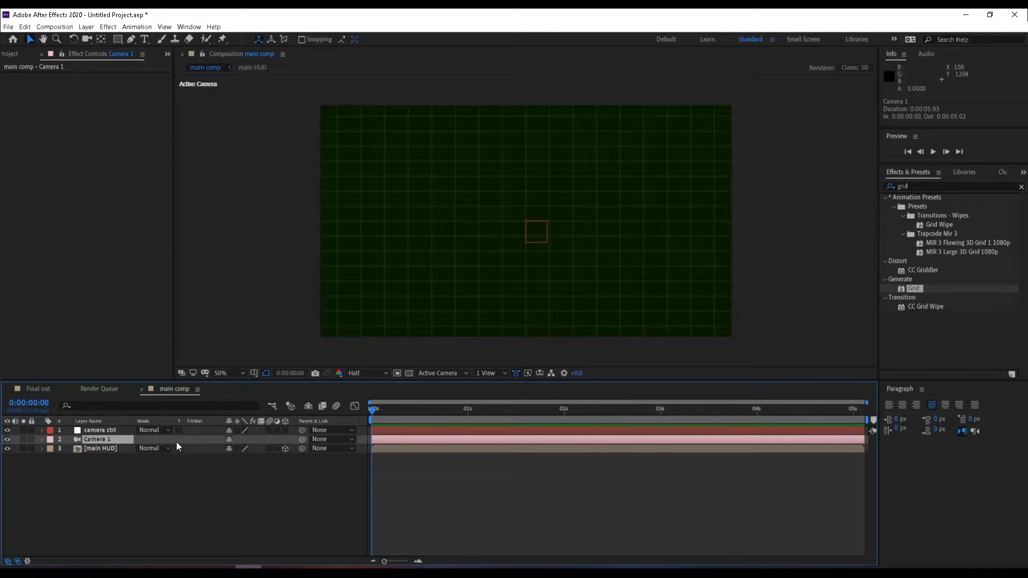
left_click_drag(303, 439, 101, 430)
left_click(101, 429)
left_click(285, 430)
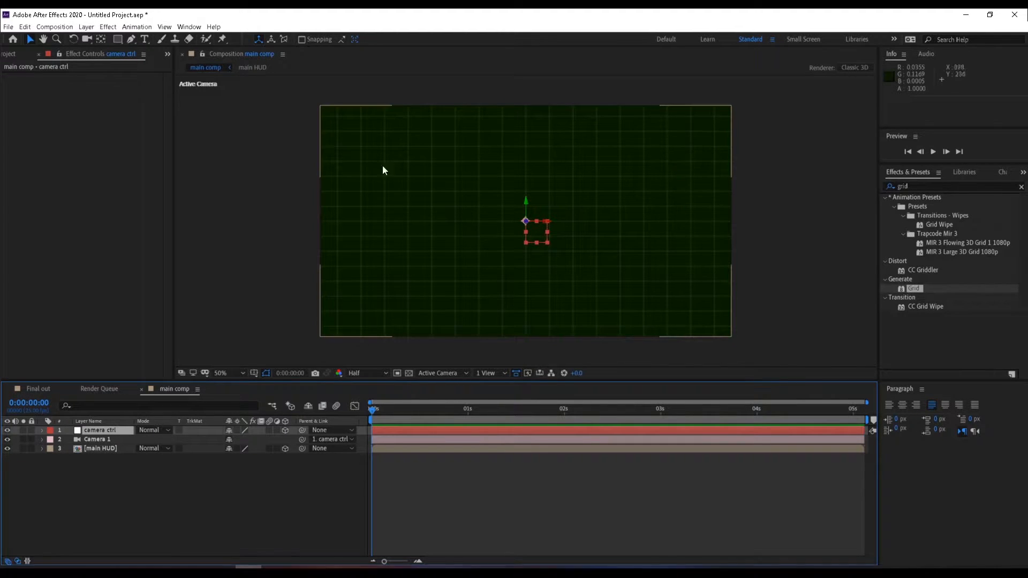
Step: Rotate the camera ctrl null to 17° in X, 34° in Y and 17° in Z
key("r")
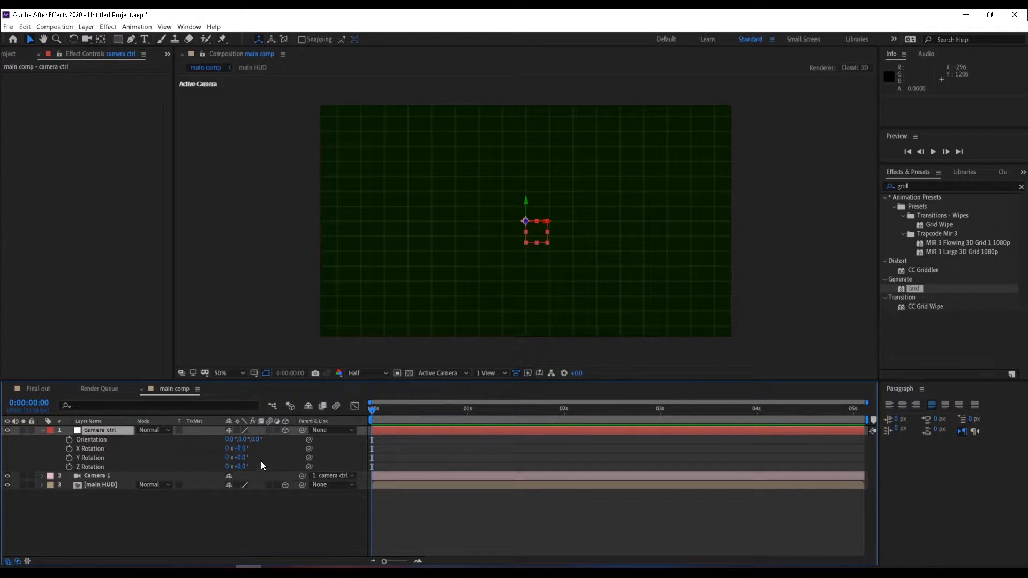
mouse_move(240, 454)
left_mouse_down()
mouse_move(258, 466)
mouse_move(244, 450)
mouse_move(252, 453)
left_mouse_up()
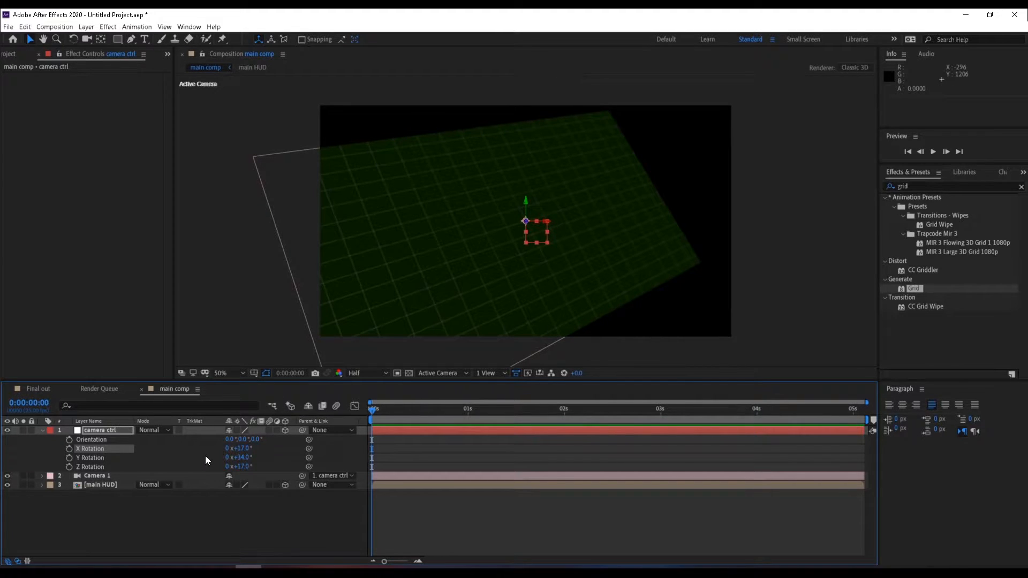
left_click(166, 544)
Step: Move the camera ctrl null to position 1005, 329, 685 so the tilted grid fills the frame
left_click(107, 432)
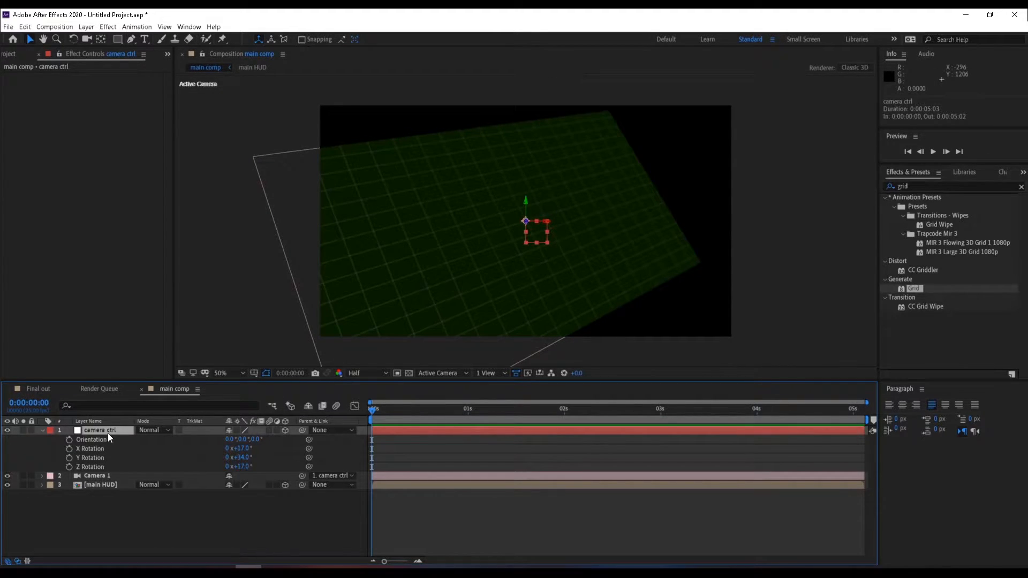
key("p")
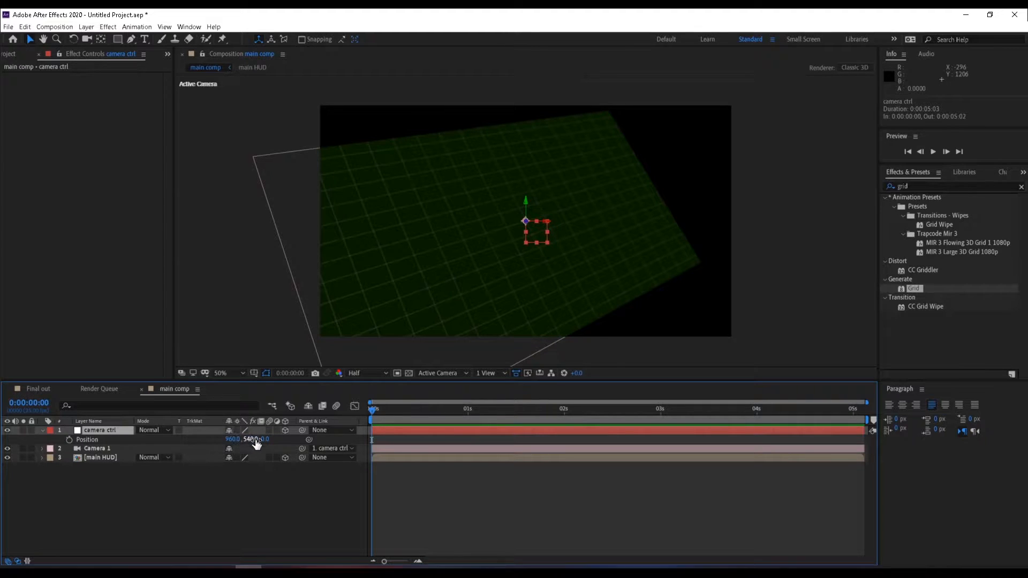
mouse_move(262, 439)
left_mouse_down()
mouse_move(310, 440)
mouse_move(171, 444)
mouse_move(360, 440)
mouse_move(227, 440)
mouse_move(253, 440)
left_mouse_up()
left_click(459, 504)
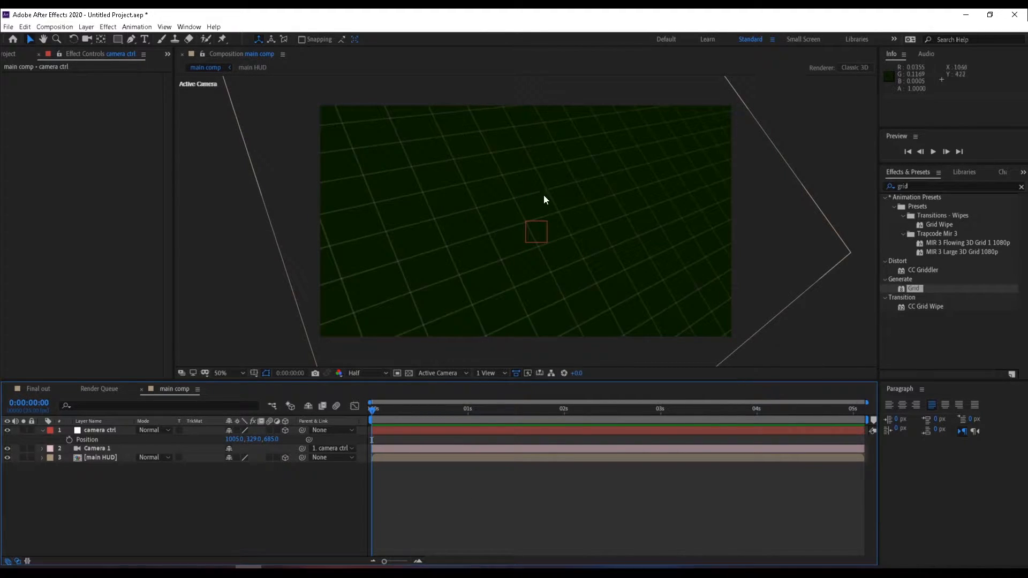
Step: Collapse and lock the camera ctrl and Camera 1 layers, and narrow the effect controls area
left_click(42, 431)
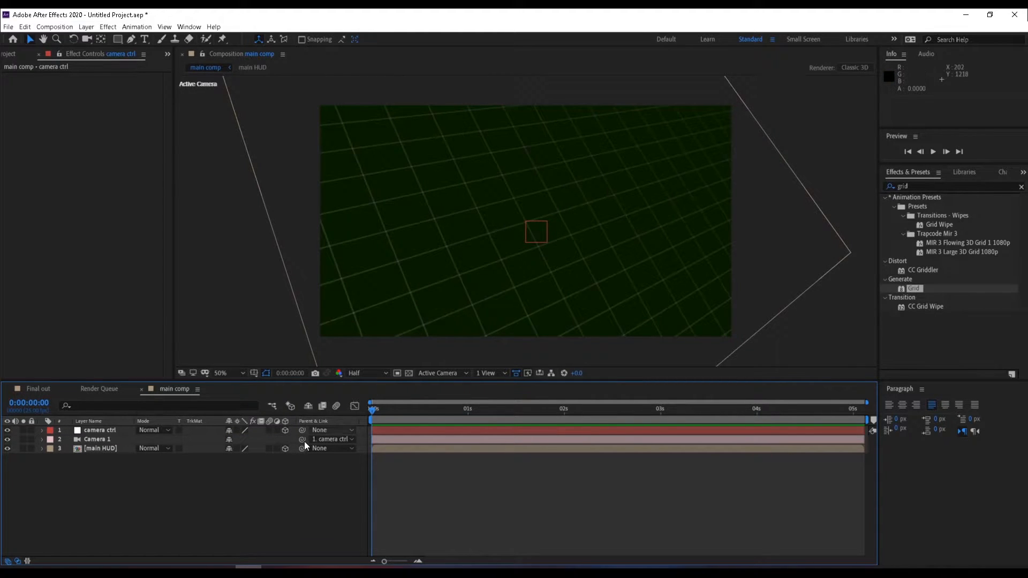
left_click(31, 439)
left_click_drag(173, 241, 154, 241)
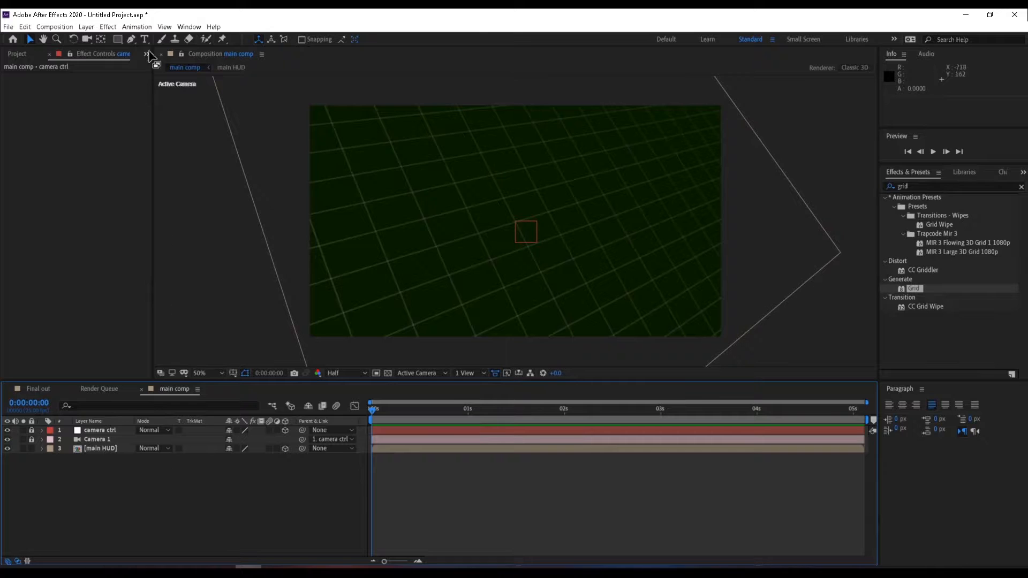
Step: Open a second composition viewer for main comp and zoom the original viewer out to 25%
left_click(164, 27)
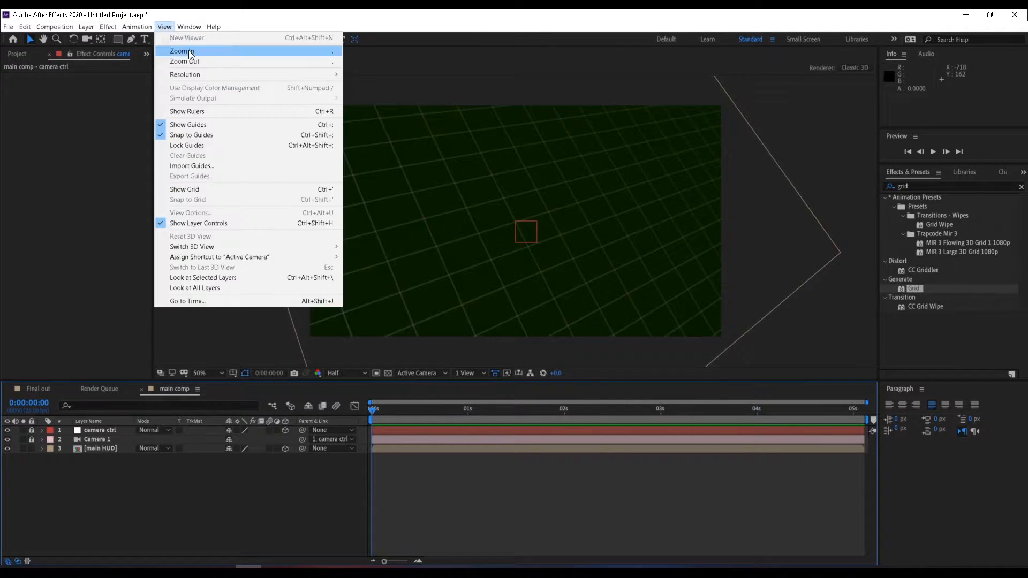
left_click(514, 94)
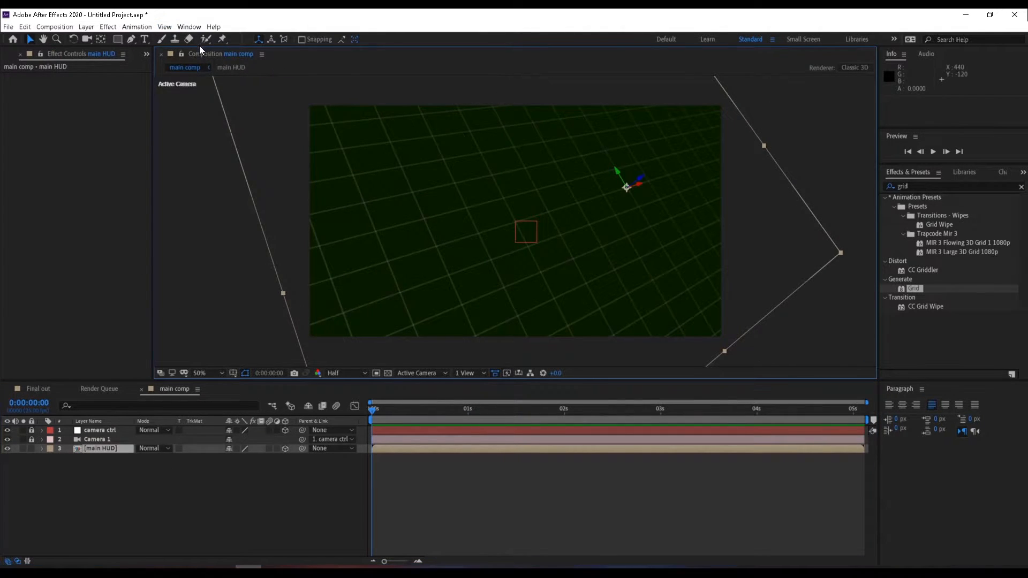
left_click(163, 28)
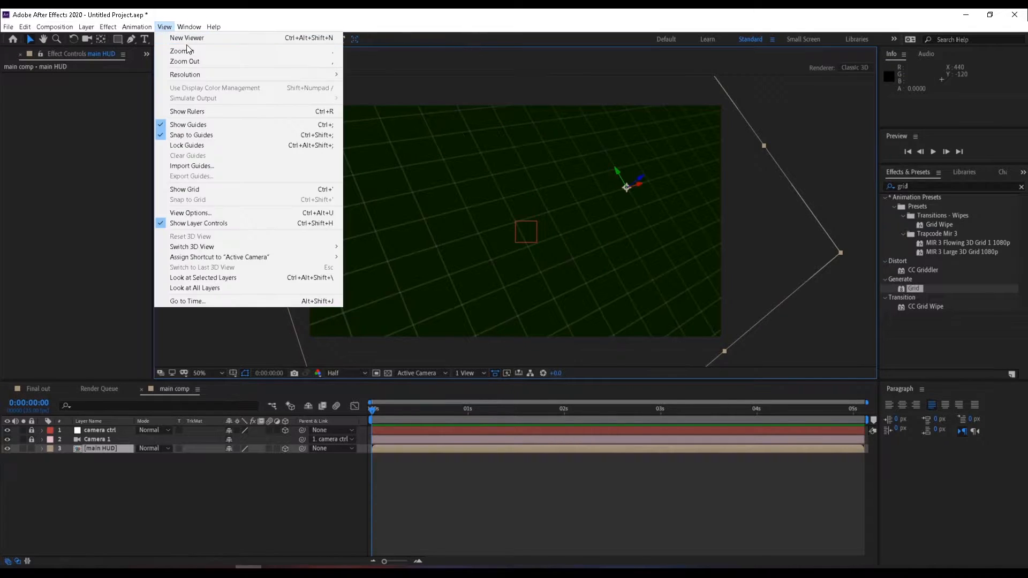
left_click(192, 40)
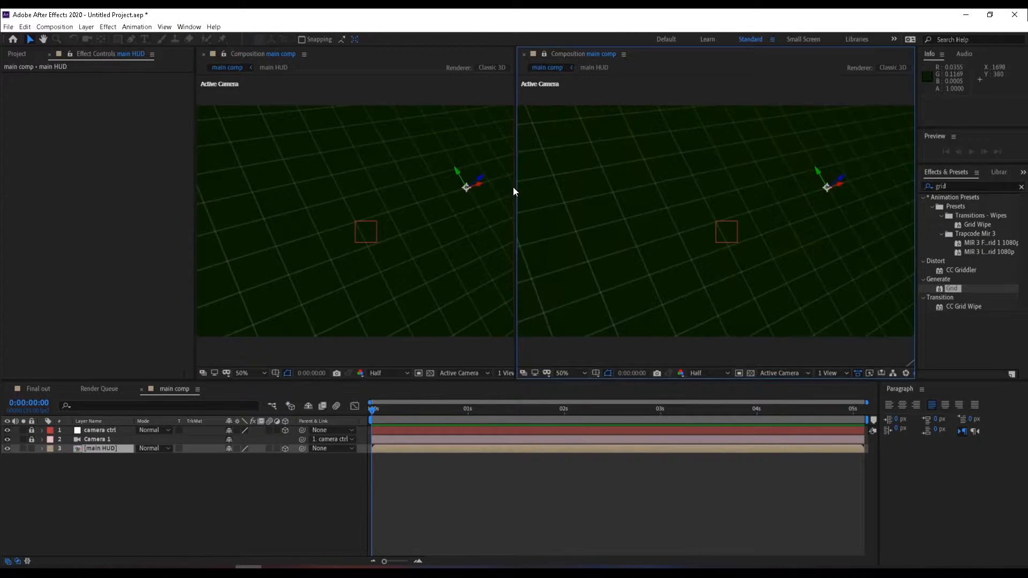
left_click_drag(513, 187, 563, 190)
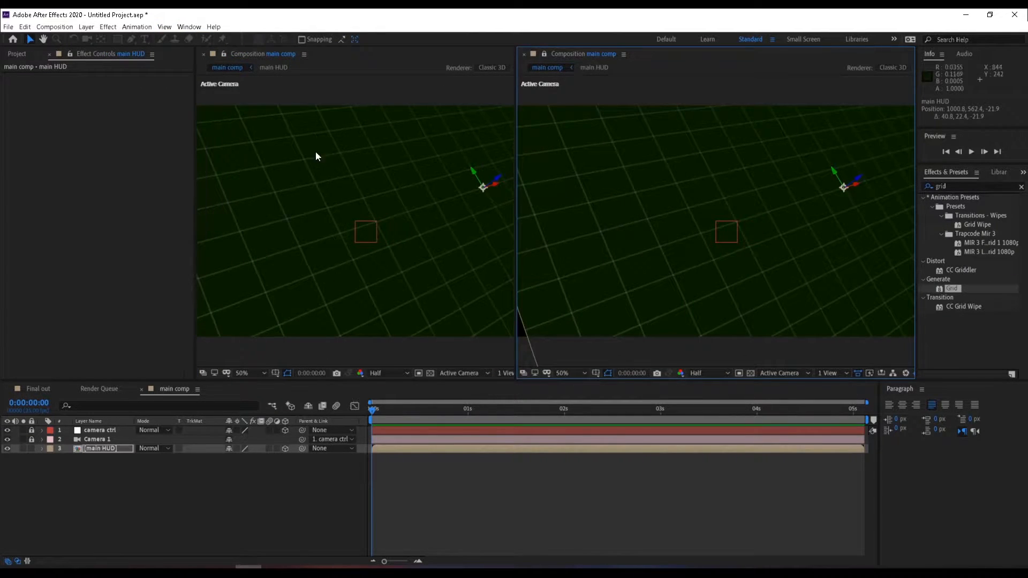
scroll(316, 156, "down", 1)
left_click(180, 456)
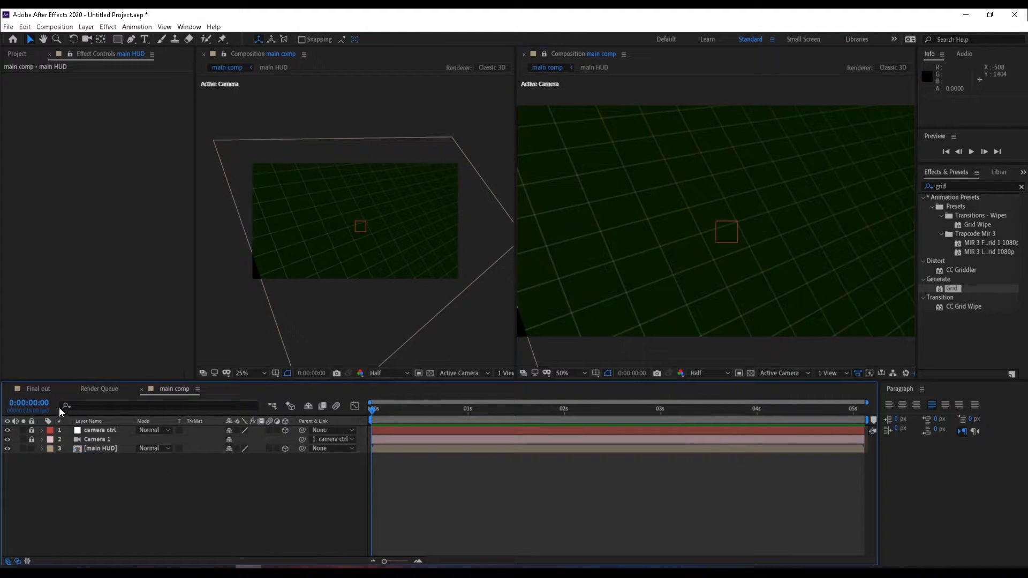
left_click(41, 391)
left_click(169, 385)
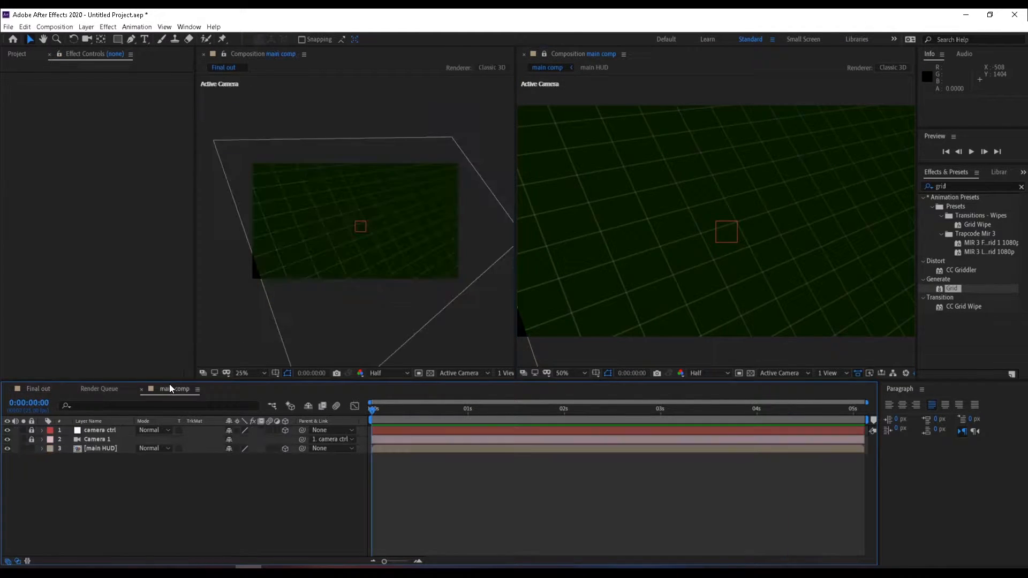
Step: Nudge the main HUD layer back along its X axis to cover the frame's empty lower-left corner
left_click(289, 314)
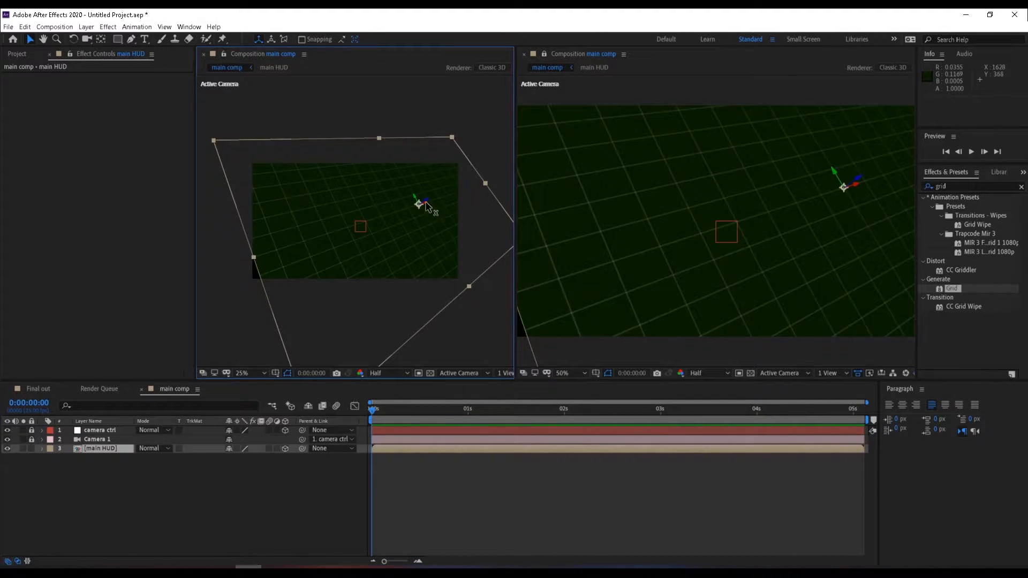
left_click_drag(425, 204, 421, 205)
left_click(157, 516)
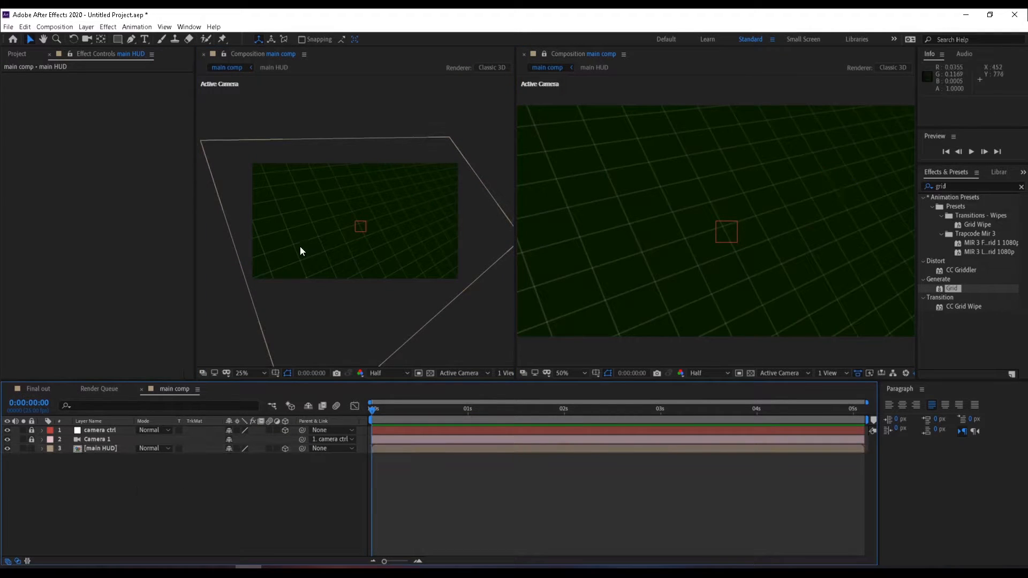
Step: Lock the original viewer to main comp and unlock the new viewer
left_click(222, 55)
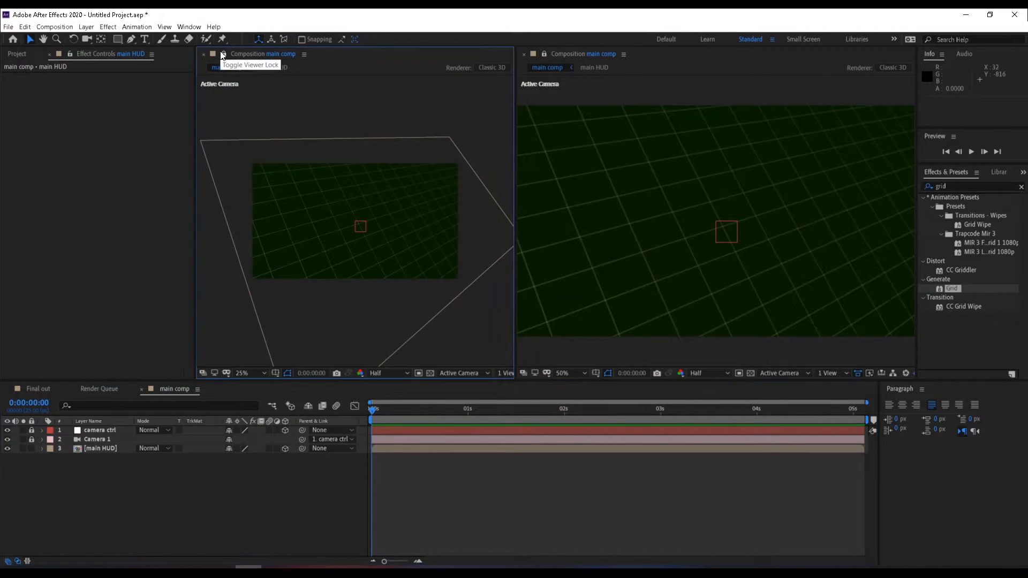
left_click(544, 54)
left_click(670, 82)
Step: Shrink the original viewer and effect controls area to enlarge the new viewer, with its magnification at 50%
left_click(101, 451)
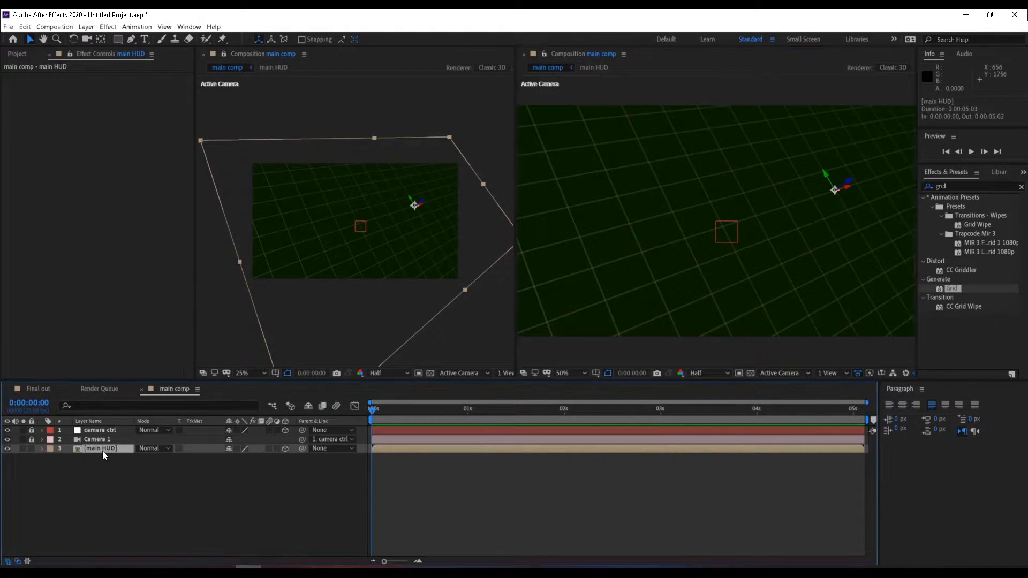
scroll(707, 208, "down", 2)
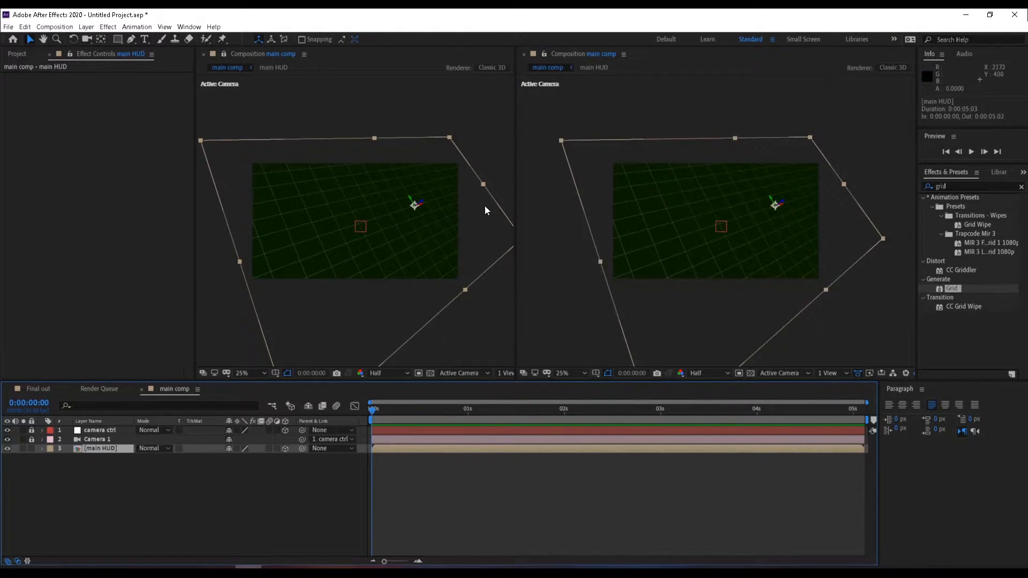
left_click_drag(517, 148, 390, 177)
left_click_drag(194, 223, 164, 227)
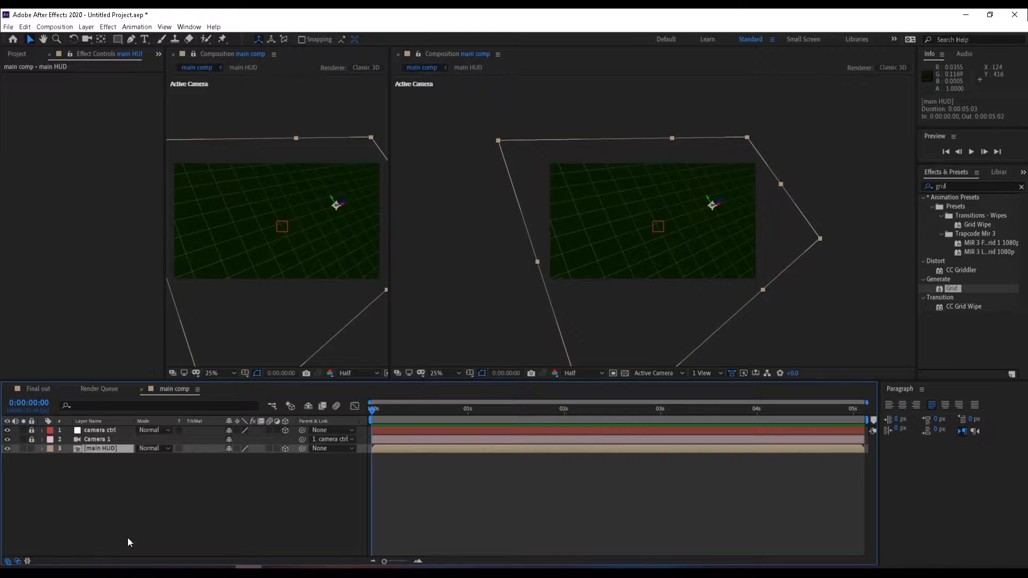
left_click(108, 544)
scroll(669, 230, "up", 2)
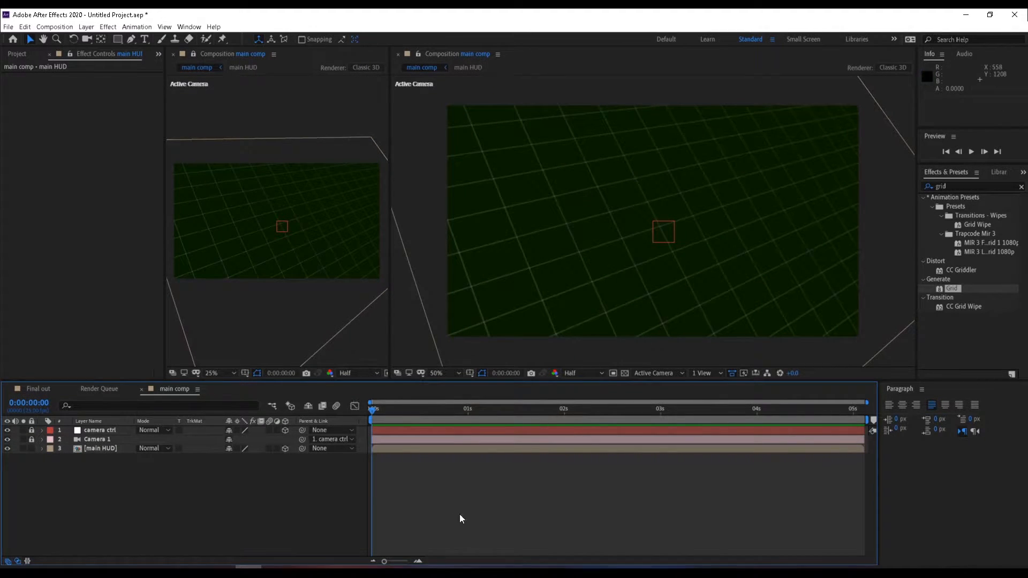
Step: Open the main HUD composition and set the Rectangle tool's fill to muted green 597B63
double_click(95, 447)
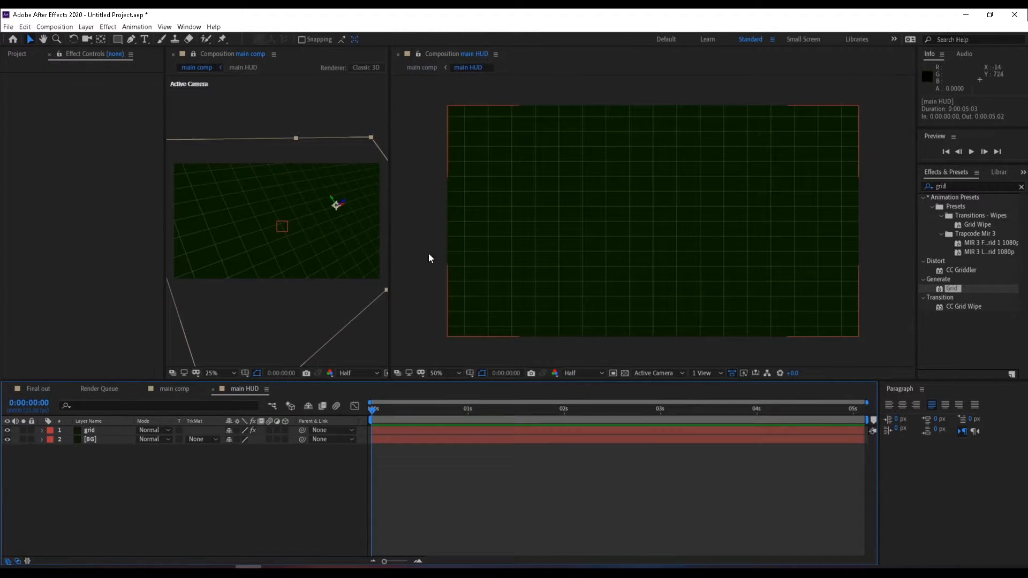
left_click(118, 39)
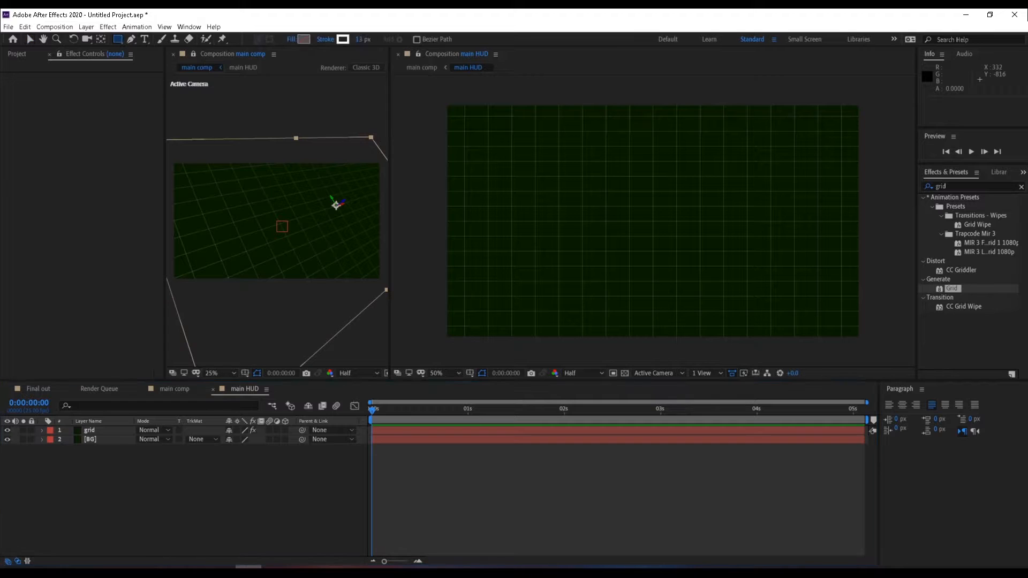
left_click(303, 39)
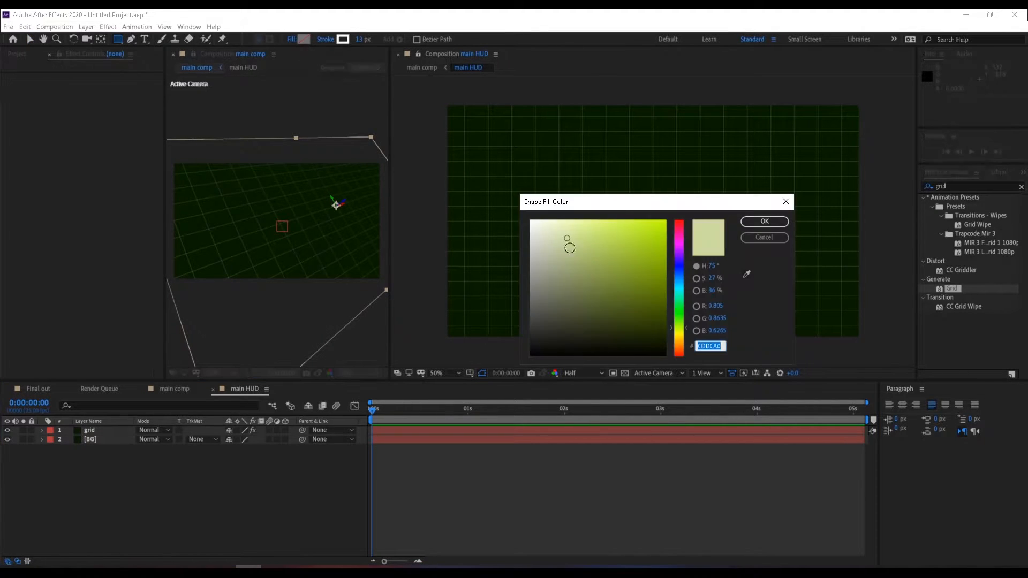
left_click_drag(601, 270, 506, 179)
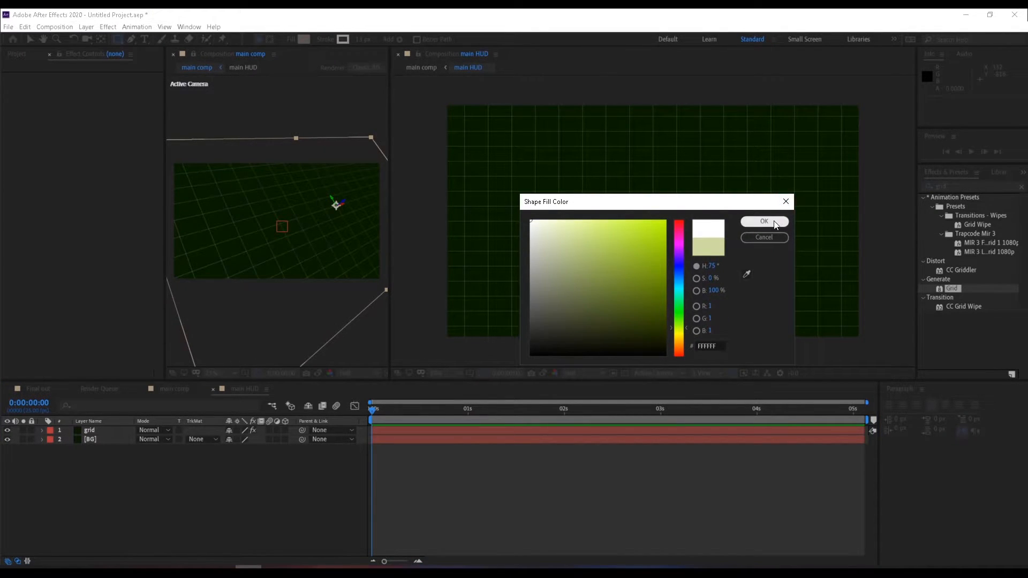
left_click(566, 284)
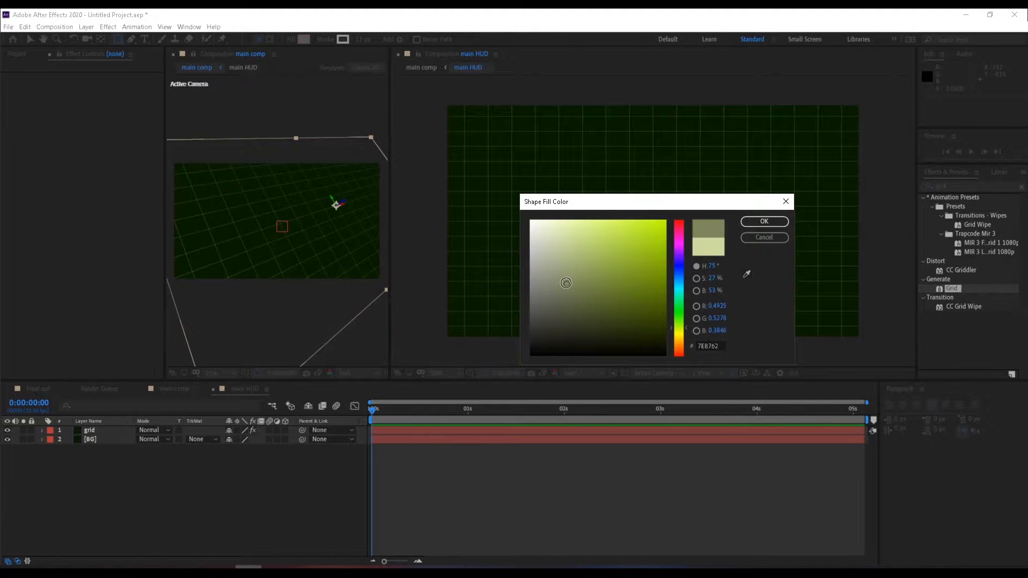
left_click(680, 298)
left_click_drag(678, 297, 678, 304)
mouse_move(566, 289)
left_mouse_down()
mouse_move(567, 325)
mouse_move(566, 292)
left_mouse_up()
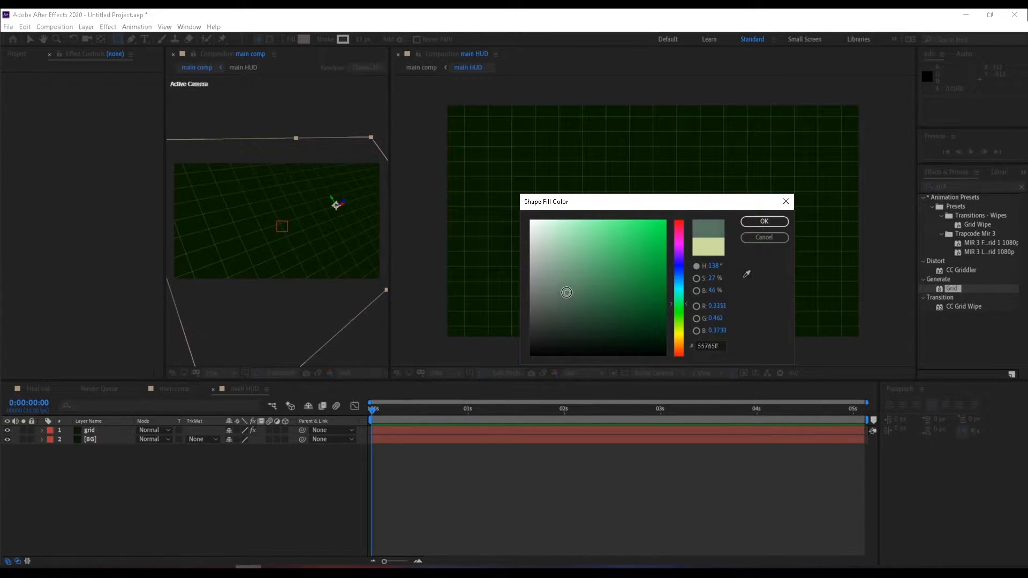
left_click(764, 221)
Step: Remove the stroke and draw a rectangle about 774 by 764 px over the left half of the main HUD grid
left_click(326, 39)
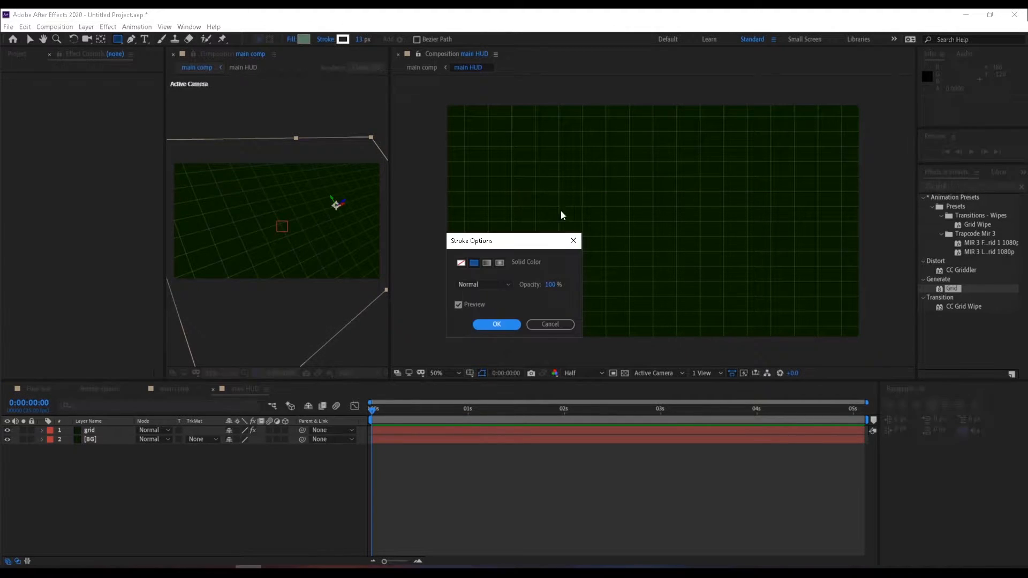
left_click(460, 262)
left_click(497, 324)
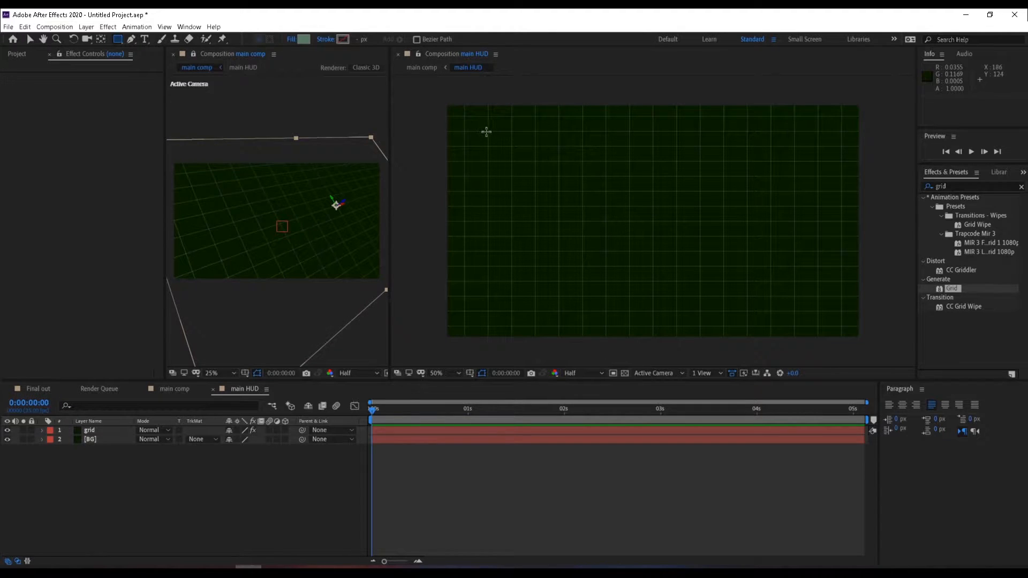
mouse_move(488, 132)
left_mouse_down()
mouse_move(509, 183)
mouse_move(662, 279)
mouse_move(654, 294)
left_mouse_up()
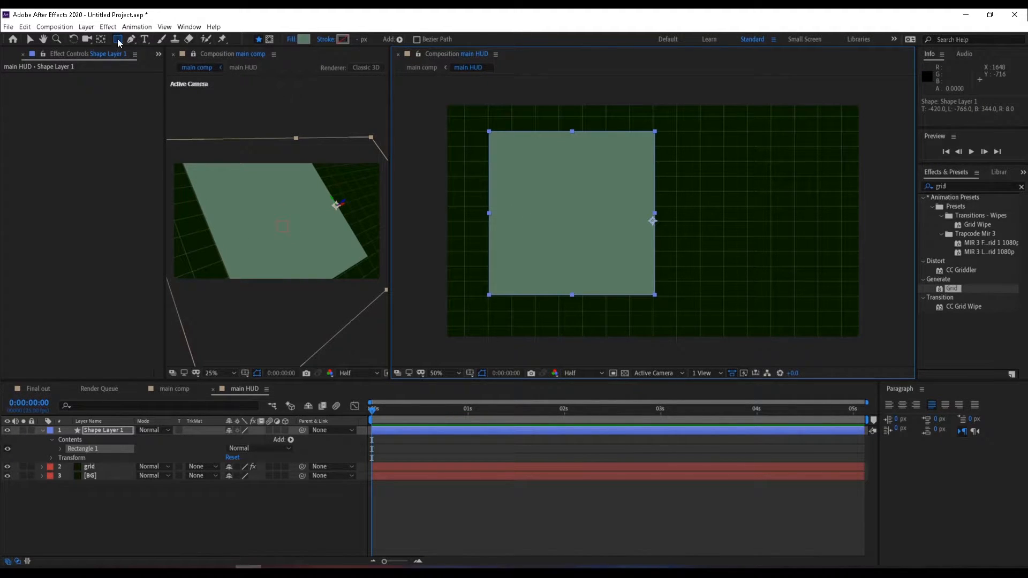
Step: Shorten the rectangle symmetrically from its top and bottom edges, keeping its width and the main HUD layer's placement in main comp
left_click(29, 39)
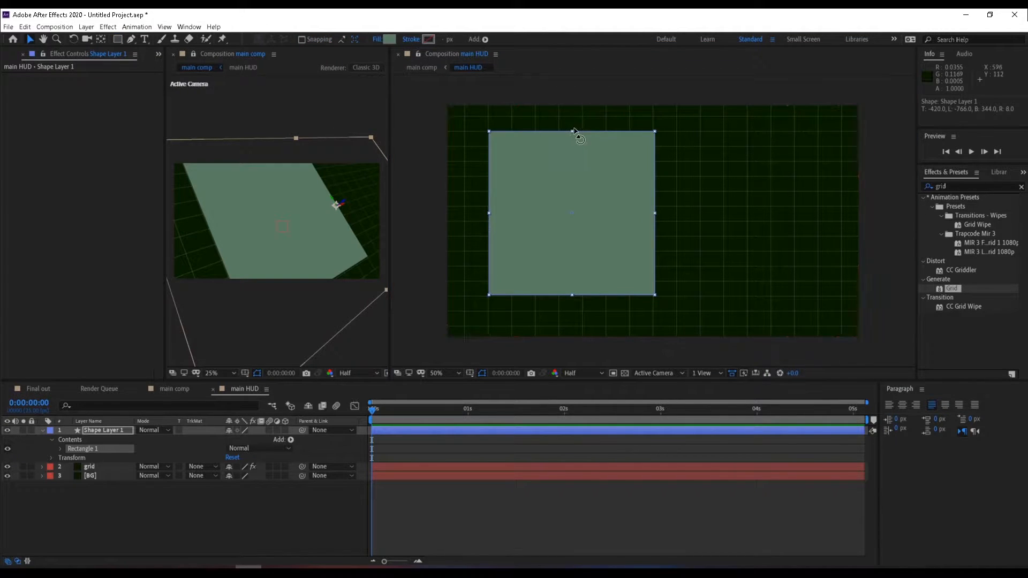
left_click_drag(573, 131, 573, 137)
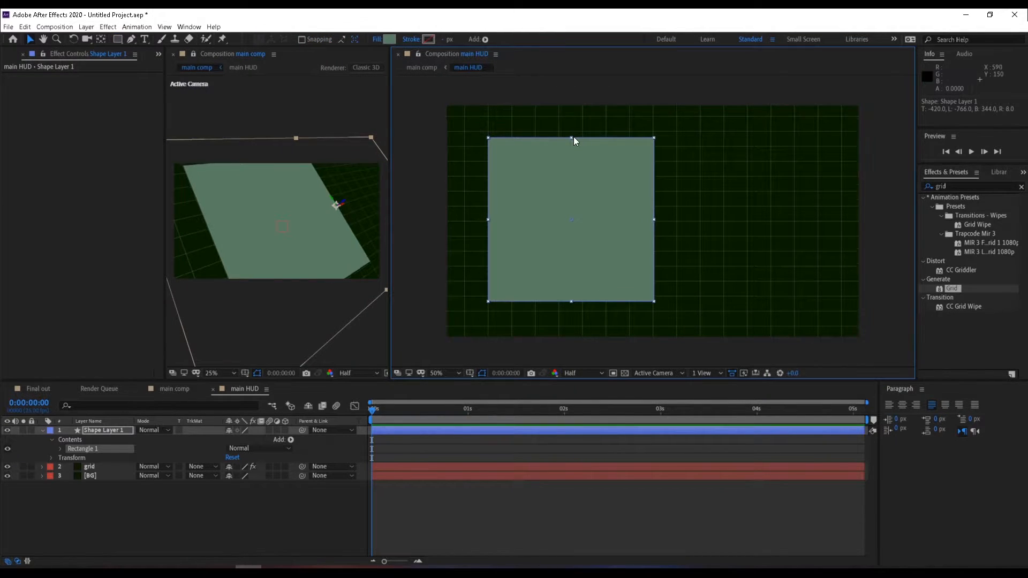
key("ctrl+z")
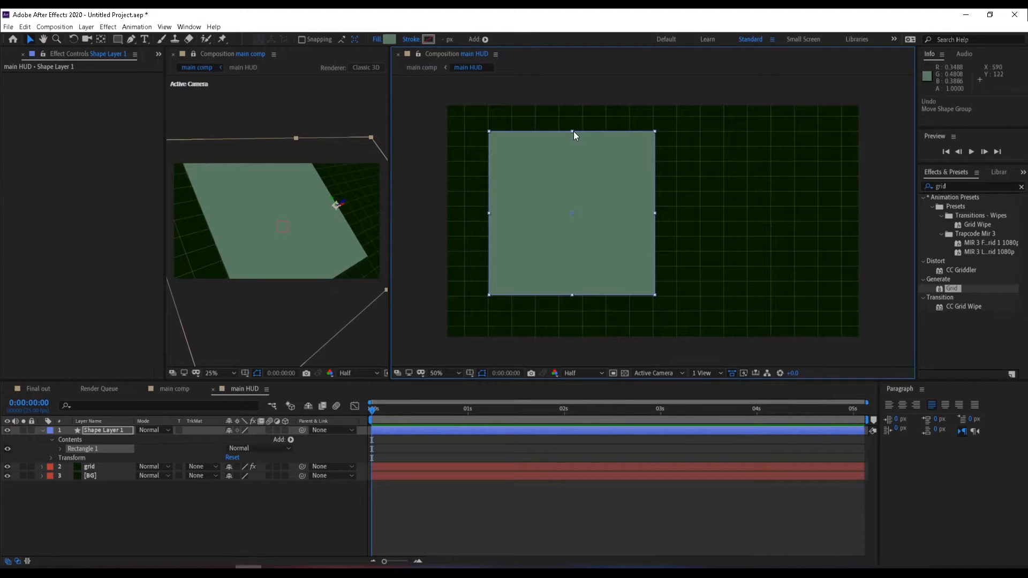
left_click_drag(572, 134, 571, 163)
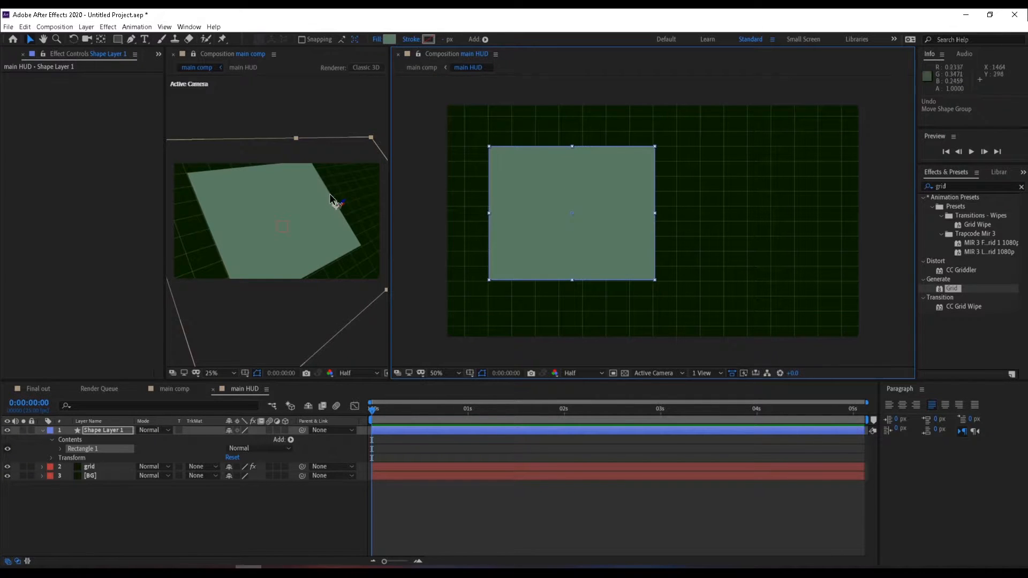
left_click_drag(335, 206, 332, 203)
key("ctrl+z")
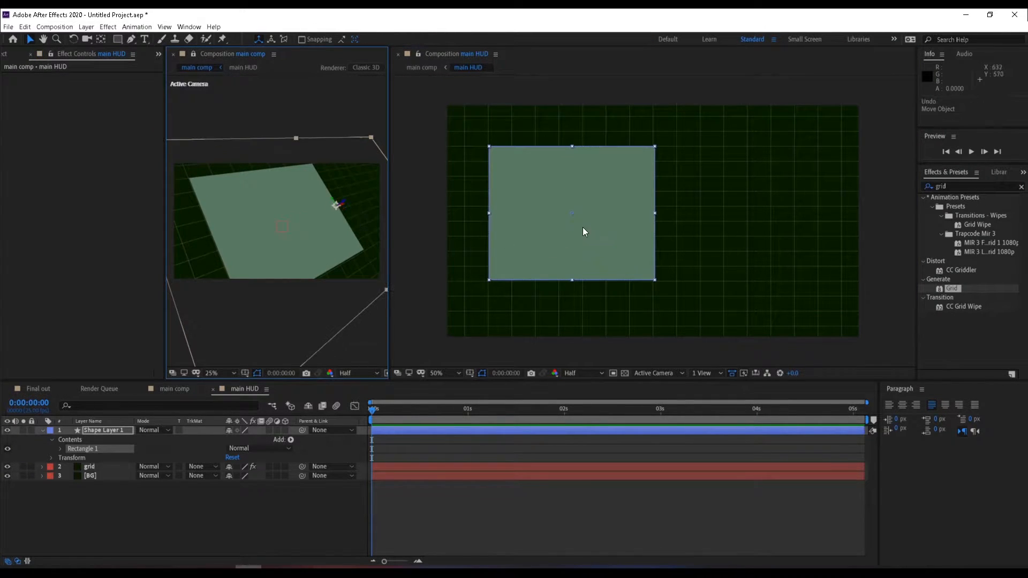
Step: Nudge the rectangle down a few pixels so its bottom edge lines up with the nearest grid line
left_click(582, 226)
key("period")
left_click_drag(633, 218, 769, 204)
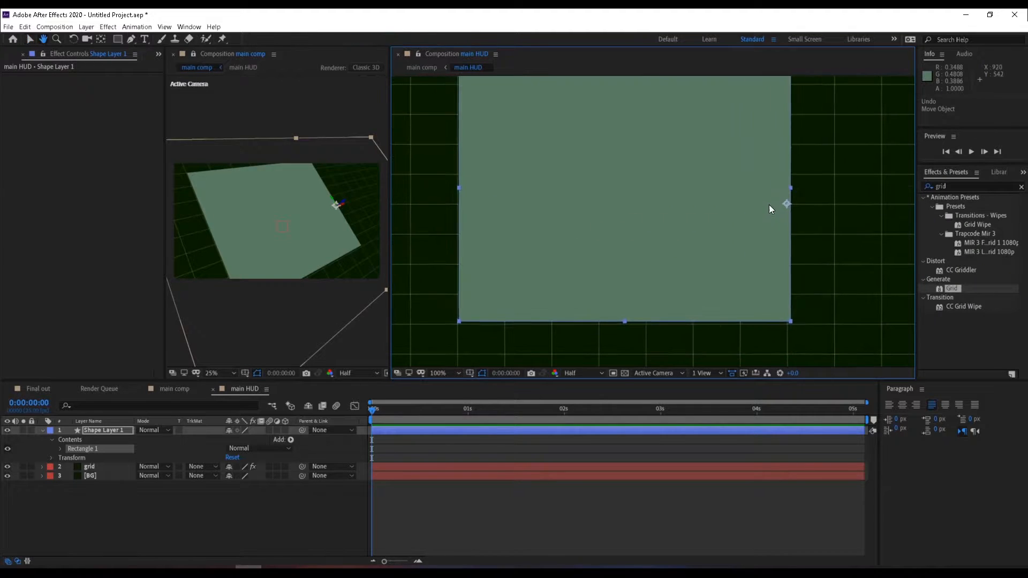
left_click(769, 204)
key("Down")
key("Down")
key("Down")
key("Down")
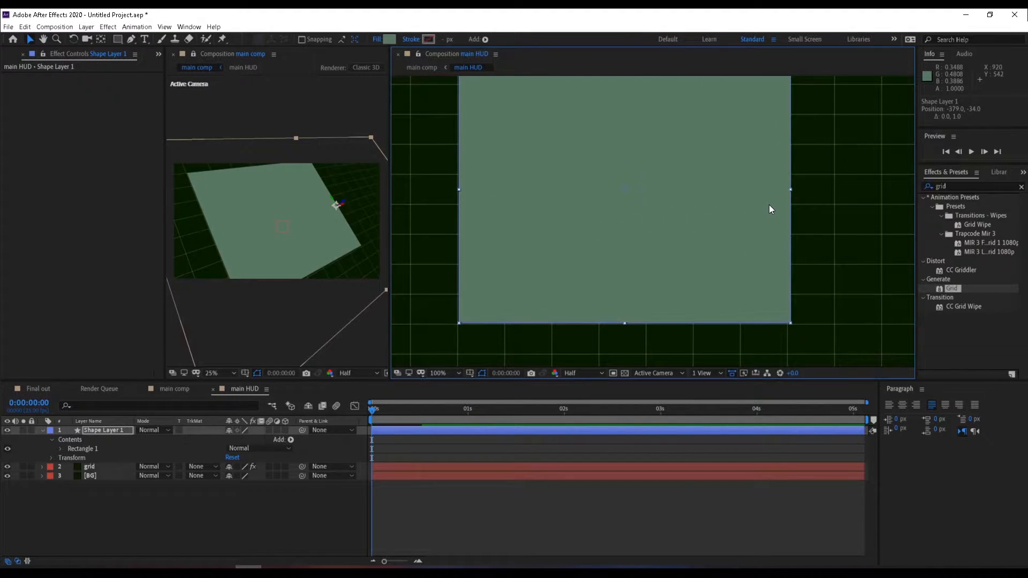
key("Up")
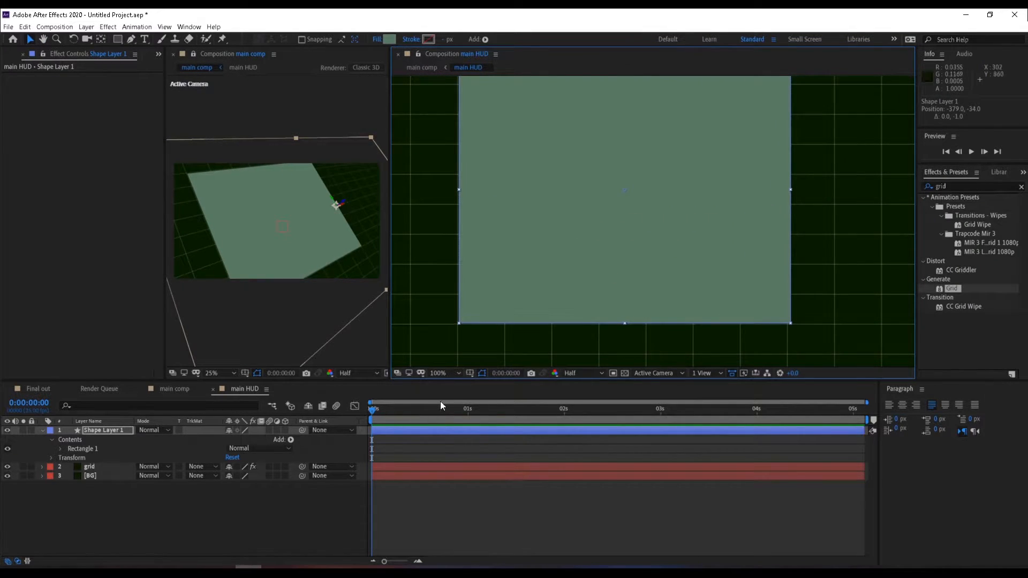
left_click(495, 485)
Step: Lower the rectangle's fill opacity so the grid shows through it
left_click(500, 223)
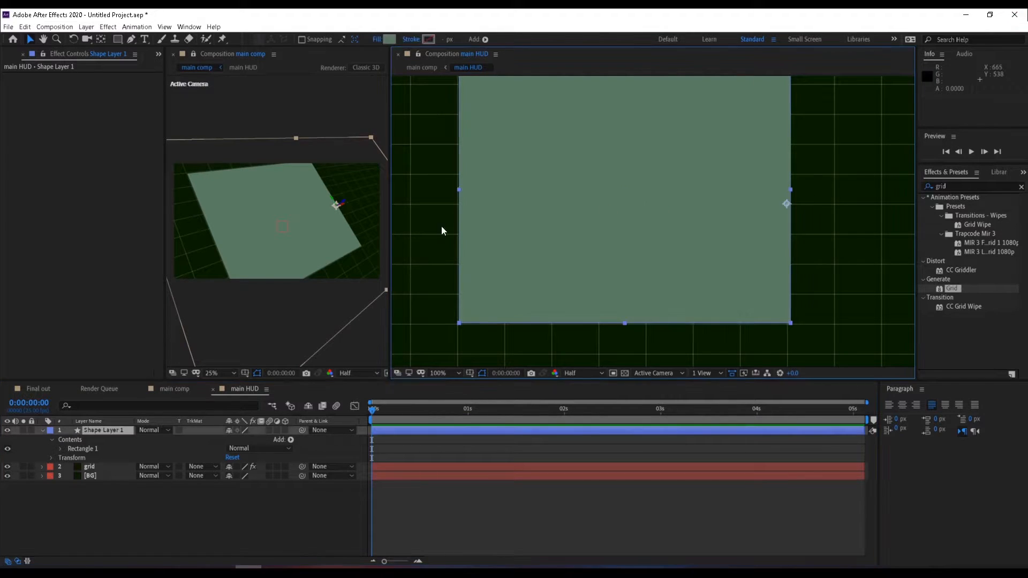
left_click(373, 39)
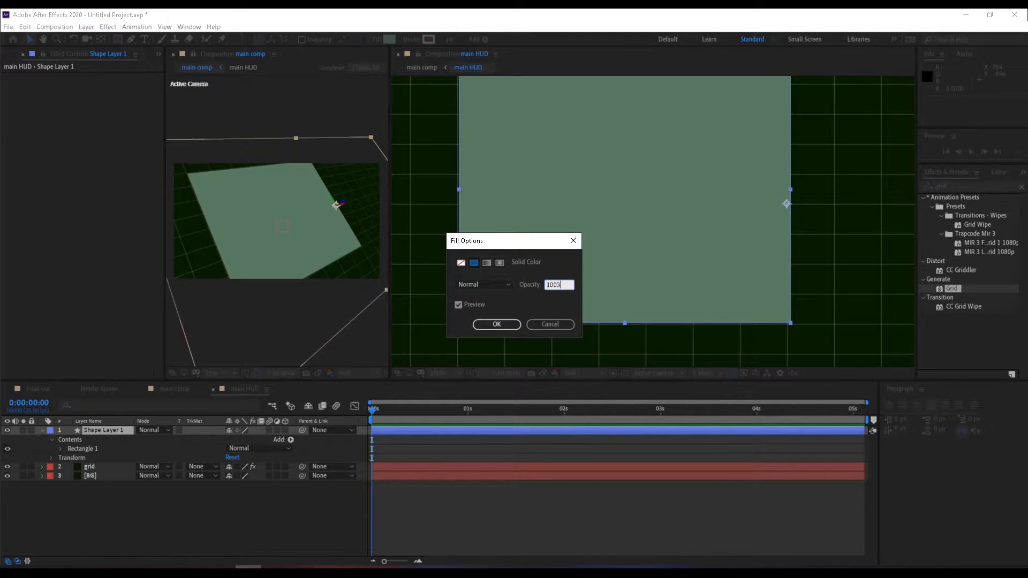
key("BackSpace")
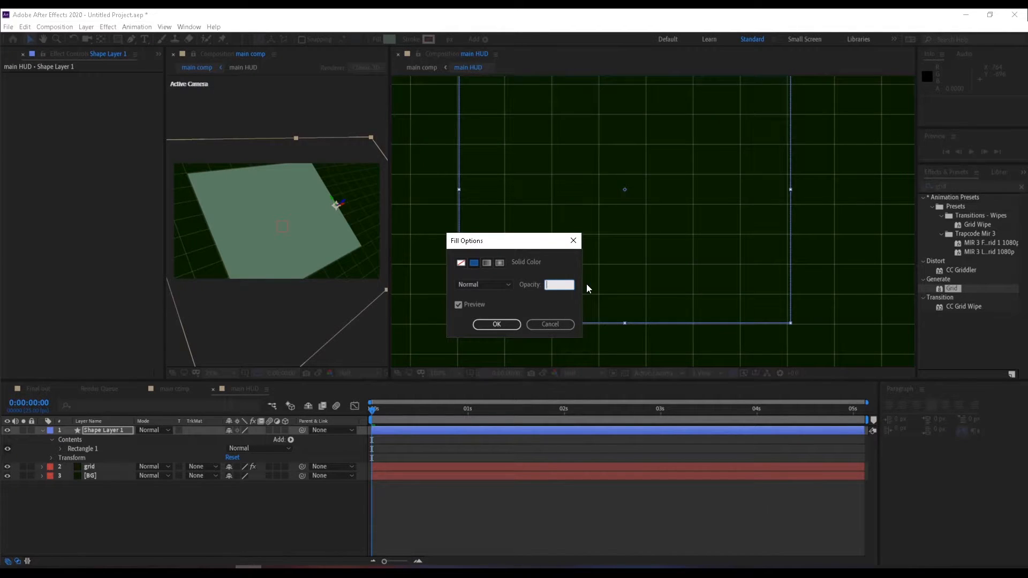
key("Return")
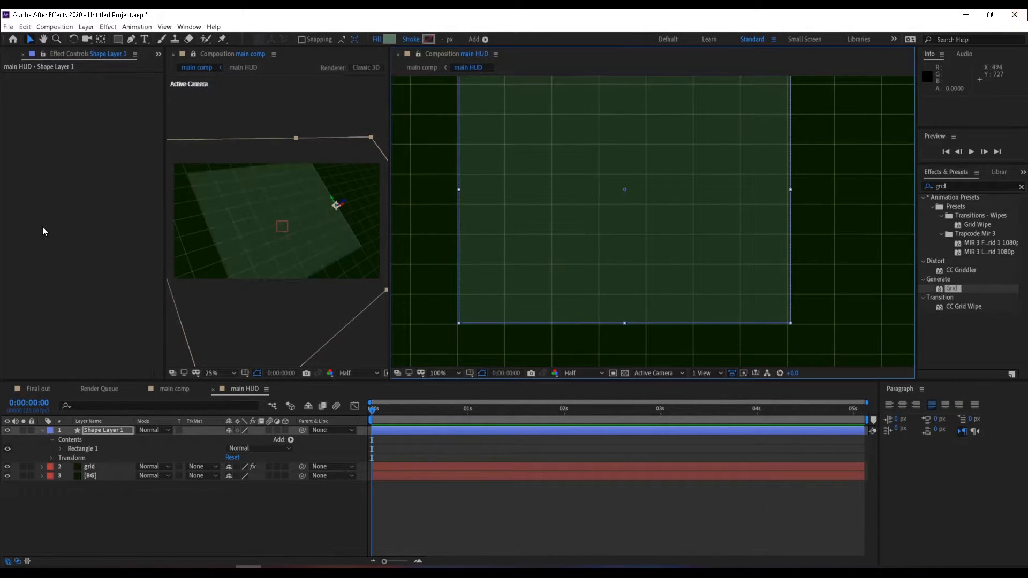
left_click(473, 509)
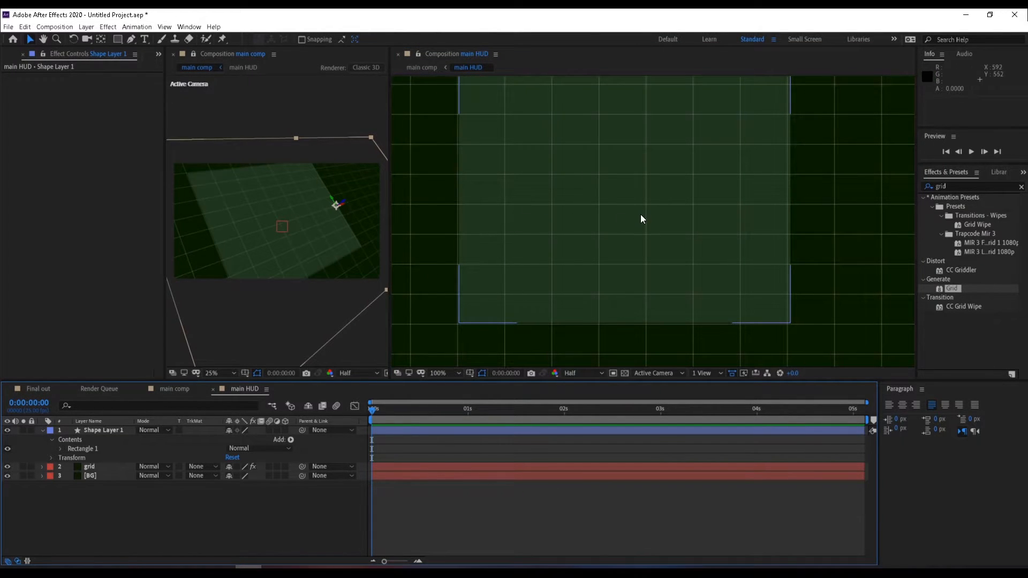
Step: Duplicate Rectangle 1 within the shape layer and place the copy level beside the original, leaving a narrow gap
scroll(640, 214, "down", 2)
left_click_drag(612, 232, 564, 241)
left_click(551, 228)
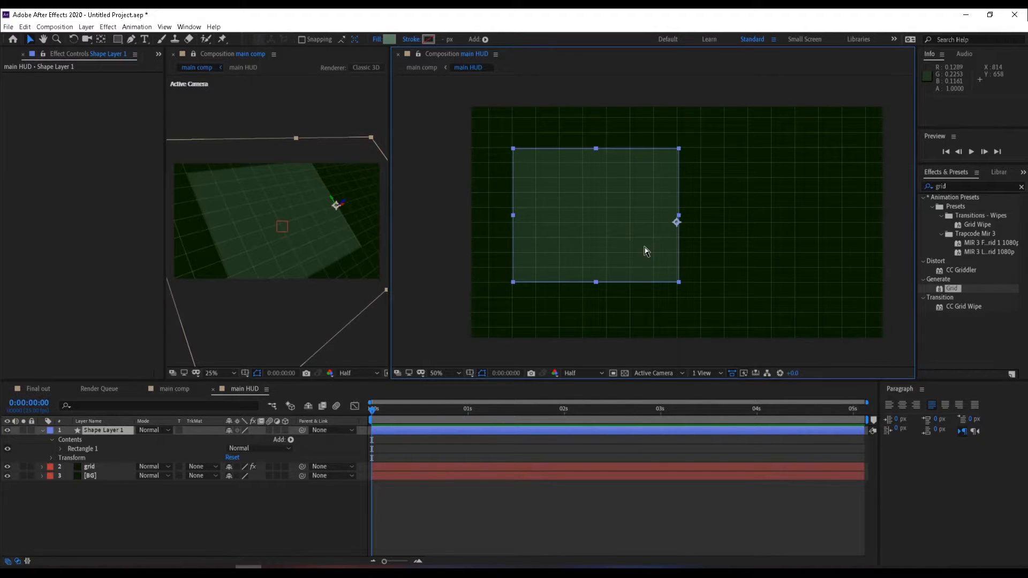
left_click(60, 449)
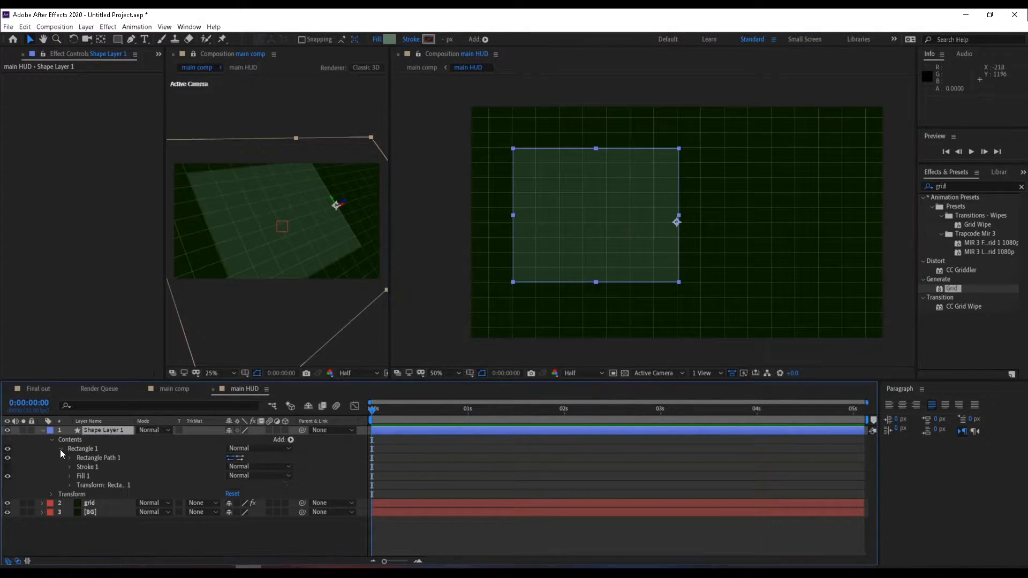
left_click(60, 449)
left_click(77, 449)
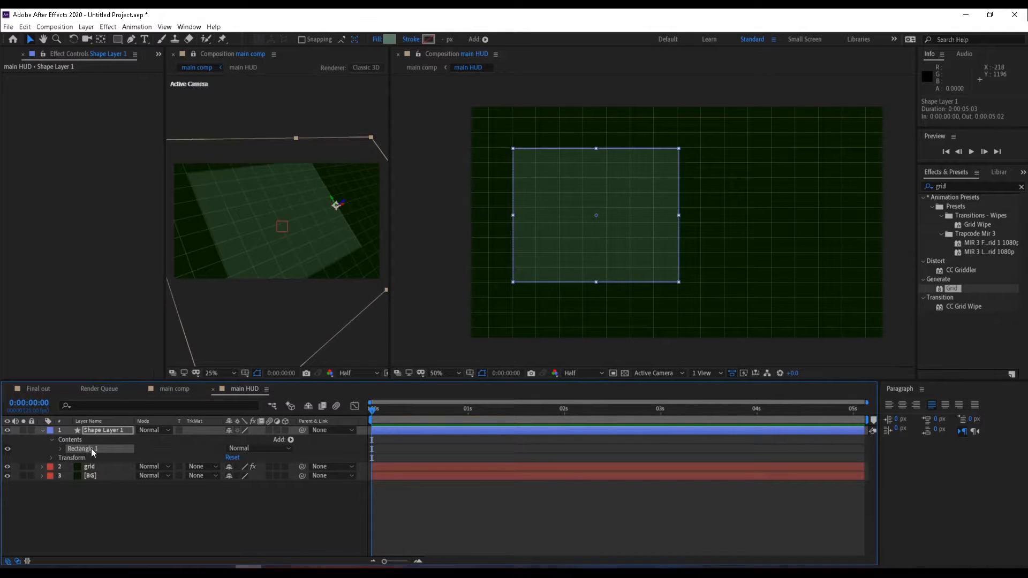
key("ctrl+d")
left_click_drag(590, 212, 777, 221)
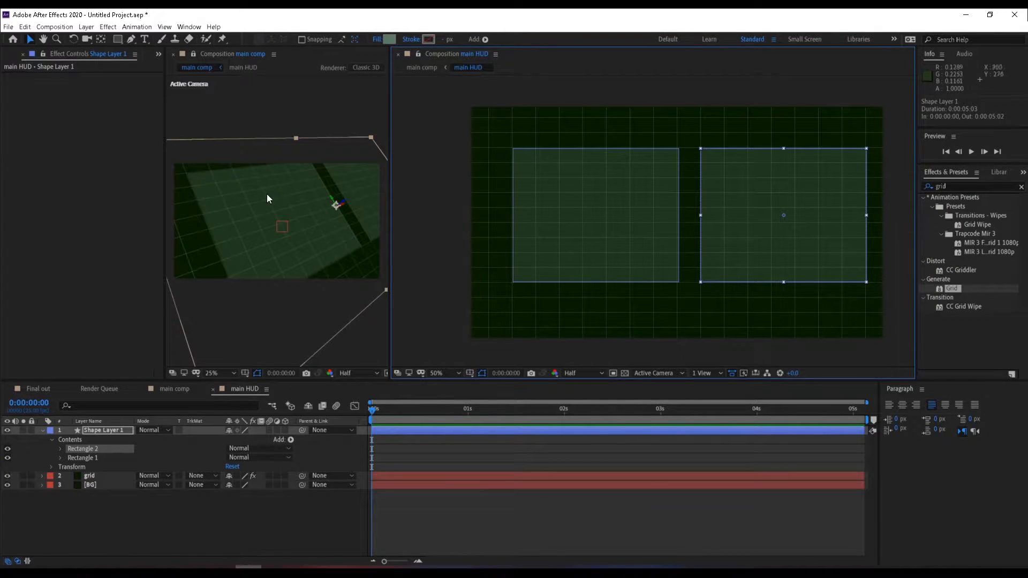
left_click(244, 495)
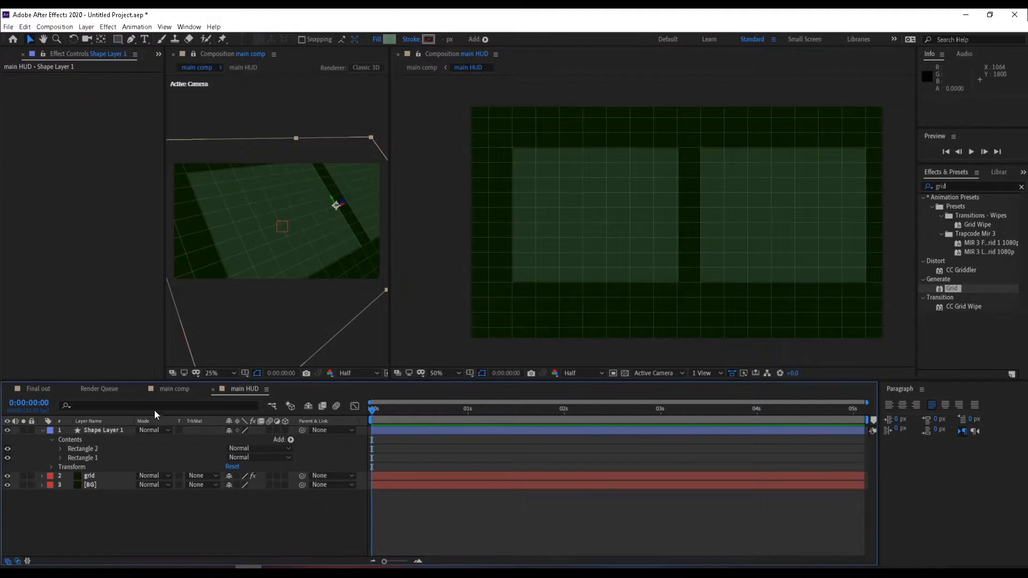
Step: Compare the panels in main comp with the Final out reference, and return to main HUD with Shape Layer 1 collapsed
left_click(167, 391)
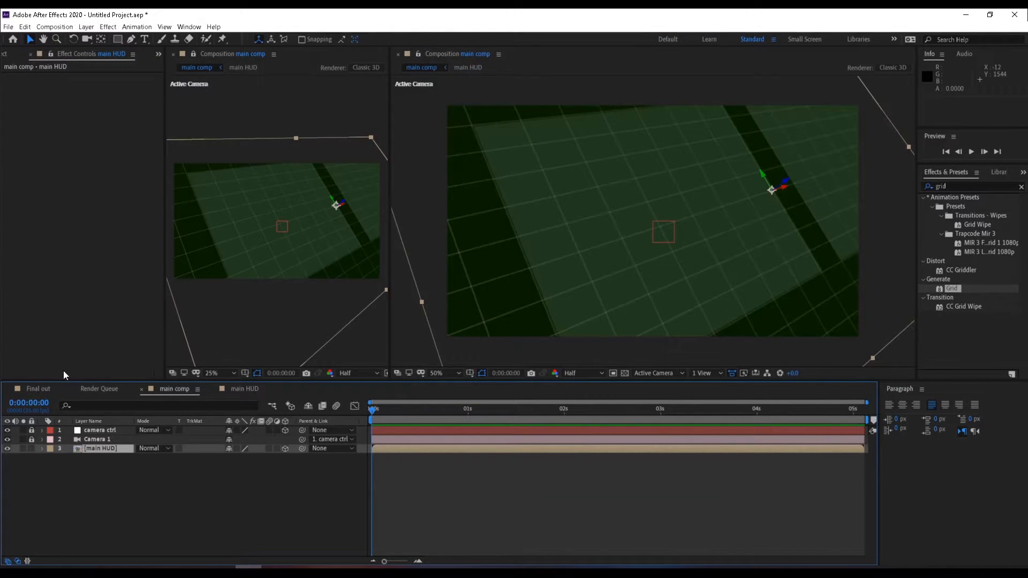
left_click(34, 388)
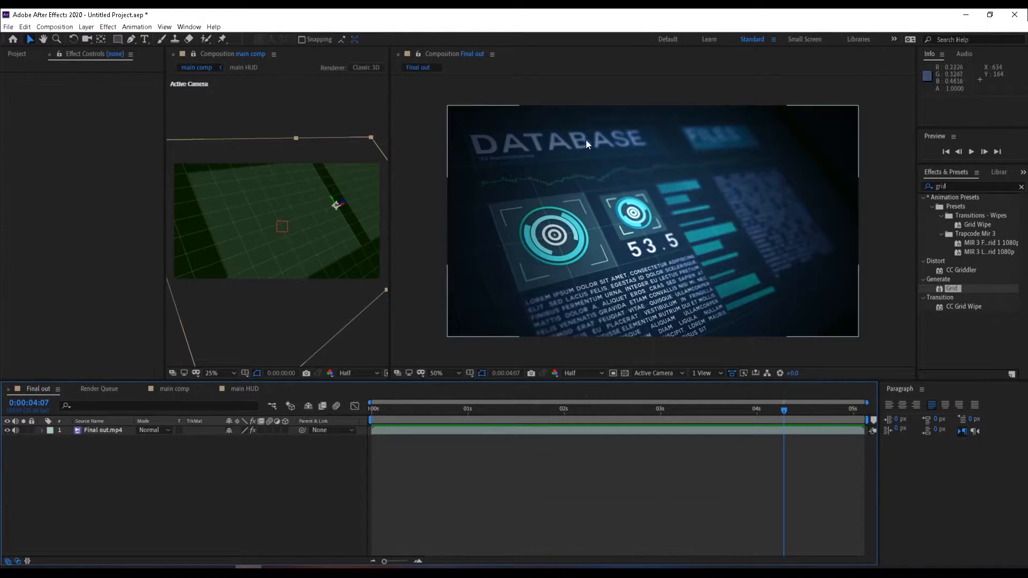
left_click(247, 388)
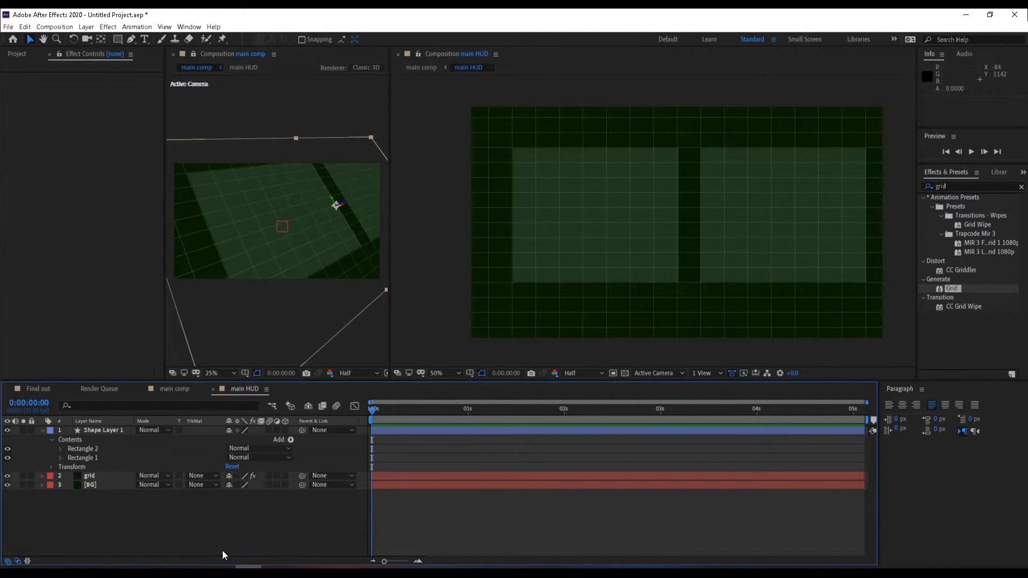
left_click(43, 437)
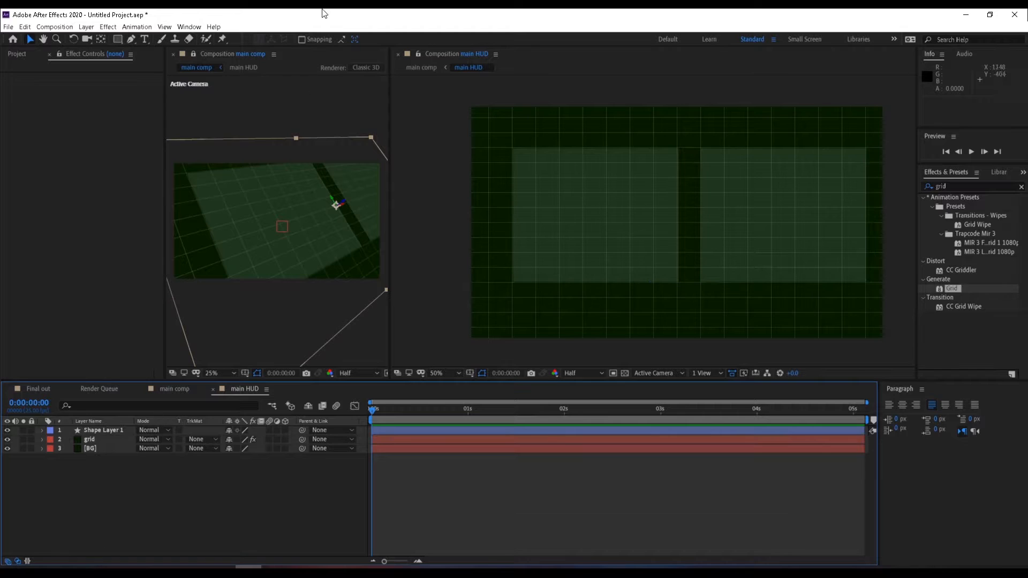
Step: Set the Rectangle tool's fill to dark teal 004E48 for a new shape on the first panel
left_click(118, 40)
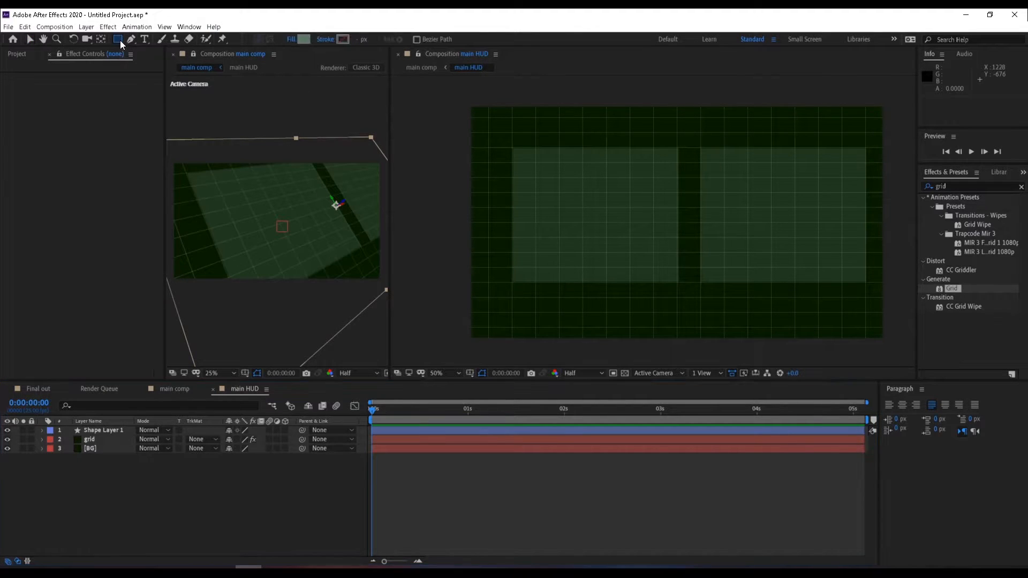
left_click(303, 39)
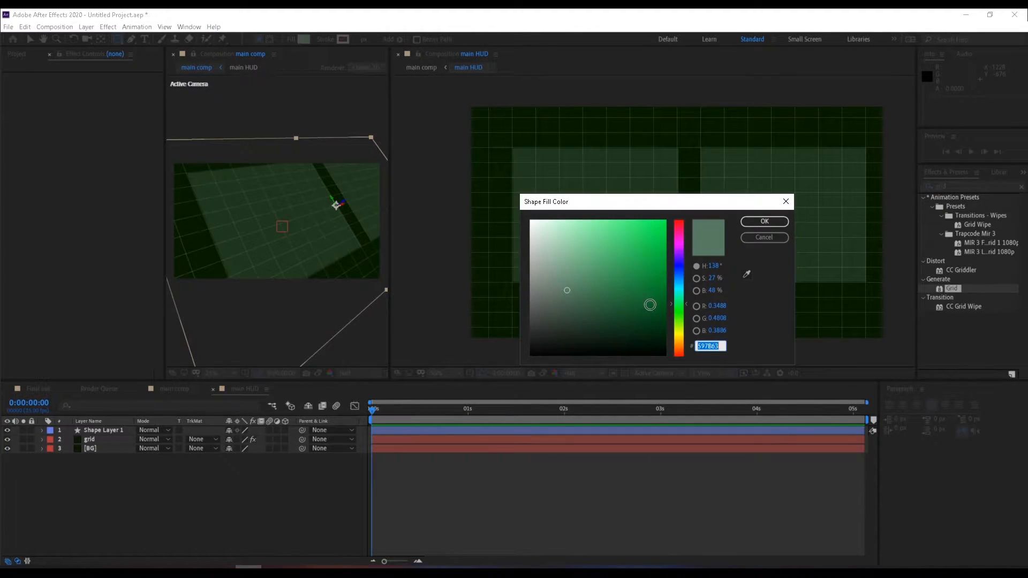
left_click(678, 301)
left_click_drag(680, 316, 664, 304)
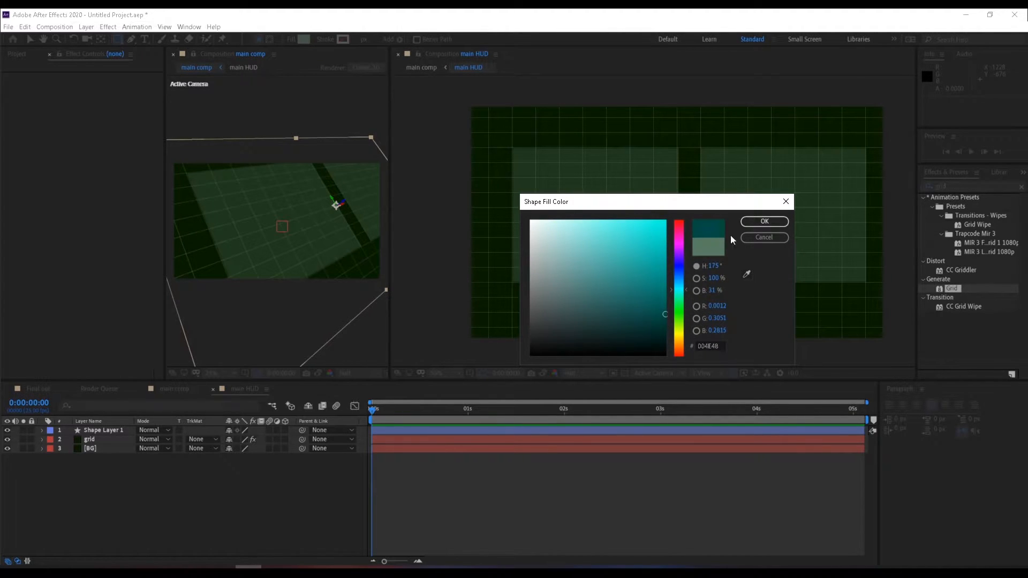
left_click(764, 221)
scroll(563, 179, "up", 1)
left_click_drag(579, 154, 712, 242)
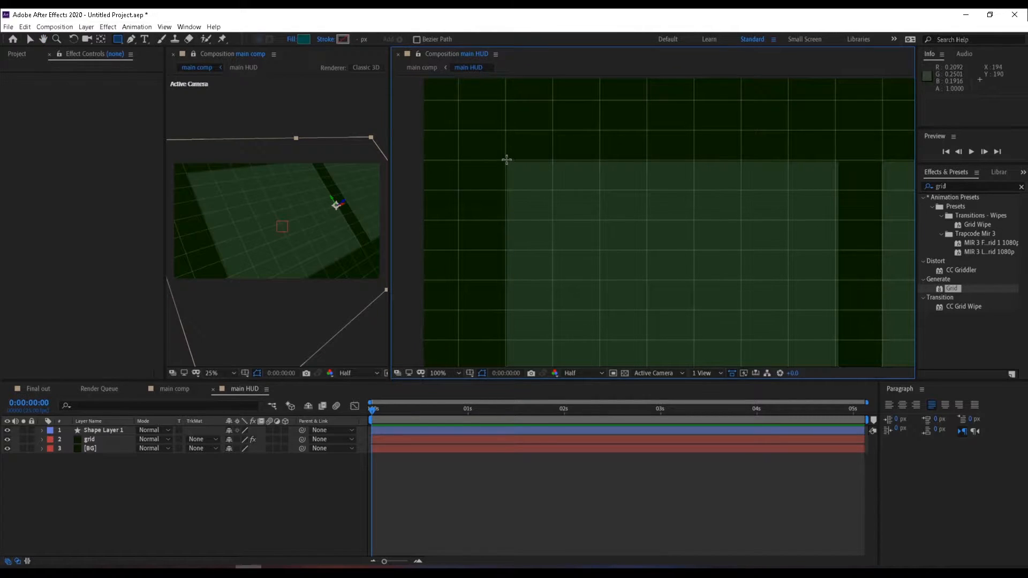
Step: Draw a header bar five grid cells wide and one high at the first panel's upper-left corner and darken its fill to 00312D
left_click_drag(505, 160, 740, 191)
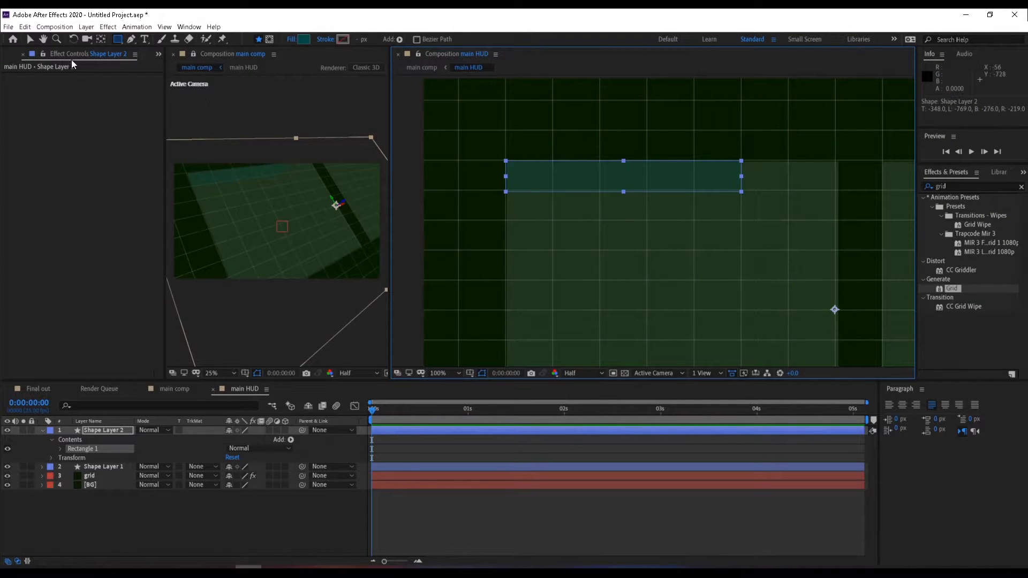
left_click(30, 39)
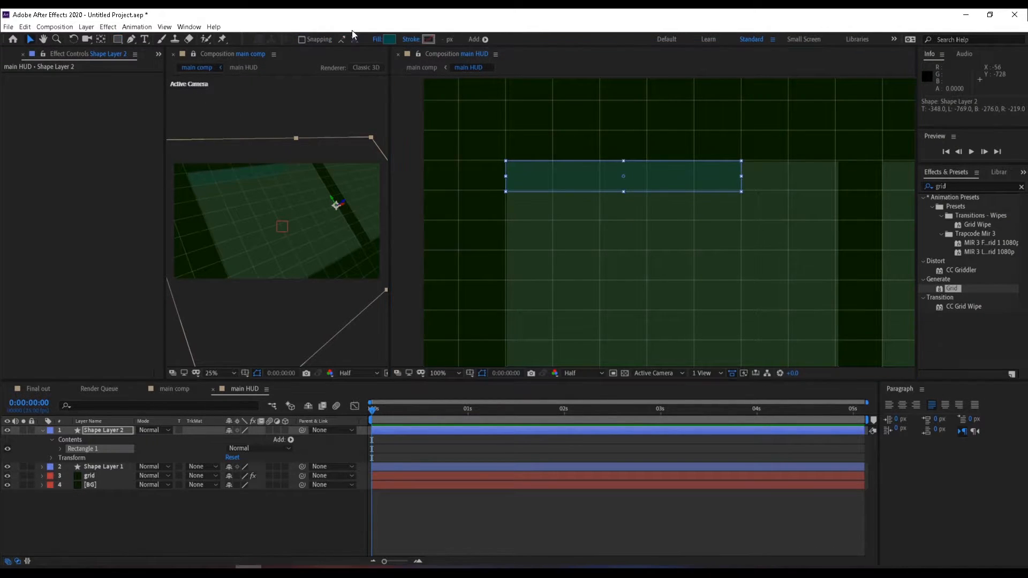
left_click(389, 39)
left_click_drag(663, 317, 663, 328)
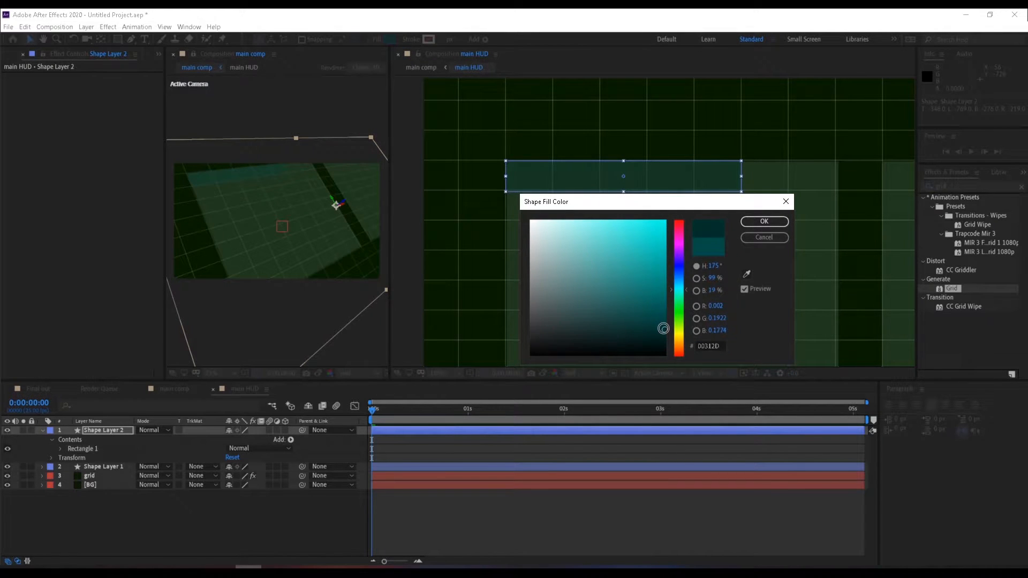
left_click(763, 222)
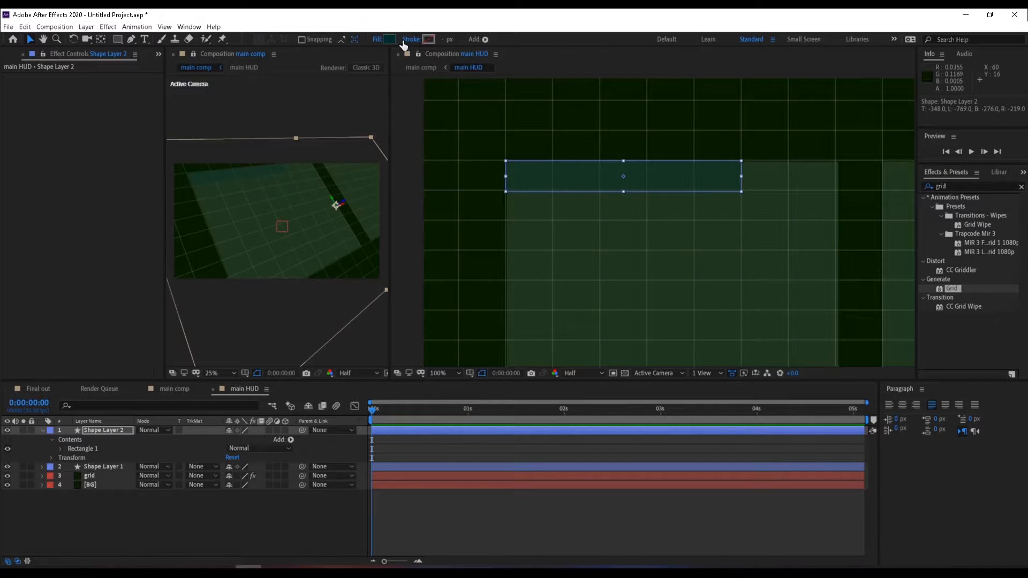
Step: Adjust the fill opacity of the header bar in its fill options
left_click(377, 41)
left_click_drag(550, 285, 559, 284)
left_click(496, 323)
Step: Narrow the header bar to three grid cells, and align its corner and the main panel's corner with the grid lines
left_click_drag(741, 175, 747, 243)
key("Up")
key("Up")
key("Up")
key("Up")
key("Up")
scroll(622, 178, "up", 1)
key("Left")
key("Left")
key("Left")
left_click(759, 244)
left_click_drag(499, 169, 496, 168)
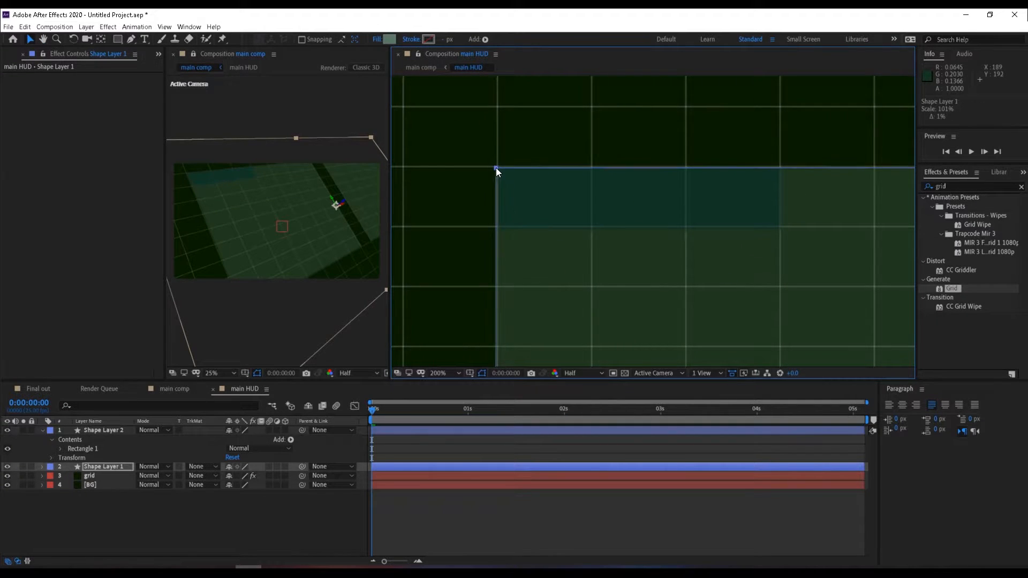
Step: Recolour the header bar on Shape Layer 2 to the lighter teal 2C726C
left_click(532, 192)
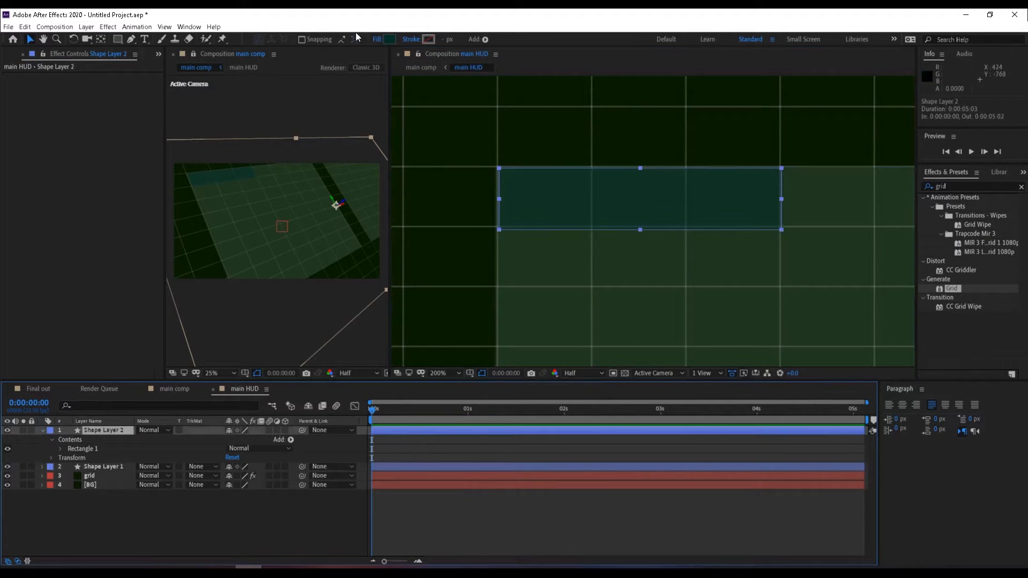
left_click(389, 39)
left_click(651, 274)
left_click(612, 294)
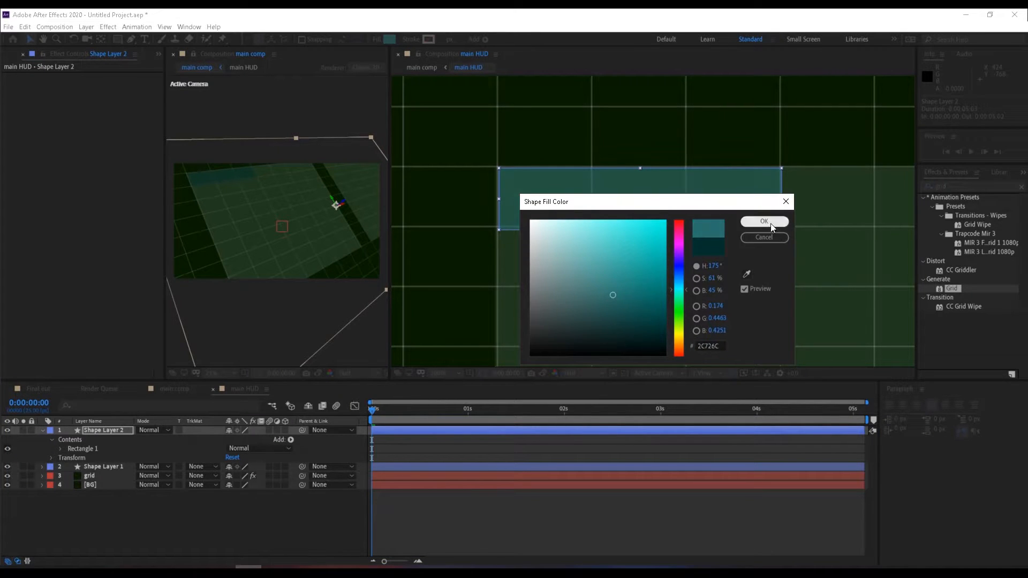
left_click(769, 223)
left_click(239, 526)
Step: Rename Shape Layer 1 to "main rect" and Shape Layer 2 to "title", leaving the title layer collapsed
left_click(102, 466)
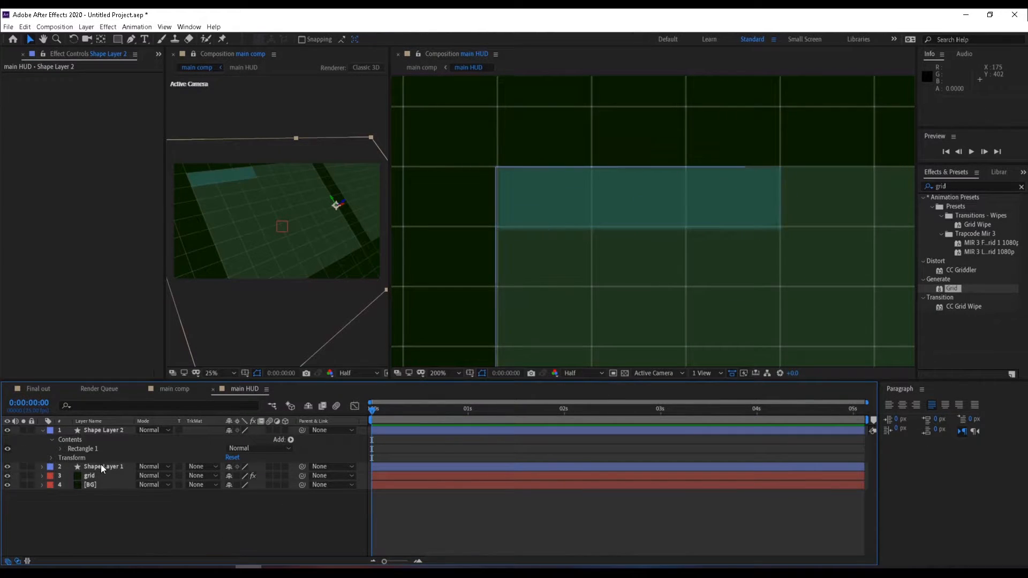
key("Return")
type("main rect")
key("Return")
left_click(111, 429)
key("Return")
type("title")
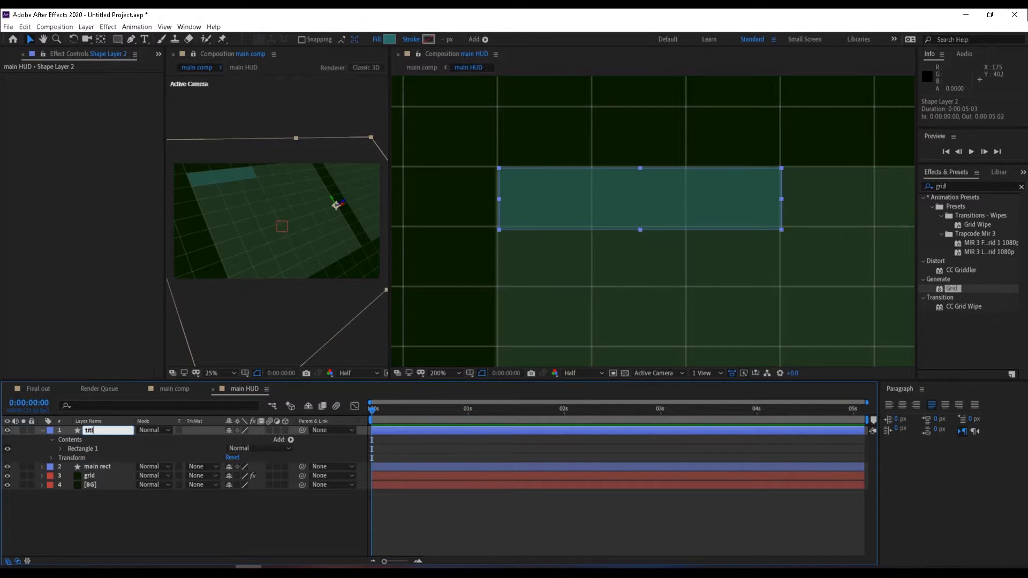
key("Return")
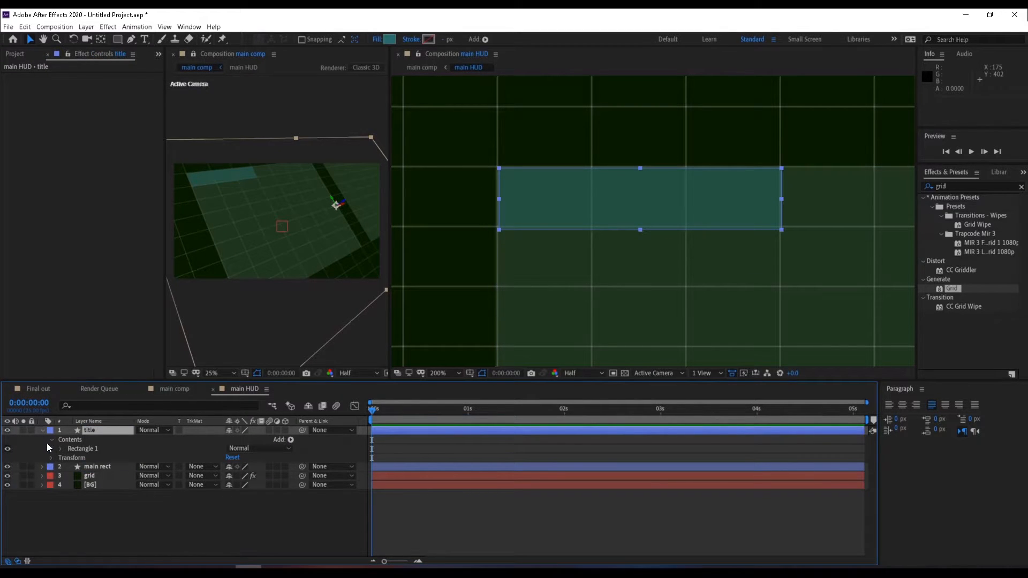
left_click(42, 430)
left_click(66, 500)
Step: Pre-compose the title layer as Title_1 with all attributes moved into it, and check the Final out reference
left_click(98, 429)
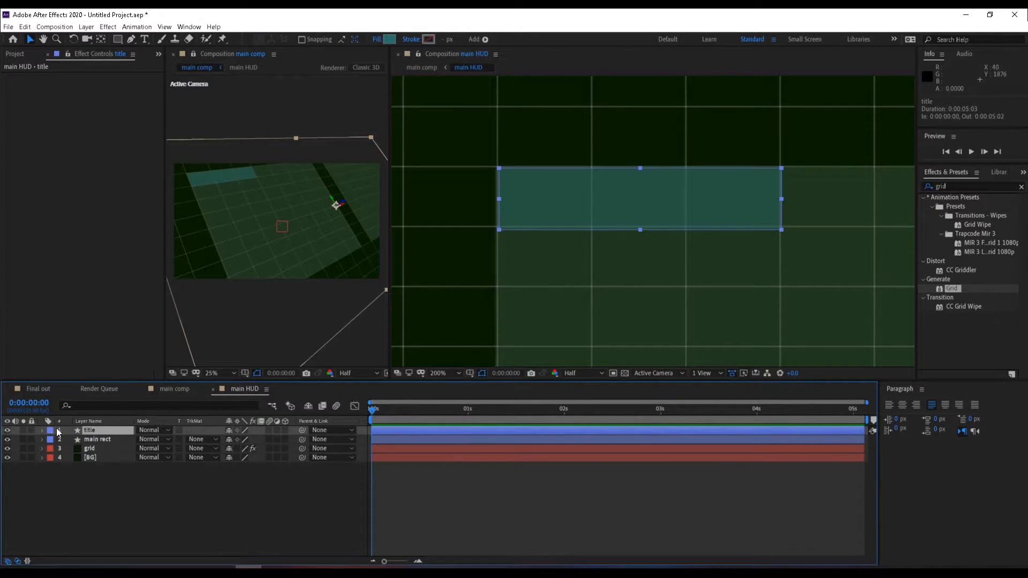
right_click(89, 428)
left_click(146, 376)
type("Title")
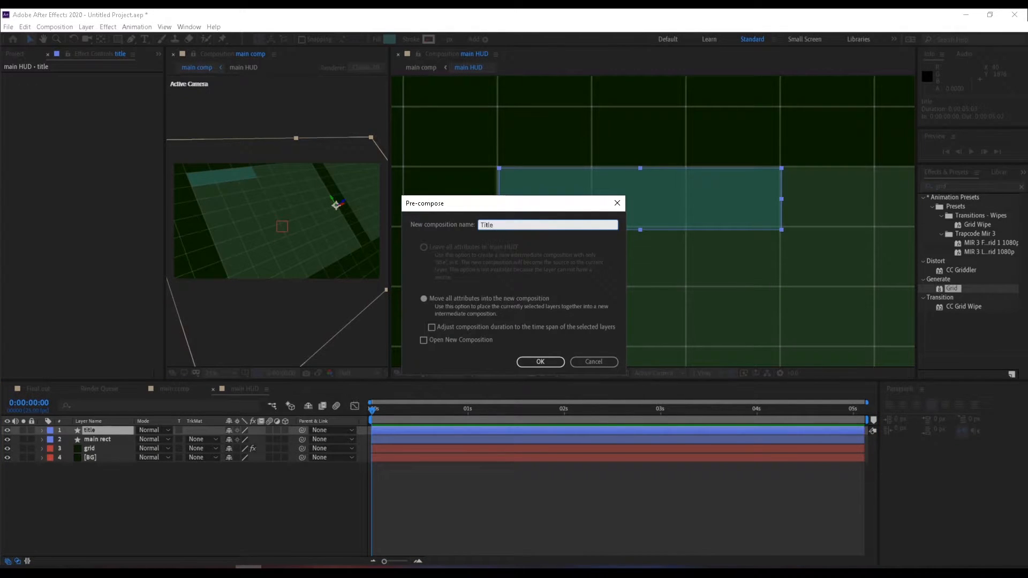
type("_1")
key("Return")
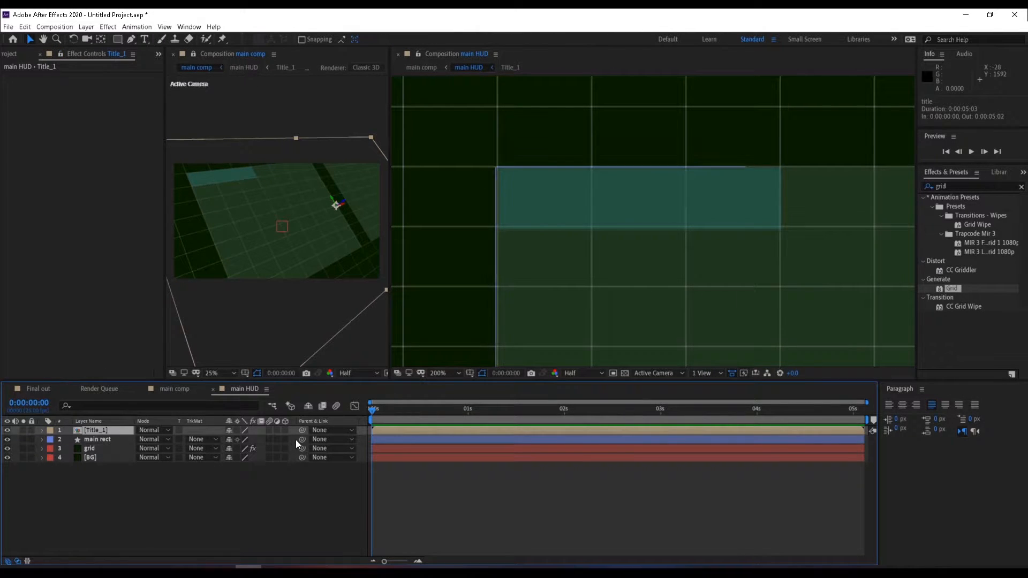
left_click(38, 388)
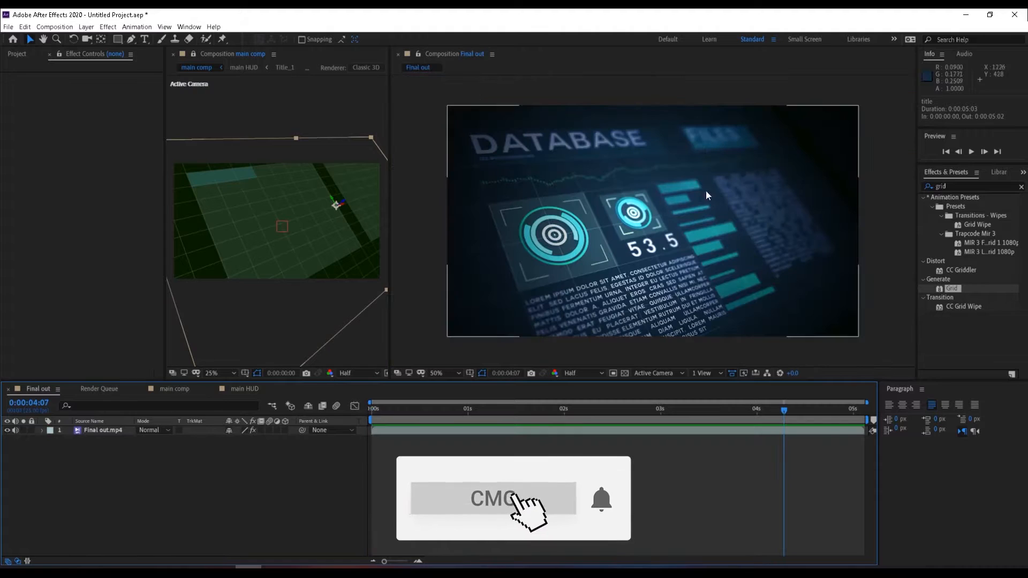
left_click(246, 388)
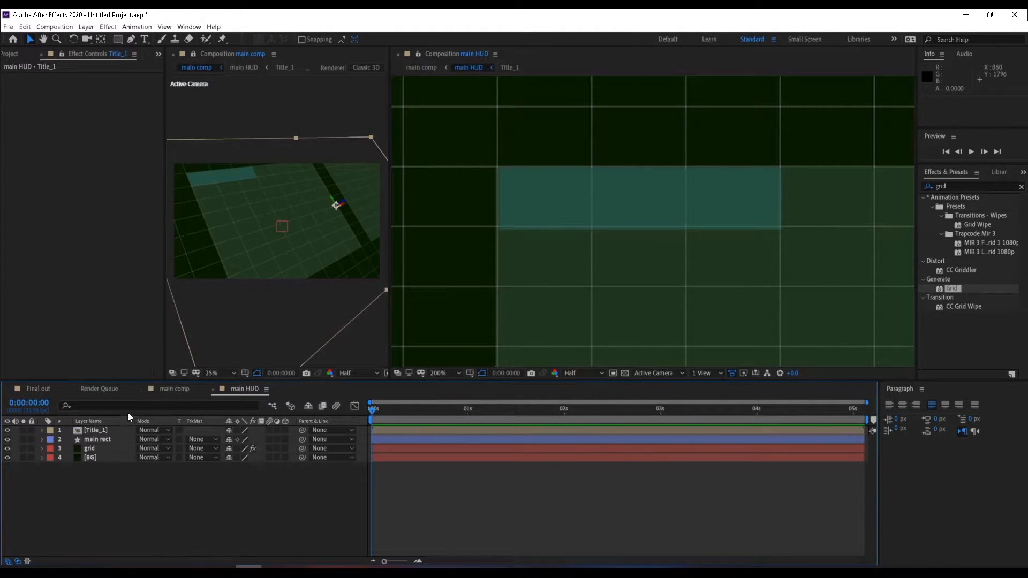
Step: Open Title_1 and crop the composition to a region of interest of about 510 × 194 px around the bar
left_click(94, 431)
double_click(94, 431)
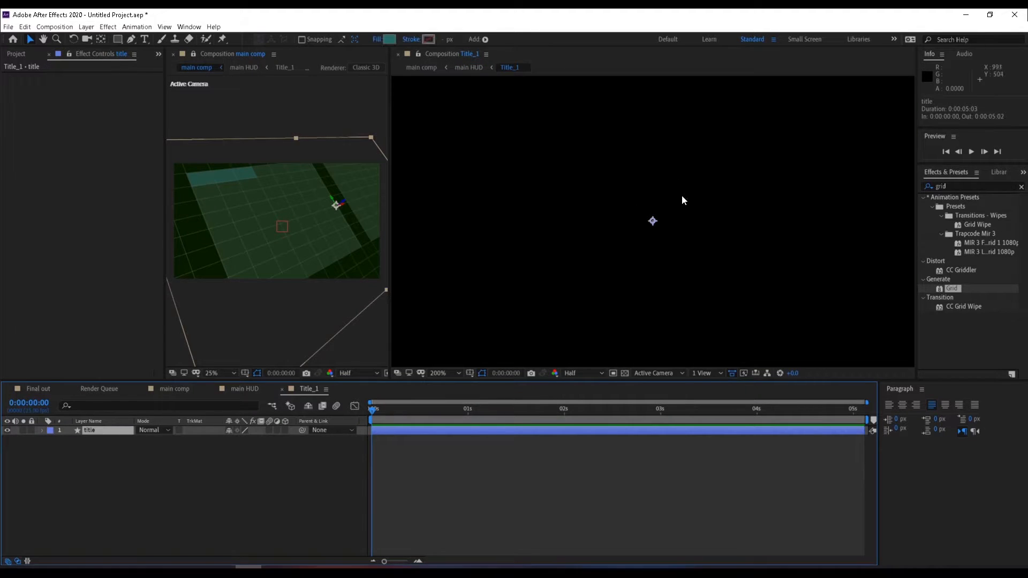
scroll(681, 199, "down", 4)
left_click(554, 183)
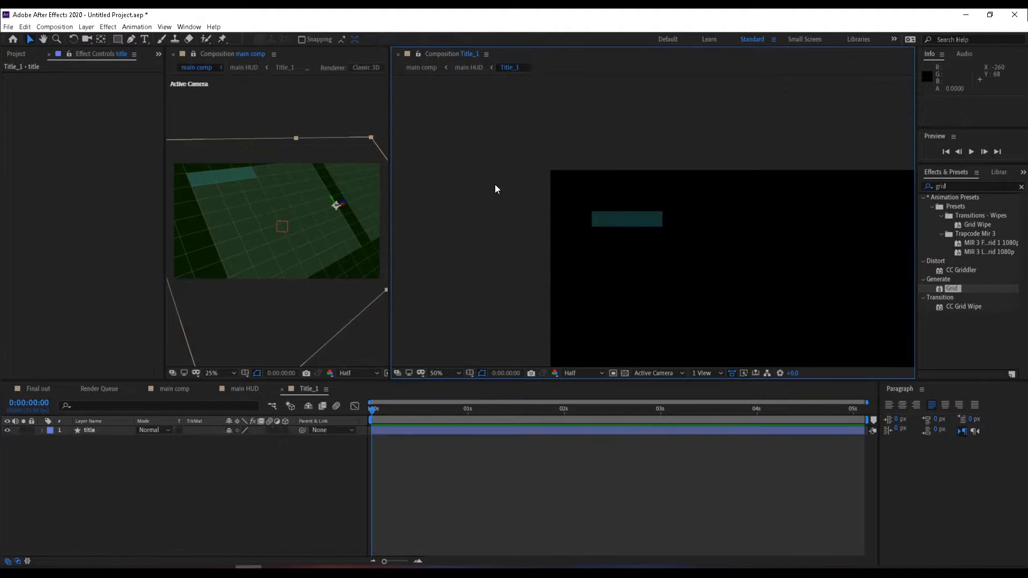
scroll(550, 213, "up", 4)
scroll(570, 219, "down", 2)
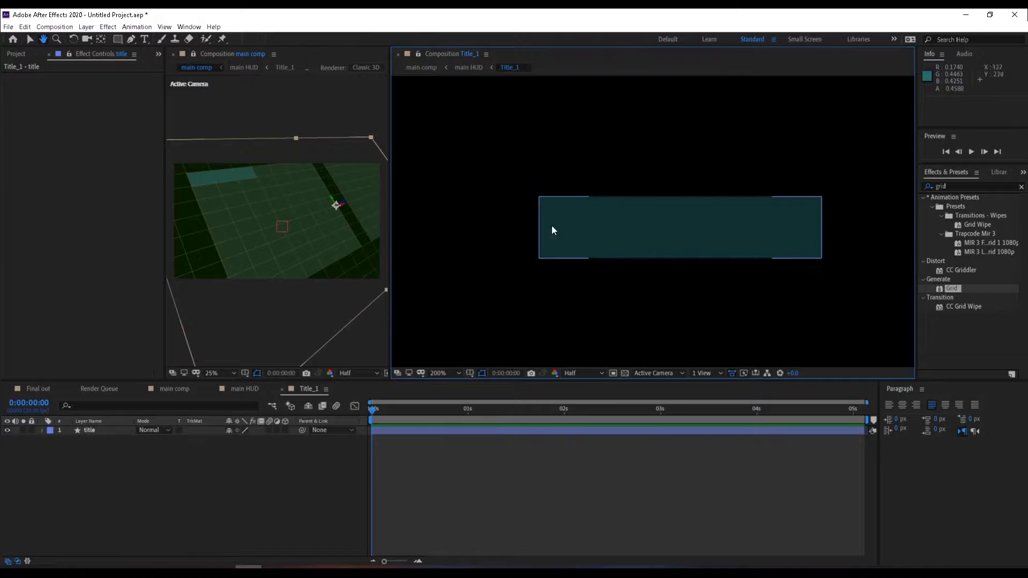
scroll(637, 235, "down", 3)
left_click_drag(682, 236, 548, 163)
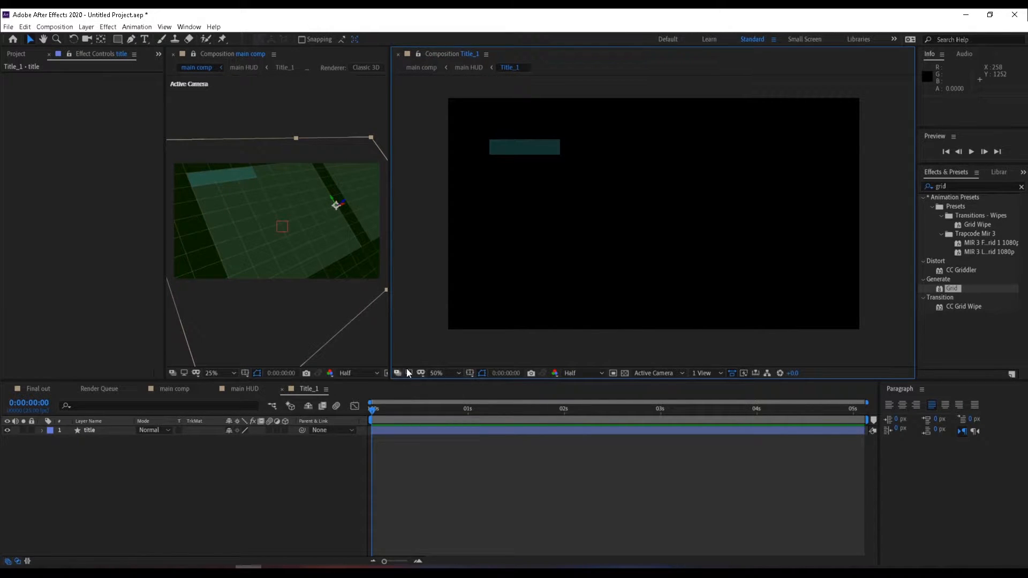
left_click(613, 373)
left_click_drag(470, 125, 580, 167)
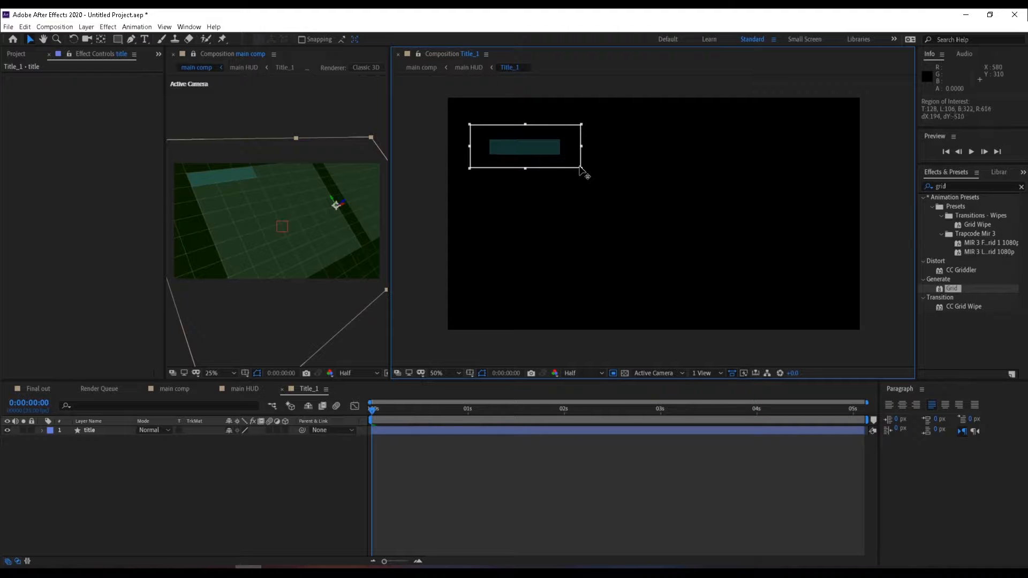
left_click(55, 27)
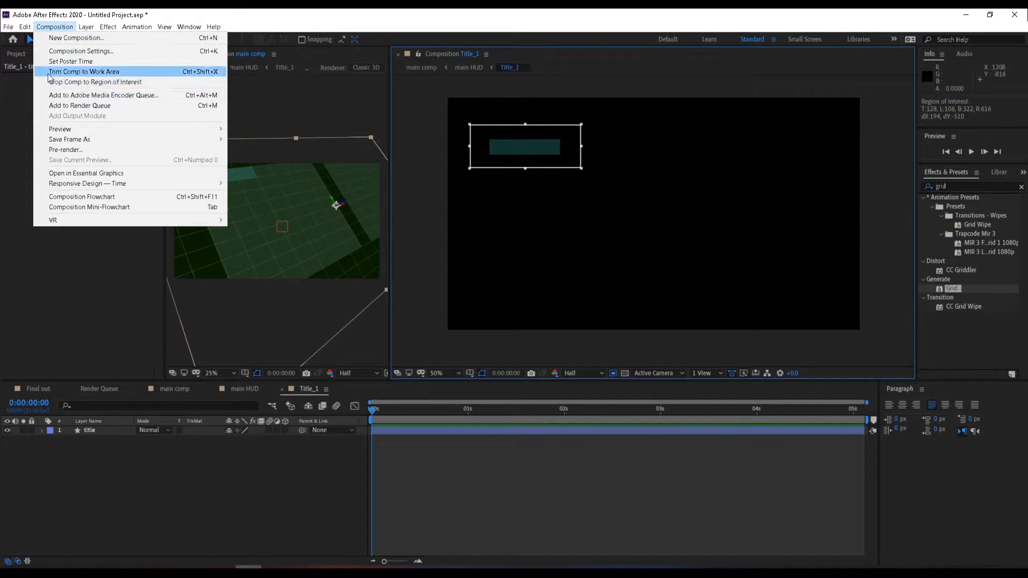
left_click(131, 81)
scroll(659, 227, "up", 4)
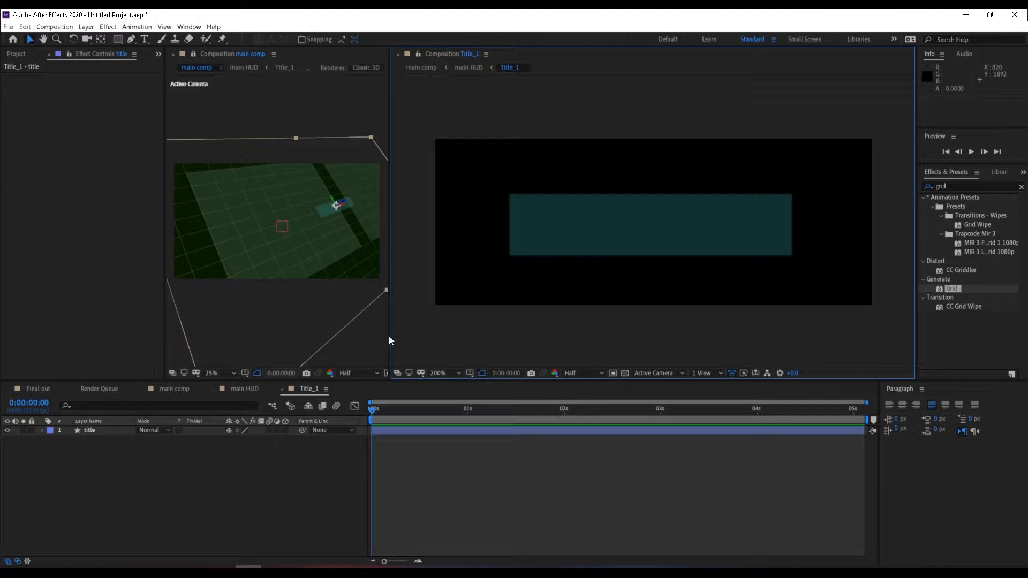
Step: In main HUD, move the Title_1 layer back onto the first panel's upper-left corner, at about position 362, 226
left_click(245, 389)
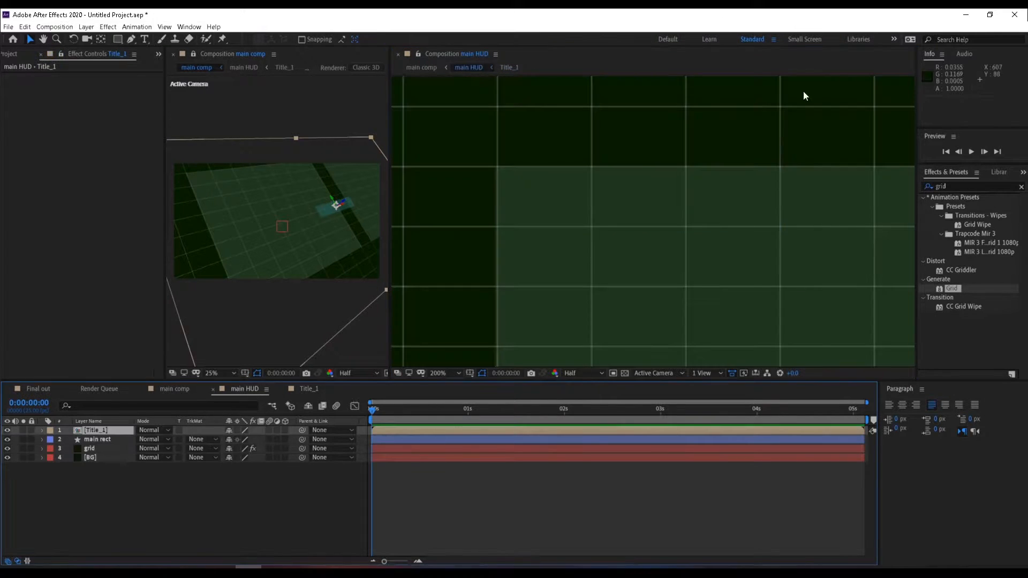
scroll(708, 238, "down", 4)
left_click_drag(801, 287, 673, 220)
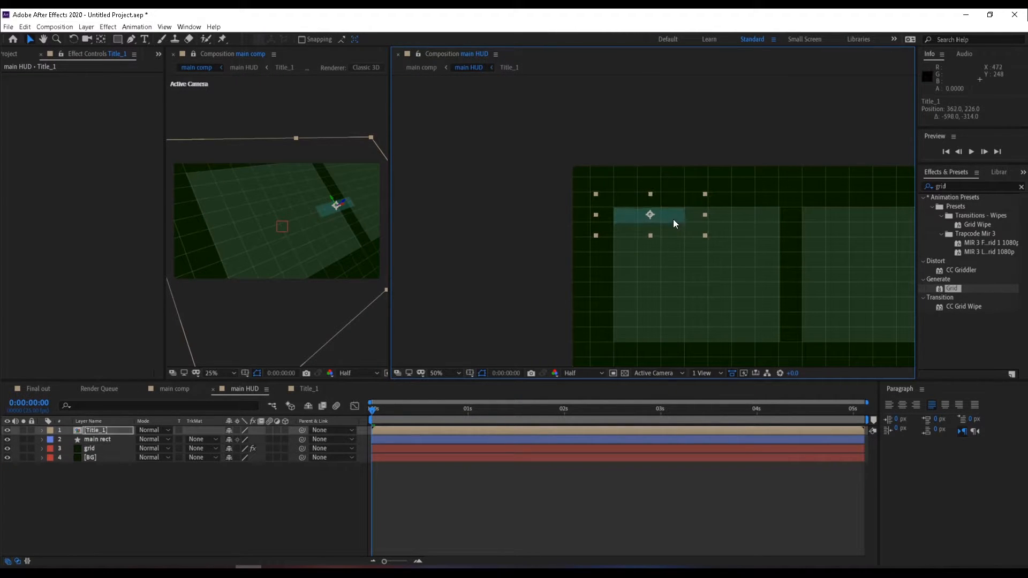
Step: After checking Final out, add the text "database" in Title_1 and place it over the bar at about position 112, 115
left_click(32, 389)
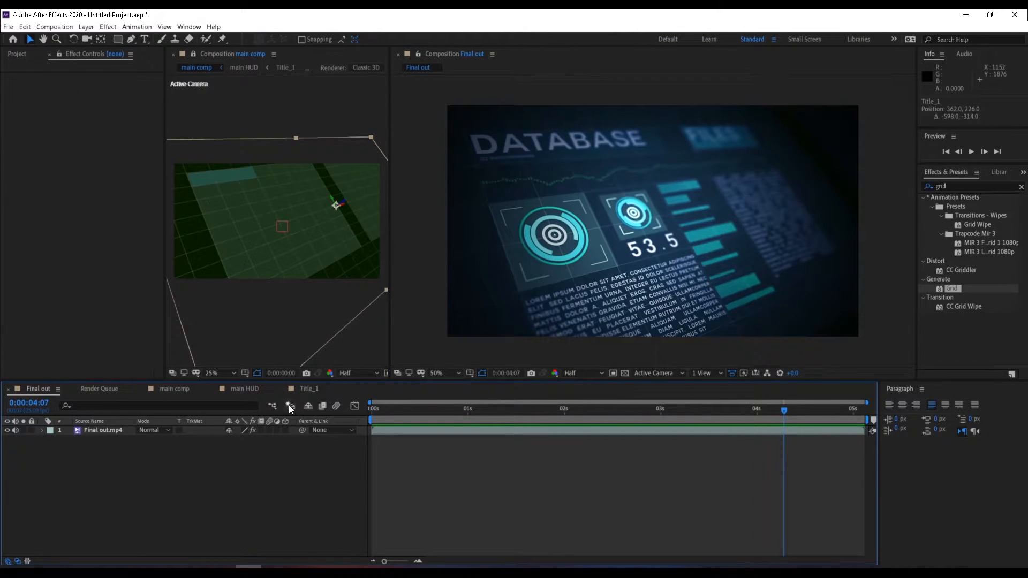
left_click(303, 388)
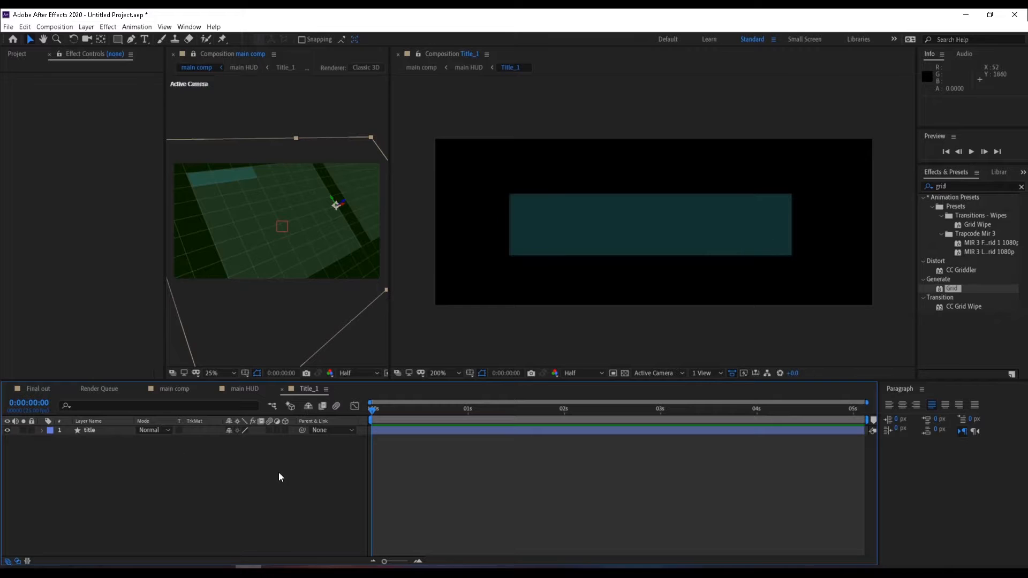
right_click(192, 491)
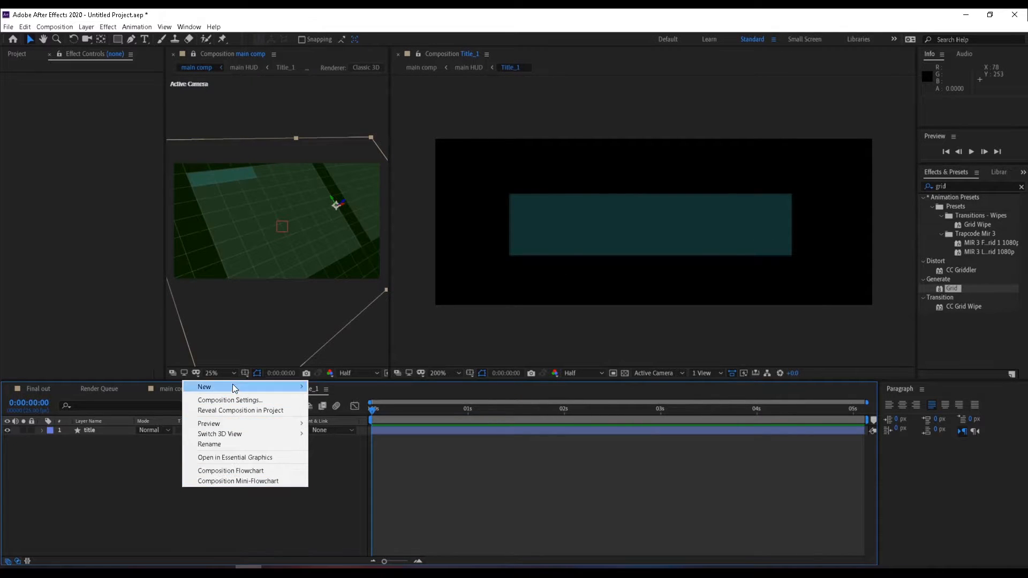
left_click(325, 426)
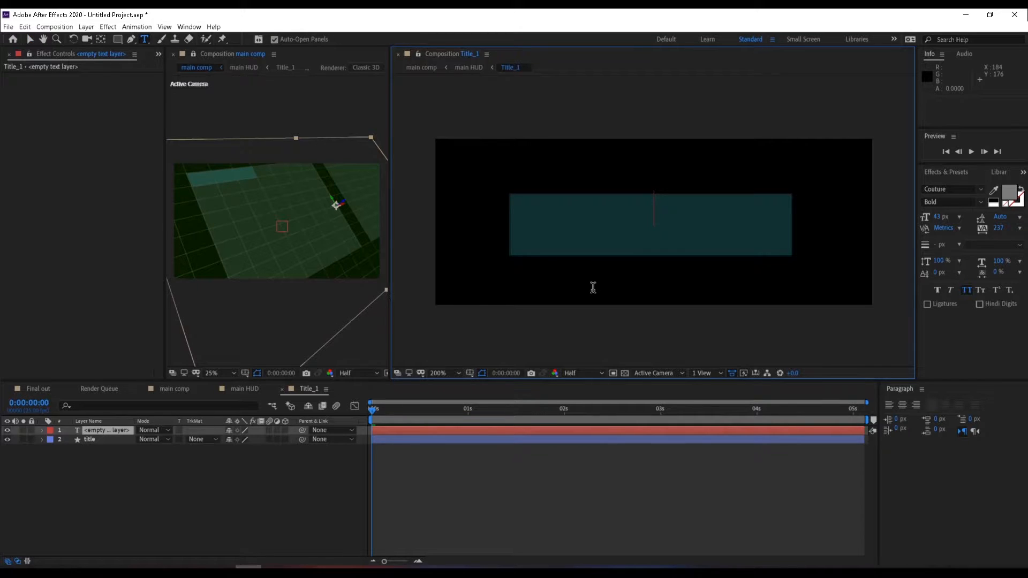
type("datab")
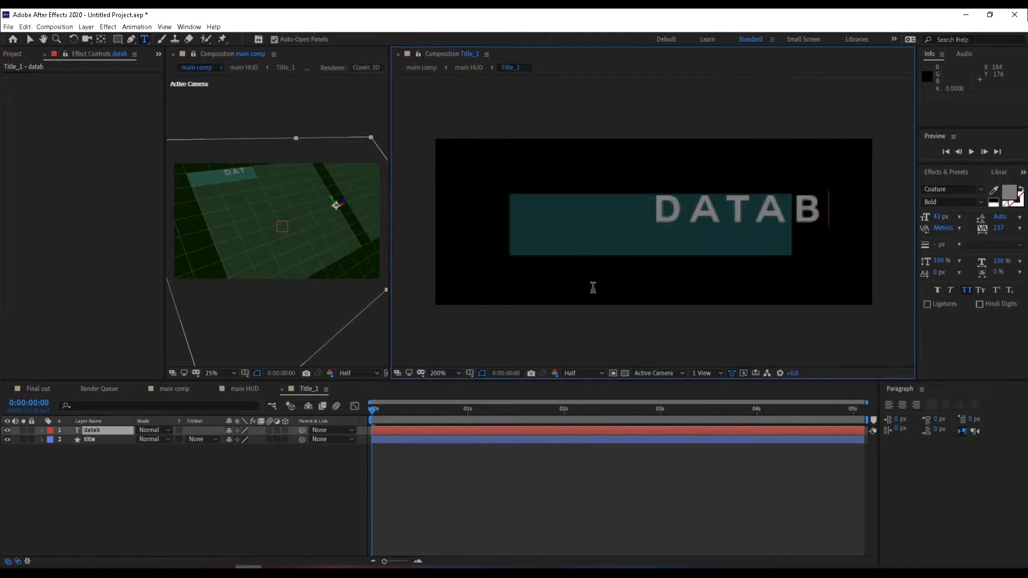
type("ase")
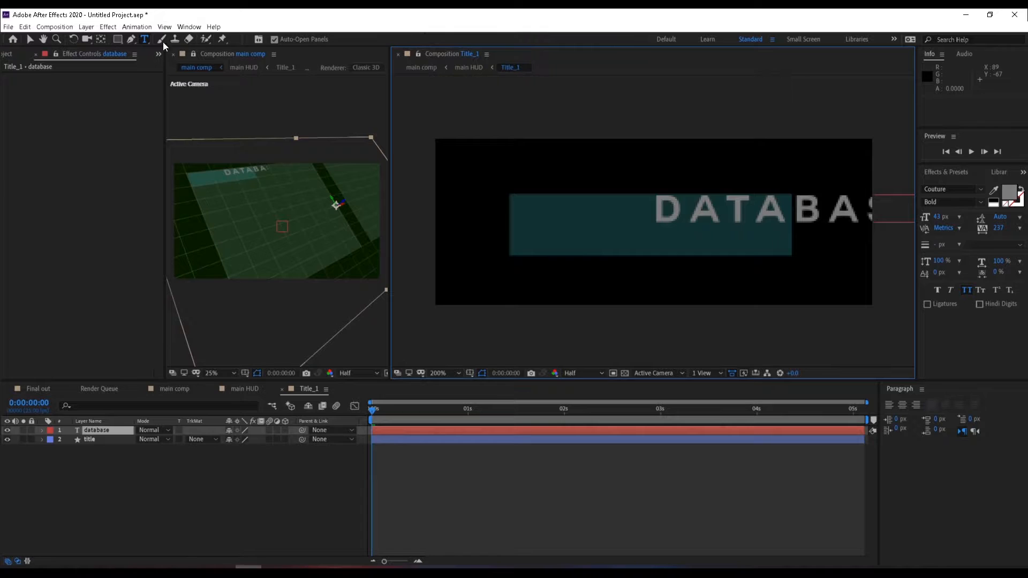
left_click(29, 39)
left_click_drag(696, 207, 575, 224)
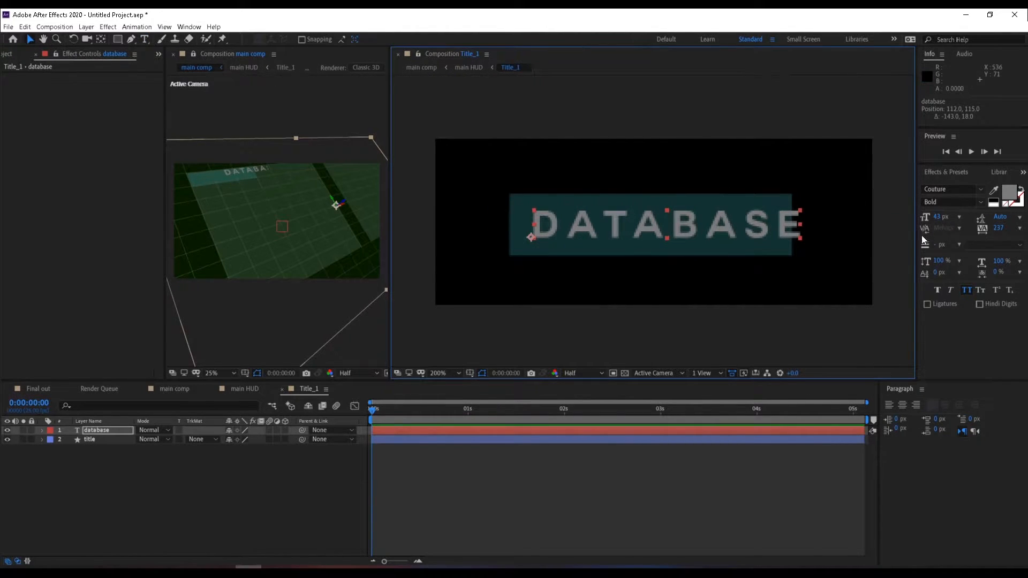
Step: Set the database text's tracking to 0 and its font size to 51 px
left_click_drag(913, 245, 875, 253)
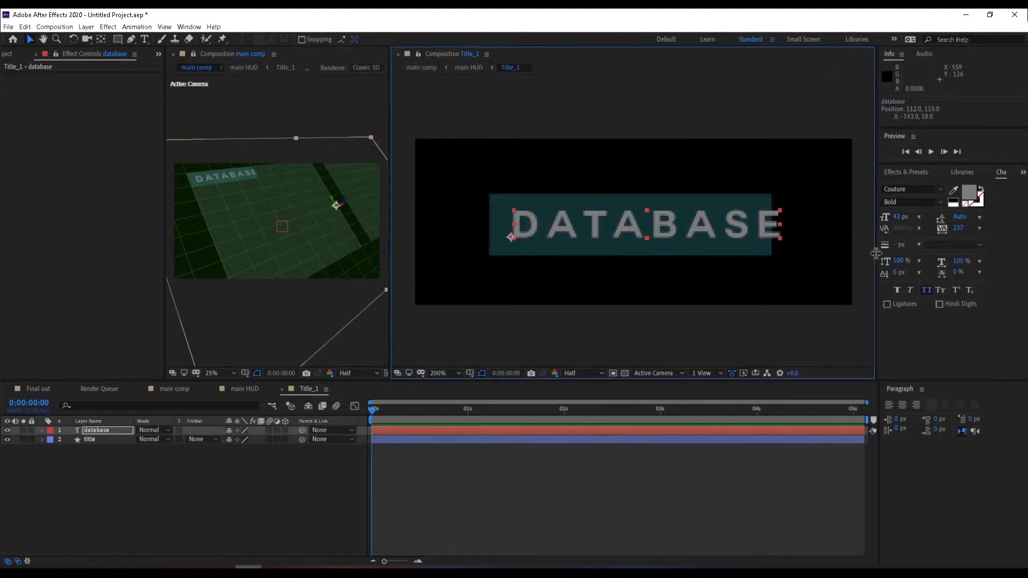
left_click(956, 229)
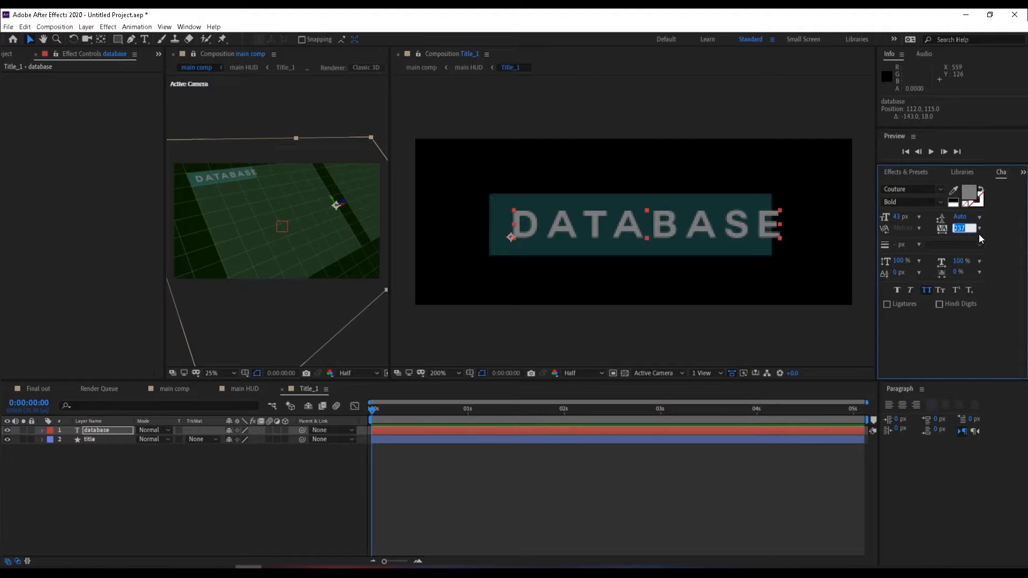
type("0")
key("Return")
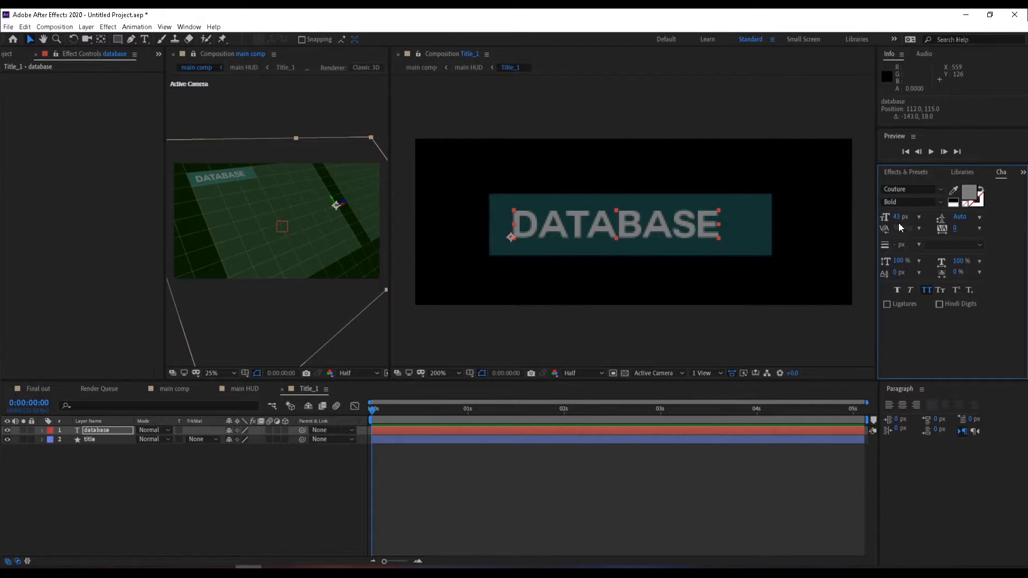
mouse_move(898, 222)
left_mouse_down()
mouse_move(915, 219)
mouse_move(904, 219)
left_mouse_up()
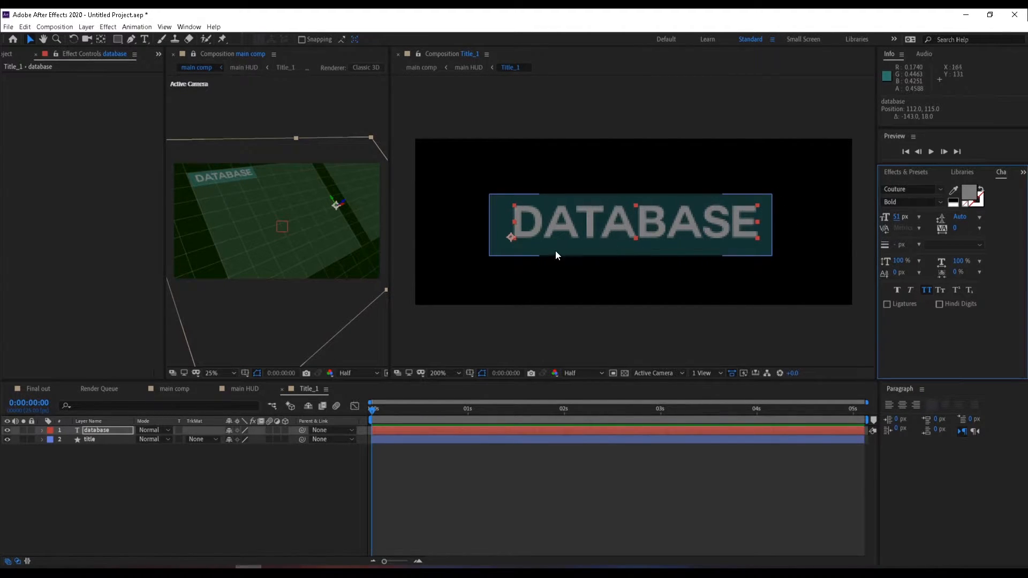
Step: Move the database text toward the bar's upper-left corner, at about position 91, 107.5
left_click_drag(562, 228, 544, 225)
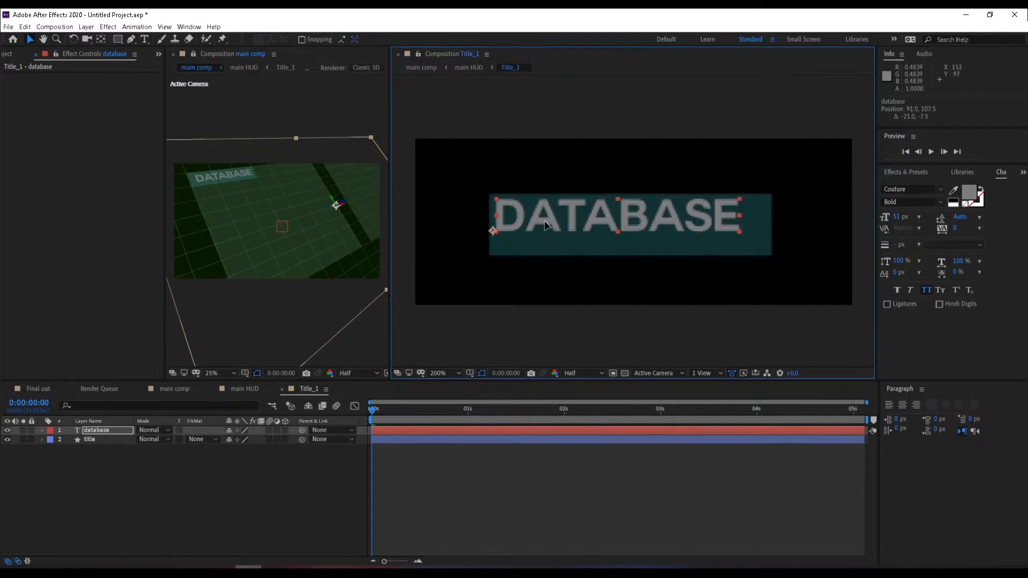
Step: Browse the available fonts for the database text, keeping Couture Bold
left_click(940, 190)
scroll(937, 300, "up", 2)
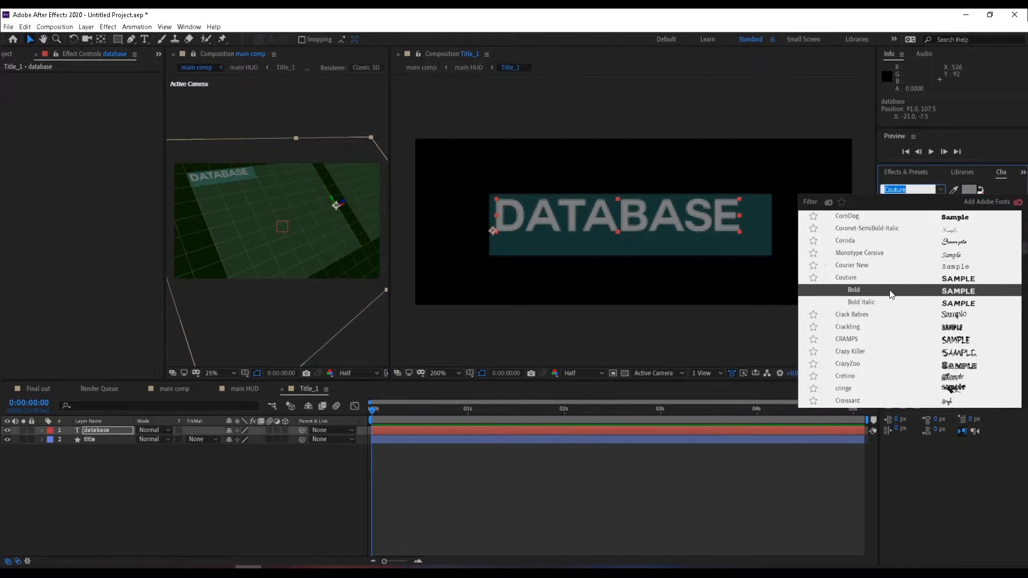
scroll(888, 293, "down", 3)
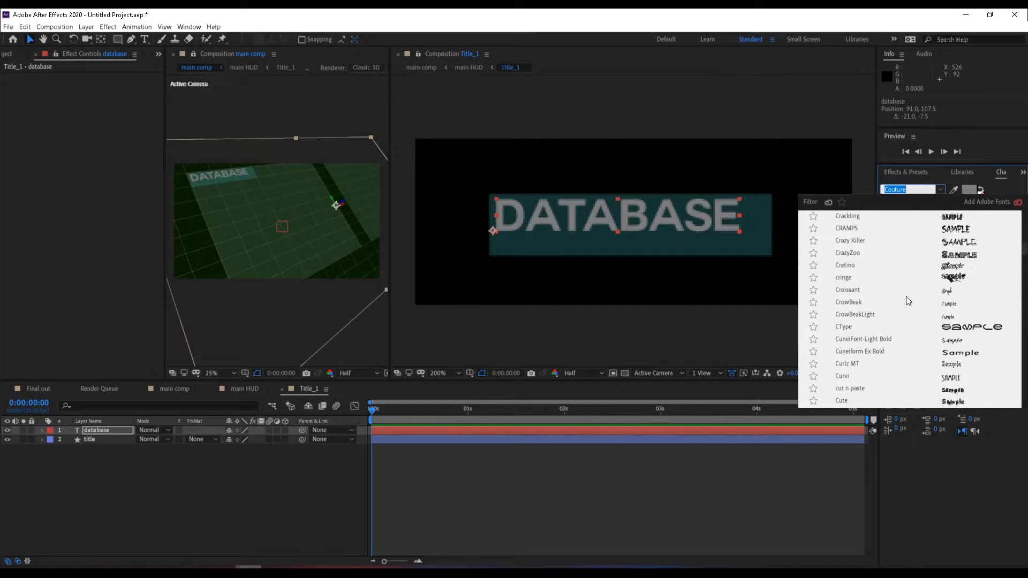
scroll(908, 300, "down", 1)
scroll(907, 300, "down", 4)
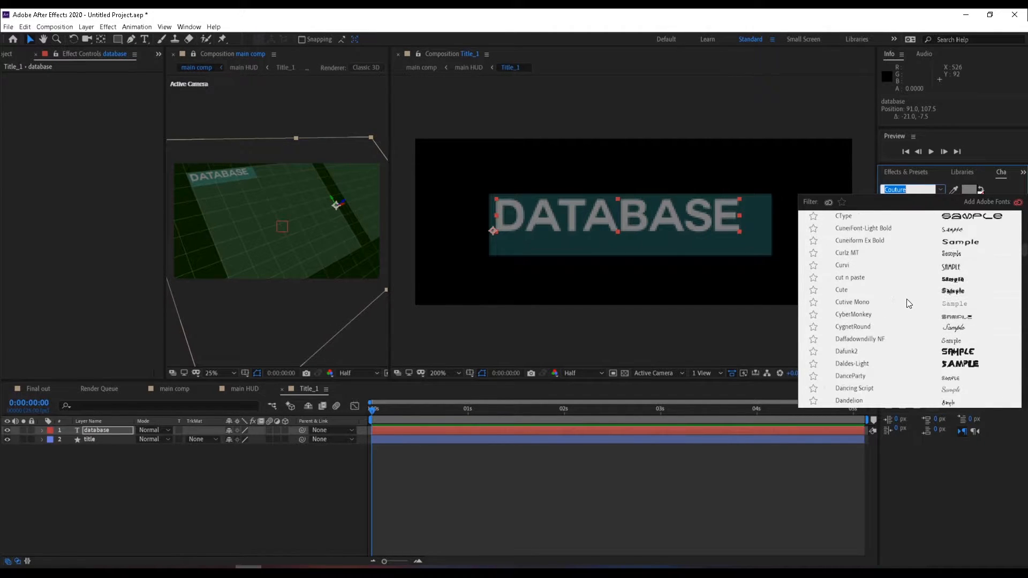
scroll(908, 304, "down", 2)
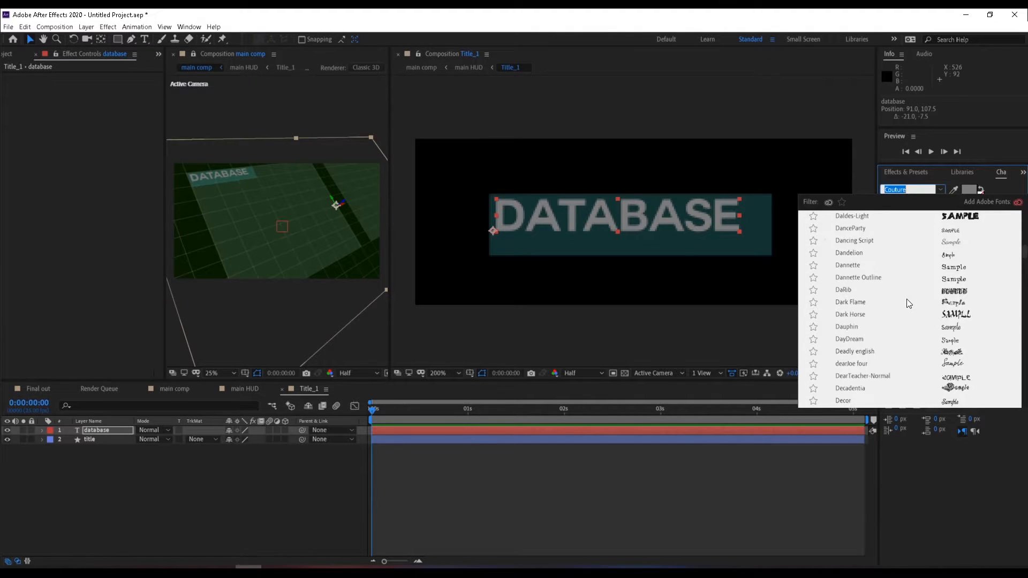
scroll(908, 304, "up", 12)
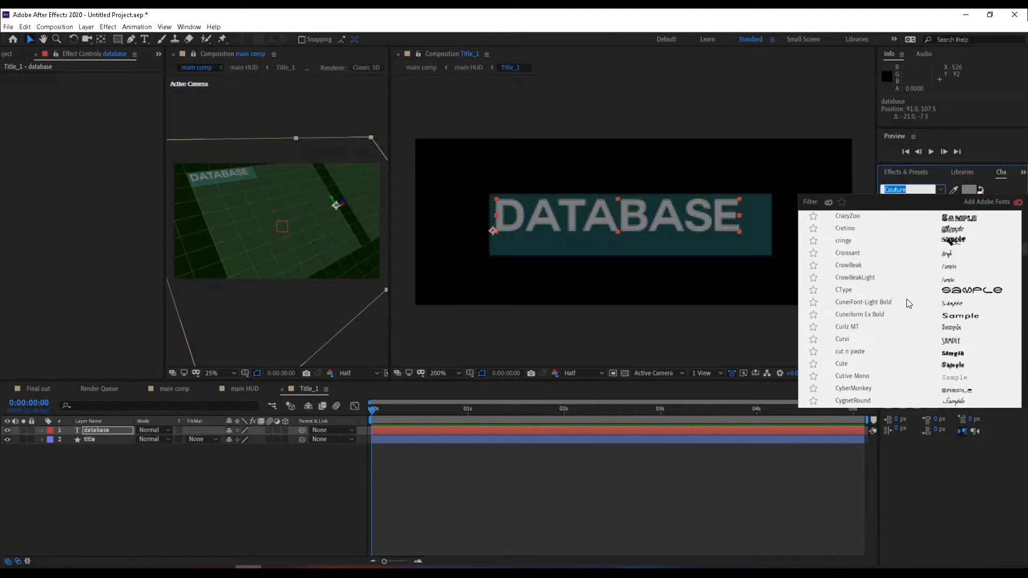
scroll(909, 303, "up", 1)
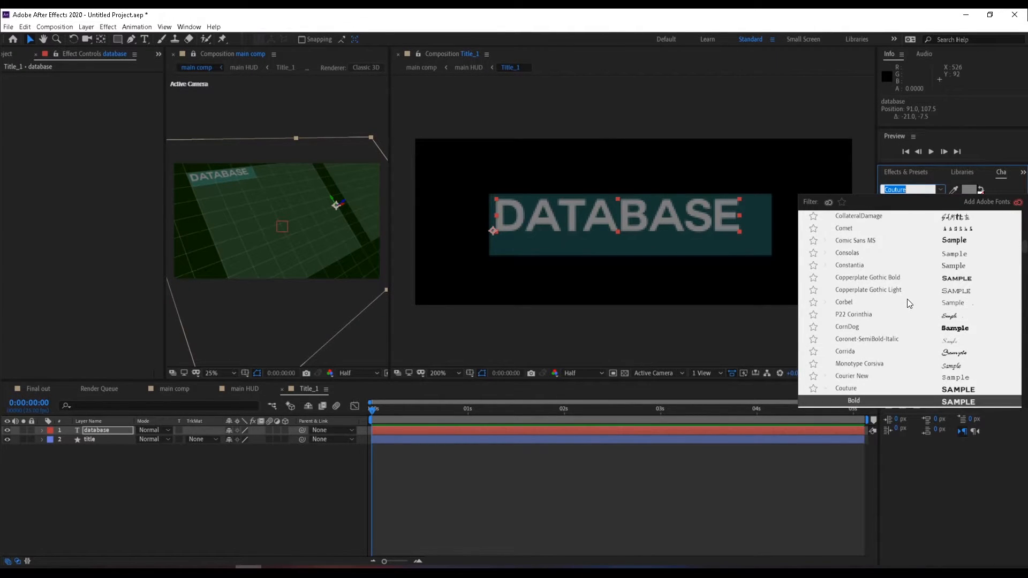
left_click(683, 479)
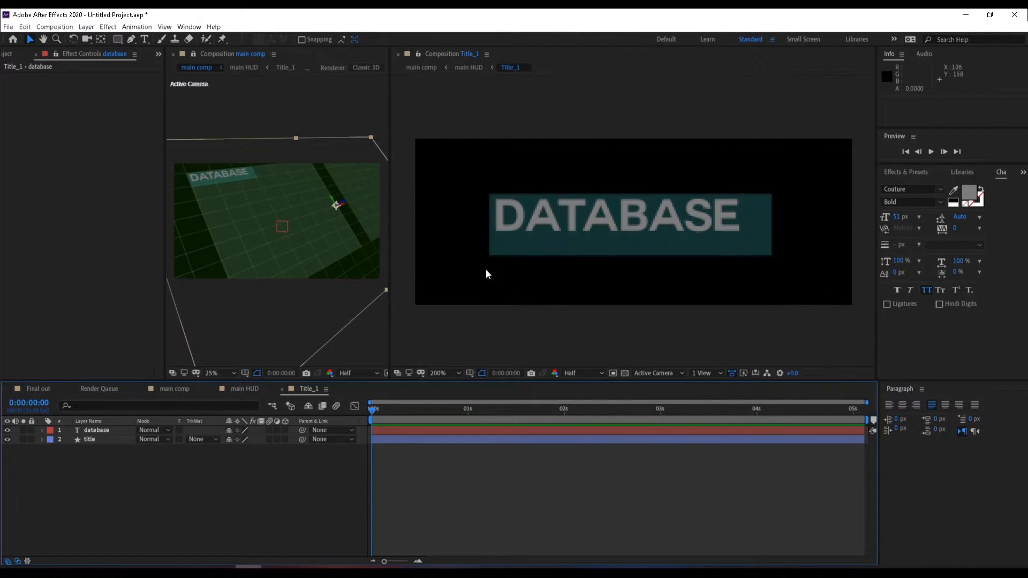
Step: Examine the DATABASE title's design in Final out up to about 0:00:03:18, and return to Title_1
left_click(43, 390)
left_click_drag(383, 408, 729, 410)
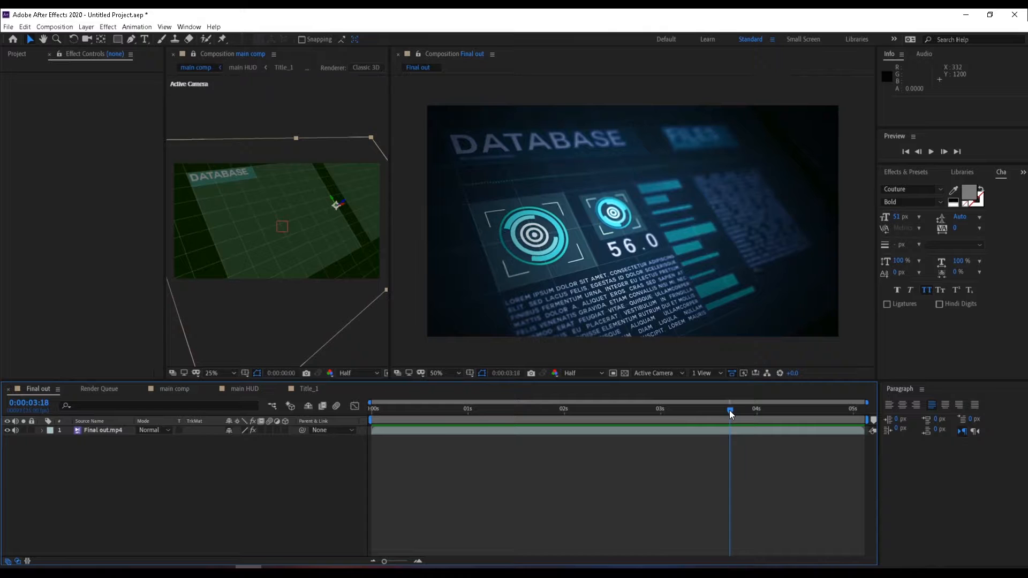
left_click(309, 388)
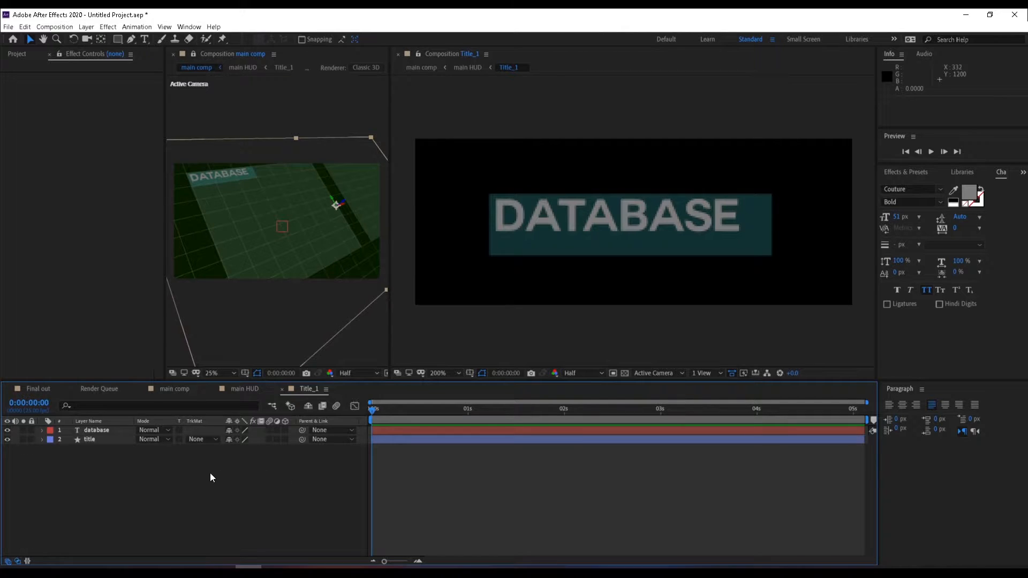
Step: Add a new empty text layer to the Title_1 composition
right_click(163, 473)
mouse_move(205, 375)
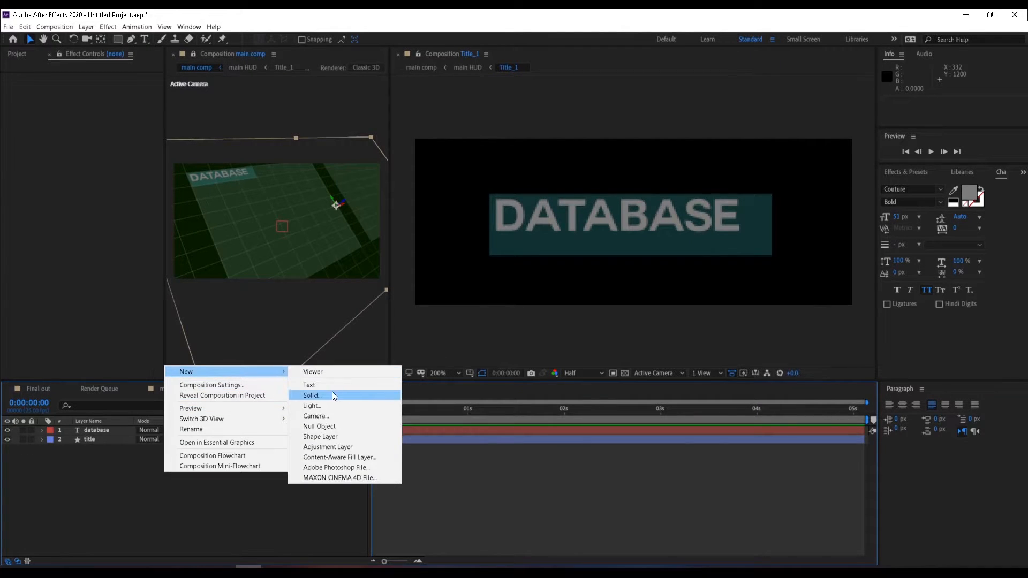
left_click(319, 384)
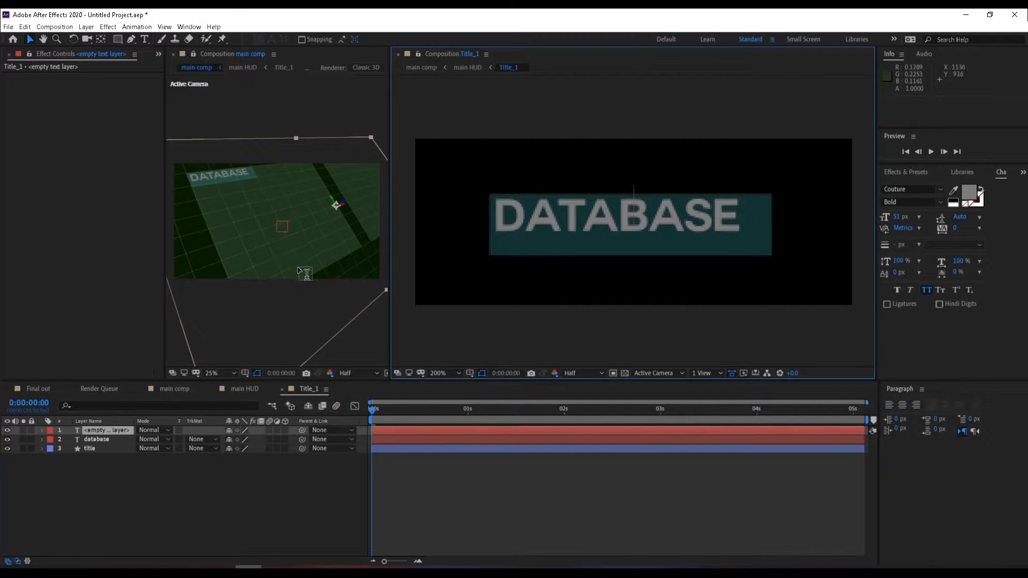
Step: Add the expression random() to the empty text layer's Source Text property
left_click(42, 429)
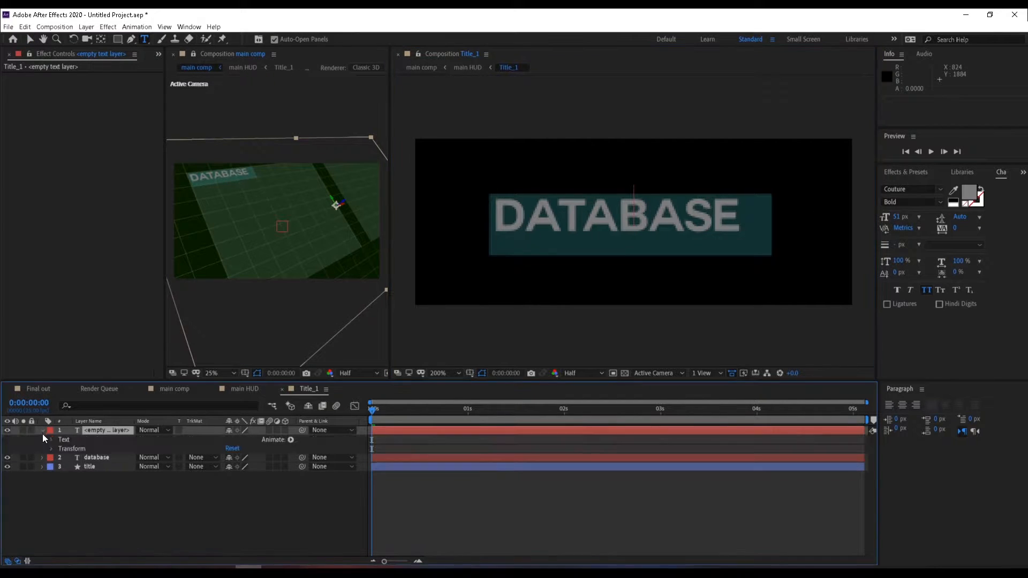
left_click(49, 440)
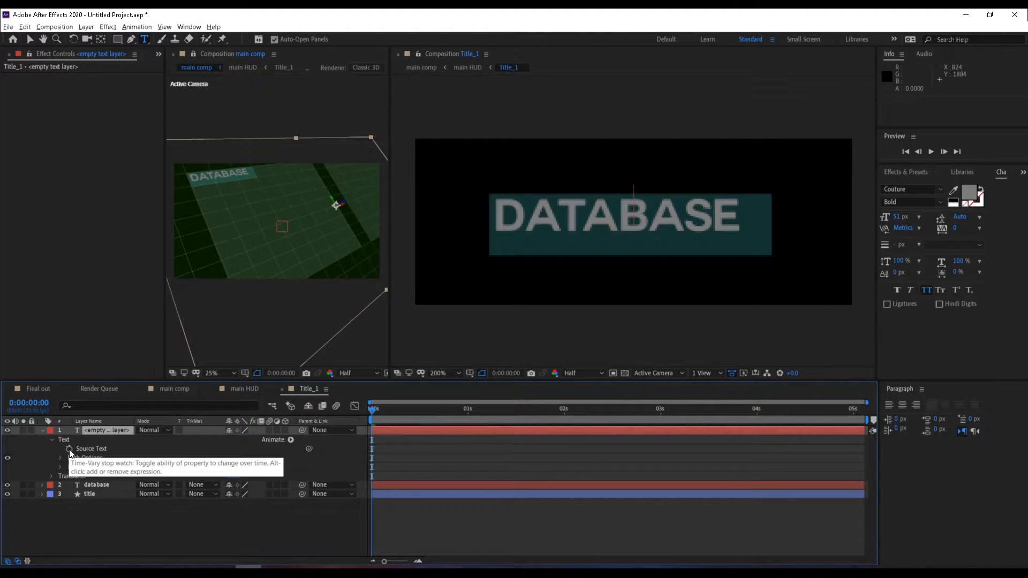
left_click(70, 450, "alt")
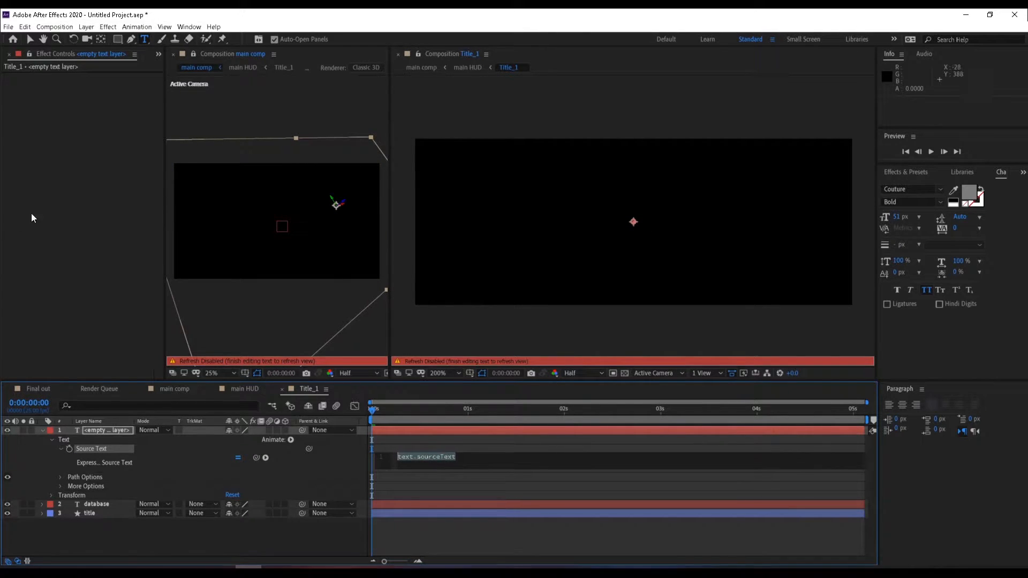
left_click(266, 459)
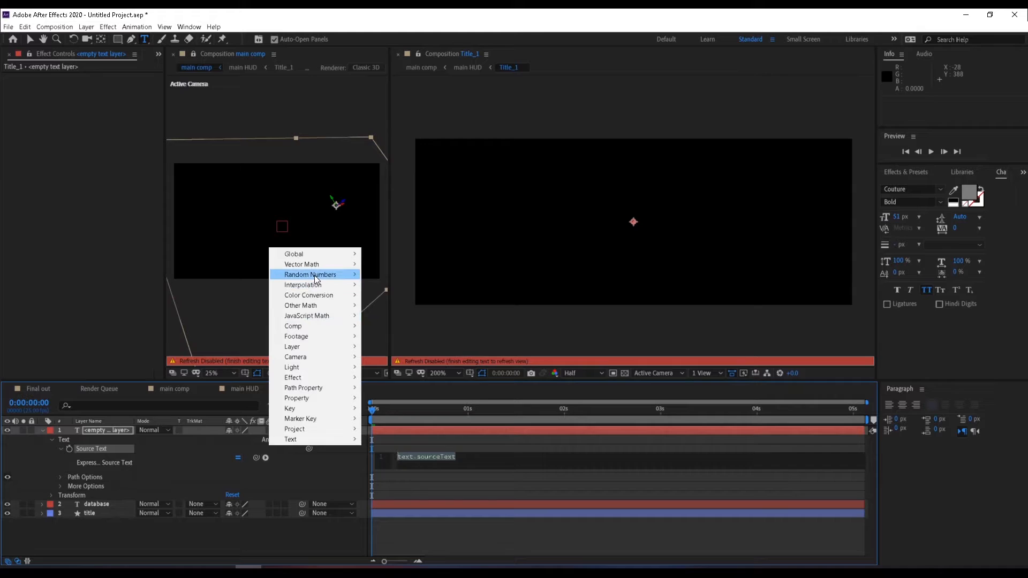
mouse_move(316, 277)
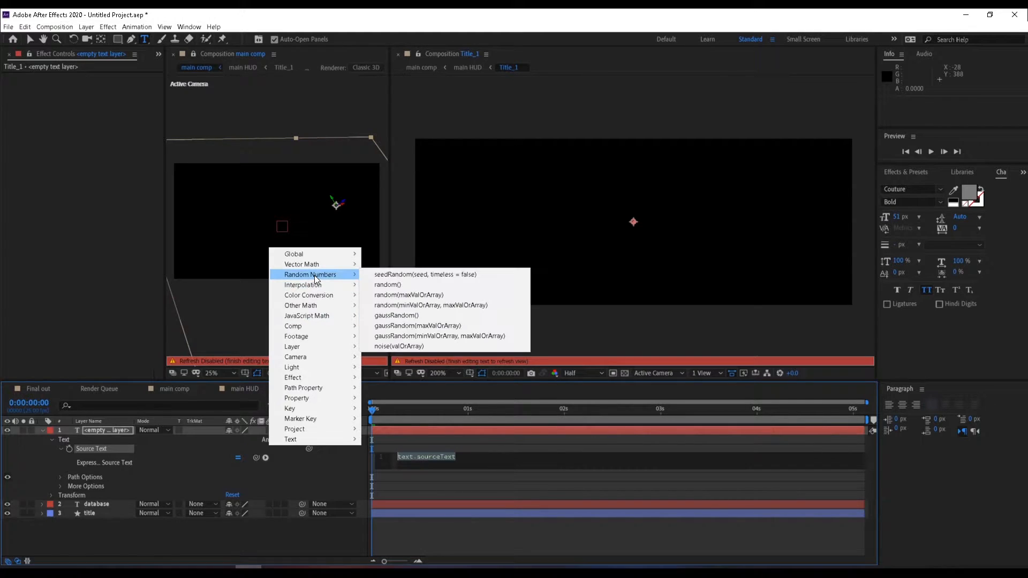
left_click(398, 286)
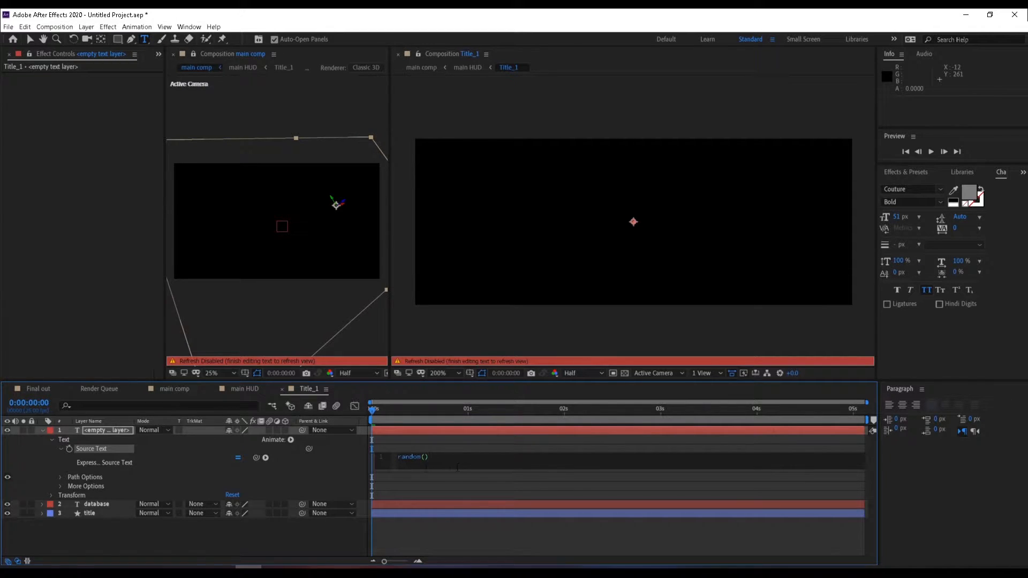
left_click(308, 463)
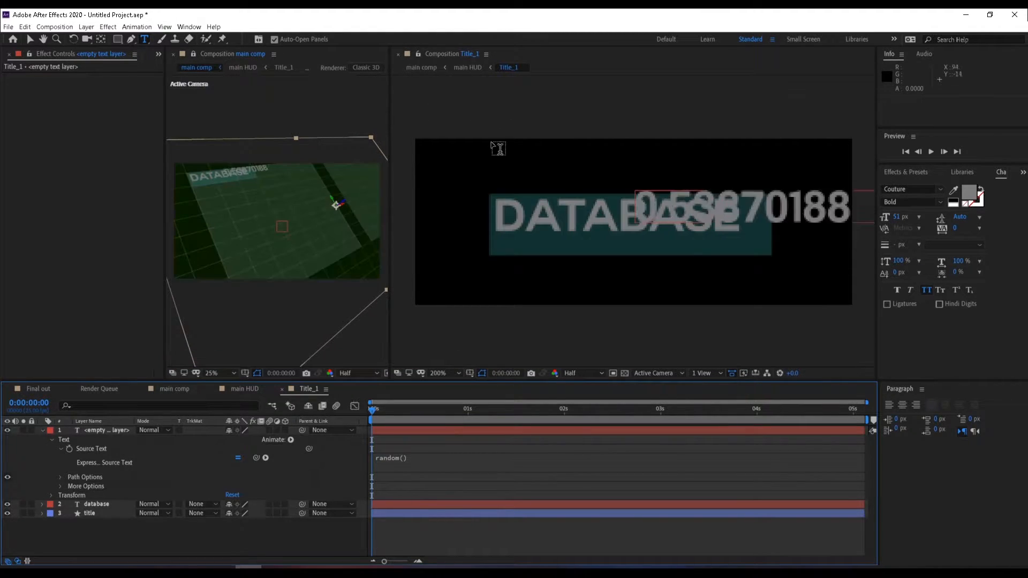
Step: Move the random-number text below the DATABASE title, to about position 17.5, 167.5, and preview its changing digits over time
left_click(30, 39)
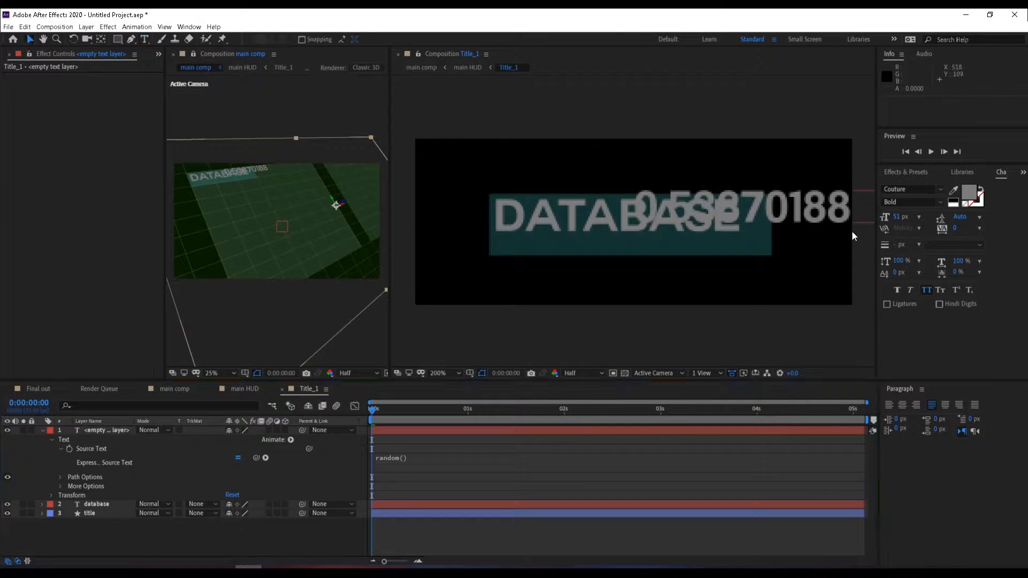
left_click(792, 221)
left_click_drag(792, 221, 589, 282)
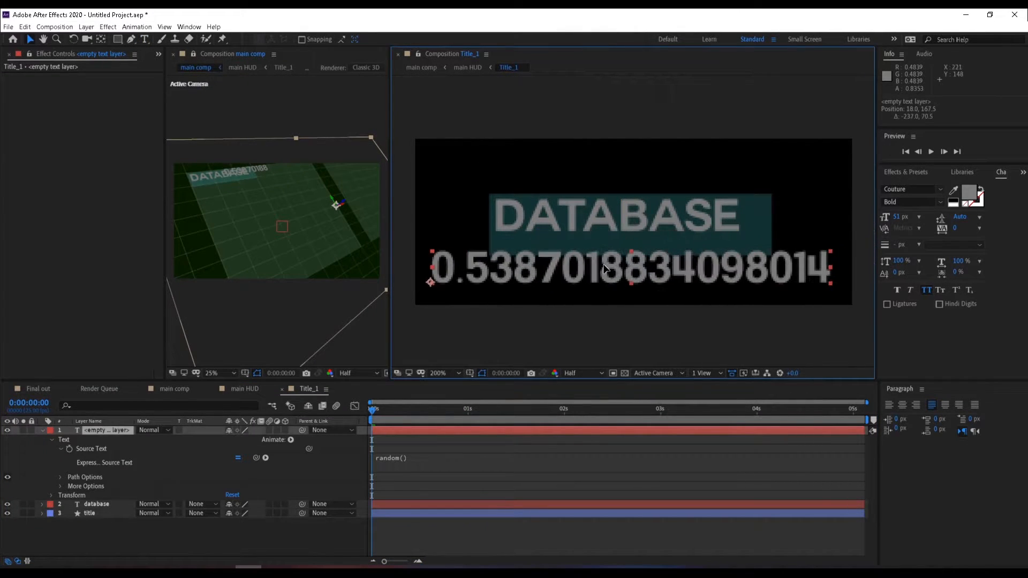
left_click_drag(373, 412, 490, 418)
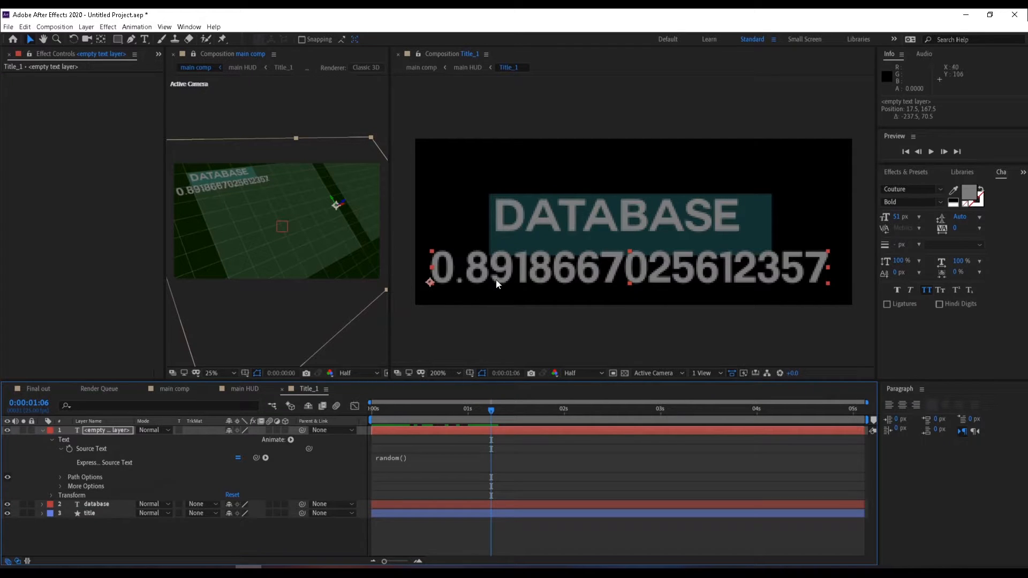
left_click_drag(468, 410, 475, 410)
Step: Change the number layer's Source Text expression to random(10) and preview the values over time
left_click(397, 457)
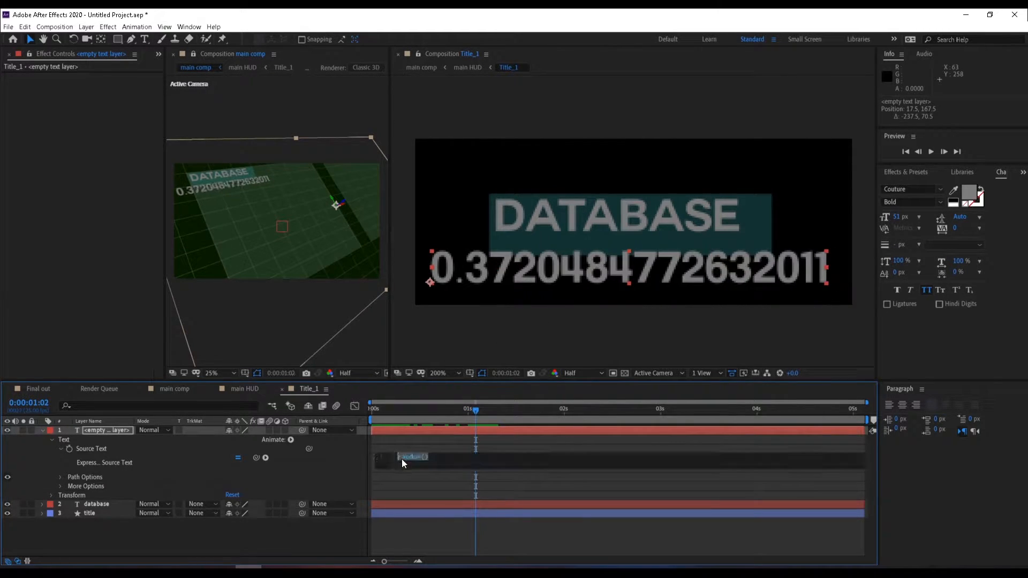
left_click(427, 457)
left_click(333, 539)
left_click_drag(384, 407, 421, 416)
Step: Set the number layer's Source Text expression to random(100) and preview the values up to about 0:00:04:00
left_click(408, 461)
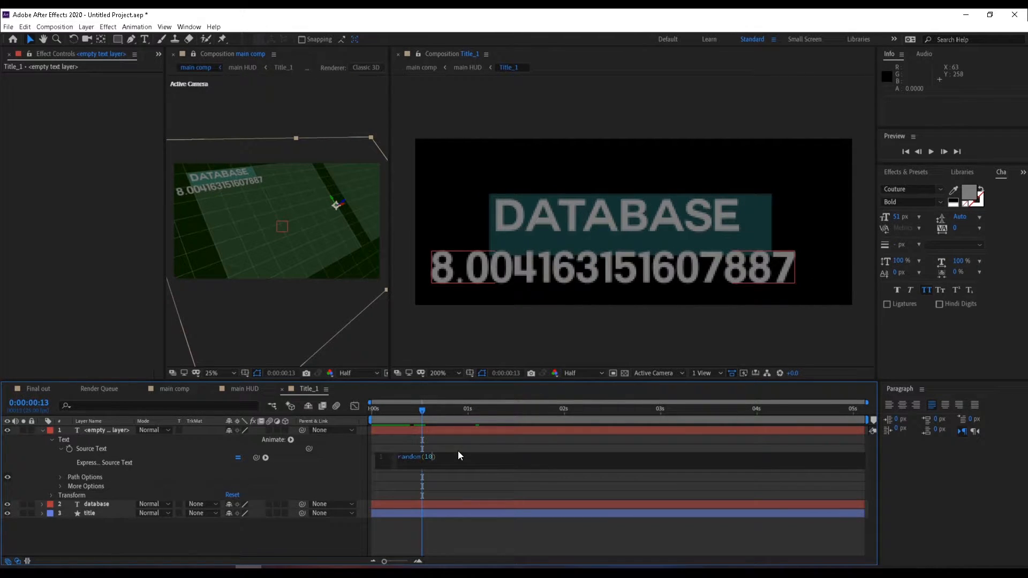
left_click(303, 536)
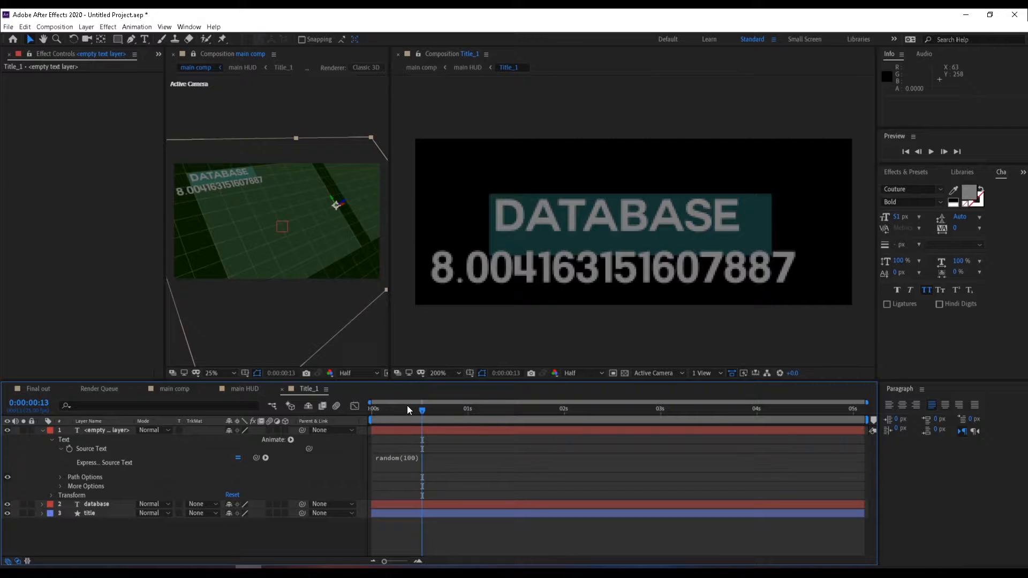
left_click_drag(396, 413, 419, 413)
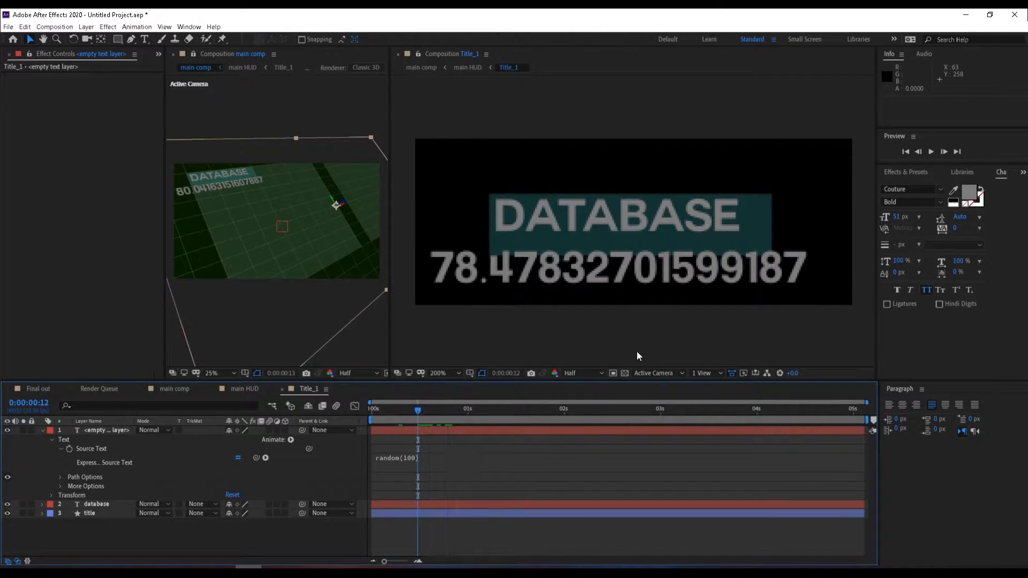
left_click(420, 430)
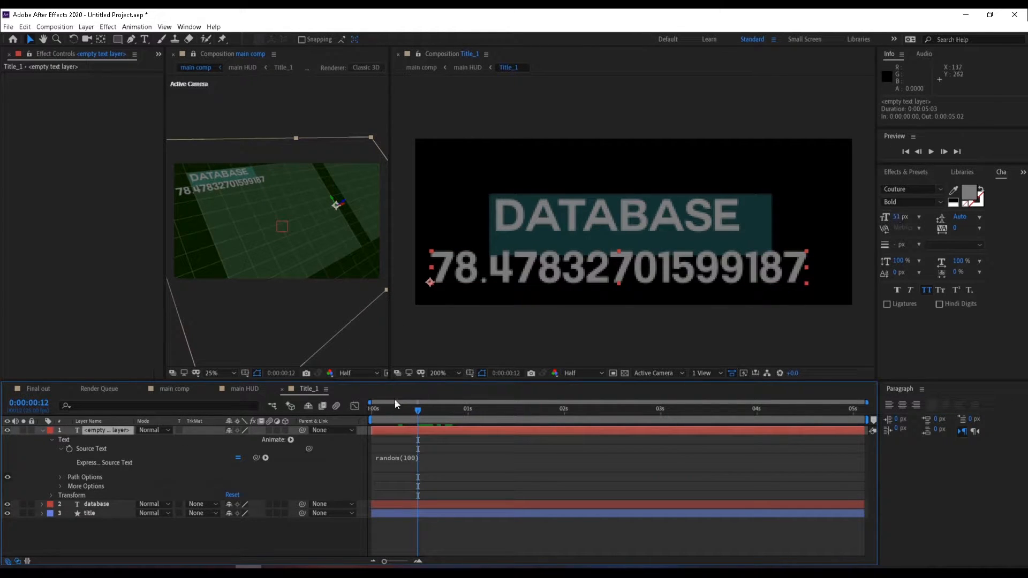
left_click_drag(369, 410, 755, 438)
Step: Reduce the number text to 10 px, adjust it to 14 px, place it inside the bar beneath DATABASE, and preview it
left_click(900, 215)
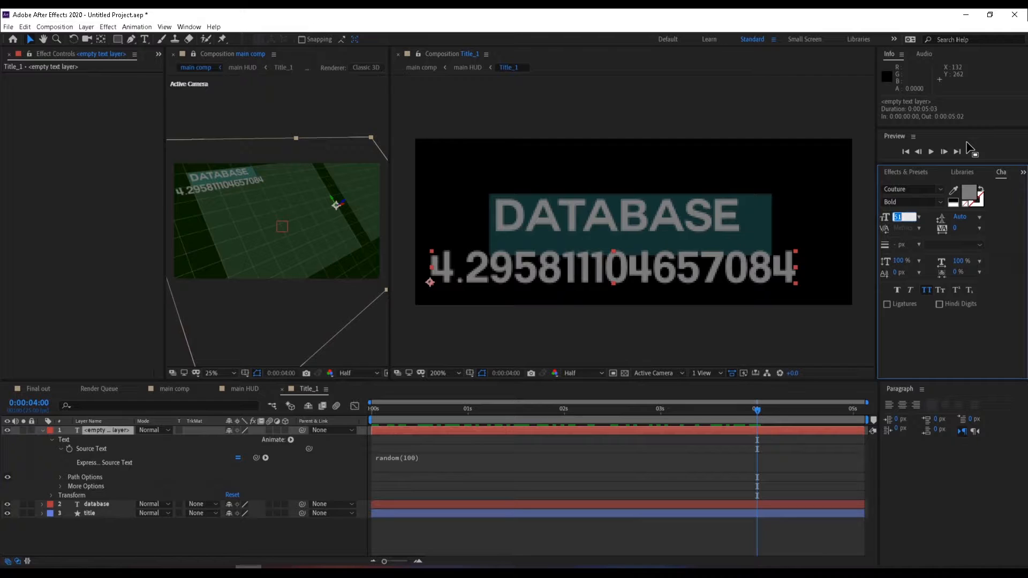
type("10")
key("Return")
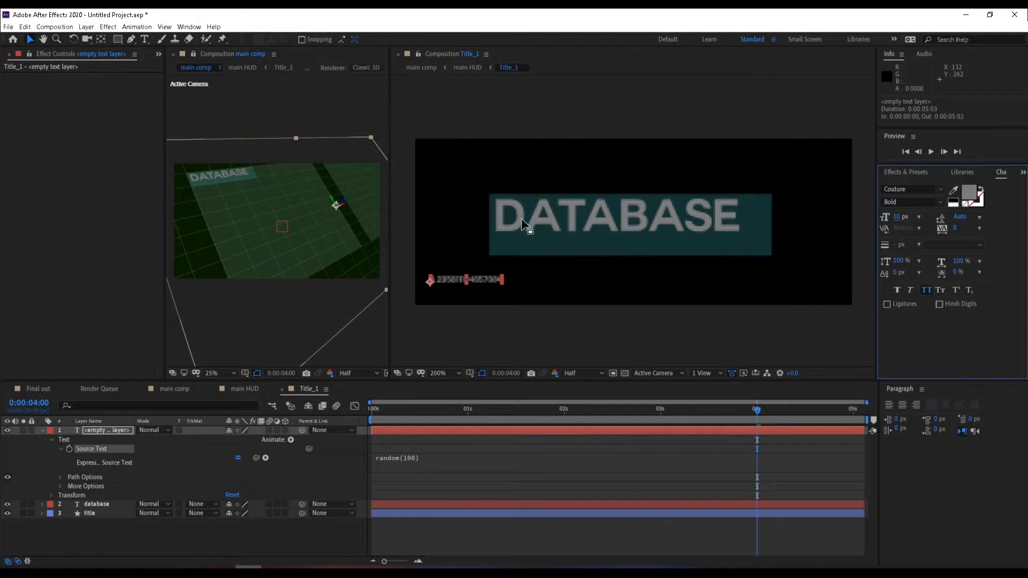
left_click_drag(451, 281, 519, 249)
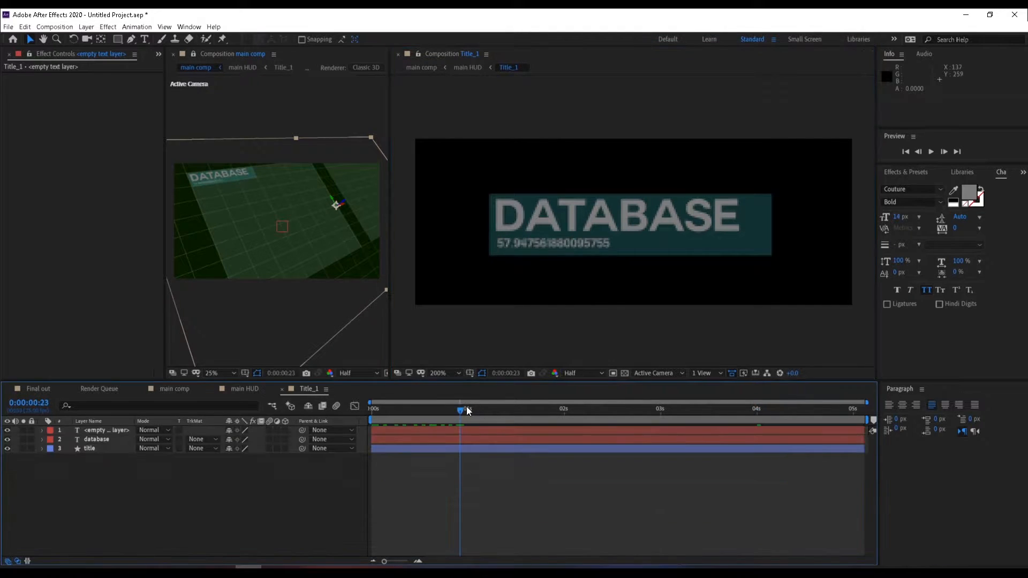
left_click_drag(467, 406, 508, 407)
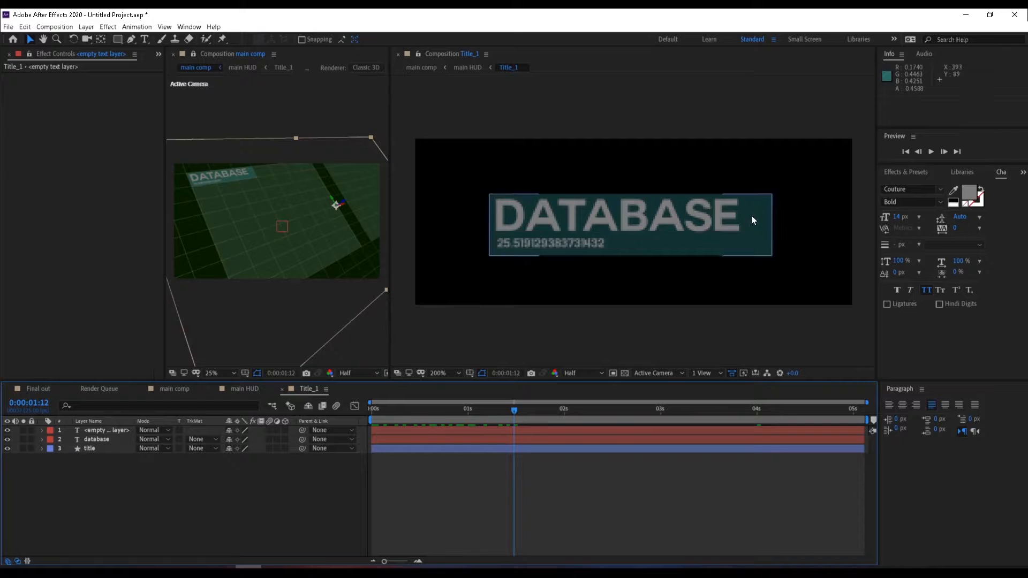
Step: Examine the remaining title details throughout the Final out reference and return to Title_1
left_click(43, 391)
left_click_drag(375, 410, 791, 410)
left_click(307, 391)
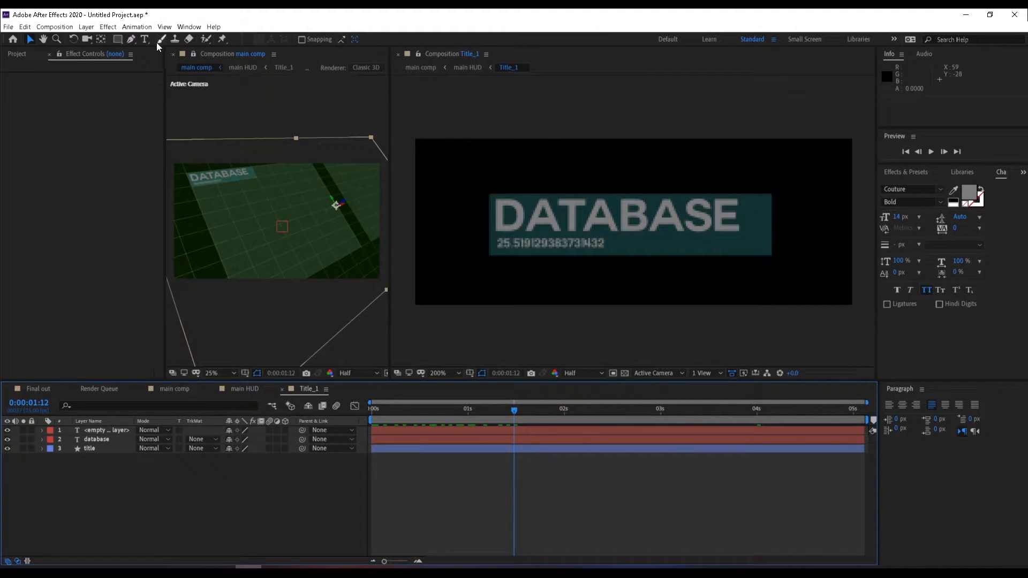
Step: Choose the Pen tool and set its shape fill to none and its stroke to black, 000000
left_click(130, 39)
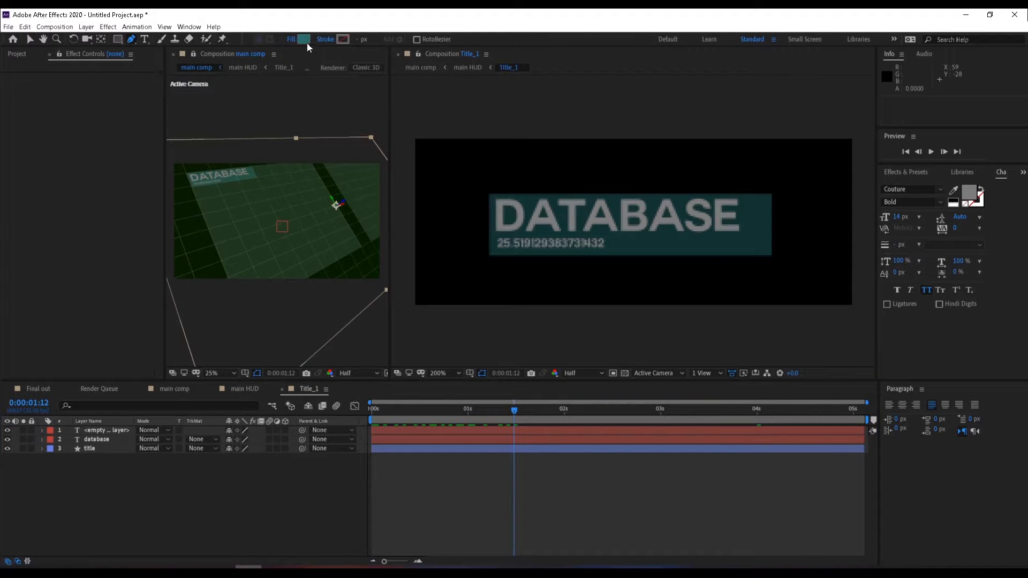
left_click(291, 39)
left_click(460, 262)
left_click(496, 324)
left_click(342, 39)
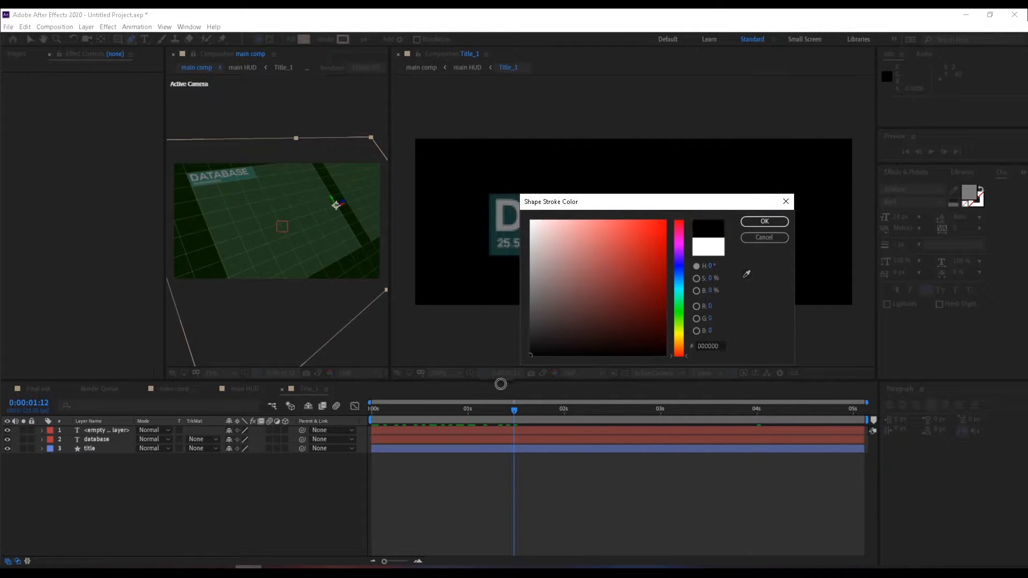
left_click(771, 221)
Step: Draw a small V-shaped chevron to the right of DATABASE inside the teal bar and set its stroke width to 4 px
scroll(794, 220, "up", 1)
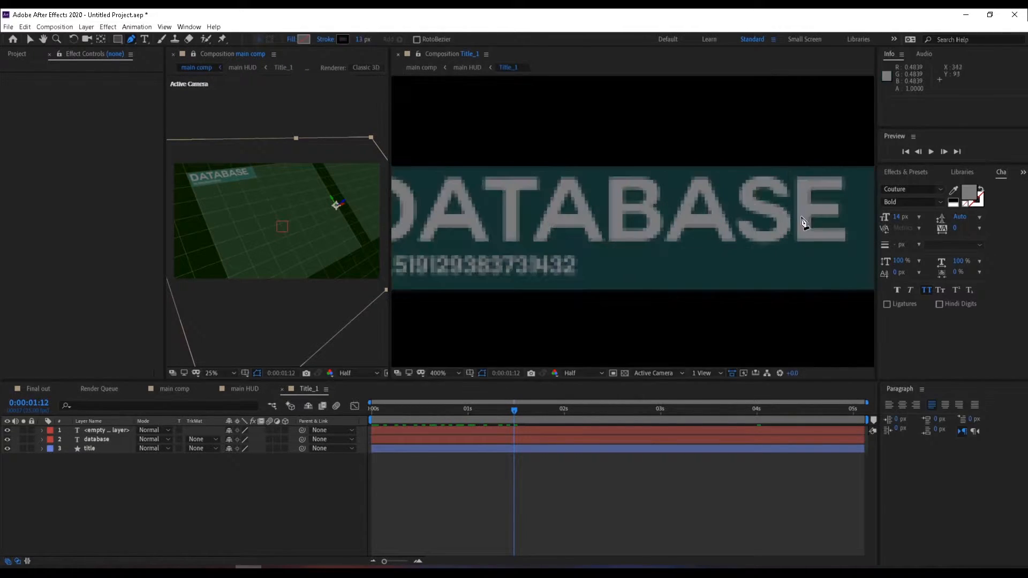
scroll(635, 220, "up", 1)
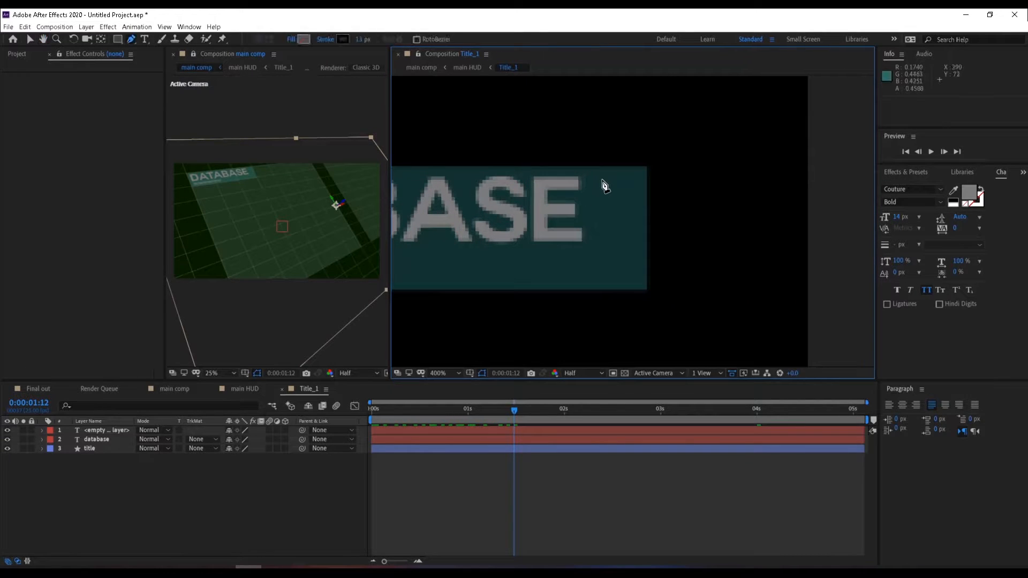
left_click(603, 180)
left_click(616, 195)
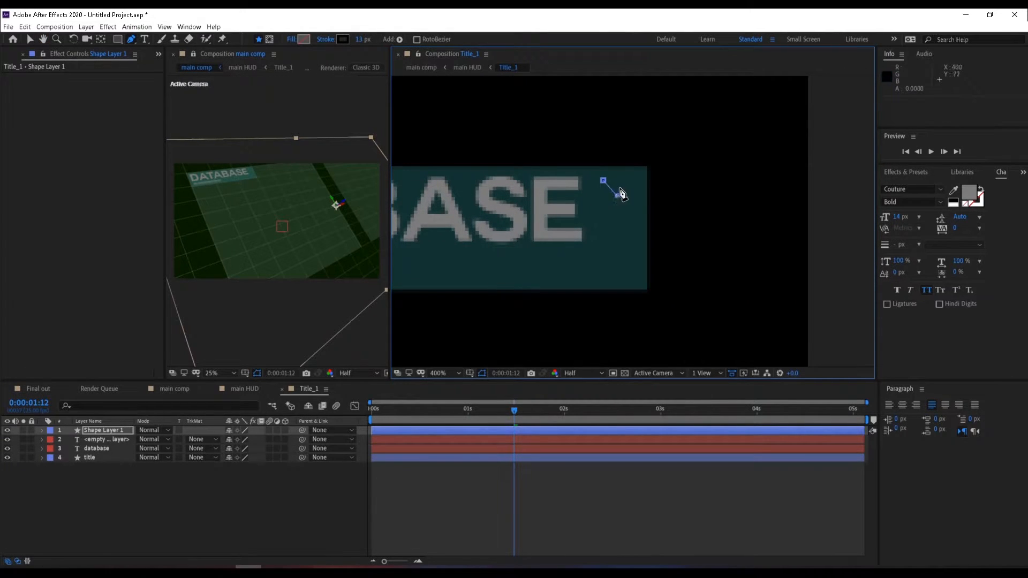
left_click(628, 180)
left_click_drag(366, 40, 360, 42)
key("v")
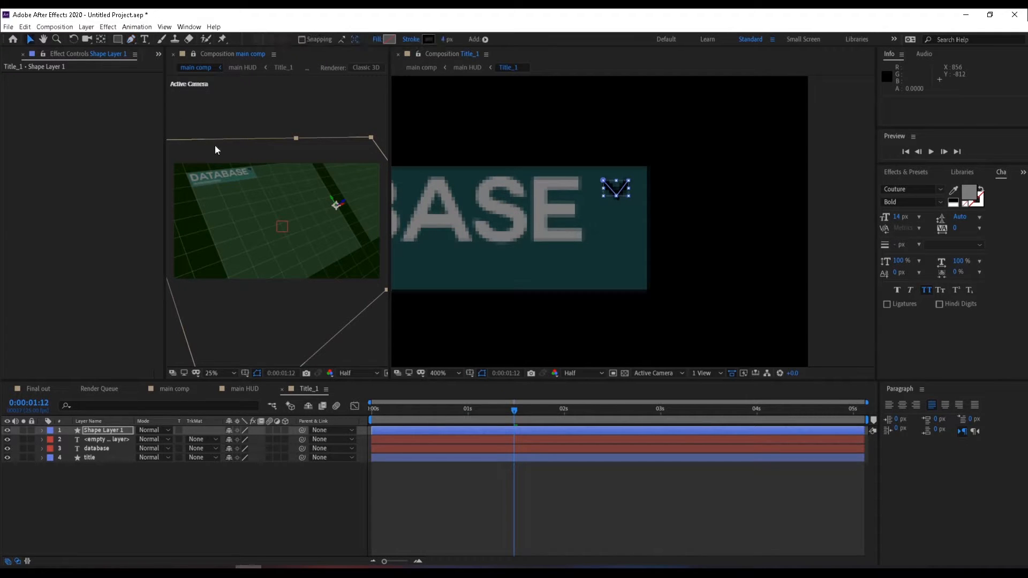
Step: Add a Position keyframe for the chevron layer at 0:00:00:00 and go to 0:00:01:01
left_click(581, 514)
mouse_move(384, 410)
left_mouse_down()
mouse_move(345, 412)
mouse_move(429, 411)
mouse_move(390, 411)
left_mouse_up()
left_click(380, 430)
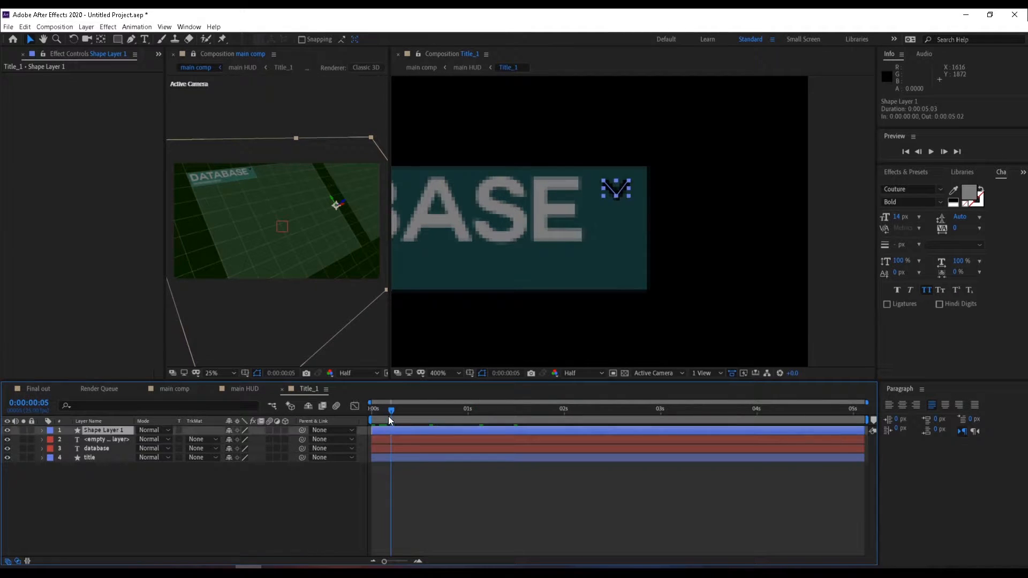
key("p")
key("Page_Up")
key("Home")
left_click(69, 440)
left_click_drag(386, 413, 469, 413)
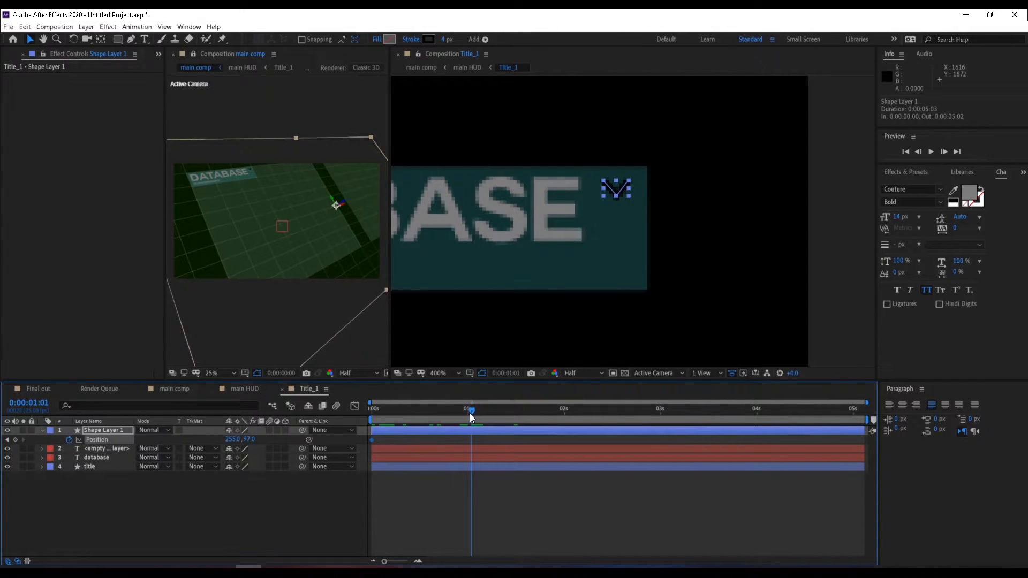
left_click_drag(616, 180, 616, 206)
left_click_drag(614, 258, 612, 268)
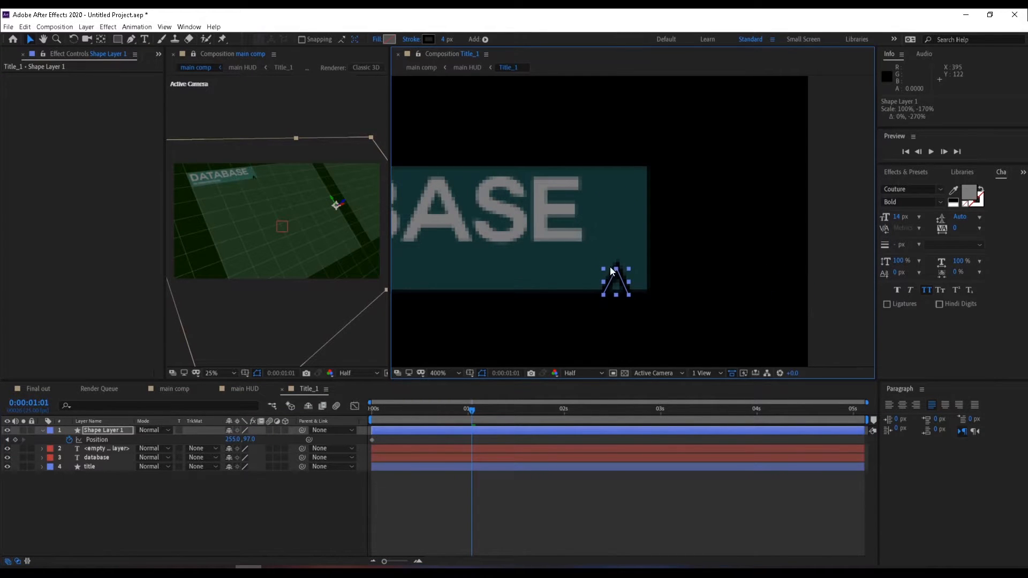
key("ctrl+z")
Step: Move the chevron straight down near the teal bar's lower edge at 0:00:01:01, to position 255, 142
left_click_drag(620, 223, 628, 262)
left_click(543, 518)
Step: Examine the title motion in the Final out reference, then return to Title_1 and preview the chevron's downward movement
left_click(46, 389)
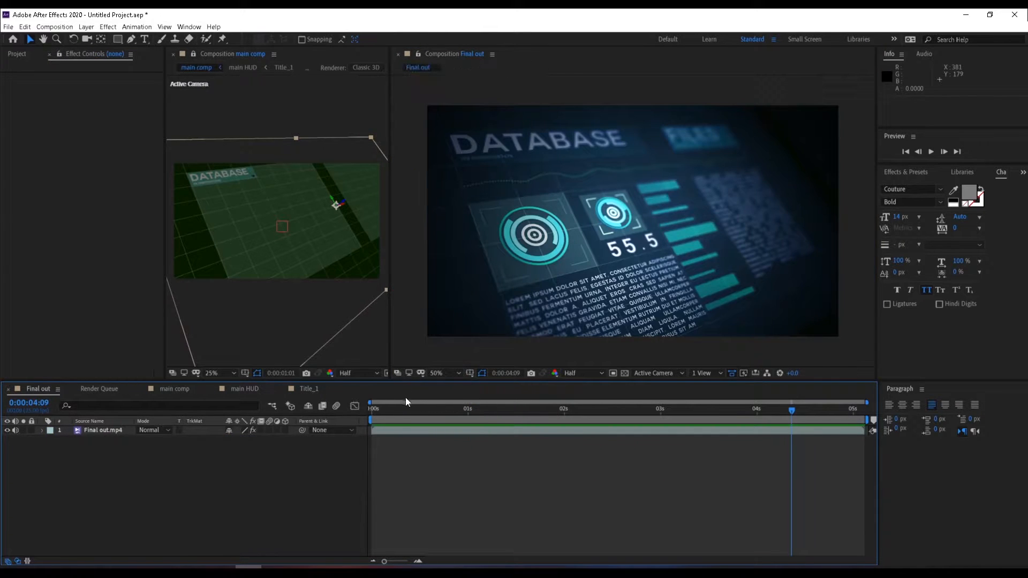
left_click_drag(436, 407, 676, 418)
left_click(296, 390)
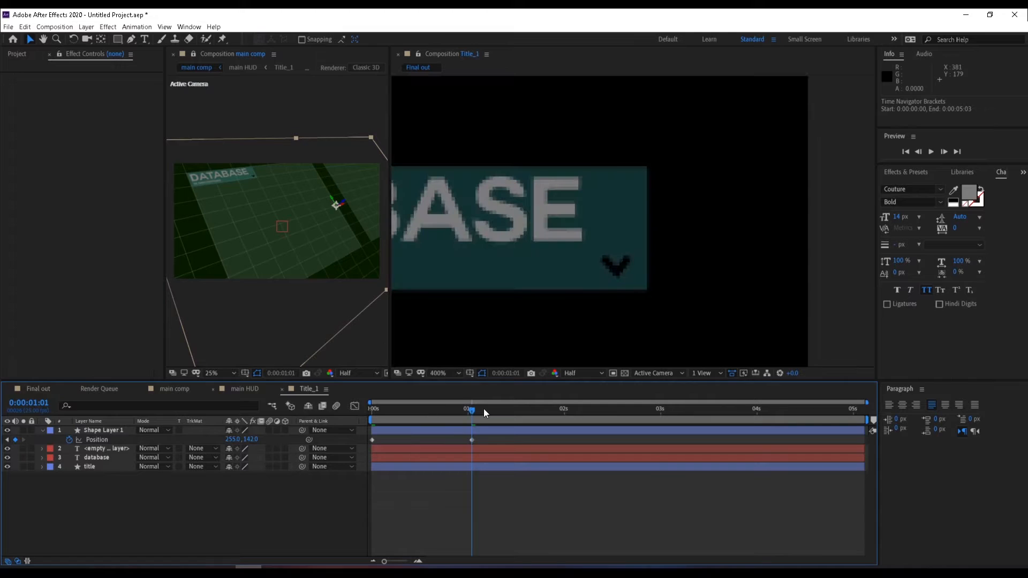
left_click_drag(393, 410, 432, 428)
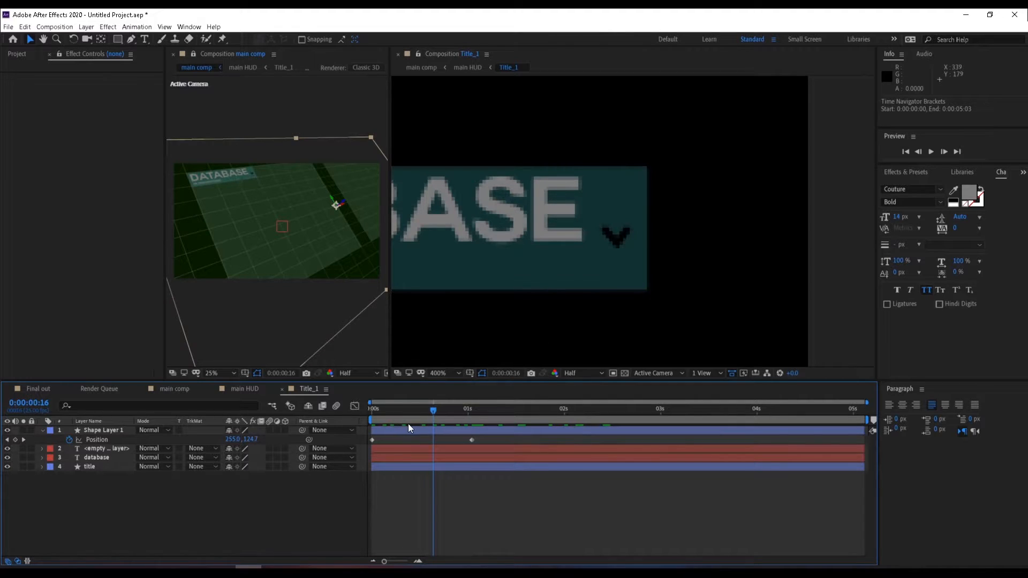
Step: Add a 100% Opacity keyframe for the chevron and place it at 0:00:00:13, midway between the two Position keyframes
left_click(418, 410)
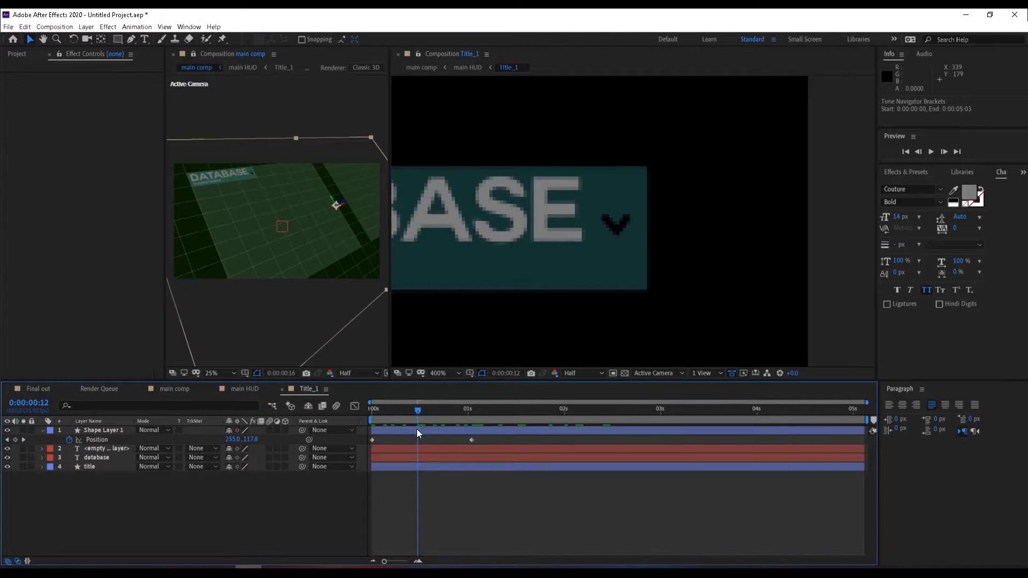
left_click(418, 431)
key("t")
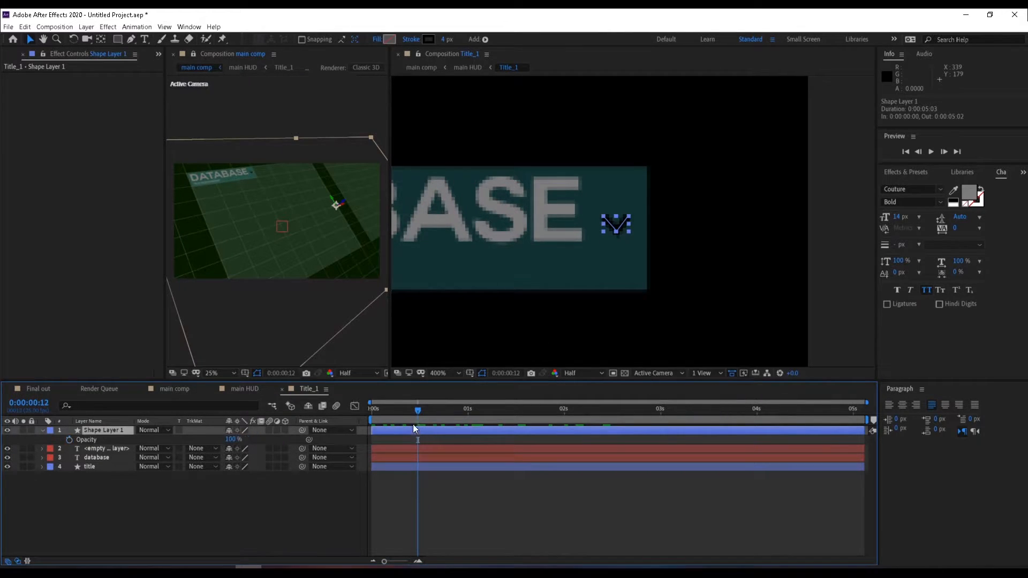
left_click(70, 440)
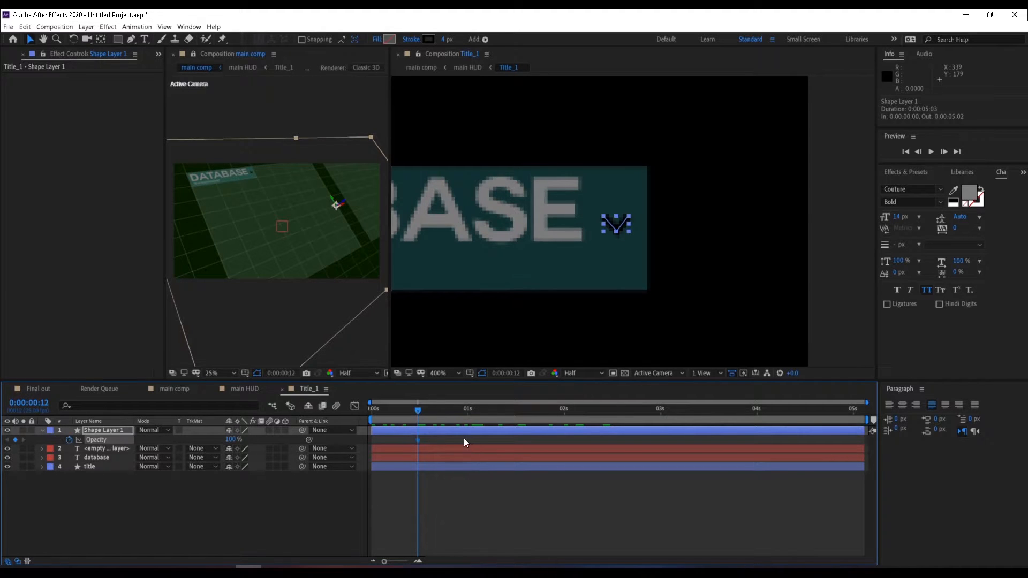
key("shift+p")
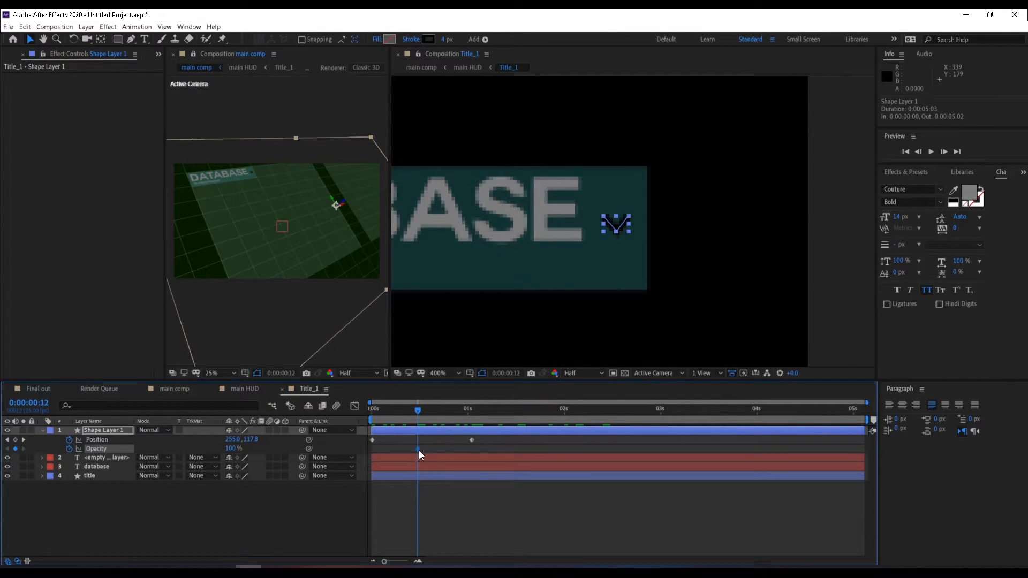
left_click_drag(419, 452, 421, 451)
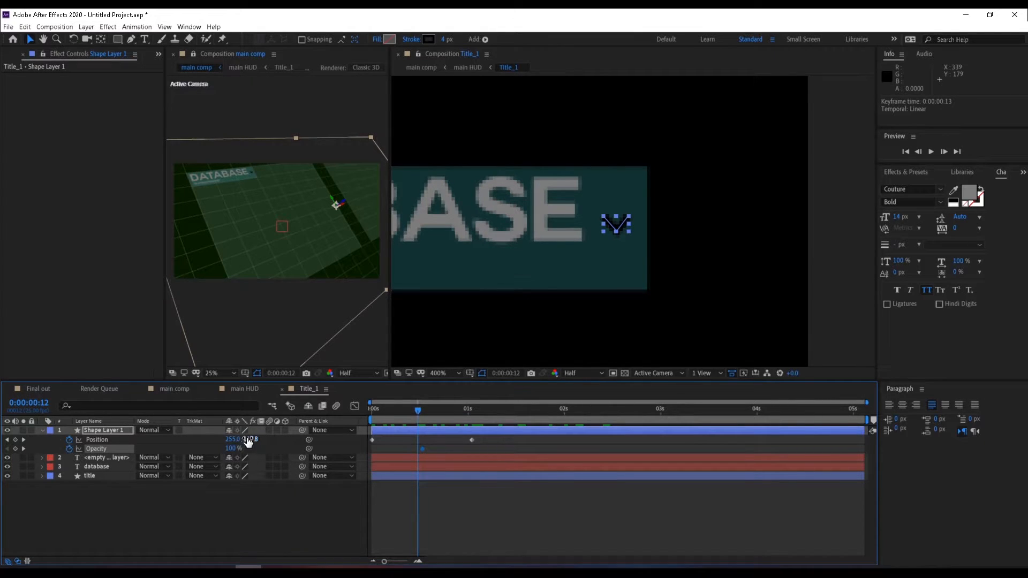
Step: Set the chevron's opacity to 0% at the first frame, 0:00:00:00
left_click_drag(404, 409, 322, 413)
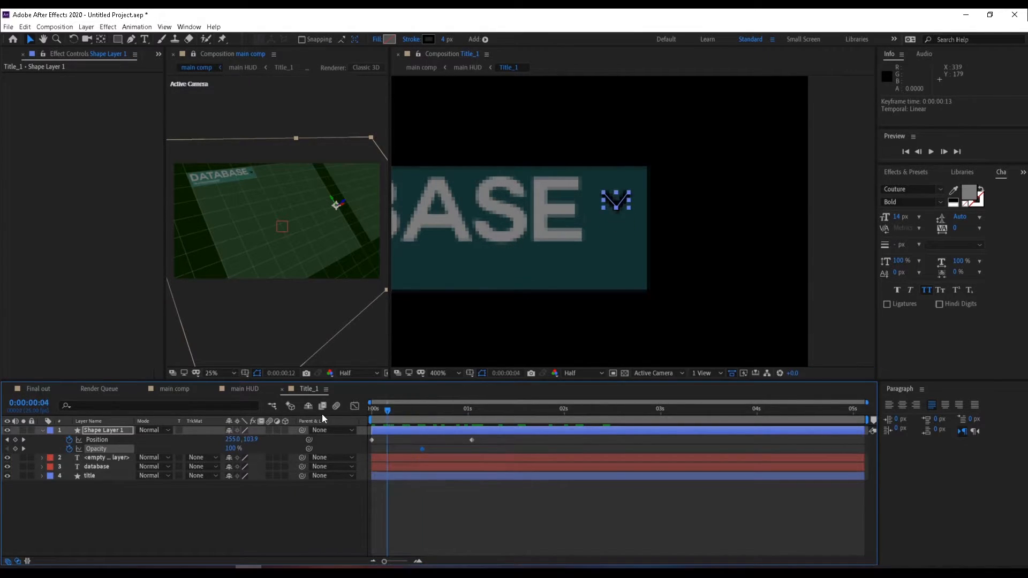
left_click(232, 449)
type("0")
key("Return")
Step: Add an Opacity keyframe of 0% for the chevron at 0:00:01:01 and preview the fade in and out
left_click_drag(405, 419, 470, 413)
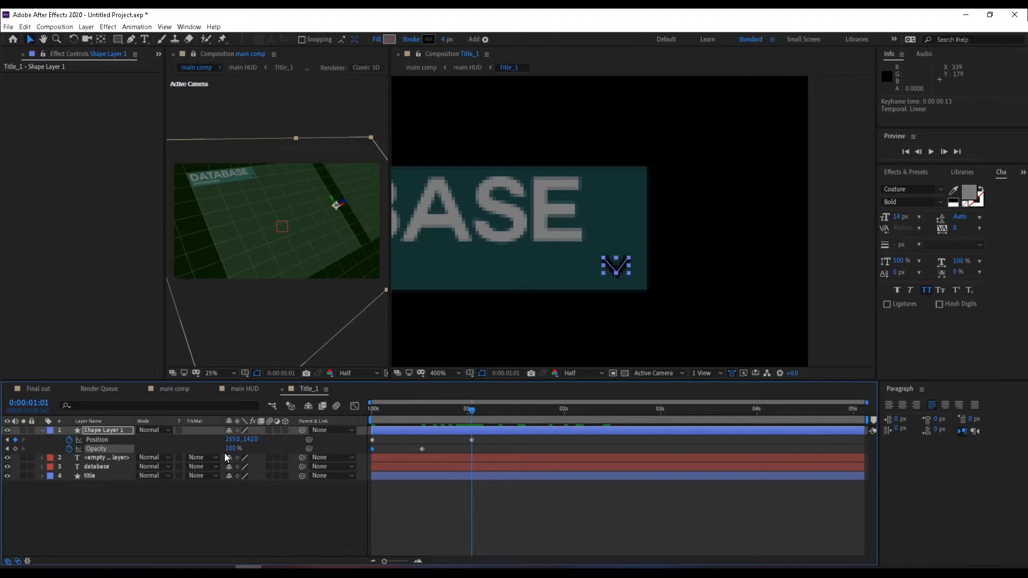
left_click_drag(226, 449, 478, 459)
left_click_drag(388, 409, 474, 422)
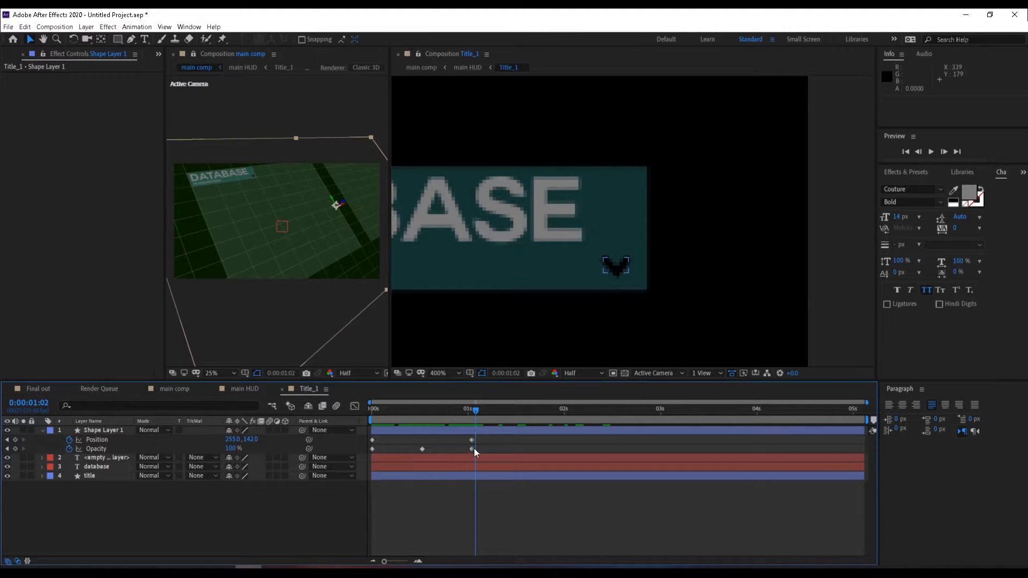
double_click(472, 448)
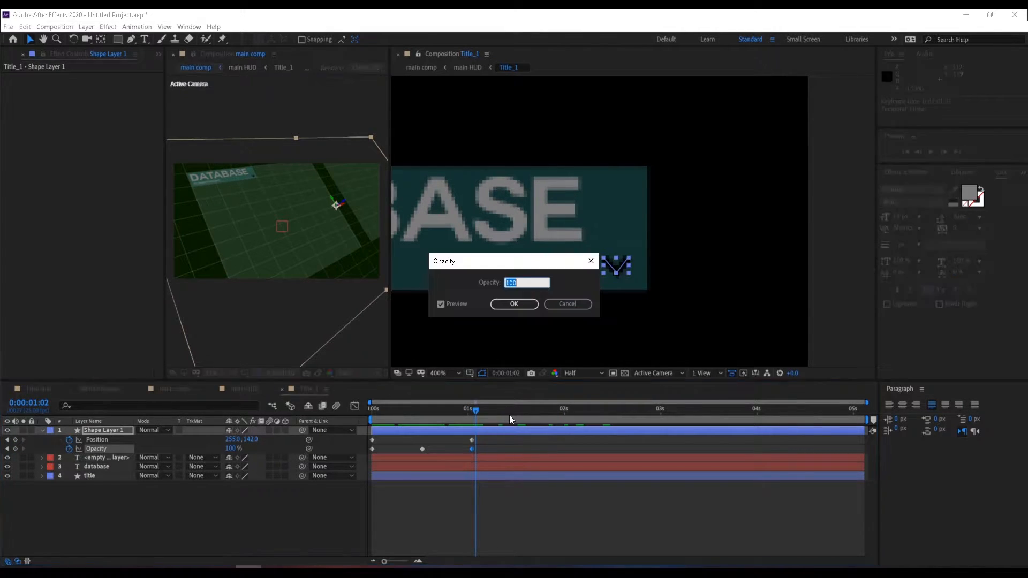
type("0")
left_click(514, 304)
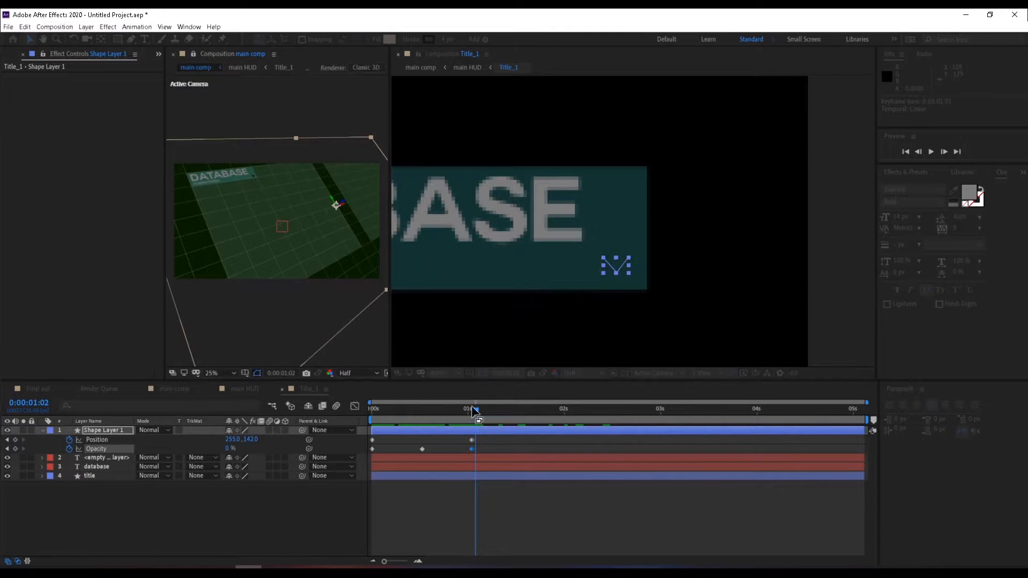
left_click_drag(389, 410, 465, 412)
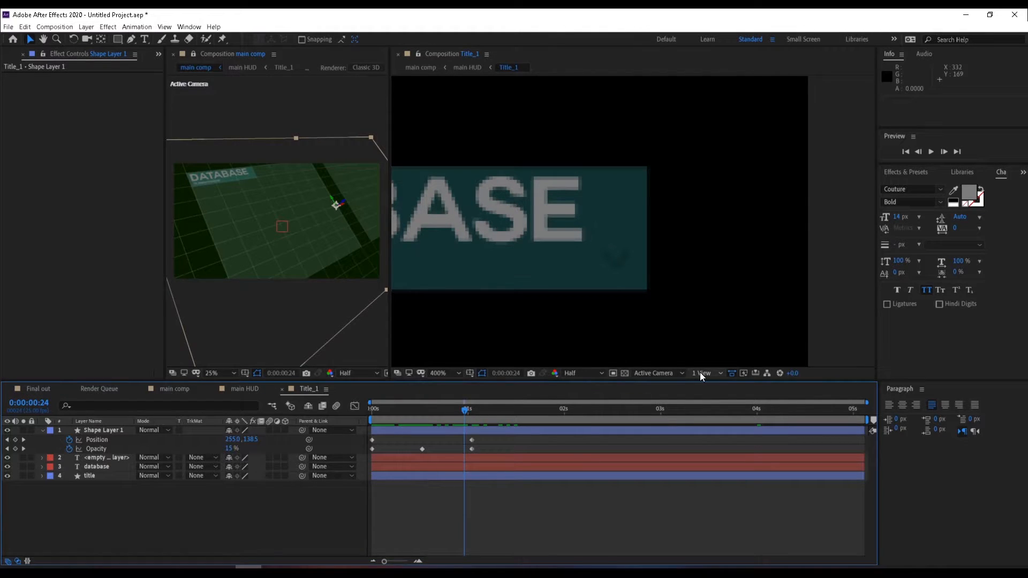
Step: Switch the Title_1 view's fast preview mode to Fast Draft and check a frame around 0:00:00:13
left_click(743, 373)
left_click(759, 416)
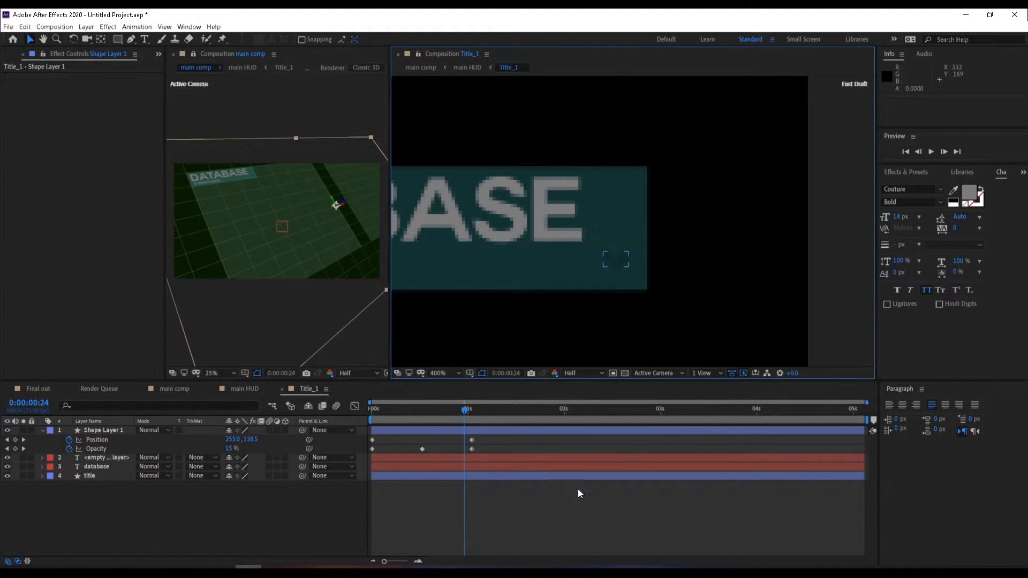
left_click(570, 496)
left_click(406, 413)
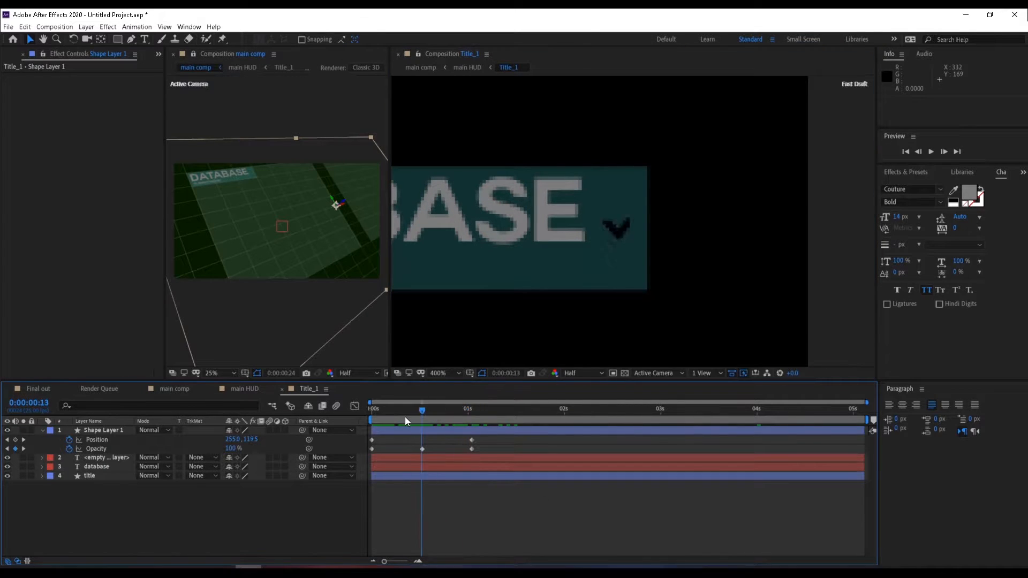
Step: Apply Easy Ease to all of the chevron's Position and Opacity keyframes and preview the eased motion
left_click_drag(496, 436, 347, 455)
key("F9")
left_click(439, 490)
left_click(388, 410)
left_click_drag(399, 410, 841, 426)
mouse_move(405, 410)
left_mouse_down()
mouse_move(403, 423)
mouse_move(378, 411)
mouse_move(418, 412)
left_mouse_up()
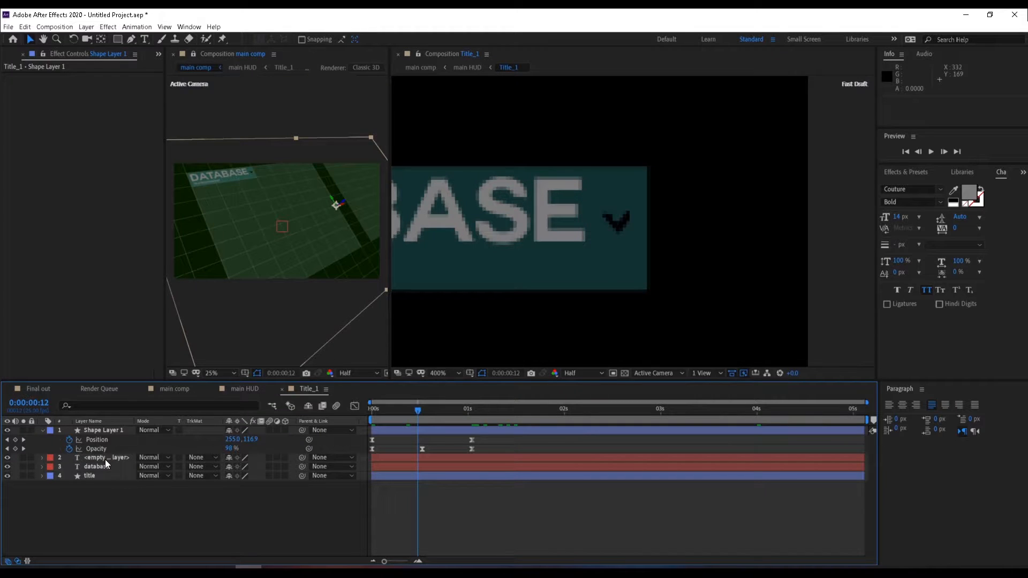
Step: Add a loopOut() expression to the chevron's Position and play back the looping movement
left_click(71, 440, "alt")
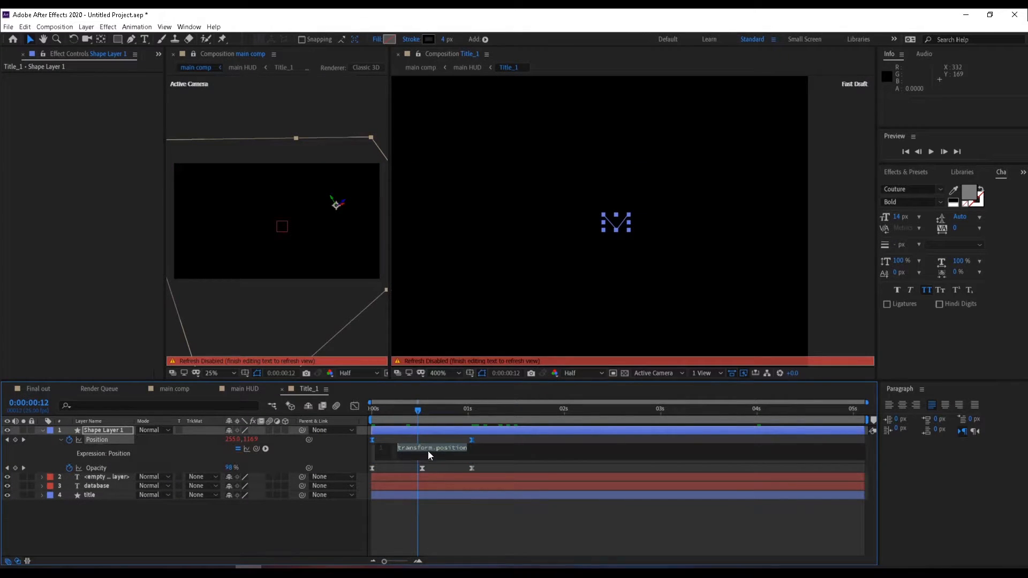
type("lop")
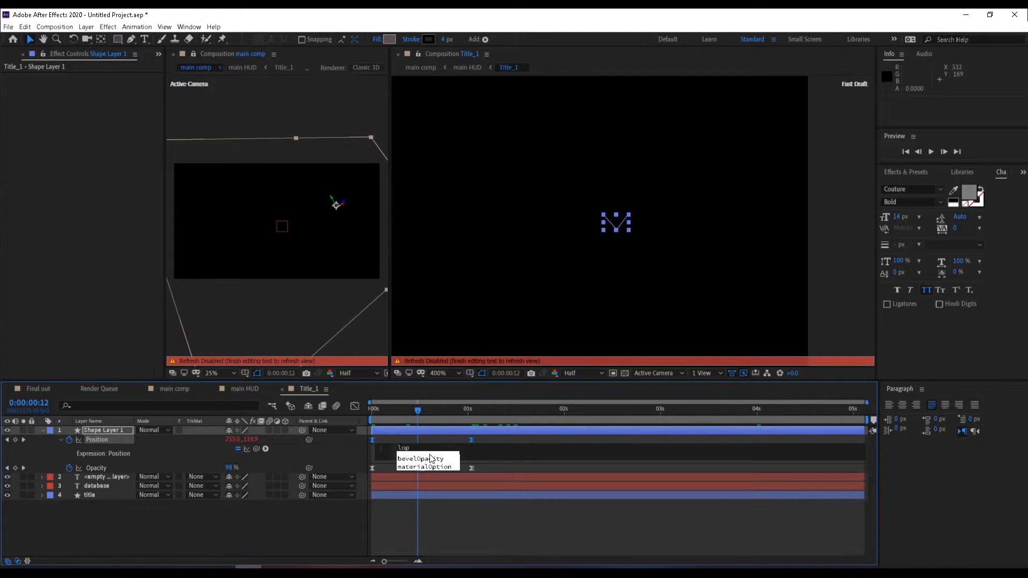
key("BackSpace")
type("op")
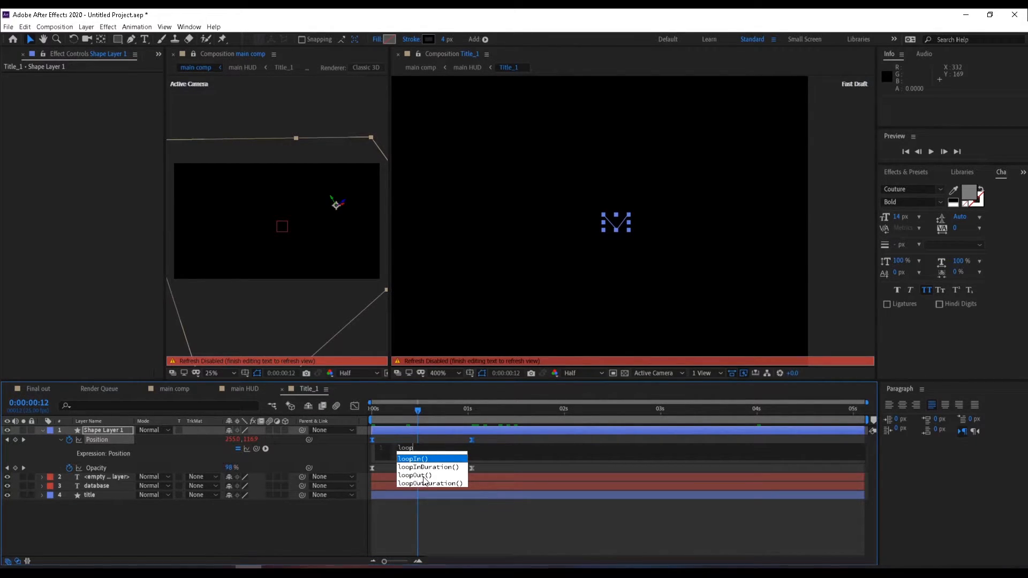
left_click(422, 476)
left_click(422, 476)
left_click(323, 509)
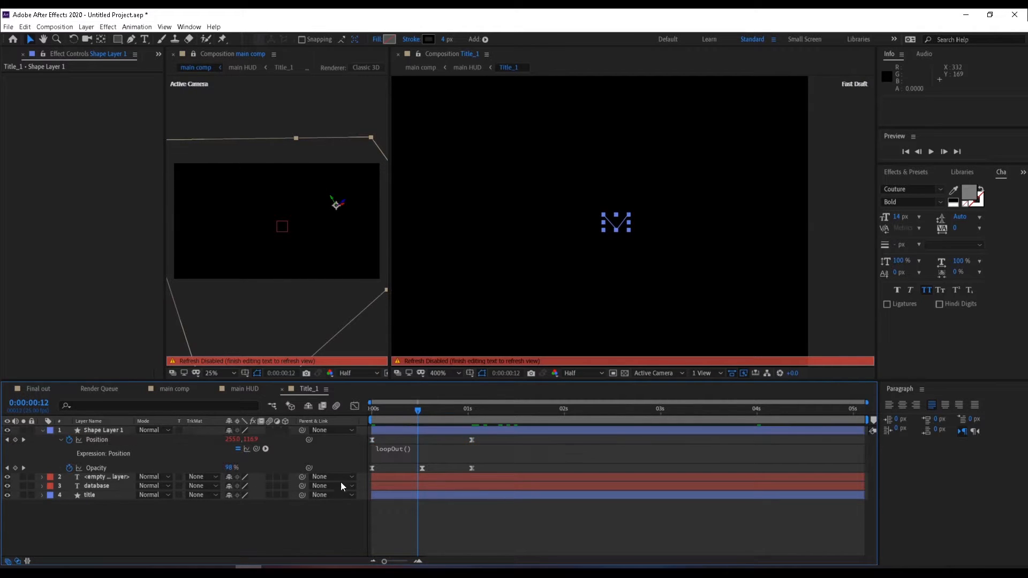
left_click_drag(406, 412, 830, 434)
key("space")
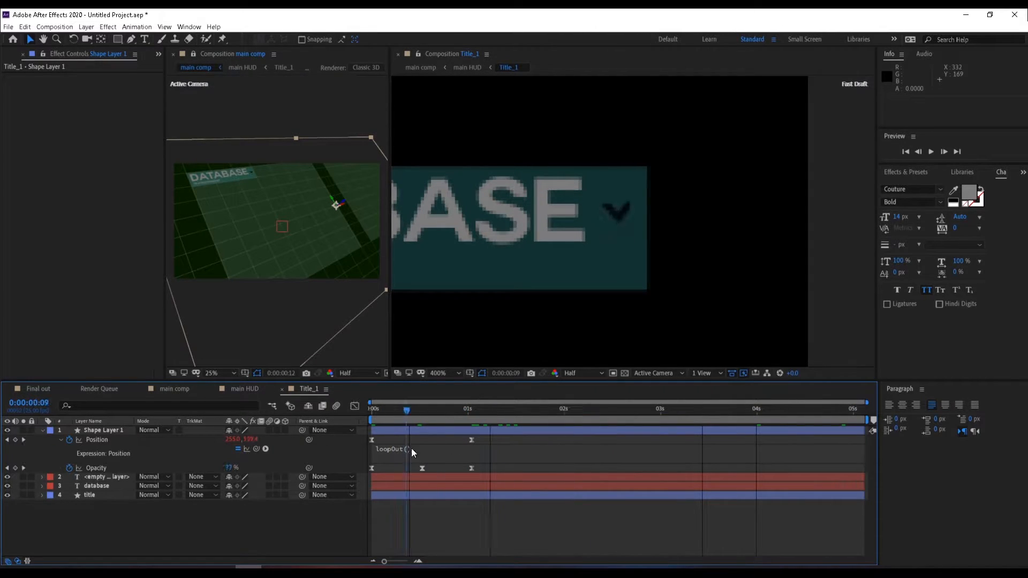
left_click(479, 444)
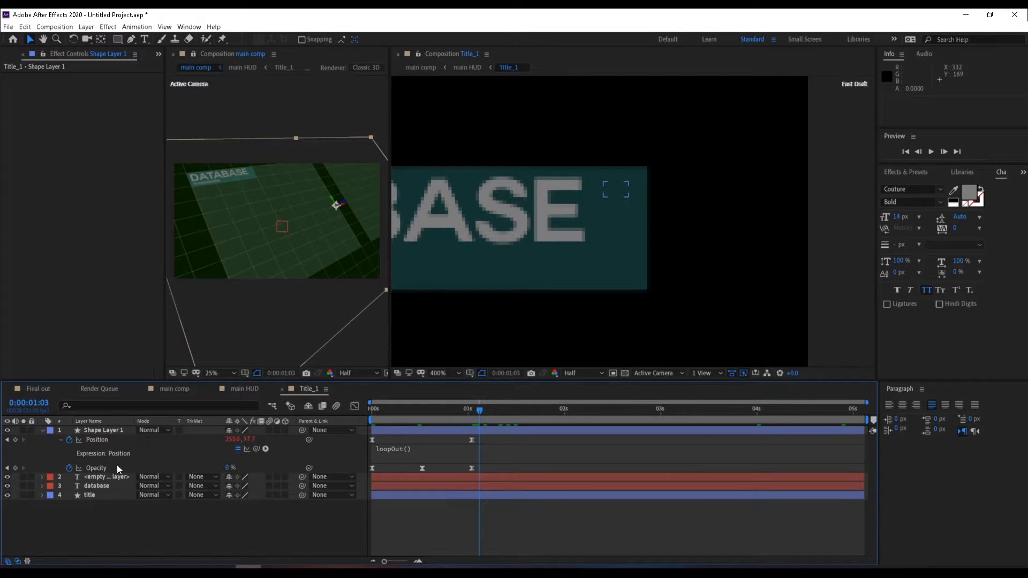
Step: Copy the chevron's loopOut() expression from Position to Opacity and scrub the timeline to preview the looping fade
left_click(411, 451)
key("ctrl+c")
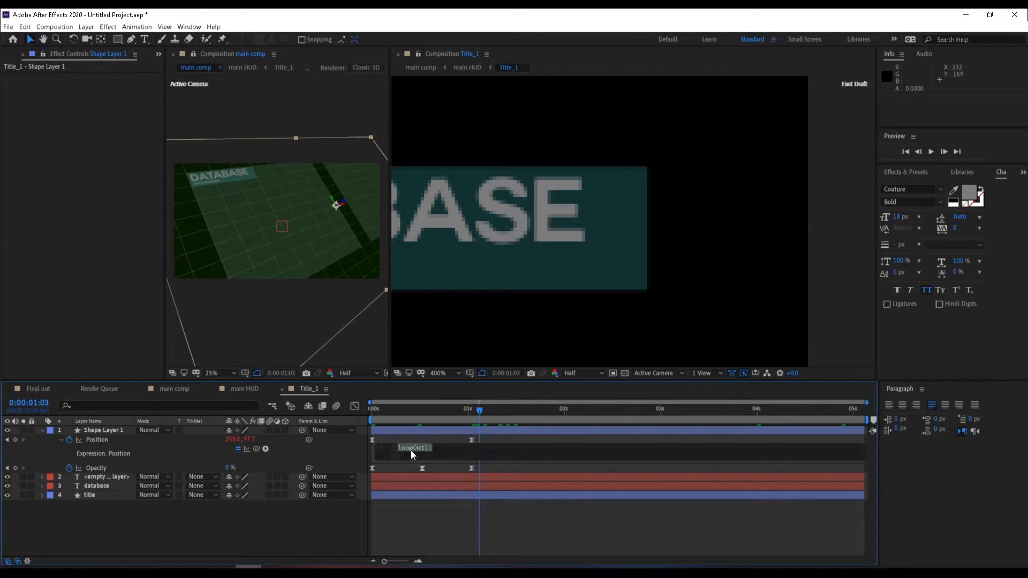
left_click(352, 516)
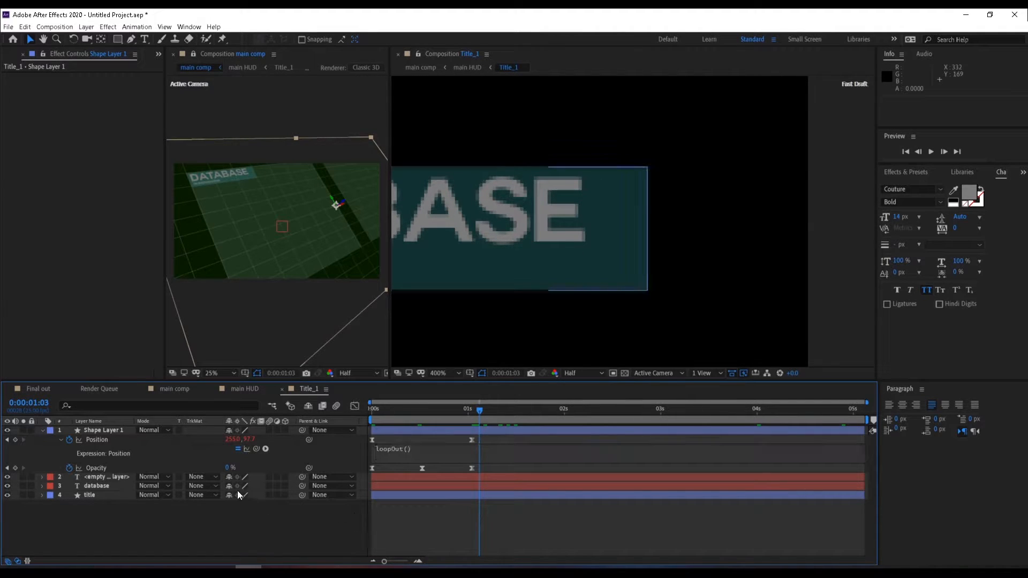
left_click(69, 468, "alt")
key("ctrl+v")
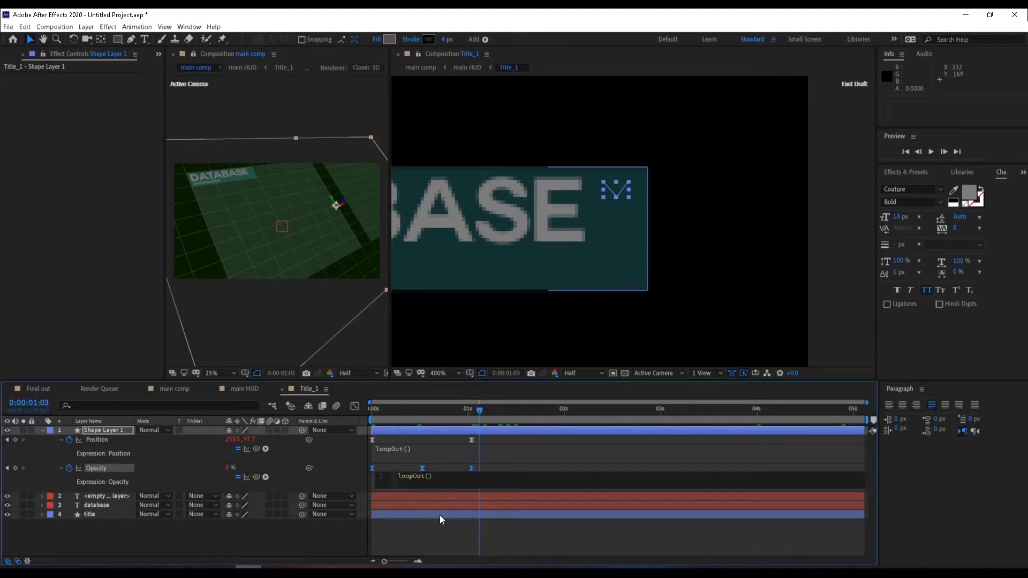
left_click(428, 529)
left_click_drag(393, 410, 787, 421)
scroll(651, 255, "down", 2)
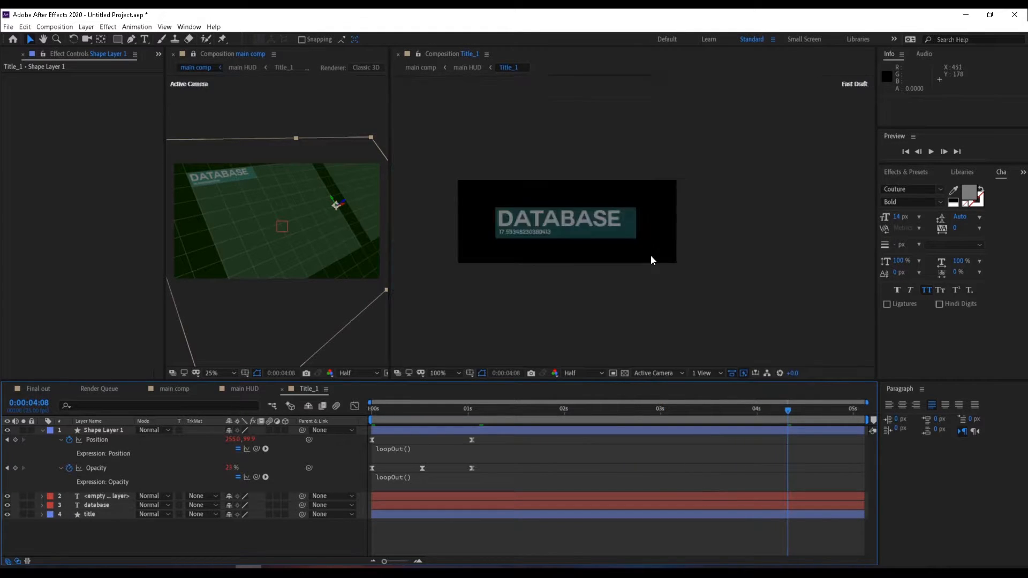
left_click_drag(386, 410, 493, 420)
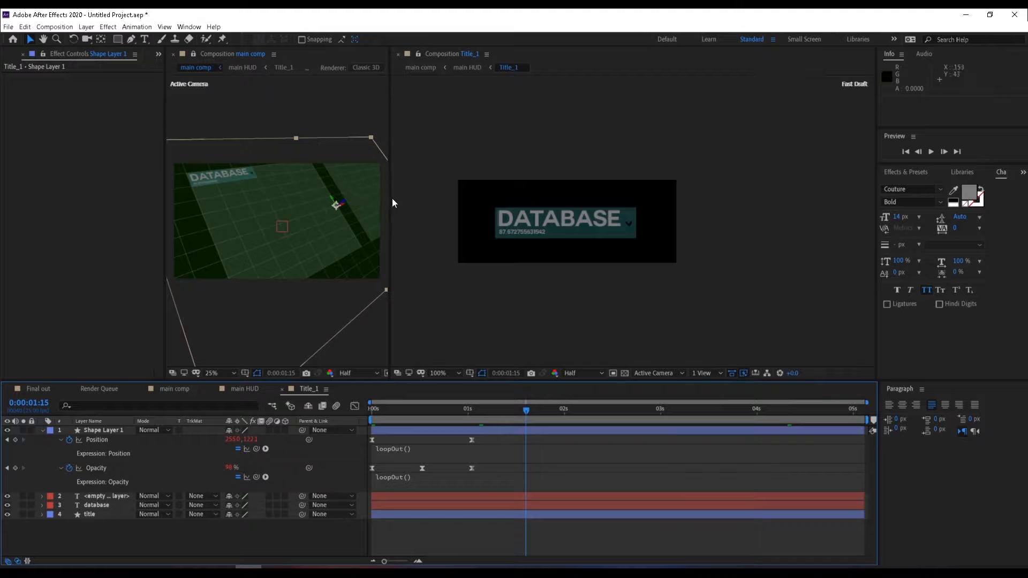
Step: Widen the main comp viewer, check the chevron animation there up to 0:00:04:15, and collapse the chevron layer's properties
left_click_drag(390, 202, 658, 202)
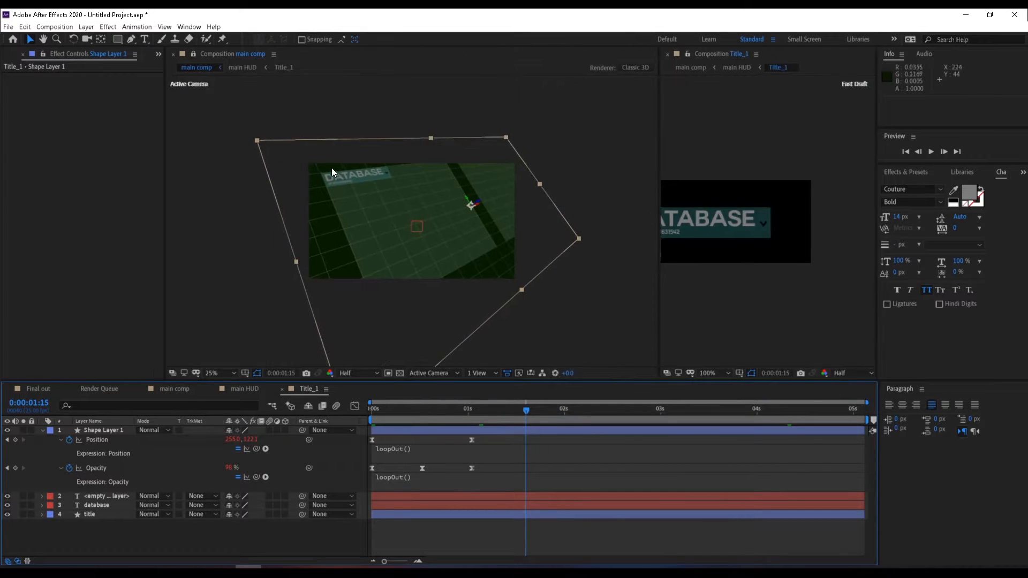
key("period")
left_click_drag(549, 414, 810, 412)
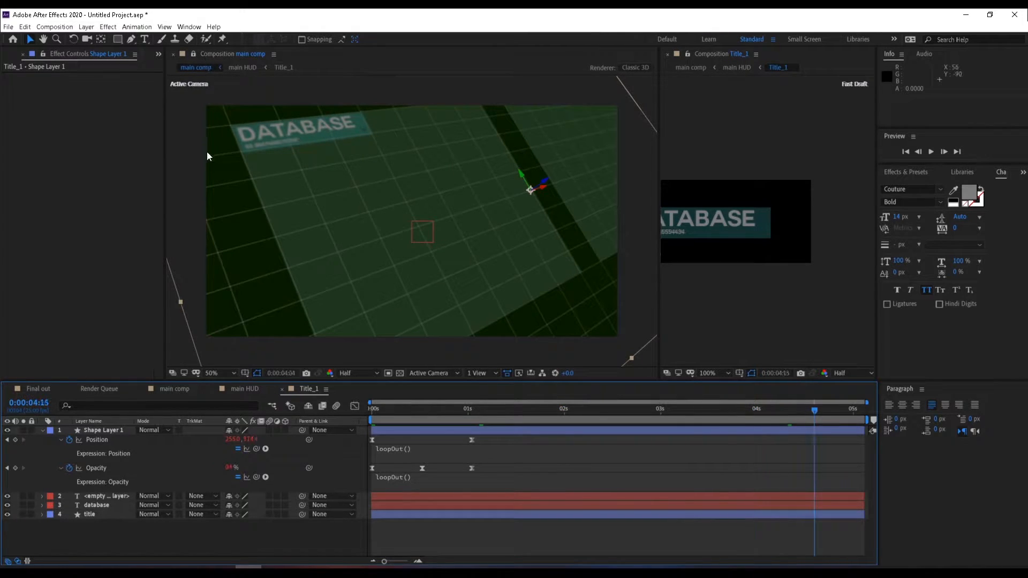
left_click(42, 431)
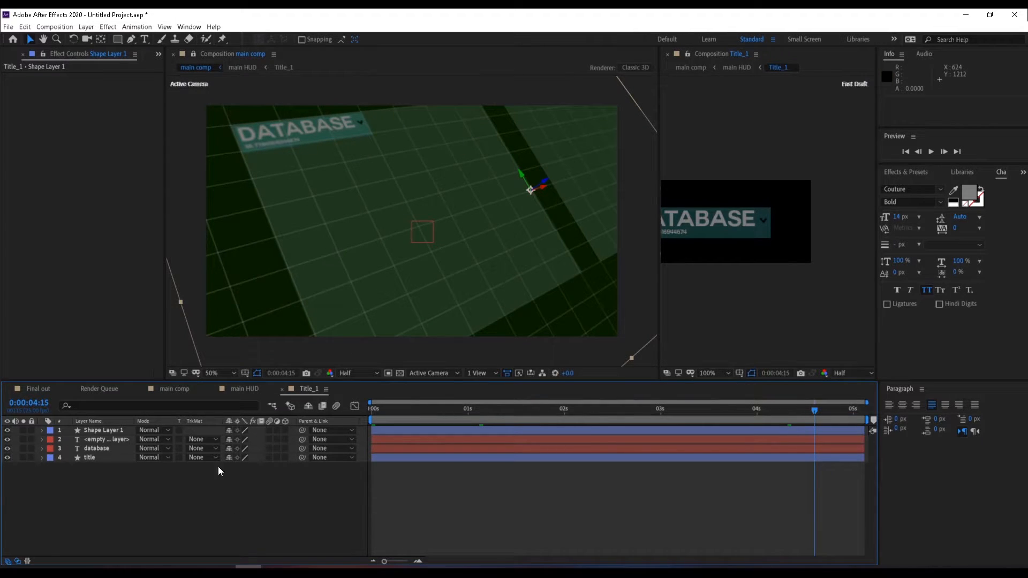
Step: In the main HUD comp, move the Title_1 layer down about one grid row to position 361, 292
left_click(237, 385)
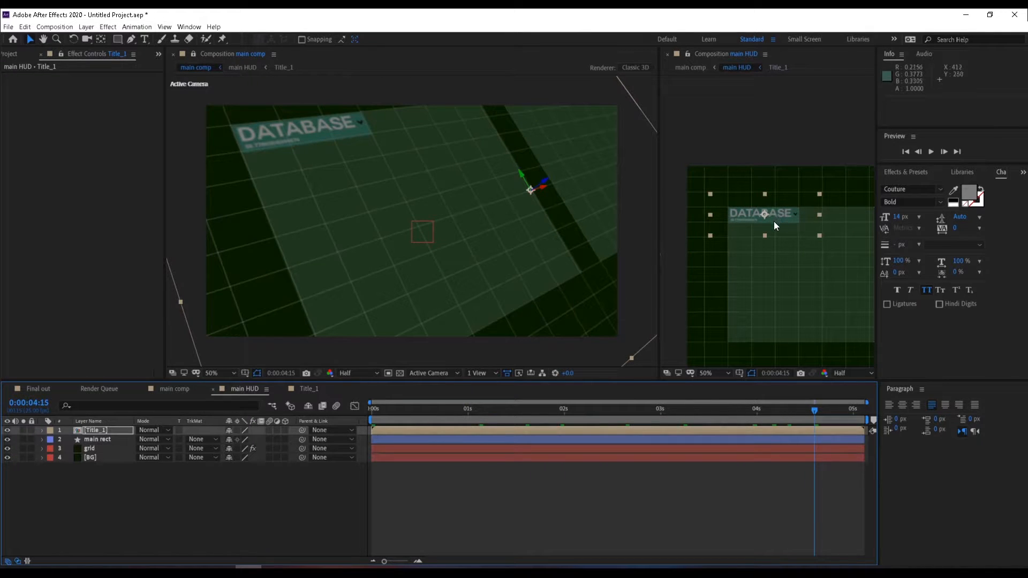
left_click_drag(655, 203, 358, 206)
left_click_drag(605, 209, 826, 195)
scroll(519, 212, "up", 2)
scroll(614, 197, "down", 2)
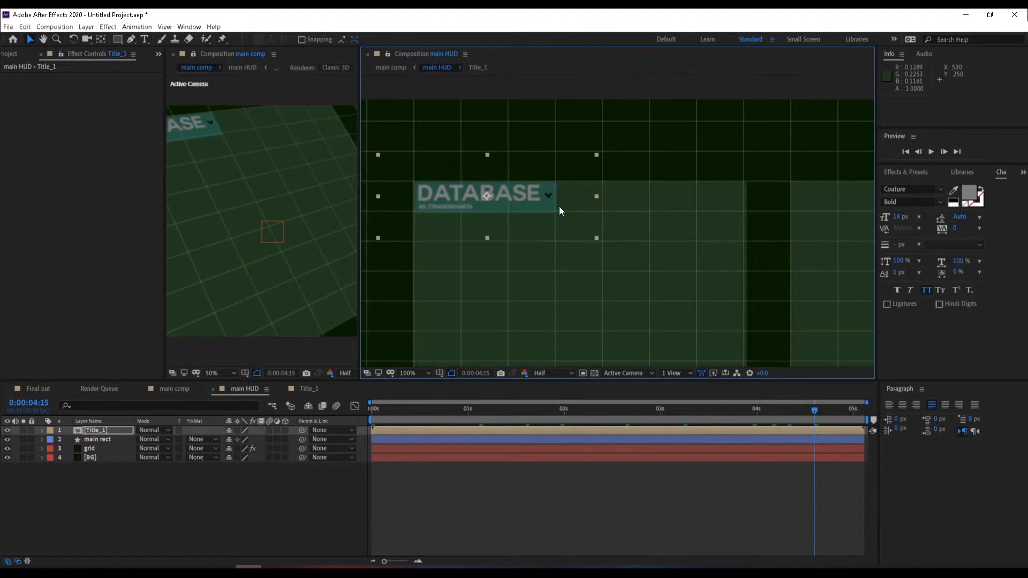
scroll(249, 156, "down", 2)
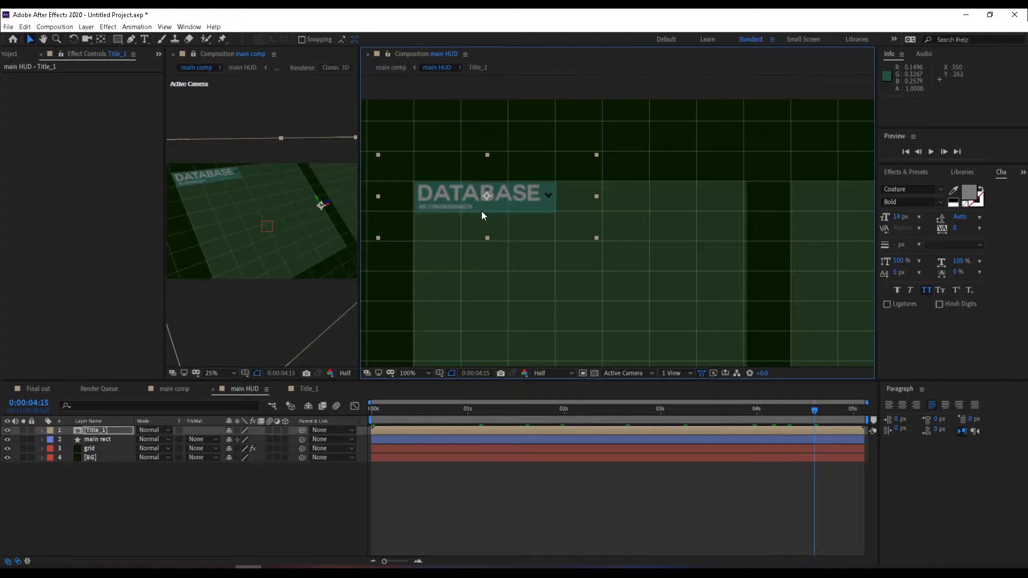
left_click_drag(498, 198, 498, 225)
key("Right")
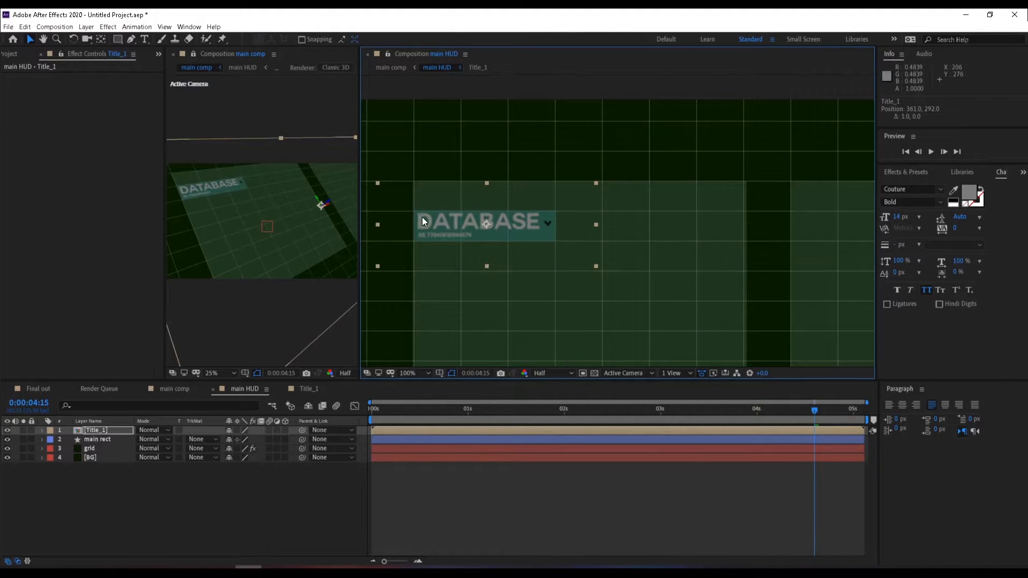
Step: Duplicate the Title_1 composition in the project to make Title_2
left_click(11, 53)
left_click(76, 288)
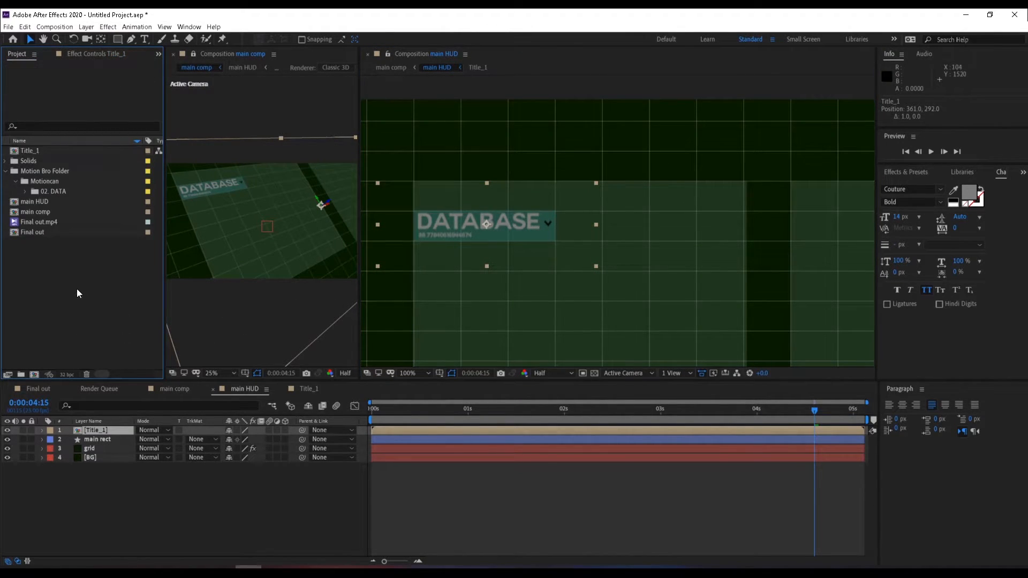
left_click(133, 512)
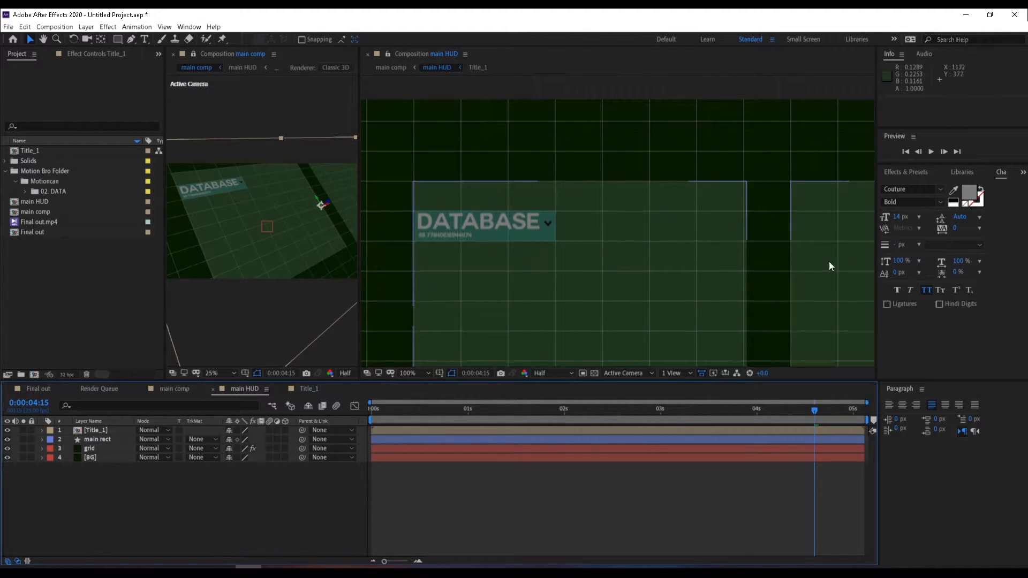
left_click(79, 260)
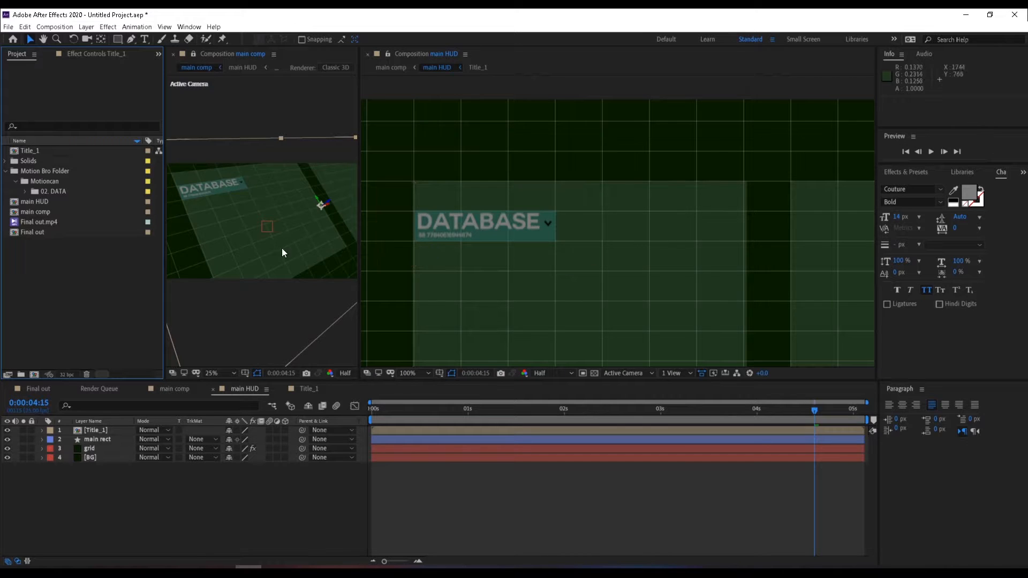
left_click(37, 150)
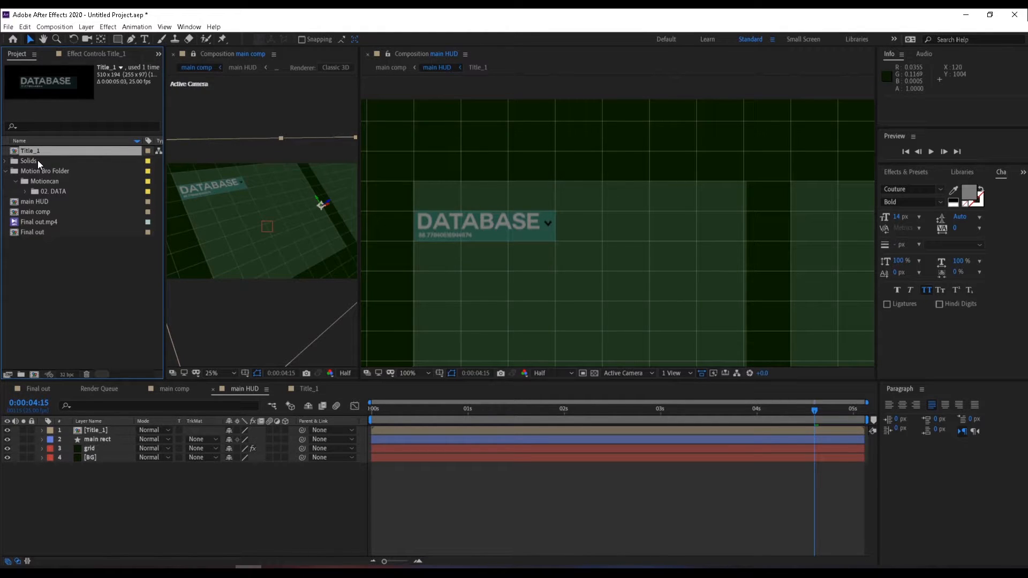
key("ctrl+d")
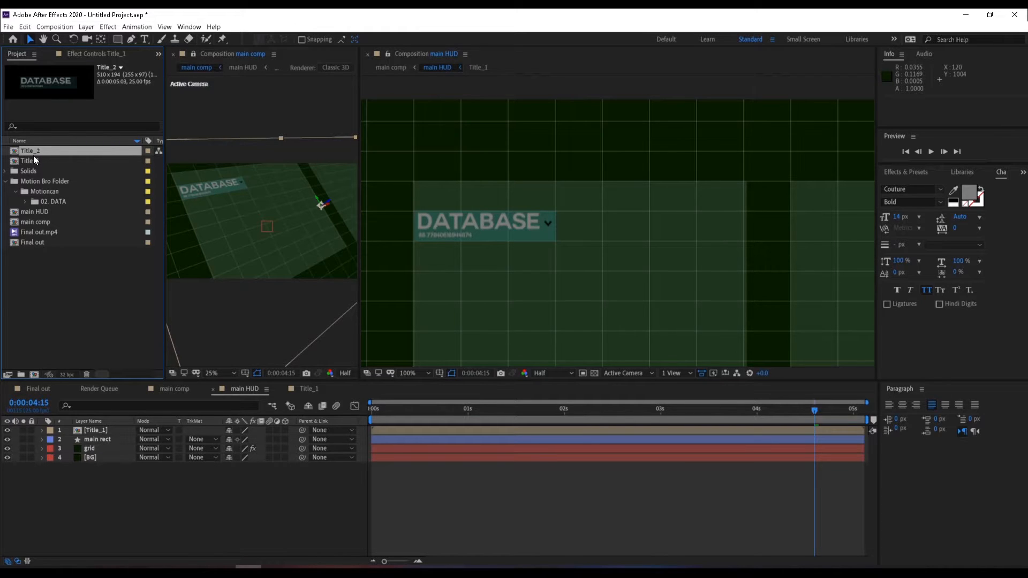
Step: Add Title_2 above Title_1 in the main HUD comp and place it beside the DATABASE title at 800, 291
left_click_drag(33, 156, 111, 429)
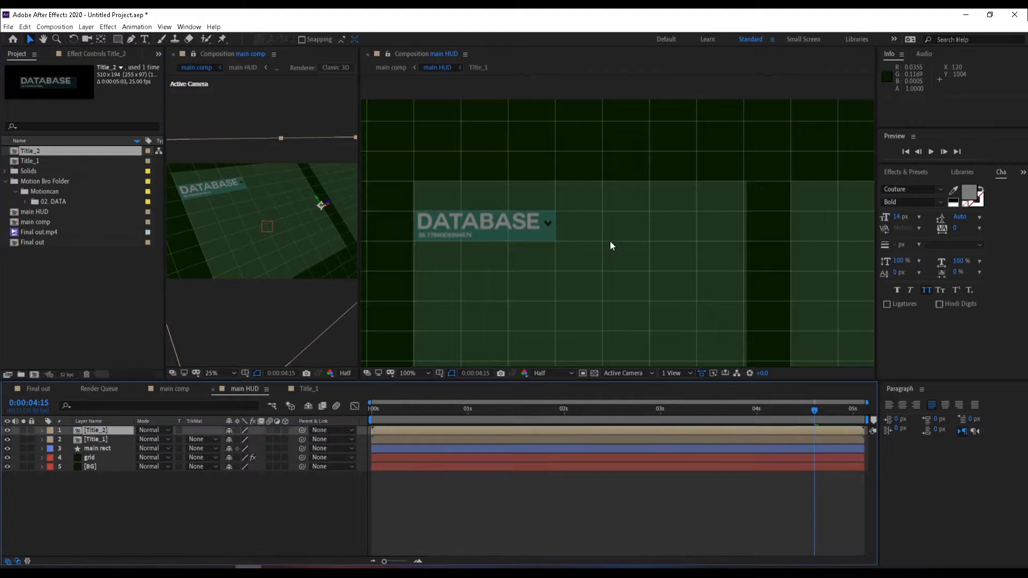
left_click_drag(755, 325, 687, 222)
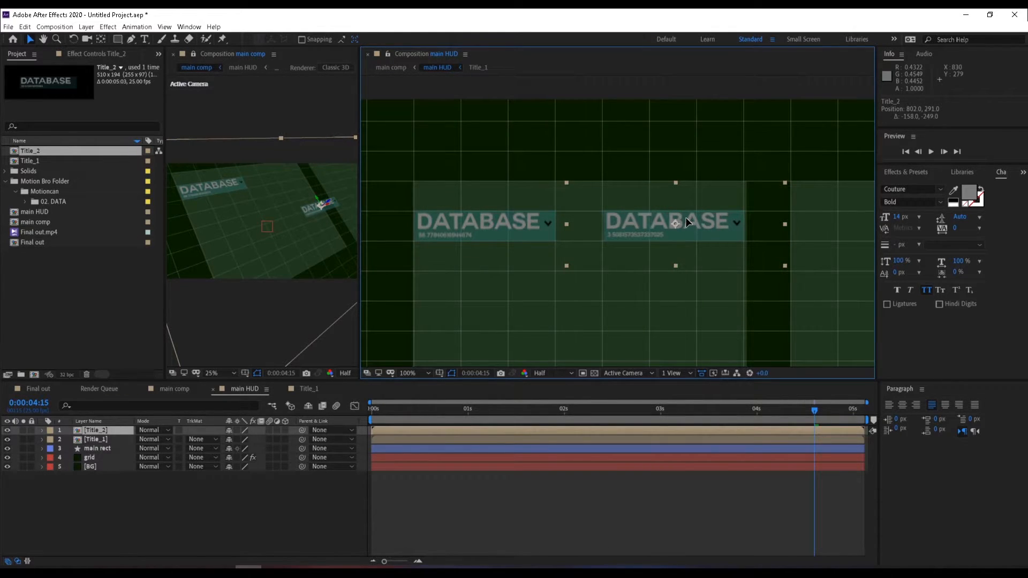
key("Left")
Step: Open the Title_2 comp and change its DATABASE text to "Files"
double_click(644, 226)
scroll(533, 225, "up", 2)
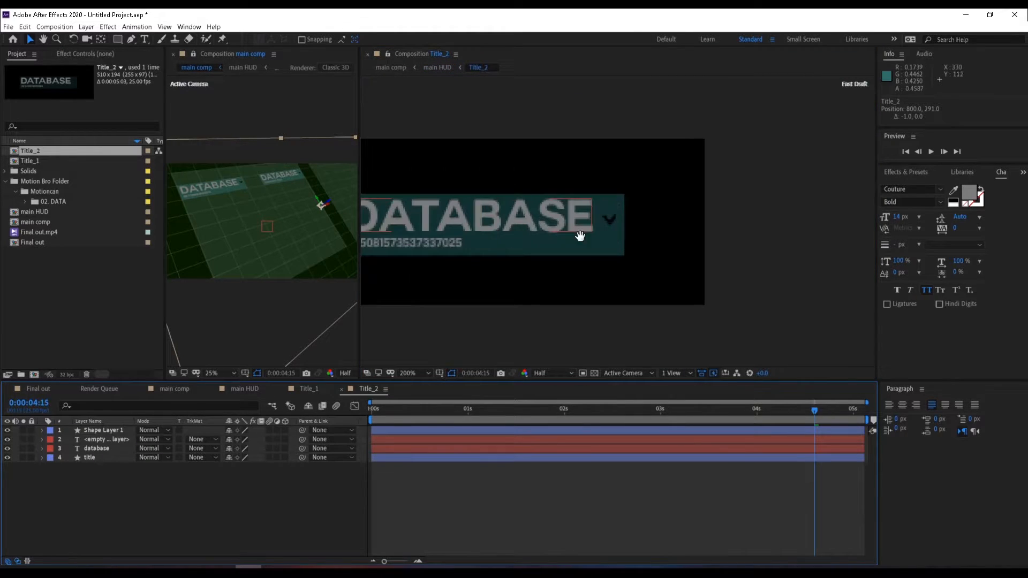
left_click_drag(568, 235, 691, 228)
double_click(542, 214)
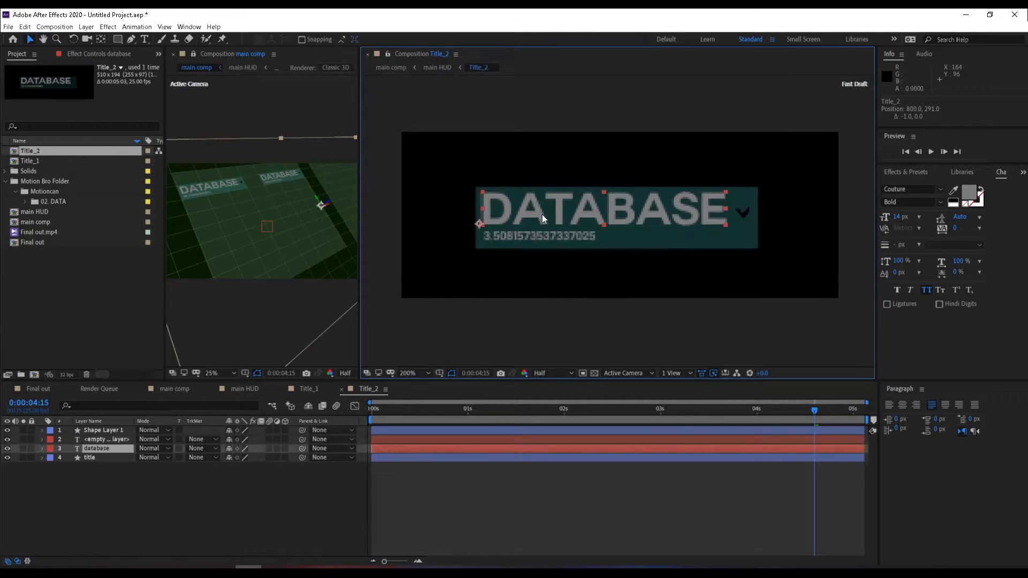
type("Files")
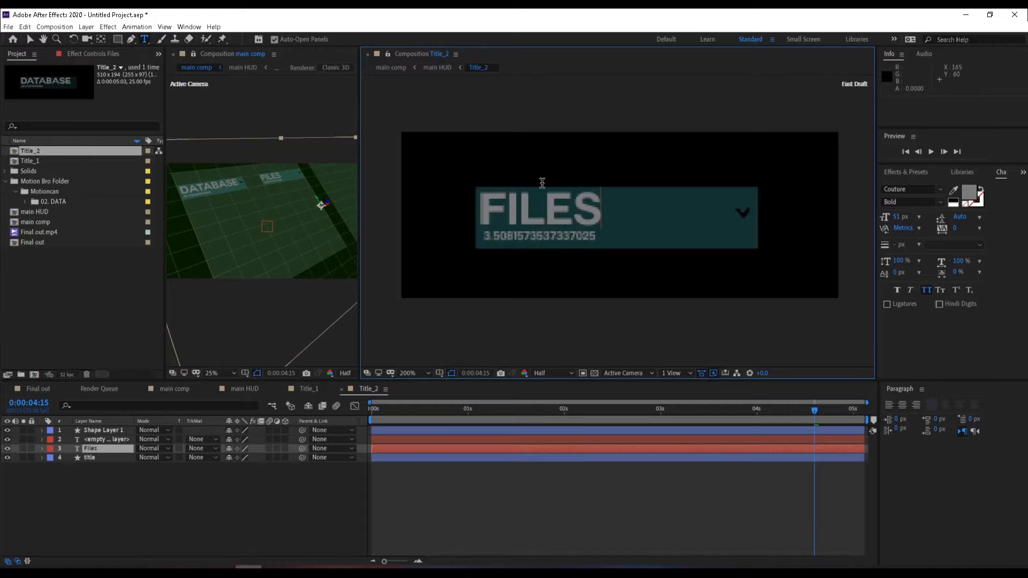
left_click(30, 44)
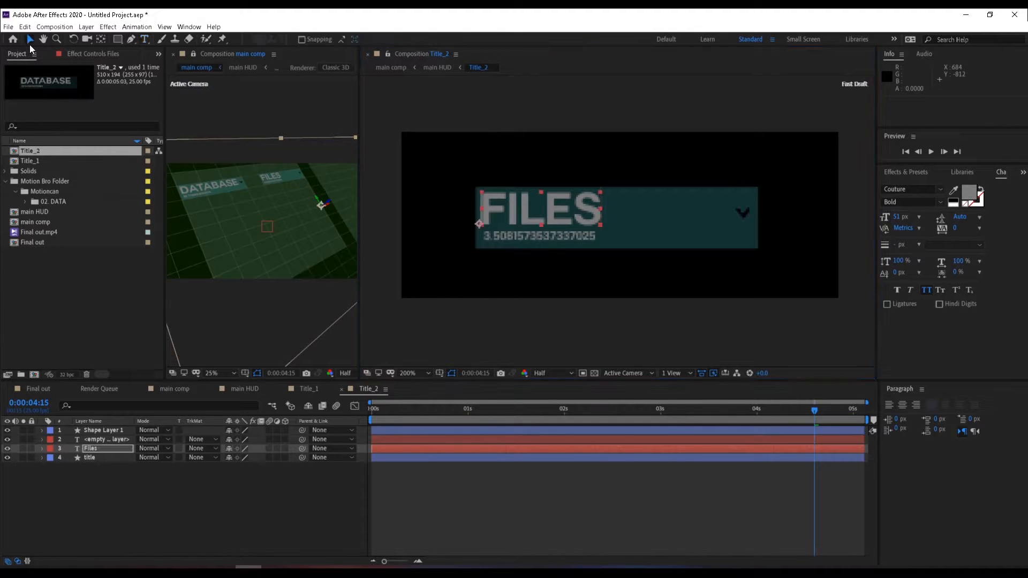
Step: Rename the chevron's Shape Layer 1 in Title_2 as "arrow animation"
left_click(210, 491)
left_click(108, 436)
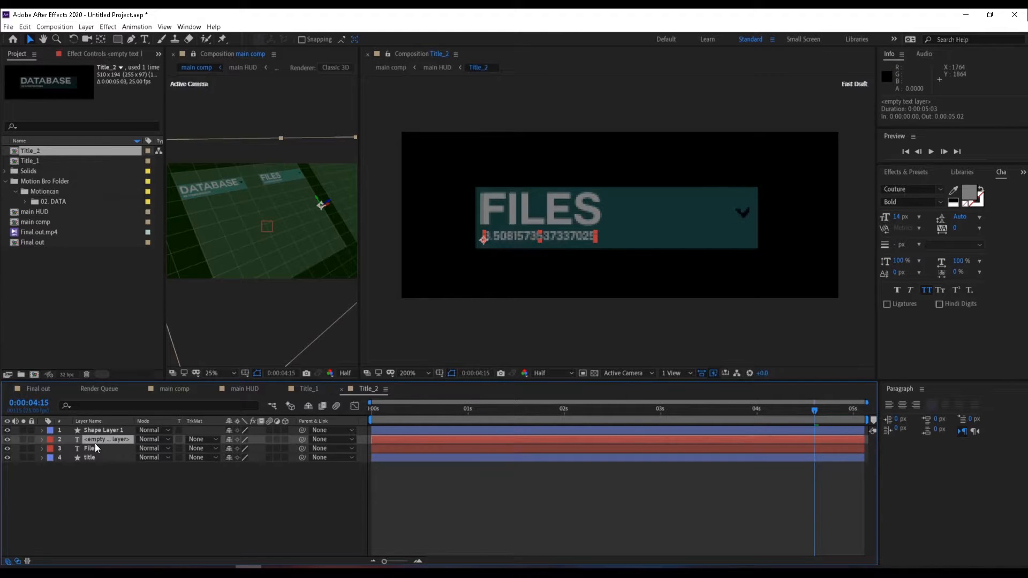
left_click(103, 431)
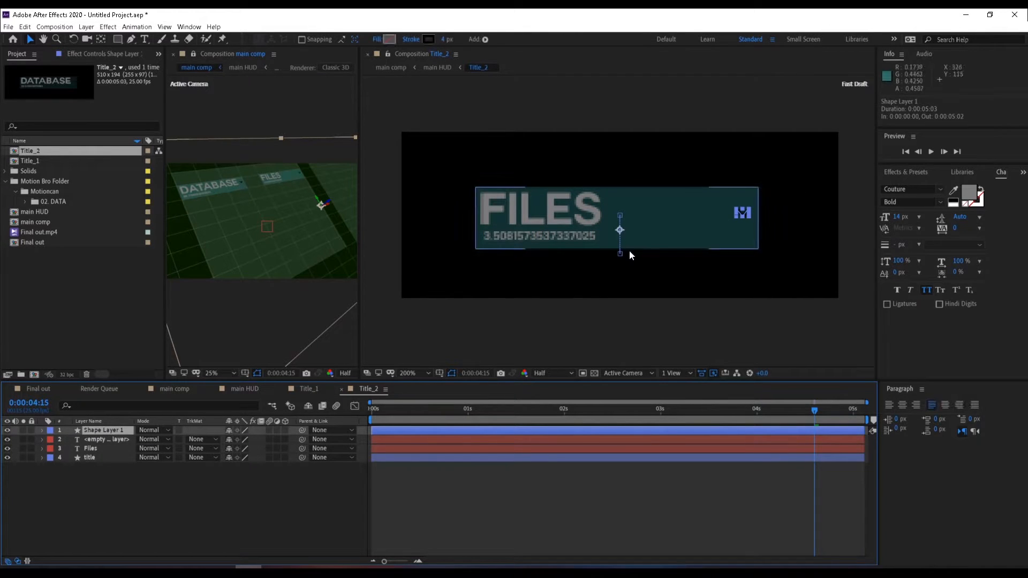
key("Return")
type("arrow animation")
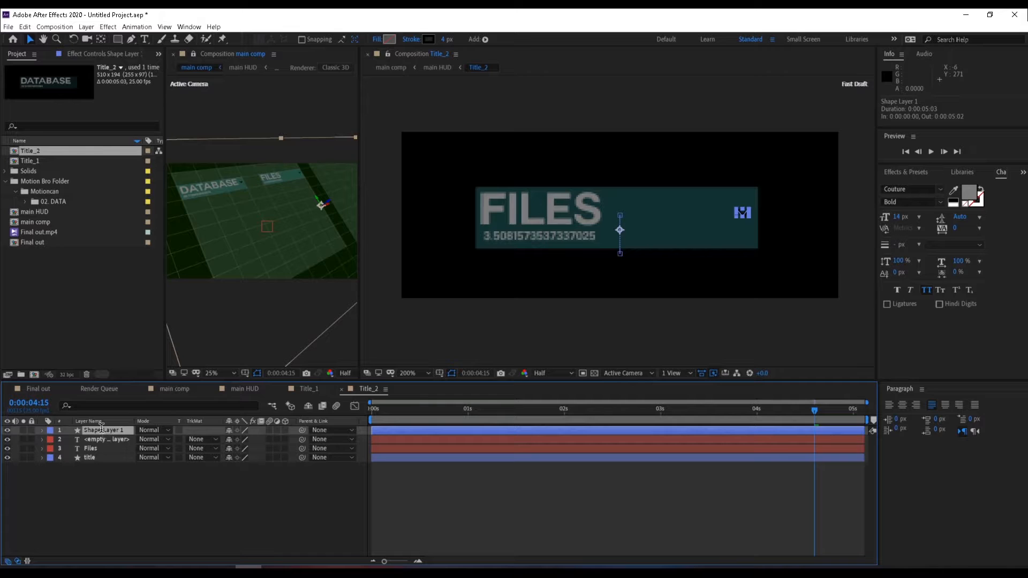
key("Return")
left_click(391, 509)
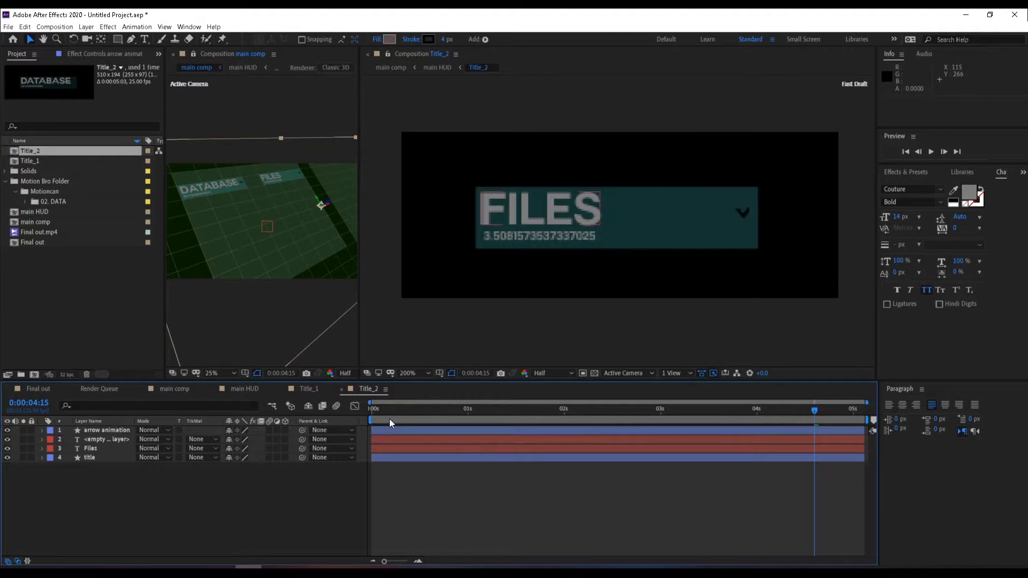
Step: Try to reposition the arrow animation layer at 0:00:02:05, undo the change, and scrub to 0:00:02:11
left_click_drag(407, 411, 584, 407)
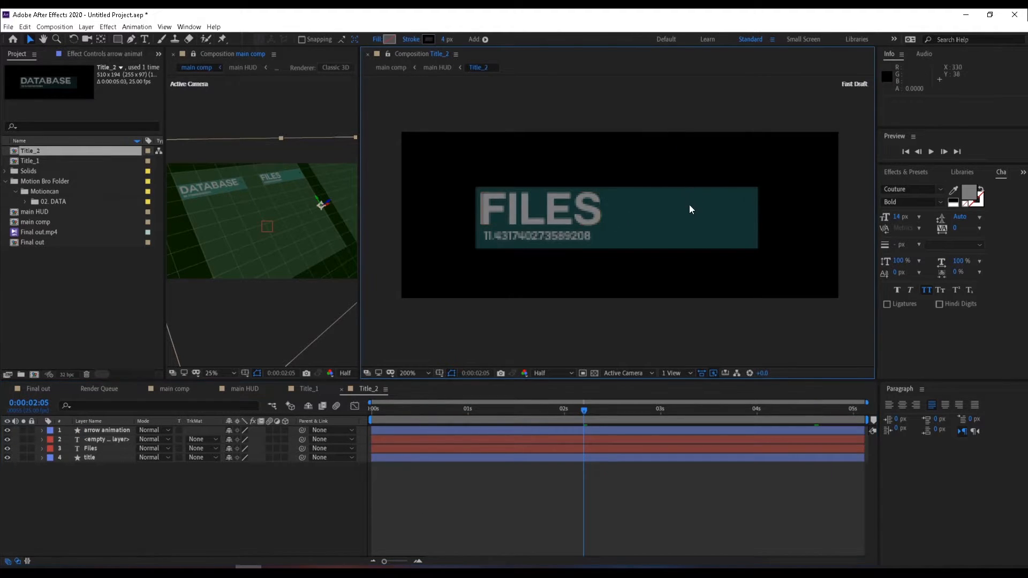
key("ctrl+z")
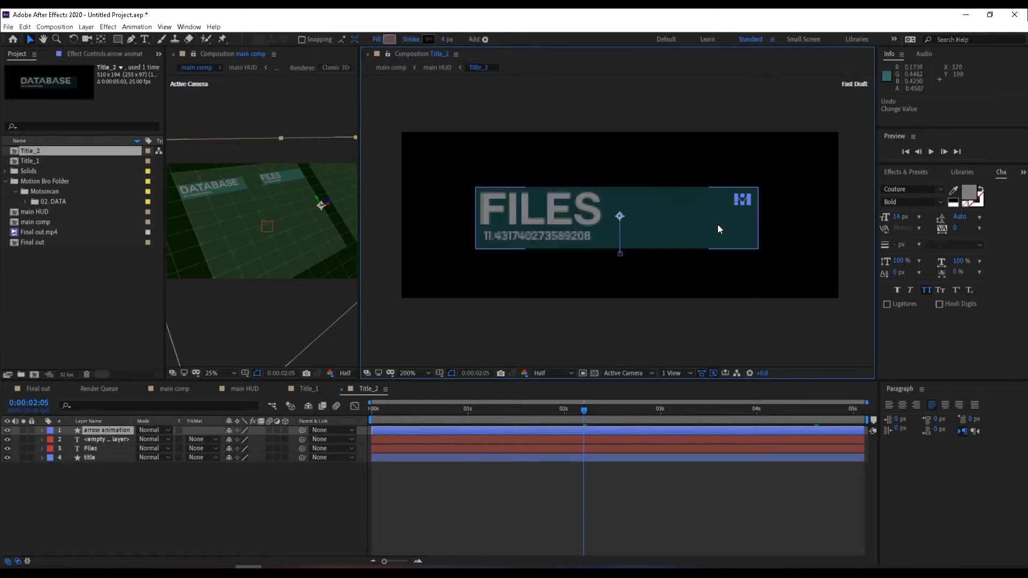
left_click(583, 462)
left_click(576, 409)
left_click_drag(575, 410, 604, 411)
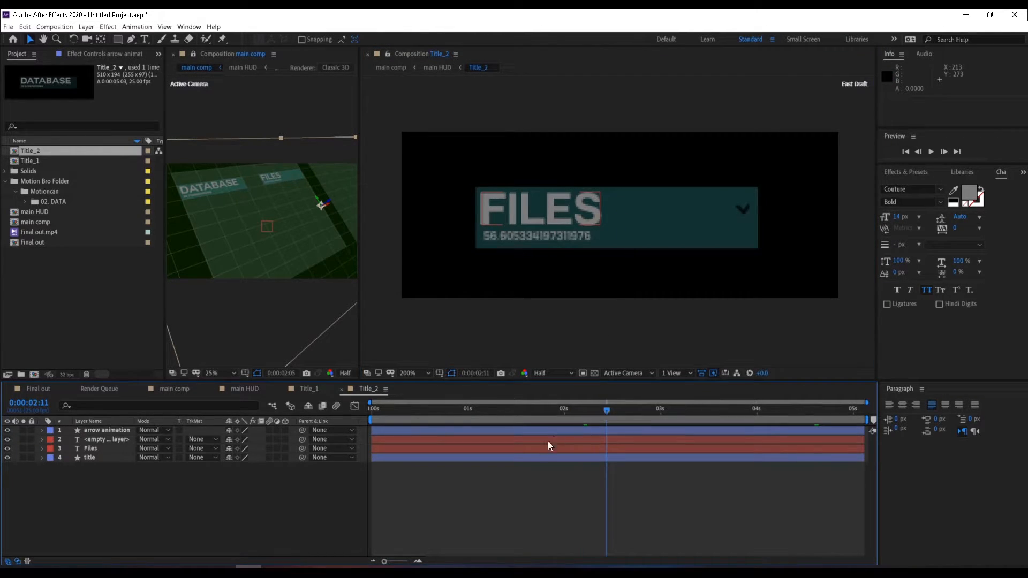
Step: Add a new null object to the Title_2 comp, above the arrow animation layer
right_click(157, 486)
mouse_move(242, 387)
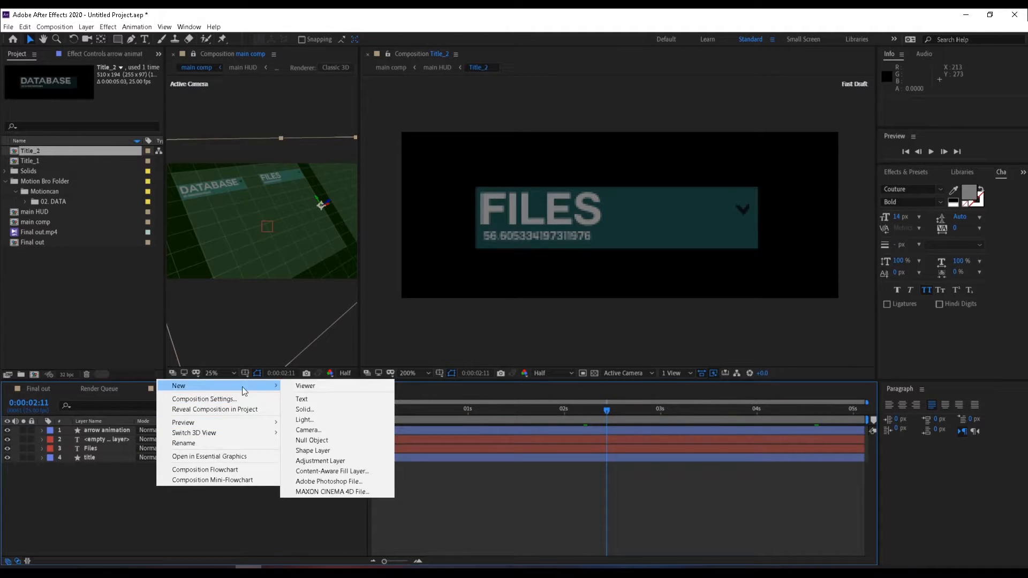
left_click(334, 441)
left_click(323, 438)
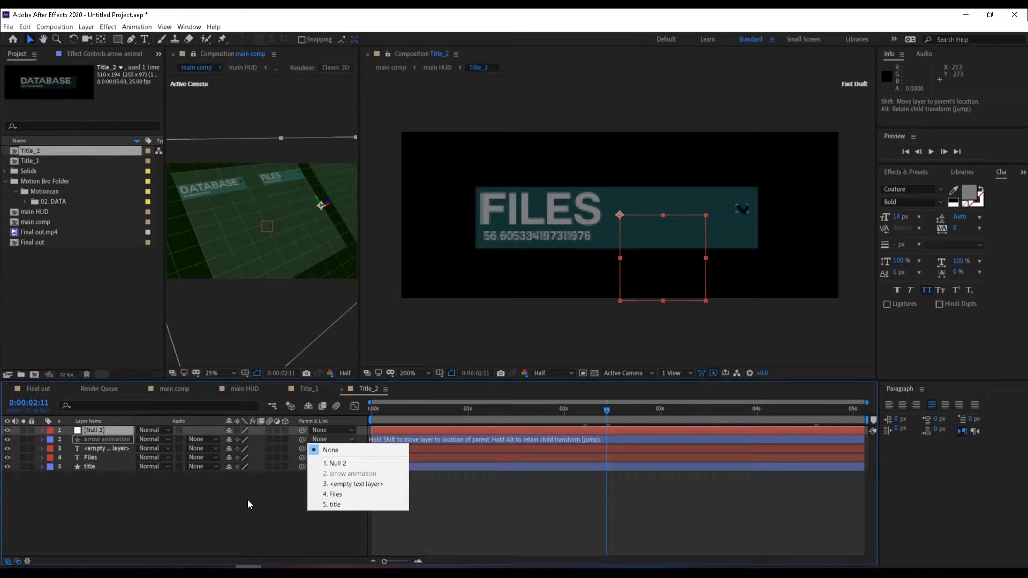
left_click(179, 516)
Step: Parent the arrow animation layer to the new null and select the null
left_click(101, 432)
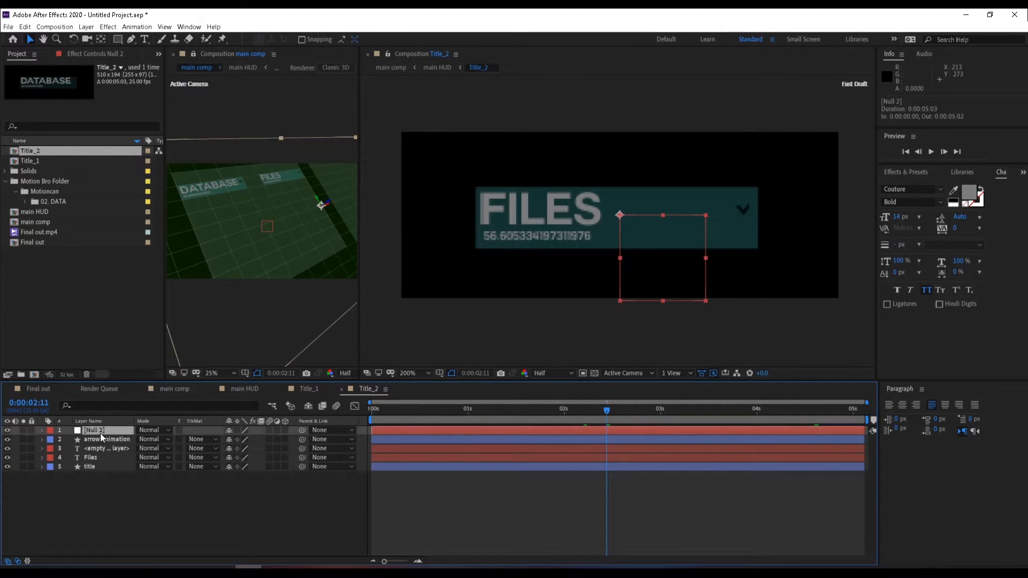
left_click(100, 441)
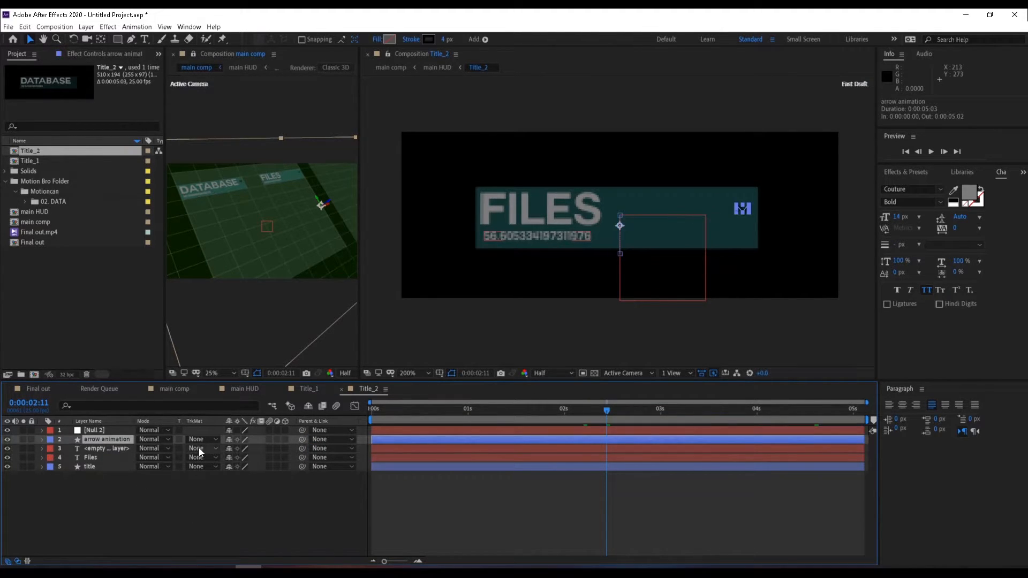
left_click_drag(301, 440, 91, 432)
left_click(87, 431)
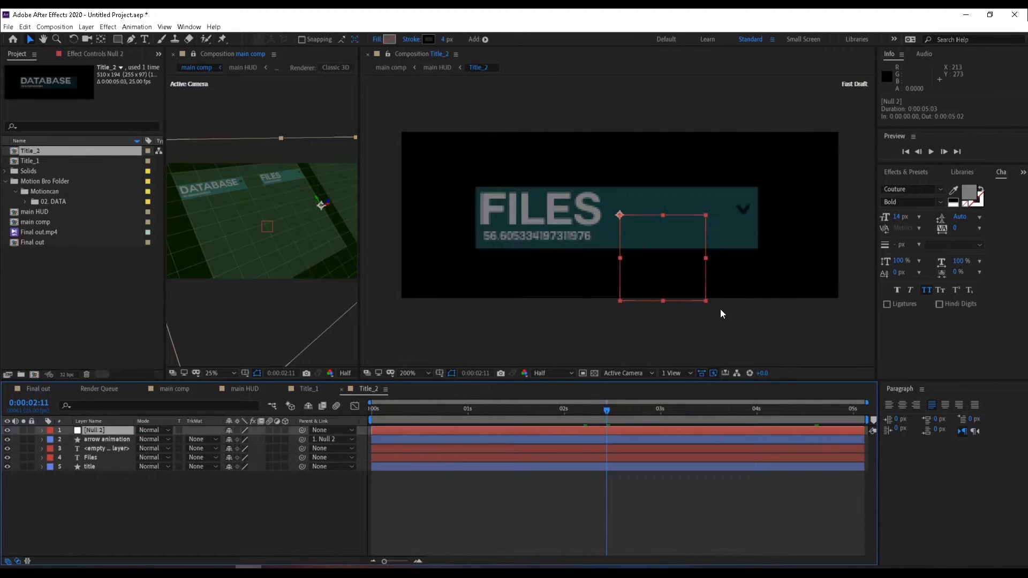
Step: Move the null in Title_2 to about 106, 98.5 so the chevron sits beside FILES, and set the time to 0:00:03:14
left_click_drag(679, 288, 557, 283)
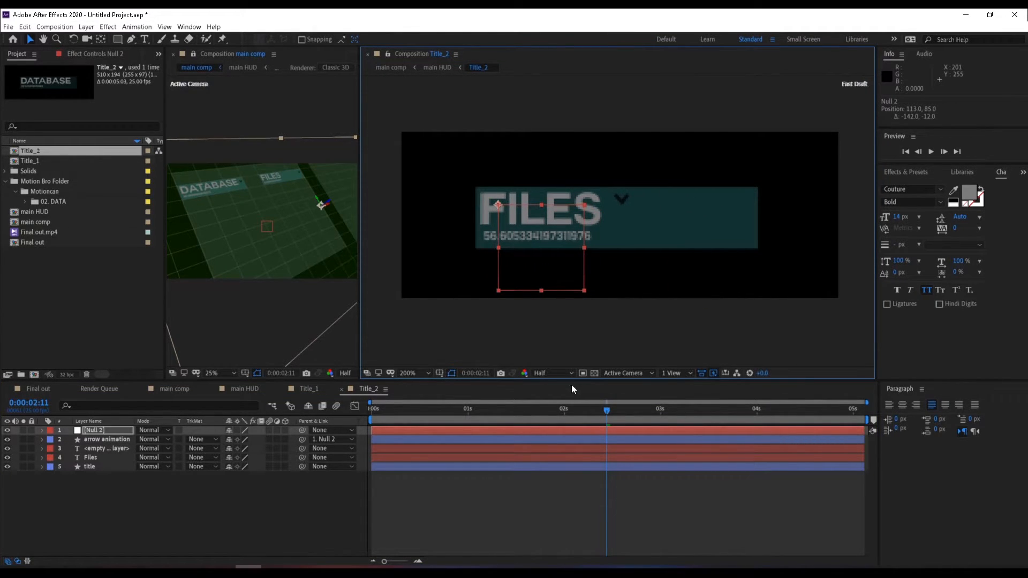
mouse_move(378, 410)
left_mouse_down()
mouse_move(538, 420)
mouse_move(483, 419)
left_mouse_up()
left_click_drag(539, 287, 534, 298)
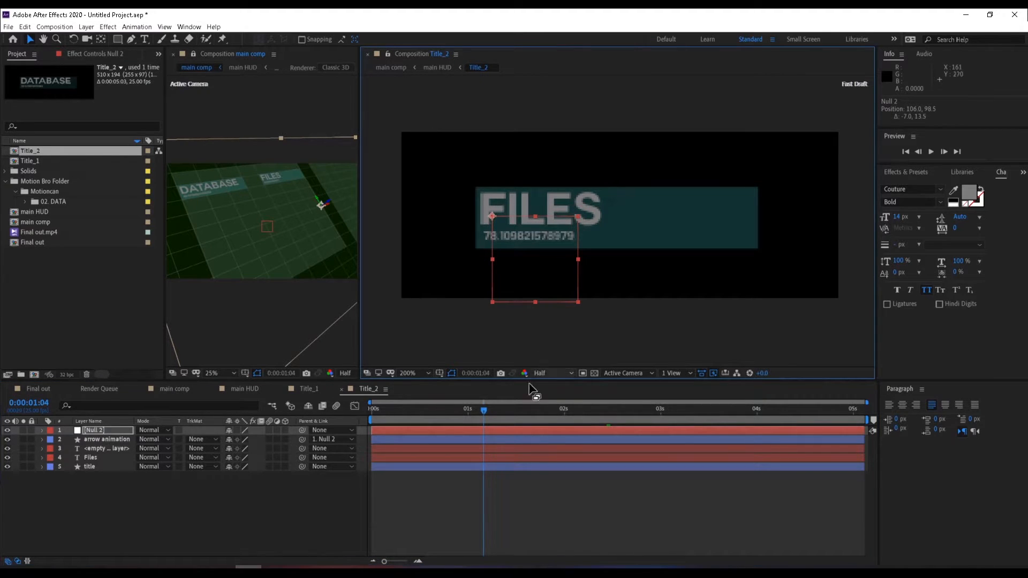
left_click_drag(483, 415, 715, 423)
left_click(331, 534)
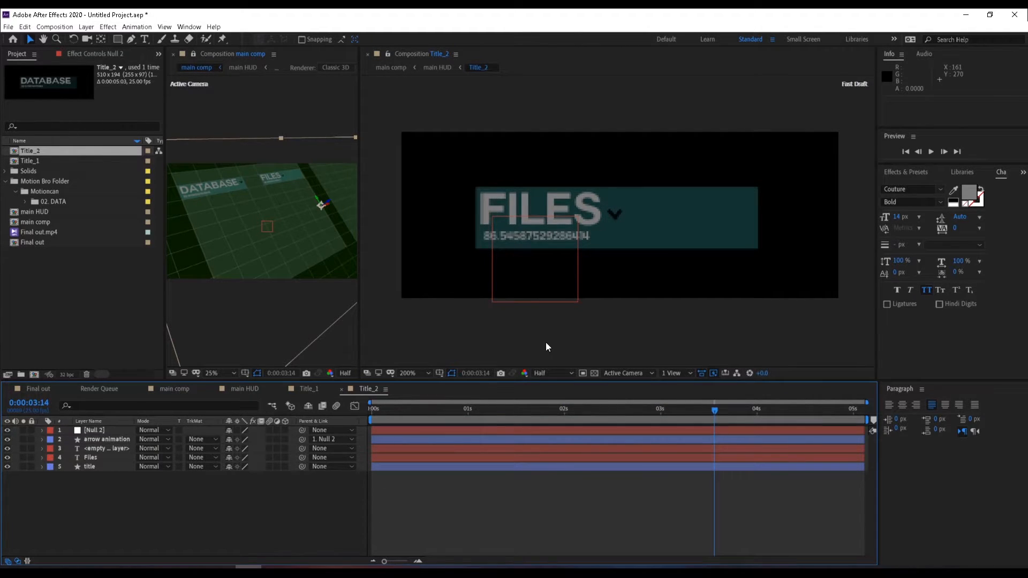
Step: Narrow the title background rectangle to 56.2% horizontal scale and nudge it left so it frames the FILES text and chevron
left_click(704, 228)
left_click_drag(760, 217, 687, 220)
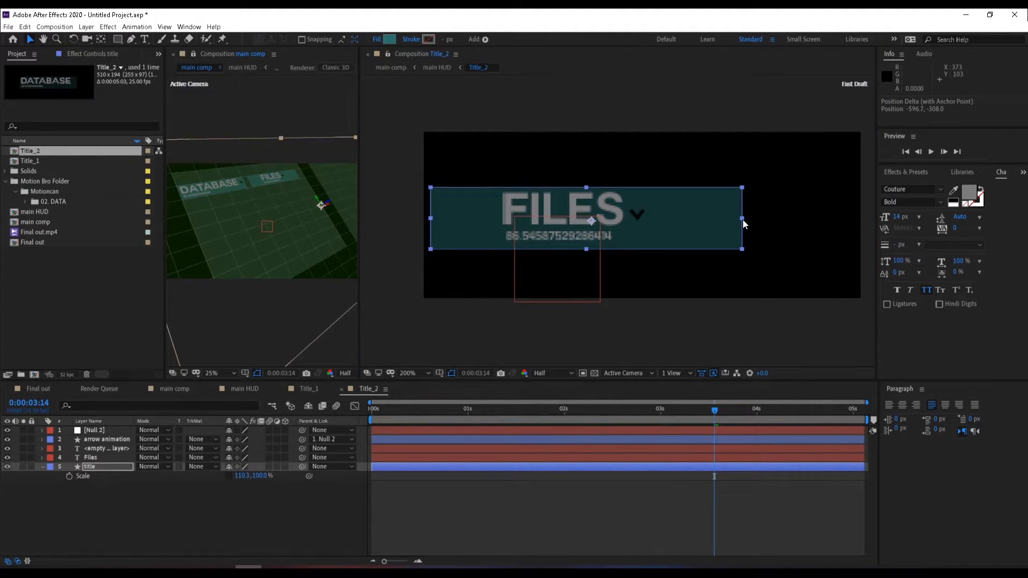
left_click_drag(743, 220, 669, 223)
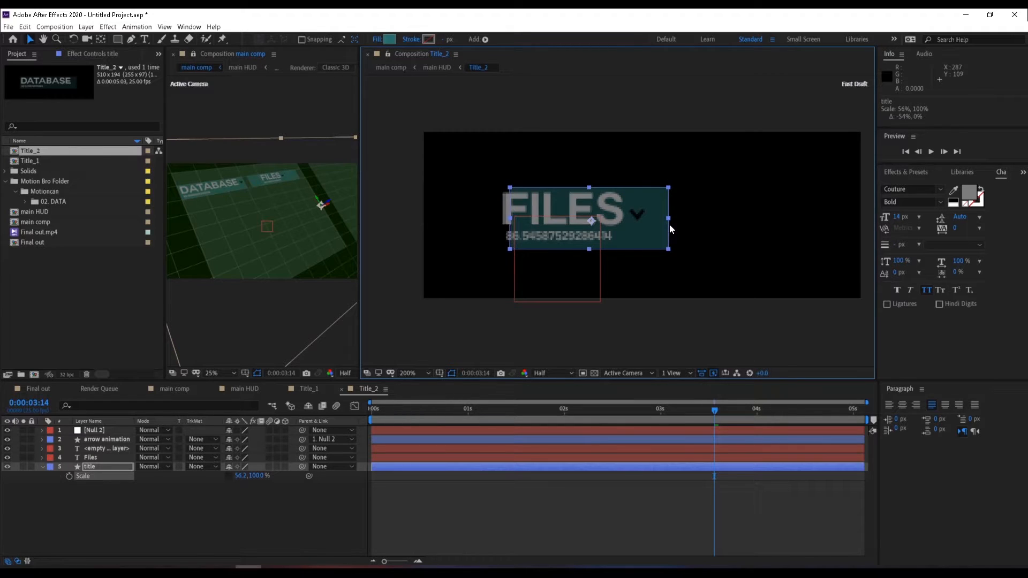
key("Left")
key("Left")
key("Left")
key("Left")
key("Left")
key("Left")
key("Left")
key("Left")
key("Left")
key("Left")
key("Left")
key("Left")
key("Left")
key("Left")
key("Left")
left_click(657, 323)
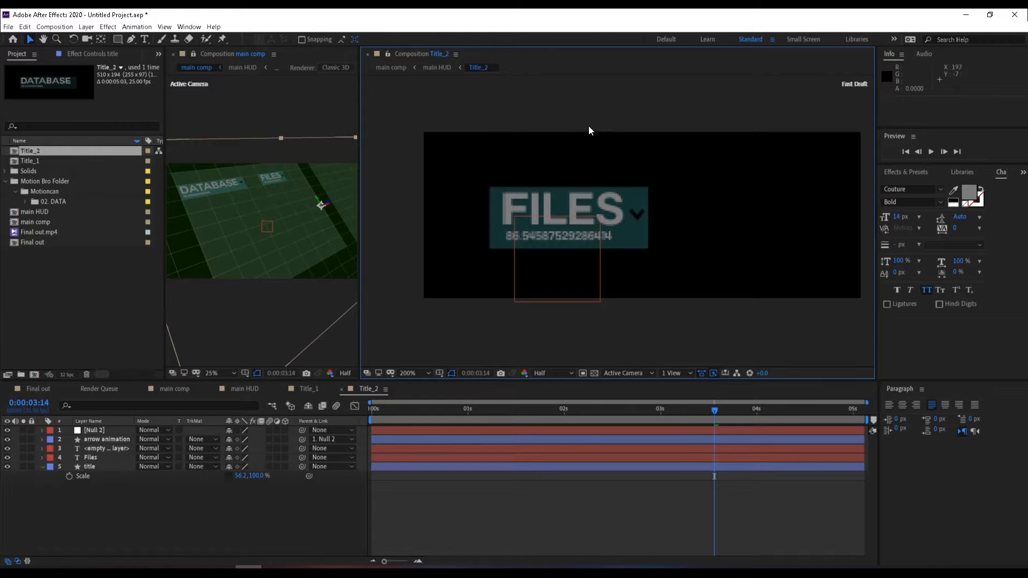
Step: In the main HUD comp, move the Title_2 precomp right to position 918, 294
left_click(239, 388)
left_click_drag(613, 223, 667, 223)
key("Left")
key("Left")
key("Left")
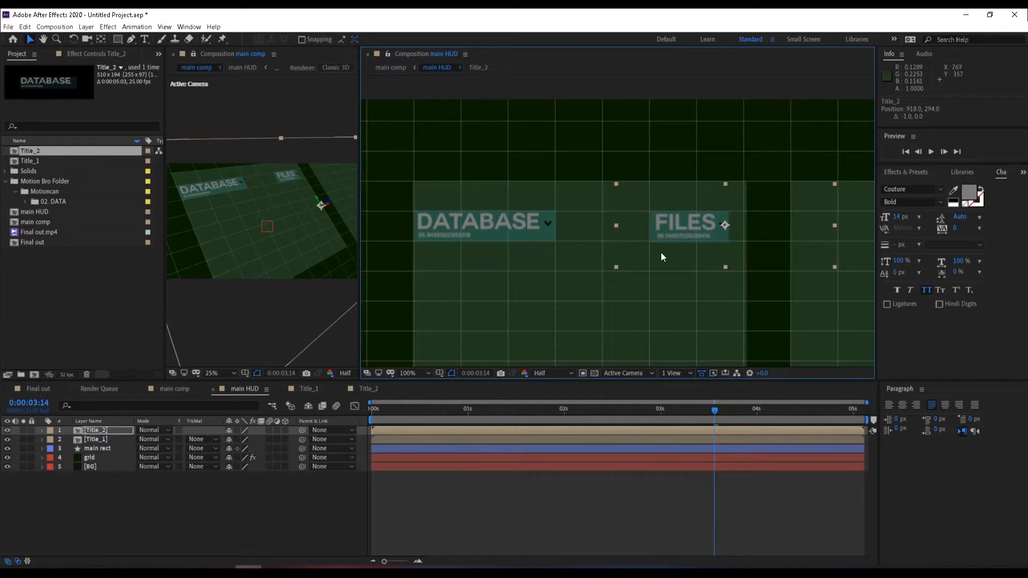
Step: Shift the Title_1 DATABASE precomp right by about one grid column in main HUD
left_click(473, 234)
key("shift+Right")
key("shift+Right")
key("shift+Right")
key("shift+Right")
key("shift+Right")
key("shift+Right")
key("shift+Right")
key("shift+Right")
key("shift+Right")
key("shift+Right")
left_click(585, 509)
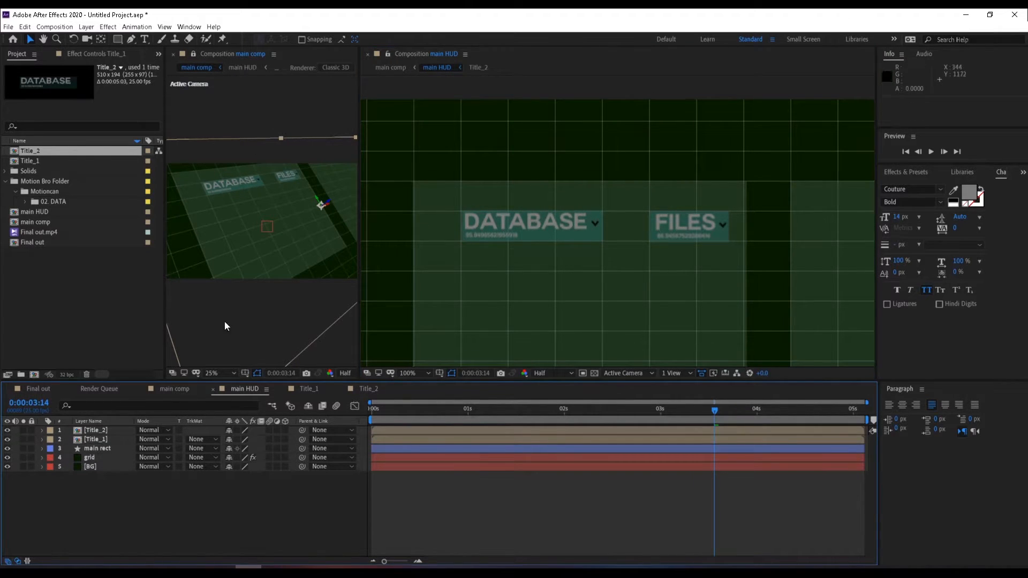
Step: Close the Title_1 and Title_2 comps and scrub through the Final out reference to examine the elements around the titles
left_click(281, 387)
left_click(281, 388)
left_click(32, 389)
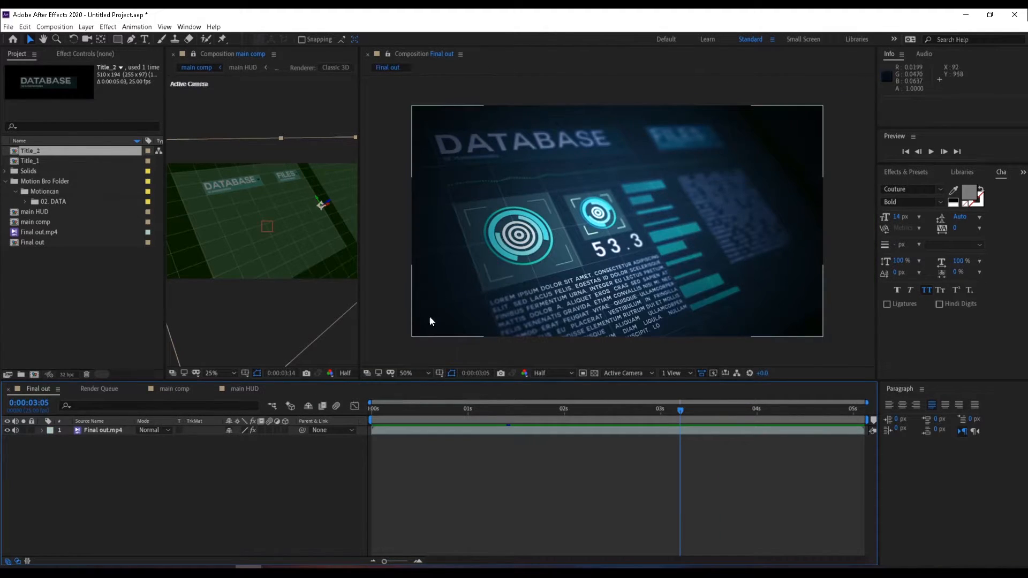
left_click_drag(384, 411, 663, 384)
left_click_drag(611, 407, 460, 409)
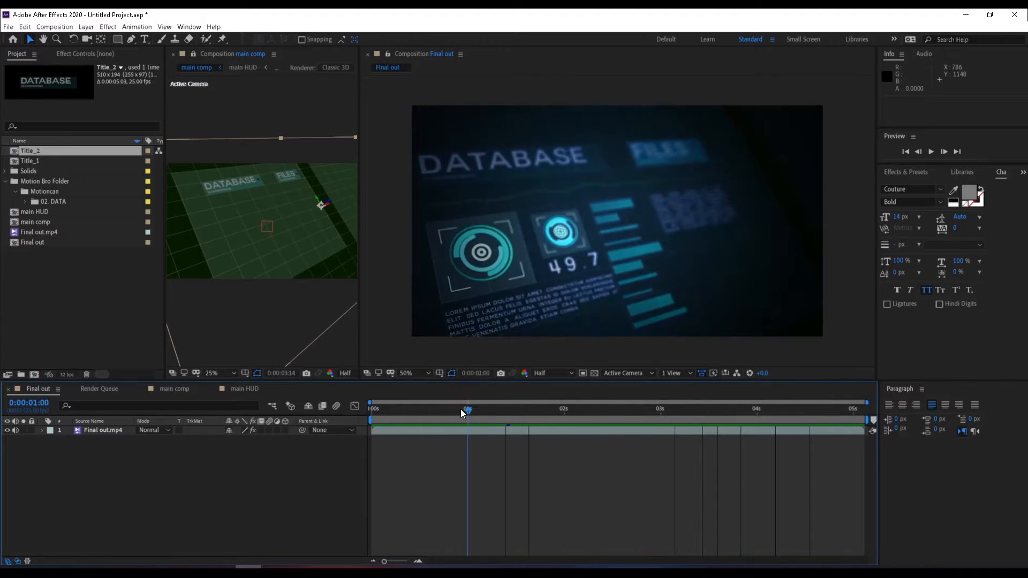
Step: Create a 1920 x 1080 px solid named "digital wave" in the main HUD comp
left_click(239, 388)
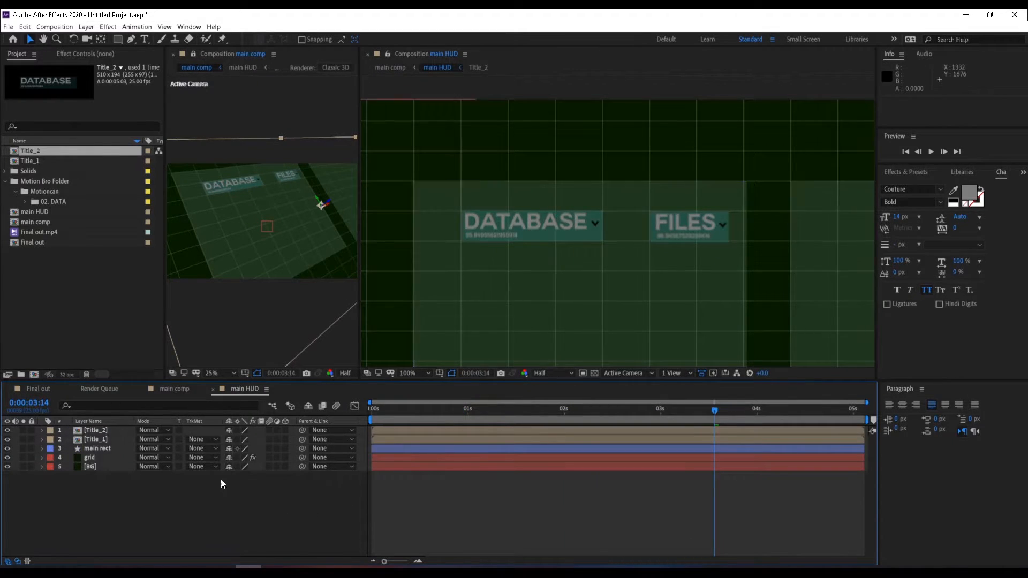
left_click_drag(650, 242, 645, 212)
right_click(178, 523)
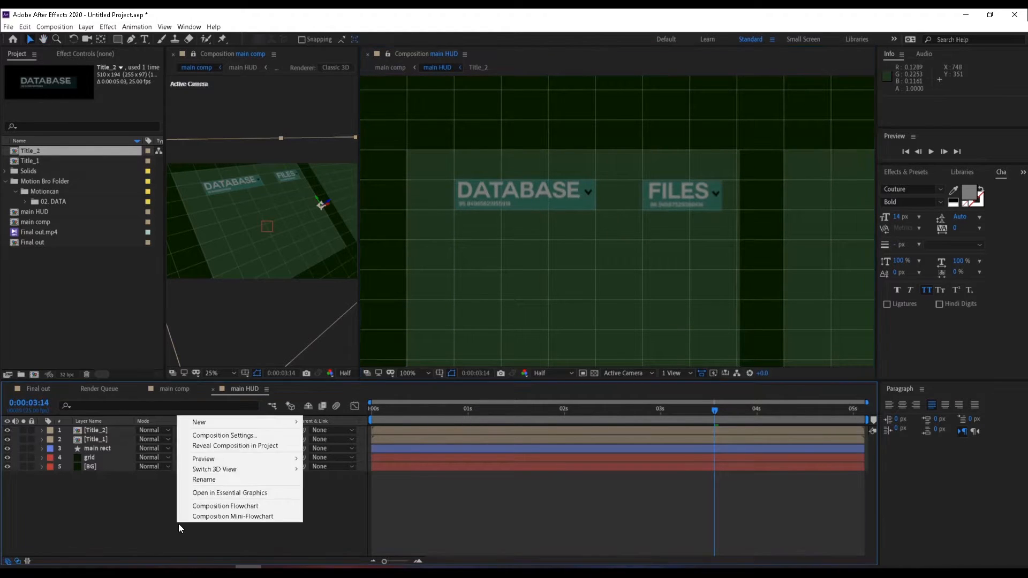
mouse_move(256, 420)
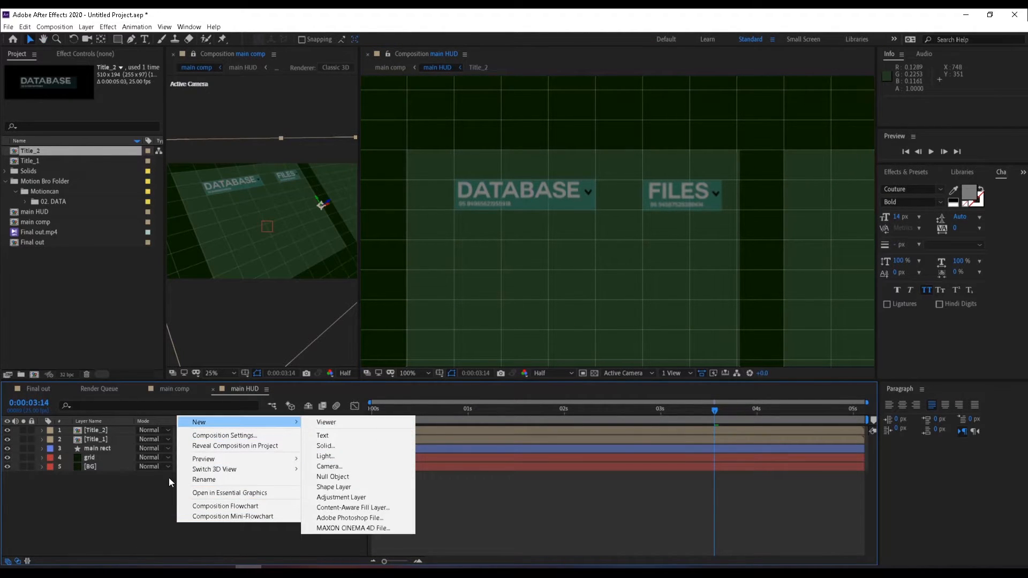
right_click(148, 503)
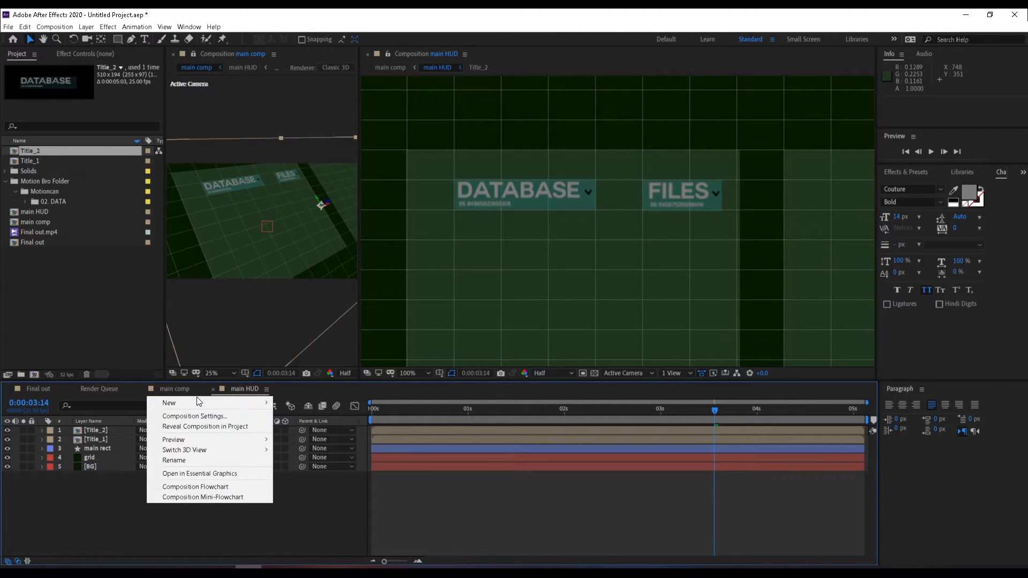
mouse_move(203, 399)
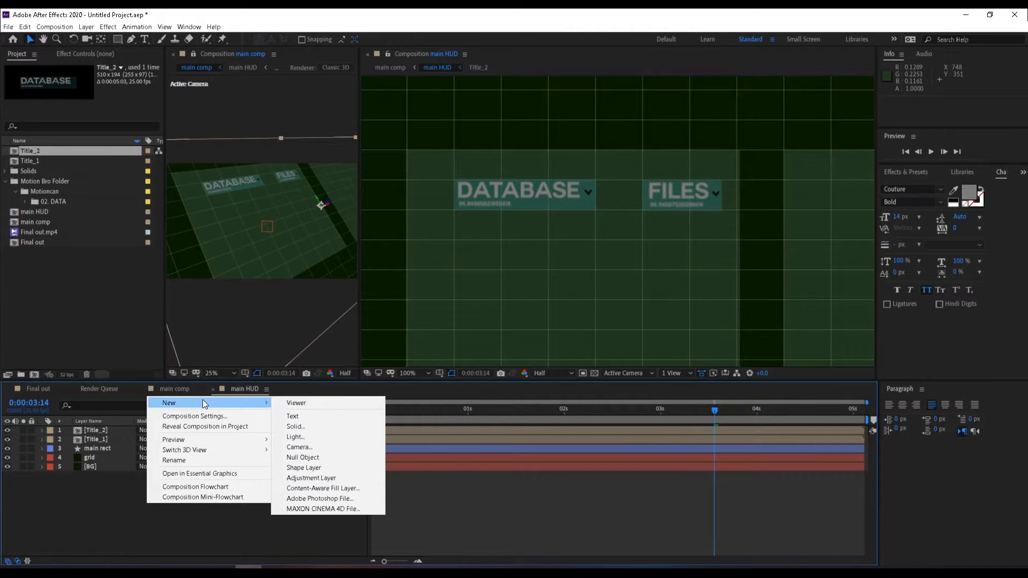
left_click(310, 428)
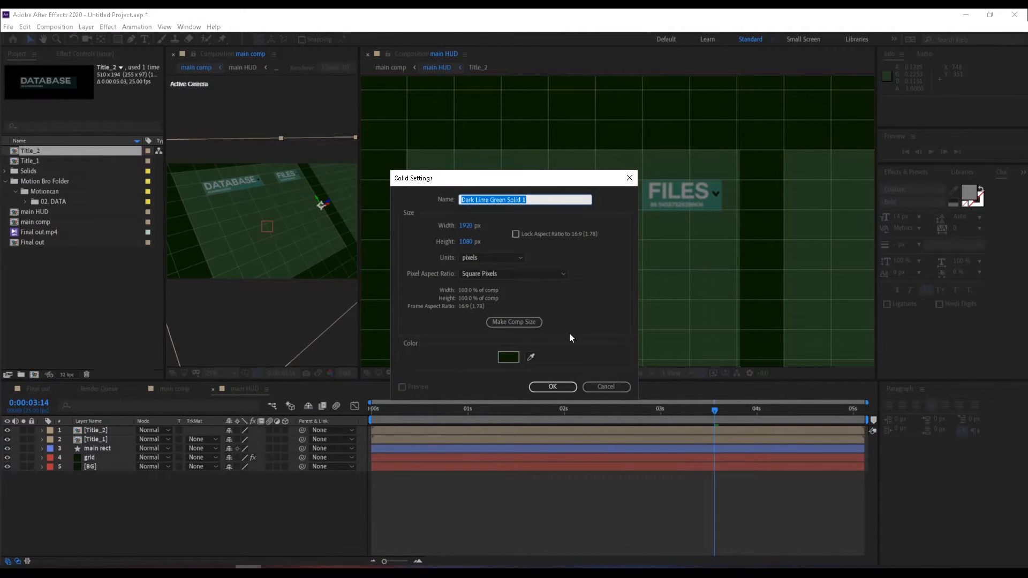
type("wave")
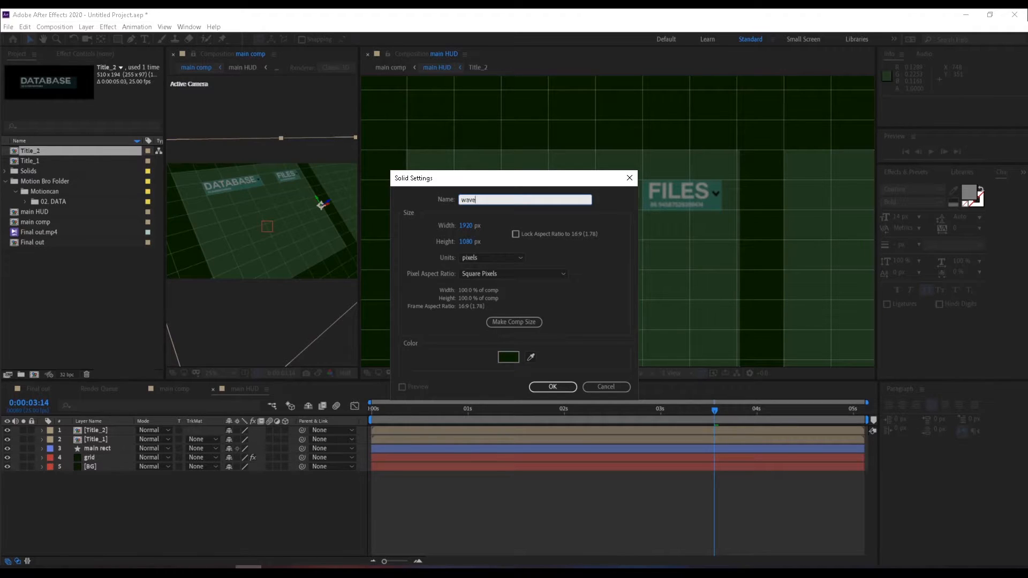
key("BackSpace")
key("BackSpace")
key("BackSpace")
type("digital wave")
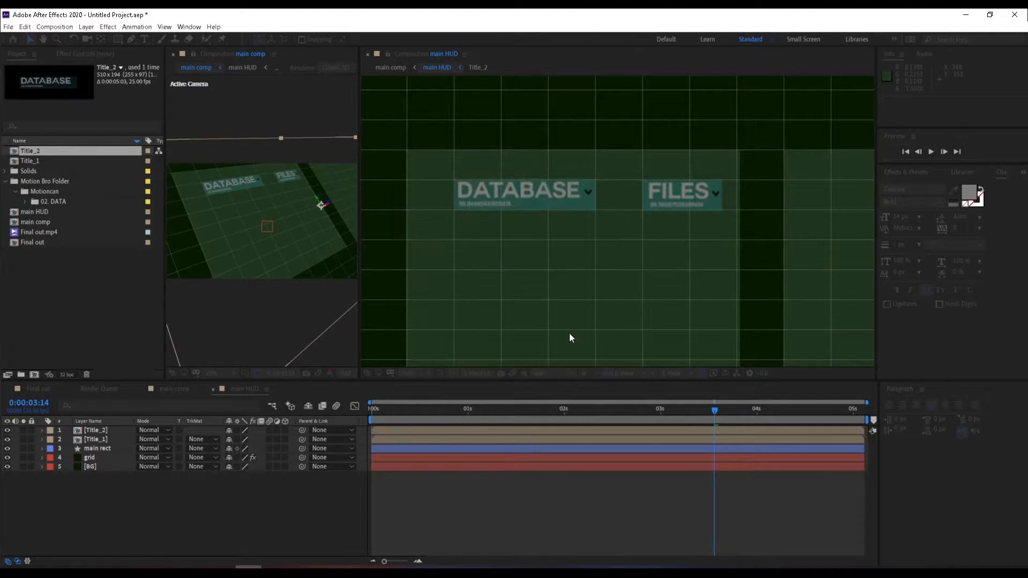
key("Return")
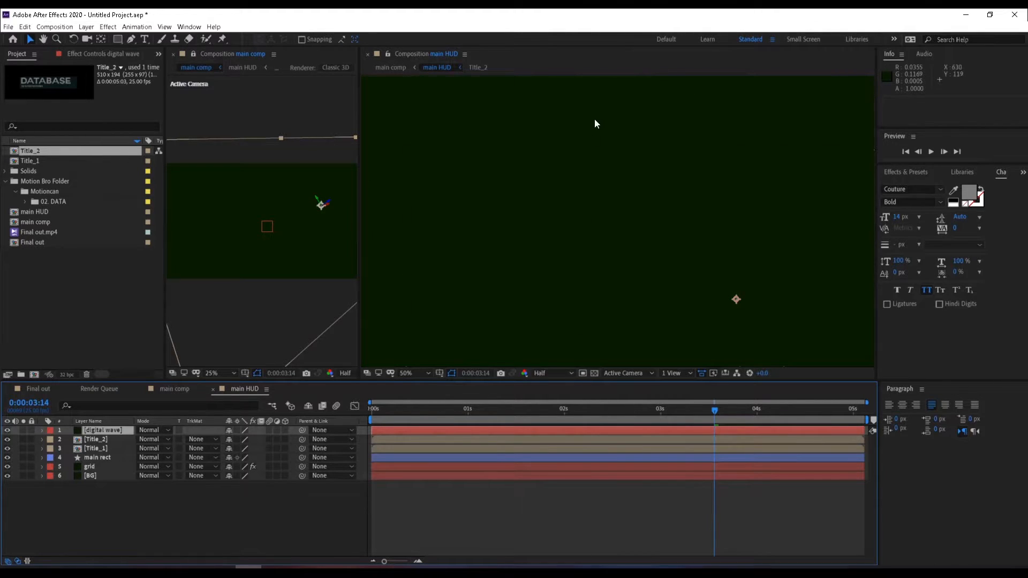
Step: Search the effects for "wave" and apply Audio Waveform to the digital wave solid
scroll(594, 124, "down", 2)
left_click_drag(676, 200, 621, 177)
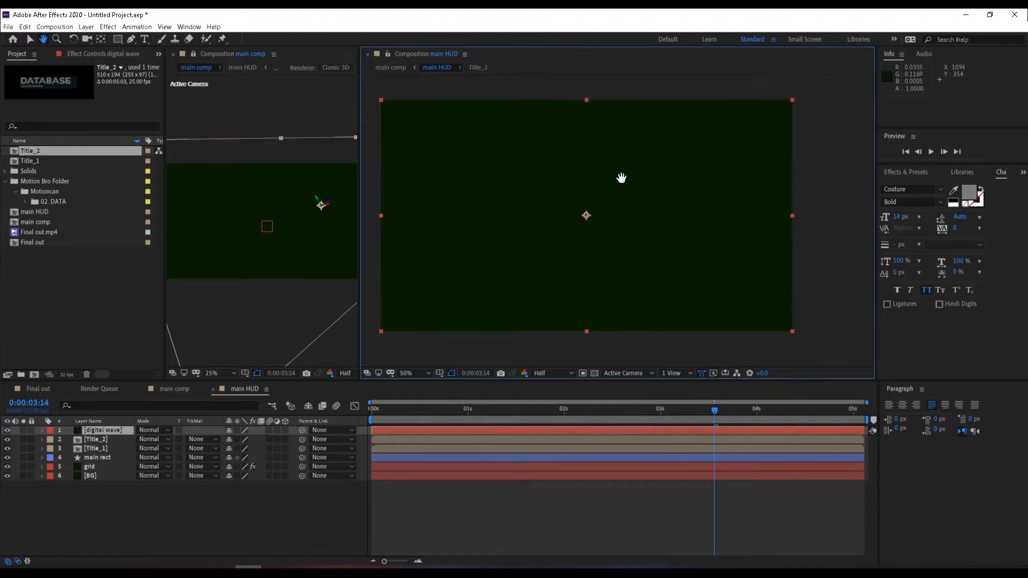
left_click(910, 172)
left_click(934, 186)
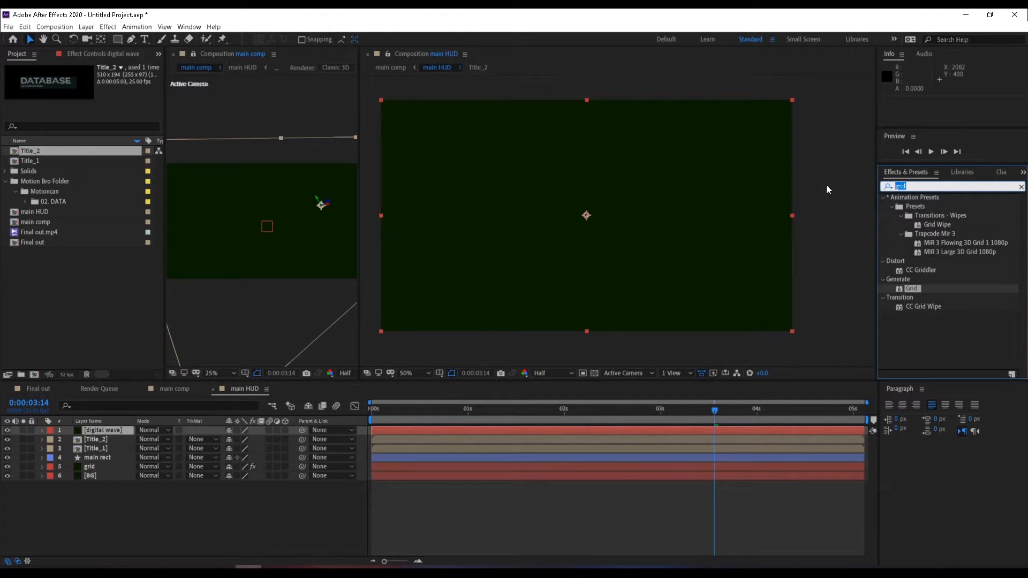
type("wave")
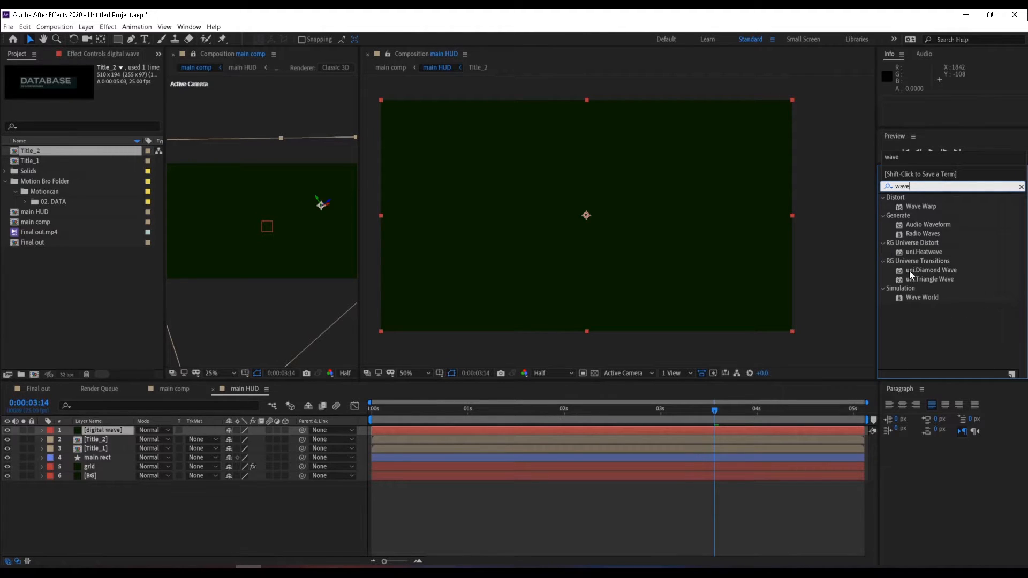
left_click(932, 225)
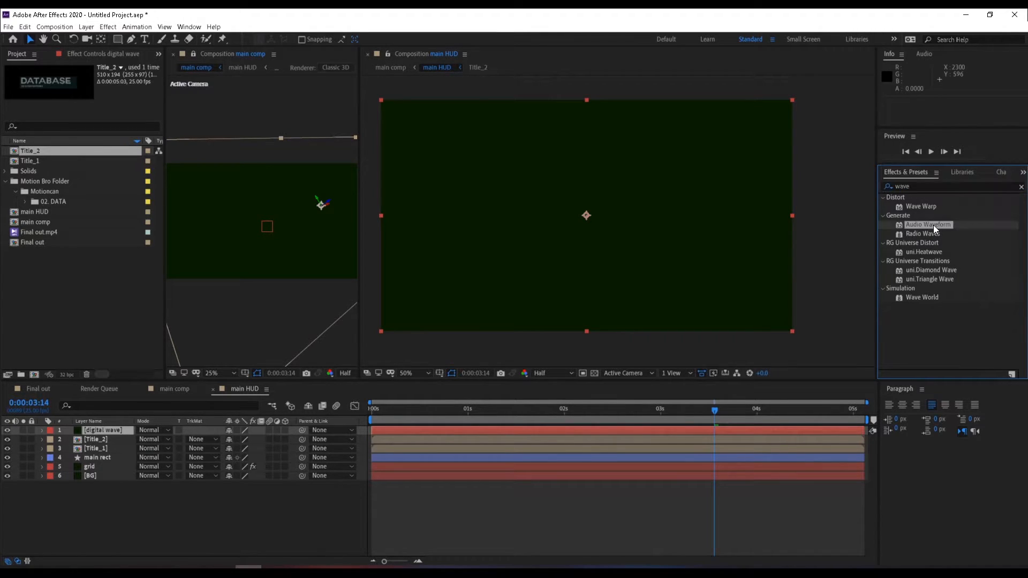
left_click_drag(933, 225, 636, 215)
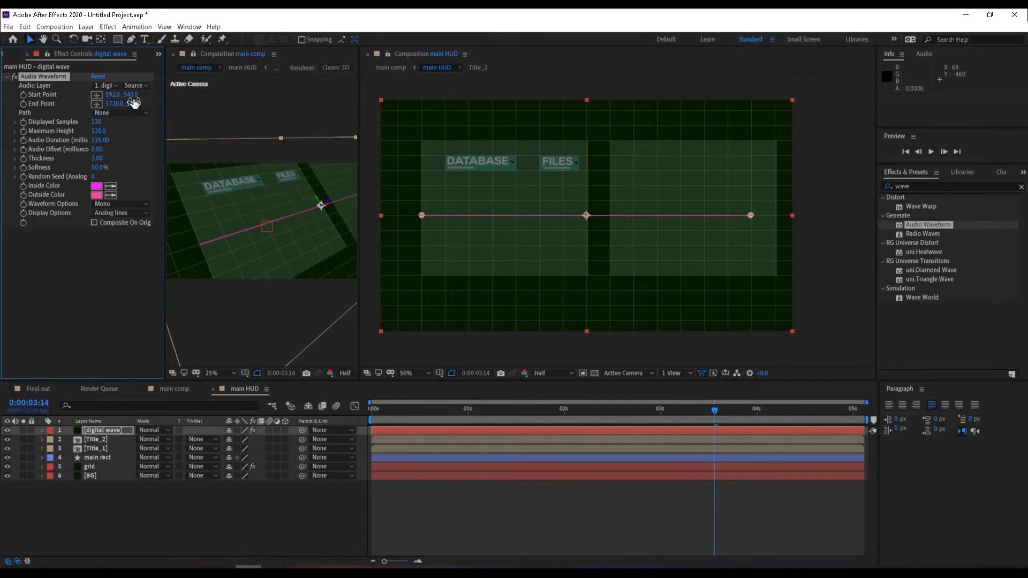
left_click(109, 85)
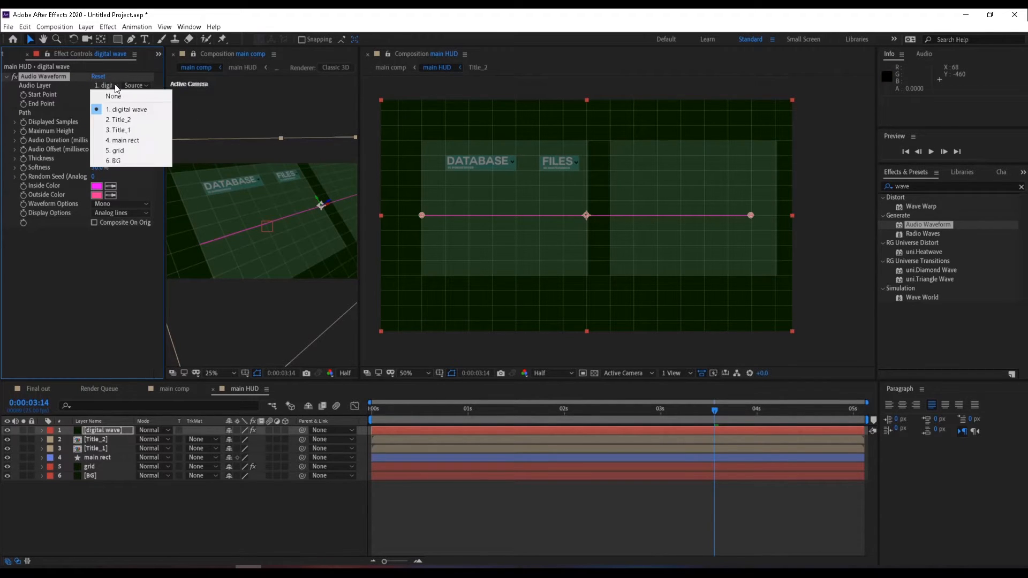
left_click(198, 496)
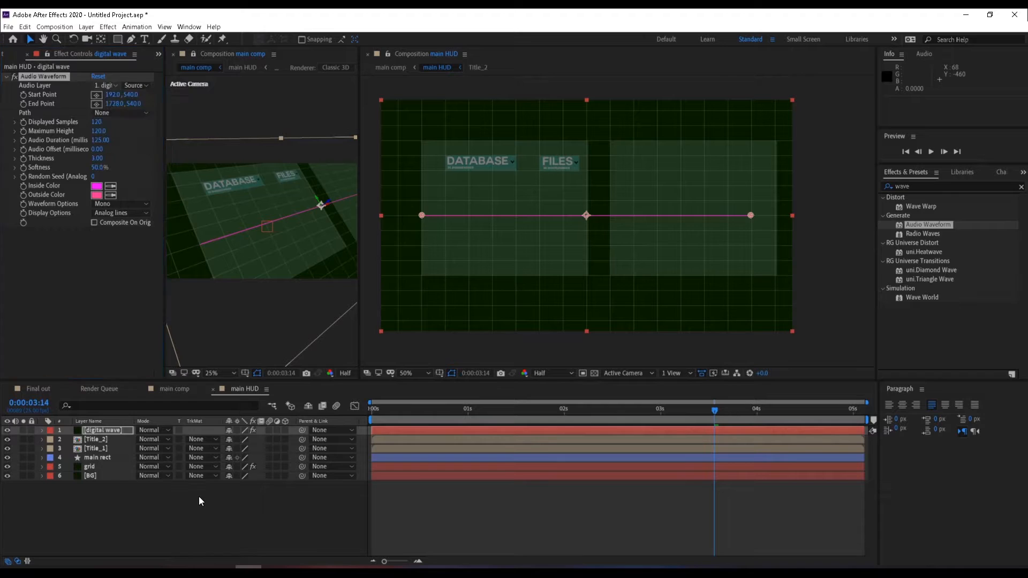
left_click(198, 496)
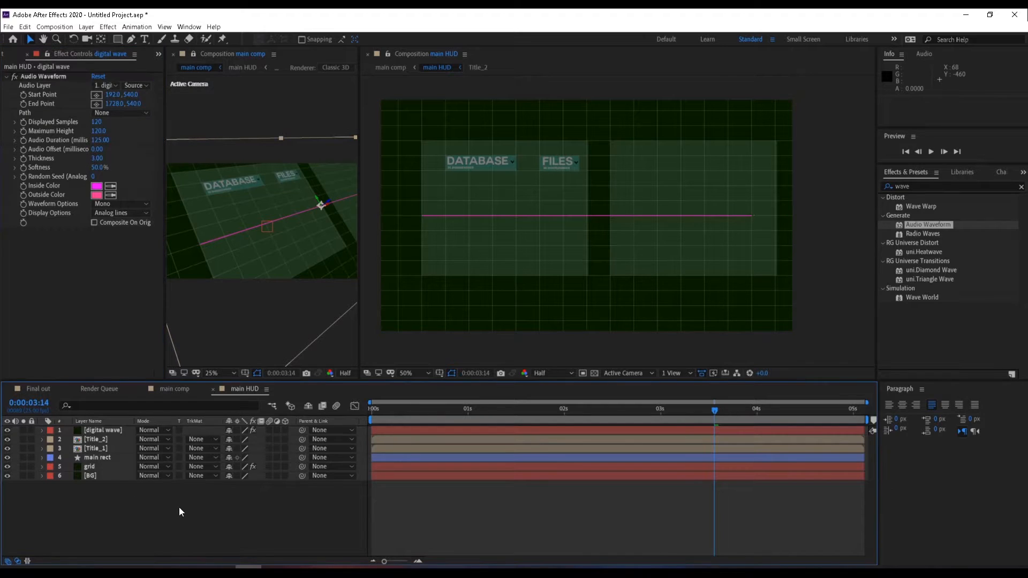
Step: Import the Blue_Skies.mp3 audio file from the youtube channel-multimedia 101 folder into the project
left_click(11, 54)
double_click(66, 289)
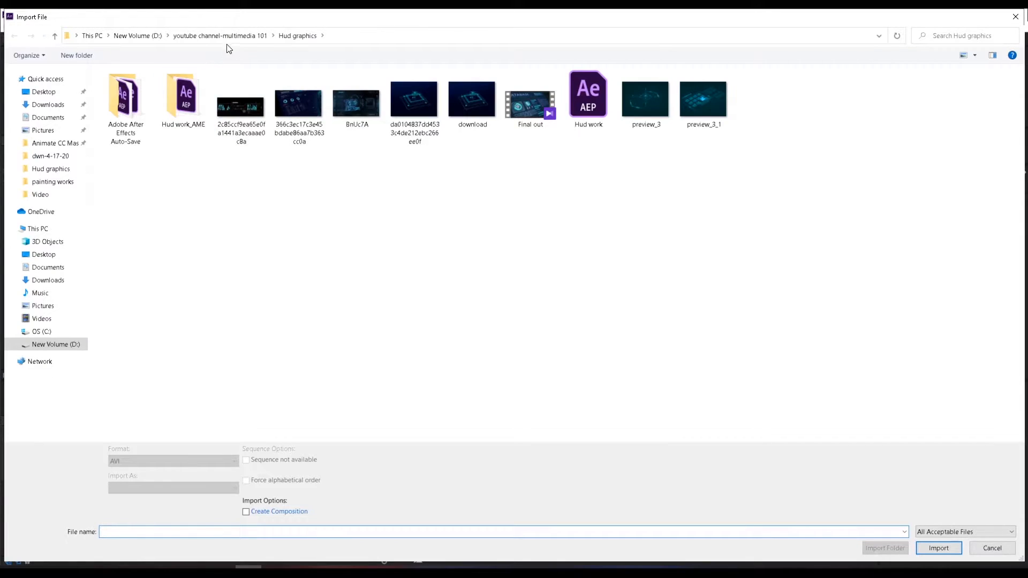
left_click(230, 36)
left_click(143, 104)
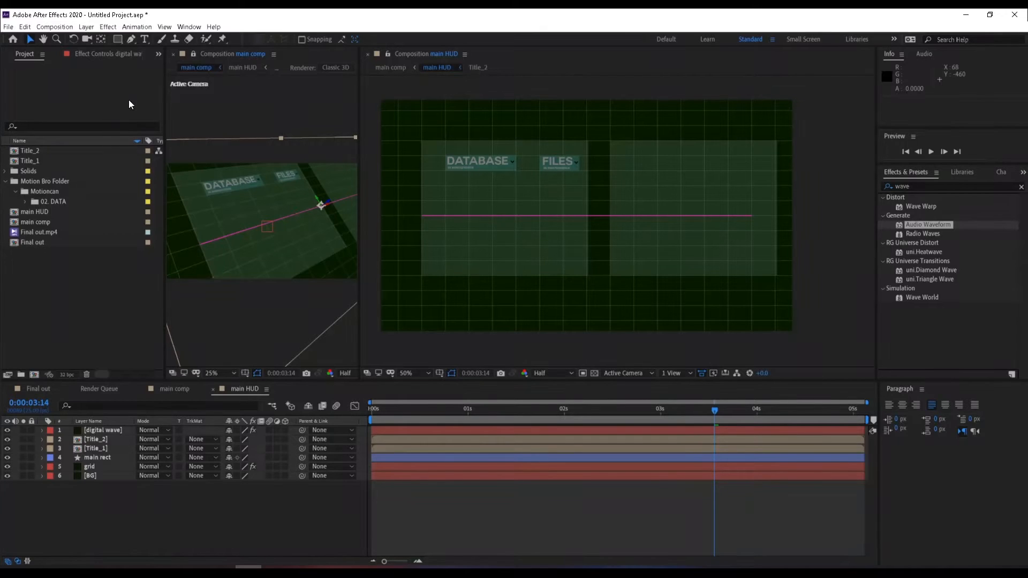
Step: Add Blue_Skies.mp3 as the bottom layer of the main HUD comp and mute its audio
left_click_drag(39, 250, 57, 534)
left_click(16, 485)
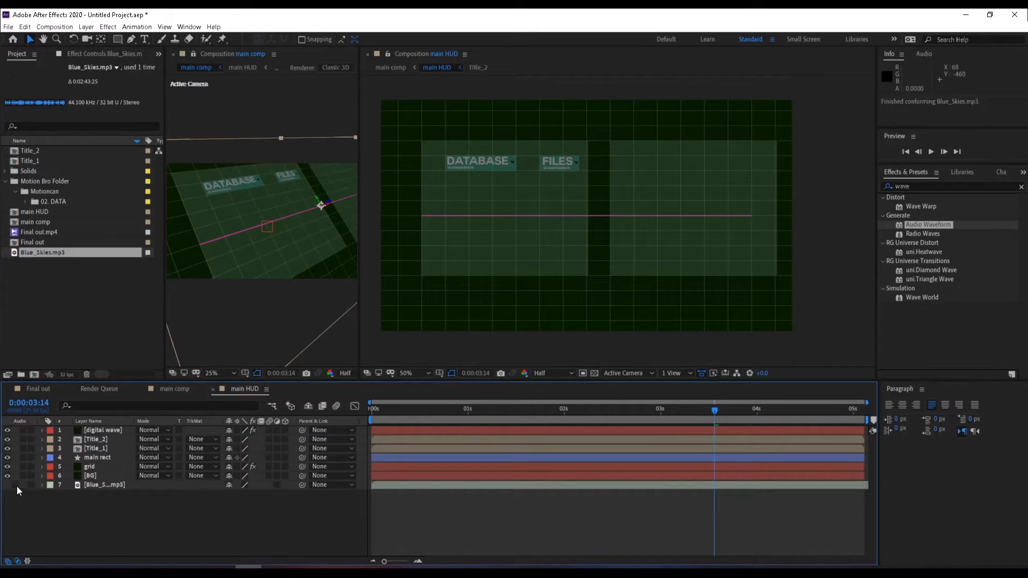
left_click(119, 488)
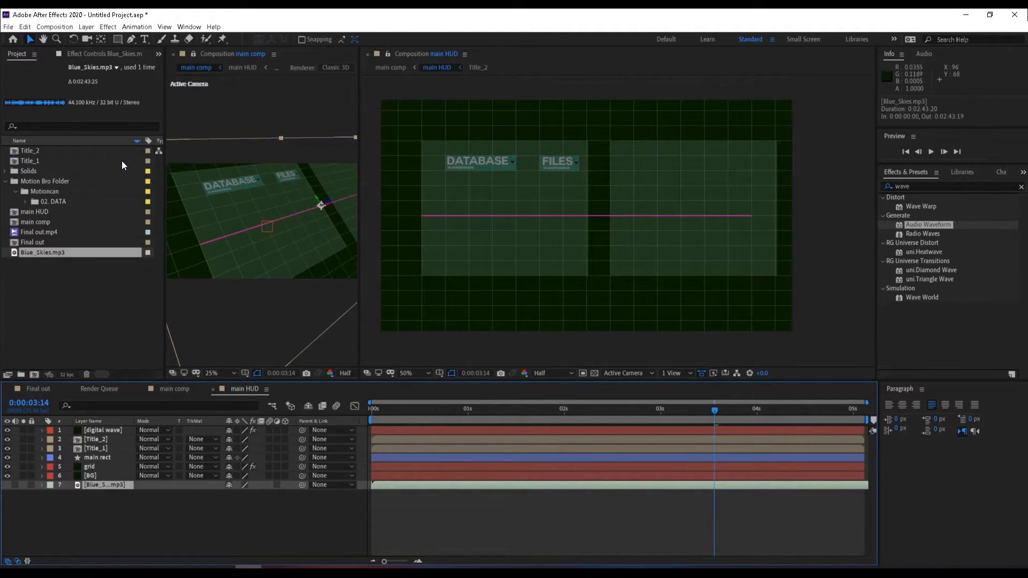
Step: Set the digital wave's Audio Waveform audio layer to Blue_Skies.mp3 and scrub the waveform animation to 0:00:02:20
left_click(91, 55)
left_click(115, 429)
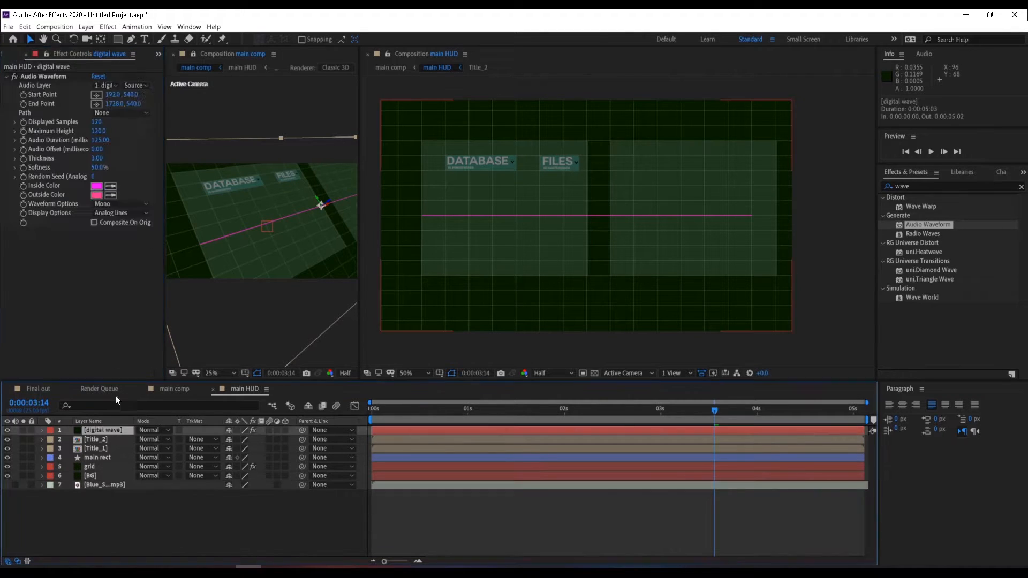
left_click(102, 85)
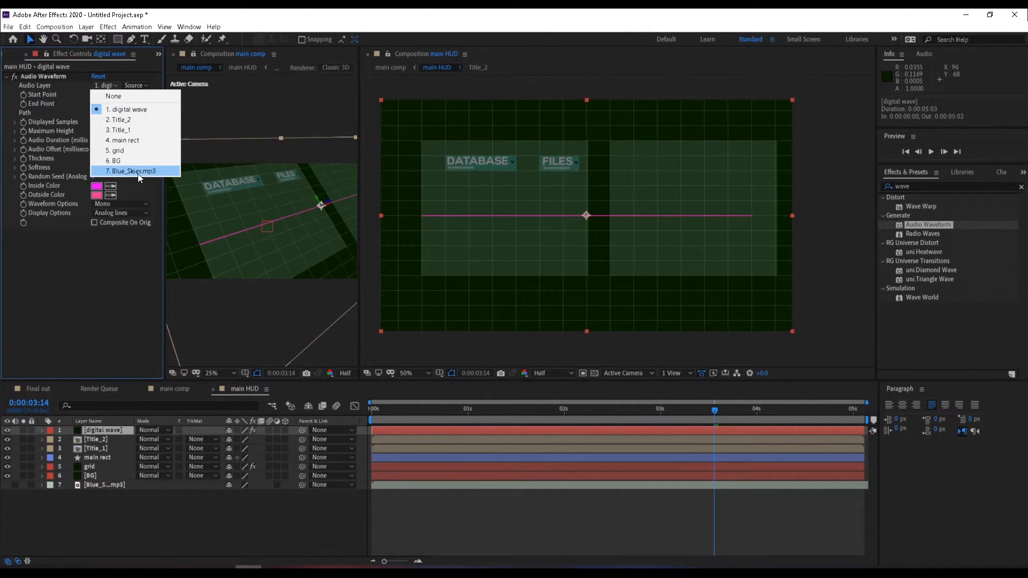
left_click(137, 173)
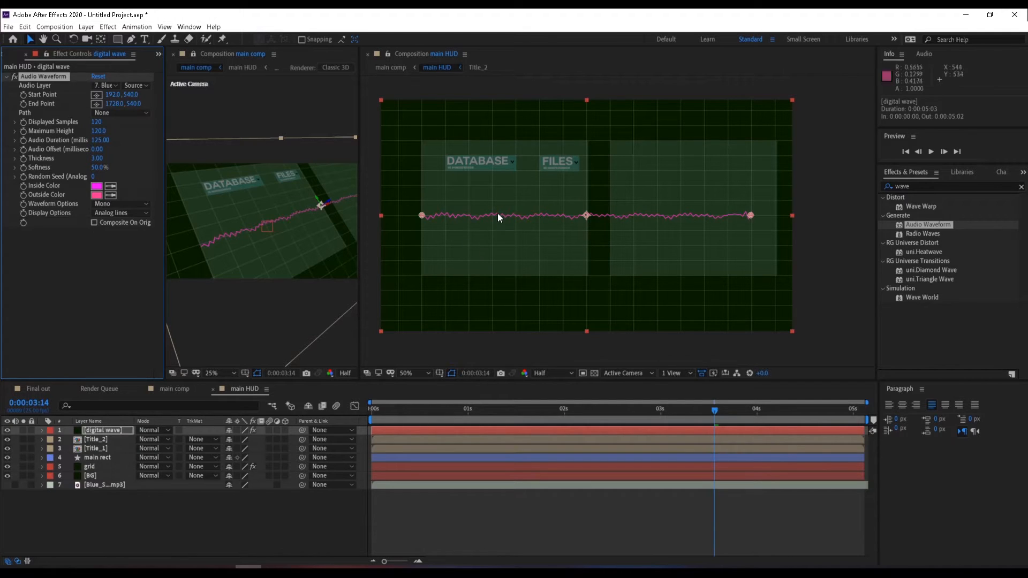
left_click(382, 412)
left_click_drag(407, 412, 642, 408)
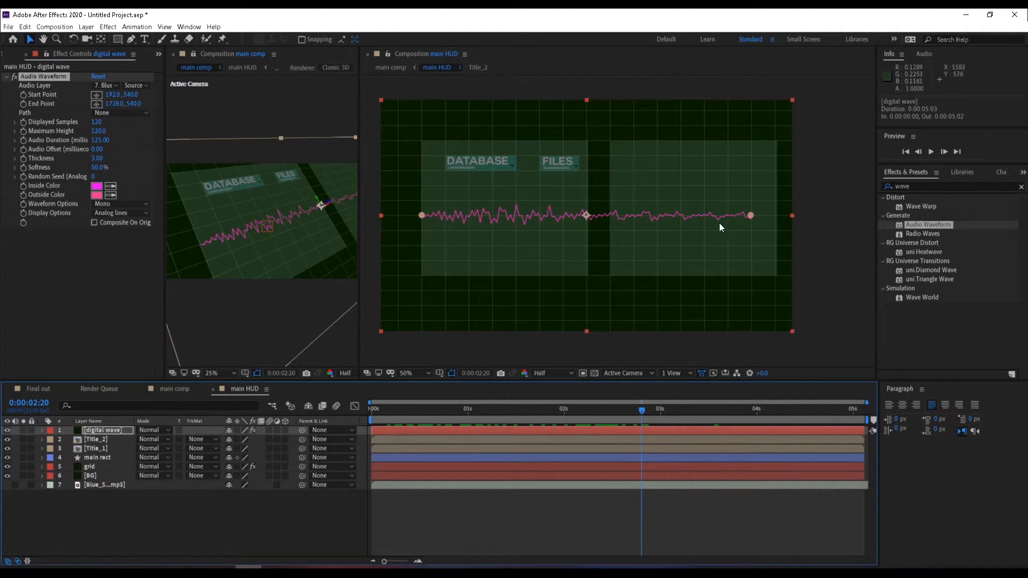
Step: Move the digital wave's start point to 194, 398 and end point to 956, 404, beneath the titles, and preview the motion
left_click_drag(751, 215, 584, 186)
left_click_drag(422, 215, 424, 178)
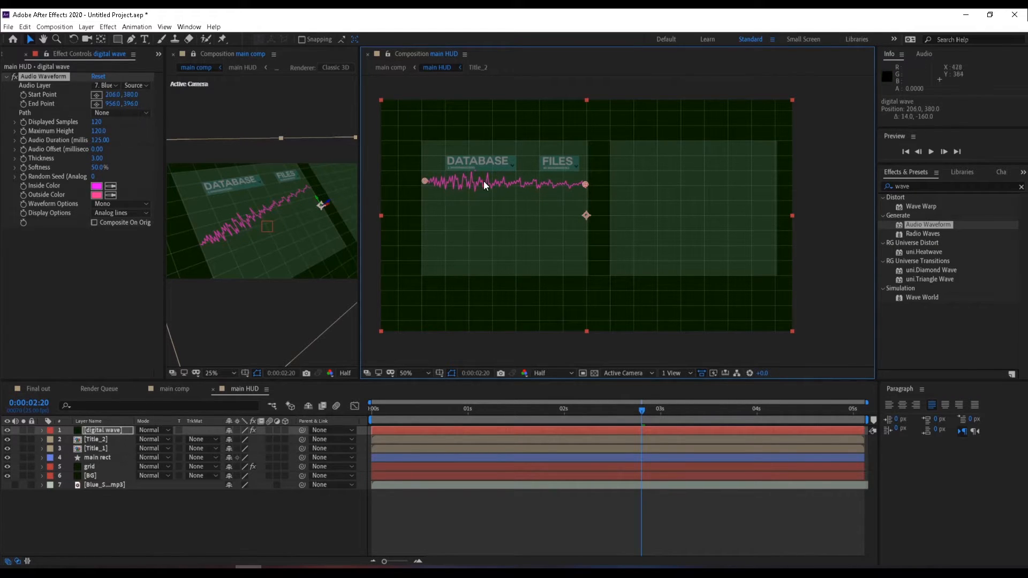
scroll(483, 185, "up", 2)
mouse_move(495, 248)
left_mouse_down()
mouse_move(486, 243)
mouse_move(487, 256)
left_mouse_up()
left_click_drag(814, 257, 814, 260)
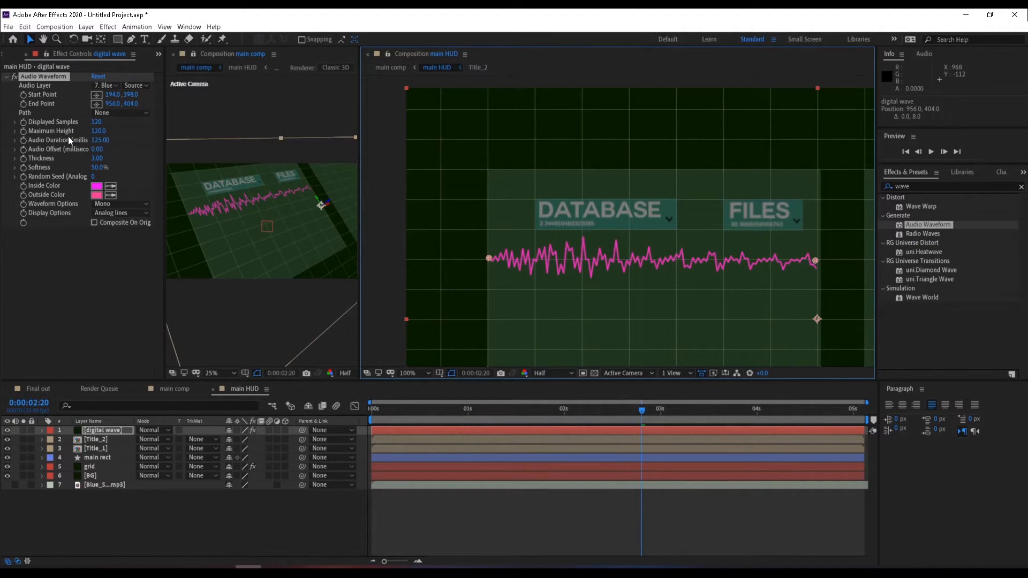
left_click_drag(645, 406, 671, 400)
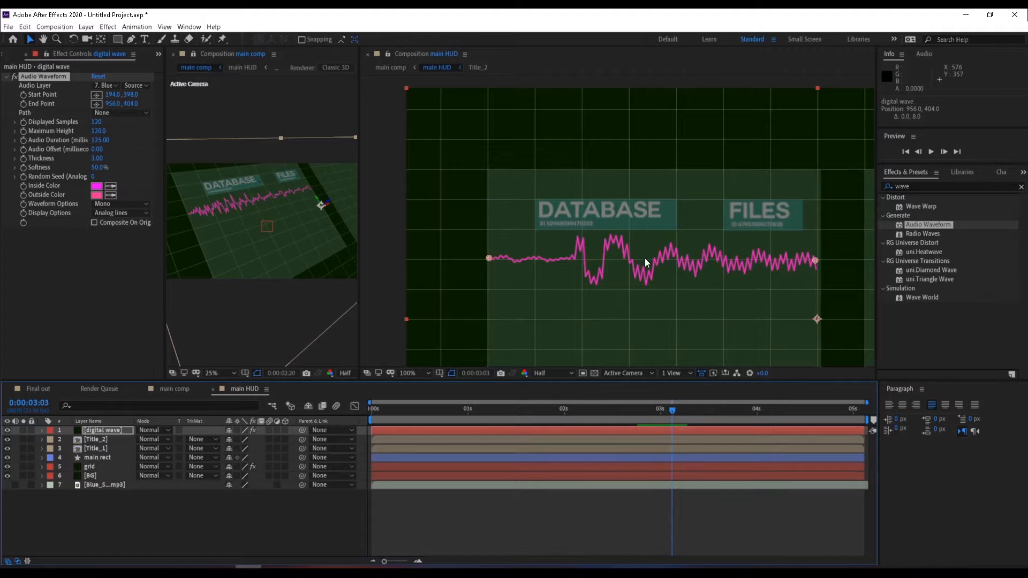
Step: Set the Audio Waveform's Maximum Height to 80 and scrub the animation to 0:00:04:22
left_click(98, 132)
type("80")
key("Return")
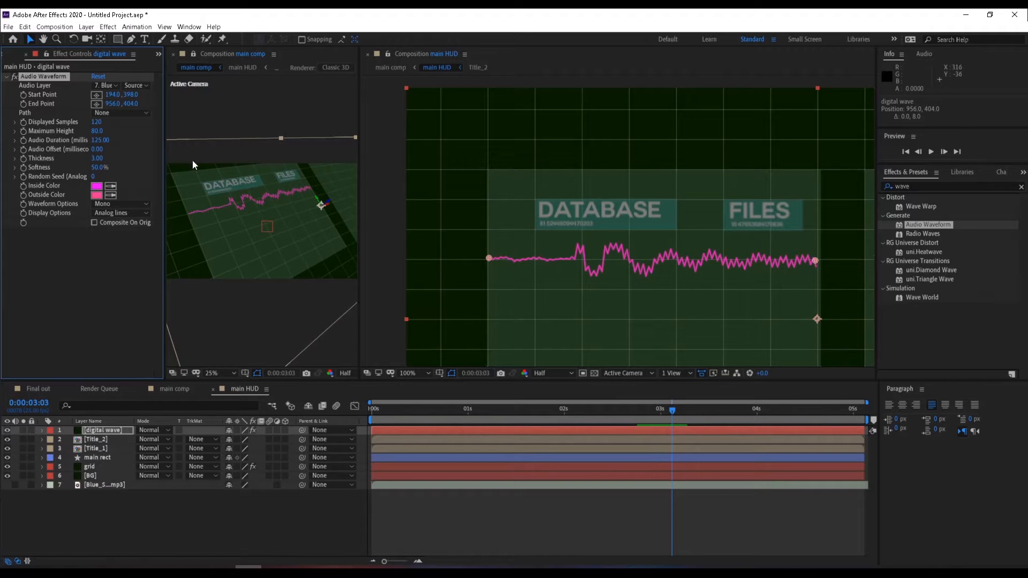
left_click_drag(477, 413, 841, 412)
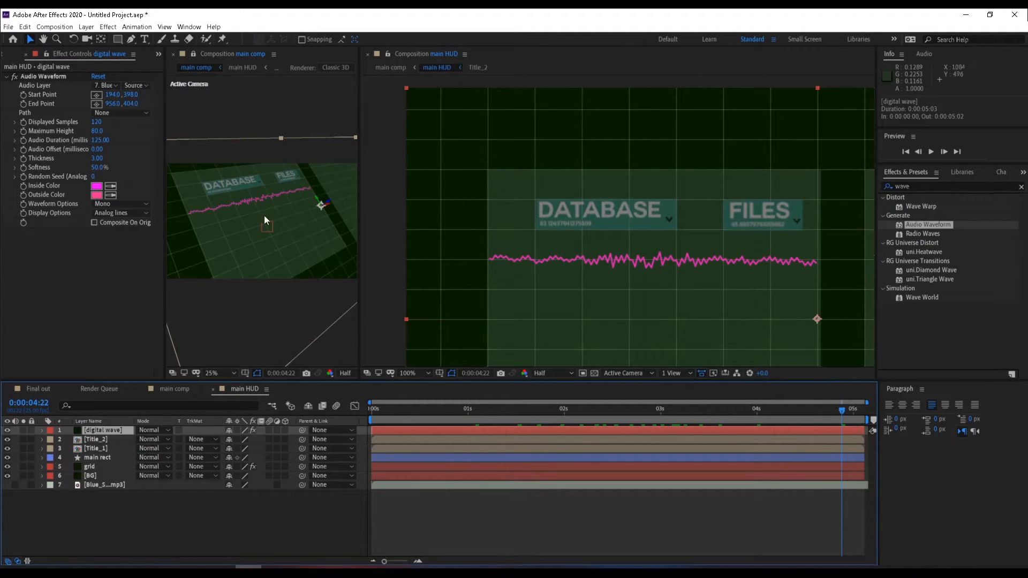
Step: Set the Audio Waveform's Inside Color to the teal blue 049BAB
left_click(97, 187)
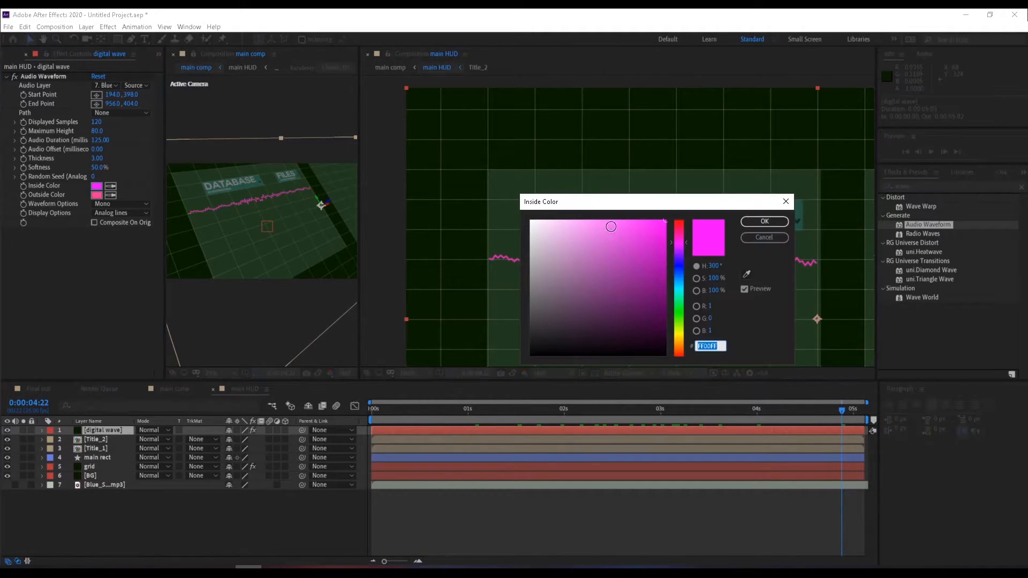
left_click_drag(384, 267, 384, 268)
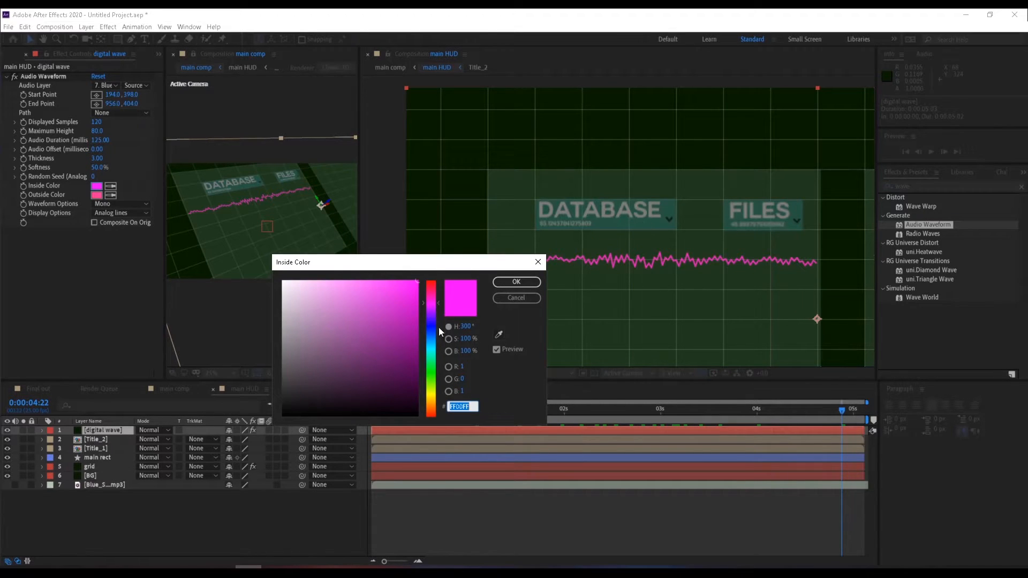
left_click_drag(432, 355, 433, 344)
left_click(414, 325)
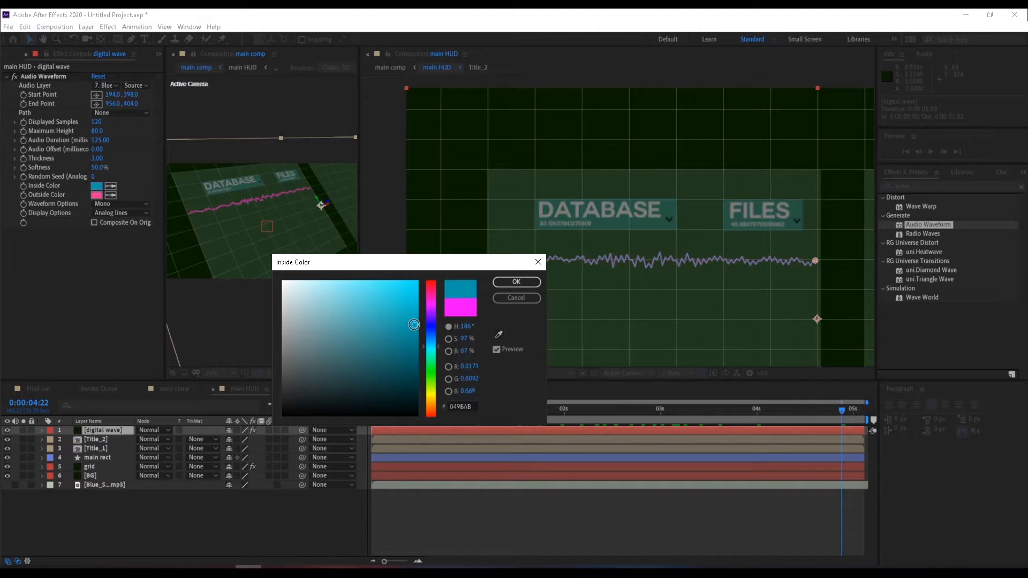
left_click(527, 282)
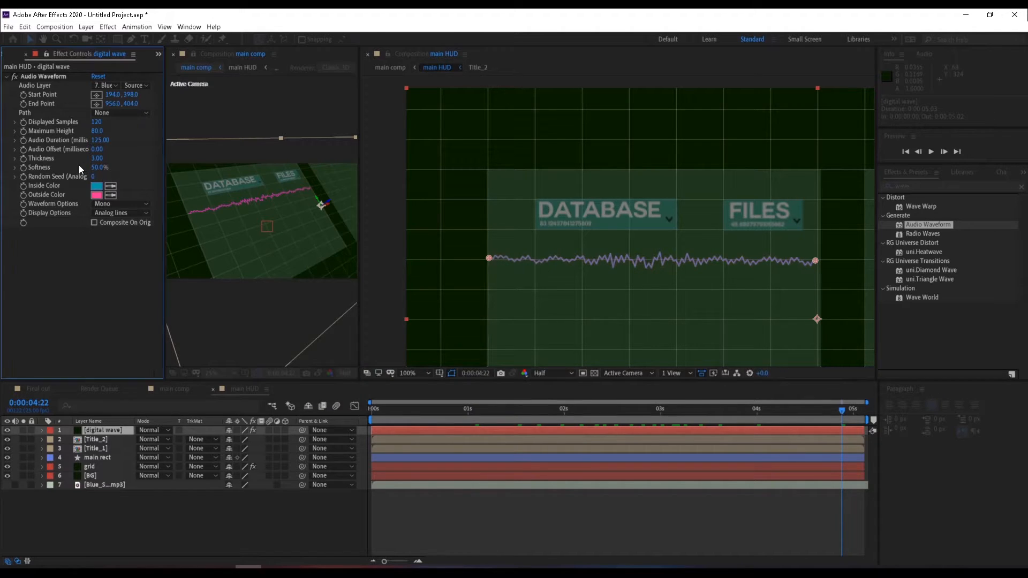
Step: Change the Audio Waveform's Outside Color to a very dark green
left_click(96, 197)
left_click(431, 365)
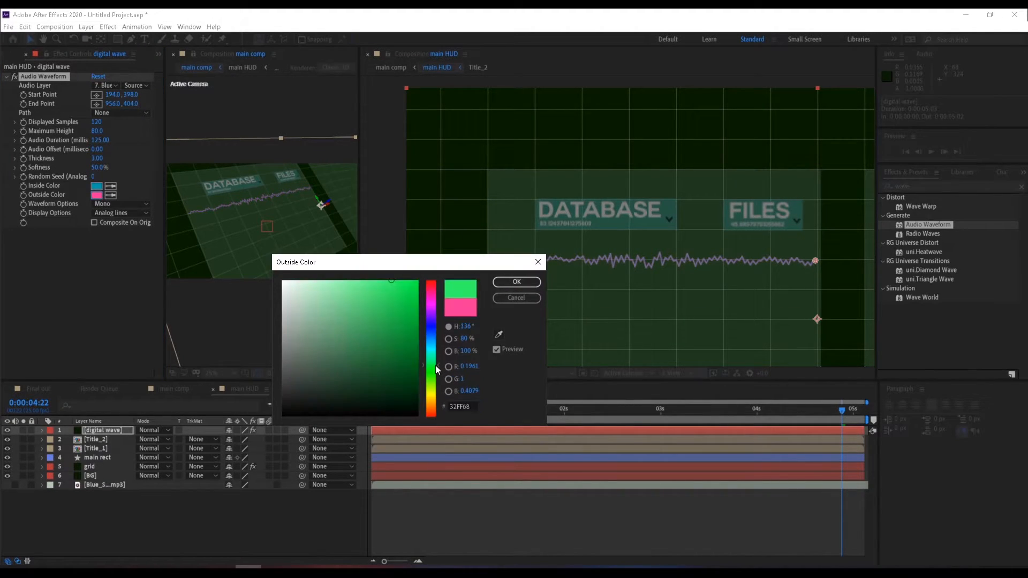
left_click_drag(416, 356, 459, 419)
left_click(506, 281)
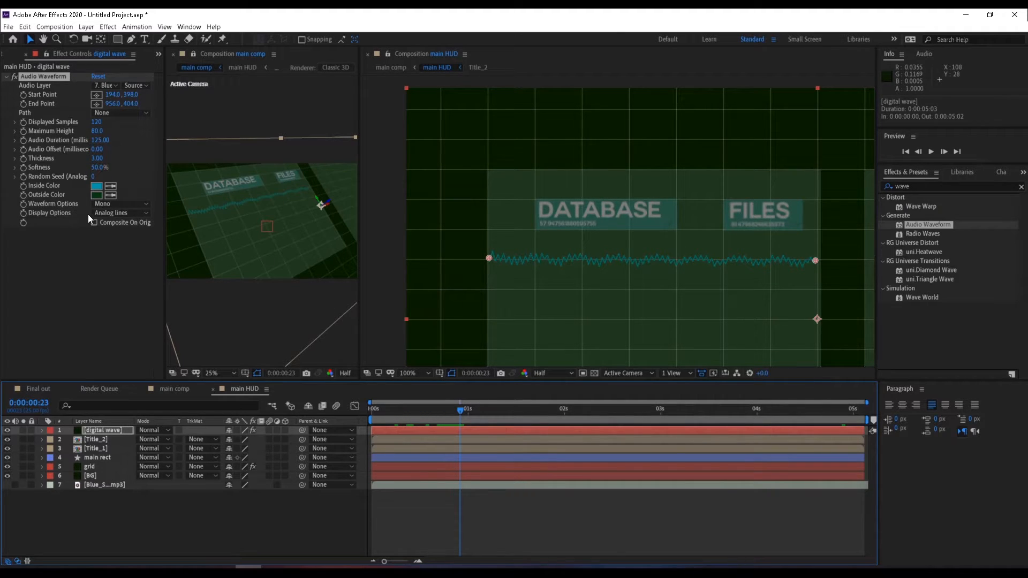
Step: Try the Digital display option on the waveform and inspect it up close while scrubbing to 0:00:01:17
left_click(107, 213)
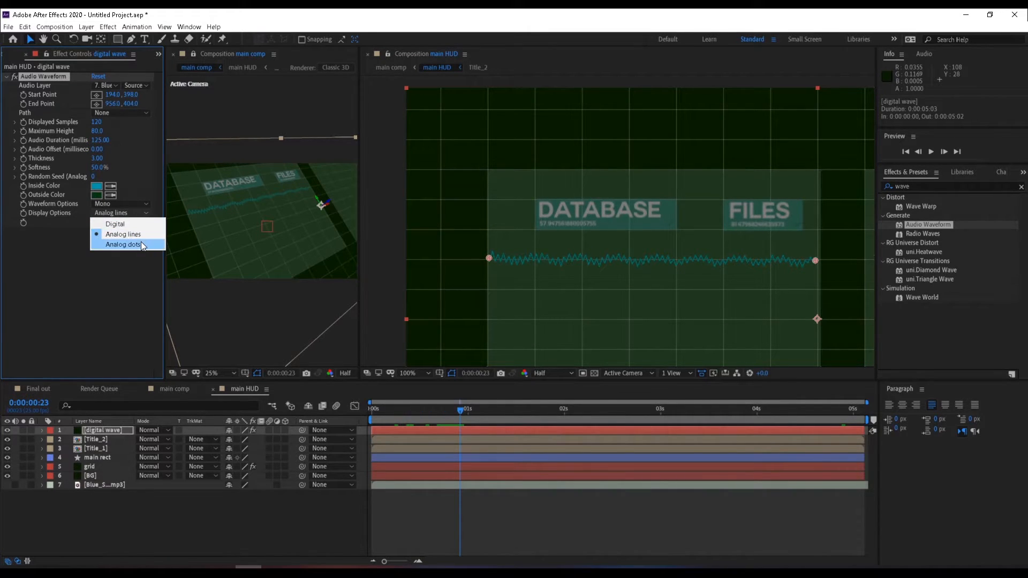
left_click(140, 226)
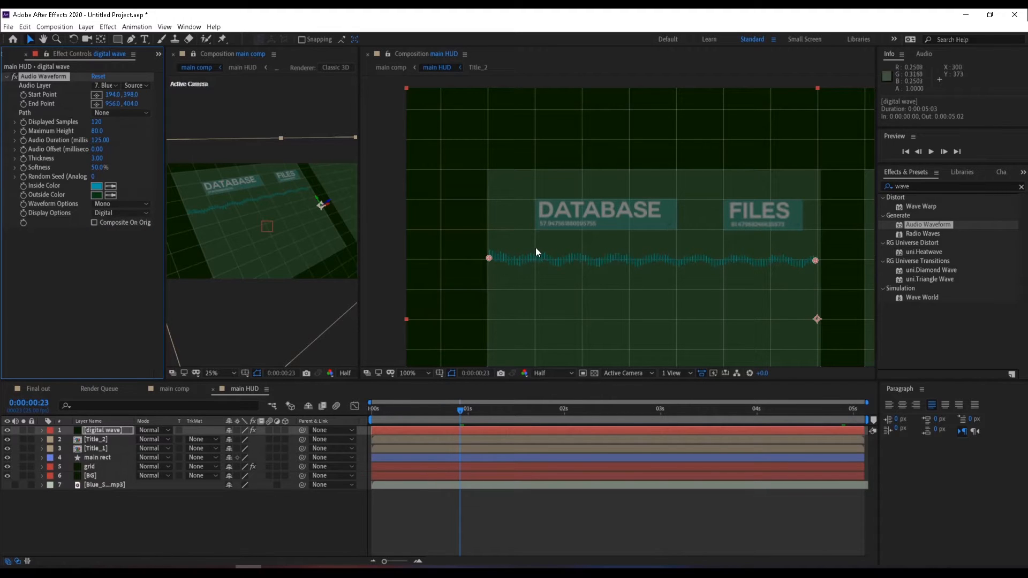
key("period")
left_click_drag(509, 288, 619, 277)
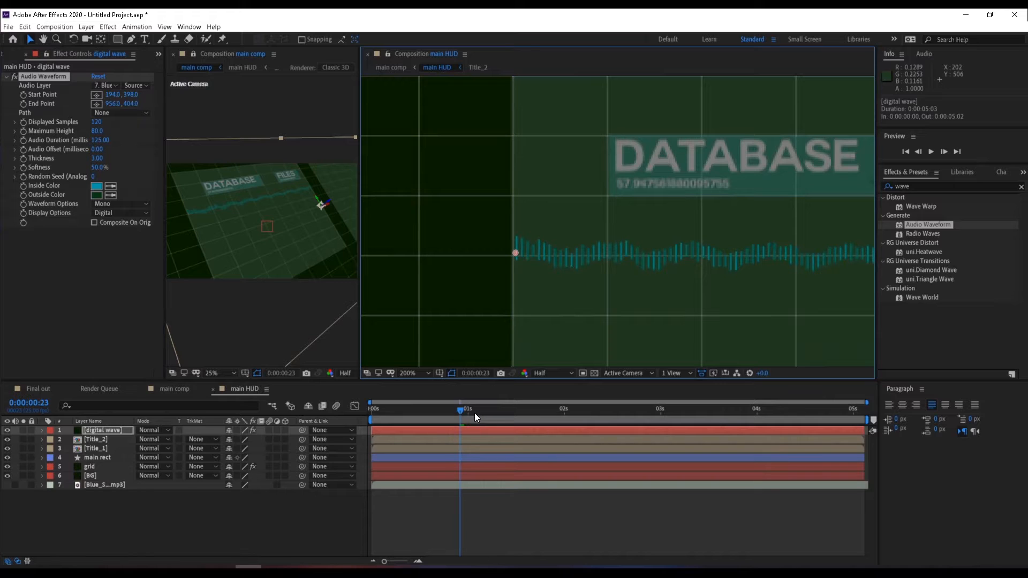
left_click_drag(474, 413, 535, 411)
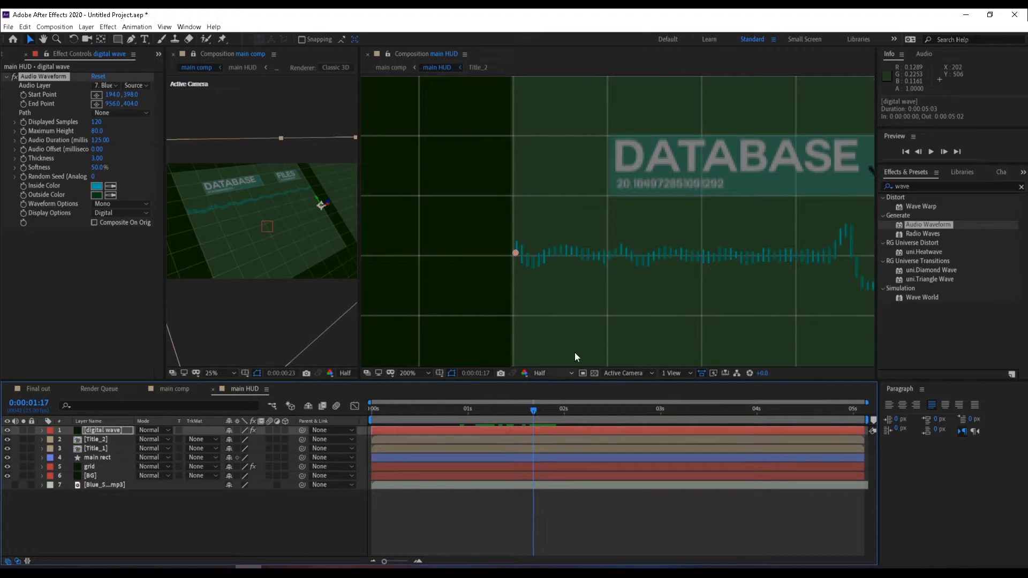
scroll(682, 238, "down", 1)
left_click_drag(654, 246, 564, 249)
key("v")
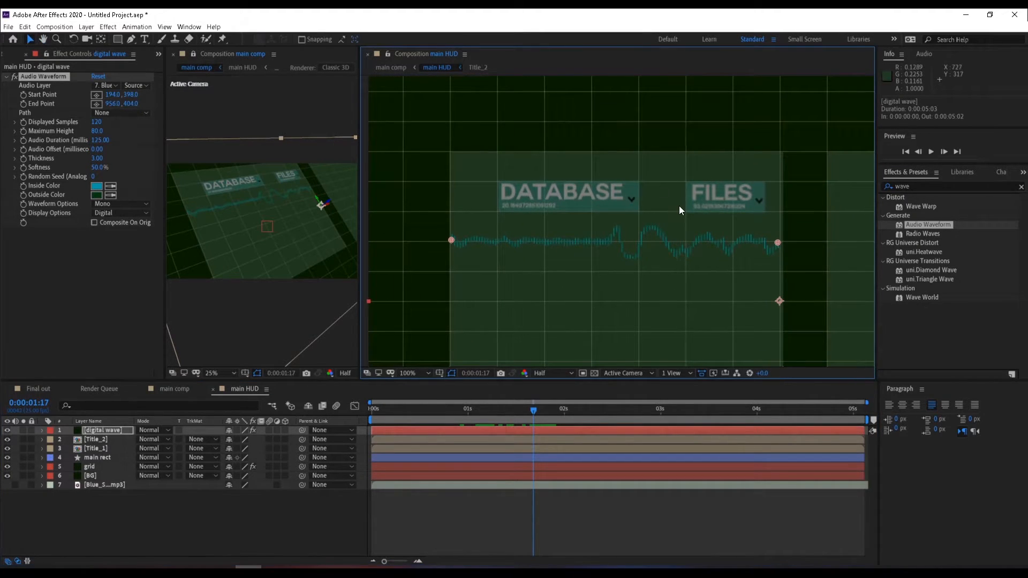
Step: Try the Analog lines and Analog dots display options on the waveform, scrubbing through the animation with each
left_click(115, 213)
left_click(113, 235)
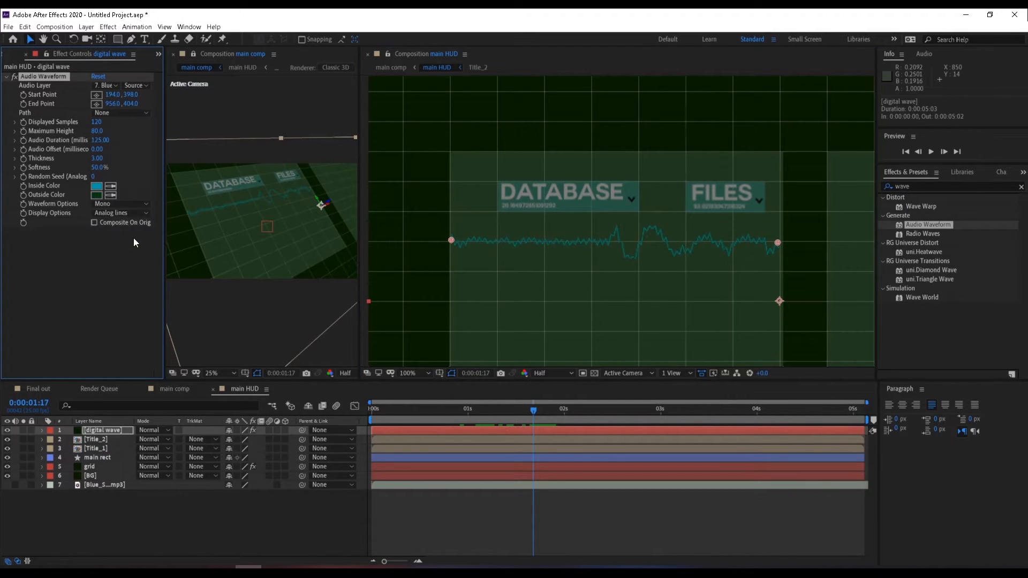
left_click_drag(442, 409, 509, 405)
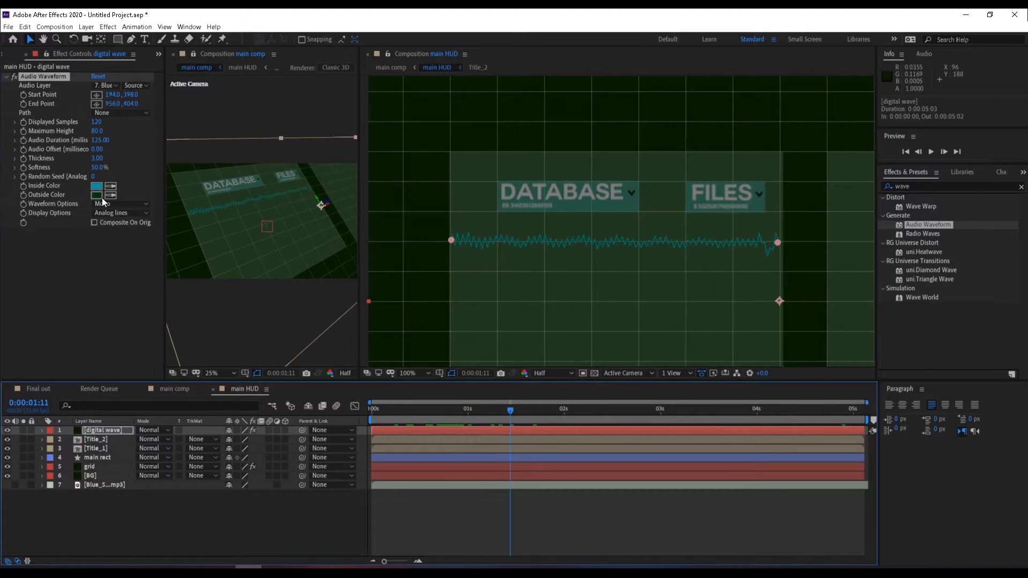
left_click(115, 213)
left_click(120, 243)
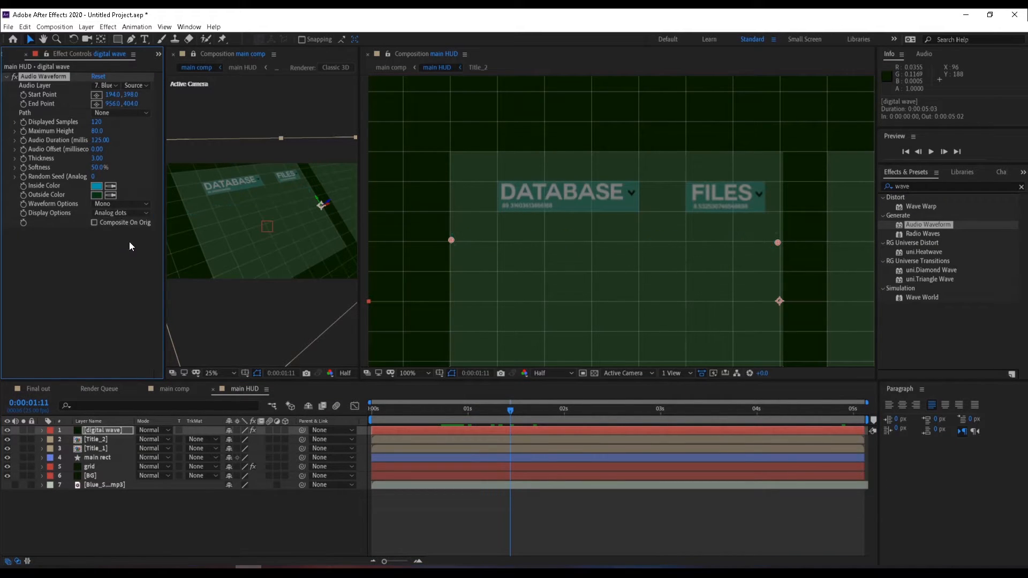
left_click_drag(506, 409, 587, 401)
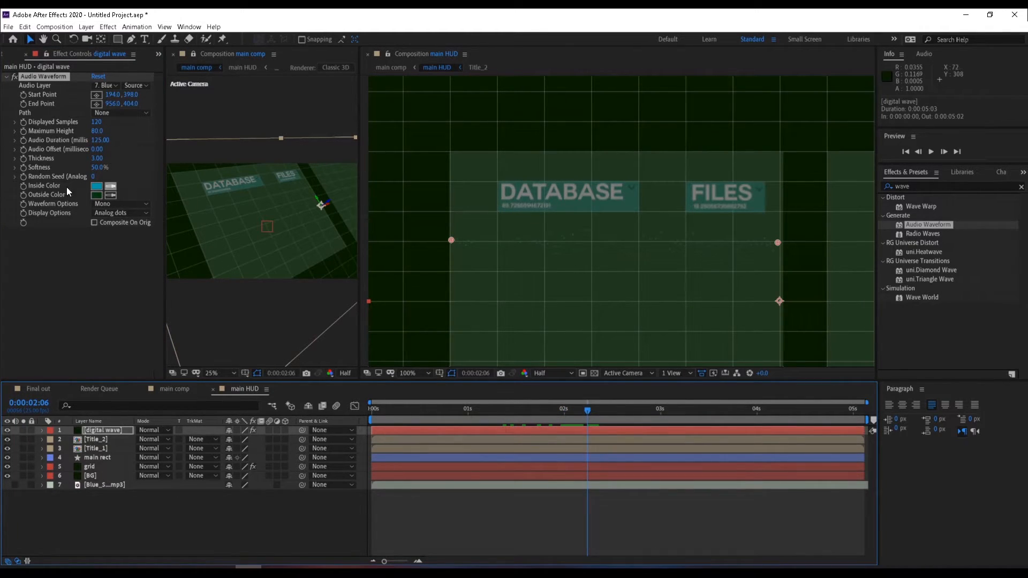
Step: Keep the Waveform Options on Mono and set the waveform's Display Options to Digital
left_click(118, 204)
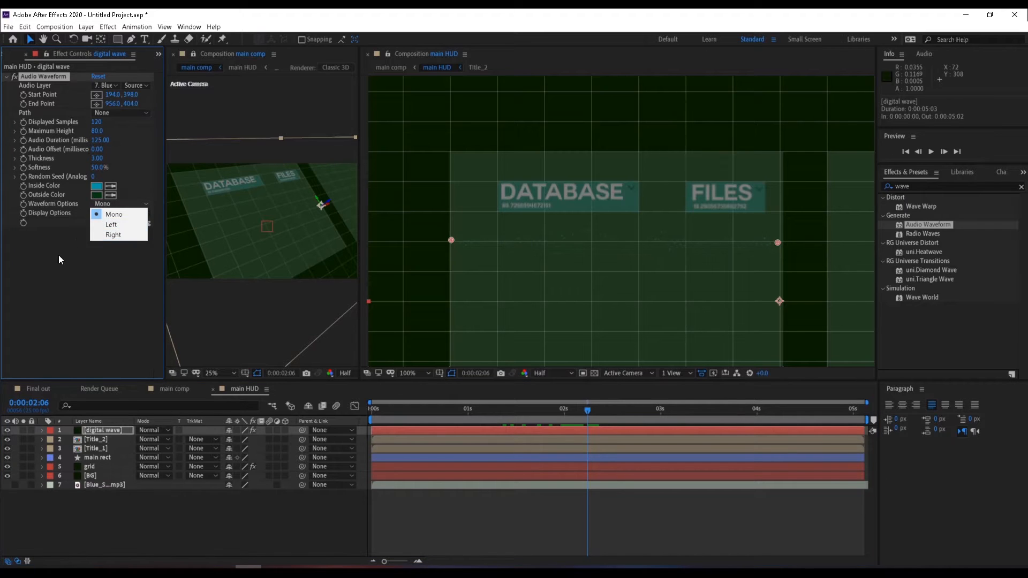
left_click(59, 252)
left_click(129, 205)
left_click(64, 258)
left_click(117, 213)
left_click(127, 223)
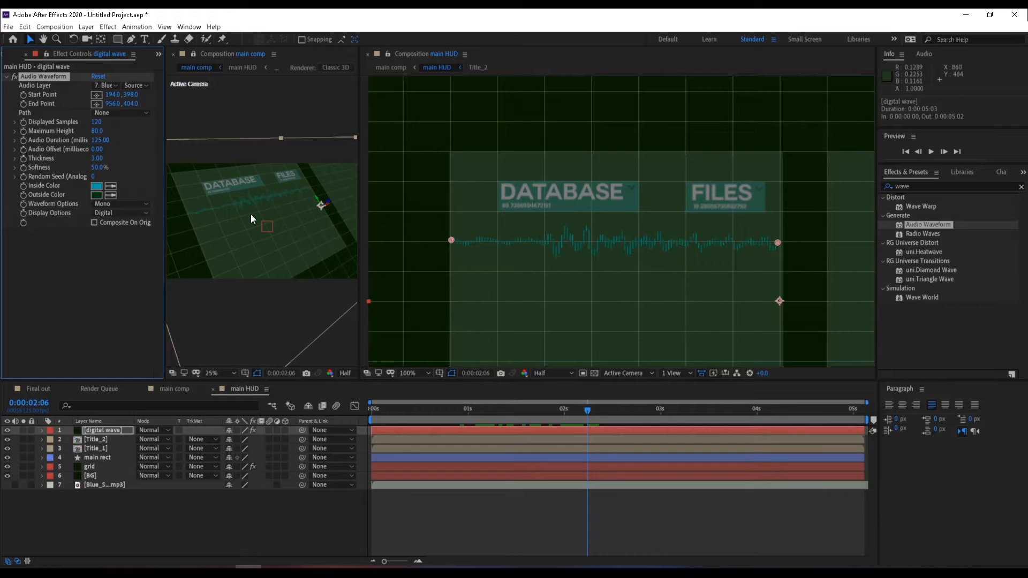
Step: Inset the waveform's start point to 207, 400 and end point to 948, 402, and scrub to 0:00:02:24
left_click_drag(451, 240, 457, 241)
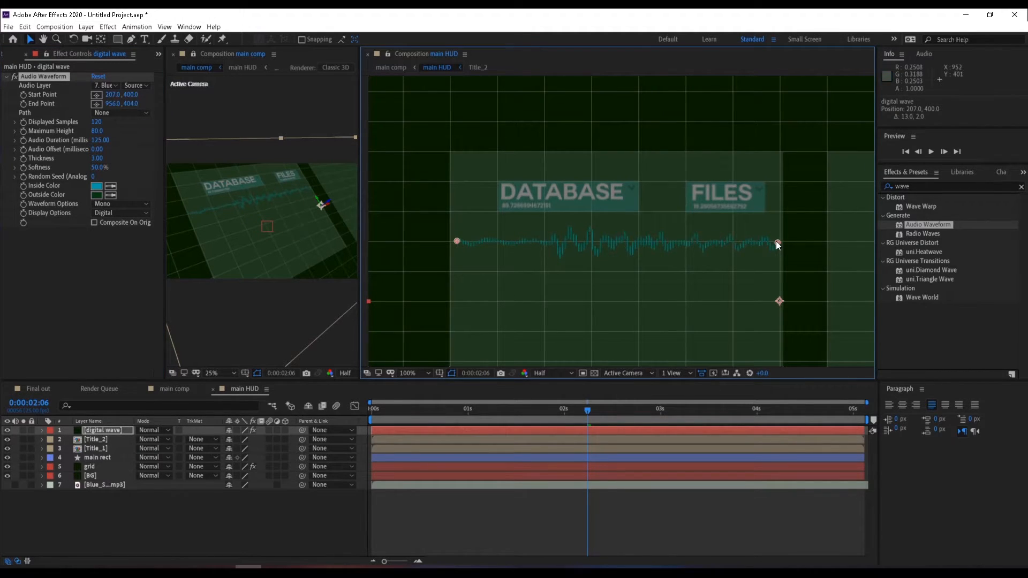
left_click_drag(776, 241, 773, 240)
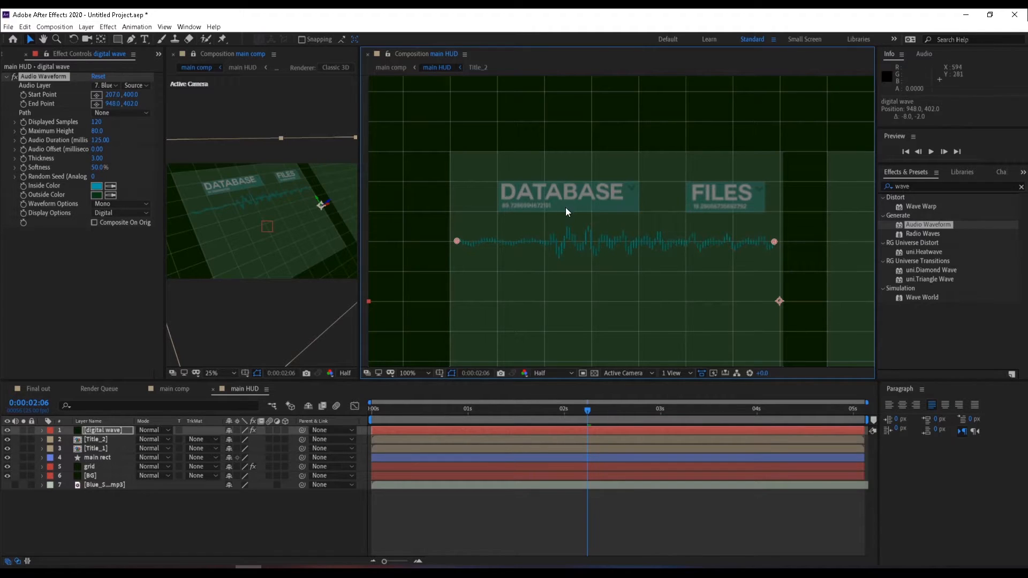
left_click_drag(394, 409, 656, 401)
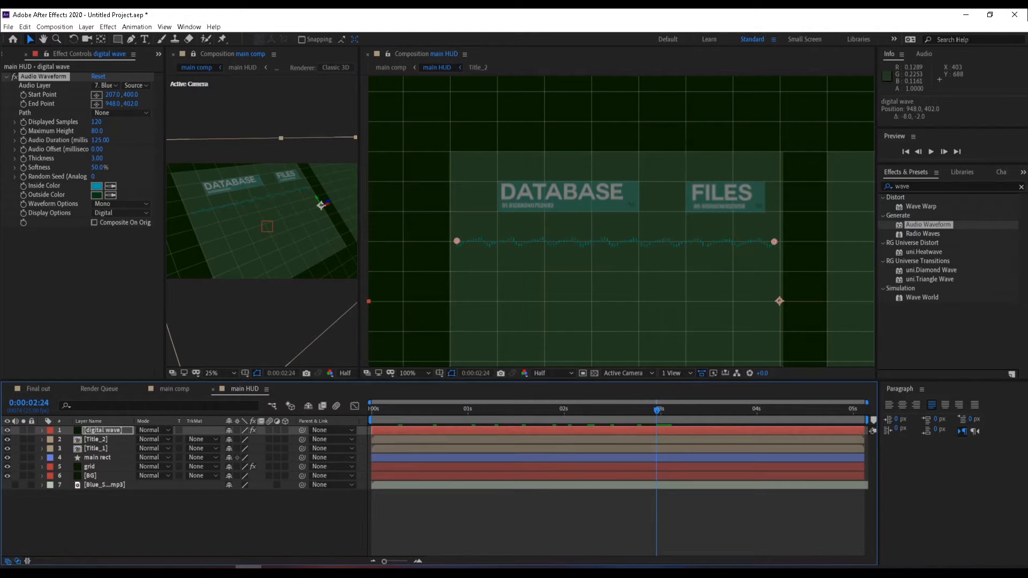
Step: Scrub through the Final out reference comp to examine the remaining HUD elements
left_click(39, 386)
left_click_drag(478, 408, 627, 414)
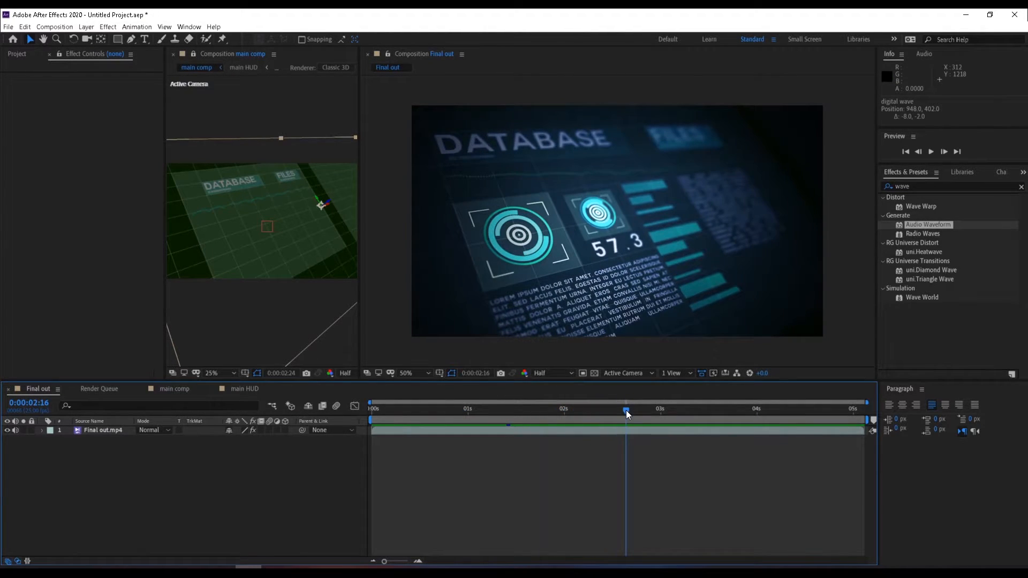
left_click(417, 409)
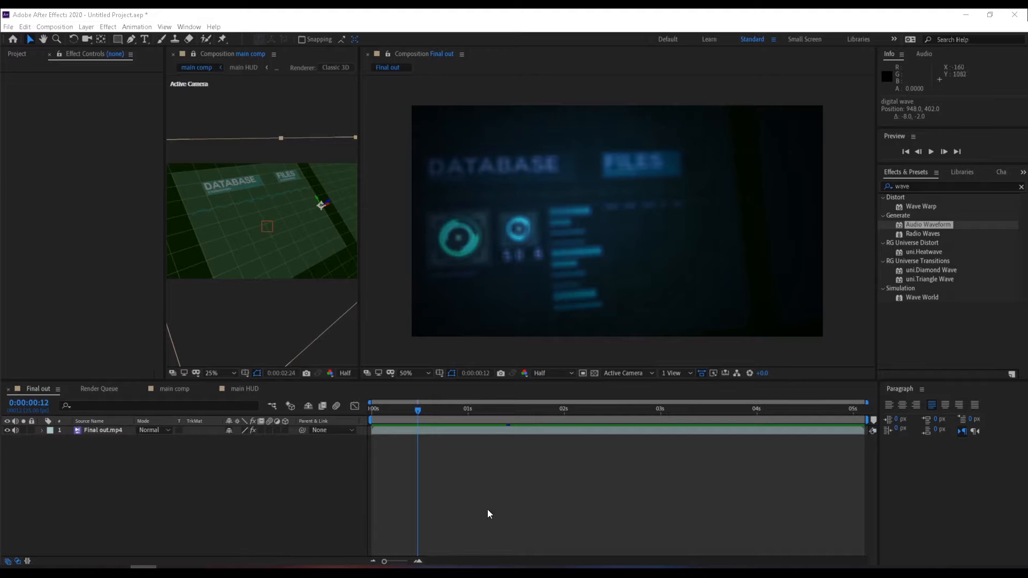
Step: Add a lorem ipsum paragraph text box in Couture Bold, 14 px, below FILES in the main HUD comp
left_click(249, 388)
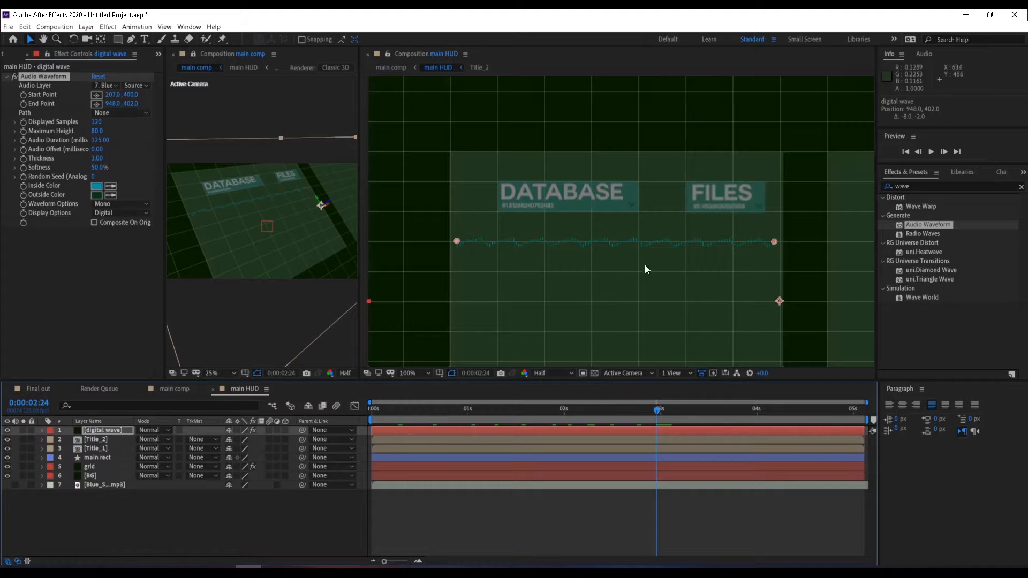
left_click_drag(643, 257, 591, 237)
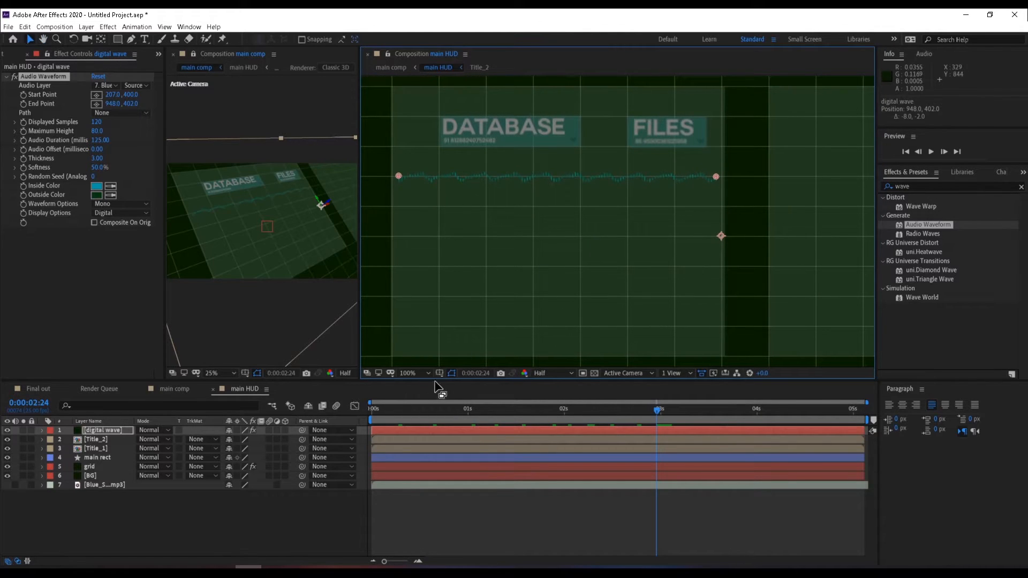
left_click(236, 540)
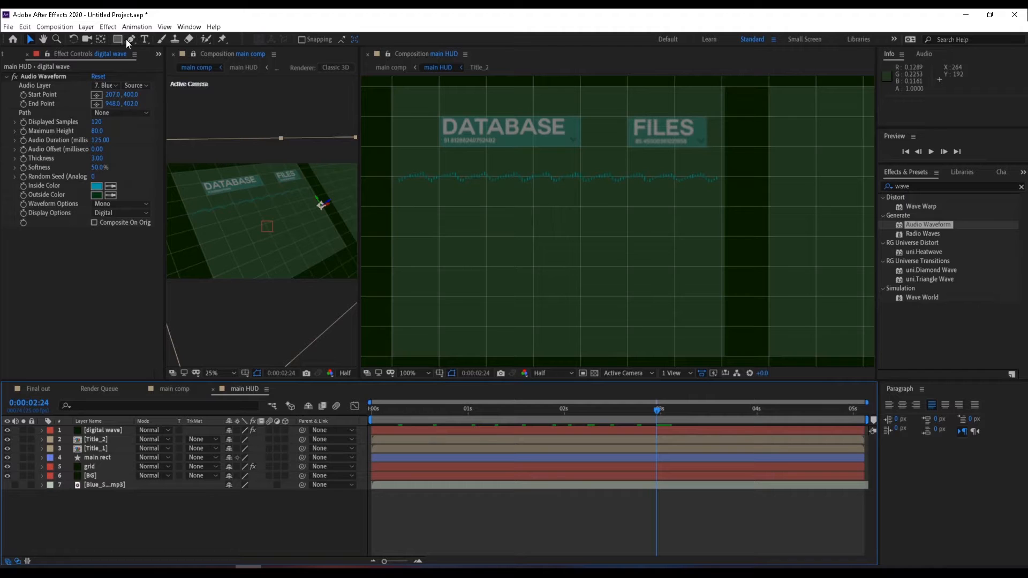
left_click(144, 39)
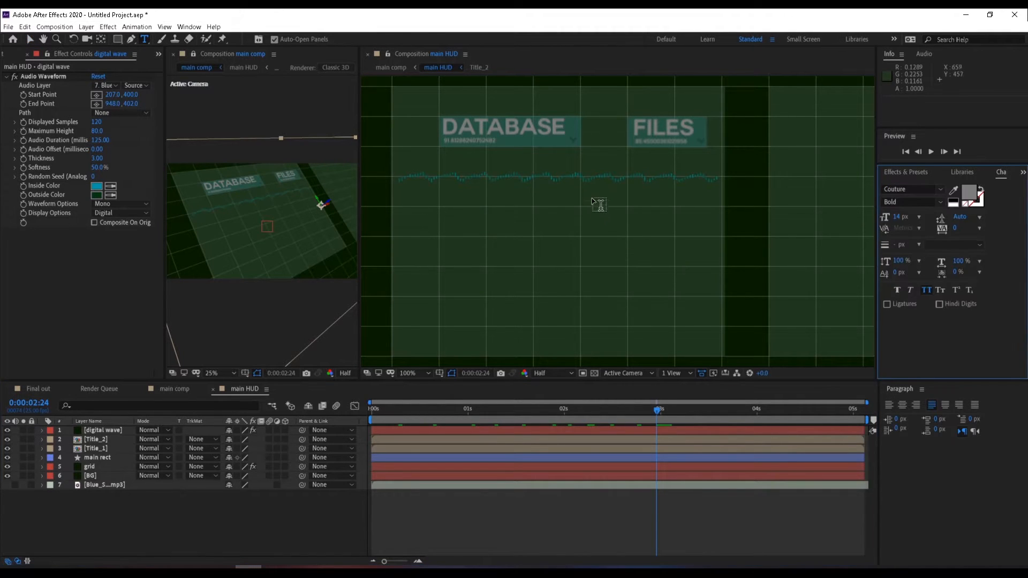
left_click_drag(582, 190, 720, 343)
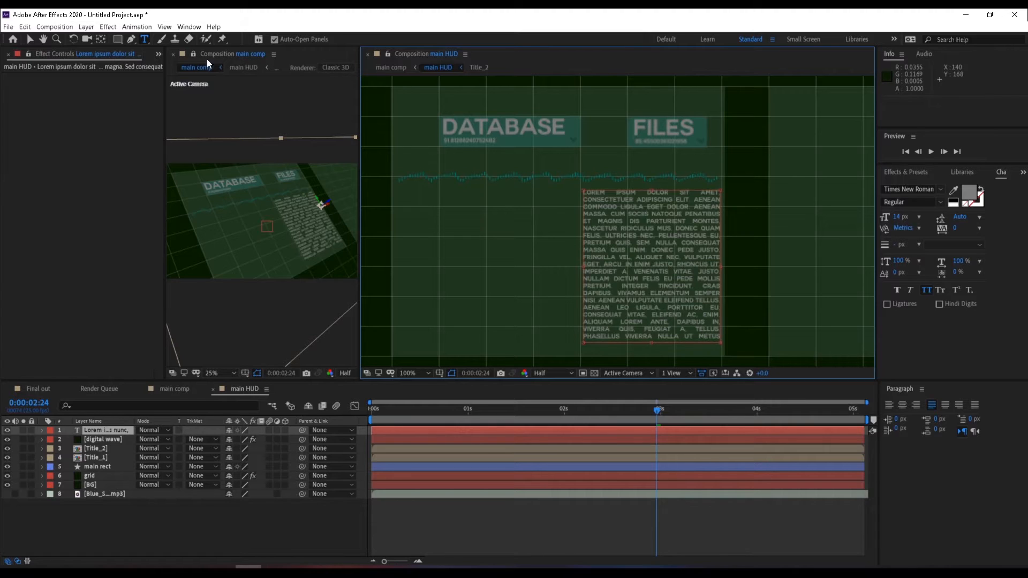
Step: Delete the excess words near the end of the lorem ipsum paragraph so it closes with "augue velit cursus nunc" inside its box
left_click(28, 41)
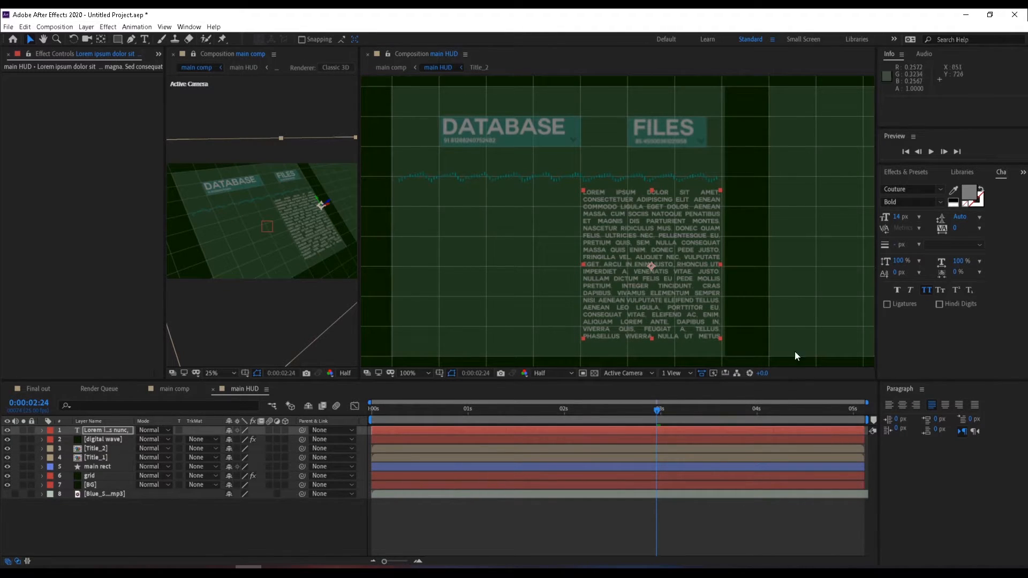
left_click(944, 407)
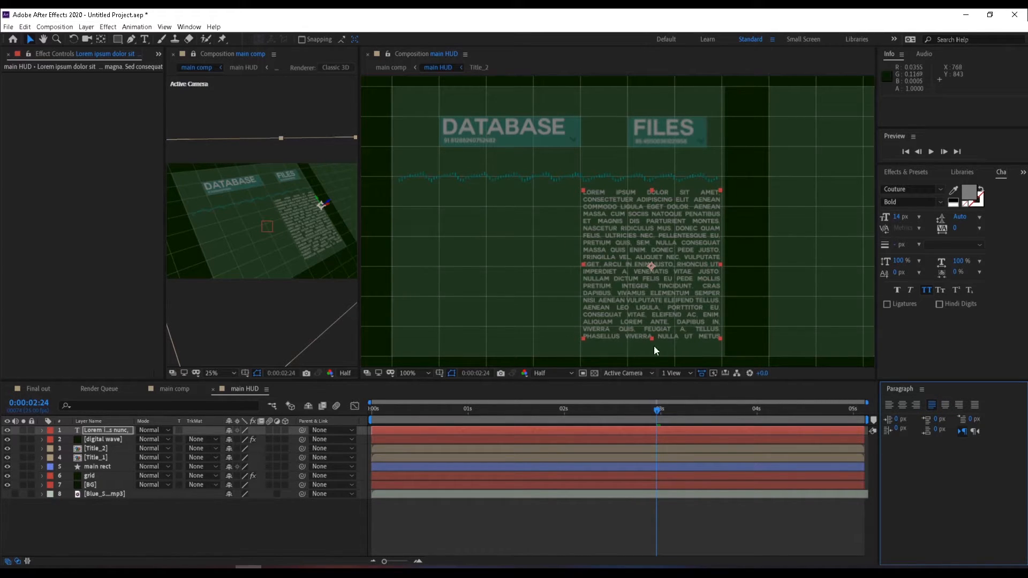
double_click(693, 316)
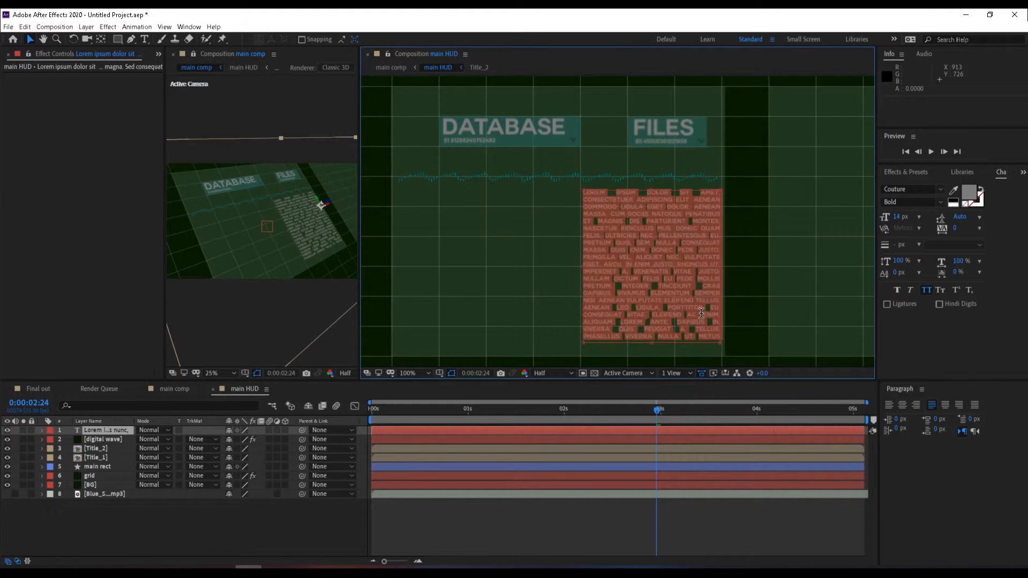
left_click(727, 343)
left_click_drag(727, 344, 736, 360)
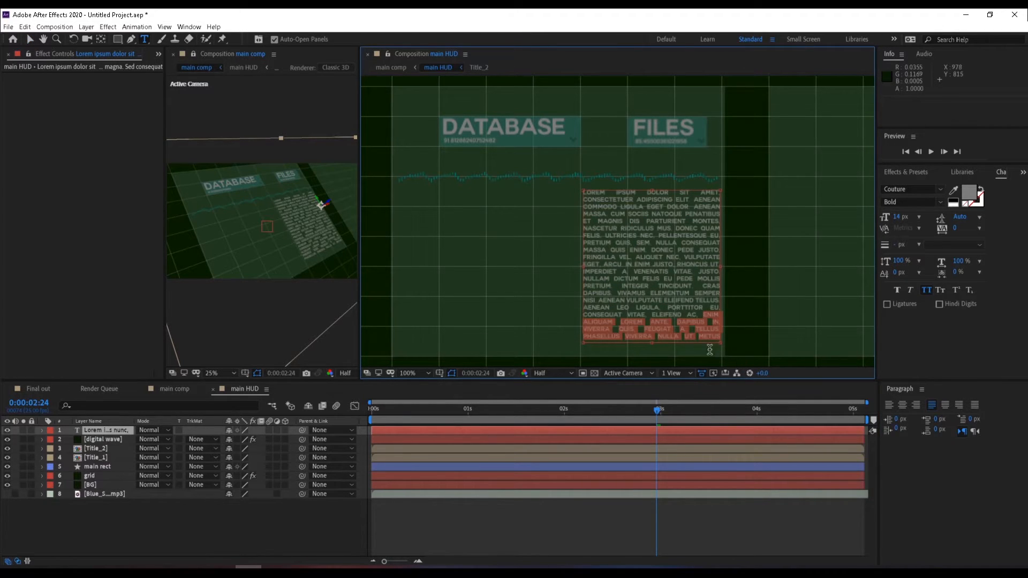
left_click(708, 321)
left_click_drag(705, 316, 760, 386)
key("Delete")
left_click_drag(698, 314, 696, 330)
left_click_drag(692, 316, 743, 450)
key("Delete")
key("Delete")
key("Delete")
left_click_drag(708, 316, 448, 512)
left_click(448, 512)
key("v")
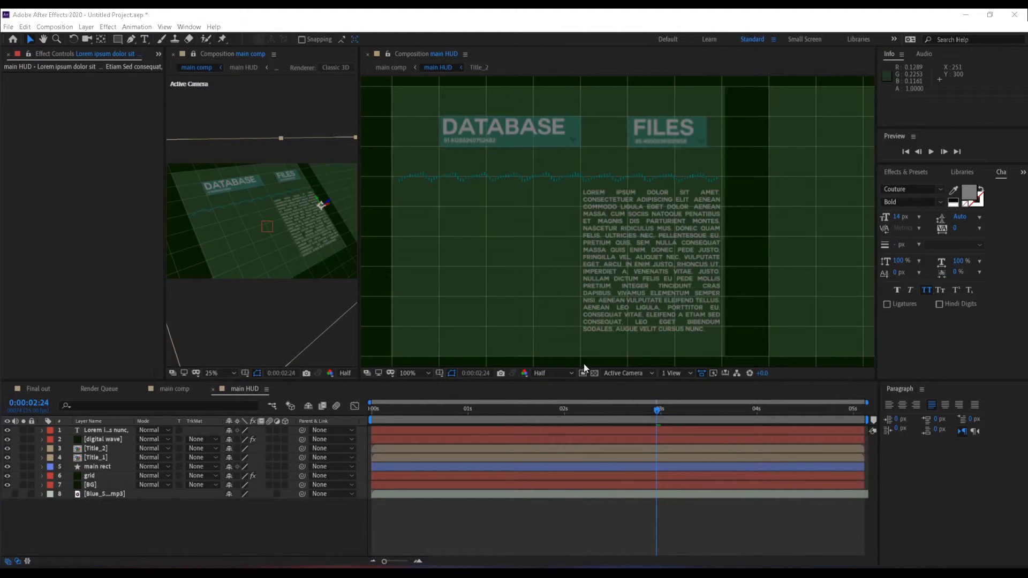
Step: Scrub to 0:00:01:00 and rename the lorem ipsum text layer as files details
left_click(397, 415)
left_click_drag(370, 415, 466, 416)
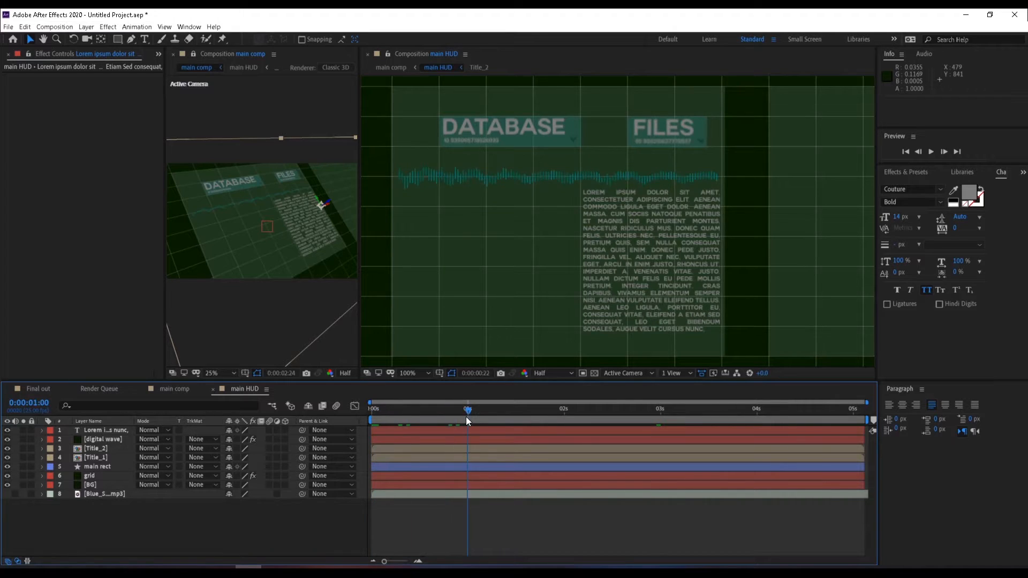
left_click(92, 430)
key("Return")
type("m")
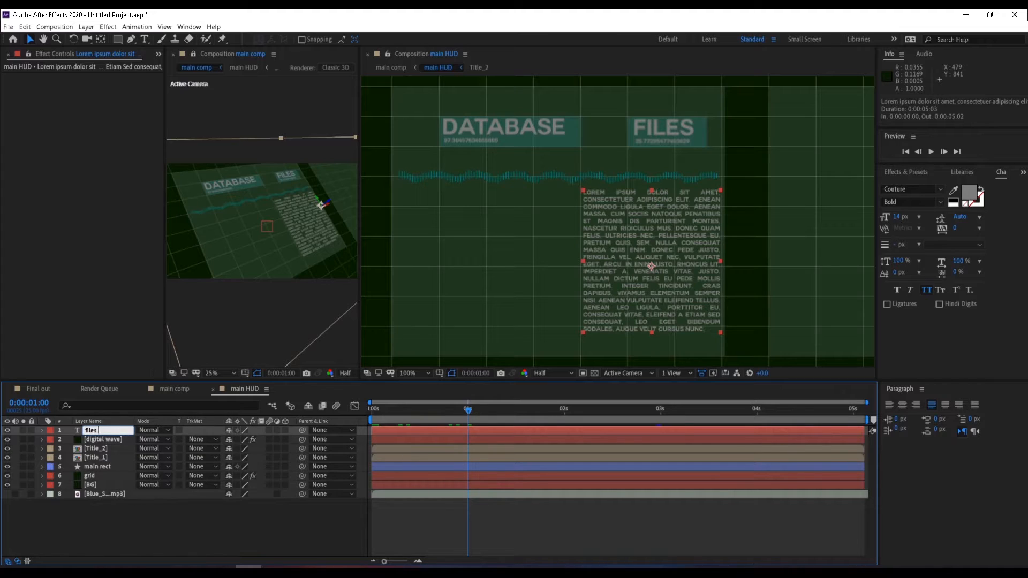
type("iles details")
key("Return")
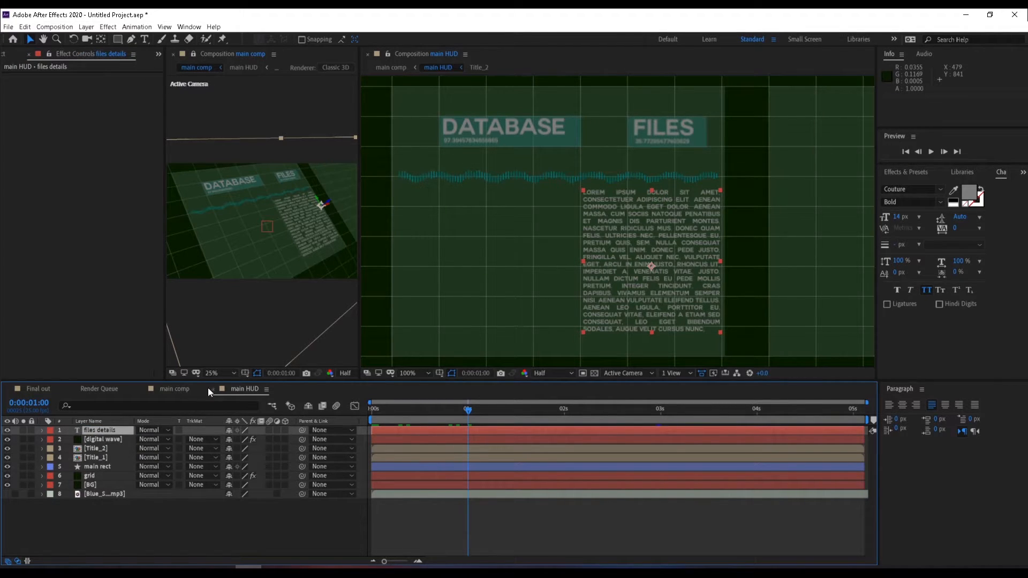
Step: Apply the Typewriter animation preset to the files details layer at 0:00:00:00 and scrub to 0:00:01:10
left_click(908, 171)
key("ctrl+f")
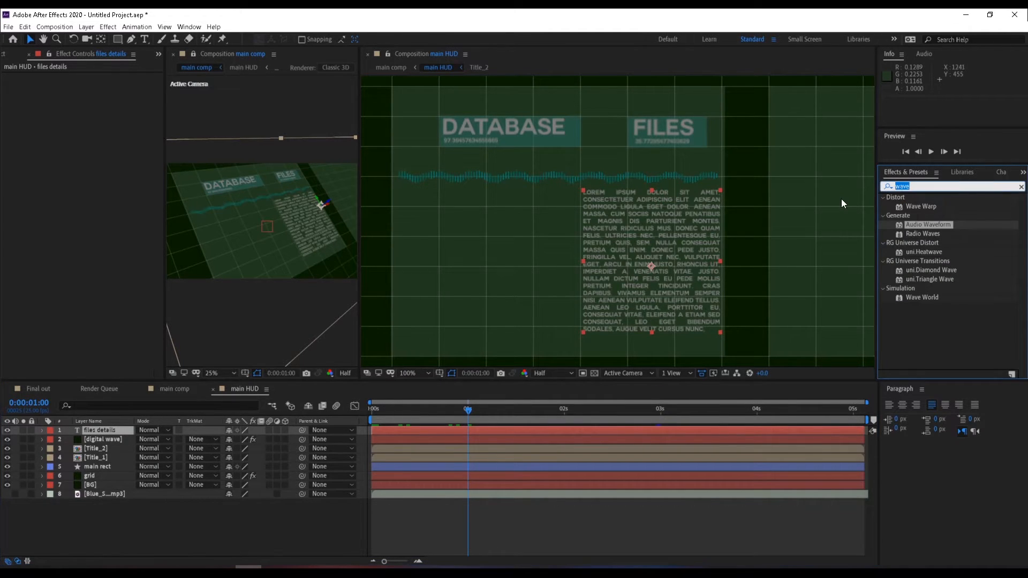
type("type")
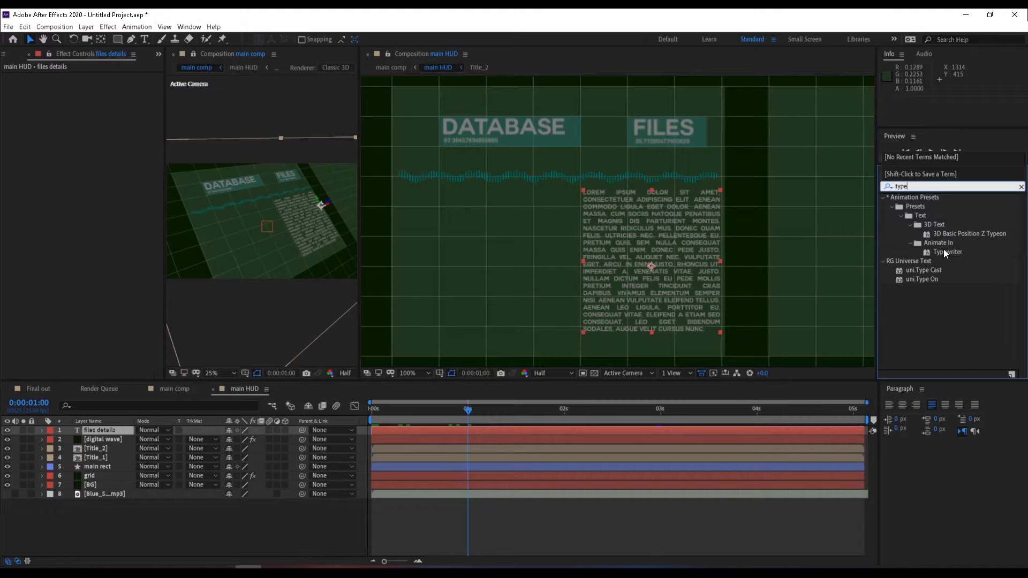
left_click_drag(466, 411, 361, 417)
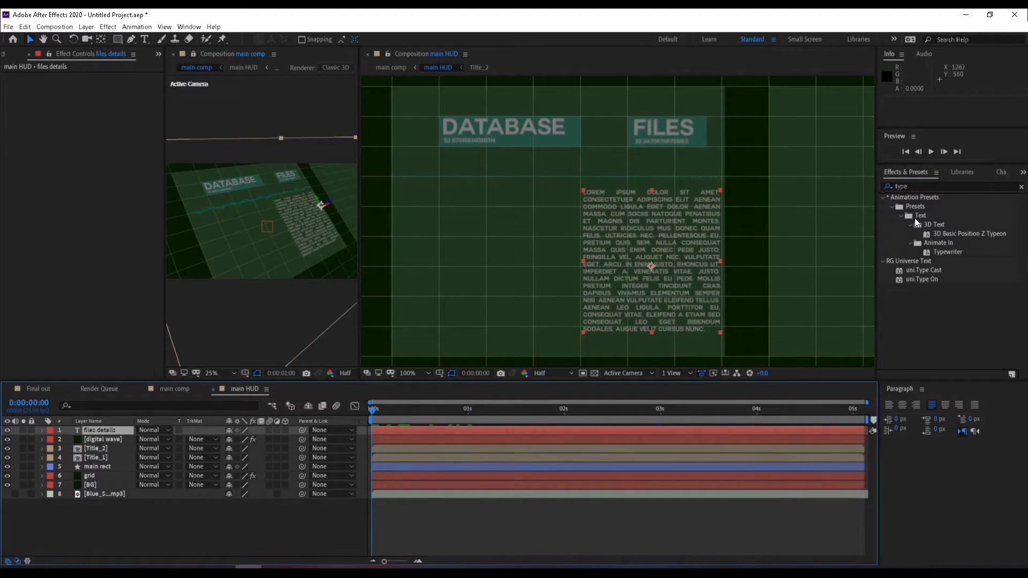
left_click_drag(951, 253, 506, 416)
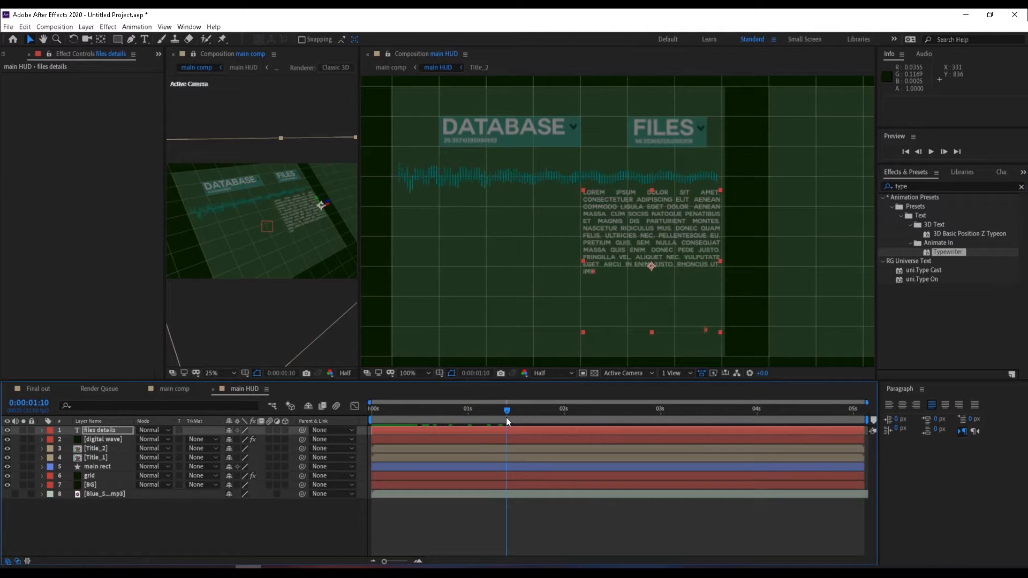
Step: Slow down the typing by moving both end keyframes of the files details Range Selector Start to 0:00:03:24
key("u")
left_click_drag(557, 439, 624, 470)
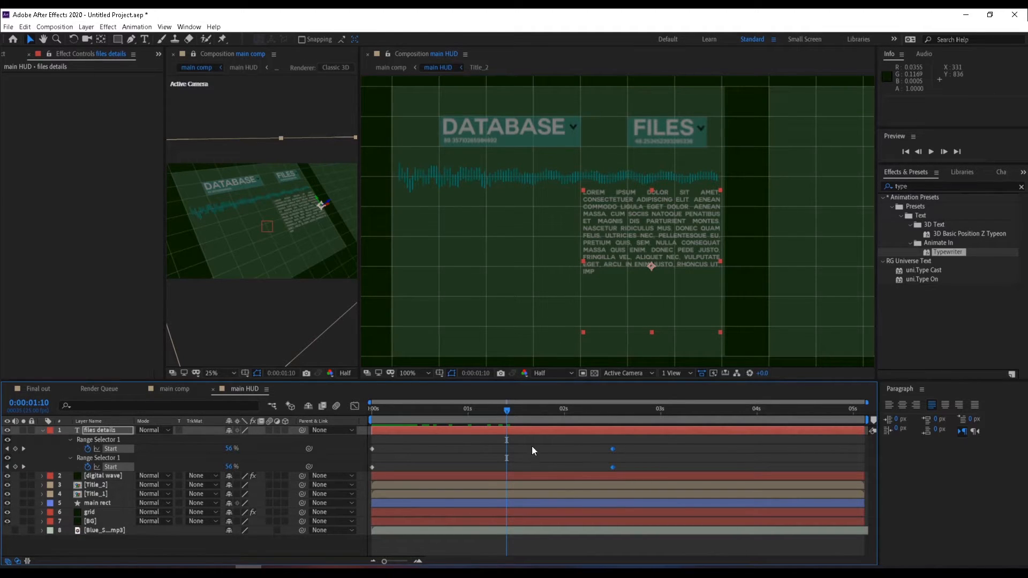
left_click_drag(381, 414, 573, 442)
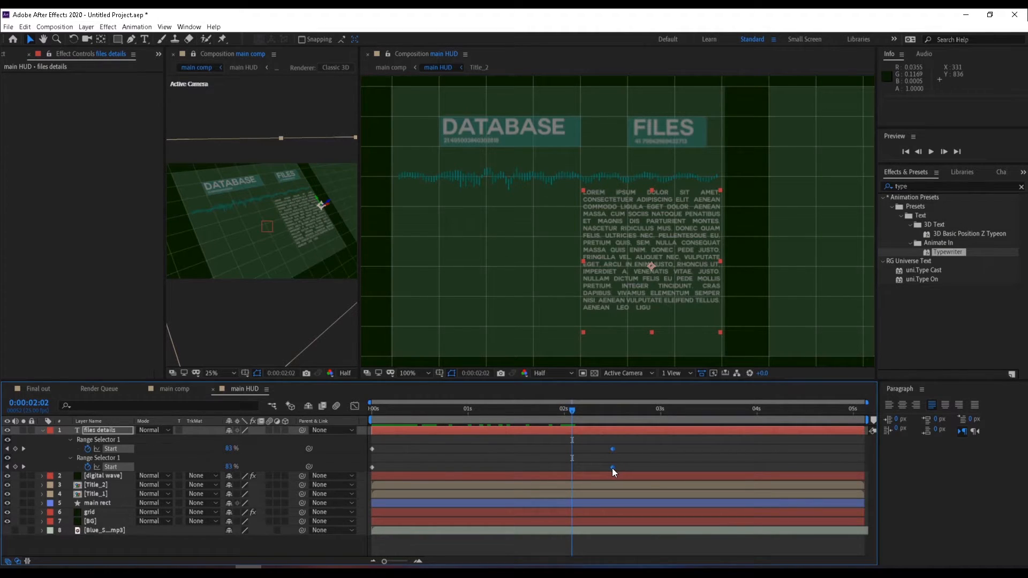
left_click_drag(612, 468, 752, 470)
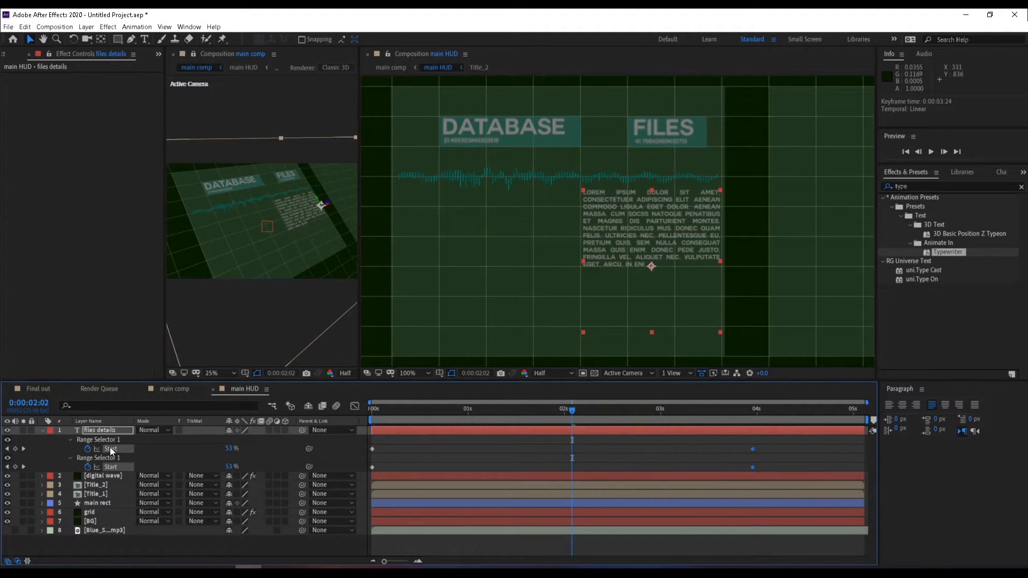
left_click(43, 430)
left_click(716, 546)
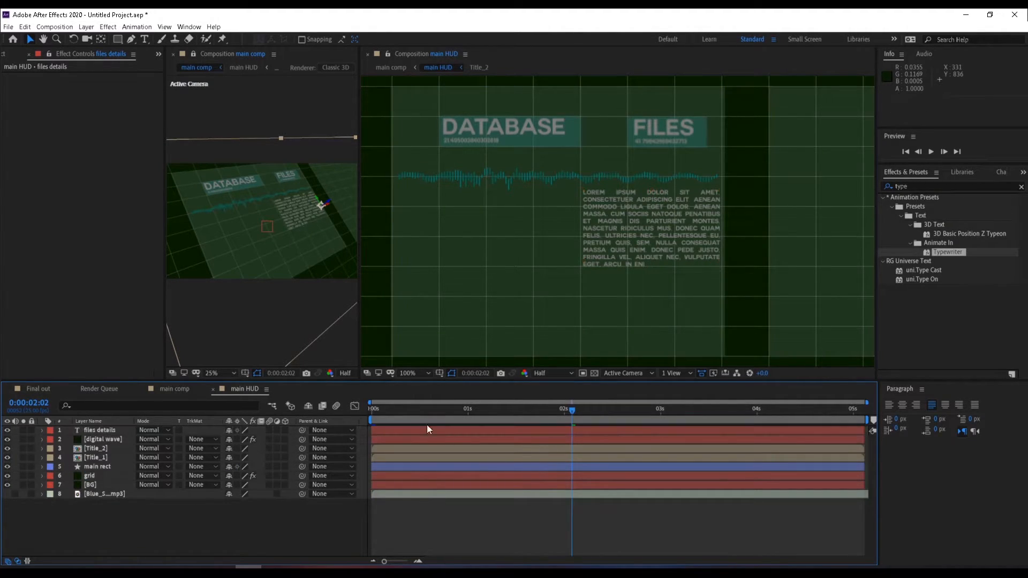
Step: Scrub through main HUD up to 0:00:03:20 to examine the pace of the paragraph's typing animation
left_click_drag(384, 408, 416, 430)
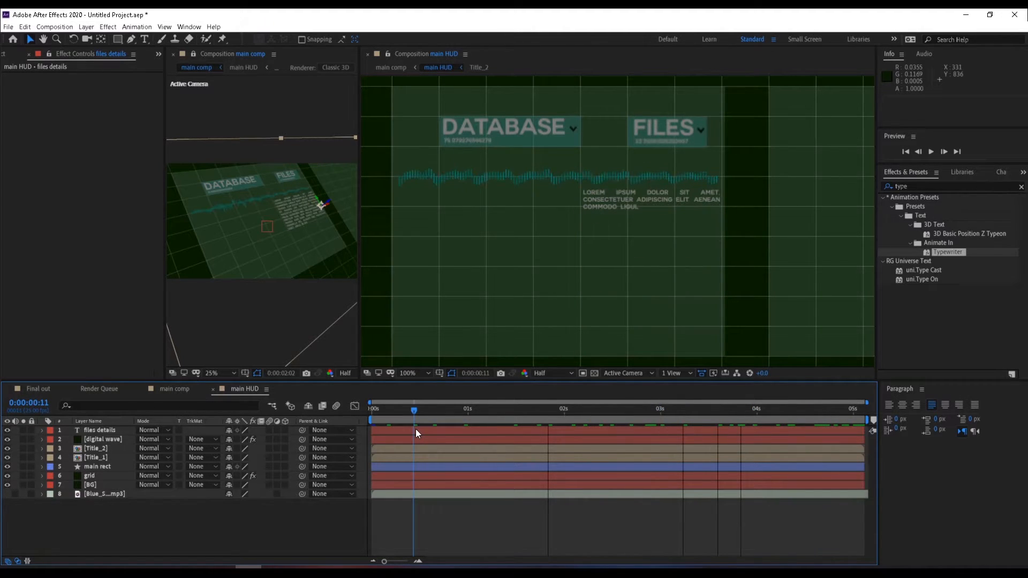
left_click(461, 413)
left_click(497, 413)
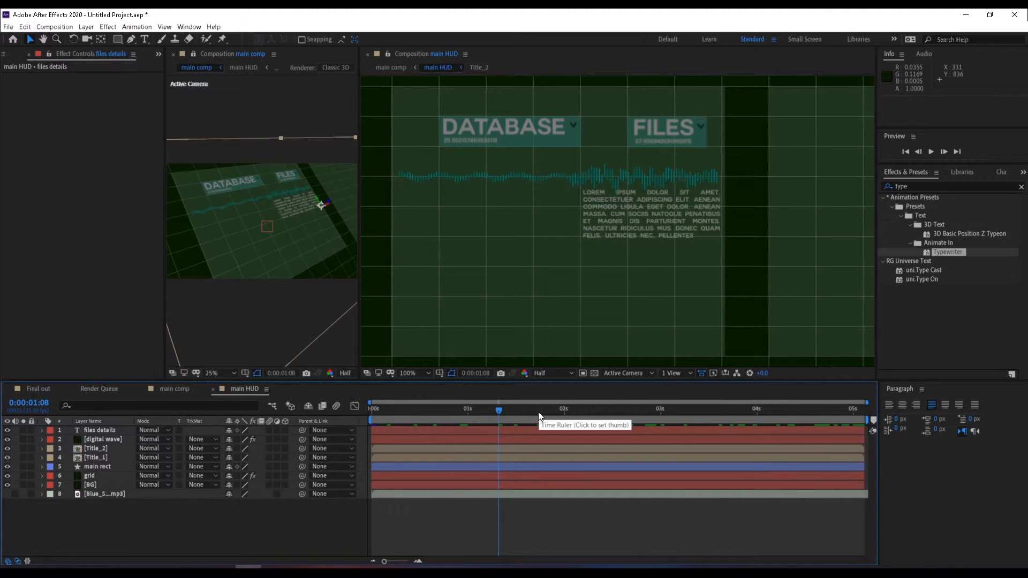
left_click(545, 411)
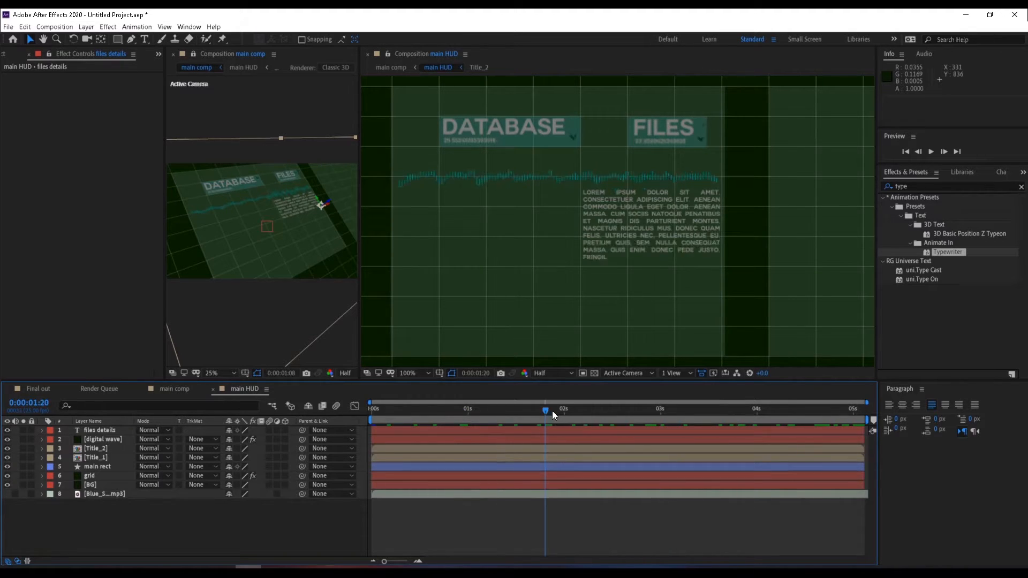
left_click(590, 410)
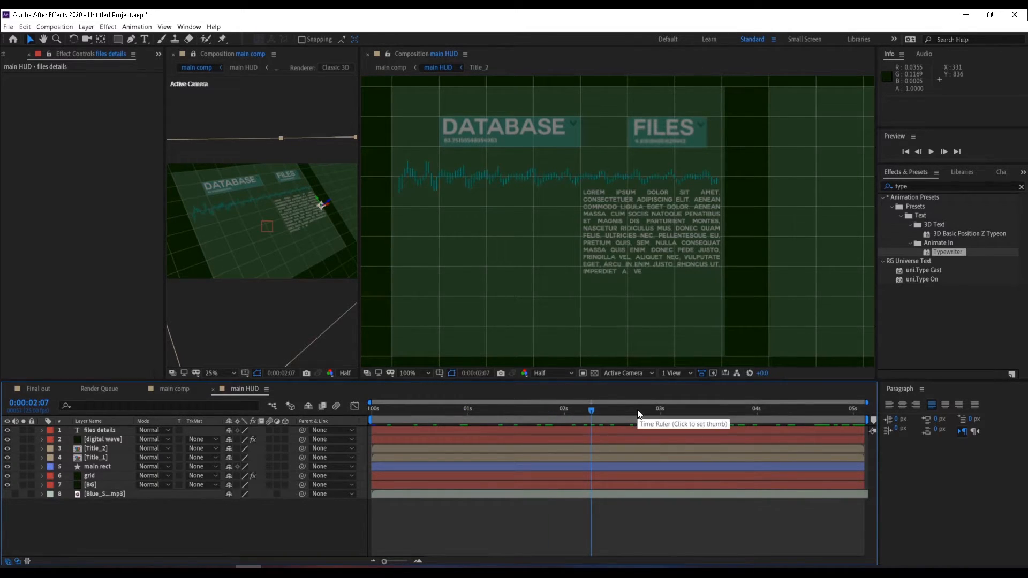
left_click(718, 410)
left_click(737, 406)
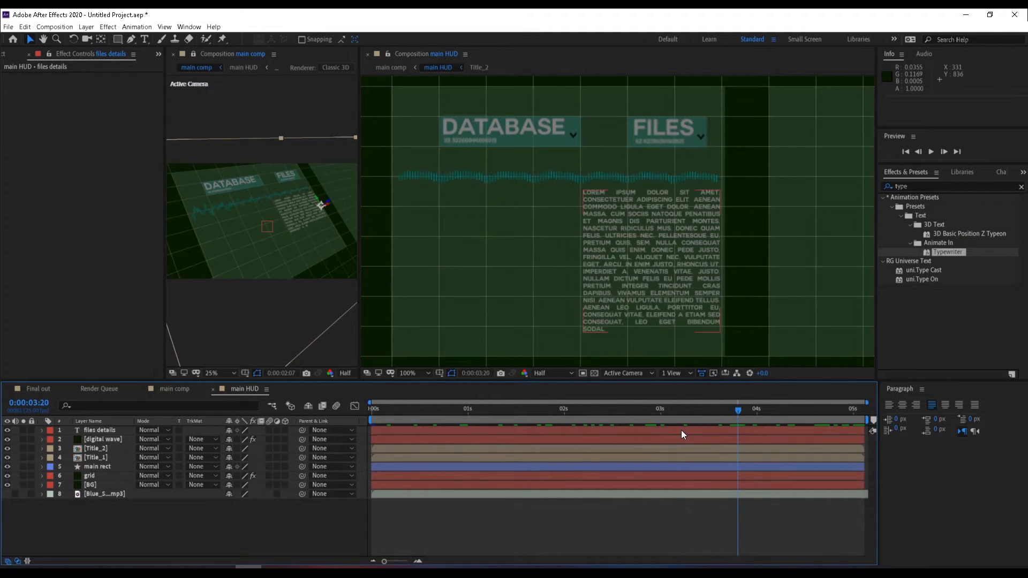
Step: Nudge the files details paragraph slightly downward, away from the digital wave line
left_click(681, 429)
key("Down")
key("Down")
key("shift+Down")
key("shift+Down")
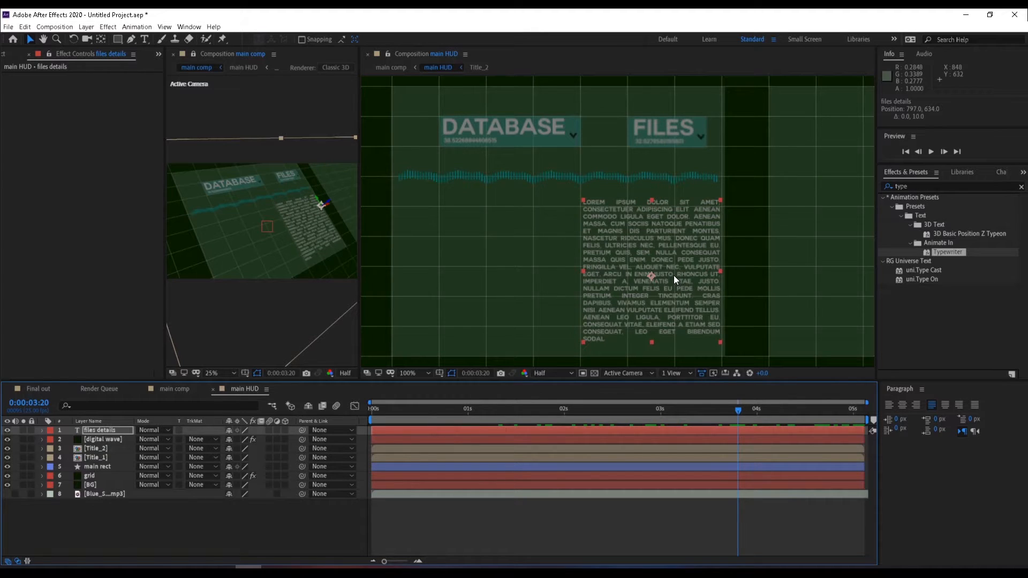
key("shift+Up")
left_click(633, 525)
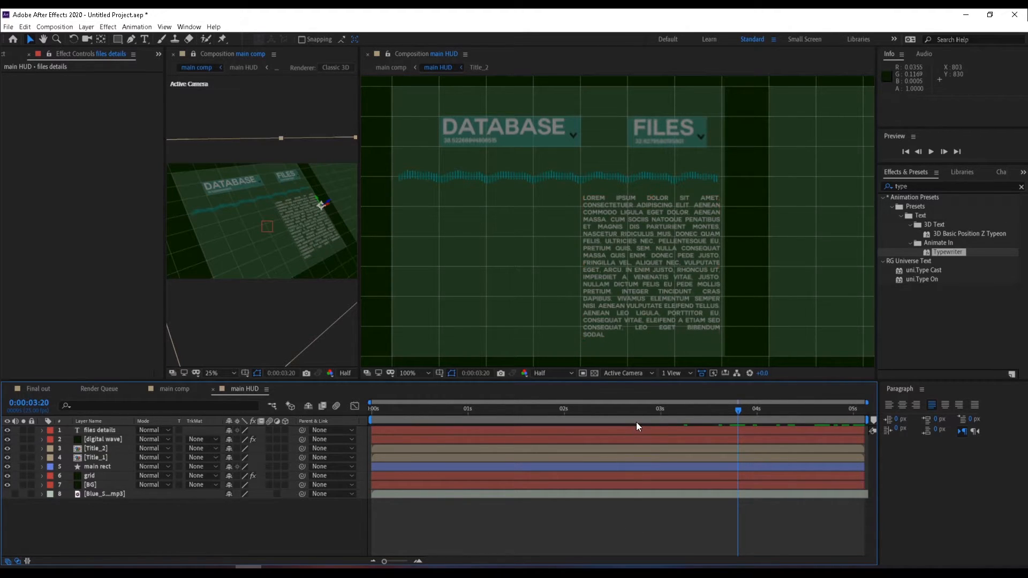
Step: Scrub main HUD to 0:00:04:23 and review the Final out reference comp for the circular elements and remaining HUD parts
left_click_drag(651, 412, 814, 401)
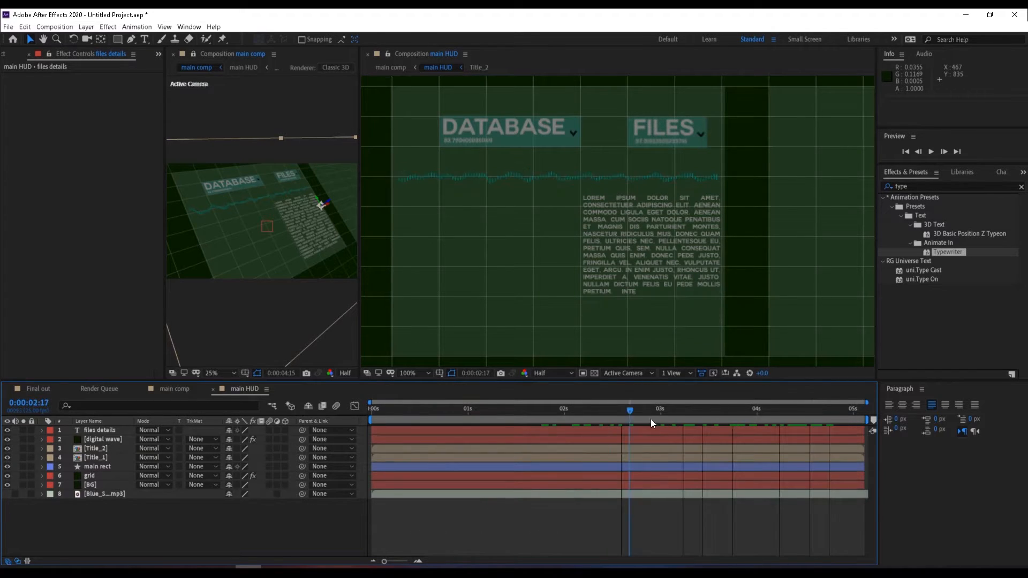
left_click_drag(651, 422, 843, 420)
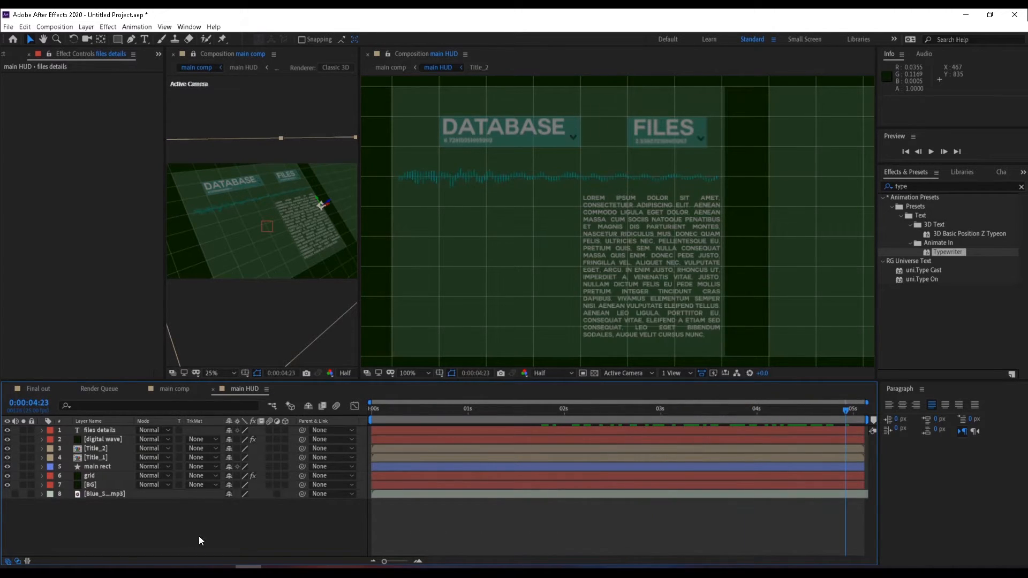
left_click(46, 389)
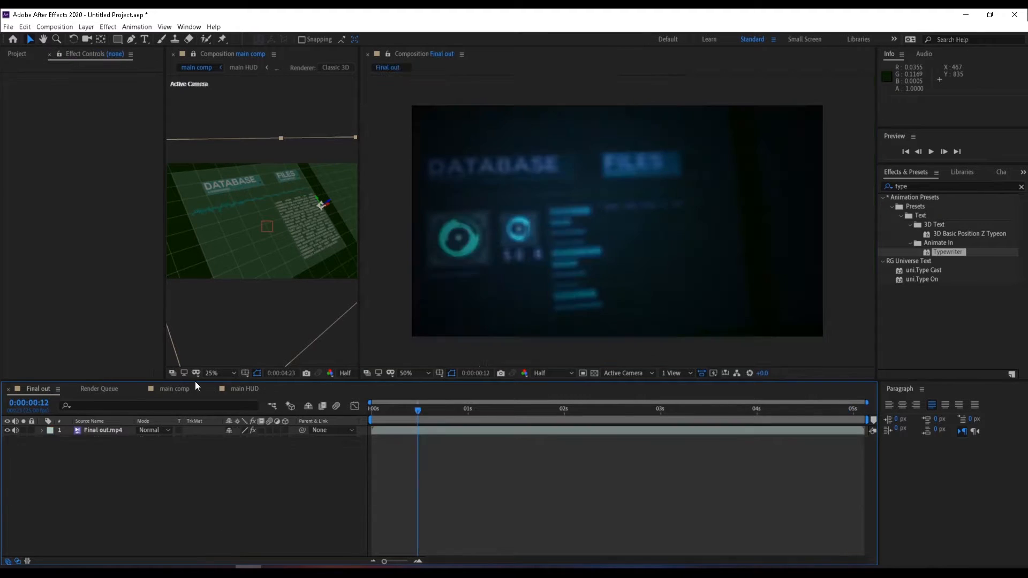
left_click_drag(439, 409, 611, 413)
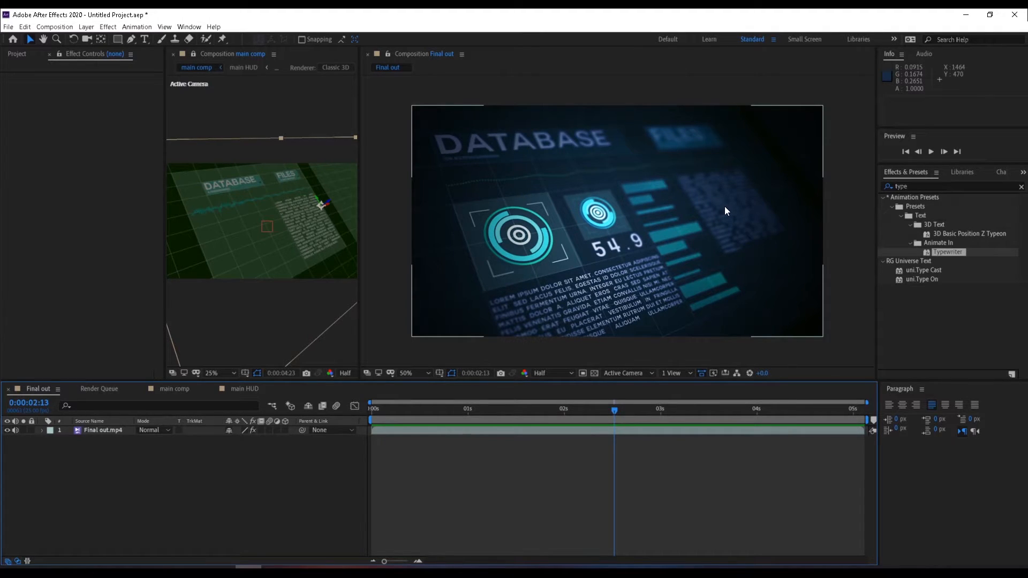
left_click_drag(403, 410, 818, 416)
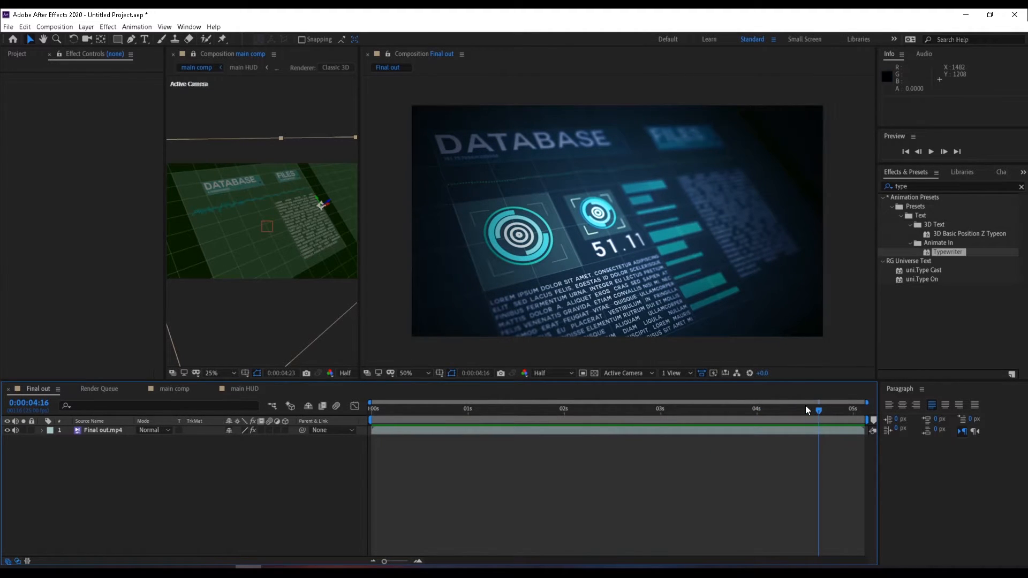
left_click_drag(817, 411, 475, 415)
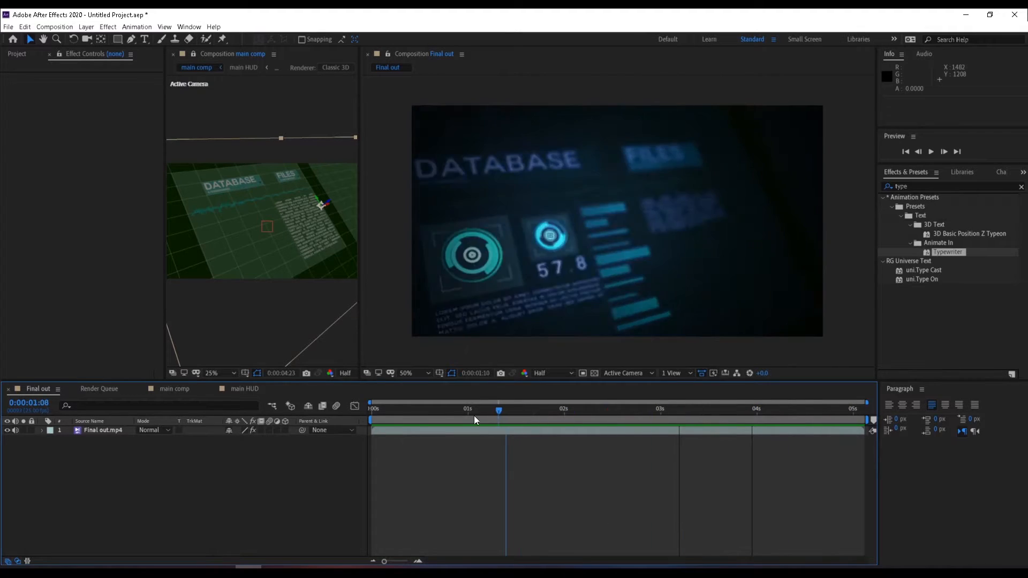
Step: Draw a rectangle about 223 by 204 px with a 4 px stroke on a new main HUD shape layer, below the wave's start
left_click(249, 388)
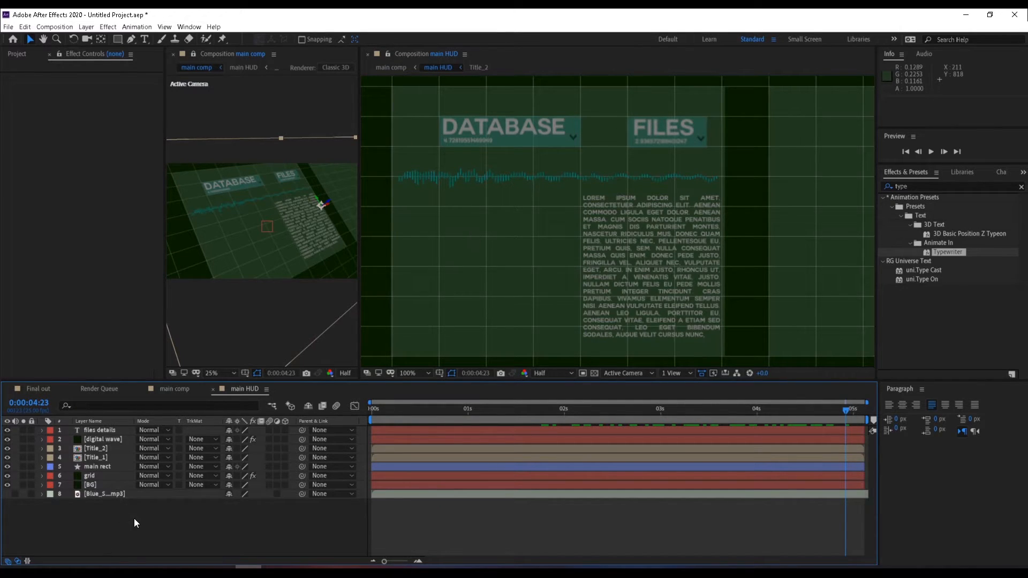
right_click(153, 513)
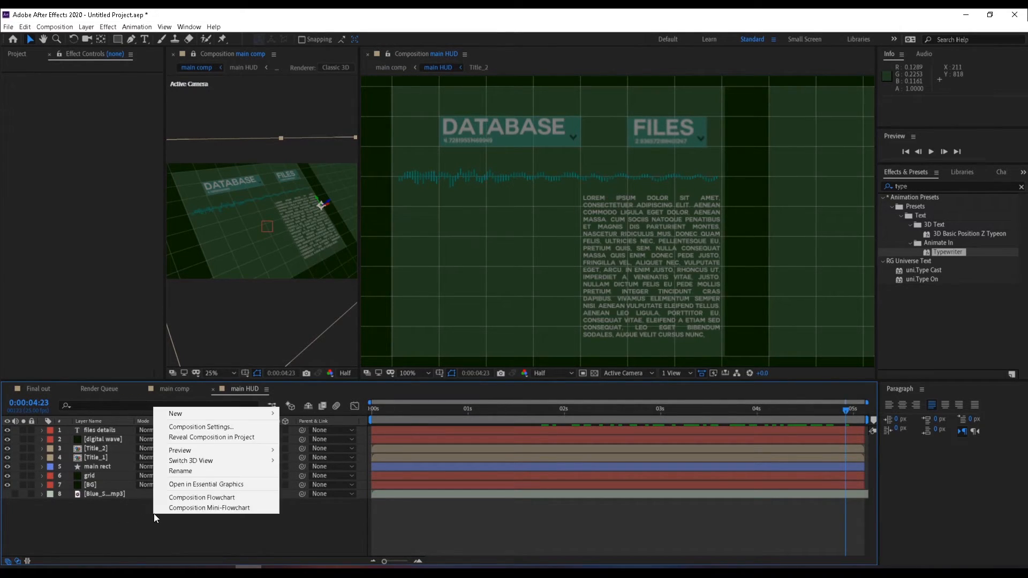
left_click(81, 539)
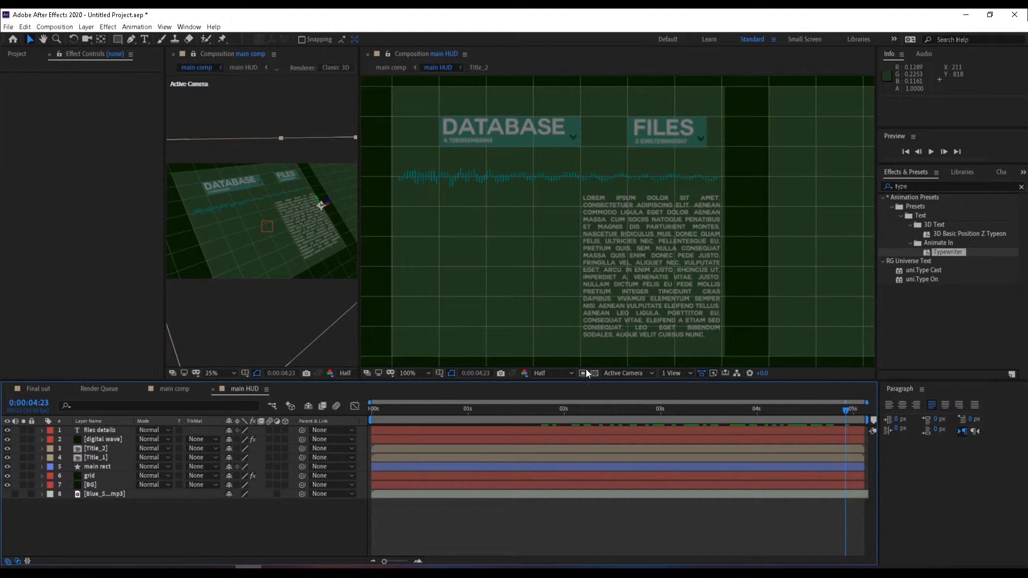
left_click(112, 38)
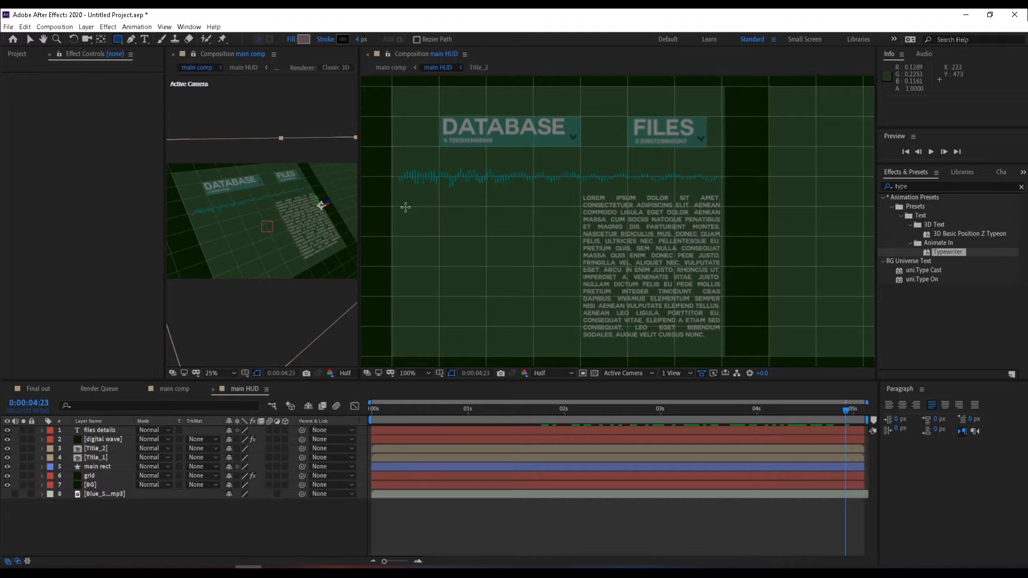
mouse_move(405, 207)
left_mouse_down()
mouse_move(445, 257)
mouse_move(501, 294)
left_mouse_up()
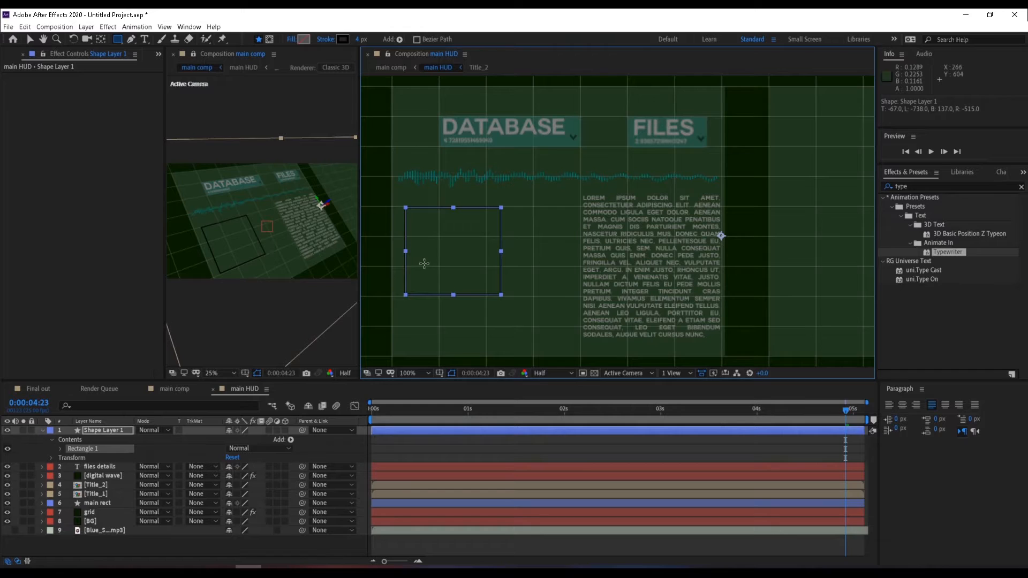
Step: Pre-compose the rectangle's shape layer as "circle graph", moving all attributes into it, and open the new comp
right_click(105, 431)
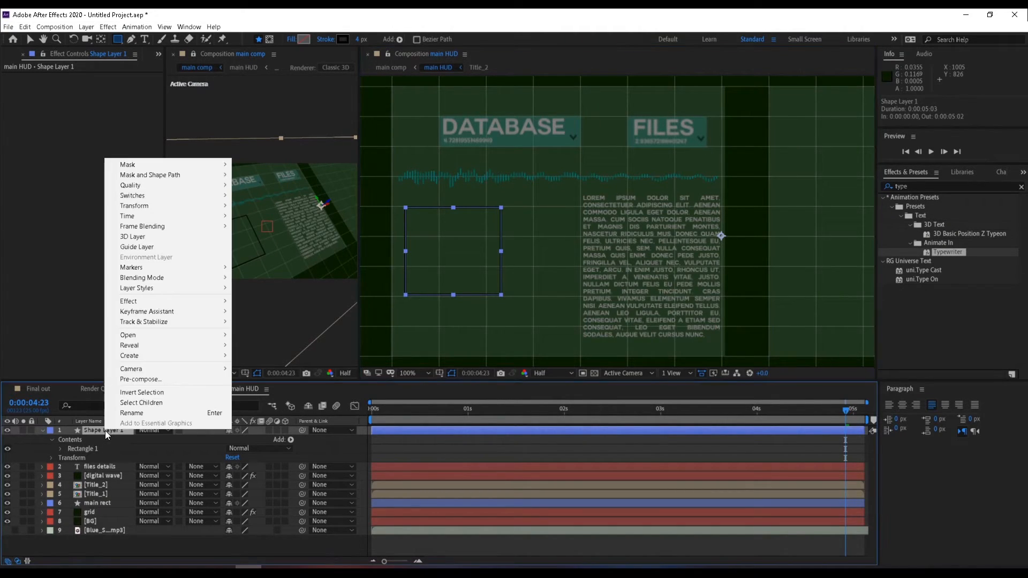
left_click(154, 380)
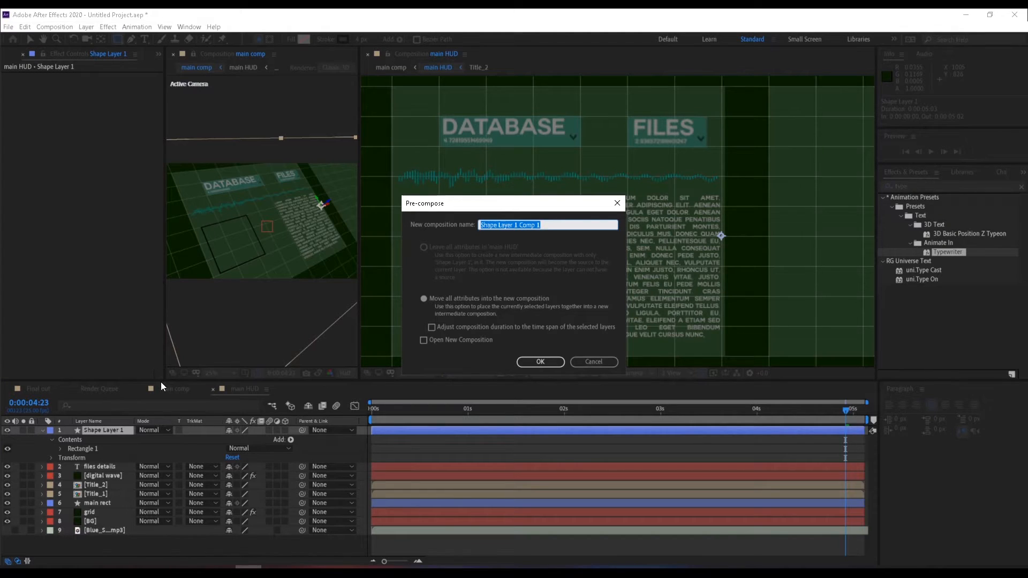
type("graph")
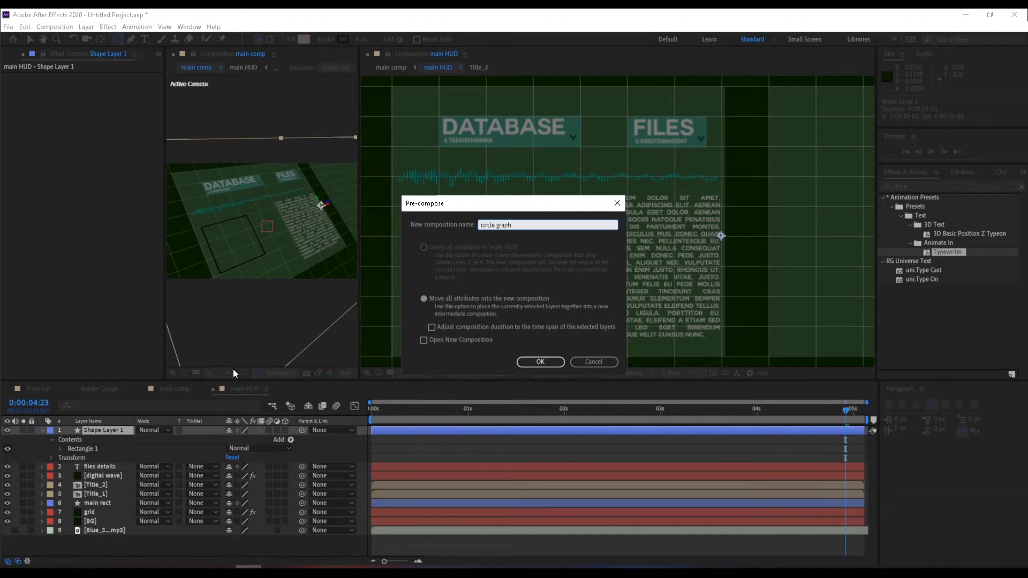
left_click(543, 362)
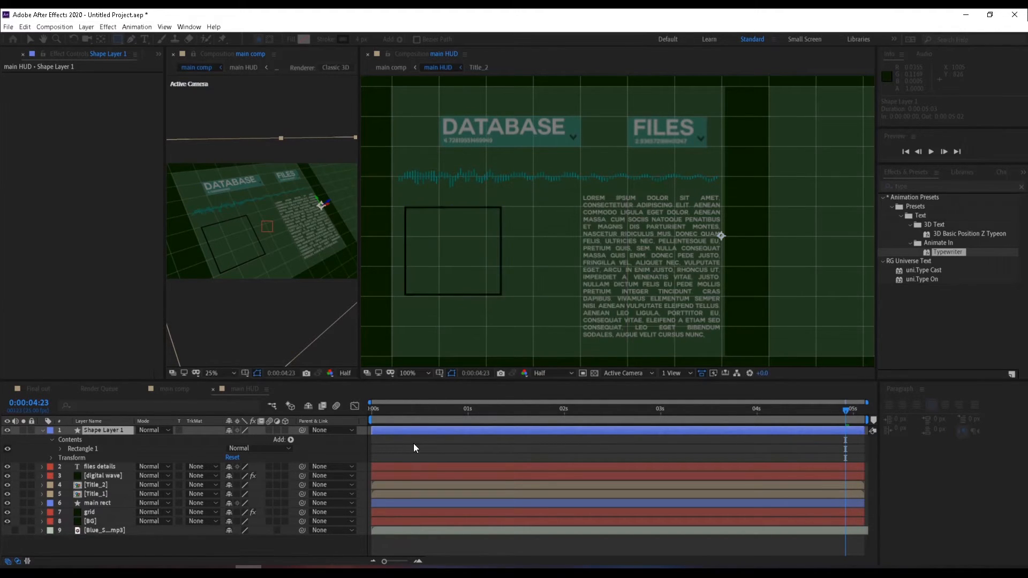
double_click(397, 428)
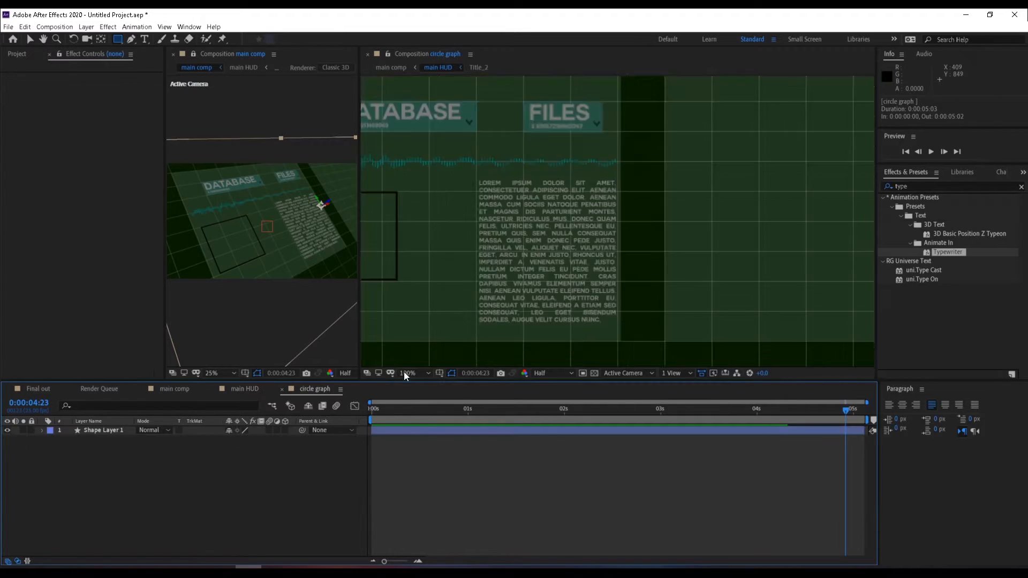
left_click(422, 375)
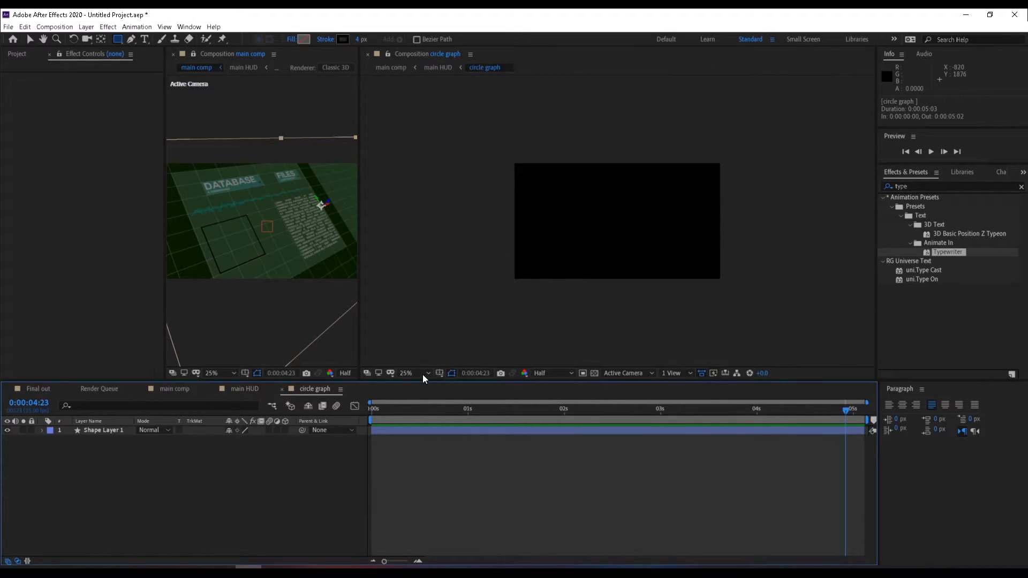
Step: Set the stroke colour of the rectangle in circle graph to white, FFFFFF
left_click(403, 431)
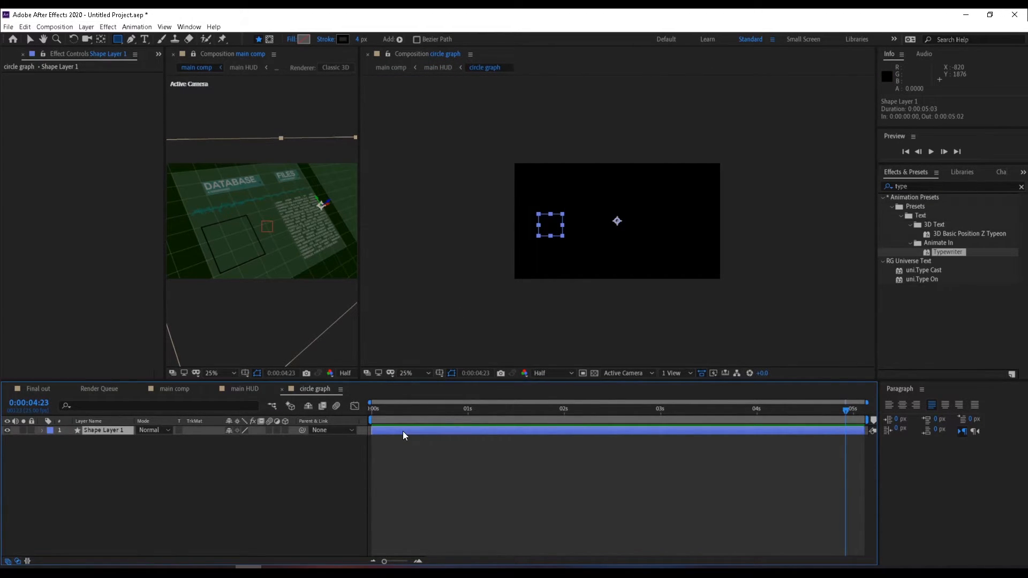
left_click(343, 39)
left_click(321, 287)
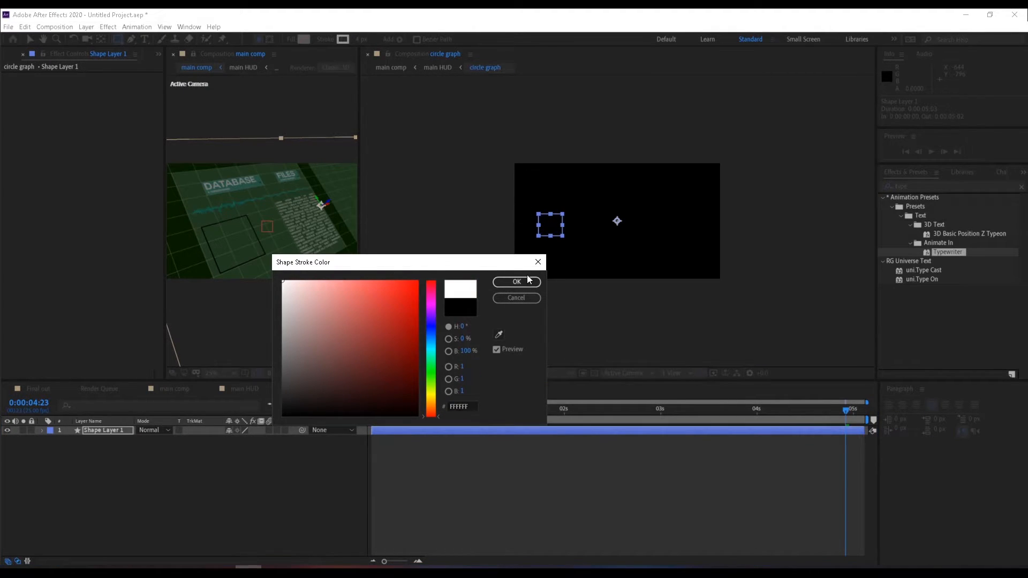
left_click(525, 281)
key("period")
left_click(30, 39)
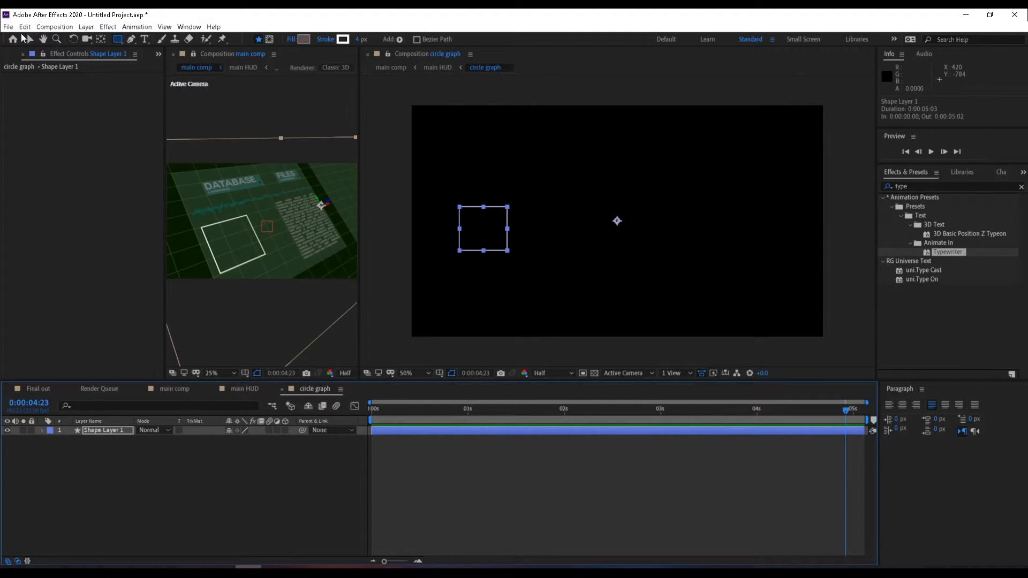
left_click(394, 531)
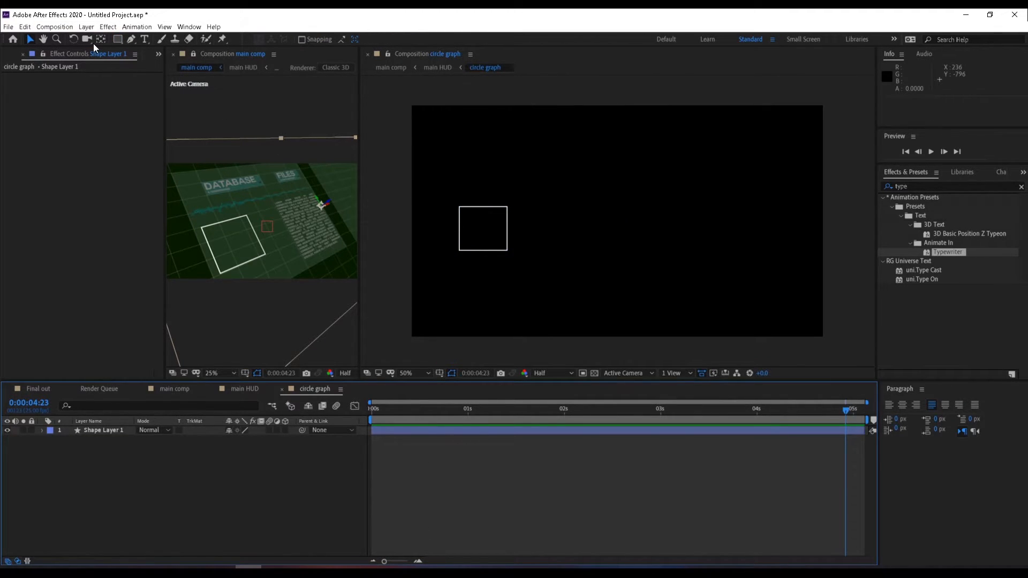
Step: Define a region of interest about 374 by 370 px around the white rectangle and crop the circle graph comp to it
left_click(593, 374)
left_click(583, 374)
left_click(595, 373)
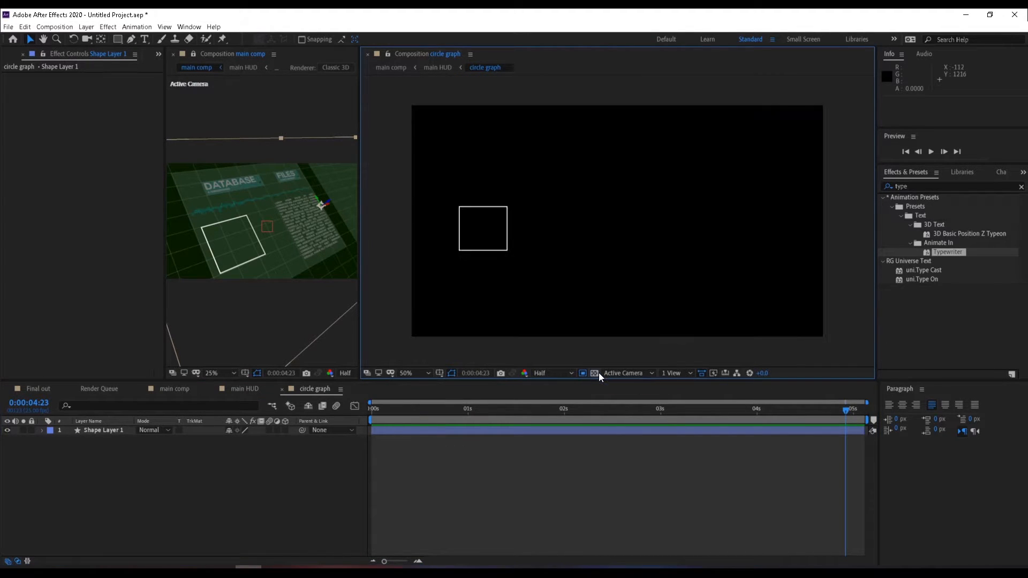
left_click_drag(445, 190, 524, 270)
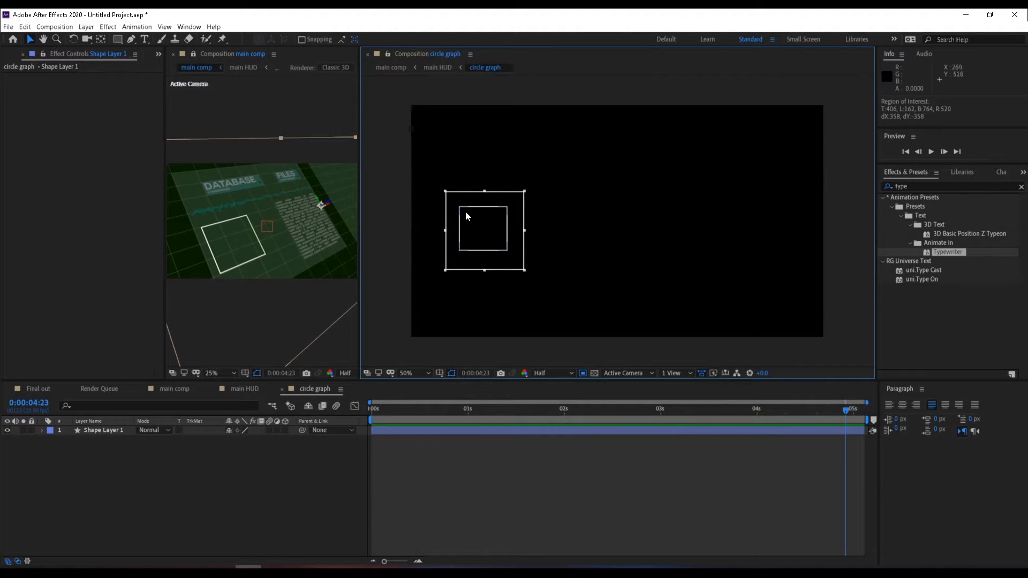
left_click_drag(444, 192, 441, 189)
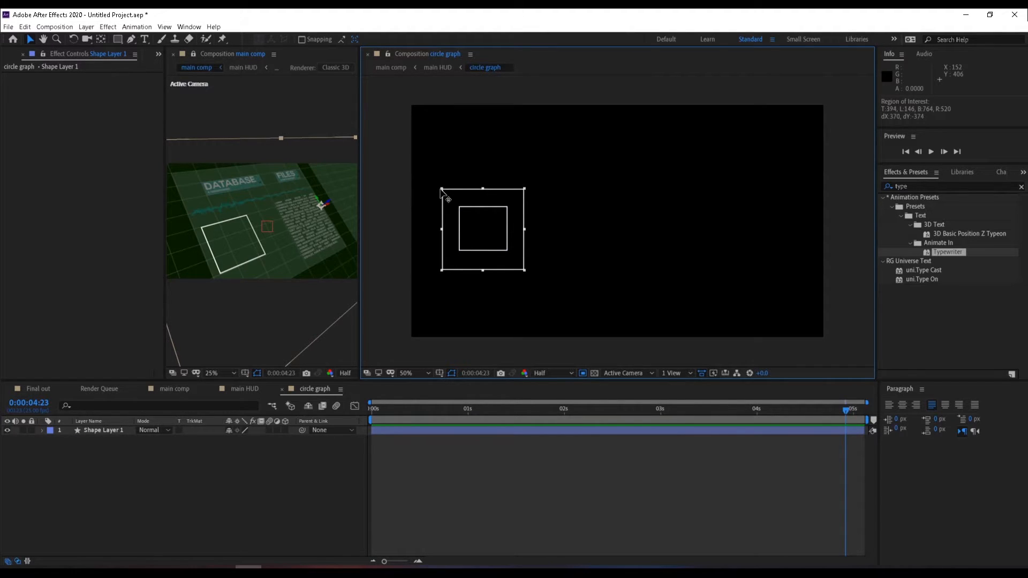
left_click(55, 27)
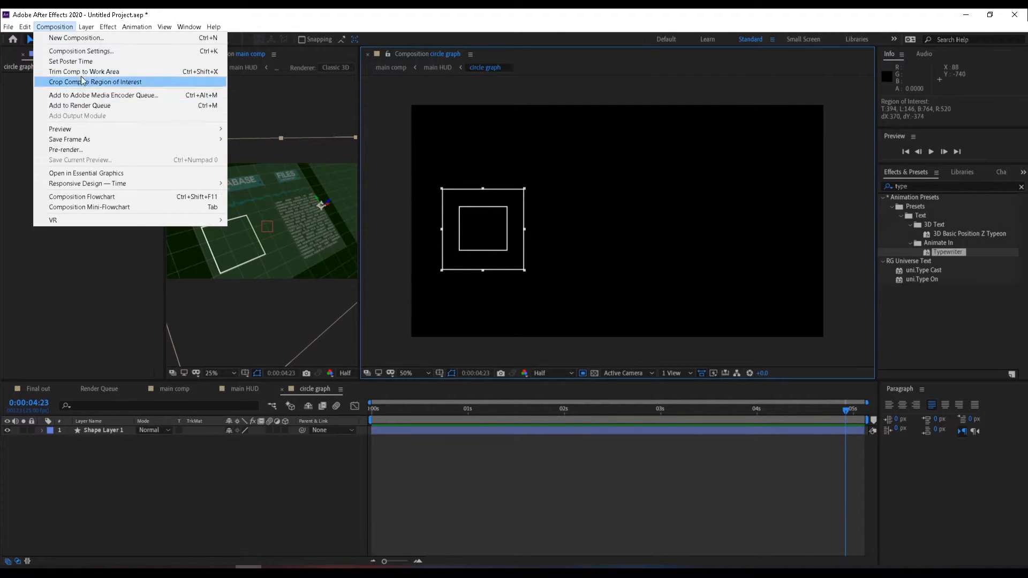
left_click(94, 81)
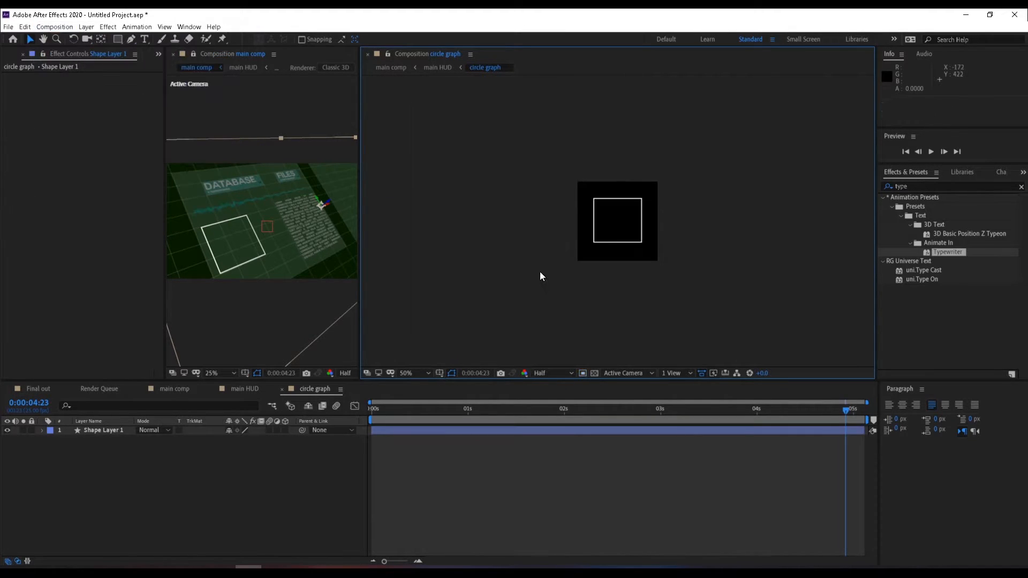
Step: Delete the white rectangle's shape layer from the cropped circle graph comp
scroll(617, 244, "up", 2)
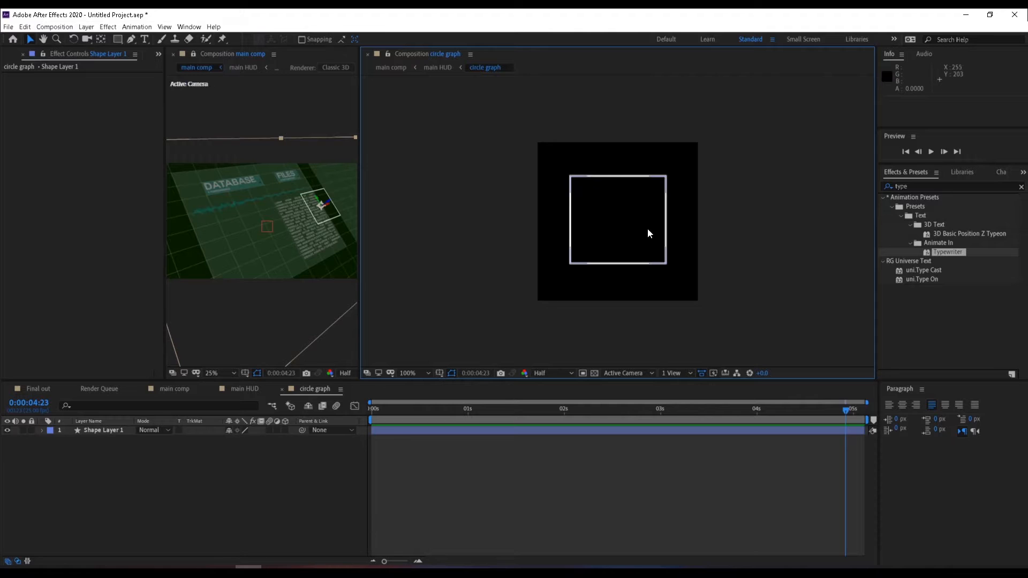
left_click_drag(647, 228, 634, 232)
left_click(631, 226)
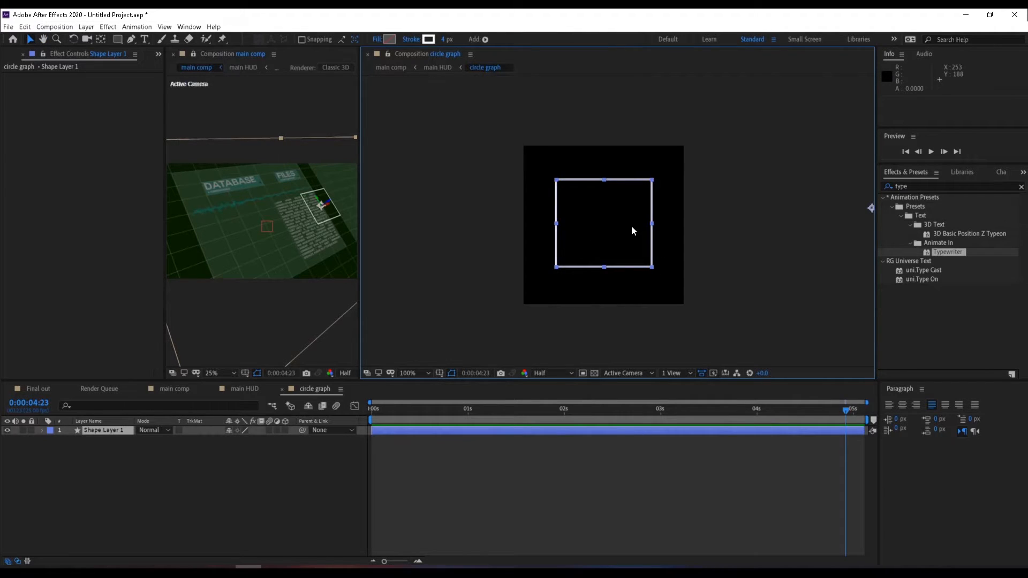
key("Delete")
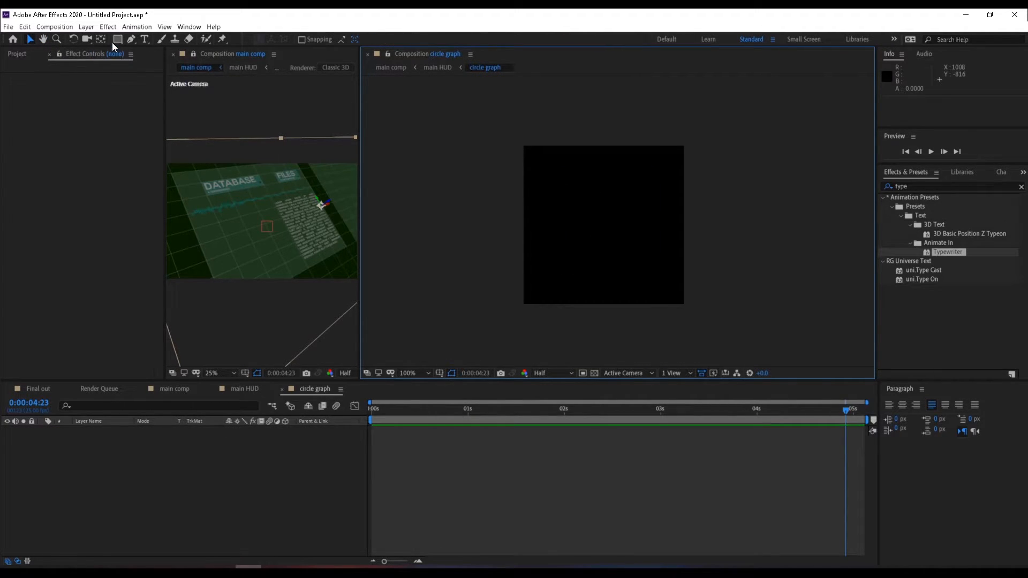
Step: Draw a circle with a white 4 px stroke in the middle of the circle graph comp
left_click_drag(118, 39, 158, 61)
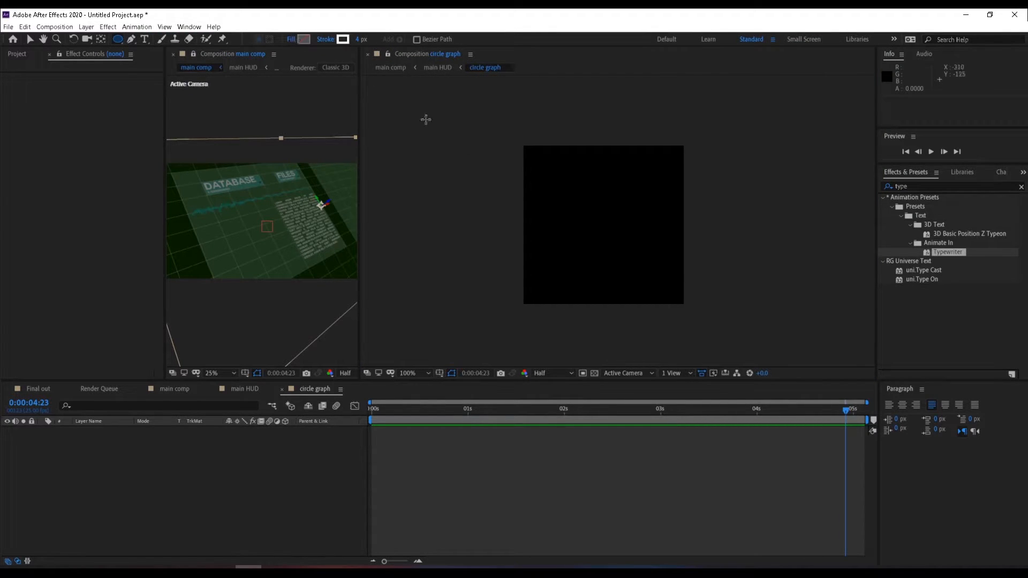
left_click(616, 237)
left_click_drag(616, 238, 659, 276)
key("space")
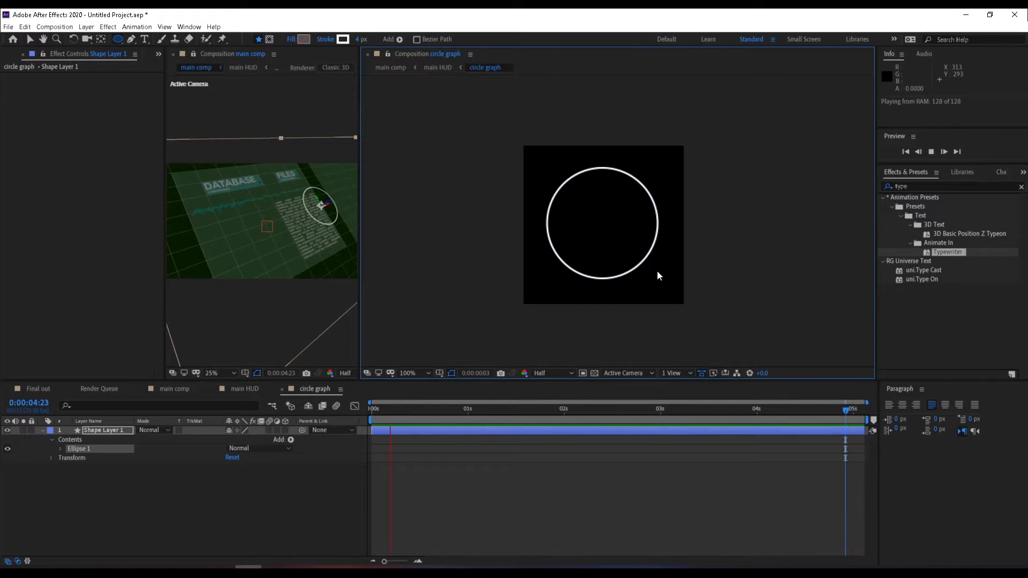
key("space")
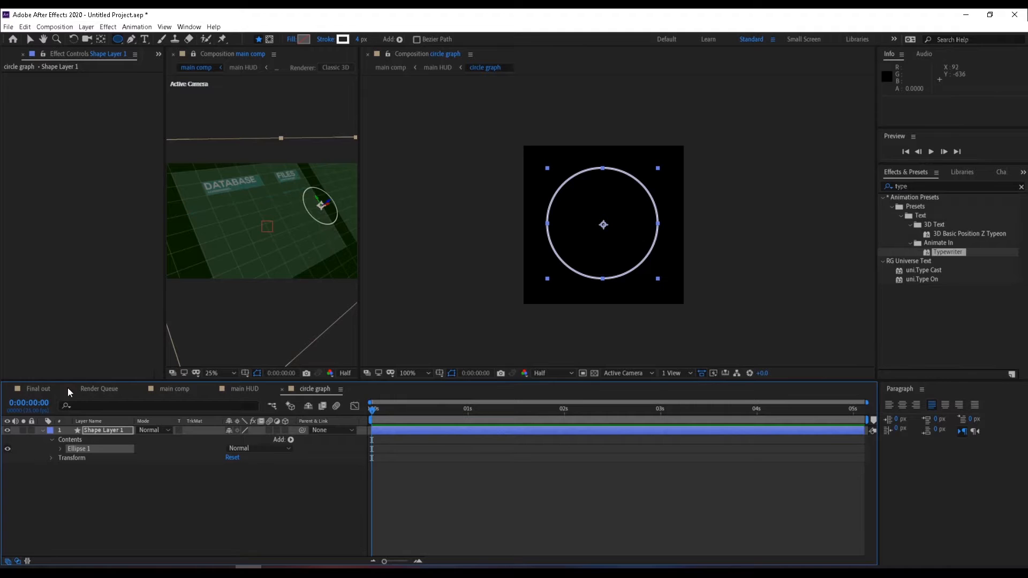
Step: Scrub the Final out reference comp to 0:00:04:09 to examine how its circular elements are built, and return to circle graph
left_click(39, 388)
left_click_drag(477, 412, 653, 403)
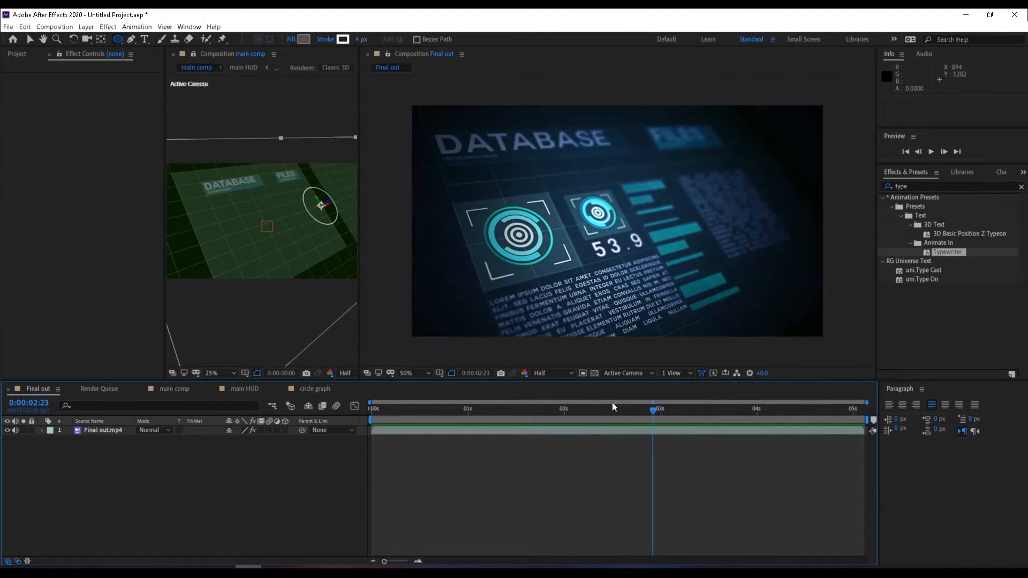
left_click_drag(647, 413, 789, 383)
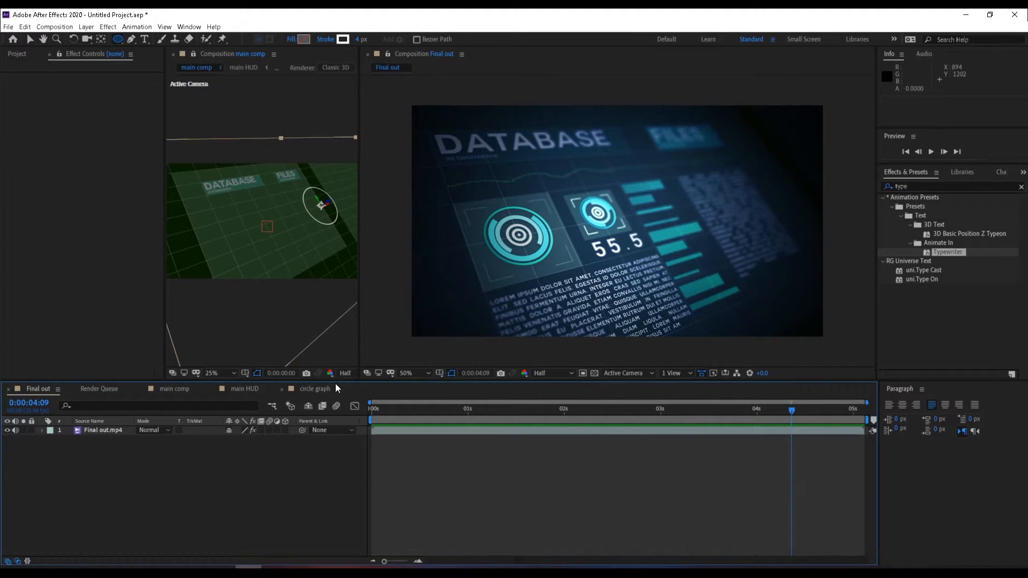
left_click(318, 389)
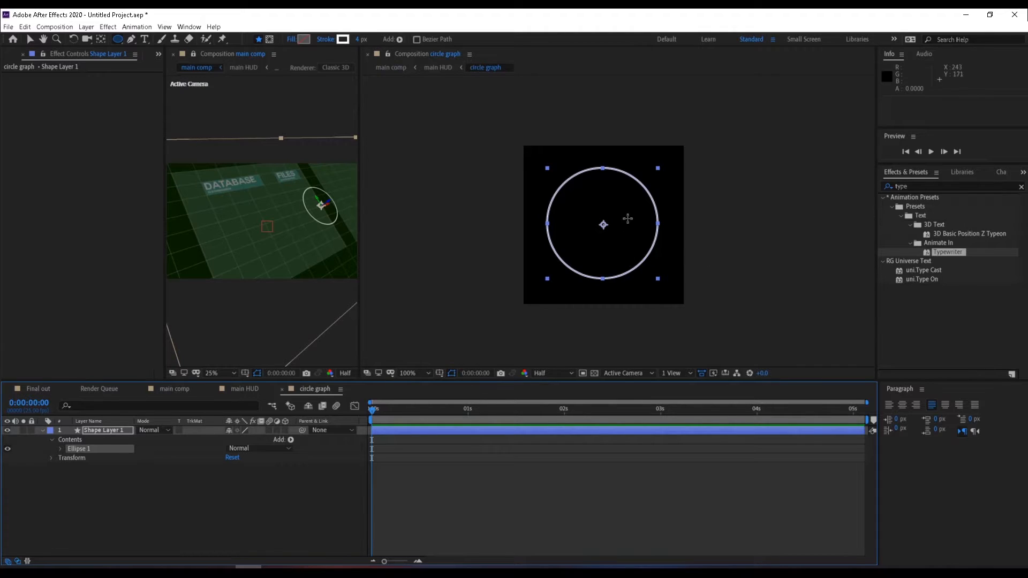
Step: Widen the circle's stroke to 6 px and change its stroke type to a linear gradient
scroll(629, 217, "up", 1)
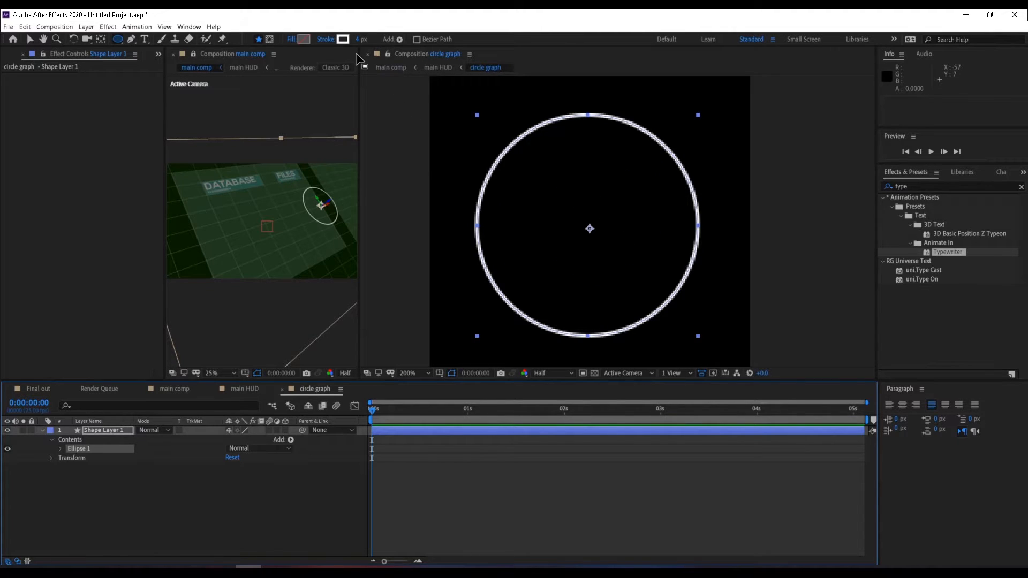
mouse_move(359, 39)
left_mouse_down()
mouse_move(375, 41)
mouse_move(362, 41)
left_mouse_up()
left_click(328, 36)
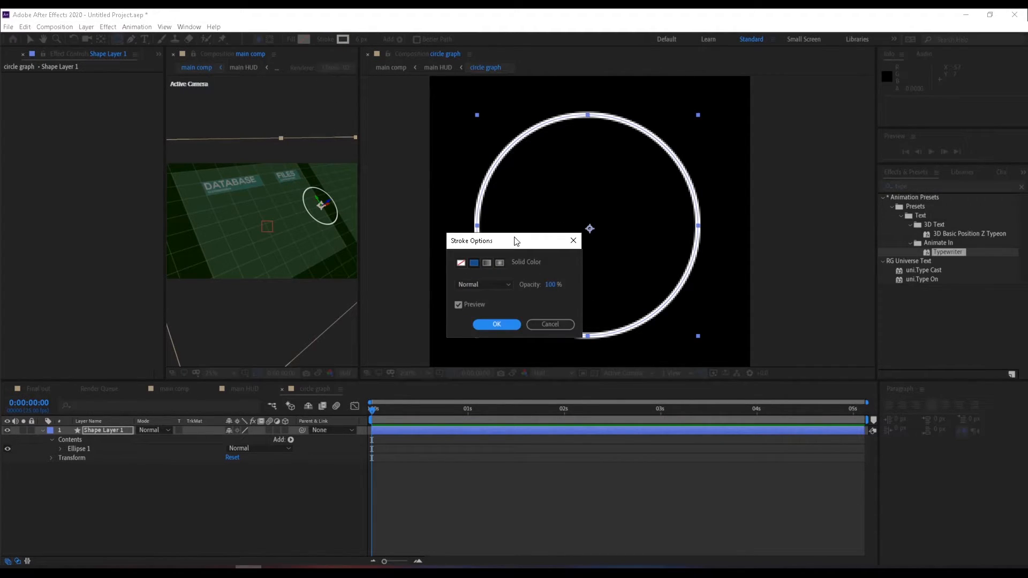
left_click(486, 263)
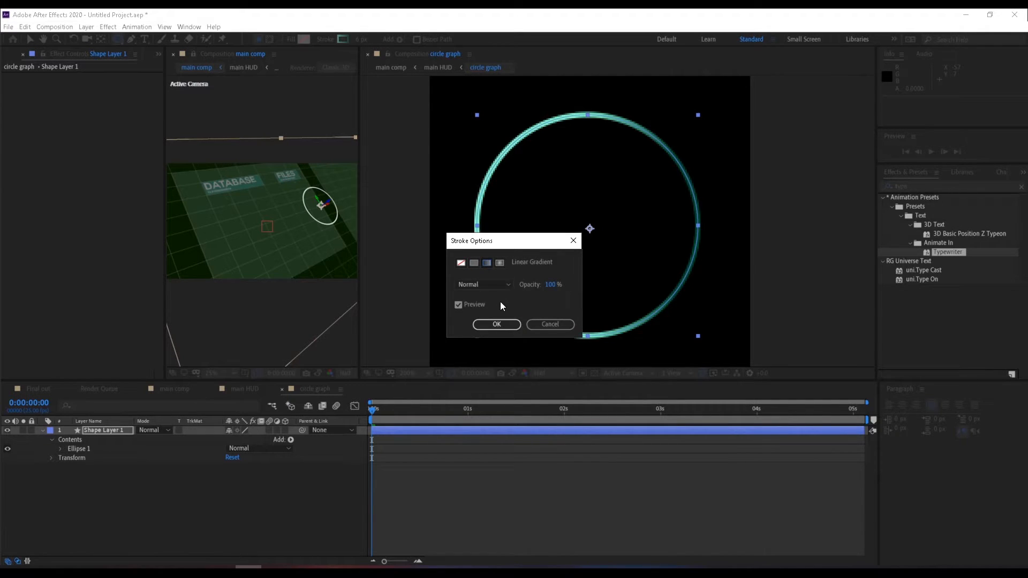
left_click(497, 325)
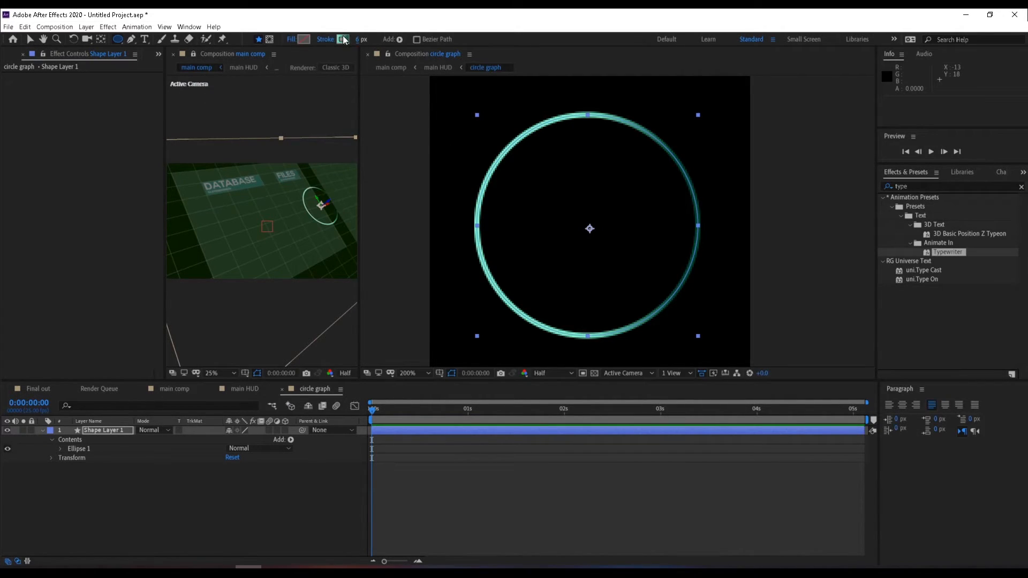
Step: Set the circle's stroke gradient to run from dark green 055B00 at the start stop to blue 087B96 at the end stop
left_click(341, 40)
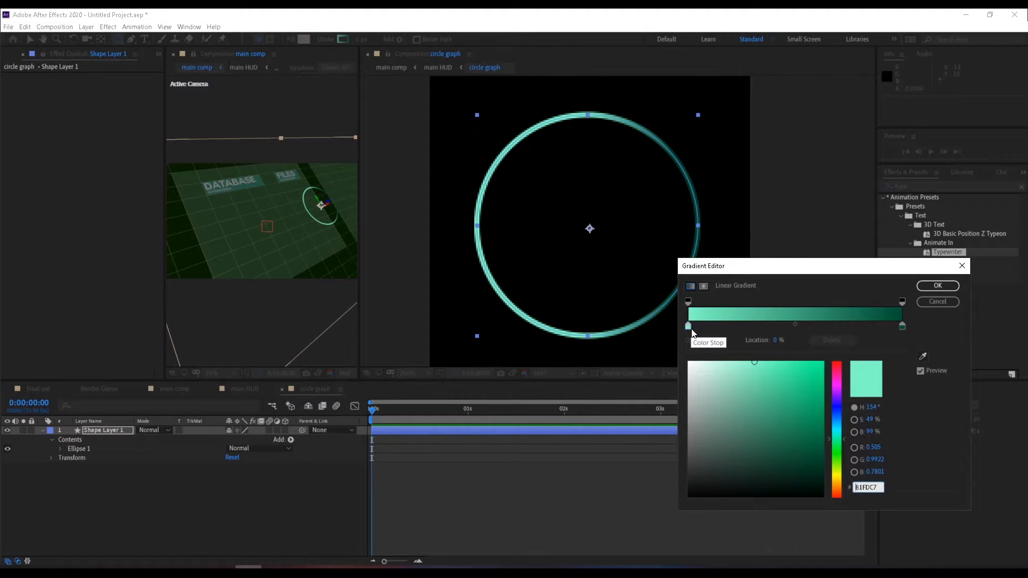
left_click(689, 326)
left_click(841, 448)
left_click_drag(821, 451, 822, 448)
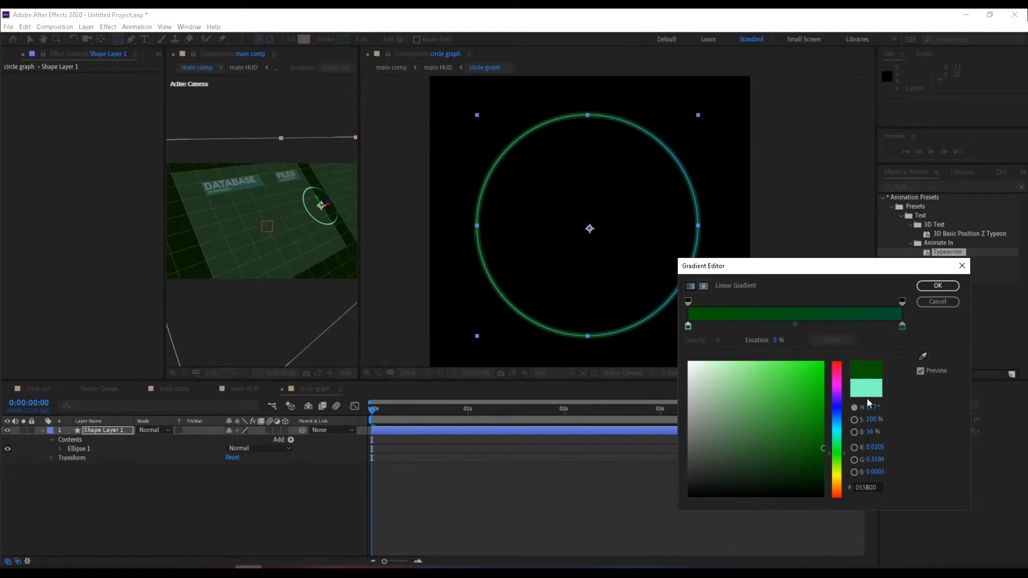
left_click(902, 326)
left_click(836, 425)
left_click_drag(822, 392, 815, 416)
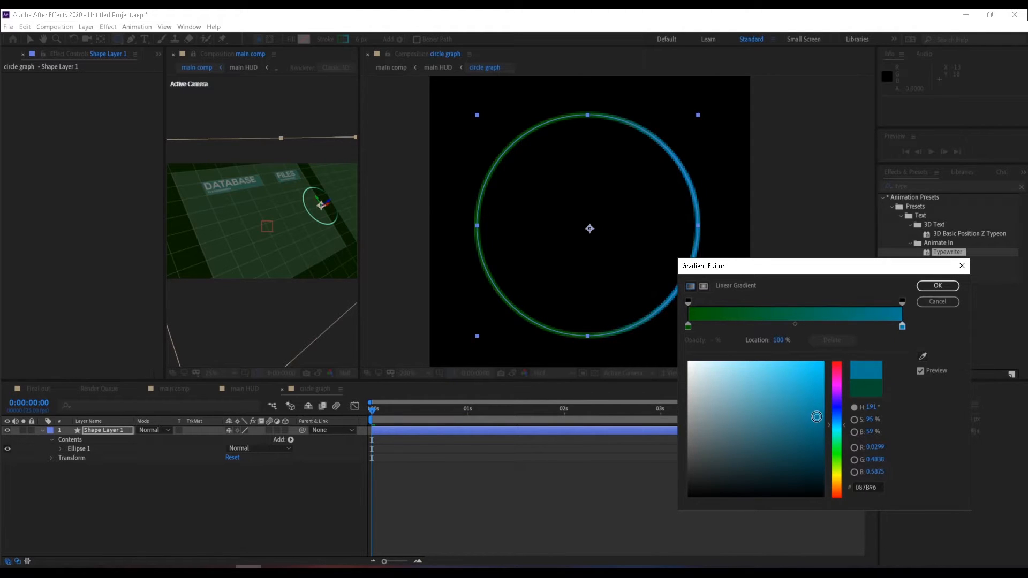
left_click(938, 286)
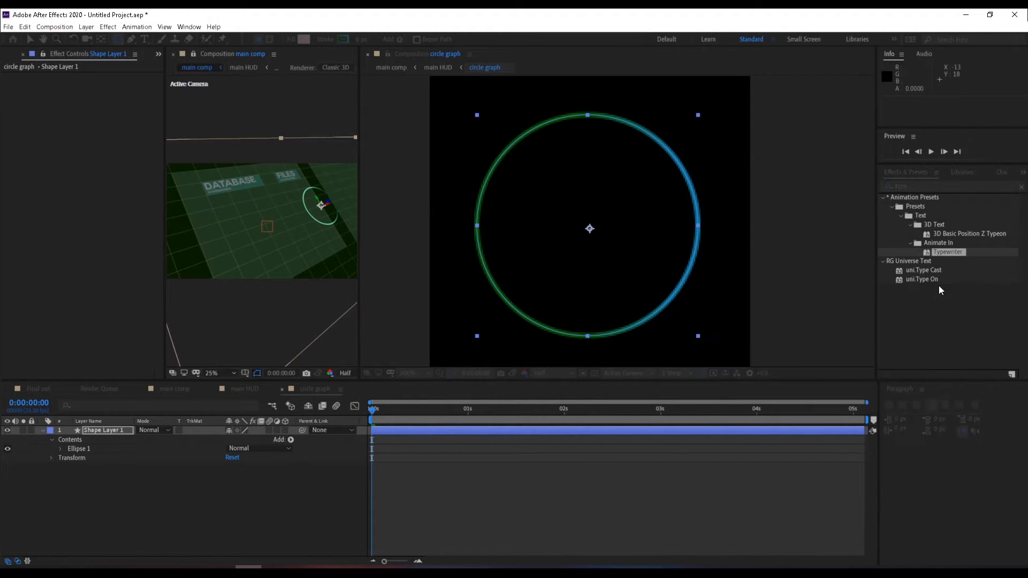
Step: Move the circle graph layer in main HUD to the empty area below the digital wave's start
left_click(249, 390)
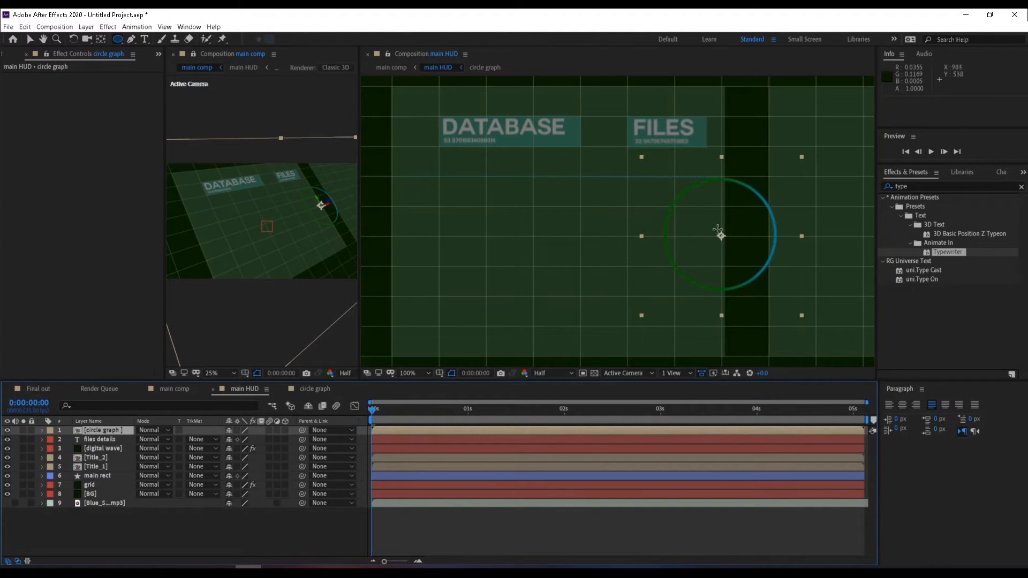
left_click(35, 41)
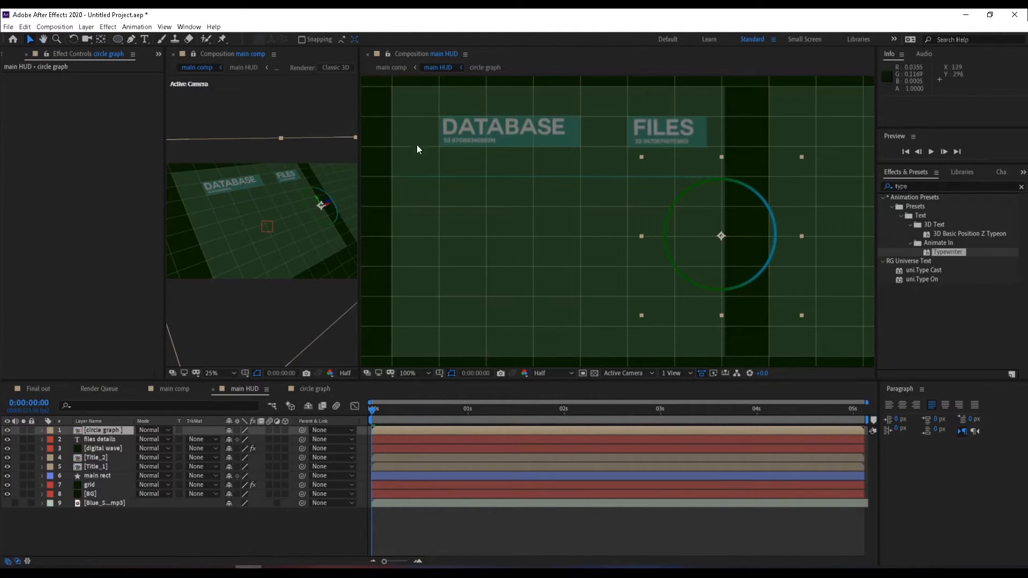
left_click_drag(699, 239, 449, 237)
Step: Scale the circle graph layer to 78% at 0:00:04:10 in main HUD and adjust its placement beside the paragraph
left_click(794, 408)
key("s")
left_click_drag(241, 439, 227, 439)
left_click_drag(451, 249, 435, 262)
left_click_drag(242, 439, 248, 439)
Step: Nudge the circle graph layer to position 306, 579 in main HUD and return to the circle graph comp
left_click_drag(457, 272, 457, 272)
key("Up")
key("Up")
key("Up")
key("Up")
key("Up")
key("Up")
key("Up")
key("Right")
key("Right")
key("Right")
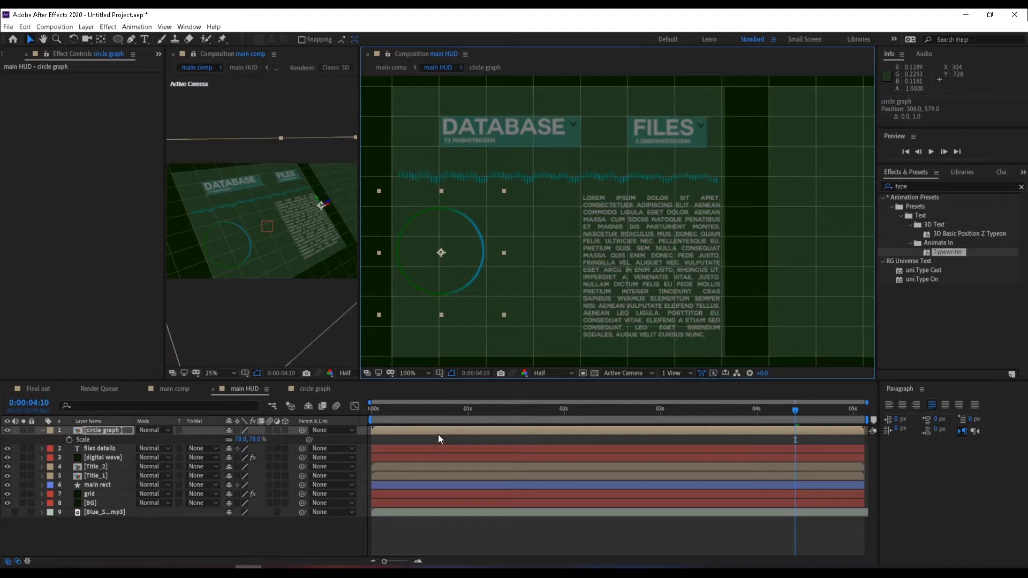
left_click(519, 531)
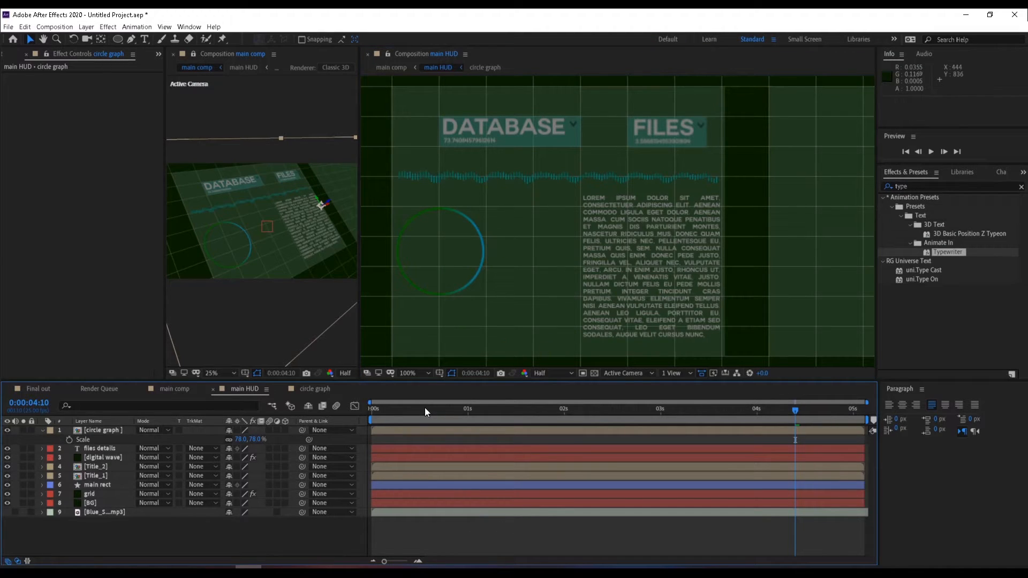
left_click(309, 389)
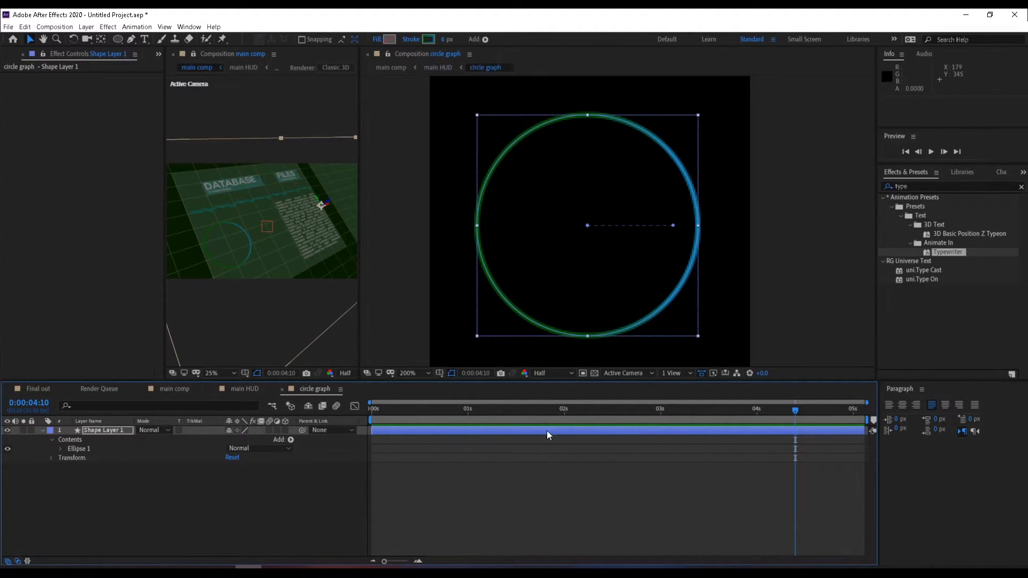
Step: Rename the shape layer holding the ring to "main circle"
left_click(560, 498)
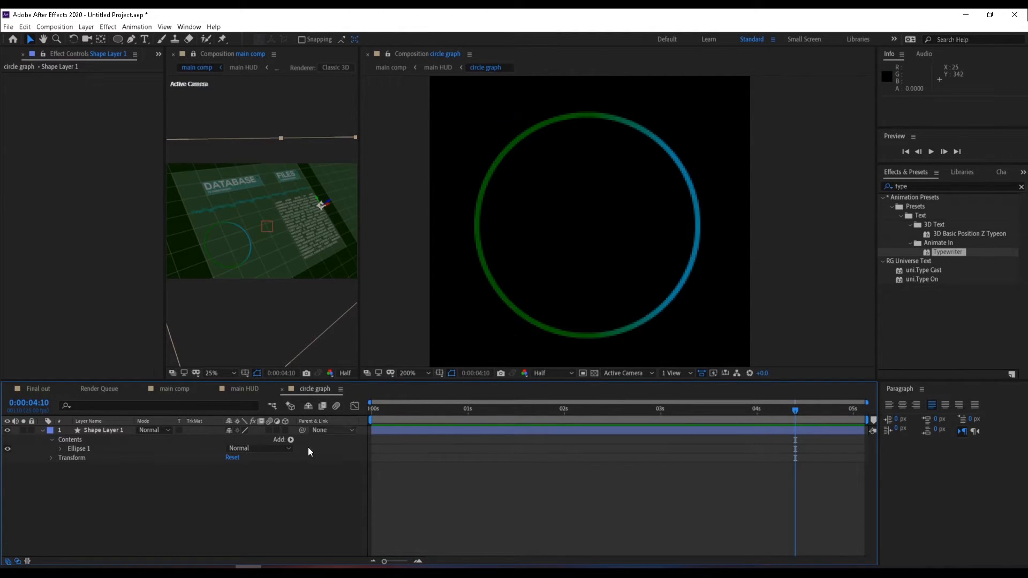
left_click(605, 204)
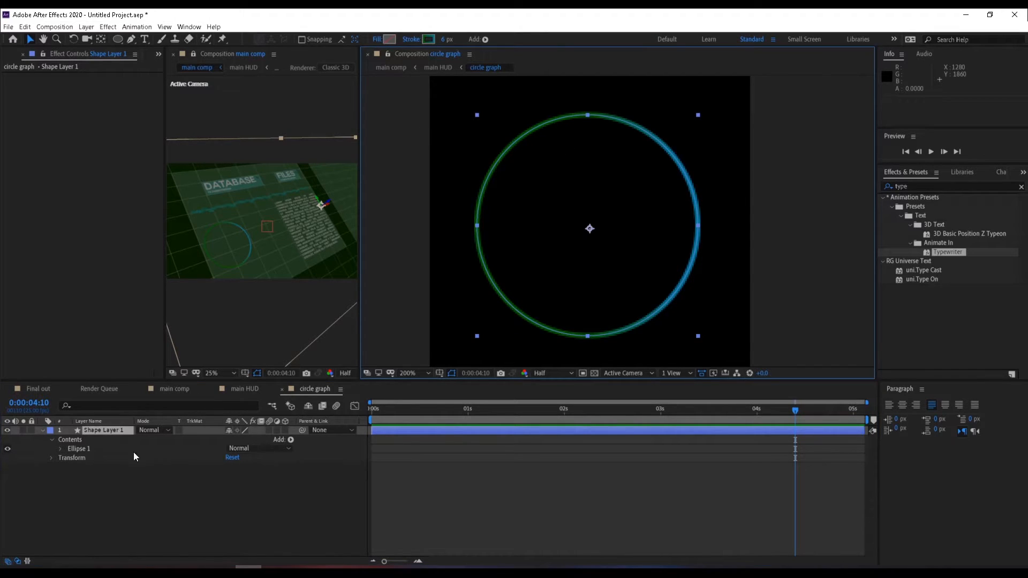
left_click(95, 429)
key("Return")
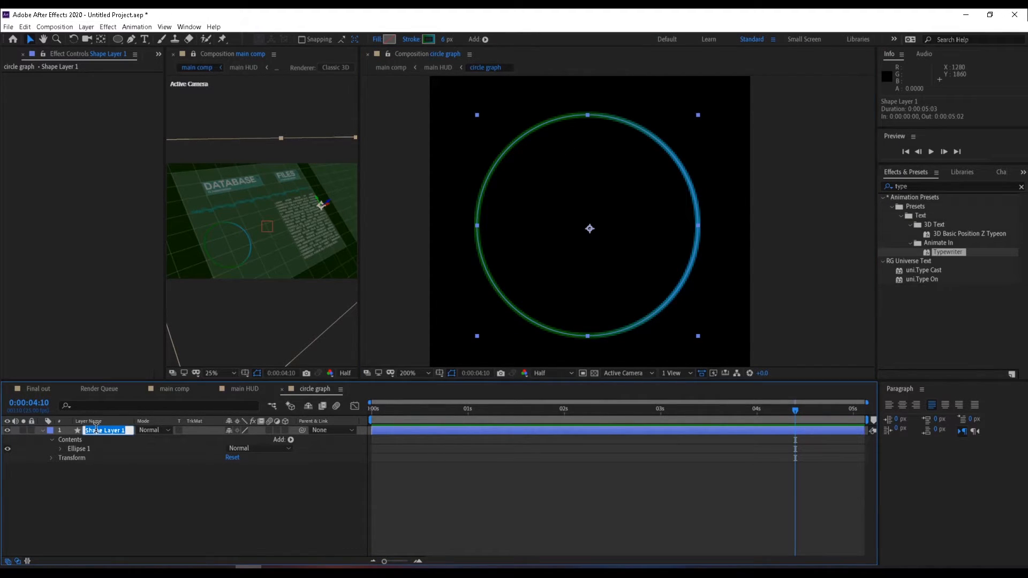
type("ma")
key("Return")
left_click(254, 502)
Step: Duplicate the main circle layer and name the copy "half circle-1"
left_click(380, 430)
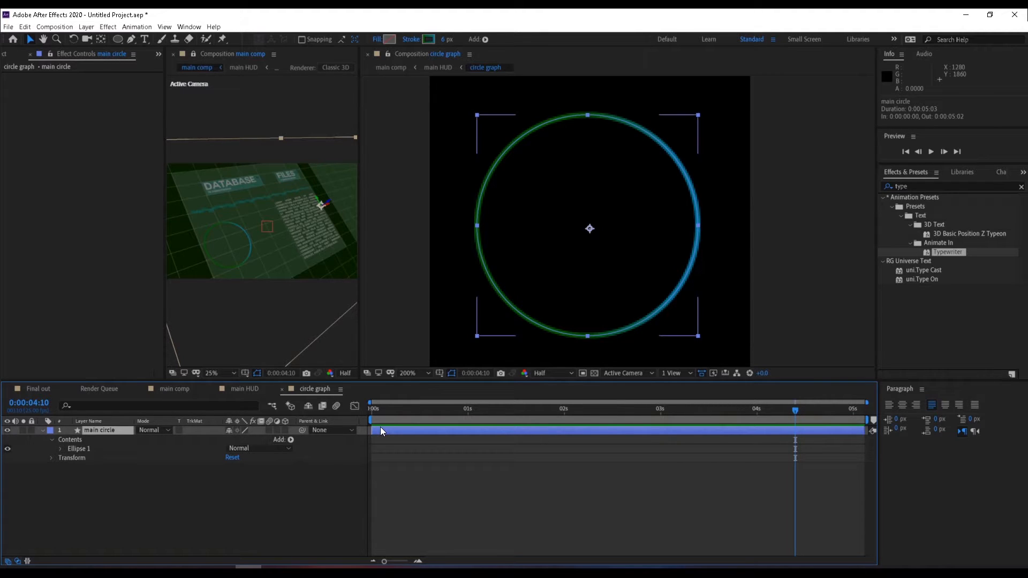
key("ctrl+d")
key("Return")
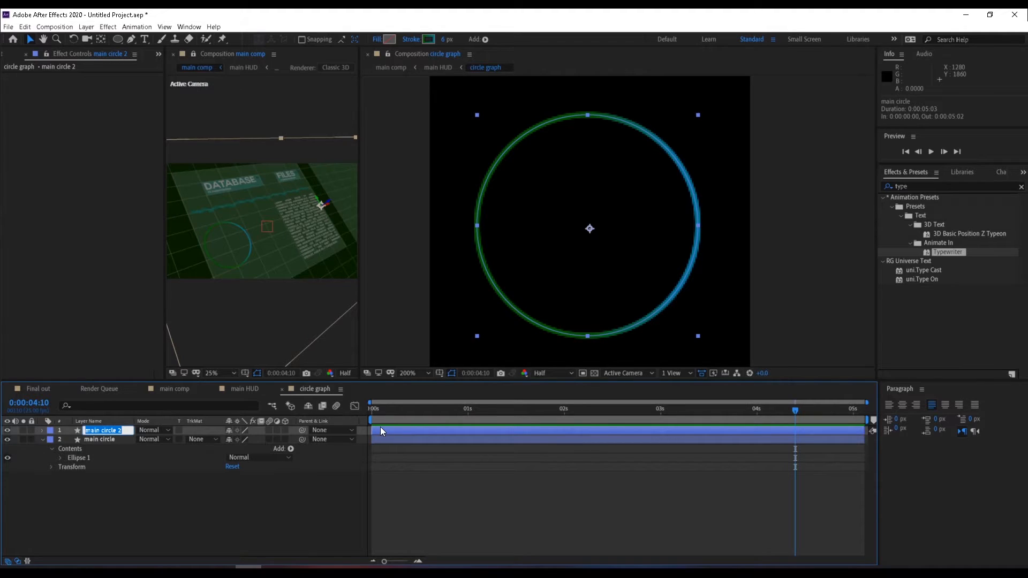
type("half circle-1")
key("Return")
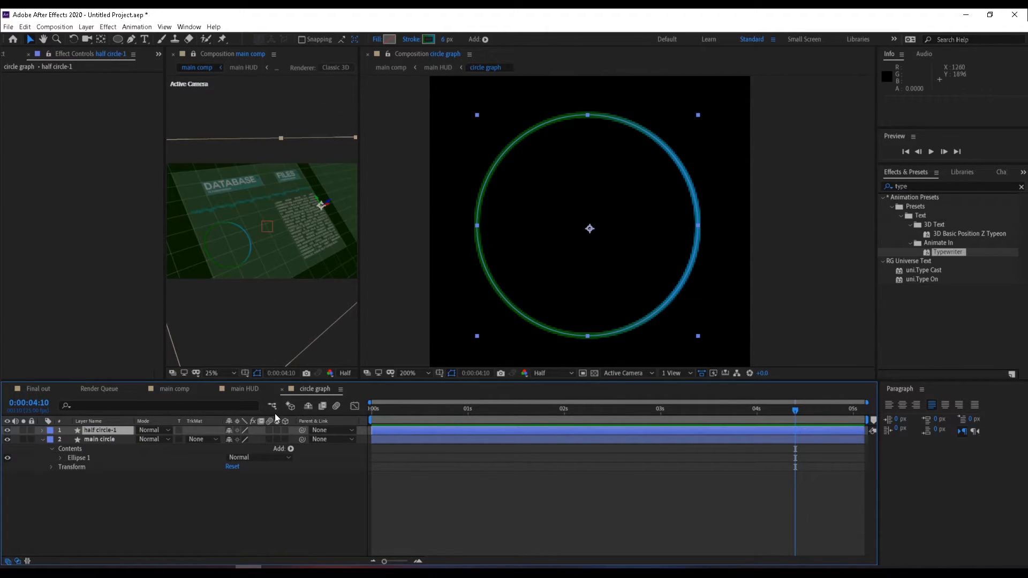
Step: Scale the half circle-1 layer down to 85% and set its stroke width to 25 px
key("s")
left_click_drag(238, 439, 229, 439)
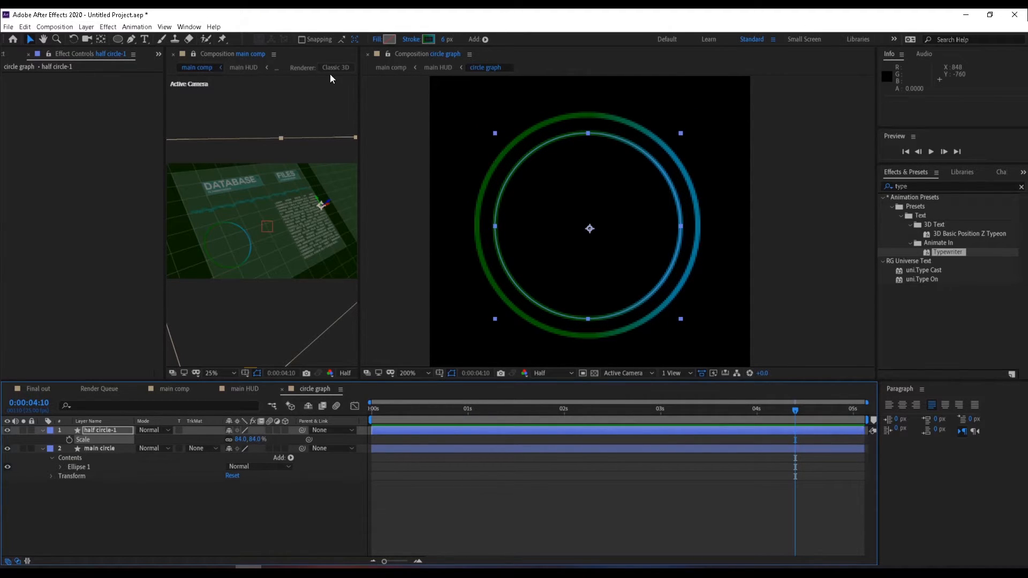
left_click_drag(441, 39, 454, 38)
left_click_drag(244, 440, 248, 439)
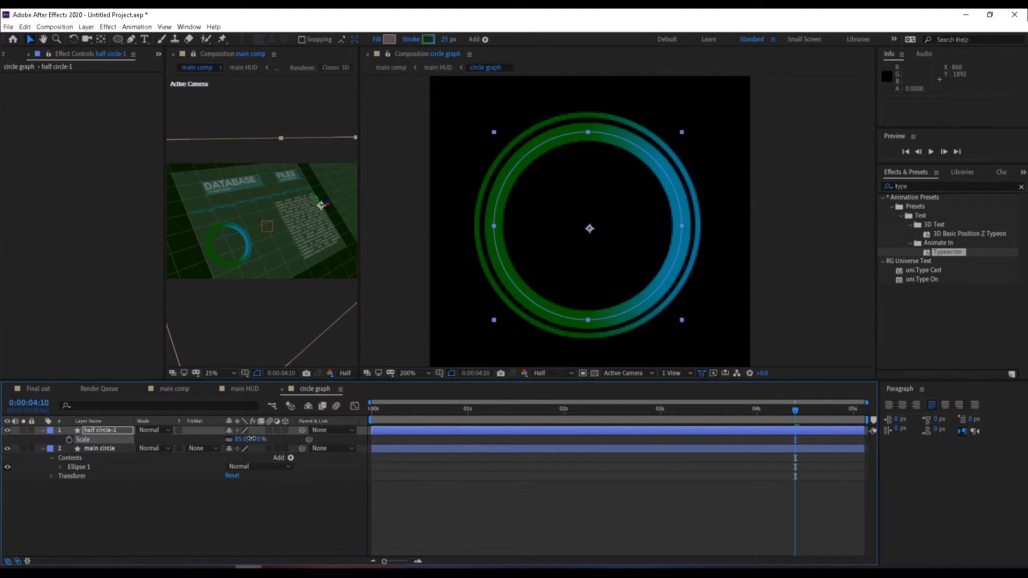
Step: Change the half circle-1 stroke from gradient to a solid turquoise, colour 57F5D1
left_click(420, 42)
left_click(473, 262)
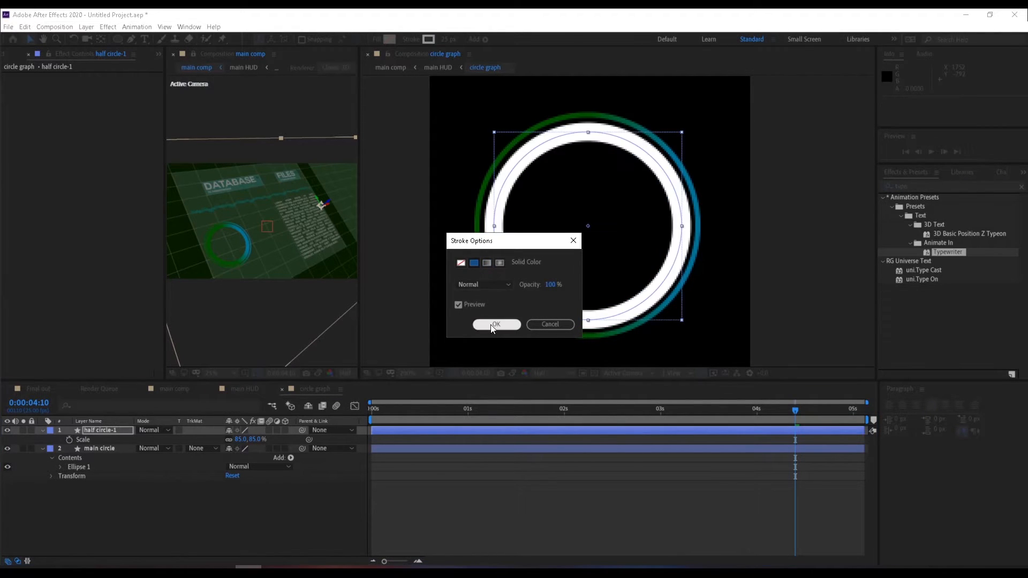
left_click(495, 325)
left_click(428, 39)
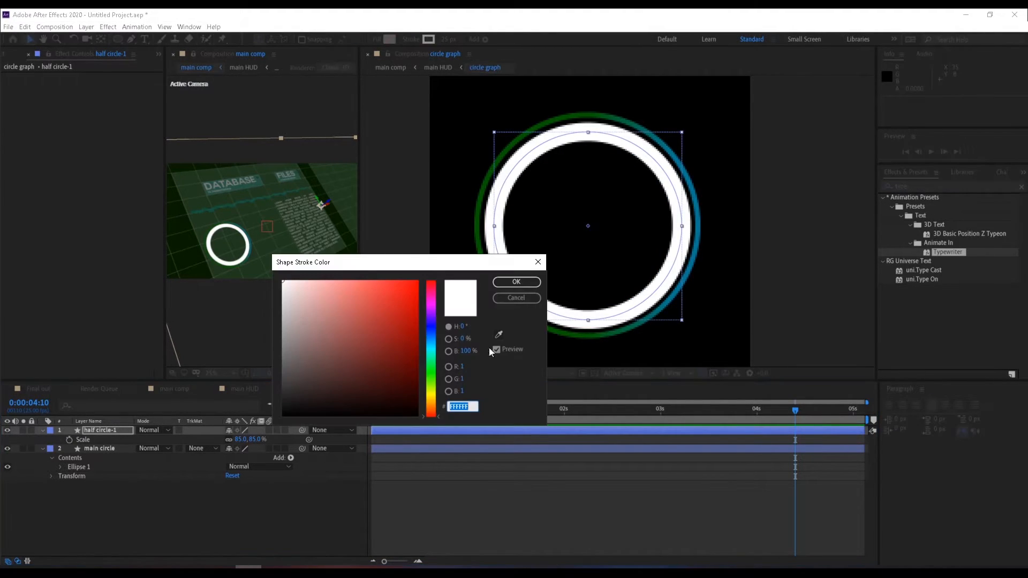
left_click(432, 356)
mouse_move(394, 310)
left_mouse_down()
mouse_move(362, 262)
mouse_move(369, 284)
left_mouse_up()
left_click(536, 283)
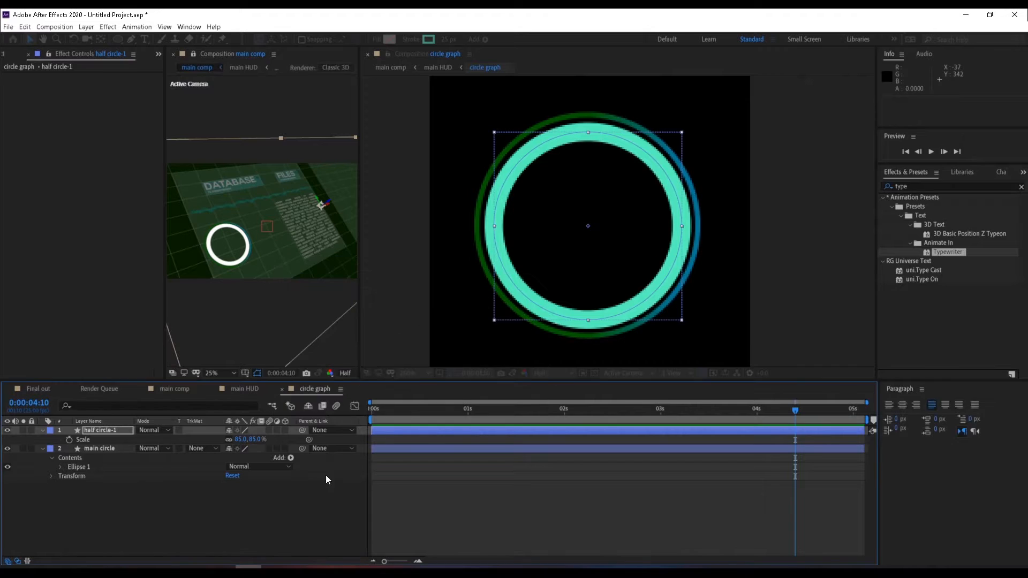
left_click(289, 522)
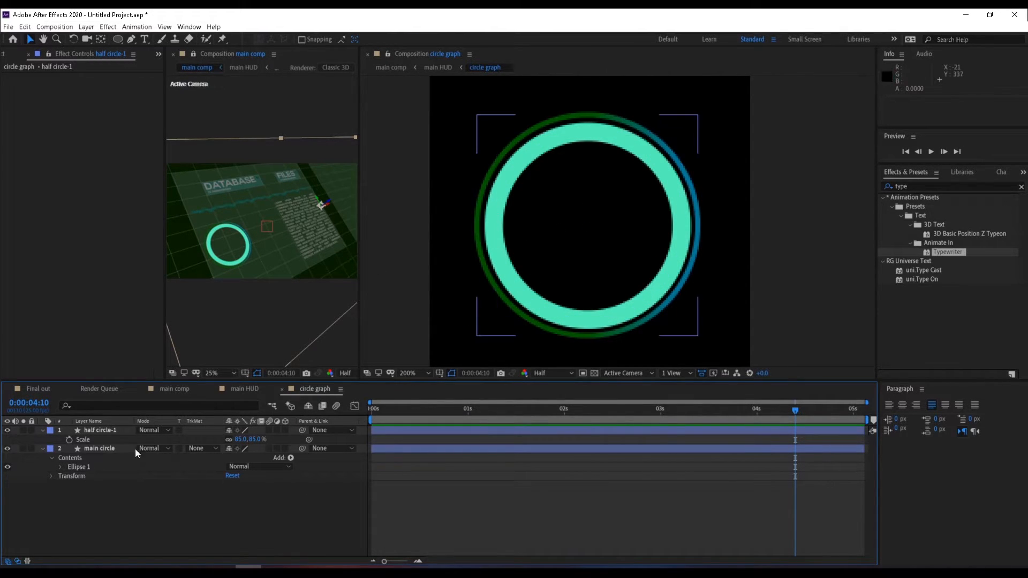
Step: Add Trim Paths to half circle-1 and set its End value to 73%
left_click(115, 431)
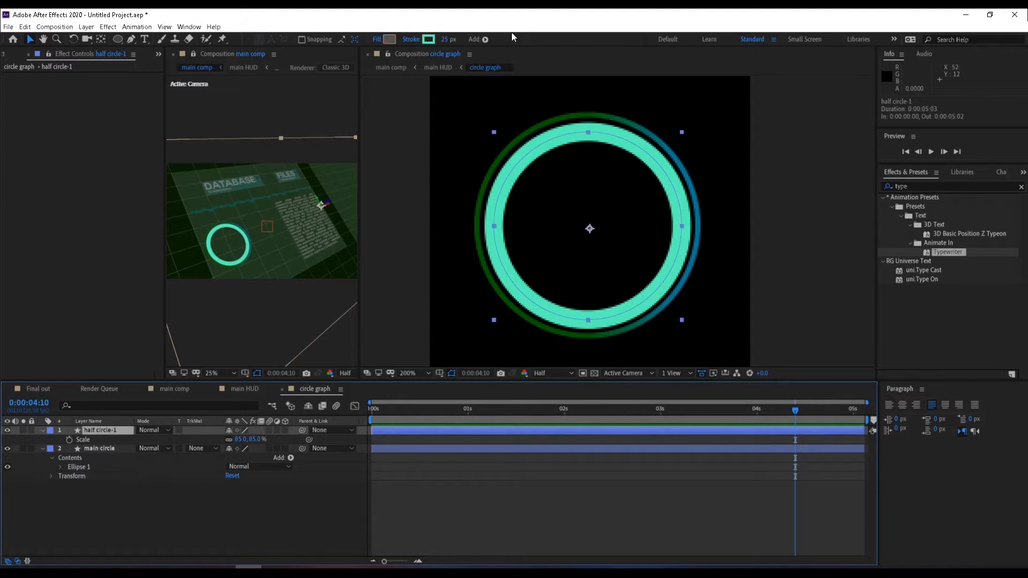
left_click(486, 39)
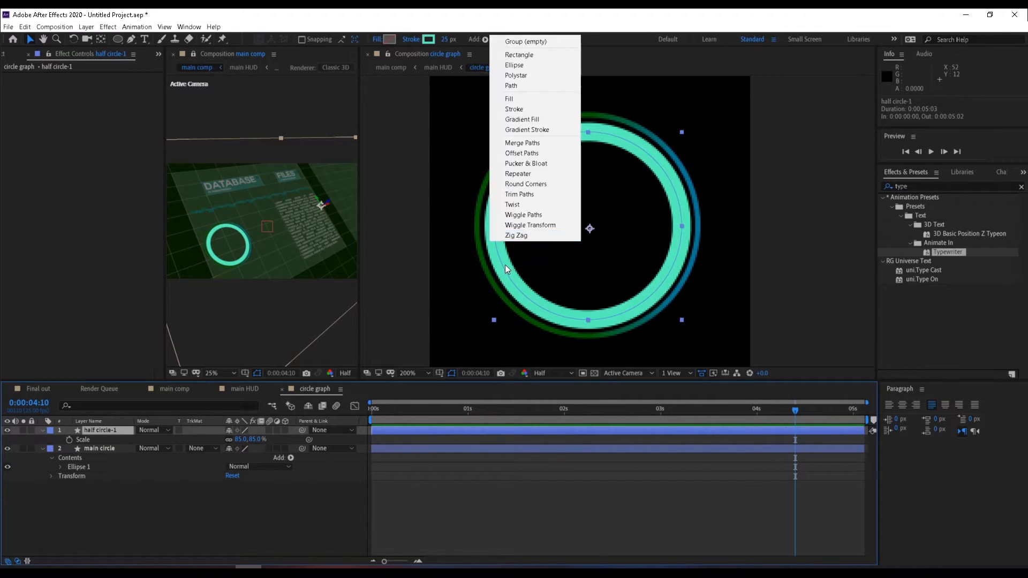
left_click(535, 192)
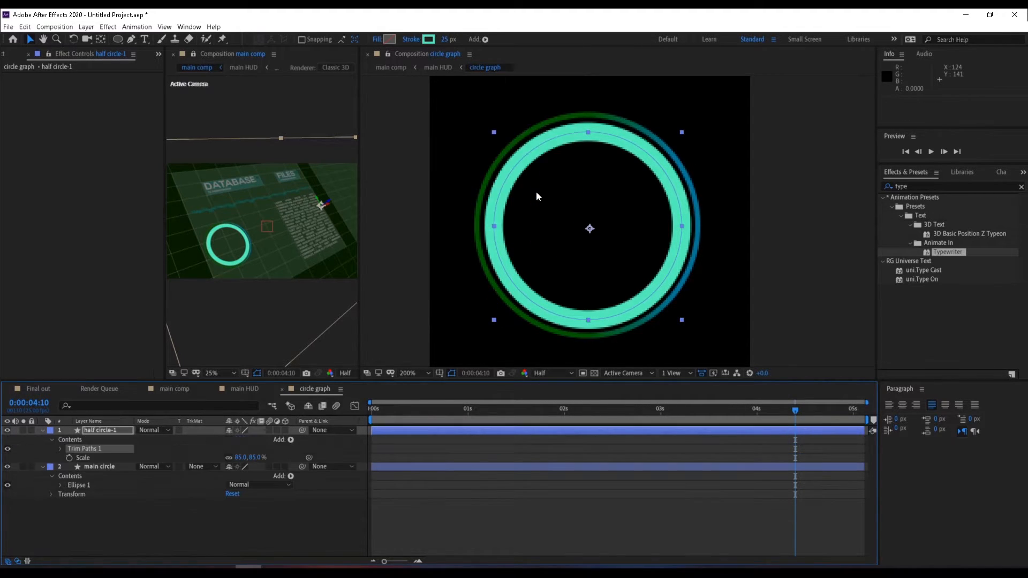
left_click(61, 448)
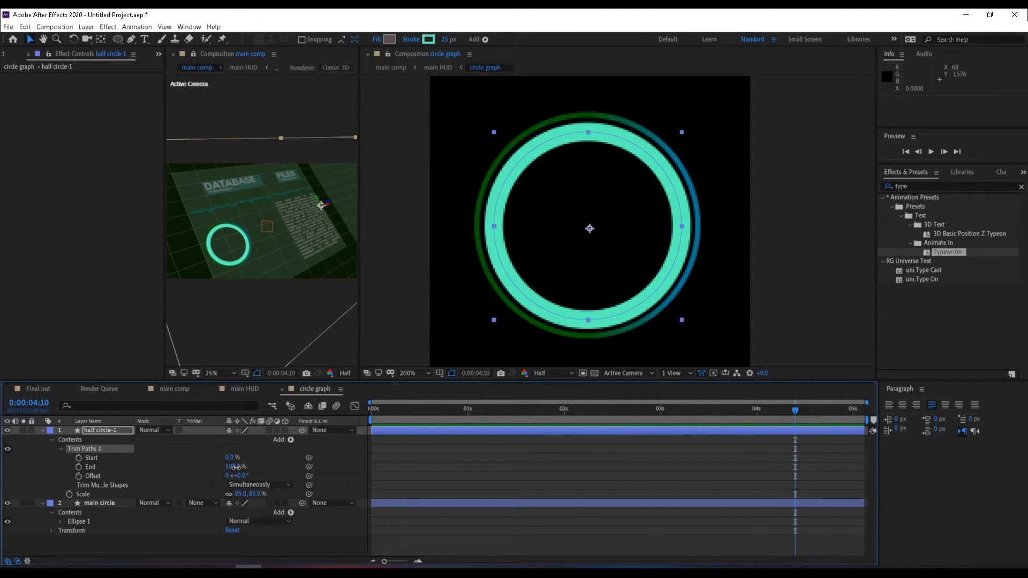
left_click_drag(236, 466, 224, 470)
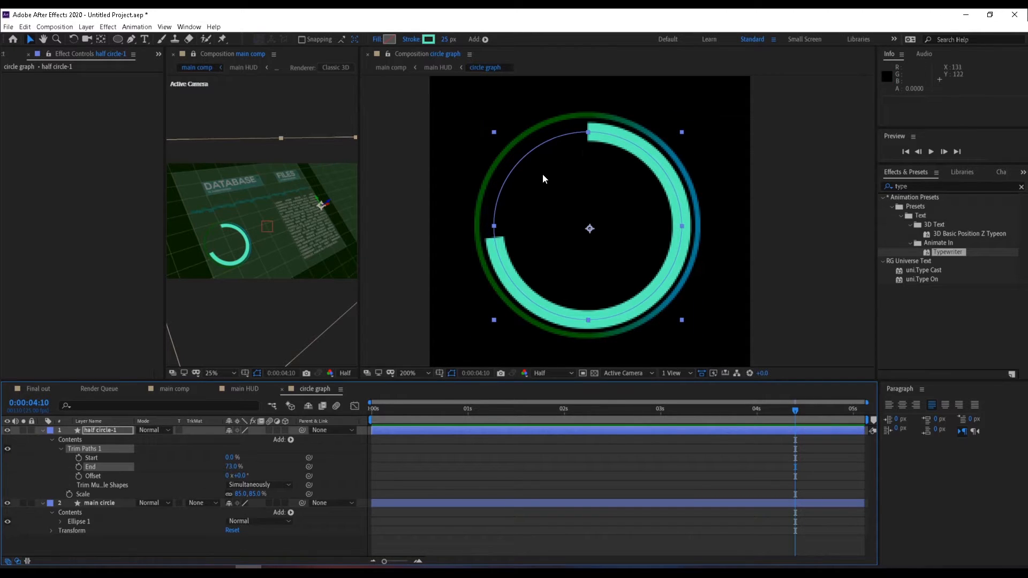
Step: Try out the Trim Paths Offset on half circle-1 and return it to 0°
mouse_move(238, 480)
left_mouse_down()
mouse_move(366, 488)
mouse_move(238, 476)
left_mouse_up()
left_click(239, 475)
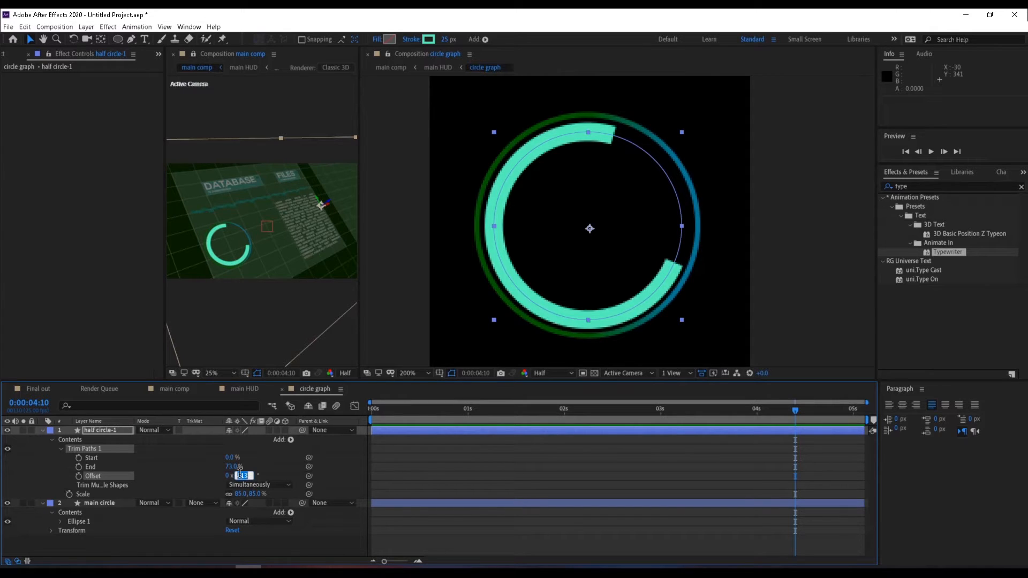
type("0")
key("Return")
Step: Keyframe the half circle-1 Trim Paths Offset from 0 at 0:00:00:00 to one full revolution at 0:00:00:24 and preview the spin
left_click_drag(391, 409, 331, 411)
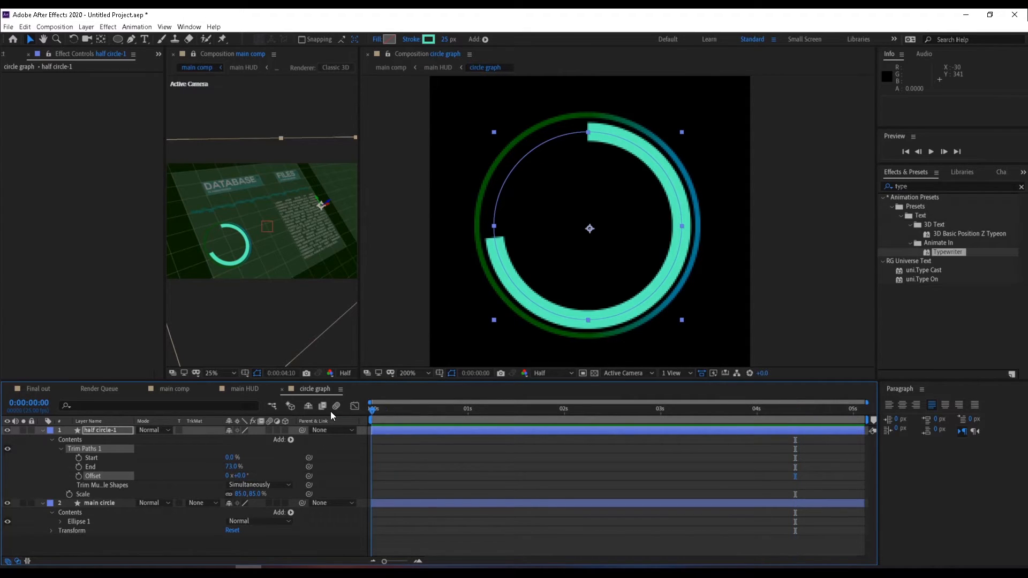
left_click(78, 476)
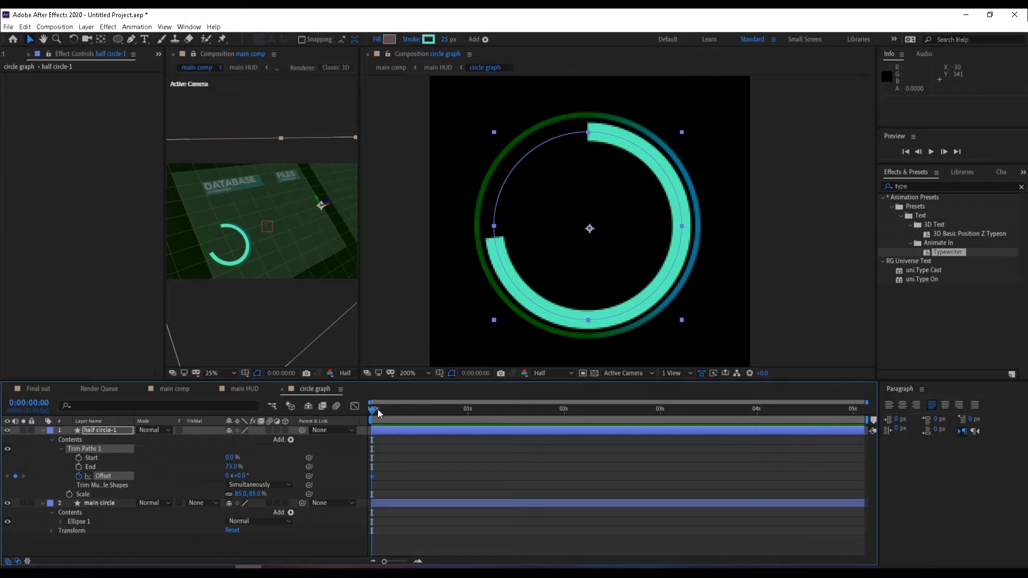
left_click_drag(403, 416, 462, 420)
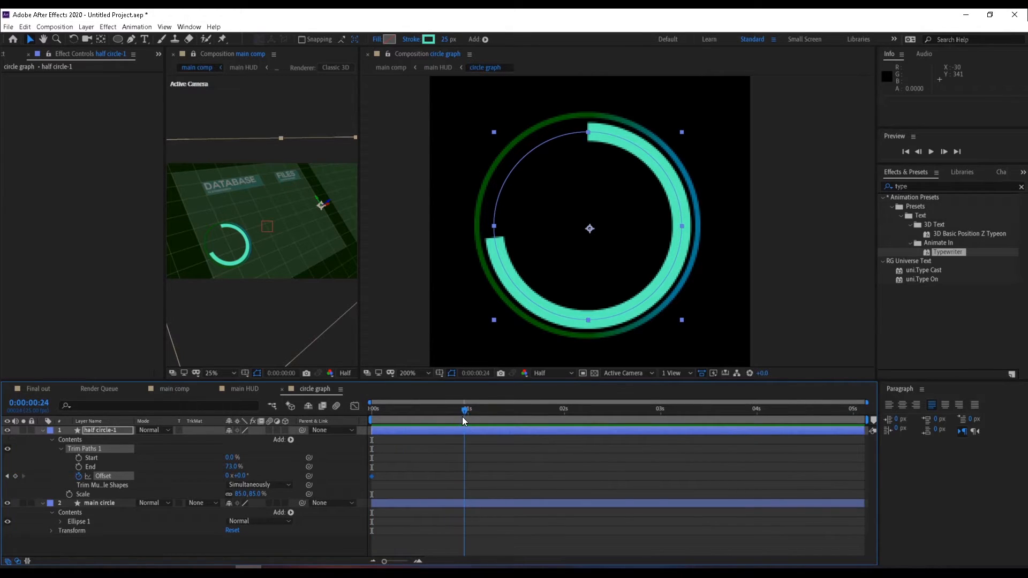
left_click(228, 475)
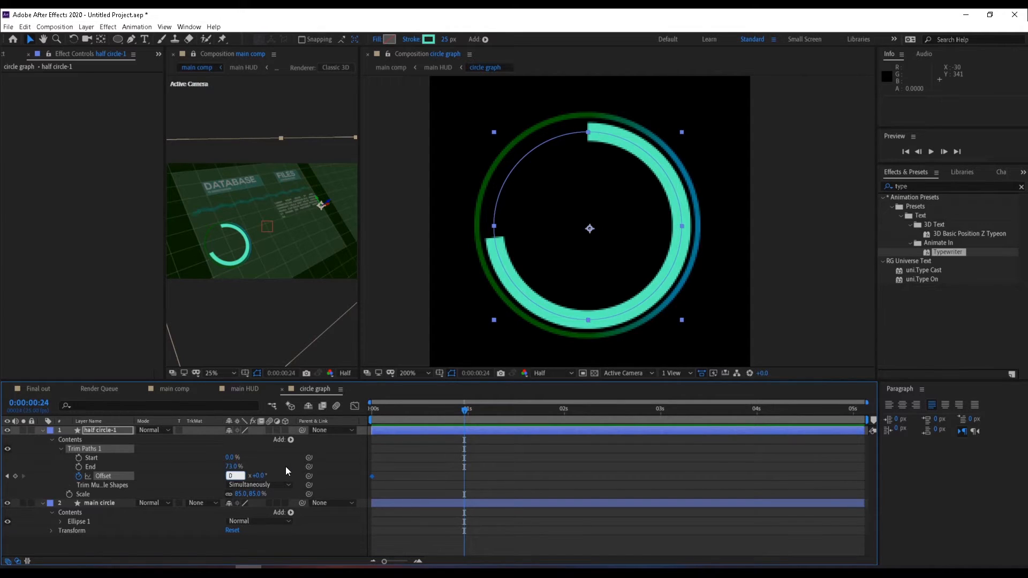
type("1")
key("Return")
left_click_drag(397, 415, 814, 436)
left_click_drag(615, 442, 562, 438)
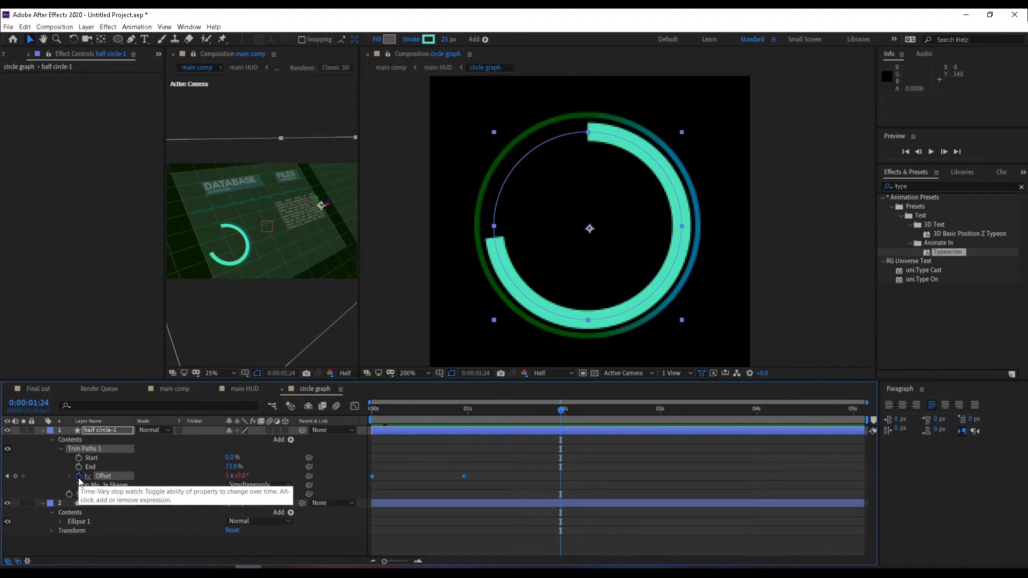
Step: Add a loopOut() expression to the half circle-1 Trim Paths Offset and preview the looping rotation
left_click(78, 476, "alt")
type("loop")
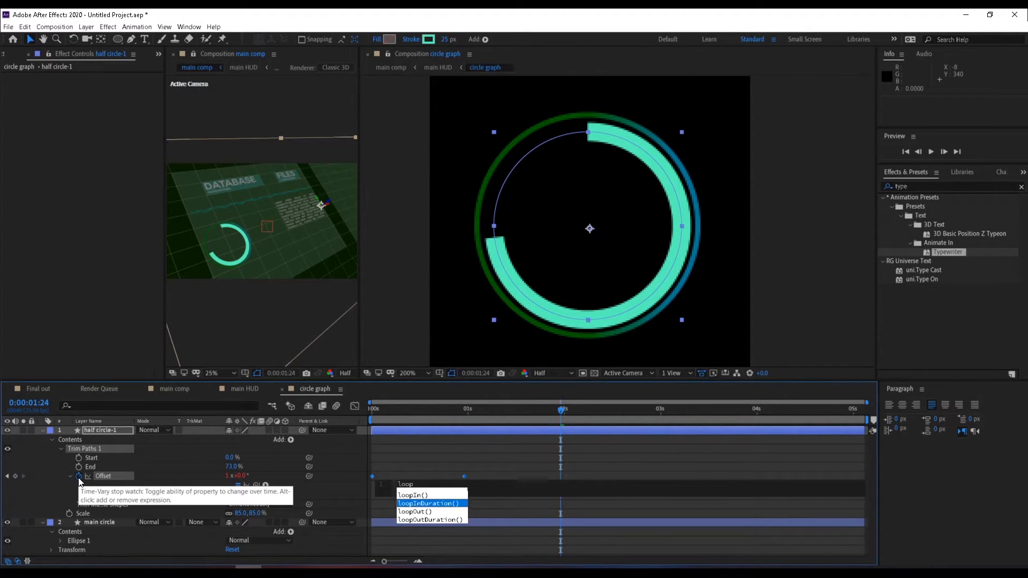
key("Down")
key("Return")
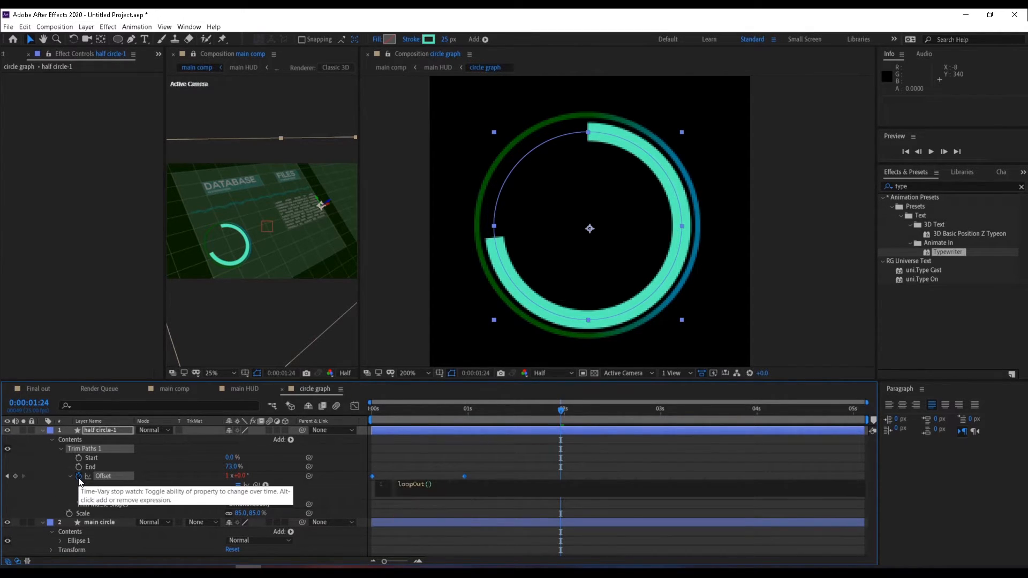
left_click(57, 486)
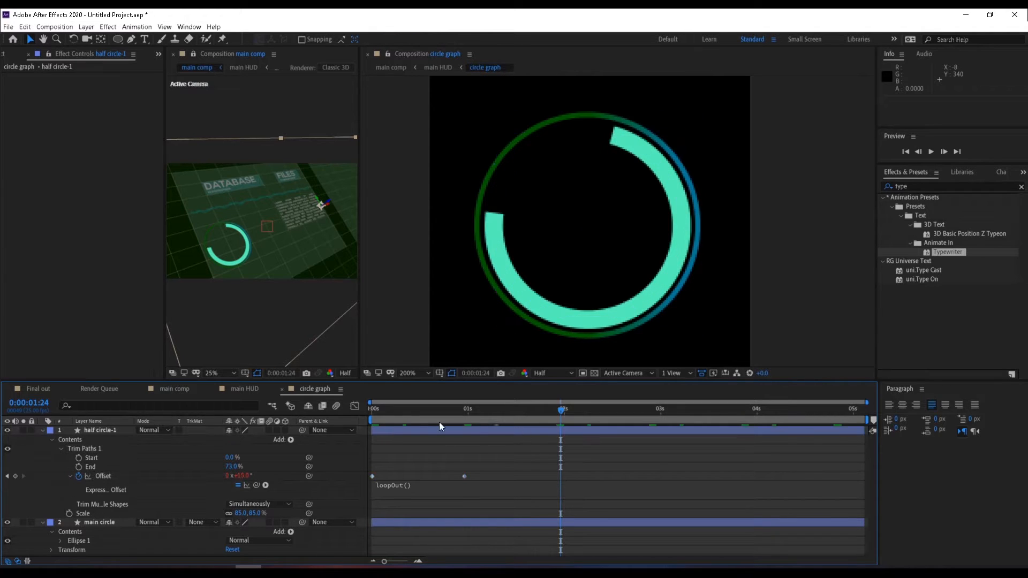
left_click_drag(412, 410, 695, 419)
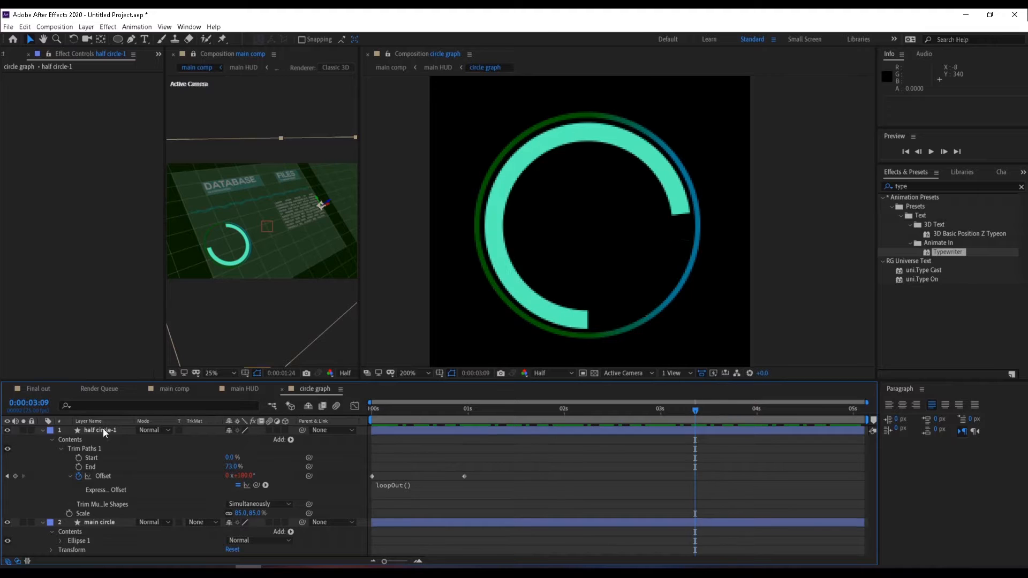
Step: Duplicate the half circle-1 layer and scale the copy down to 66%
left_click(42, 431)
left_click(88, 430)
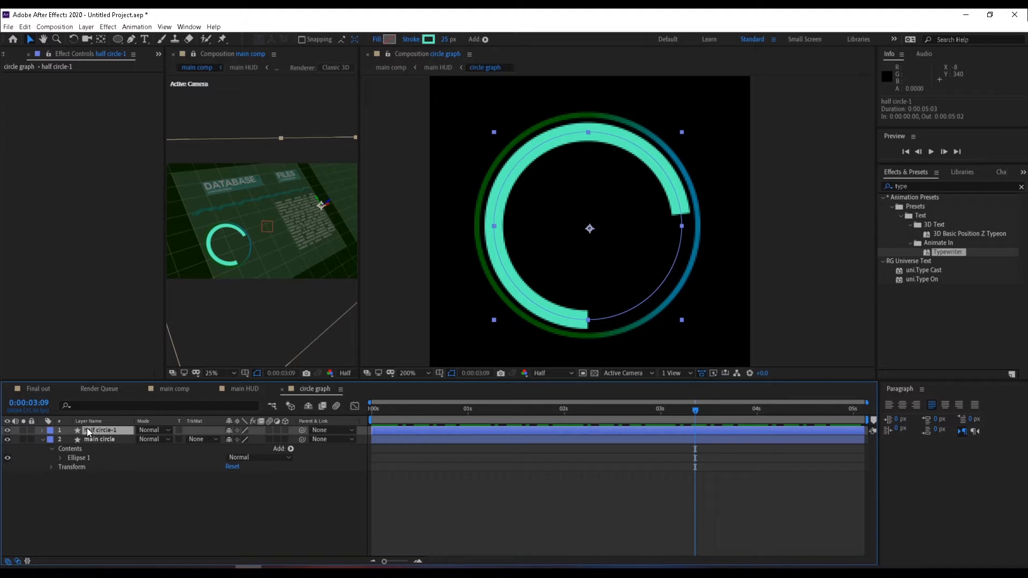
key("ctrl+d")
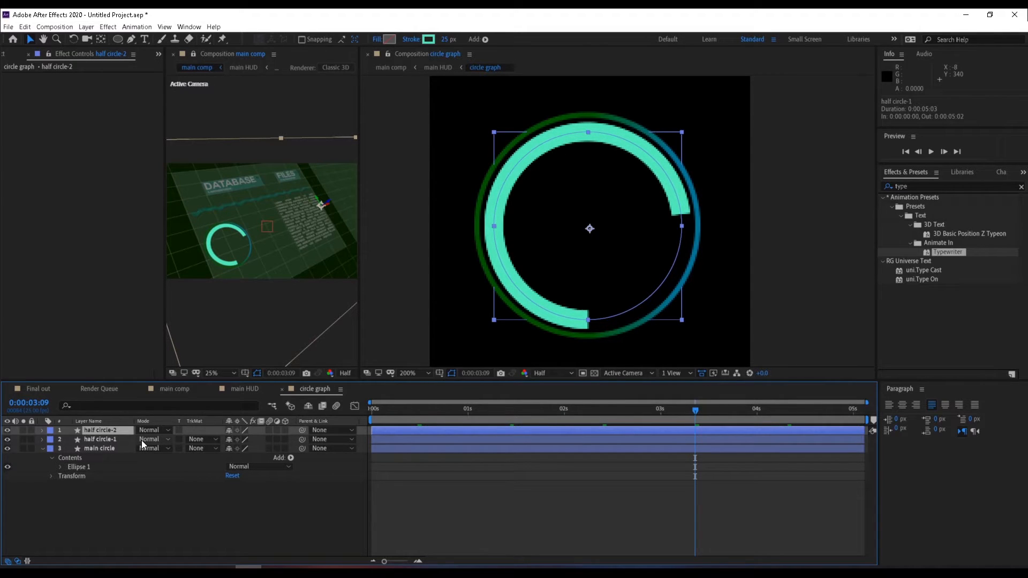
key("s")
left_click_drag(240, 441, 229, 440)
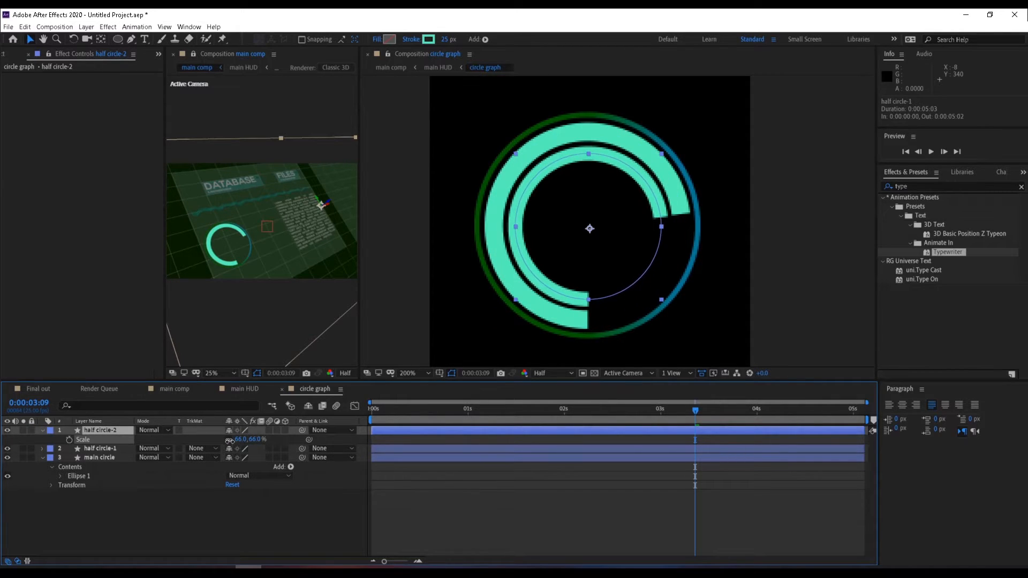
Step: Shift the half circle-2 stroke colour to a bluer light cyan
left_click(428, 40)
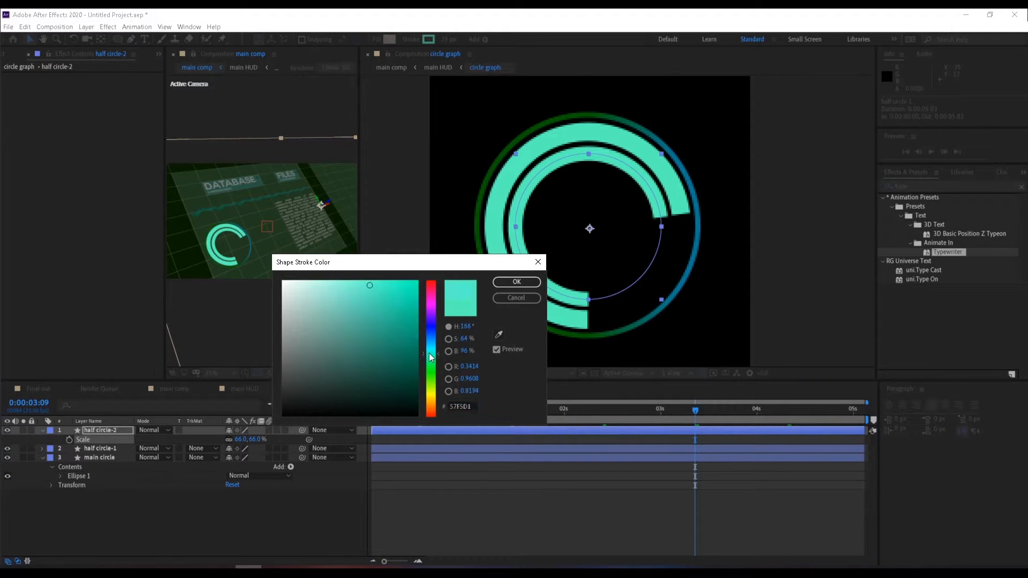
left_click_drag(430, 352, 429, 350)
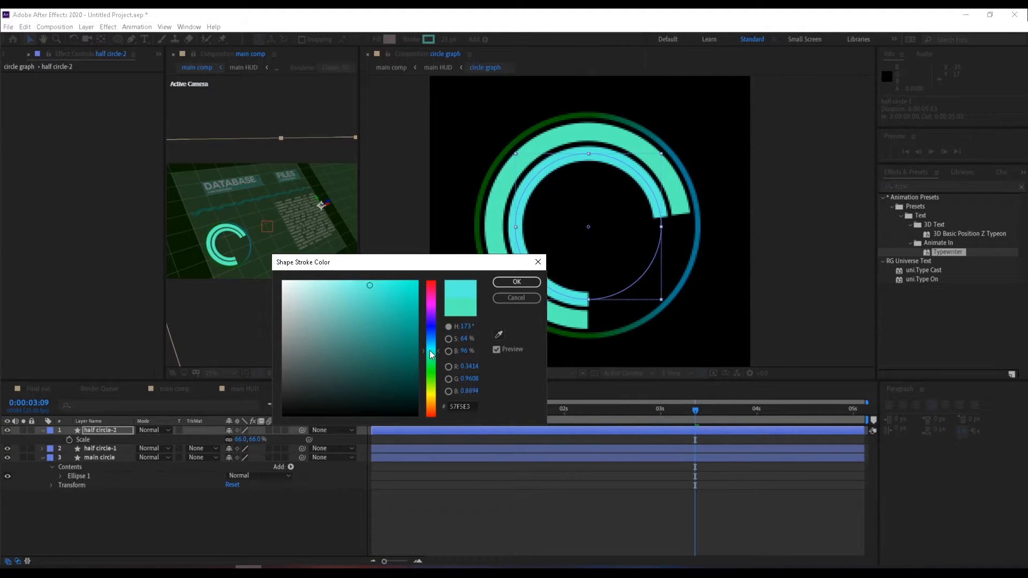
left_click(510, 281)
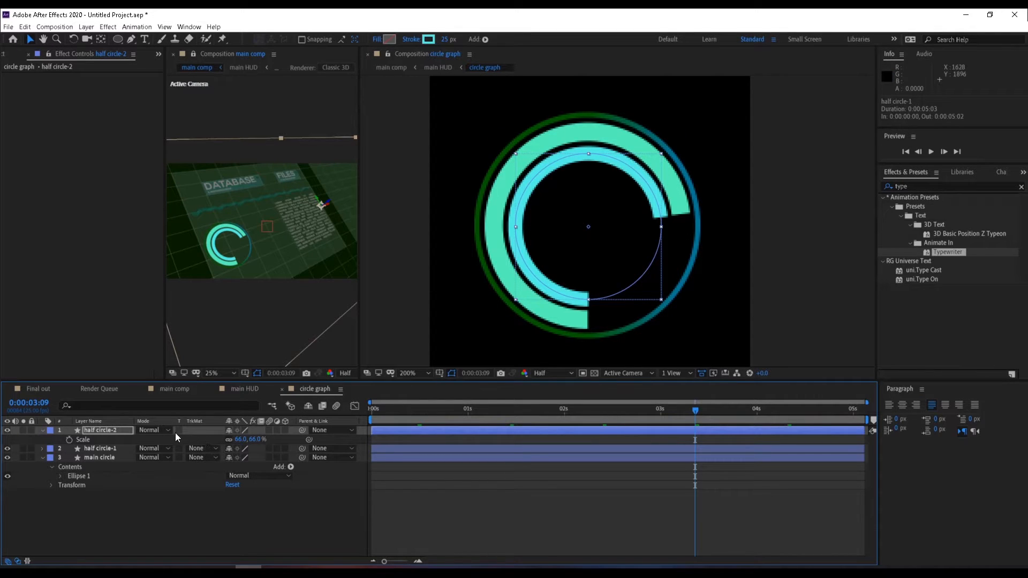
Step: Rotate the half circle-2 layer to about 182°
left_click(104, 429)
key("r")
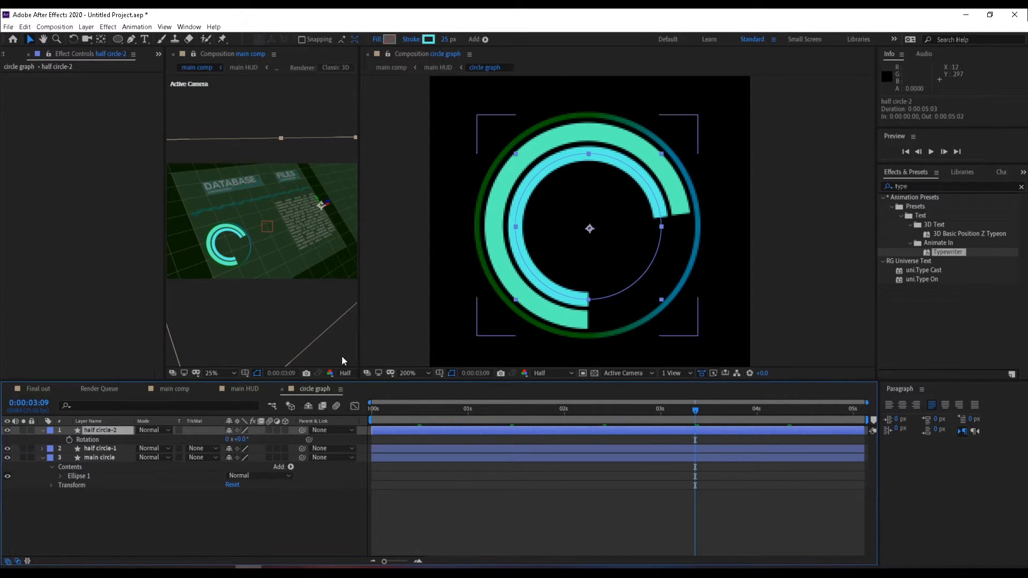
left_click_drag(240, 439, 340, 440)
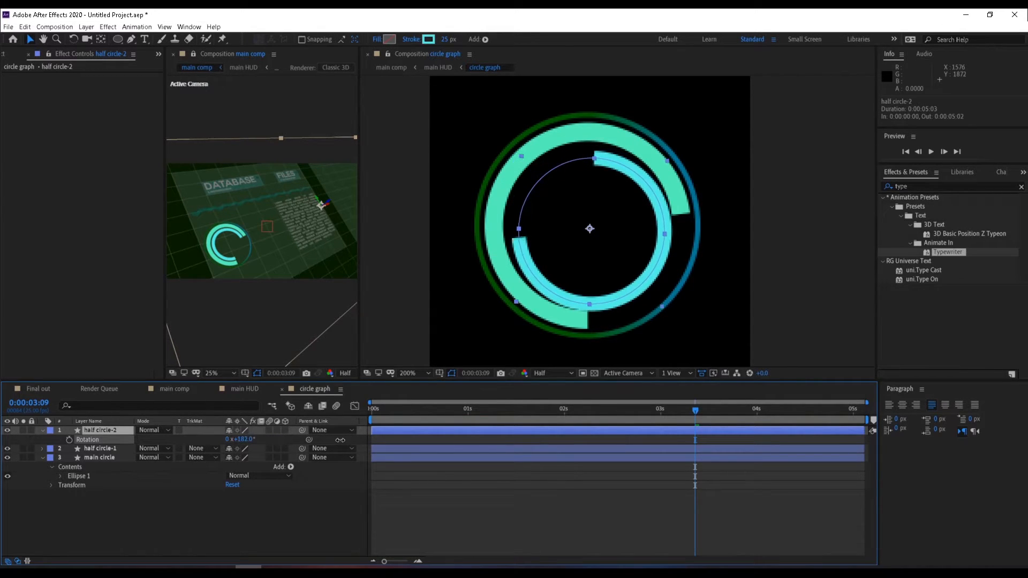
Step: Centre the half circle-2 arc inside the larger rings at about 183.5, 178 and scrub through the animation
left_click_drag(635, 247, 633, 242)
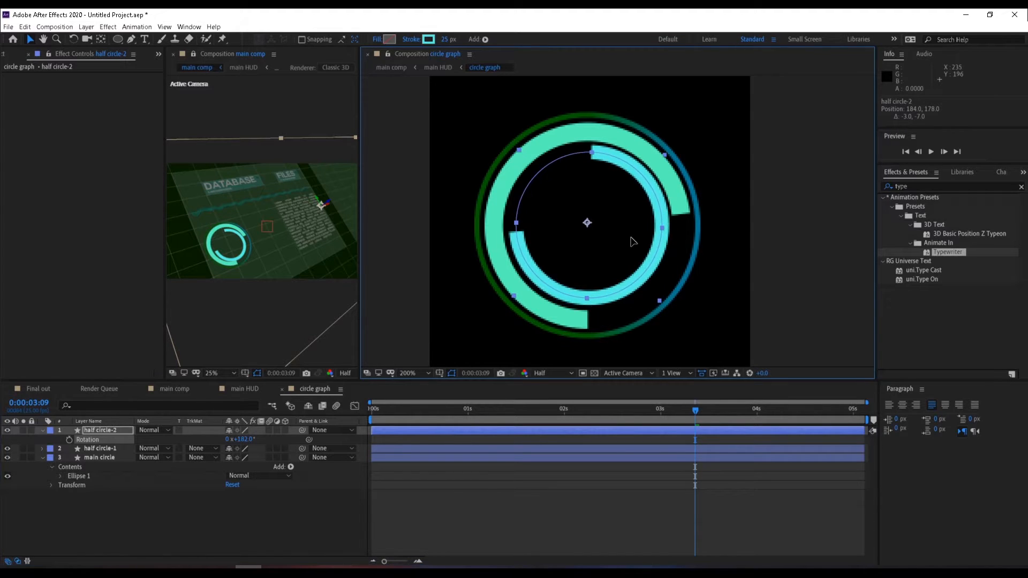
key("Down")
key("Left")
key("Up")
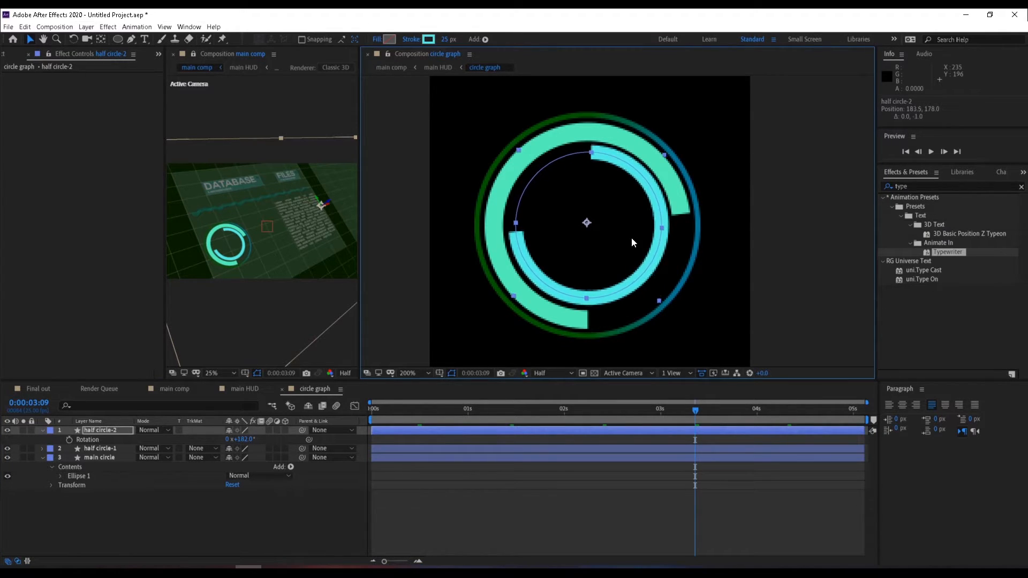
left_click_drag(383, 410, 595, 423)
Step: Set the half circle-2 Trim Paths Offset keyframe at 0:00:00:24 to -1 revolution and preview the counter-rotation
left_click(236, 528)
left_click(56, 433)
left_click(42, 432)
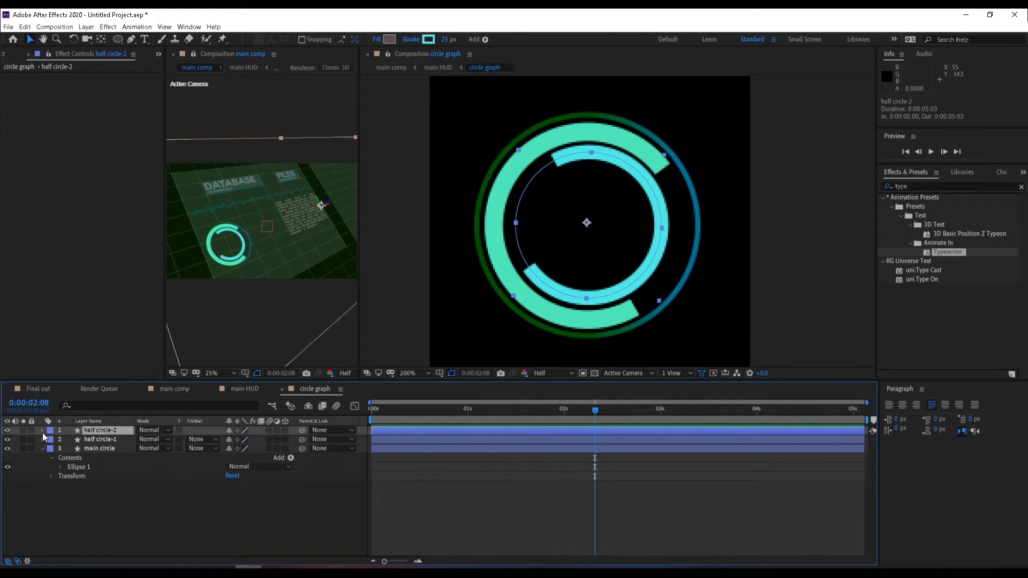
left_click(43, 433)
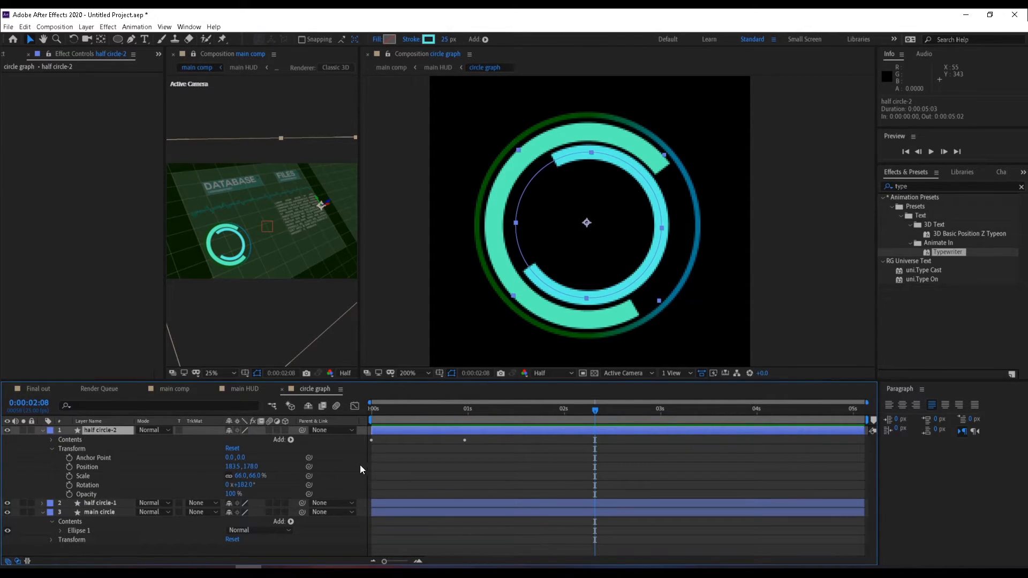
left_click(389, 435)
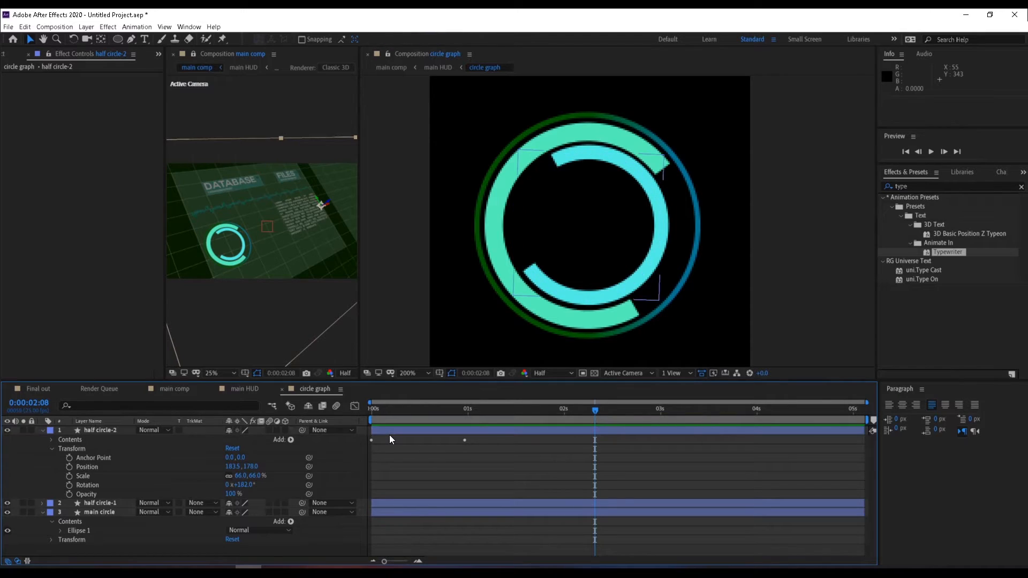
key("u")
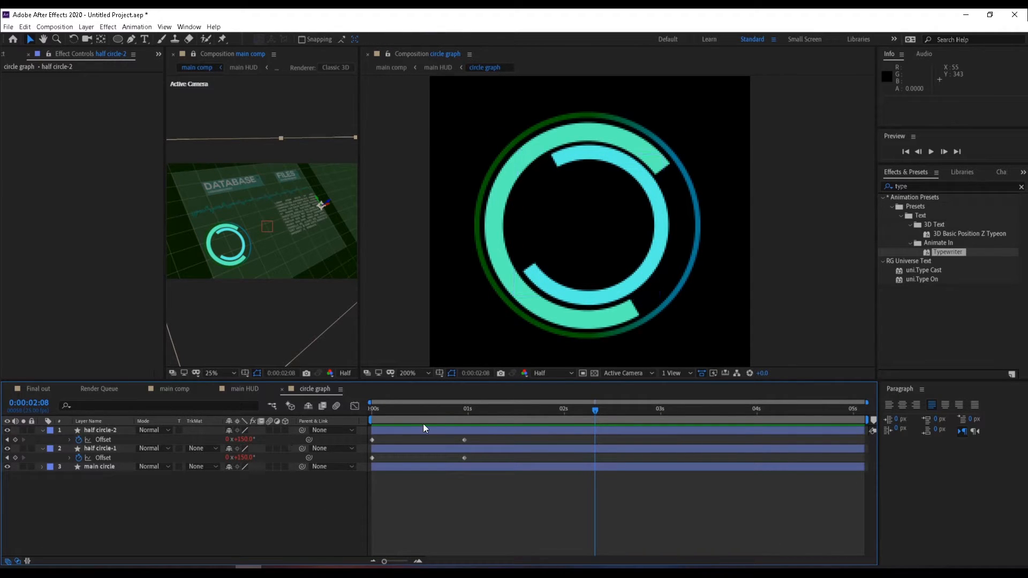
left_click_drag(426, 413, 459, 417)
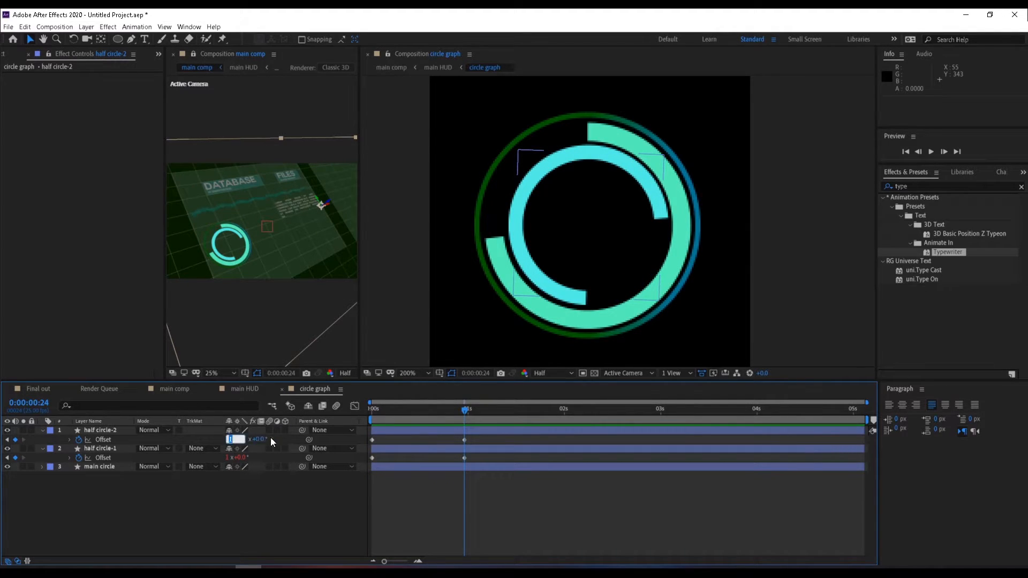
type("-1")
key("Return")
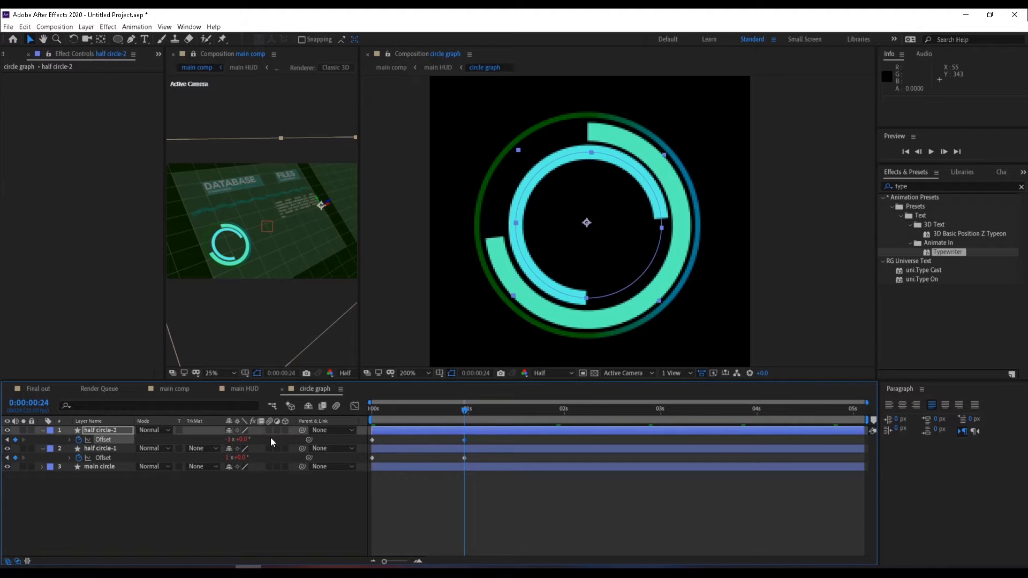
left_click(388, 487)
left_click_drag(388, 407, 746, 457)
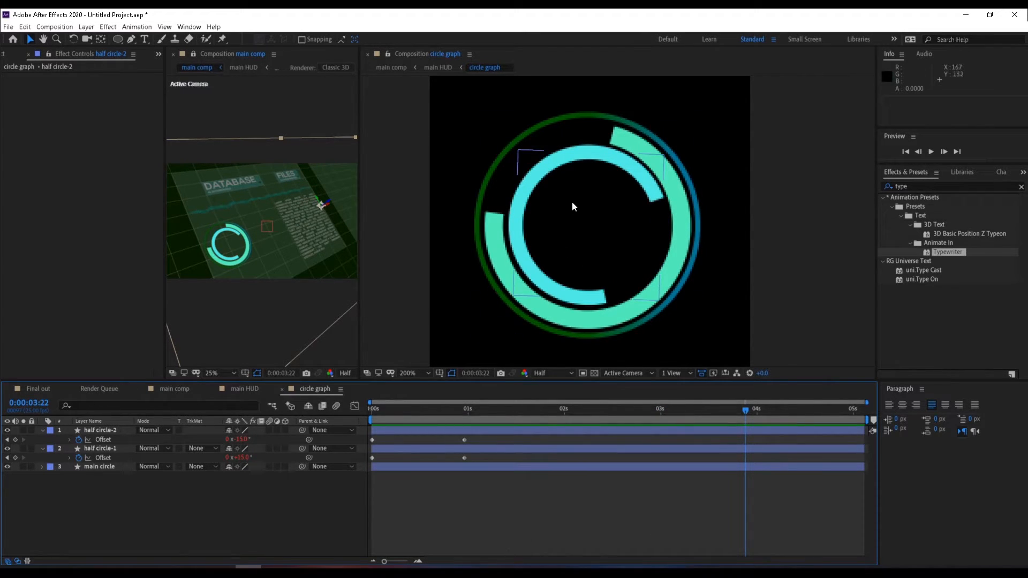
Step: Add a new composition-sized dark green solid, 374 × 370 px, above the circle layers
right_click(143, 511)
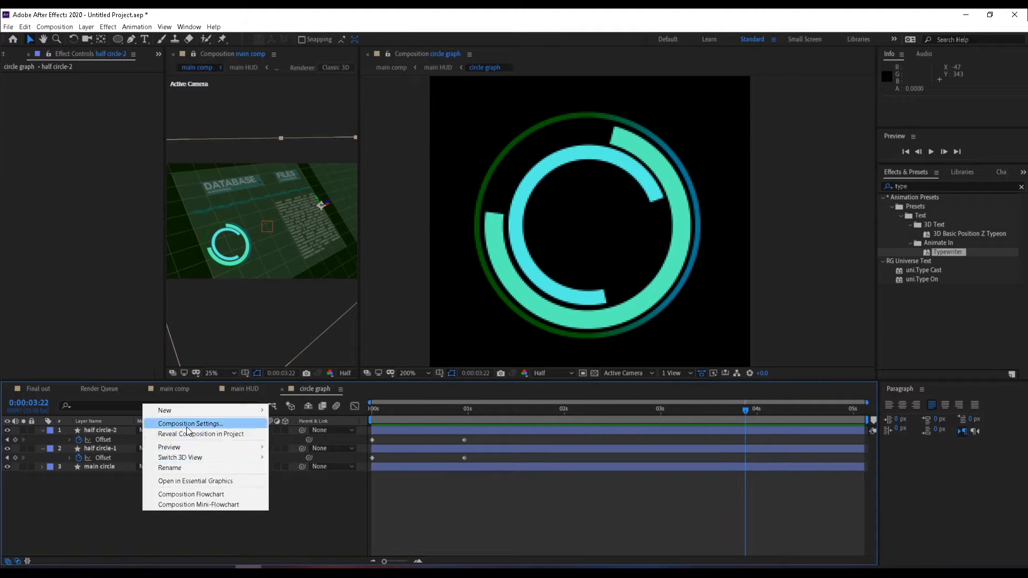
mouse_move(223, 409)
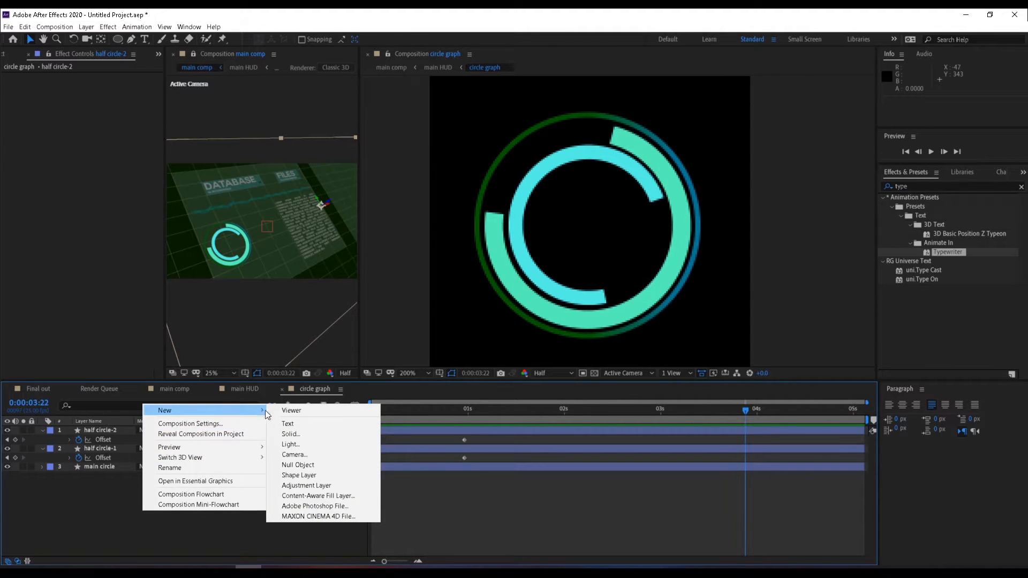
left_click(292, 434)
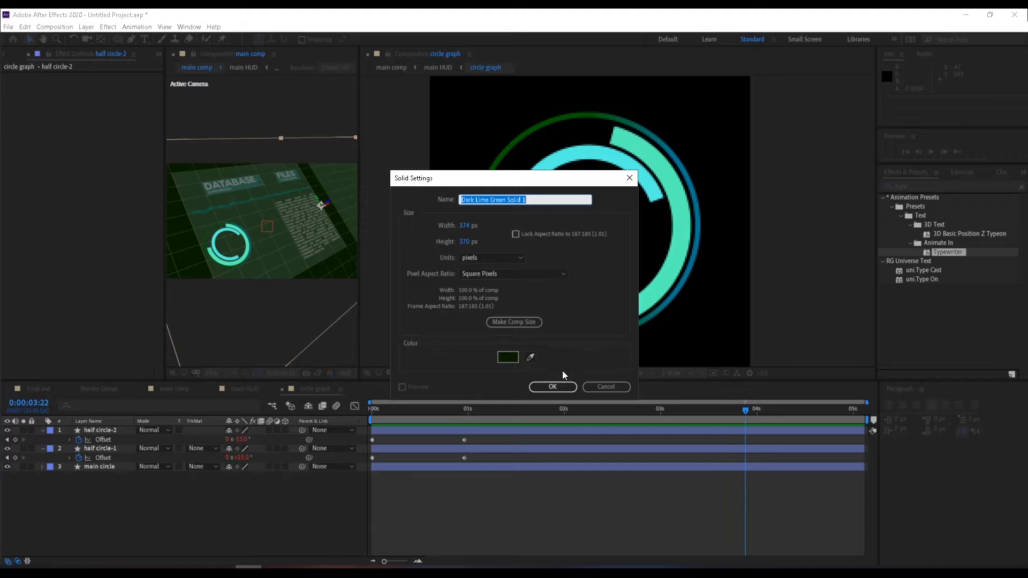
left_click(551, 386)
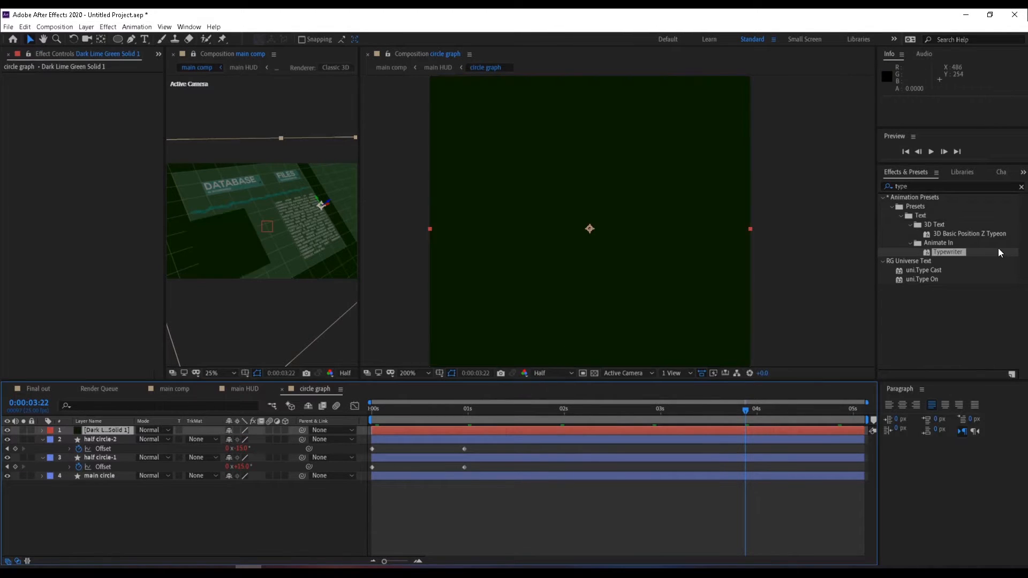
Step: Apply the Radio Waves effect to the dark green solid and preview the expanding waves
double_click(934, 187)
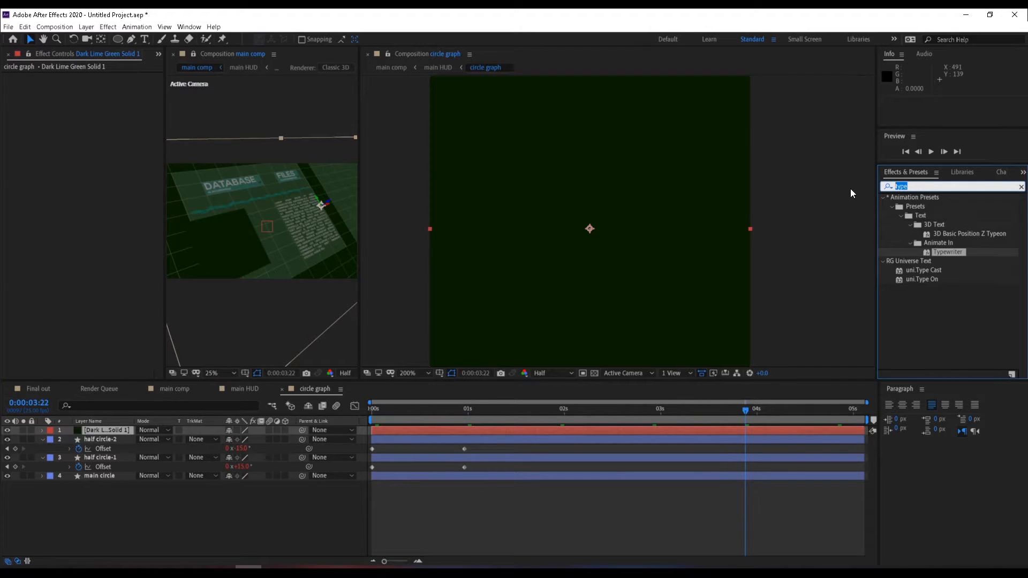
type("wav")
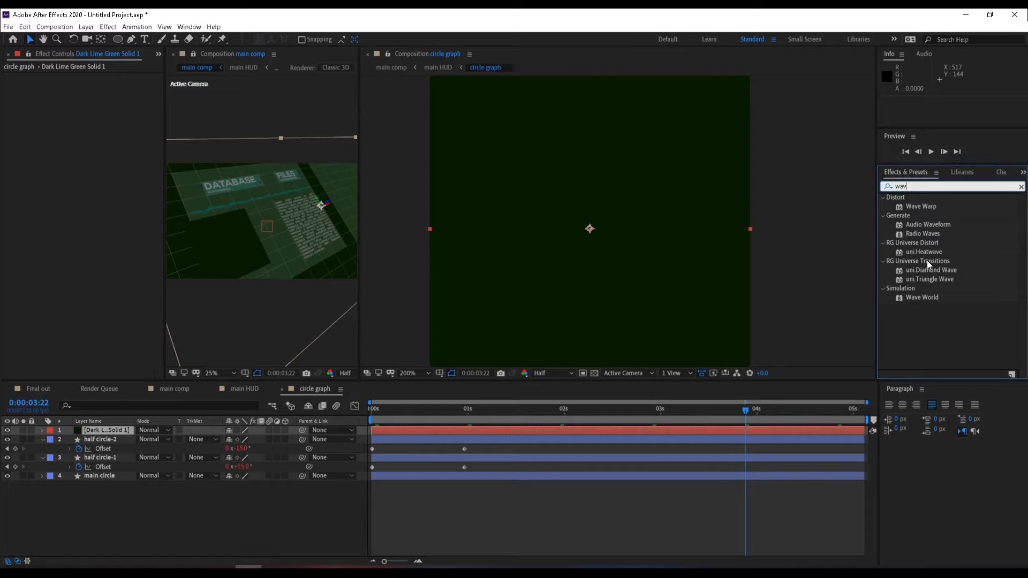
left_click(933, 234)
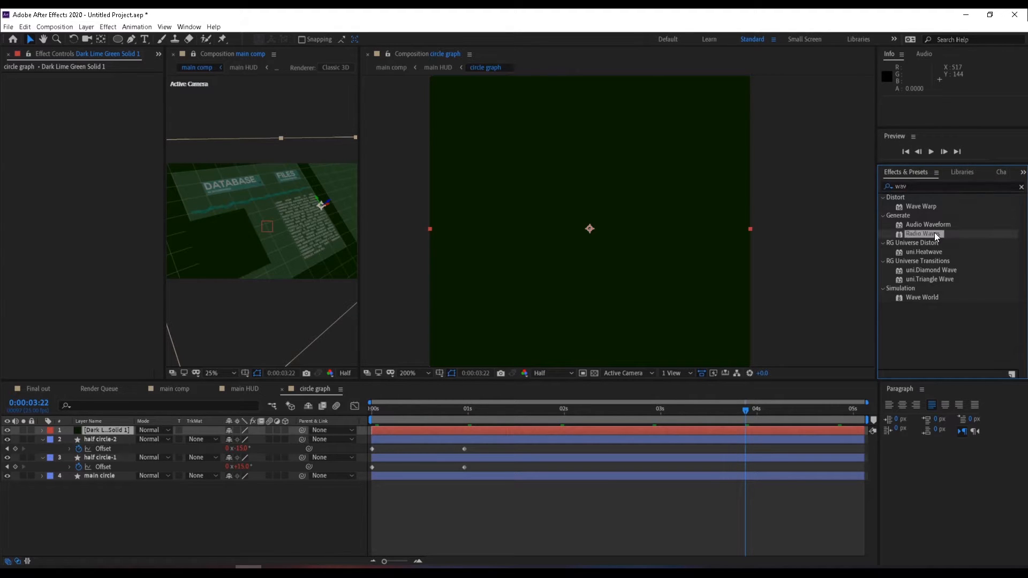
left_click_drag(934, 233, 709, 211)
left_click_drag(636, 217, 622, 221)
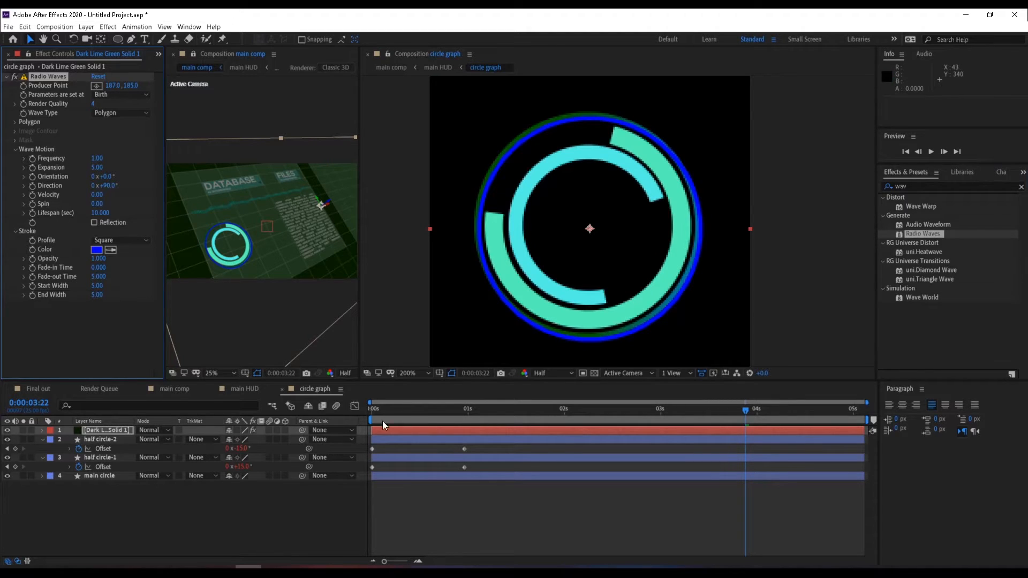
left_click_drag(378, 406, 766, 461)
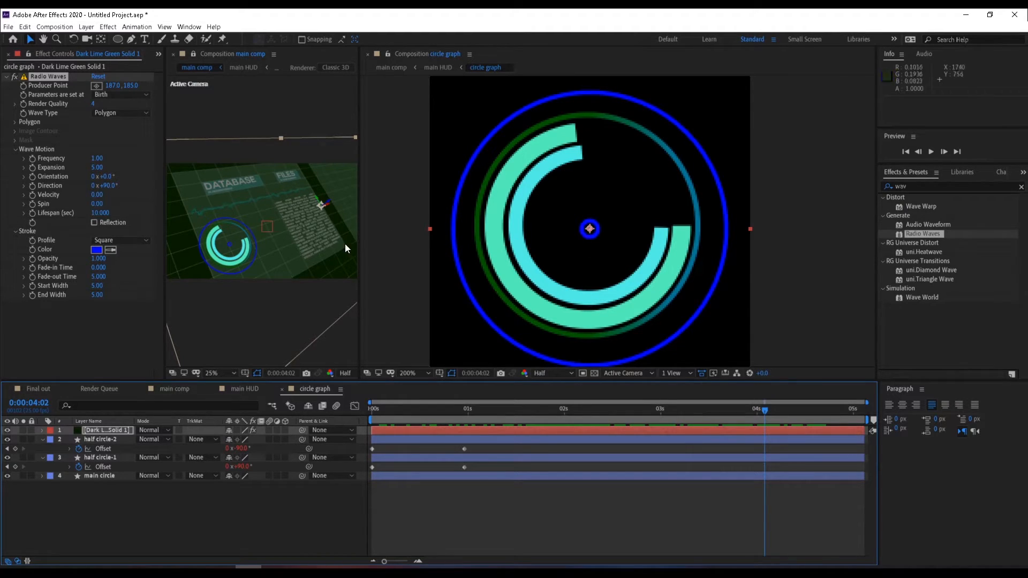
Step: Change the Radio Waves stroke colour to pale cyan D3FFFC
left_click(93, 250)
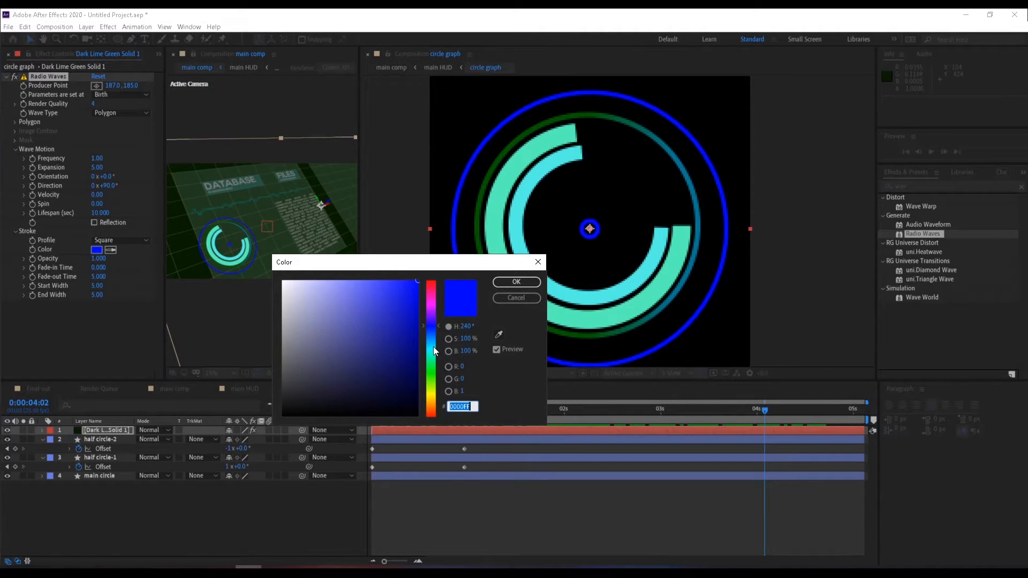
left_click_drag(432, 346, 433, 349)
mouse_move(386, 321)
left_mouse_down()
mouse_move(316, 294)
mouse_move(304, 276)
left_mouse_up()
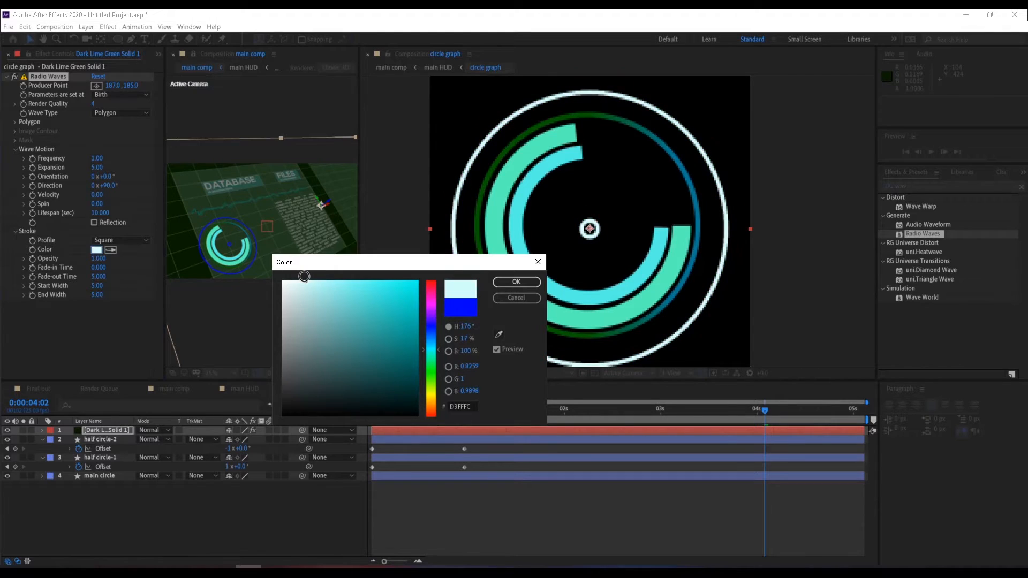
left_click(516, 282)
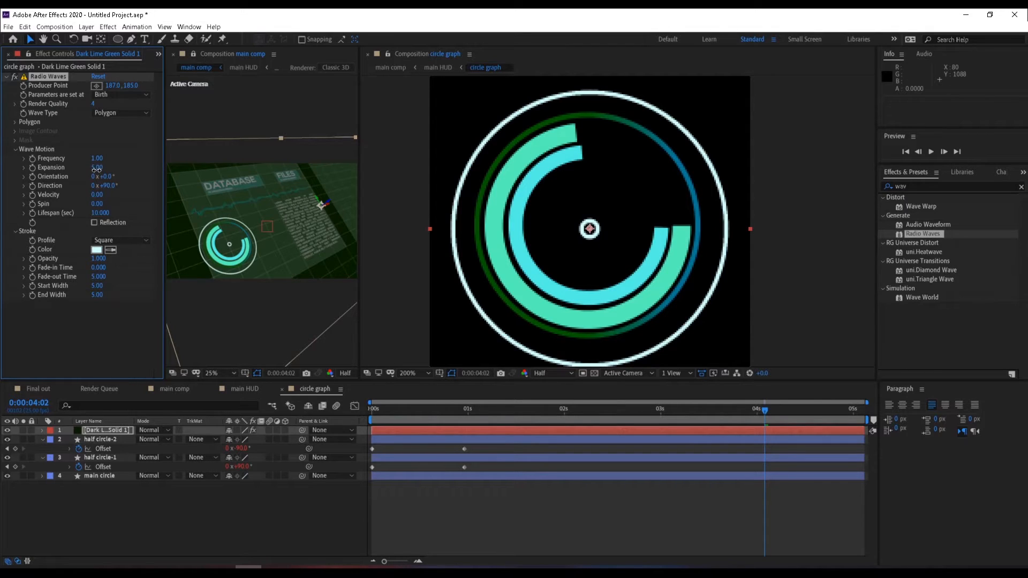
Step: Reduce the Radio Waves Expansion to 0.60 and centre the solid within the rings at about 185.5, 182.5
left_click_drag(97, 168, 78, 175)
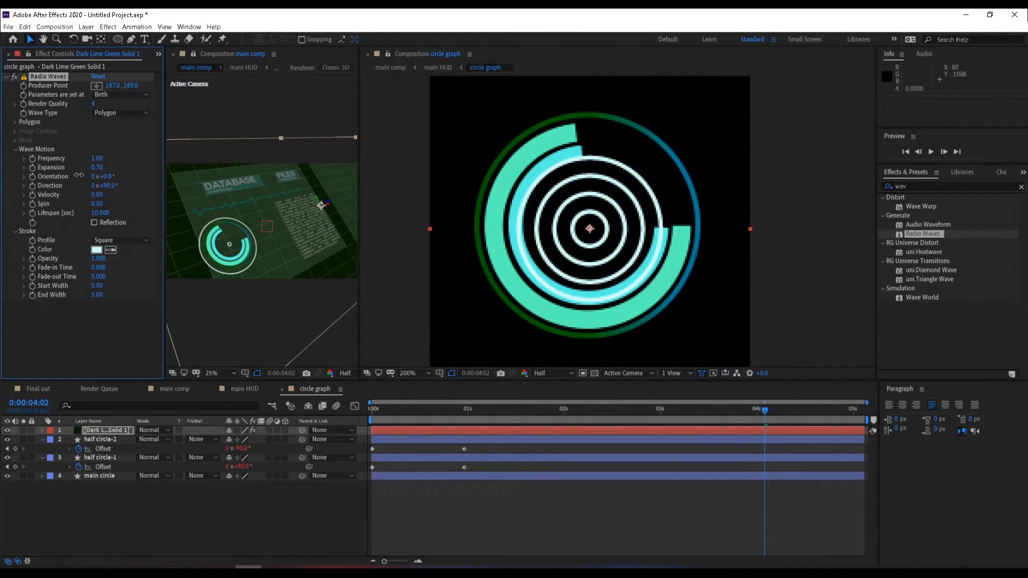
left_click_drag(79, 175, 78, 179)
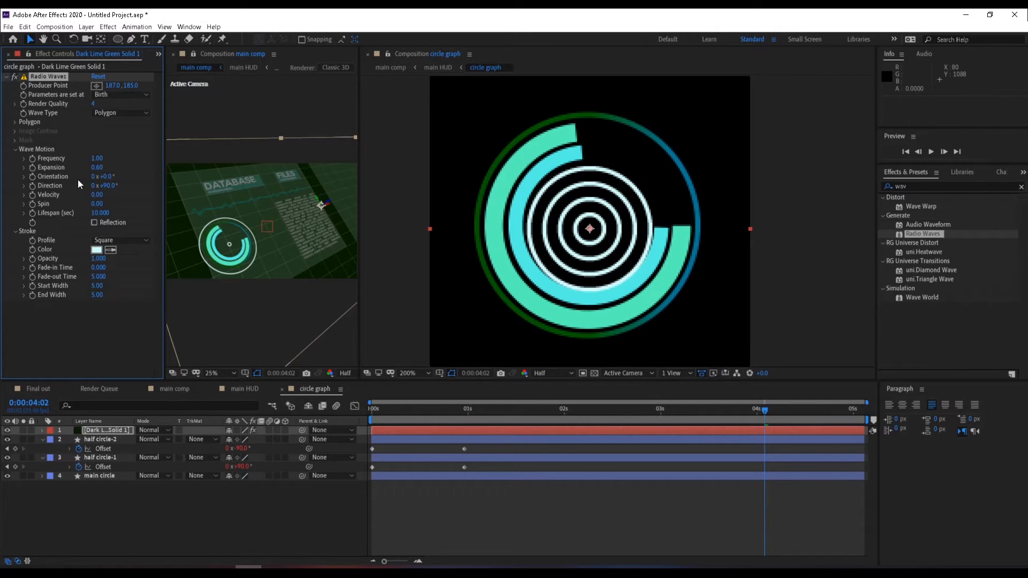
left_click_drag(621, 236, 620, 234)
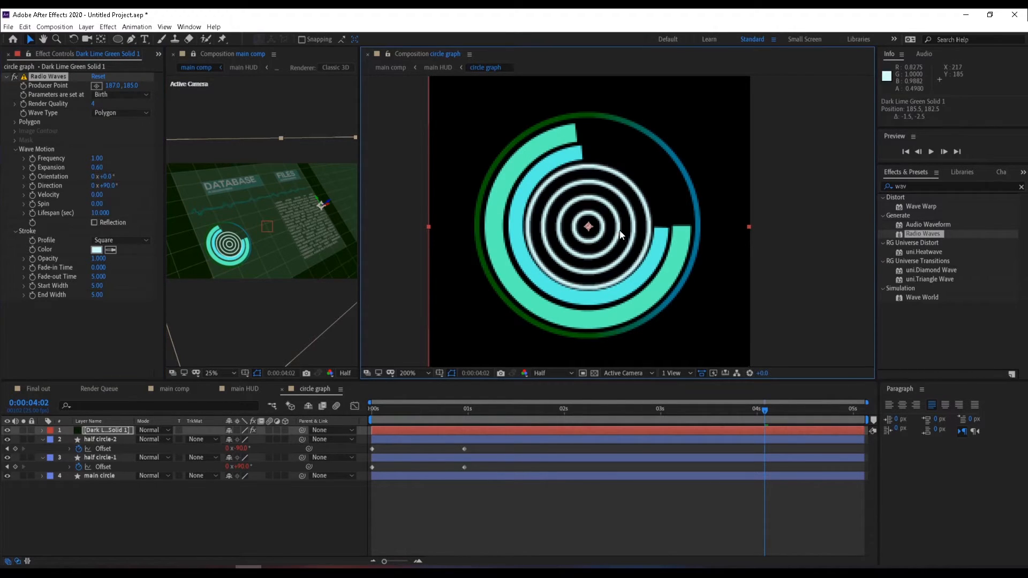
left_click_drag(526, 402, 753, 416)
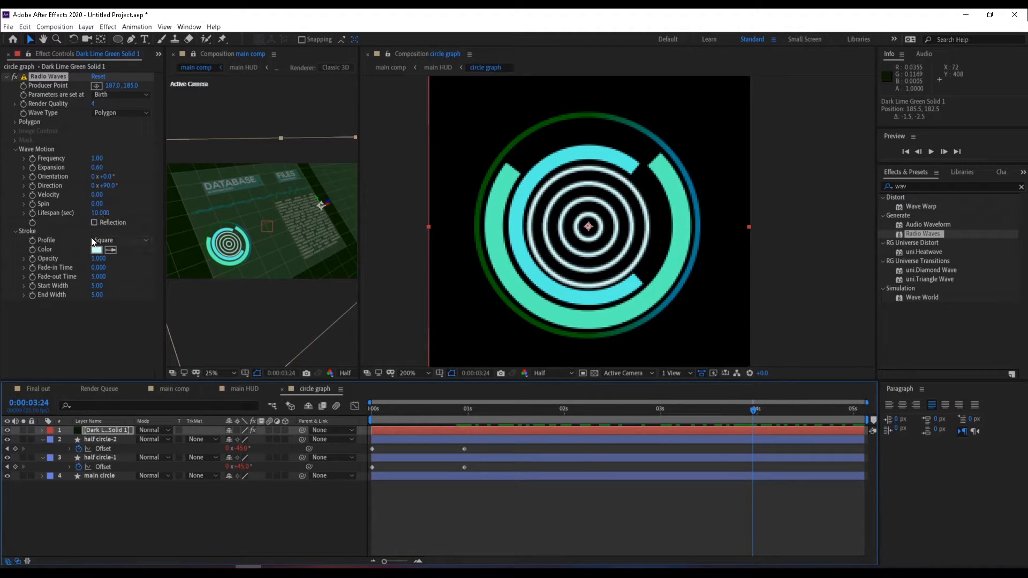
Step: Set the Radio Waves Lifespan to 3 seconds and preview the fading waves
left_click(107, 214)
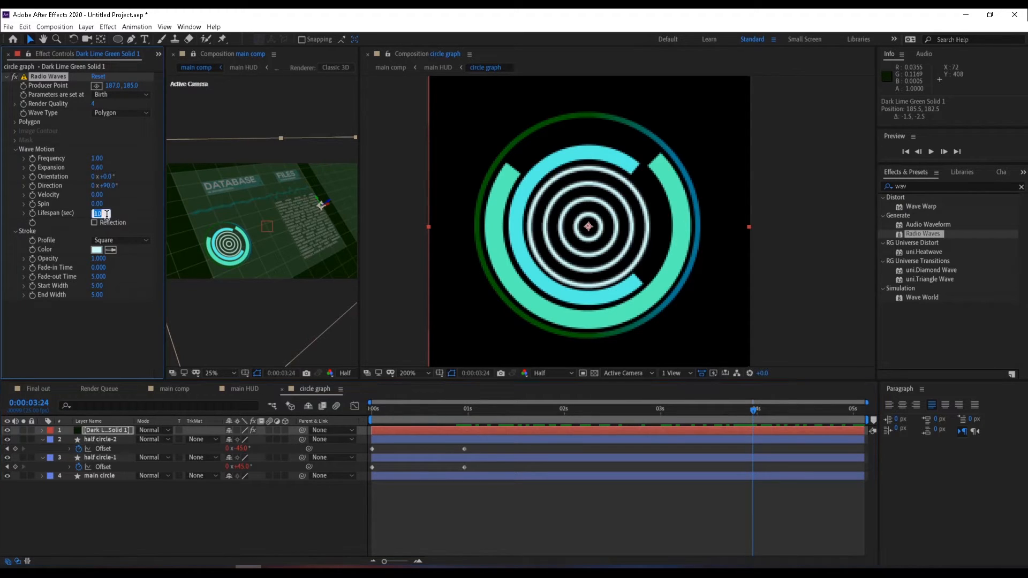
type("3")
key("Return")
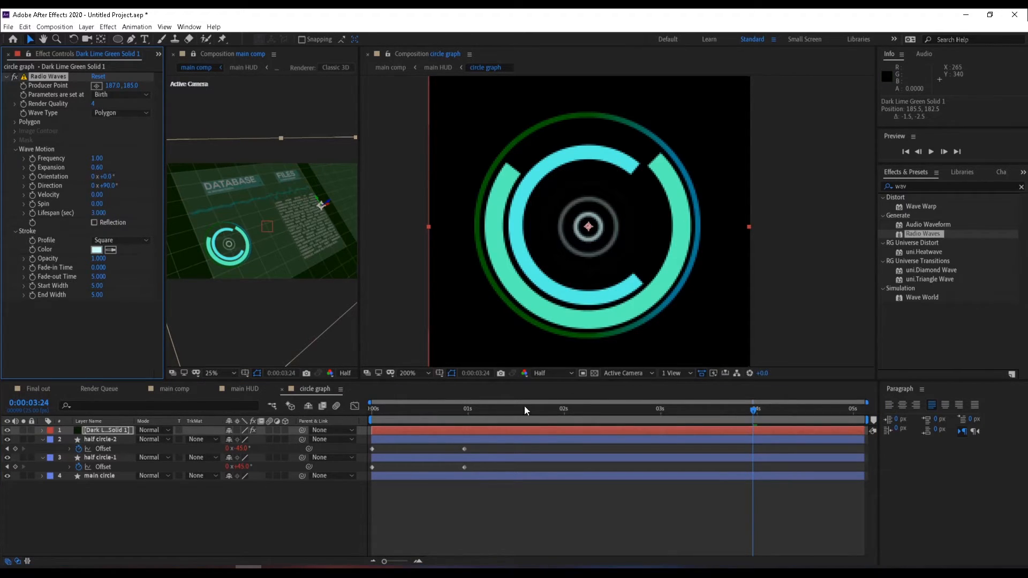
left_click_drag(395, 412, 735, 410)
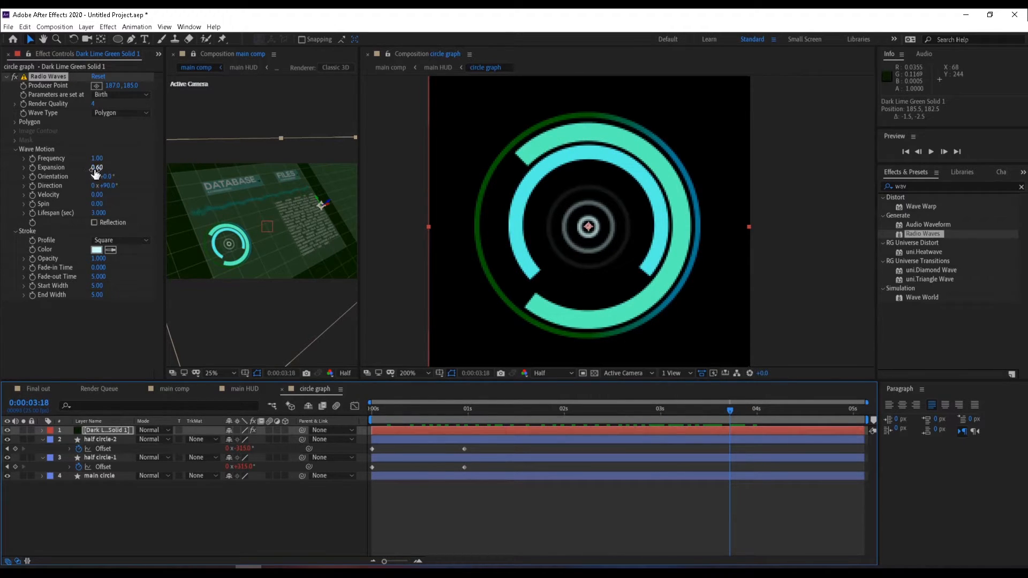
Step: Raise the Radio Waves Expansion to 0.90 and play back the circle graph animation
mouse_move(96, 168)
left_mouse_down()
mouse_move(108, 169)
mouse_move(97, 169)
left_mouse_up()
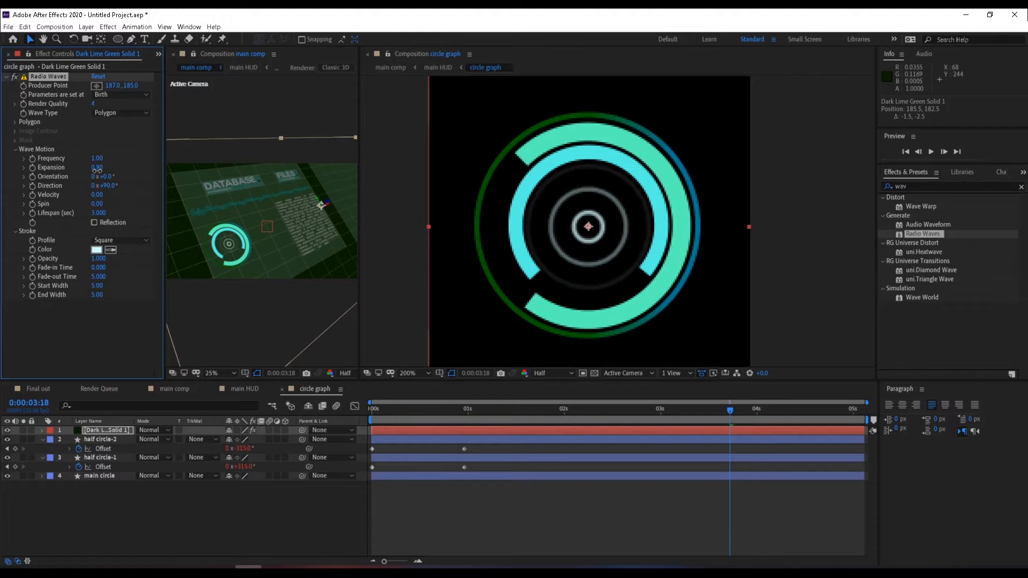
left_click_drag(402, 412, 856, 418)
key("space")
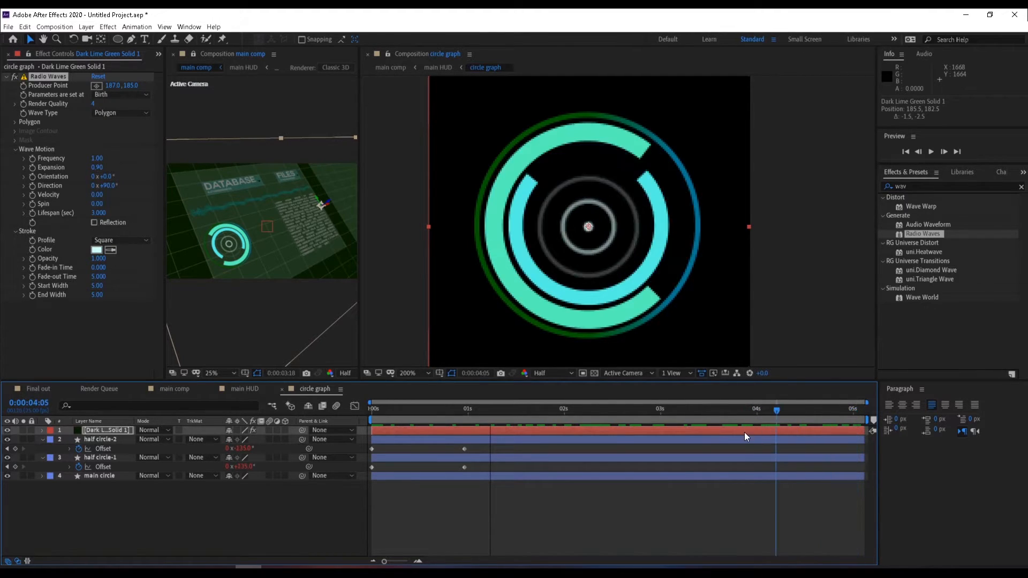
mouse_move(557, 442)
left_mouse_down()
mouse_move(480, 446)
mouse_move(561, 441)
left_mouse_up()
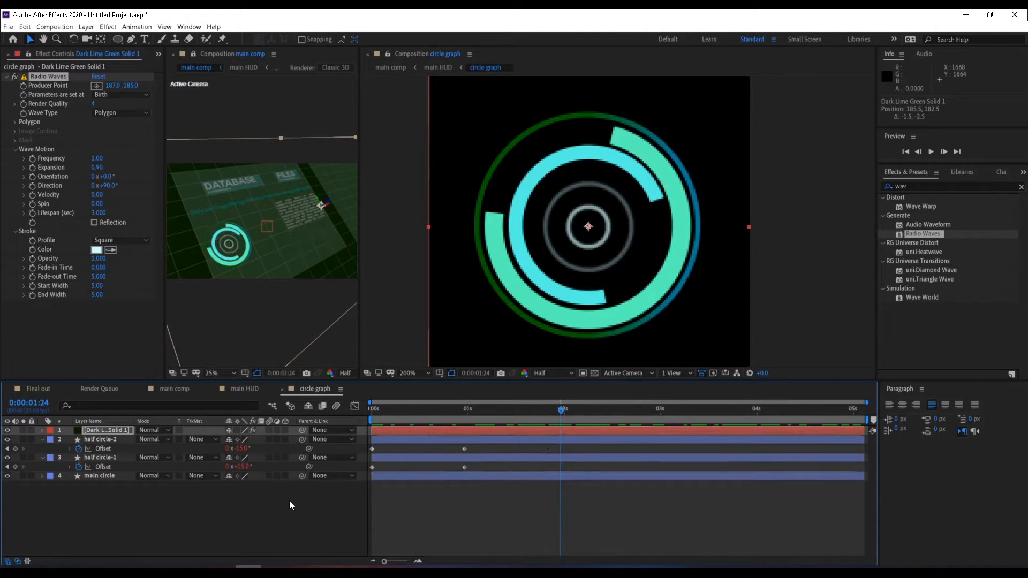
Step: Examine the circle graph's motion in the Final out reference composition, then return to the circle graph composition
left_click(33, 389)
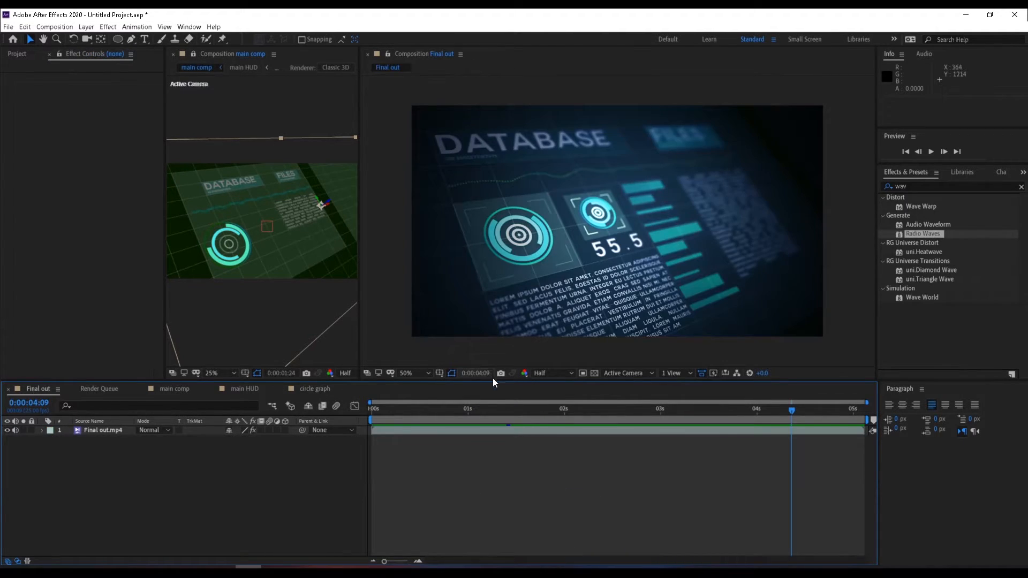
left_click_drag(387, 407, 641, 409)
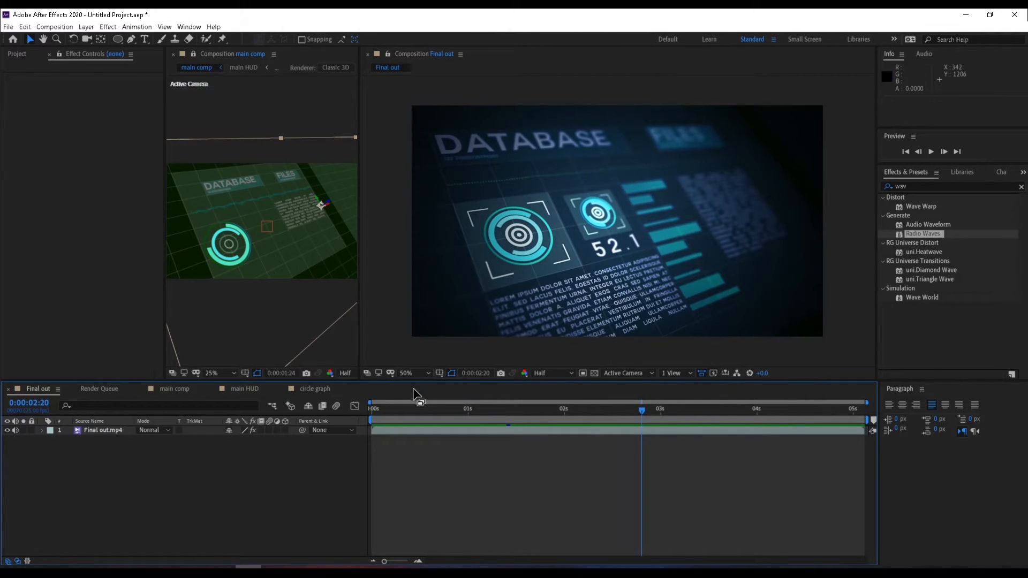
left_click_drag(386, 410, 566, 419)
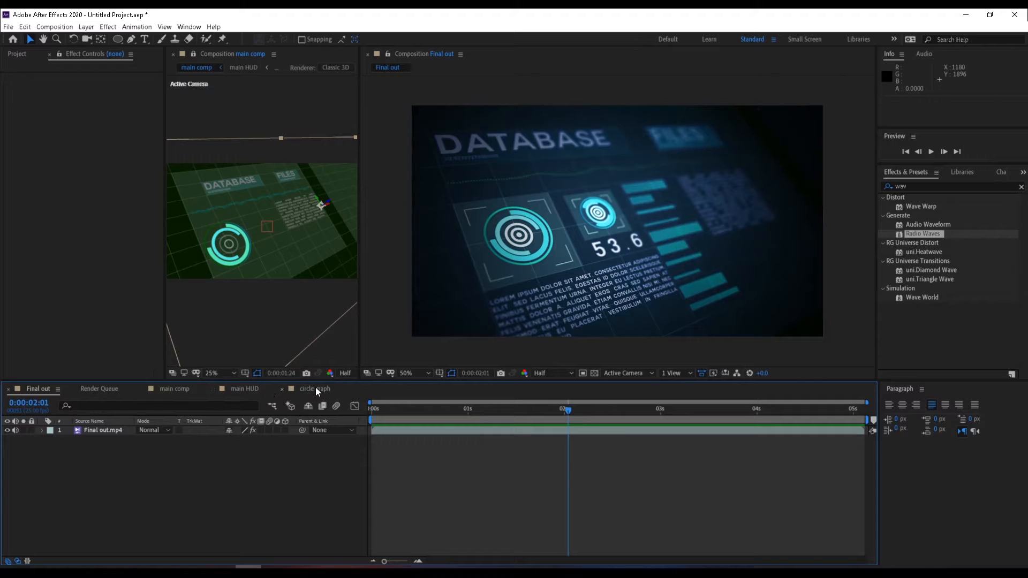
left_click(316, 387)
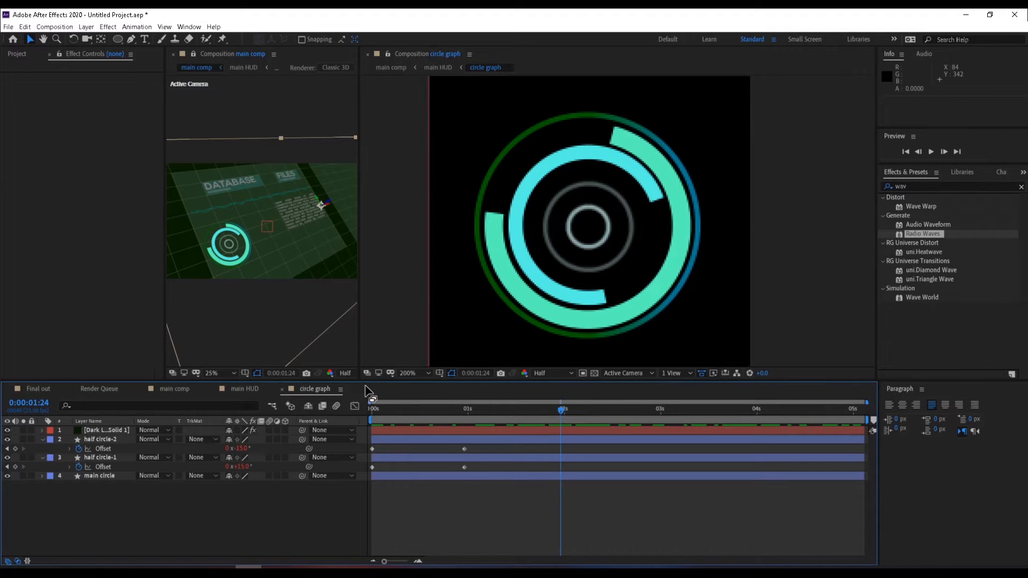
Step: Show the title/action safe guides over the circle graph composition, leaving no layer selected
left_click(441, 375)
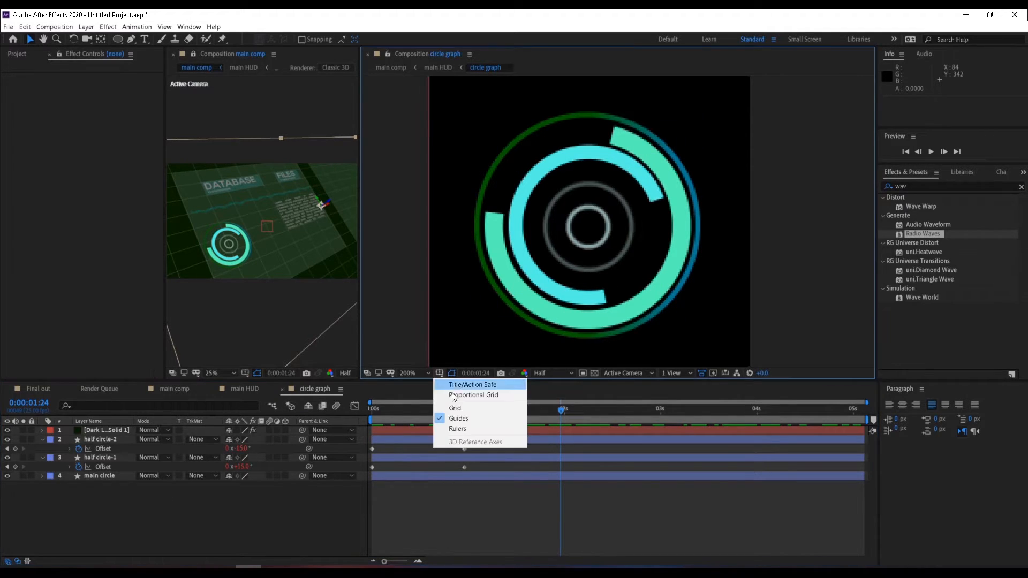
left_click(487, 384)
key("space")
left_click_drag(582, 154, 579, 143)
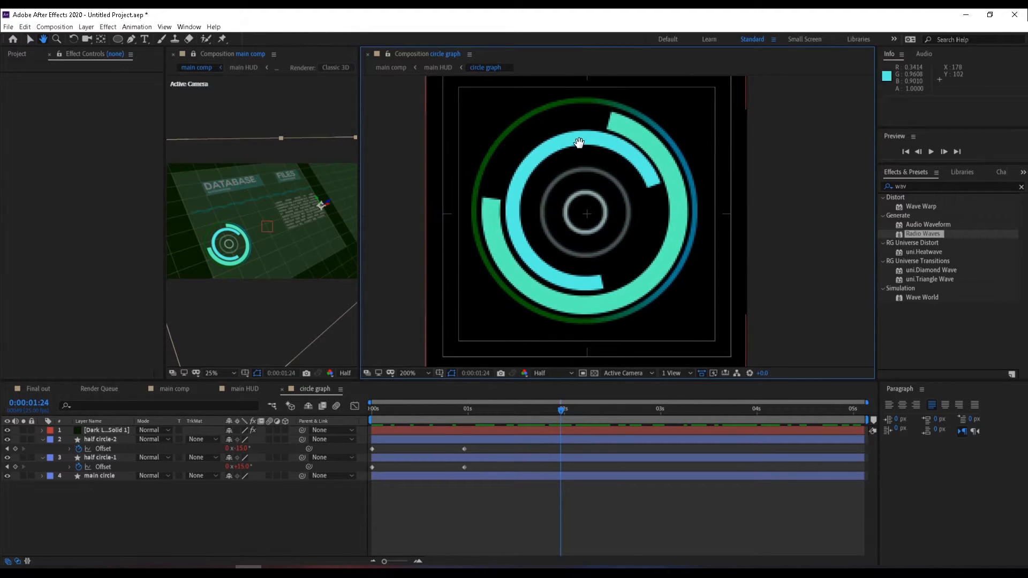
left_click(222, 518)
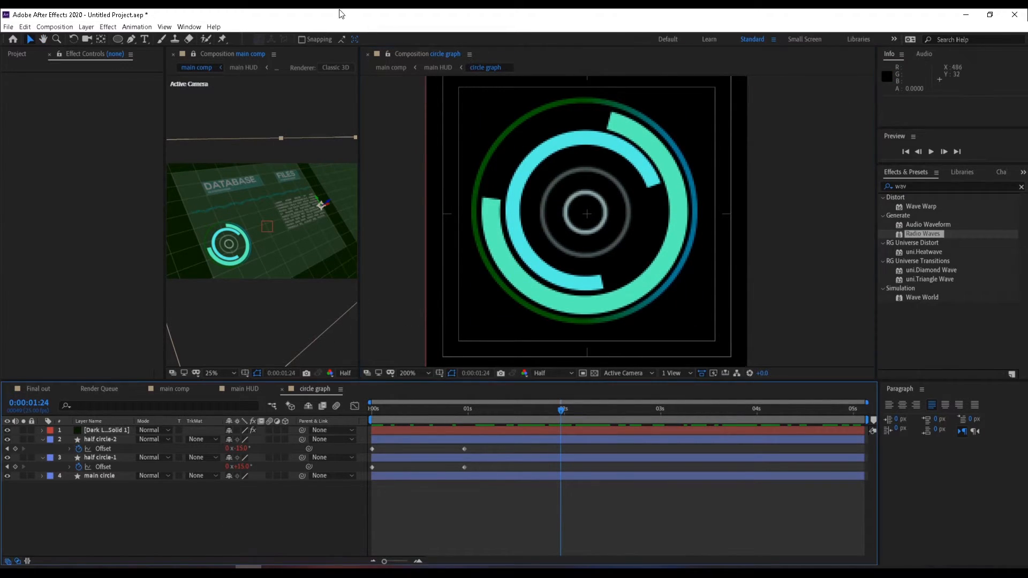
Step: Draw a white (FFFFFF) L-shaped corner bracket along the upper-left corner of the title-safe frame with an 11 px stroke
left_click(131, 40)
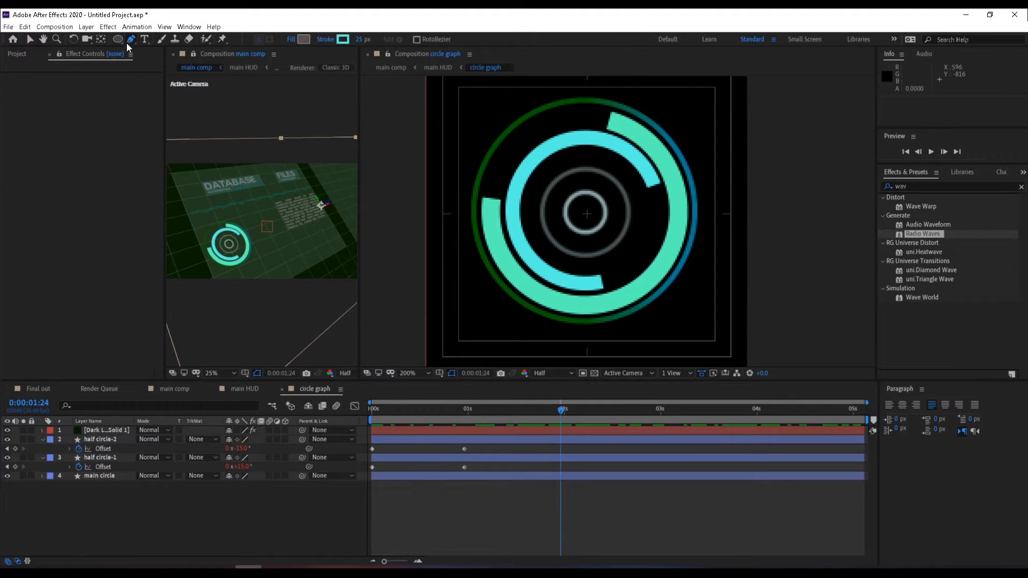
left_click(343, 39)
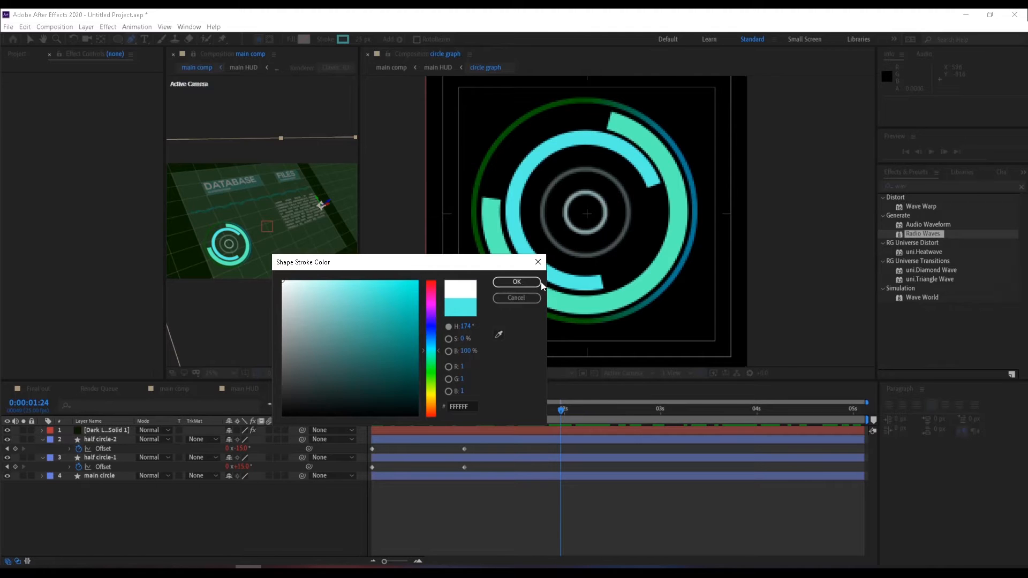
left_click(517, 282)
left_click_drag(500, 182, 494, 216)
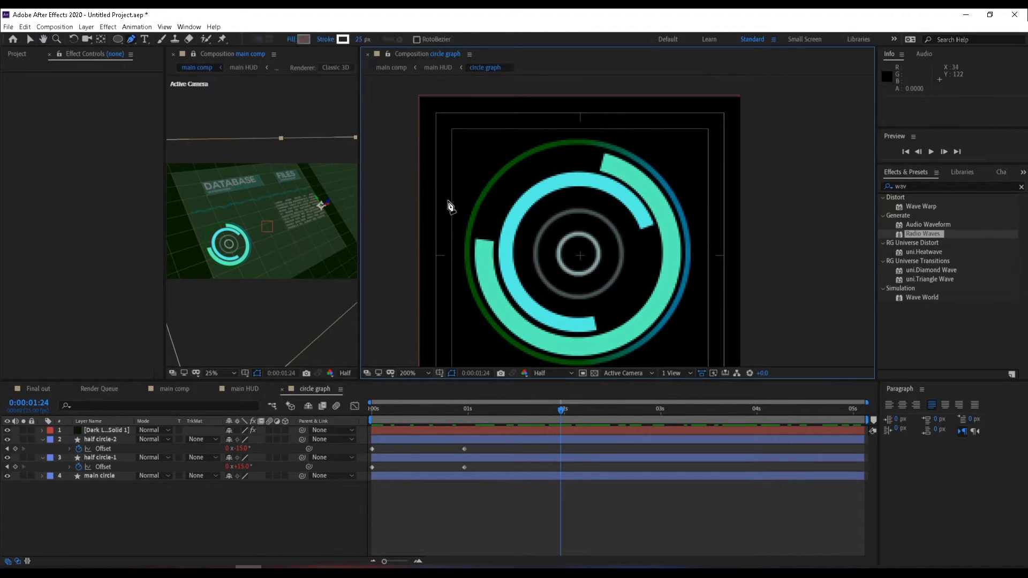
left_click(453, 202)
left_click(453, 129)
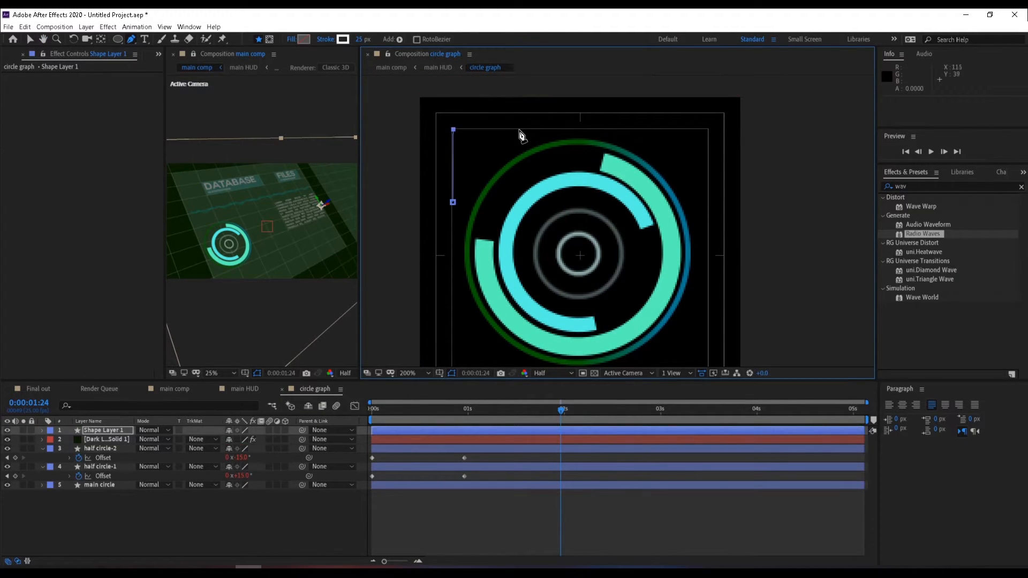
left_click(536, 129)
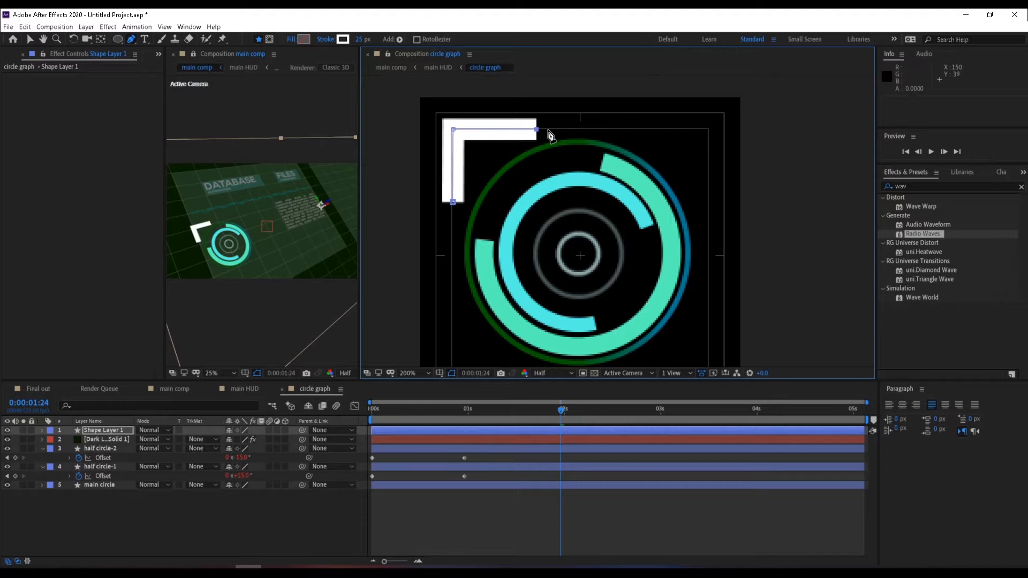
left_click_drag(362, 40, 354, 41)
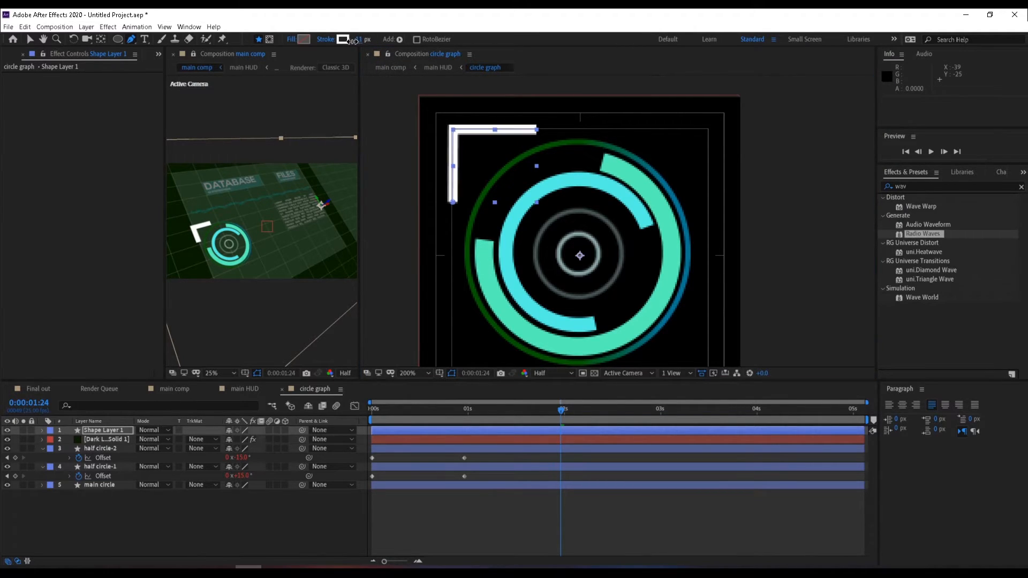
left_click(30, 40)
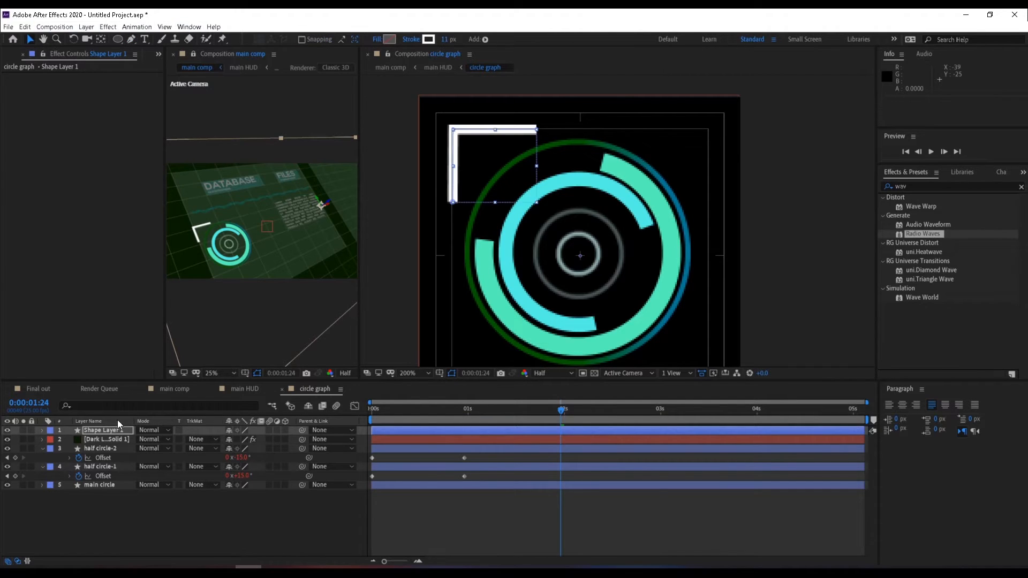
Step: Rename the corner bracket's shape layer as ankle
left_click(98, 529)
left_click(114, 430)
key("Return")
type("ankle")
key("Return")
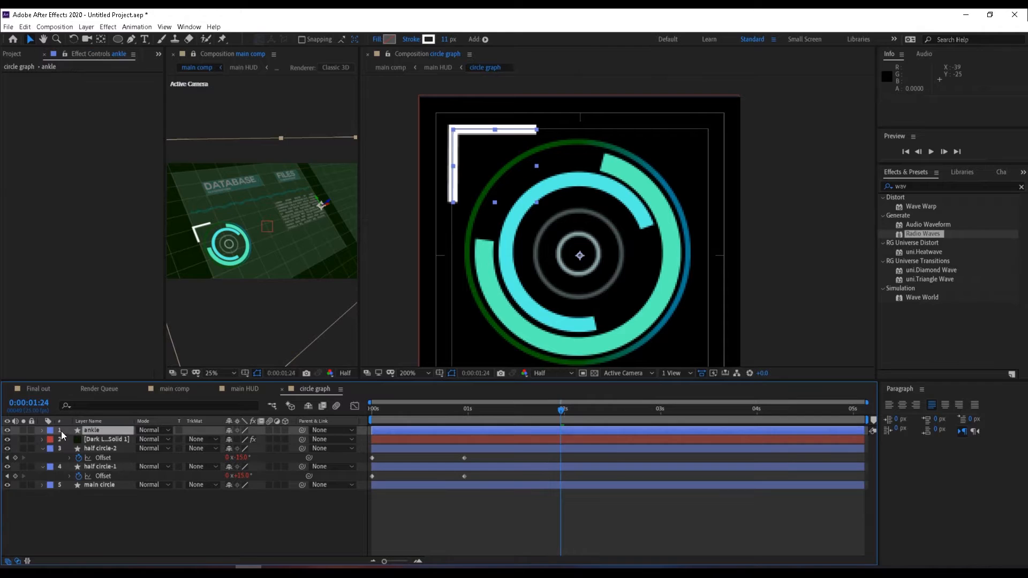
Step: Duplicate the bracket shape inside the ankle layer and mirror the copy horizontally into the safe frame's upper-right corner
left_click(42, 431)
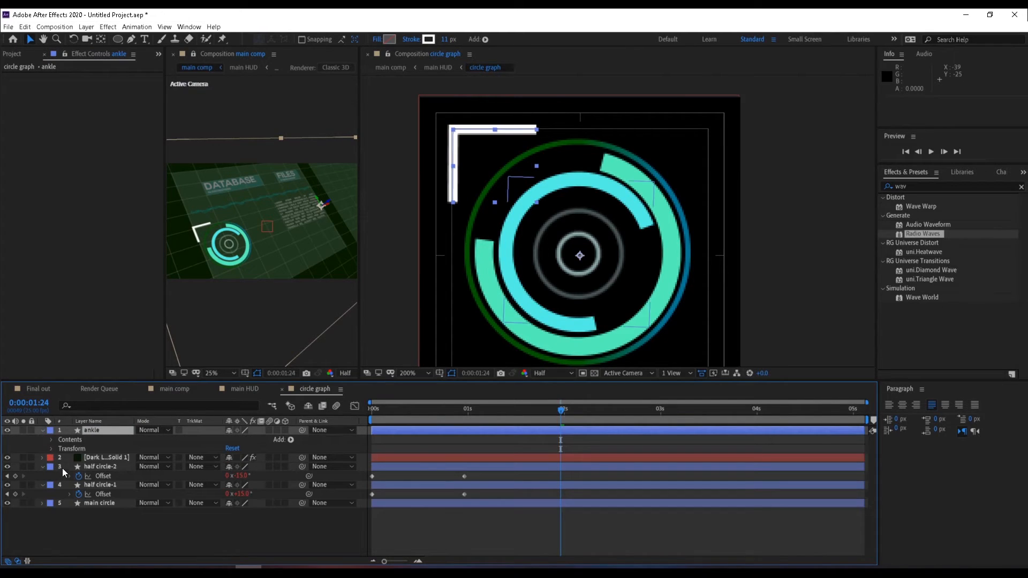
left_click(51, 440)
left_click(89, 448)
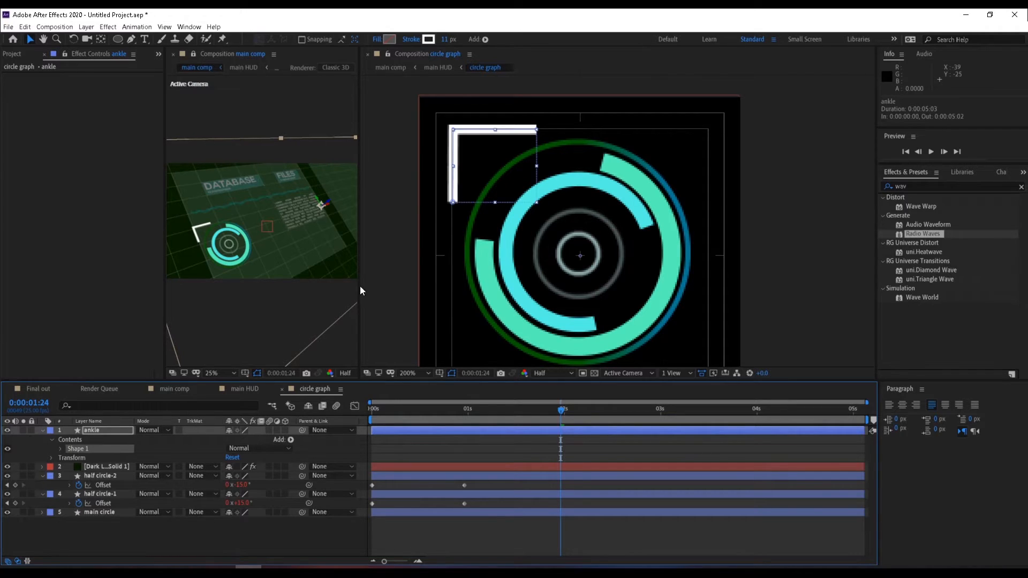
key("ctrl+d")
left_click_drag(455, 169, 708, 178)
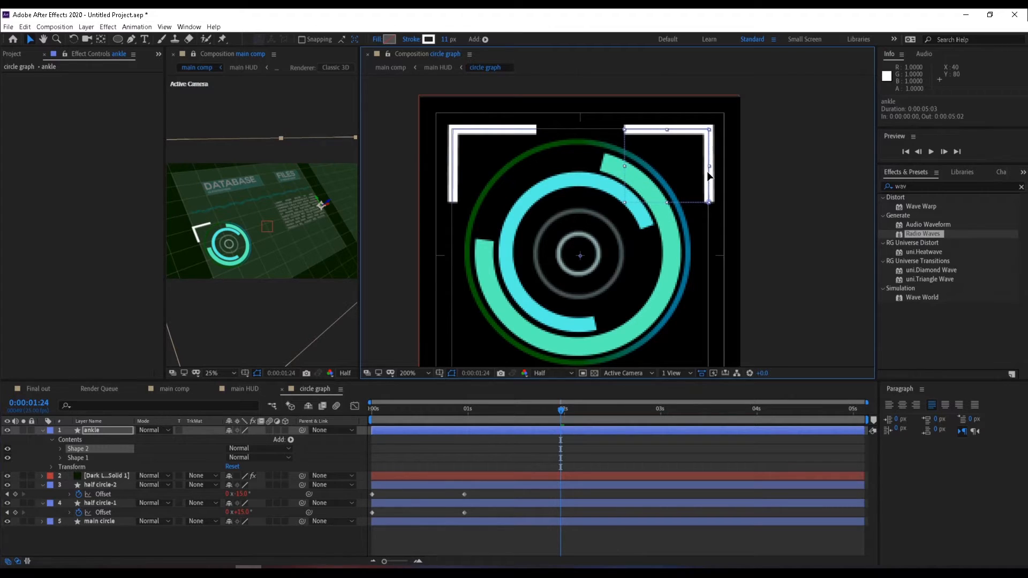
Step: Duplicate both upper brackets inside the ankle layer and mirror the copies vertically into the two lower corners of the safe frame
left_click(87, 458, "shift")
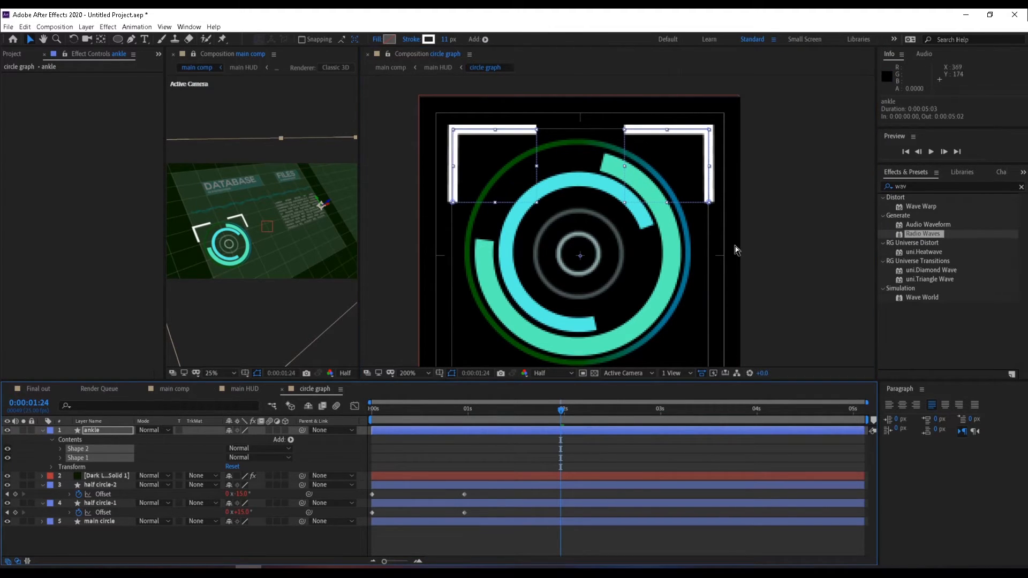
key("ctrl+d")
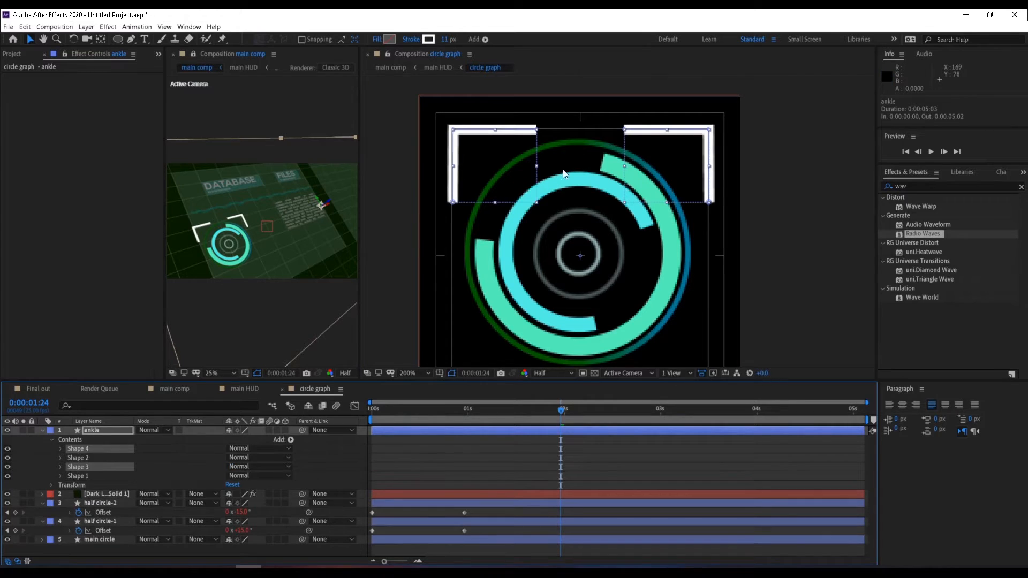
key("comma")
left_click_drag(556, 175, 546, 302)
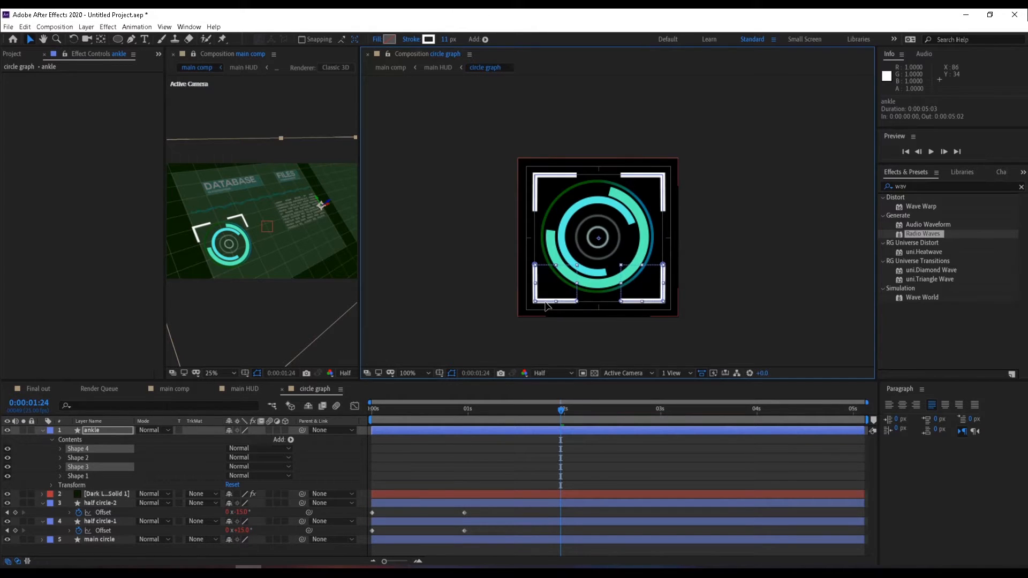
left_click(42, 431)
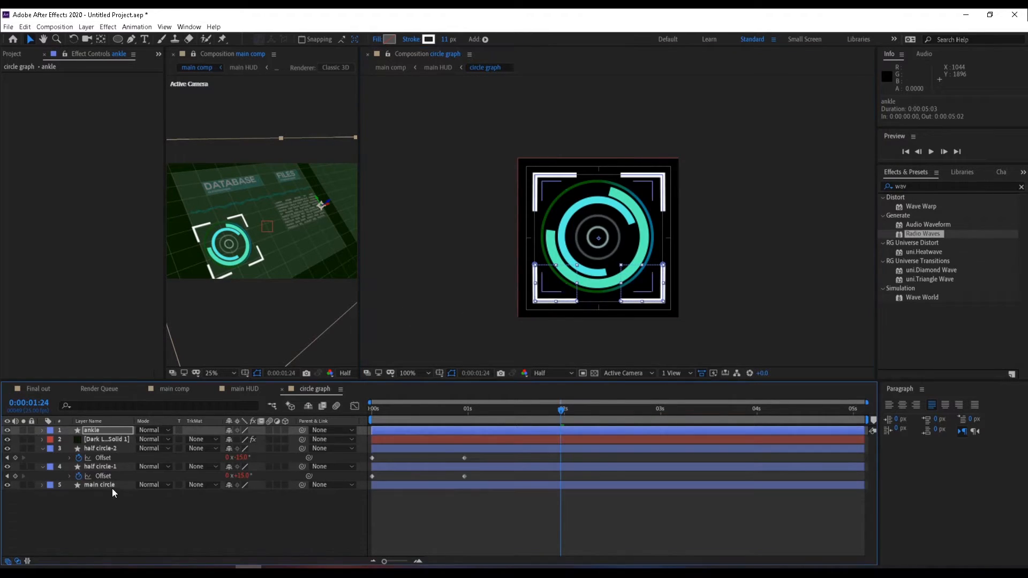
left_click(122, 512)
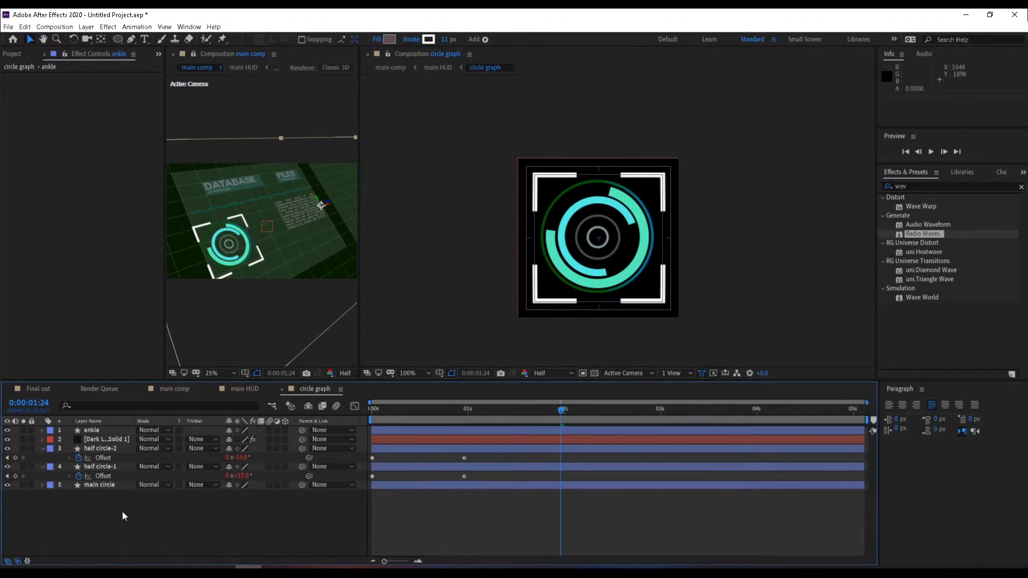
Step: Set the stroke width of the ankle layer's corner brackets to 5 px
left_click(101, 431)
left_click(447, 39)
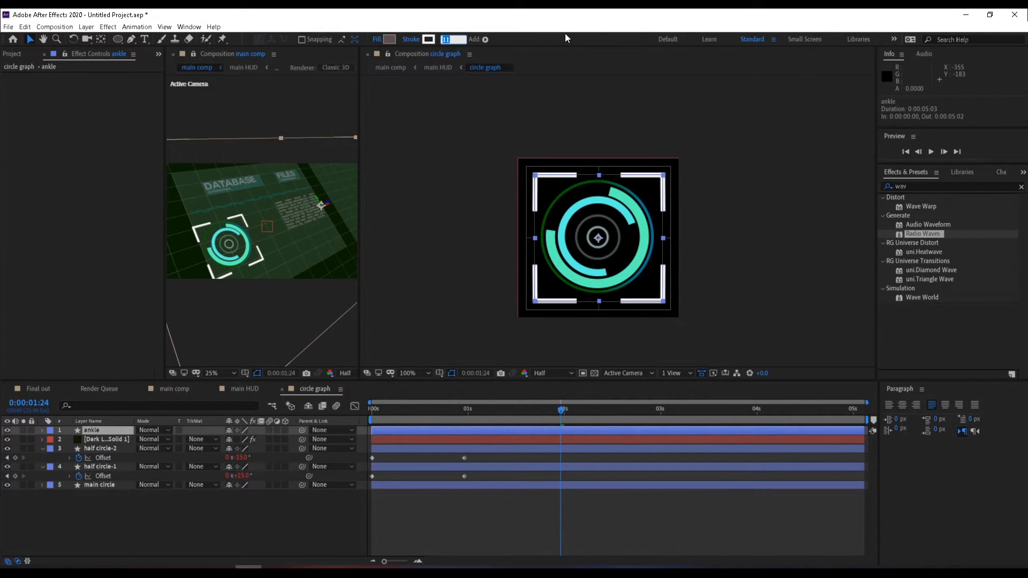
type("5")
key("Return")
left_click(709, 188)
key("period")
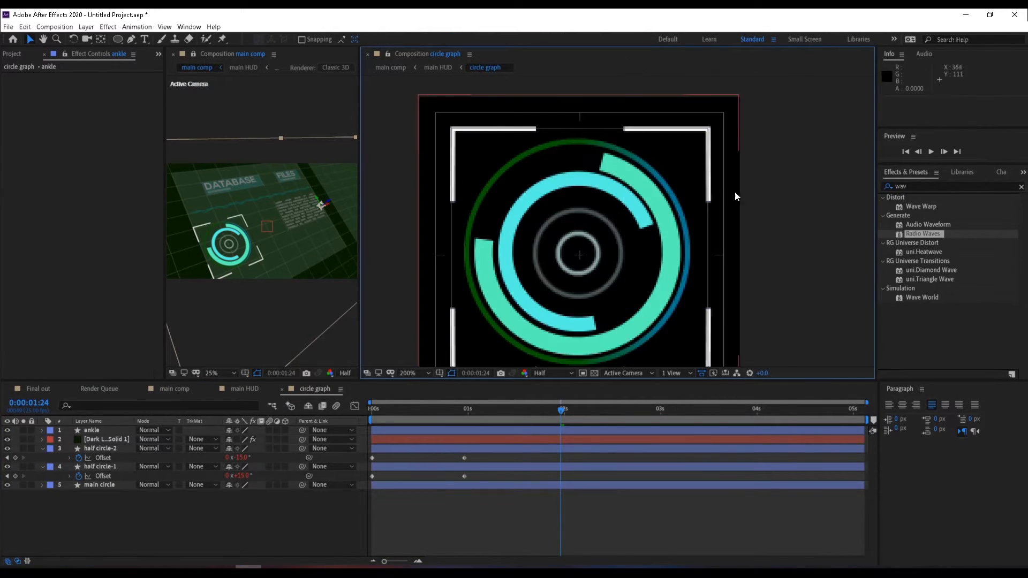
Step: Animate the ankle layer's Scale from 88% at the first frame to 100% at 0:00:00:23
left_click_drag(541, 414, 324, 418)
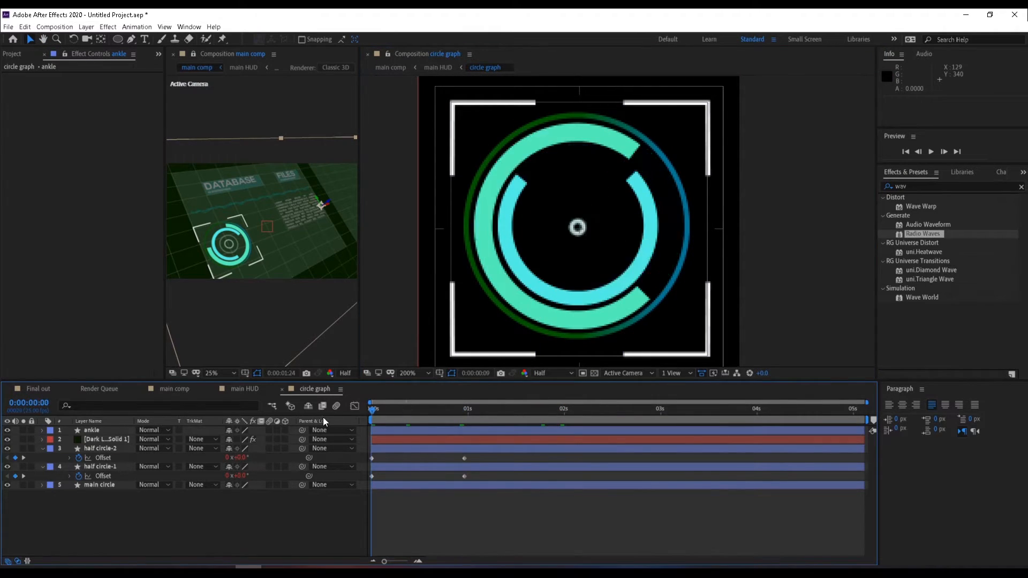
left_click(383, 430)
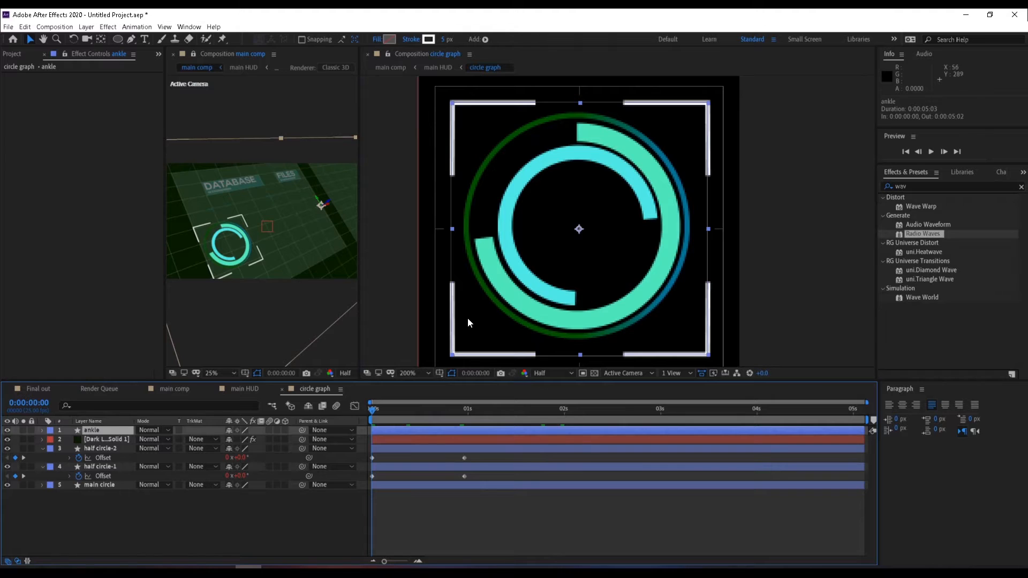
key("s")
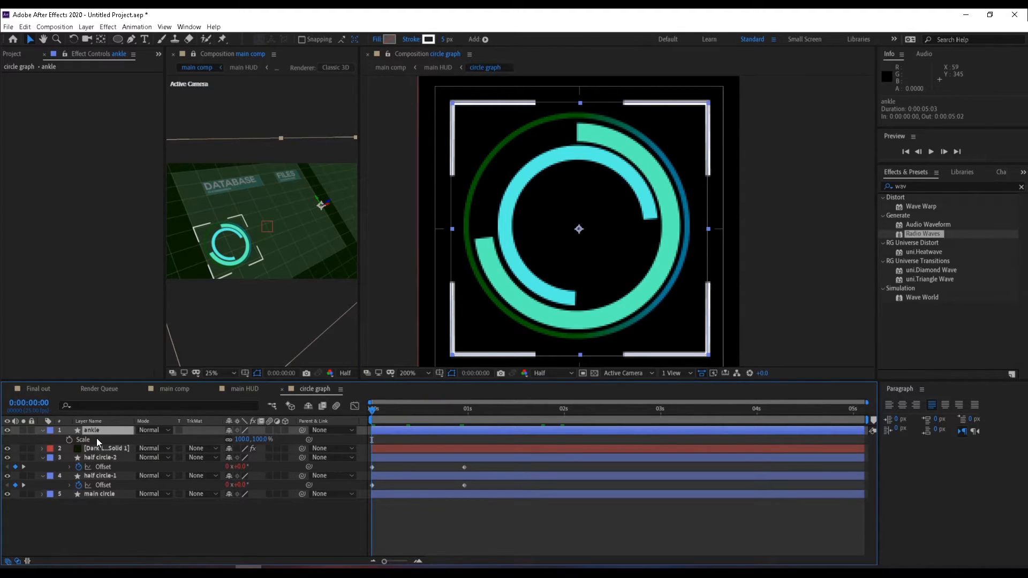
left_click_drag(409, 417, 457, 415)
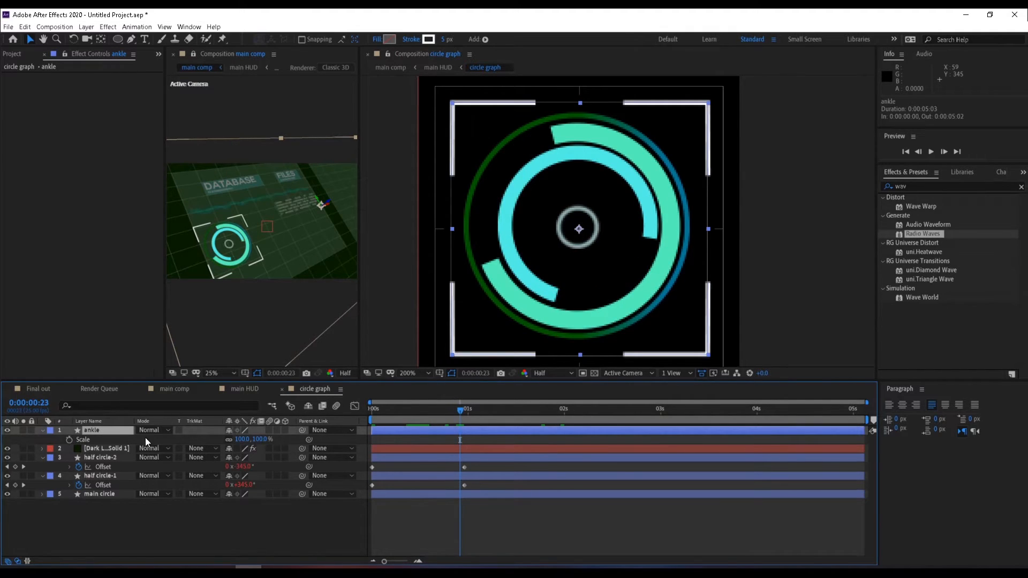
left_click(68, 439)
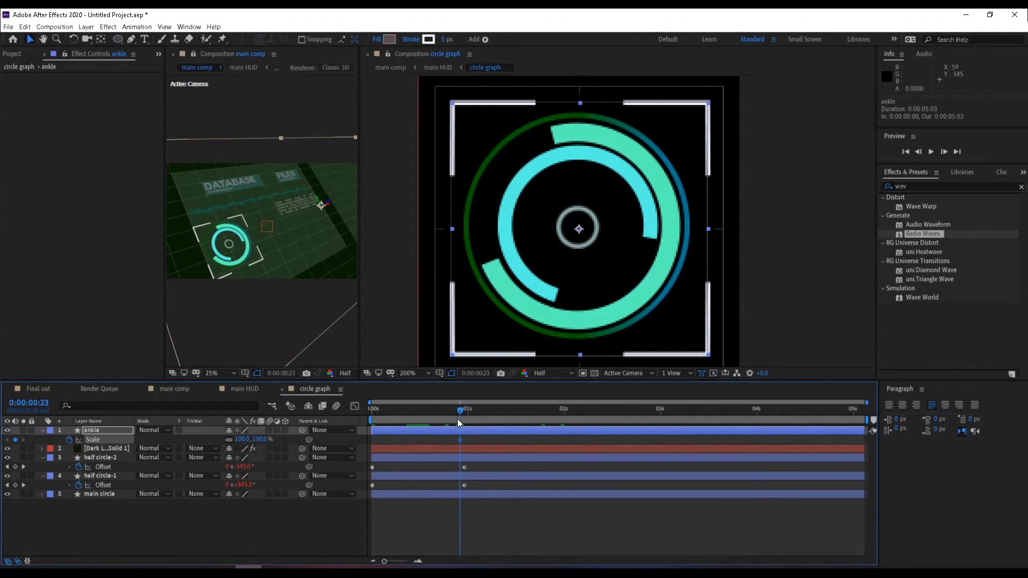
left_click(391, 413)
left_click(369, 419)
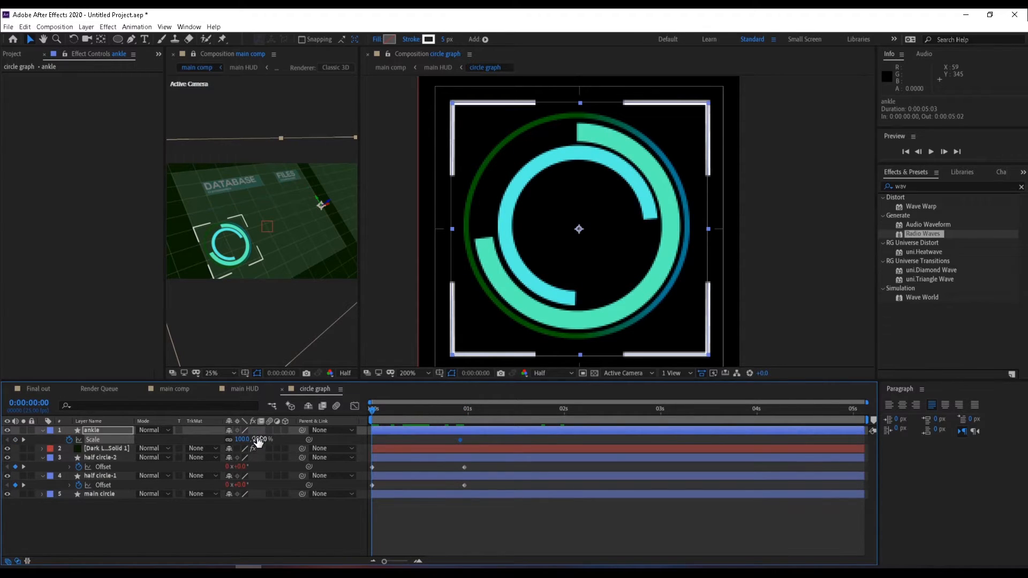
left_click_drag(254, 439, 255, 439)
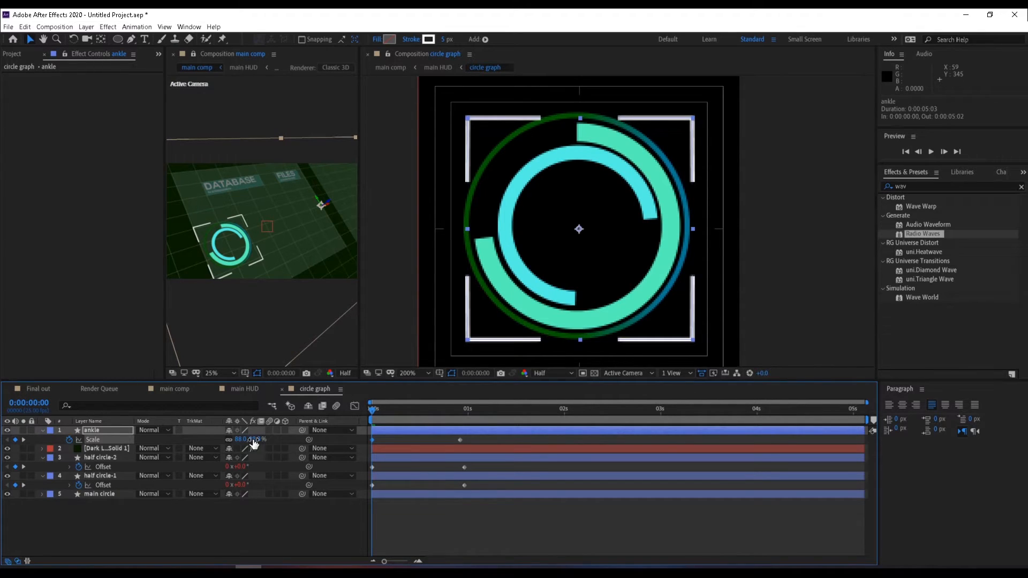
mouse_move(374, 411)
left_mouse_down()
mouse_move(479, 411)
mouse_move(368, 420)
left_mouse_up()
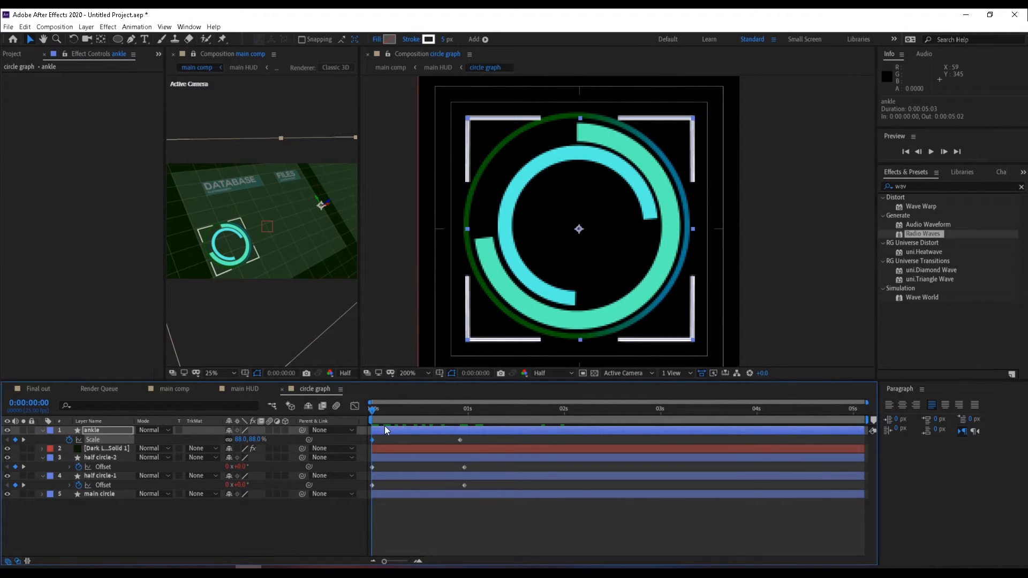
Step: Animate the ankle layer's Opacity from 0% at the first frame to 100% at 0:00:00:12, with Scale also displayed
left_click_drag(405, 413, 421, 415)
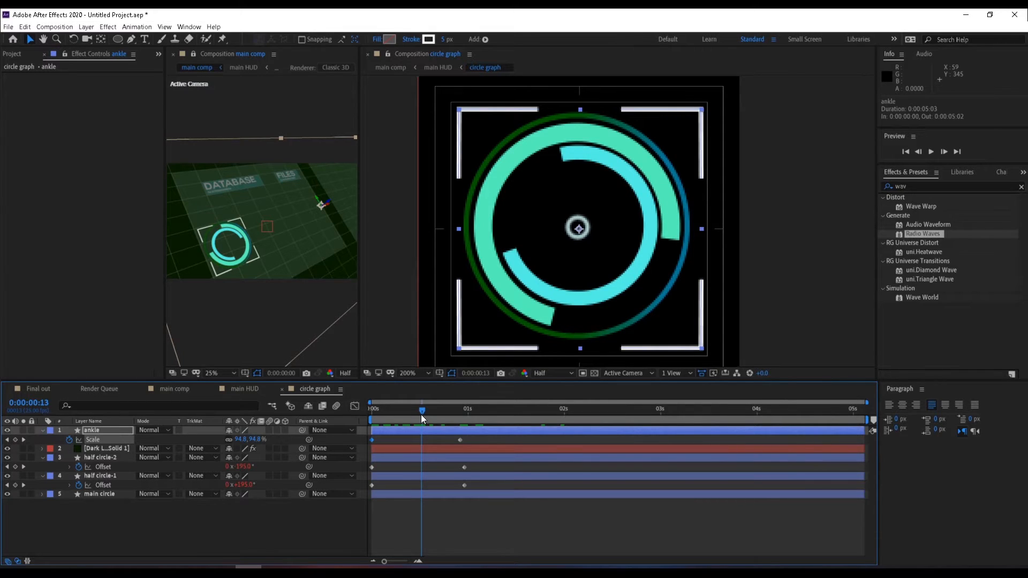
key("t")
left_click(69, 439)
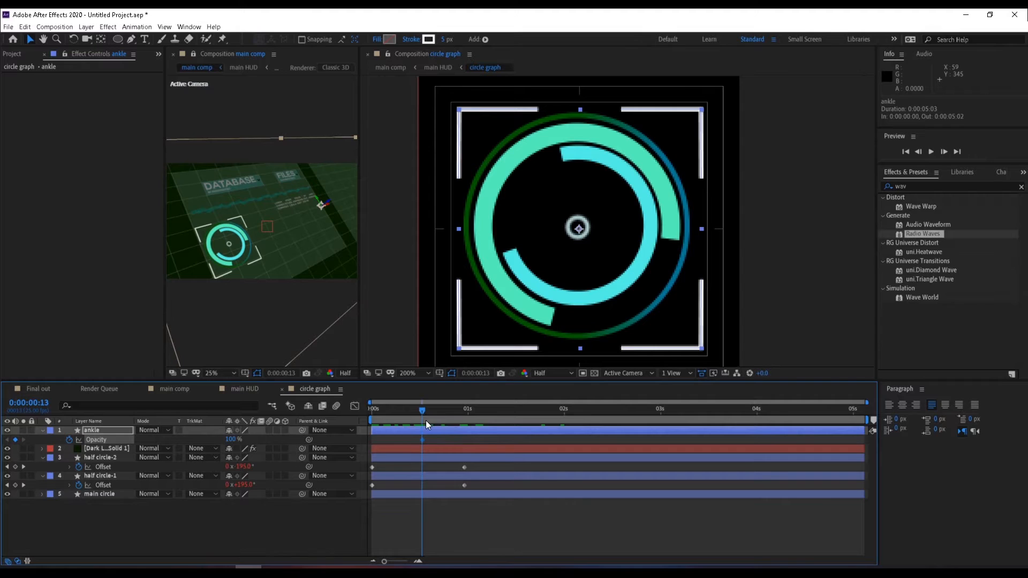
key("shift+s")
left_click_drag(422, 450, 416, 450)
key("Home")
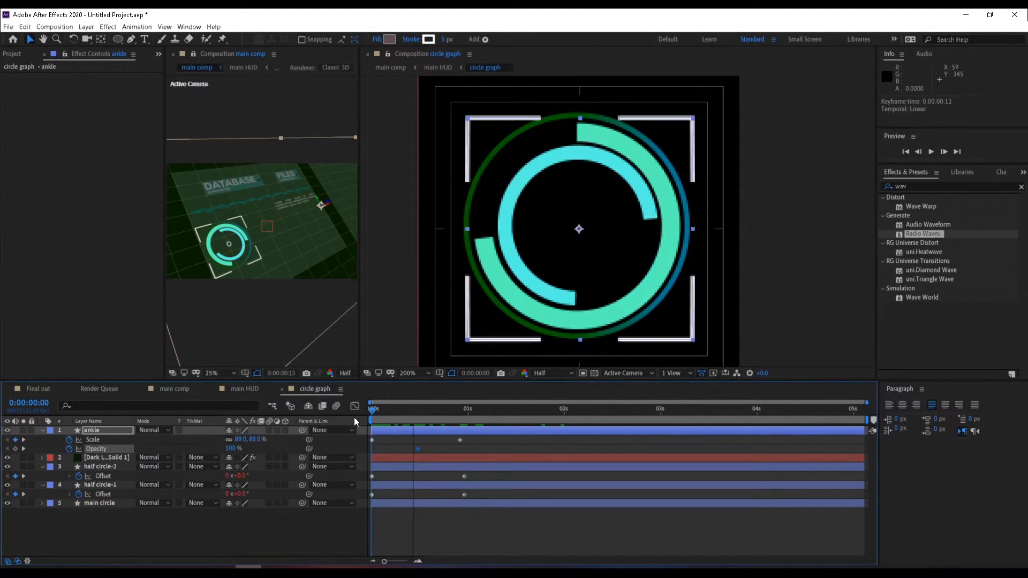
left_click_drag(221, 448, 124, 448)
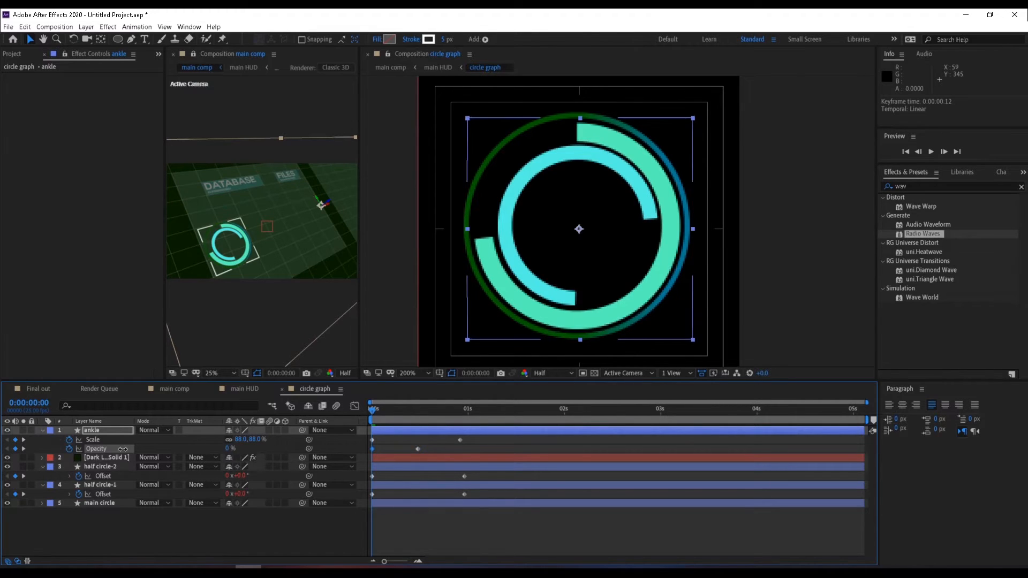
Step: Add an Opacity keyframe of 0% to the ankle layer at 0:00:00:23 so the brackets fade out
left_click_drag(392, 412, 460, 413)
left_click(230, 449)
key("Return")
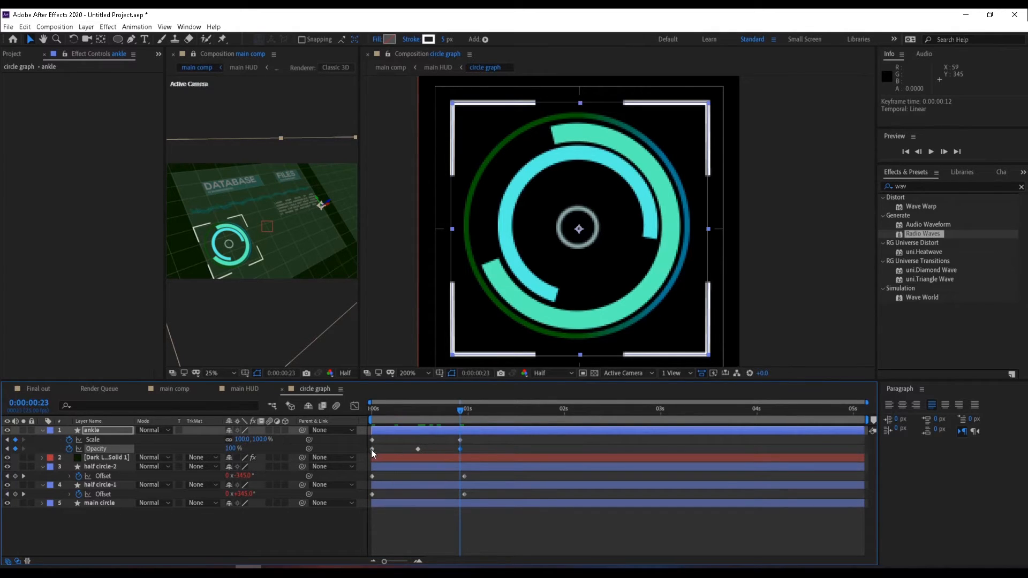
left_click_drag(231, 449, 49, 471)
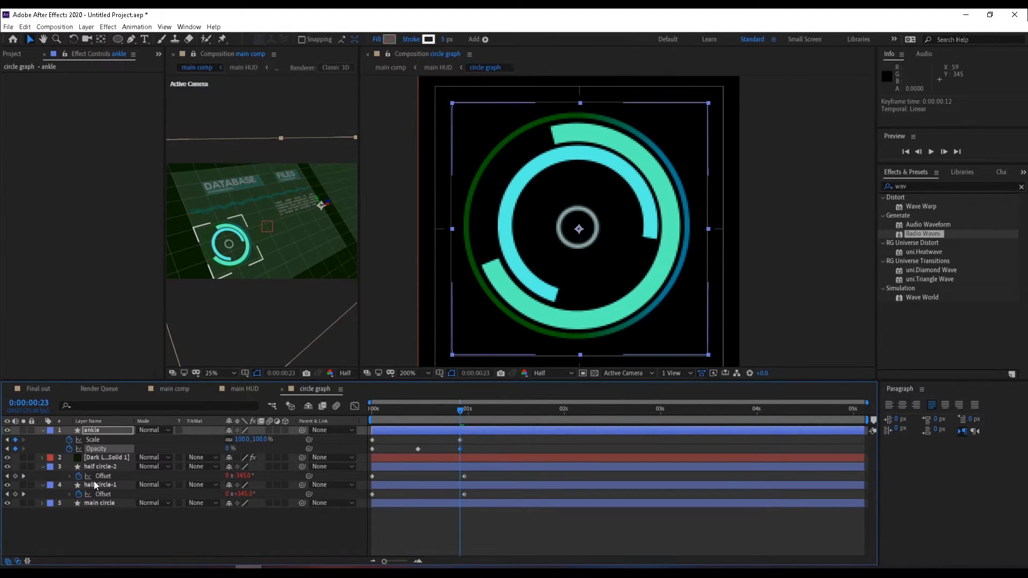
Step: Preview the circle graph animation from the first frame to check the corner brackets' scaling and fading
left_click(416, 523)
left_click_drag(428, 411, 354, 413)
key("space")
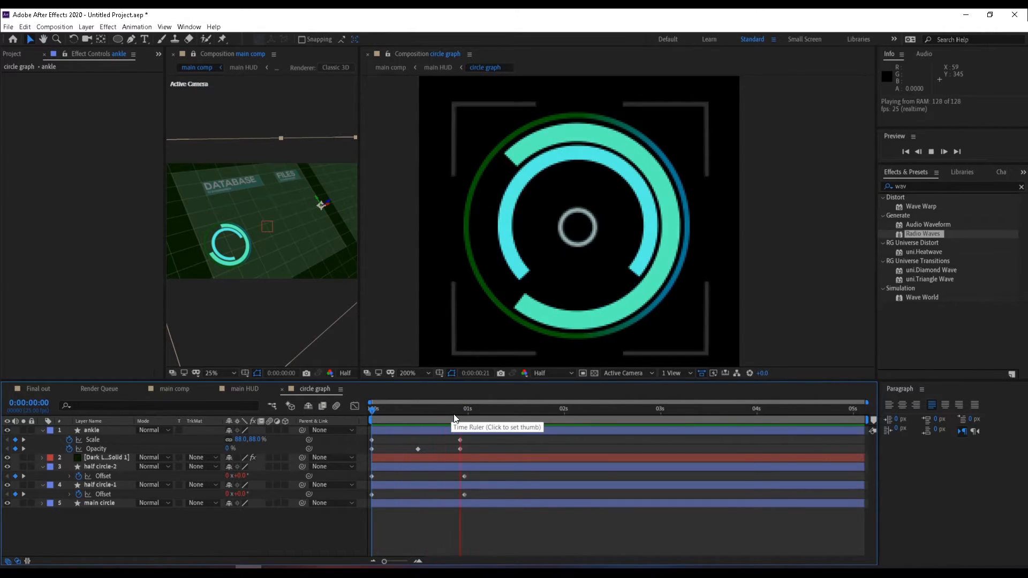
left_click(378, 410)
mouse_move(370, 410)
left_mouse_down()
mouse_move(442, 411)
mouse_move(368, 417)
mouse_move(377, 417)
left_mouse_up()
Step: Apply Easy Ease to all Scale and Opacity keyframes of the ankle layer and the Offset keyframes of both half circles
left_click(87, 430)
left_click_drag(491, 436, 351, 516)
key("F9")
left_click(507, 518)
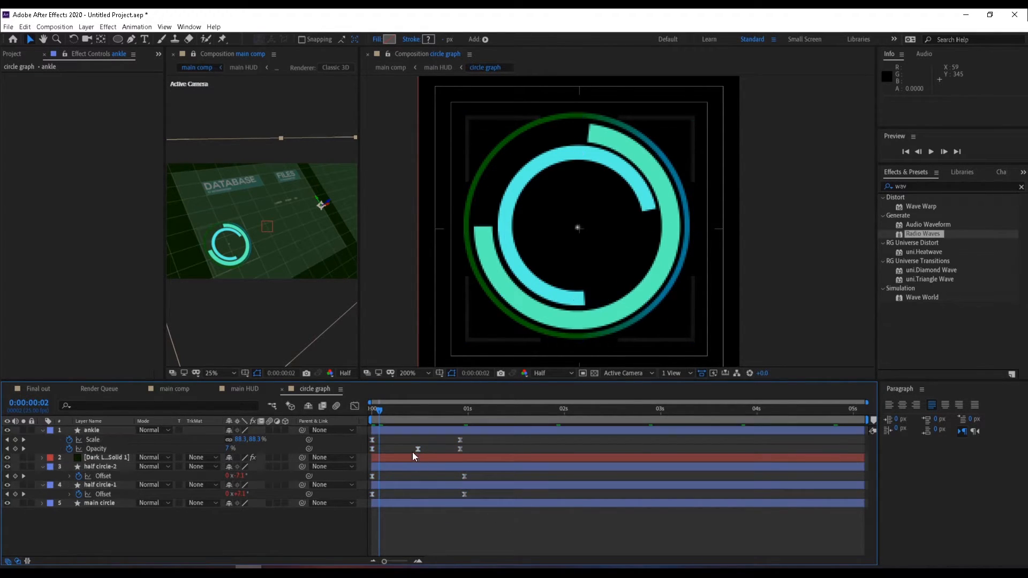
left_click(418, 412)
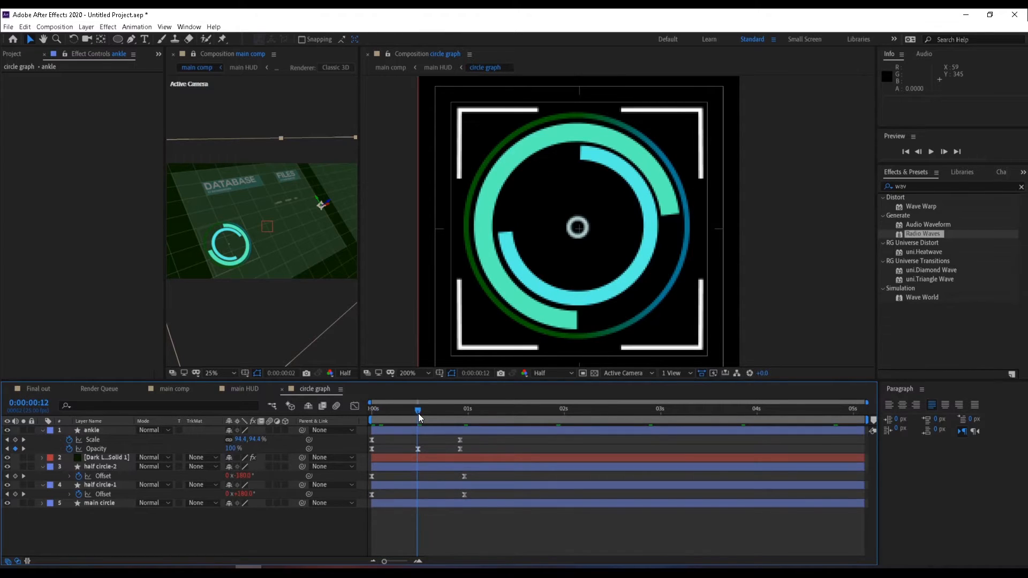
Step: Add a loopOut() expression to the ankle layer's Scale so the bracket scaling repeats
left_click(69, 440, "alt")
type("loop")
key("Down")
key("Down")
key("Return")
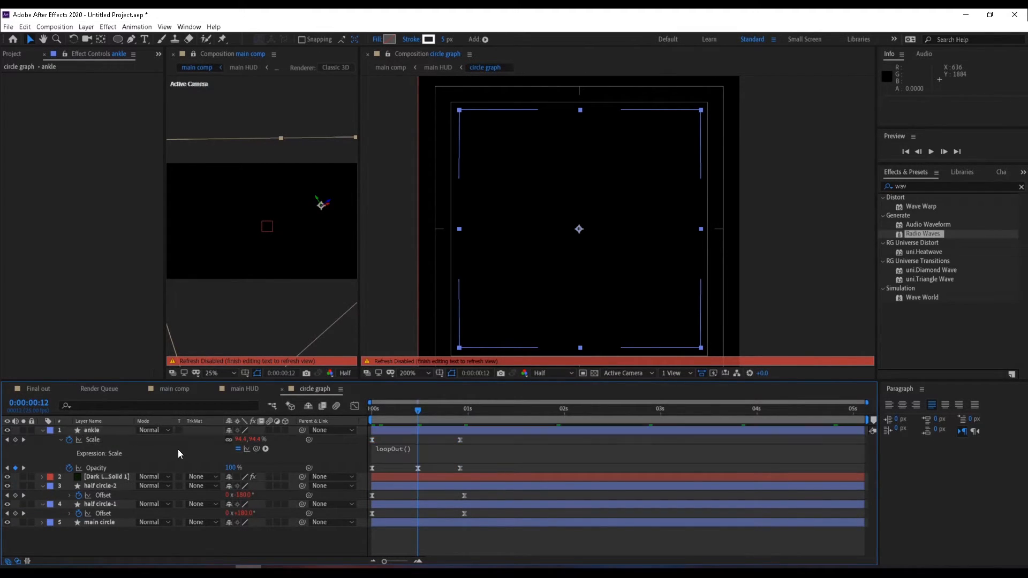
left_click(178, 448)
Step: Add a loopOut() expression to the ankle layer's Opacity, collapse the layer and preview the looping animation
left_click(70, 468, "alt")
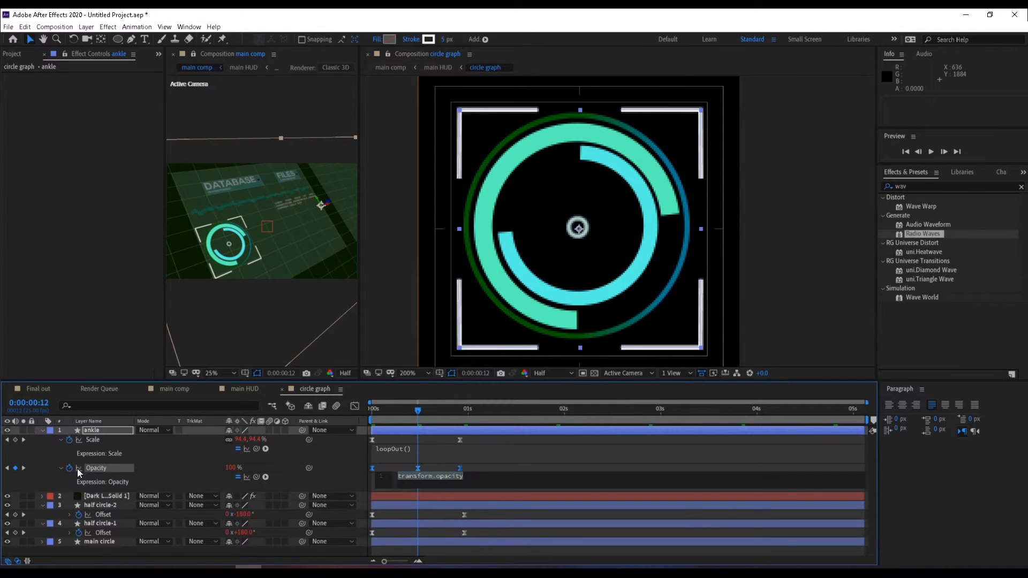
type("loop")
key("Down")
key("Down")
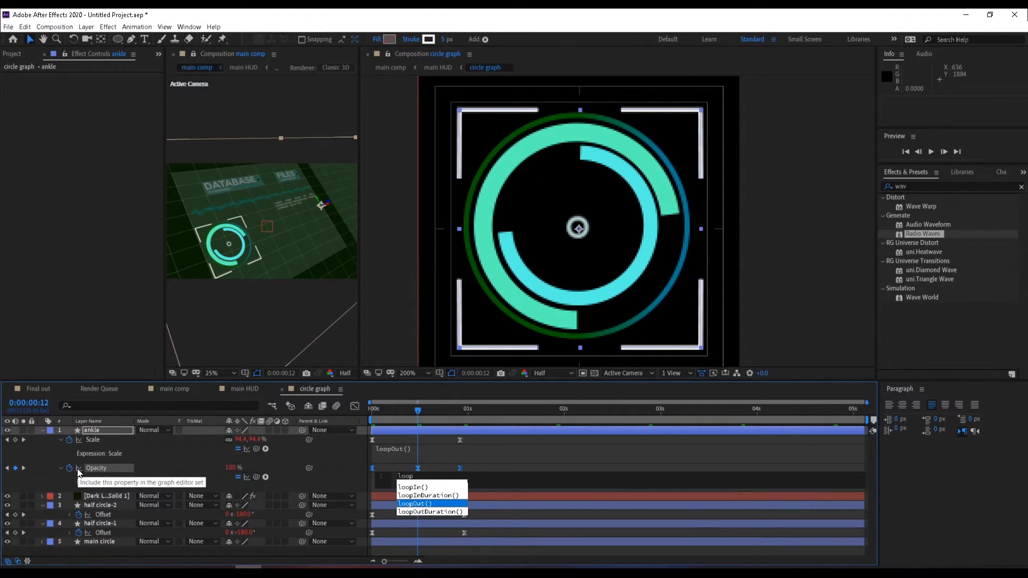
key("Return")
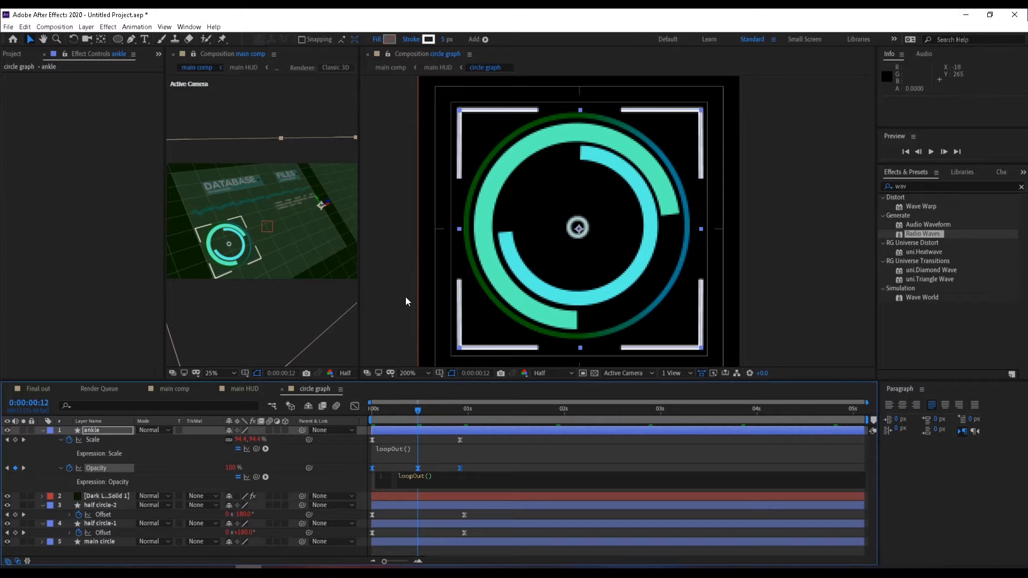
left_click(405, 321)
left_click(46, 431)
key("space")
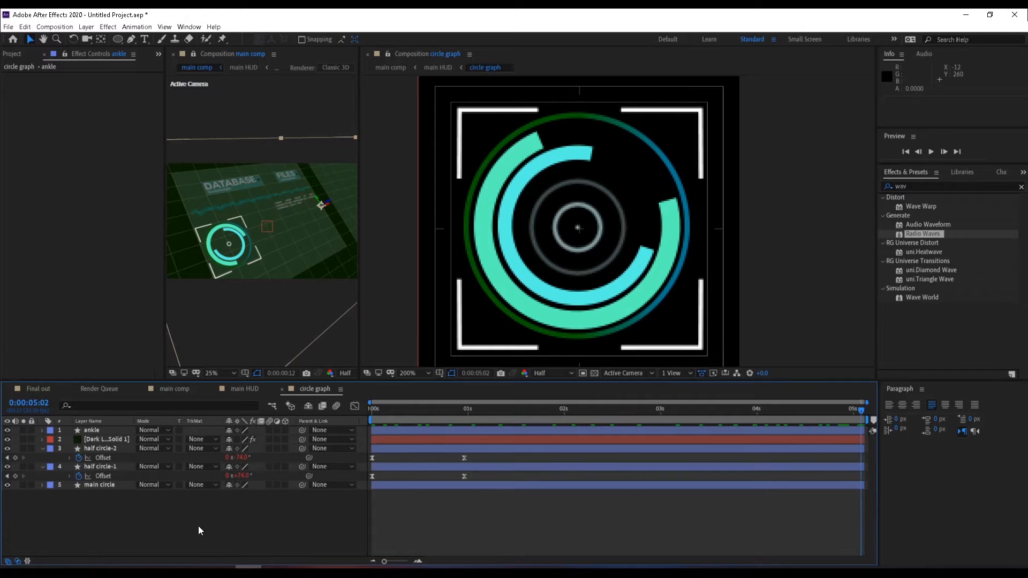
Step: In the main HUD composition, scale the circle graph layer to 68% and nudge it up by 1 px
left_click(248, 389)
left_click(439, 218)
key("s")
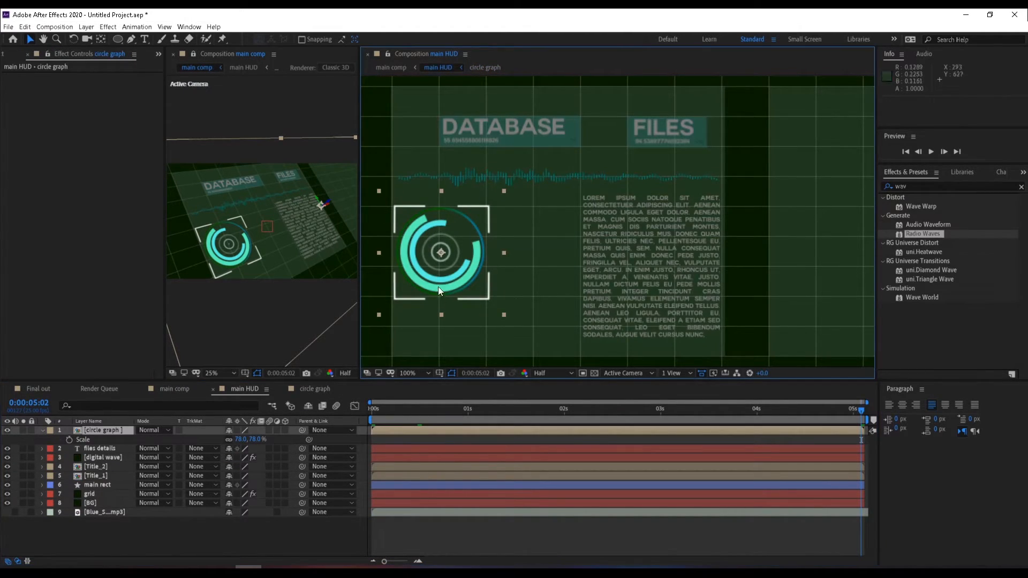
left_click_drag(261, 442, 254, 443)
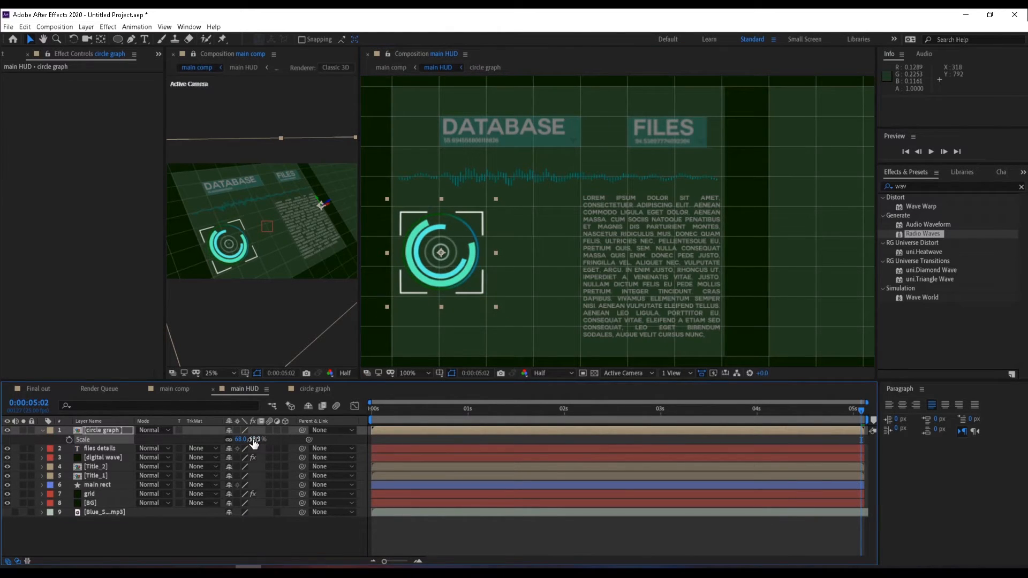
key("Up")
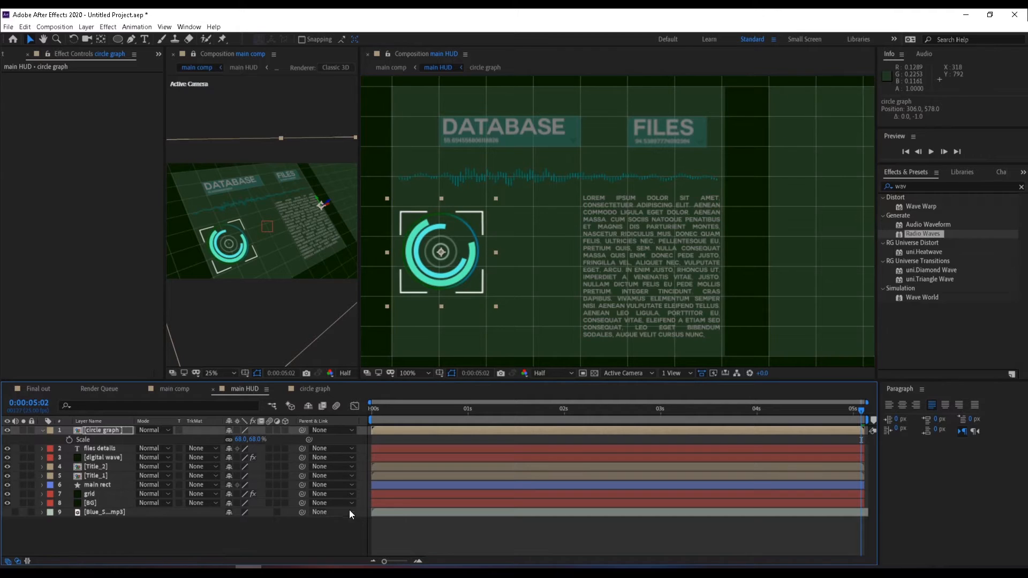
left_click(299, 532)
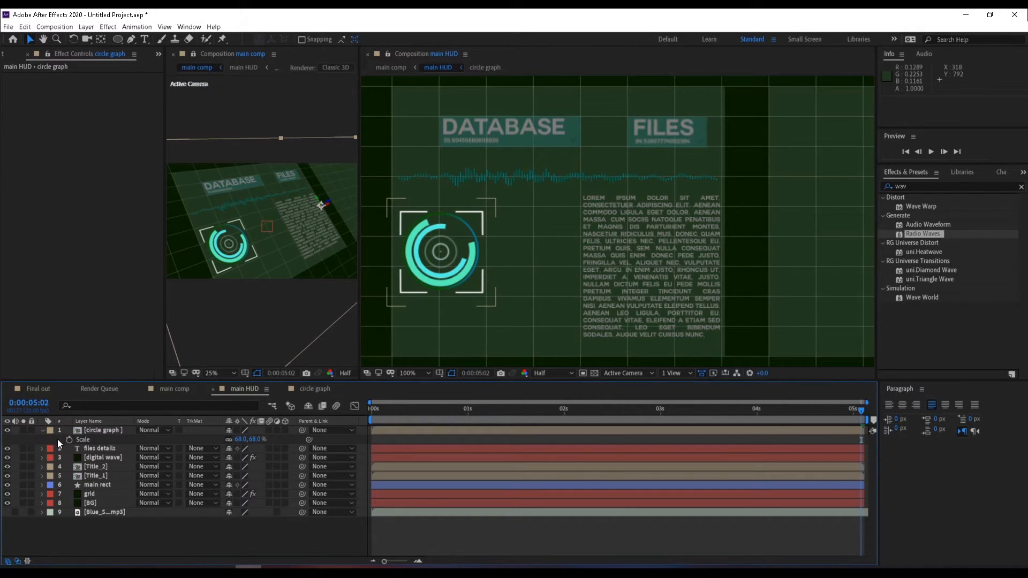
left_click(42, 430)
Step: Add a smaller copy of the circle graph beside the original and set its Rotation to 0°
left_click_drag(383, 412, 526, 419)
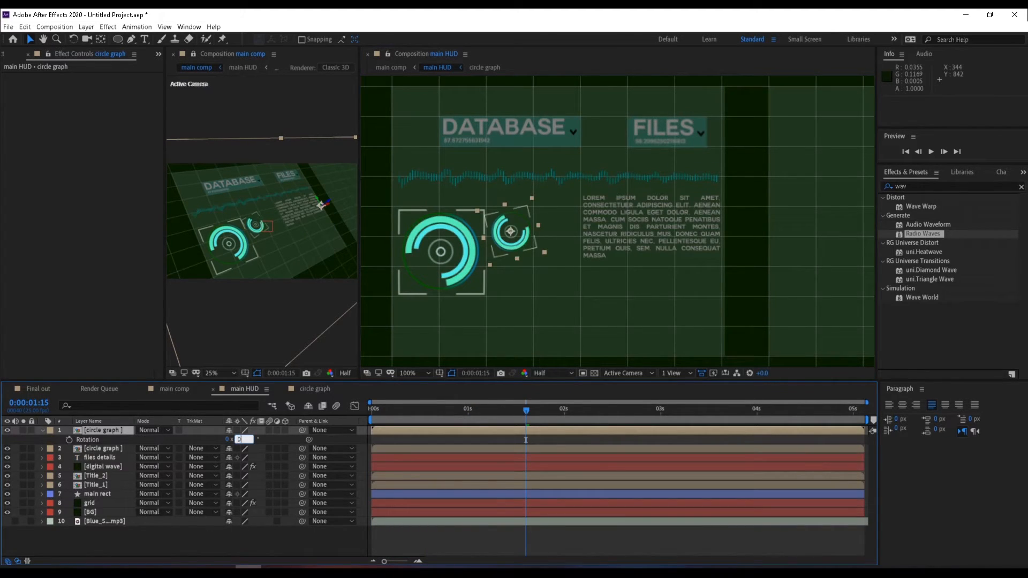
key("Return")
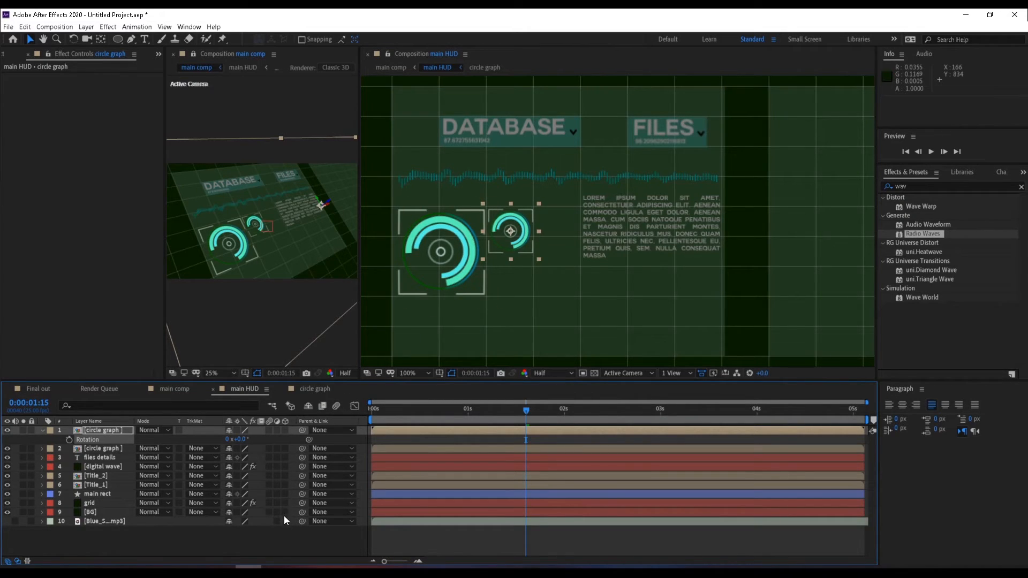
left_click(291, 540)
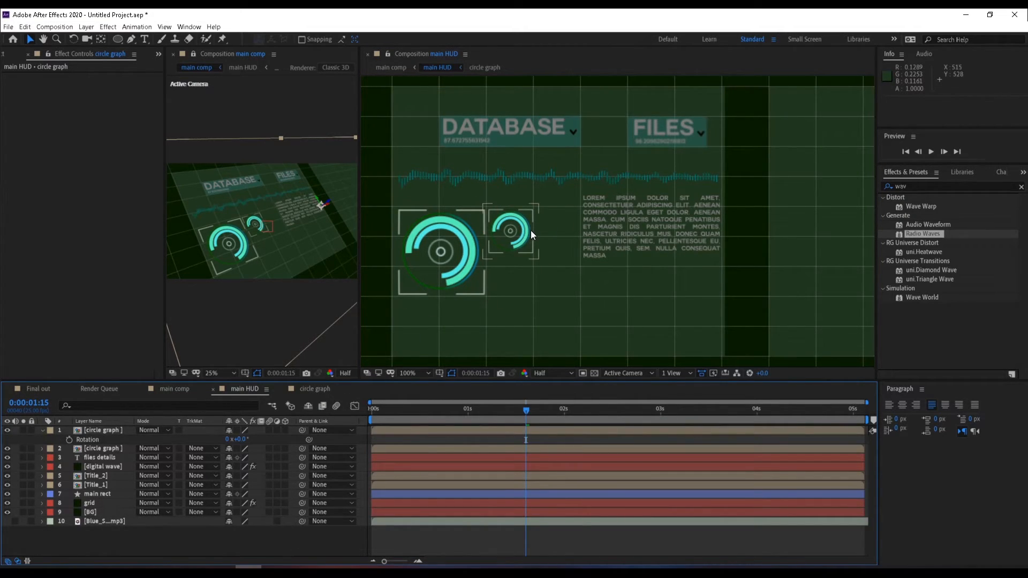
Step: Move the smaller circle graph down beside the large one, fine-tuning its position to 466, 581
left_click_drag(529, 231, 514, 259)
key("Up")
key("Up")
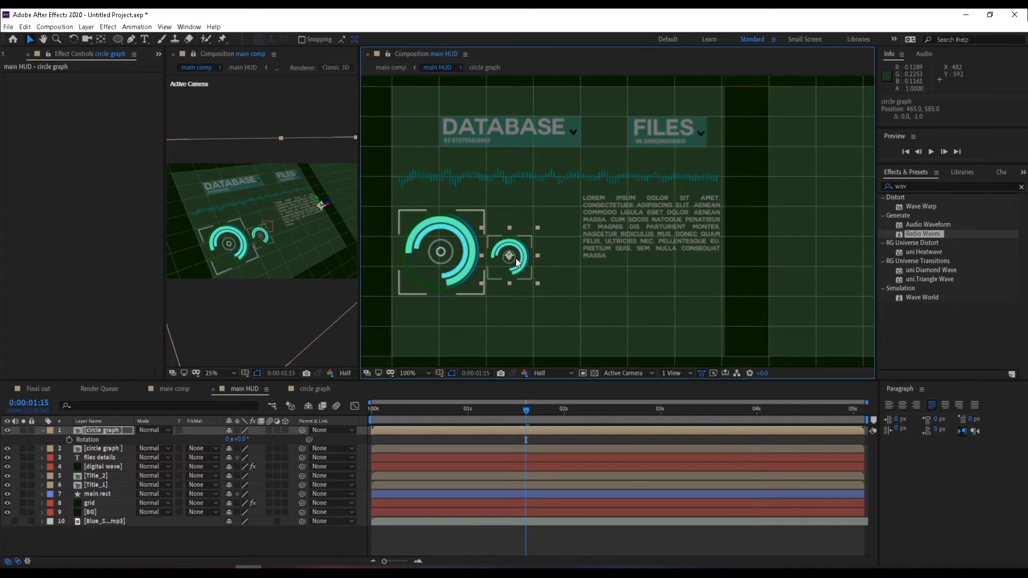
key("Up")
key("Up")
key("Up")
key("Right")
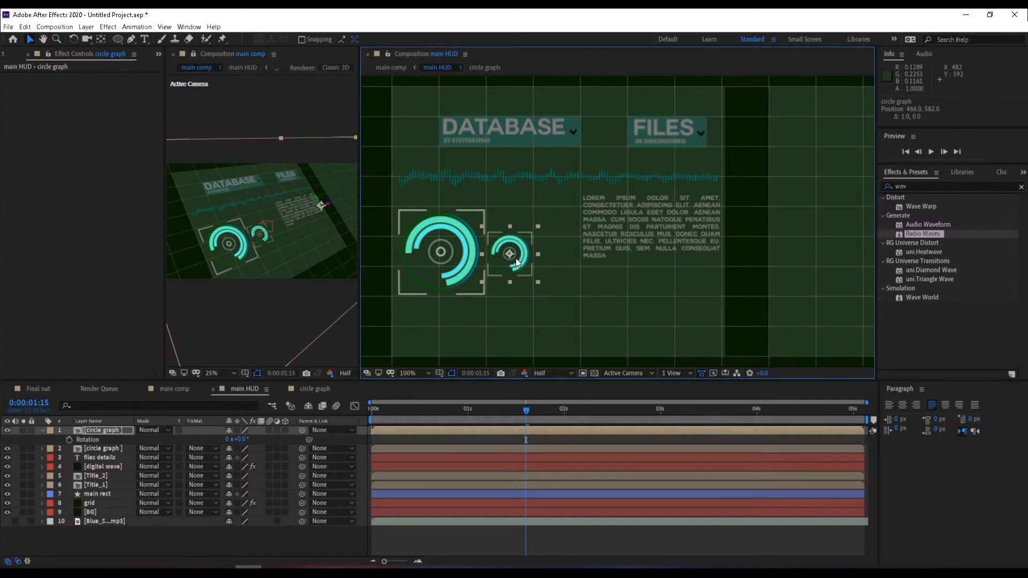
key("Up")
Step: Apply the Hue/Saturation effect to the smaller circle graph and set its Master Hue to +49°
key("ctrl+5")
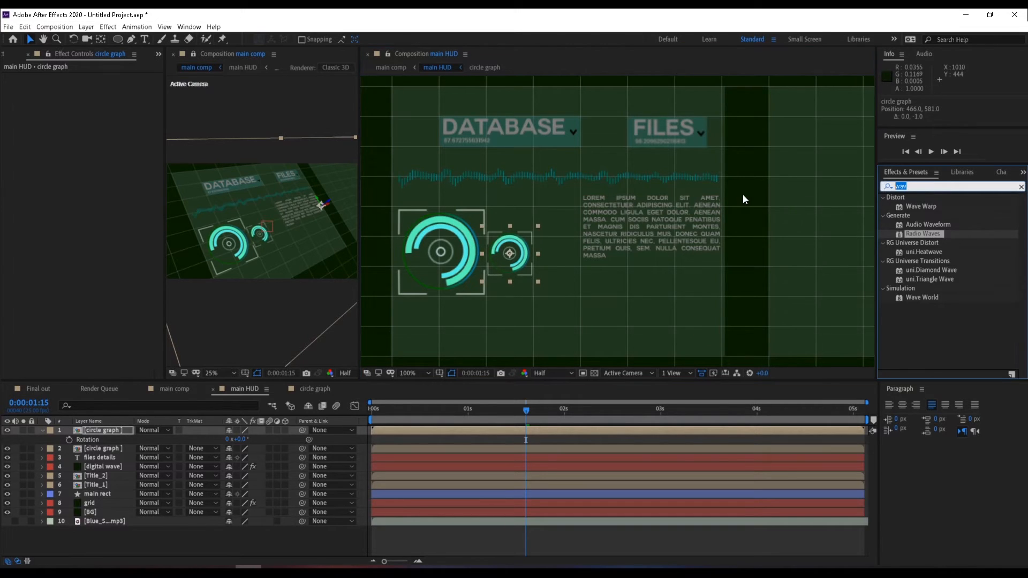
type("hue")
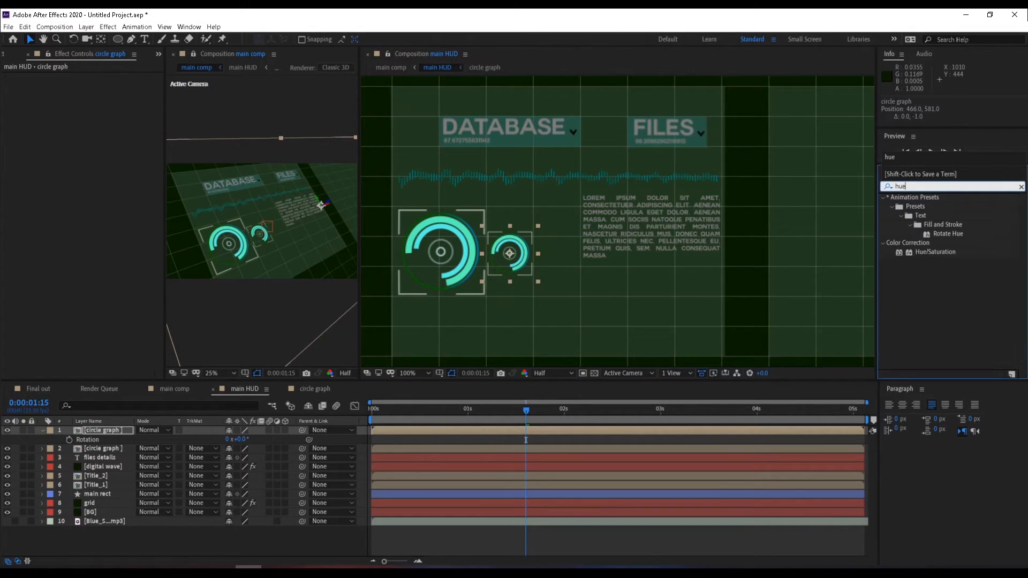
left_click_drag(941, 254, 526, 260)
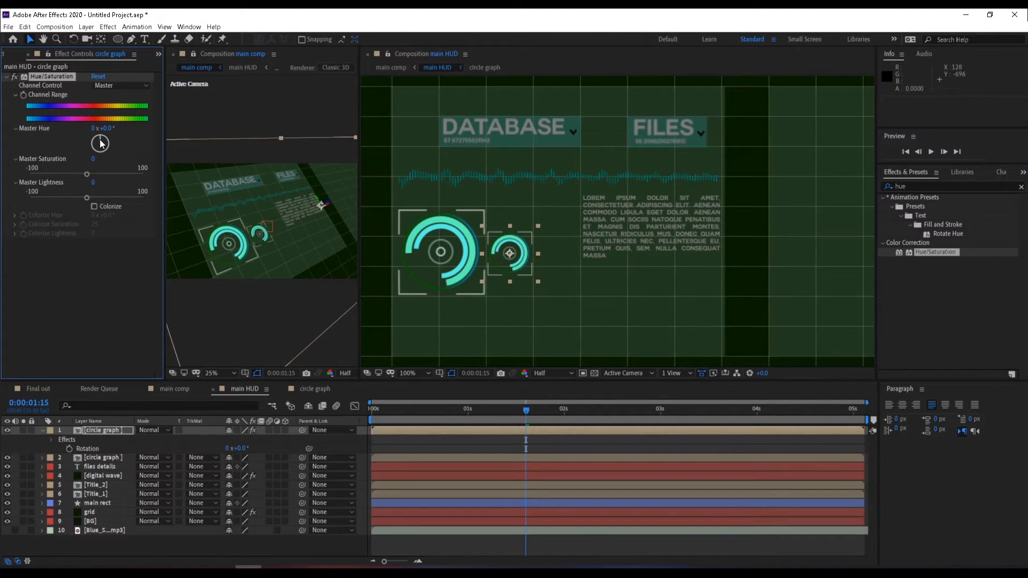
left_click_drag(100, 143, 105, 143)
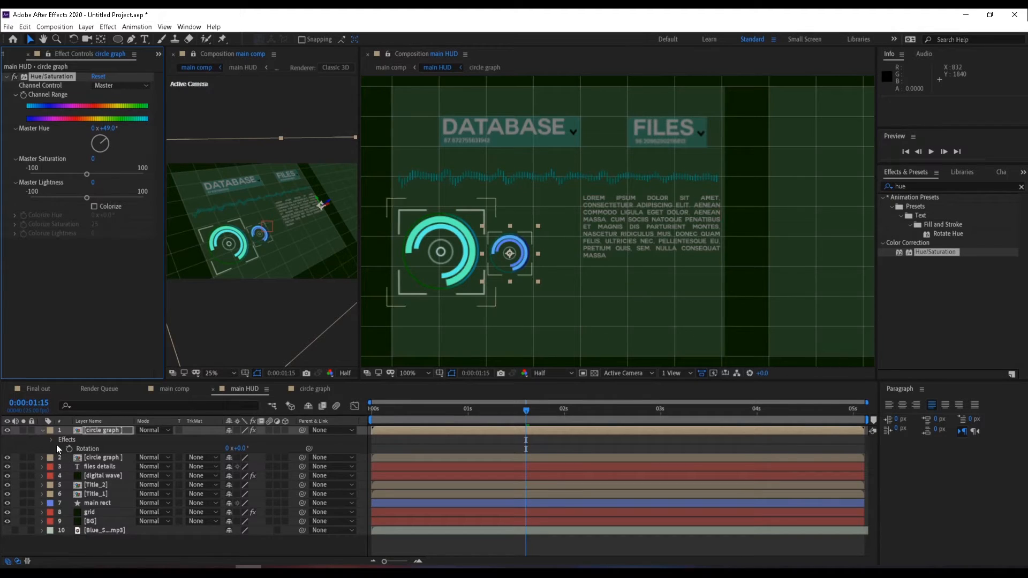
left_click(40, 431)
left_click(149, 530)
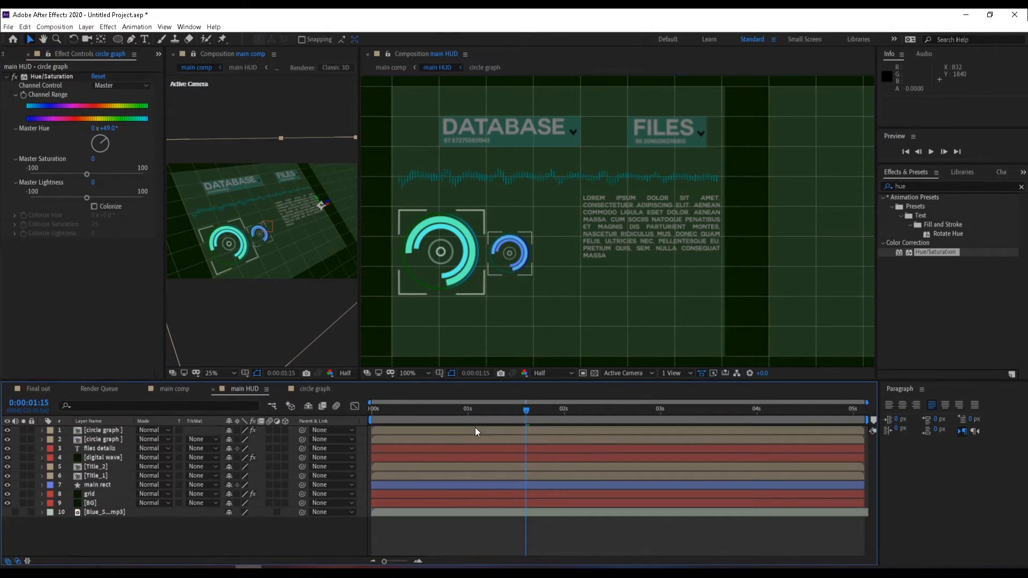
Step: Scrub through the main HUD animation and compare its circle graphs and layout with the Final out reference
left_click_drag(388, 409, 485, 417)
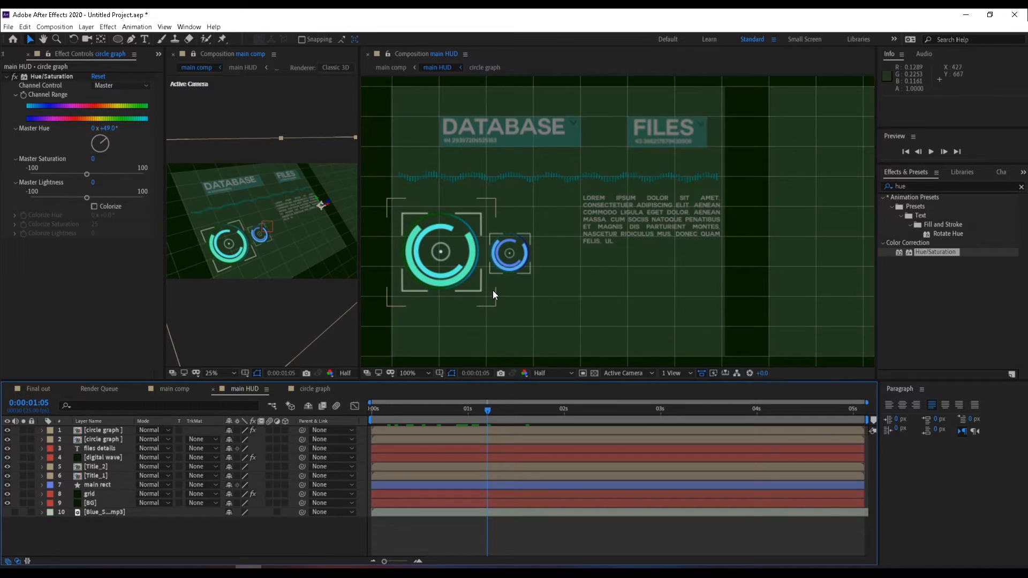
left_click(570, 412)
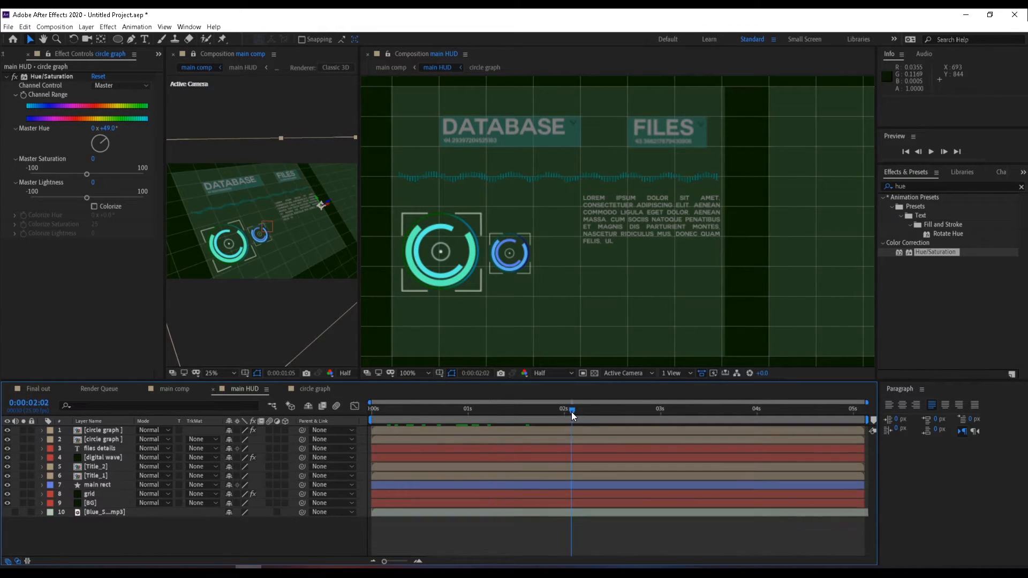
left_click(625, 410)
left_click_drag(625, 409, 657, 410)
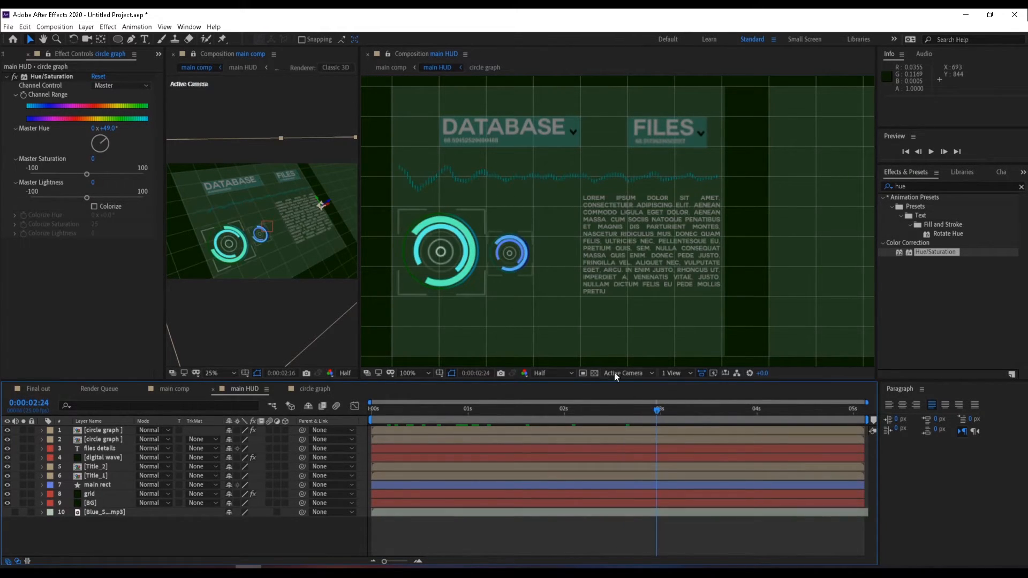
left_click(36, 387)
left_click_drag(576, 409, 728, 432)
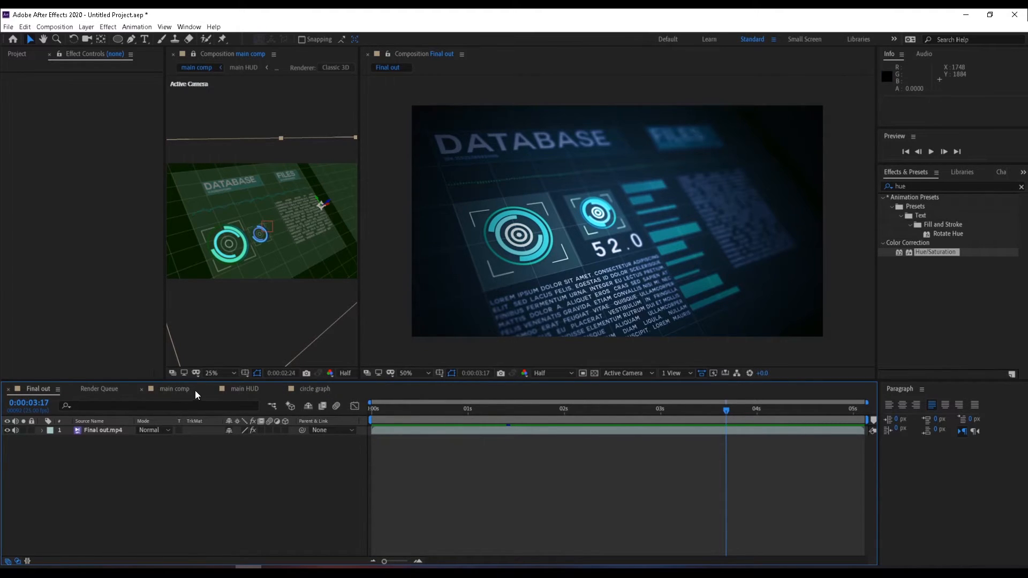
left_click(305, 390)
left_click(239, 390)
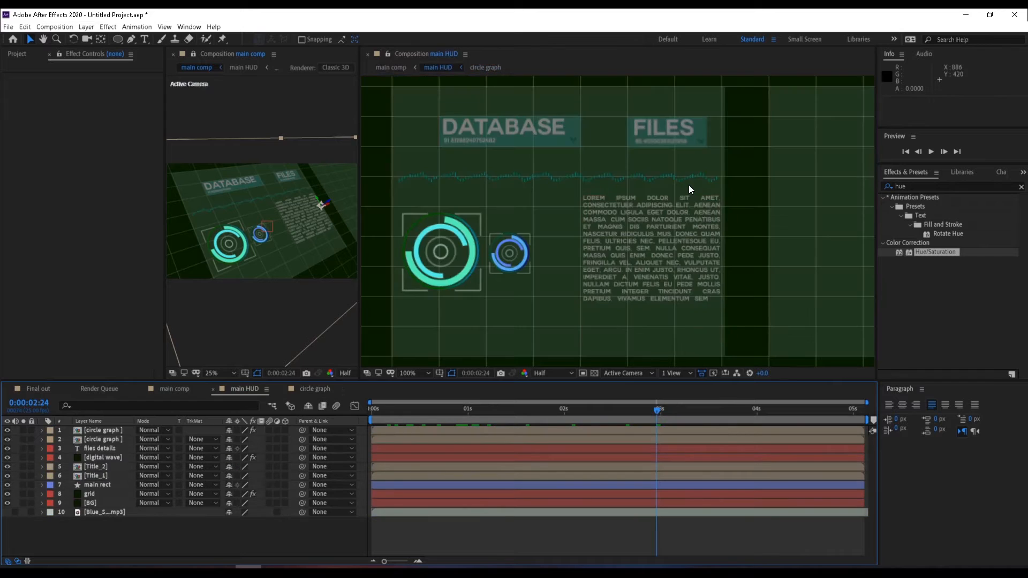
Step: Duplicate the files details text layer and move the copy below the circle graphs, to position 363, 870
left_click(666, 221)
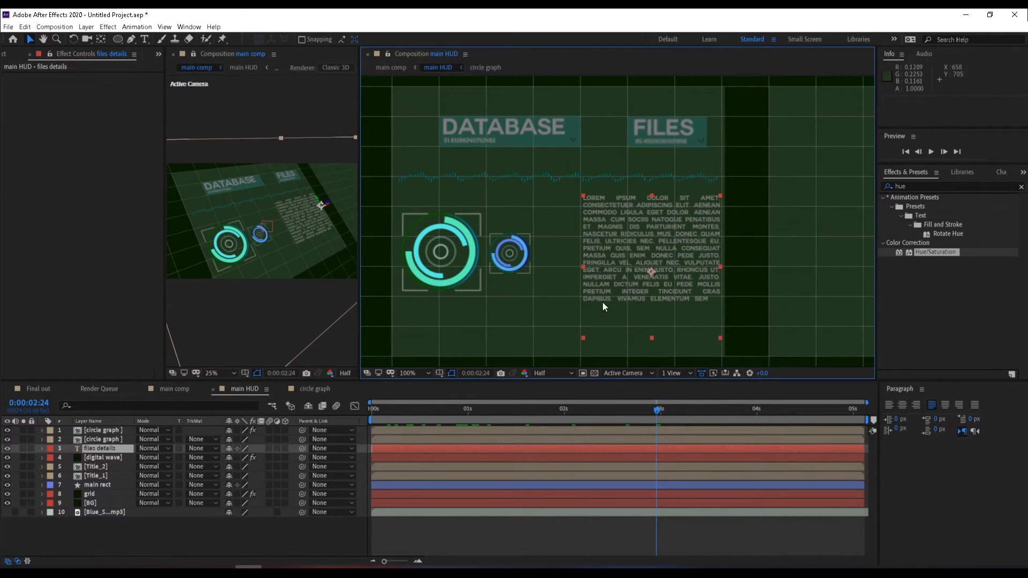
key("ctrl+d")
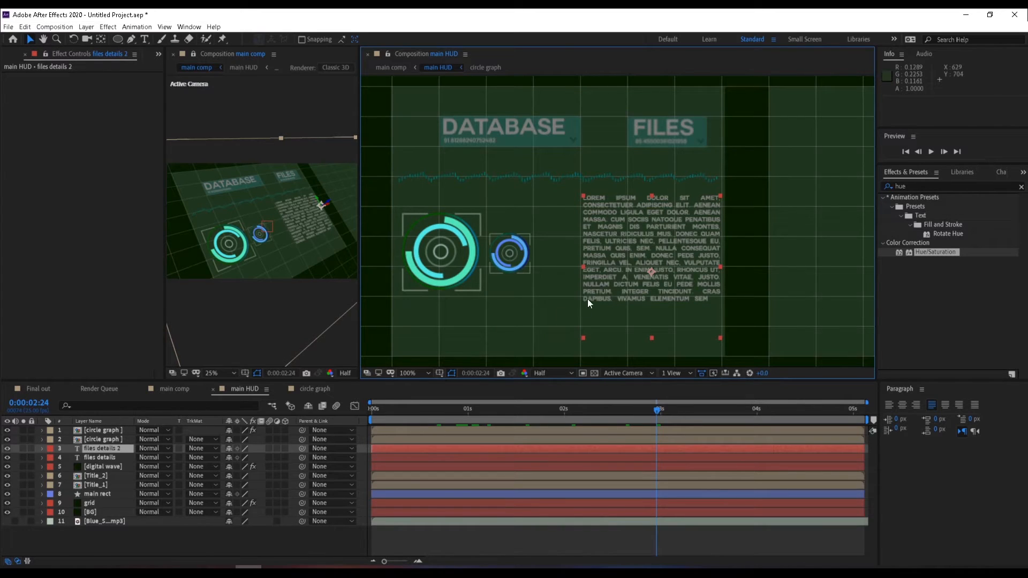
left_click_drag(620, 255, 479, 335)
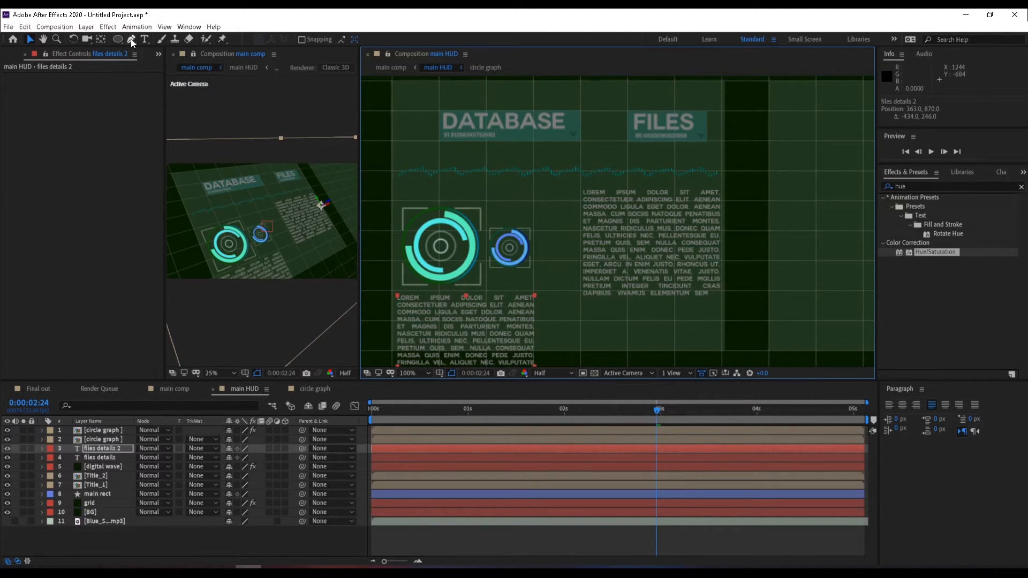
Step: Resize the copied text block's box to be wider and shorter, fitting between the circle graphs and the main panel's lower edge
left_click(145, 38)
left_click(534, 328)
scroll(534, 327, "down", 2)
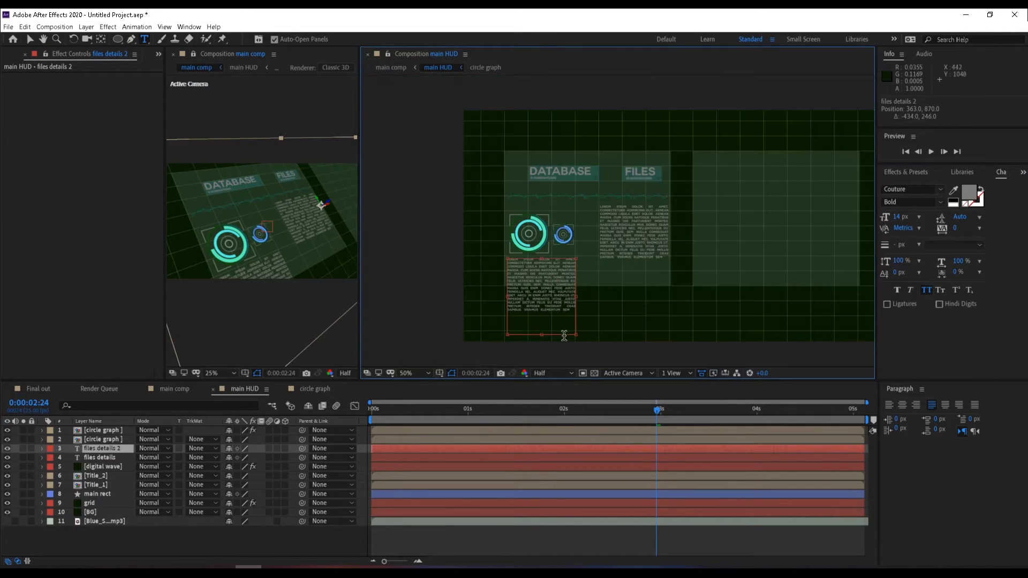
left_click_drag(573, 334, 595, 287)
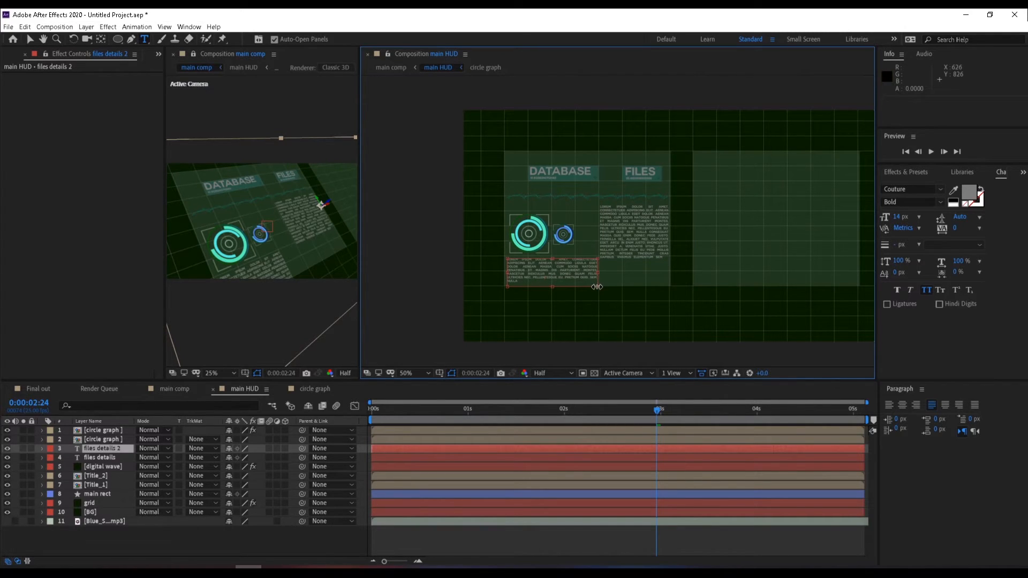
key("period")
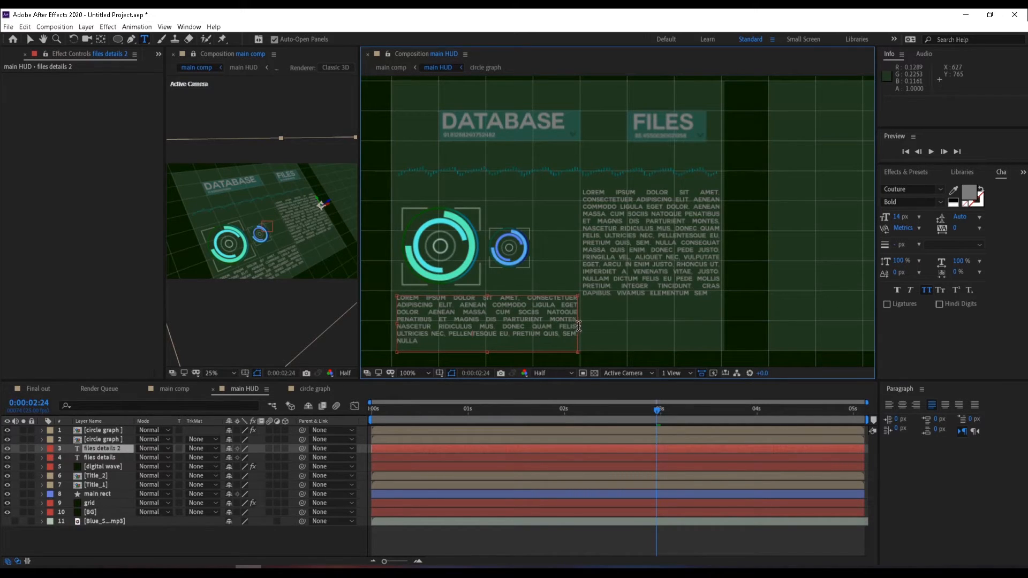
left_click_drag(610, 325, 580, 350)
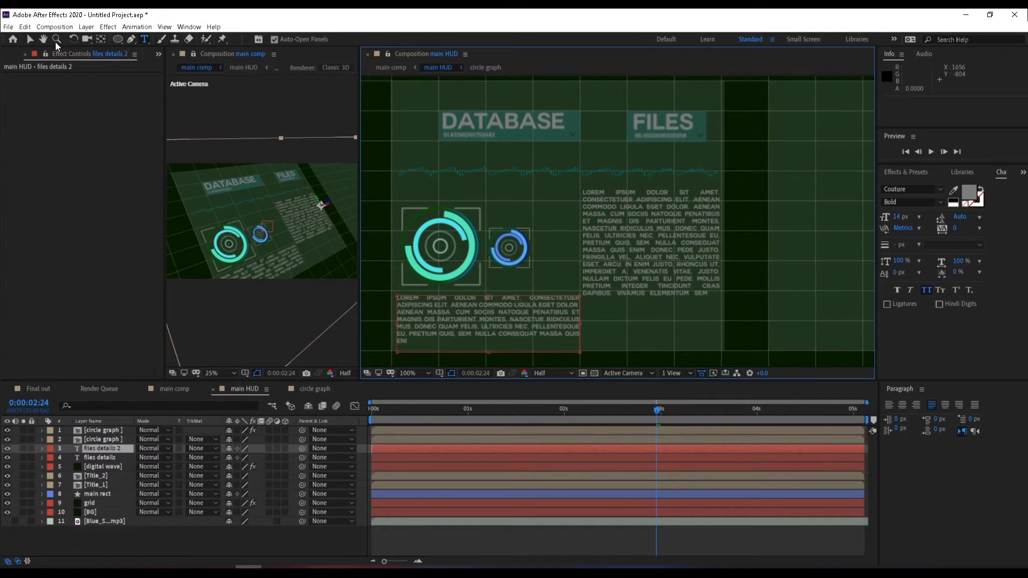
left_click(29, 39)
left_click(461, 540)
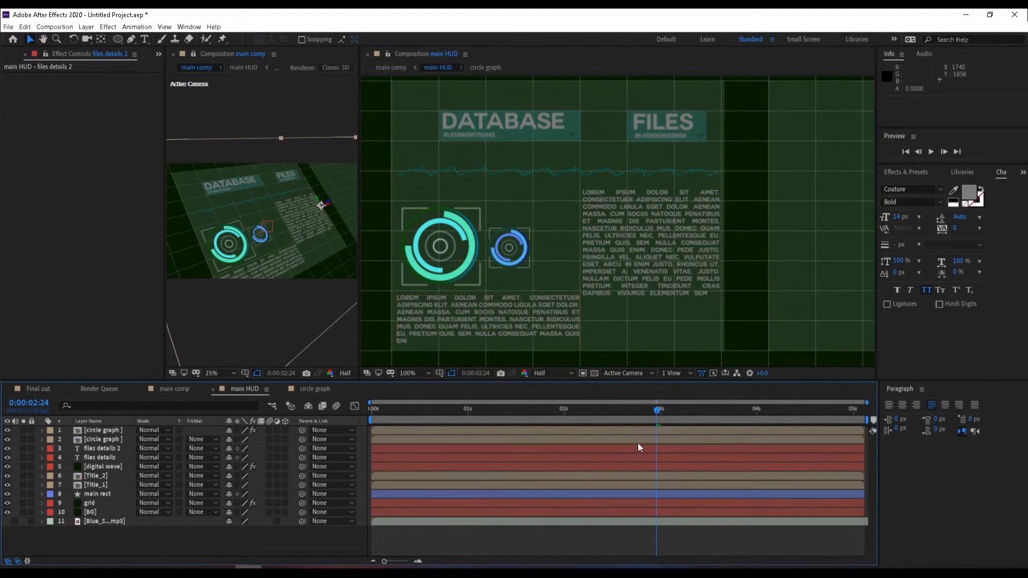
Step: At 0:00:04:03, delete successive passages following "nulla consequat" from the copied text block below the circle graphs
left_click(716, 414)
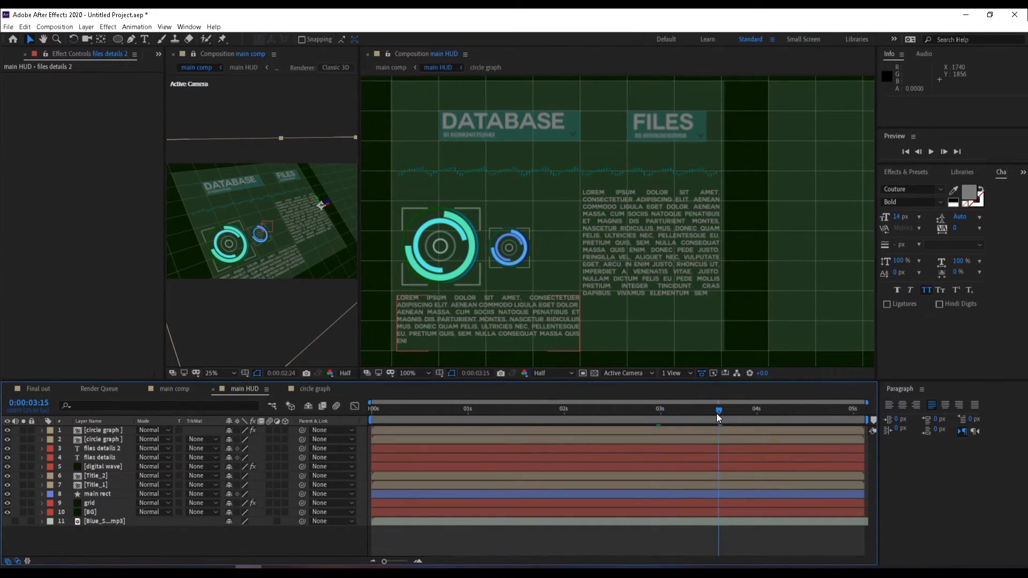
left_click(765, 407)
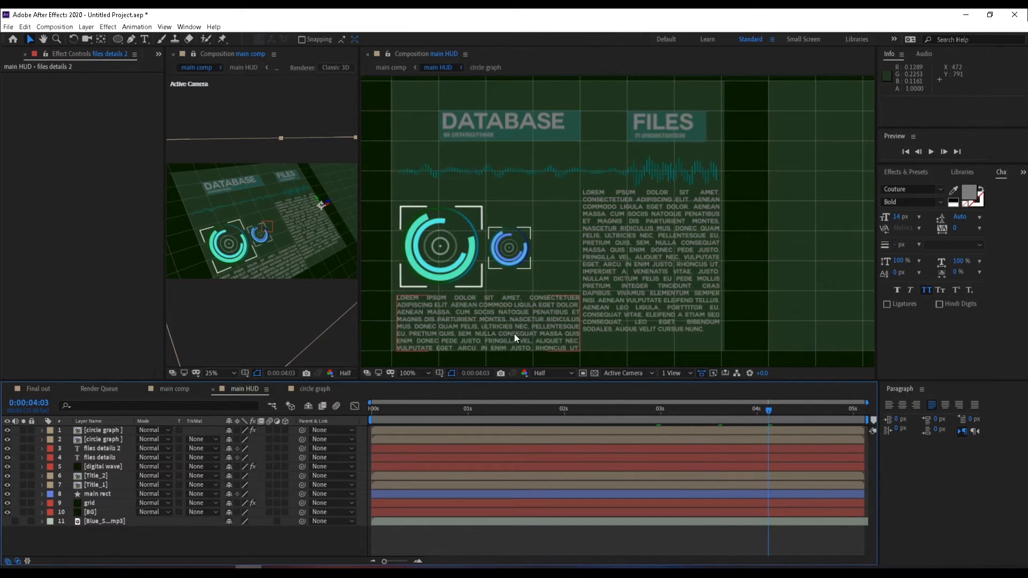
double_click(526, 326)
left_click(538, 341)
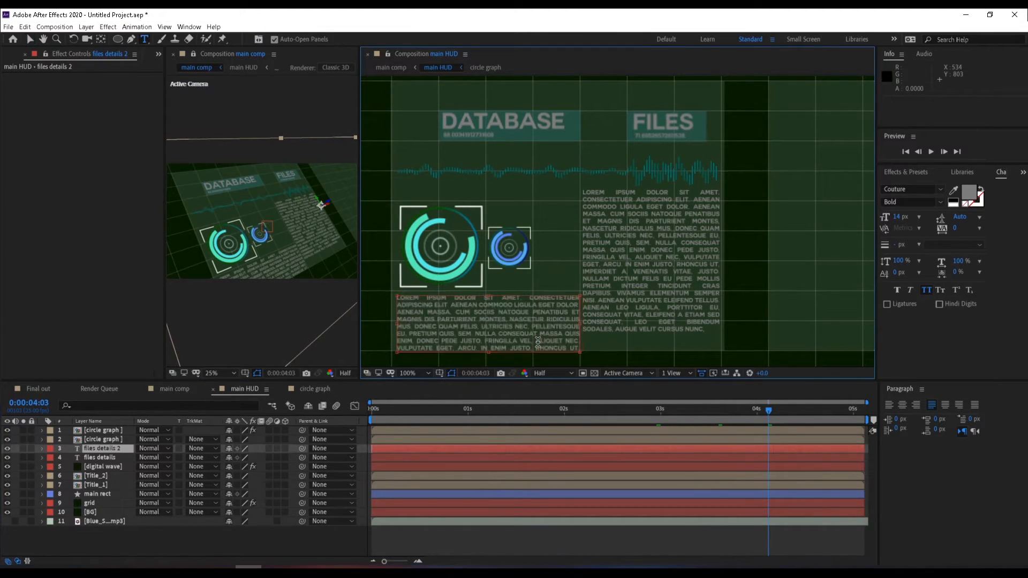
left_click_drag(540, 333, 646, 416)
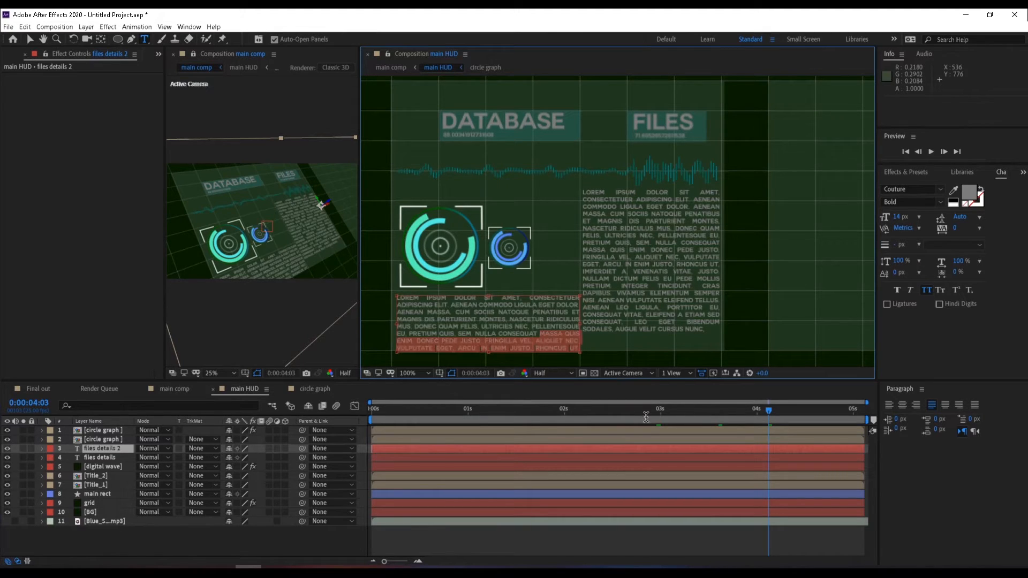
key("BackSpace")
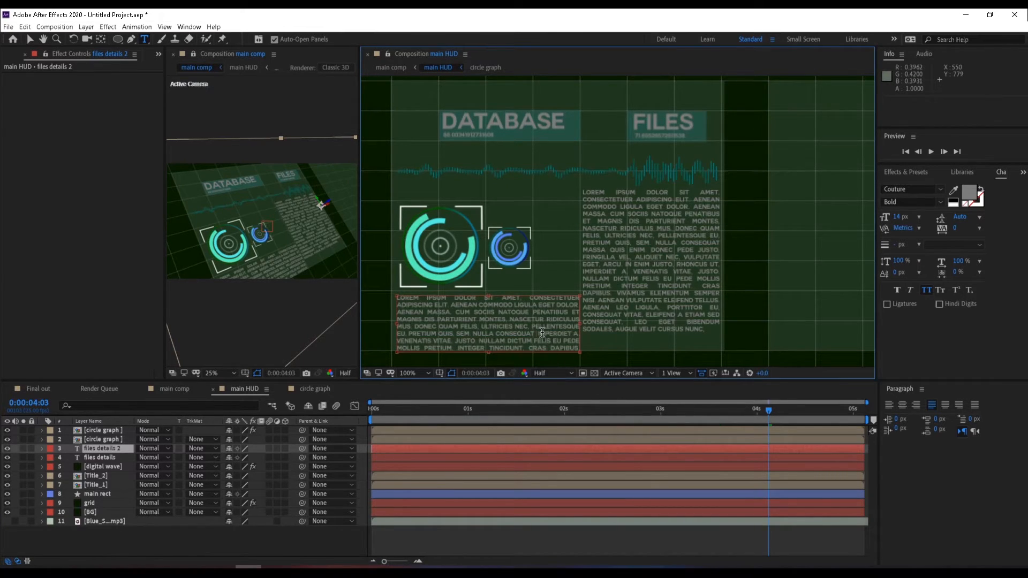
left_click_drag(586, 377, 606, 404)
key("BackSpace")
left_click_drag(540, 334, 614, 389)
key("BackSpace")
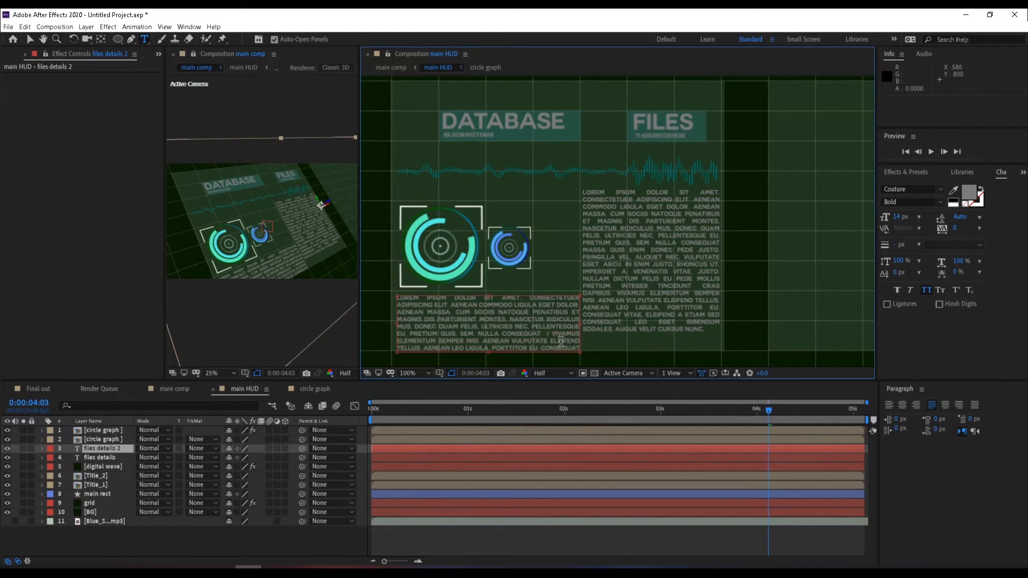
Step: Remove more closing passages from the copied text block, leaving it to end with "nulla consequat aucursus nunc."
left_click_drag(566, 335, 587, 378)
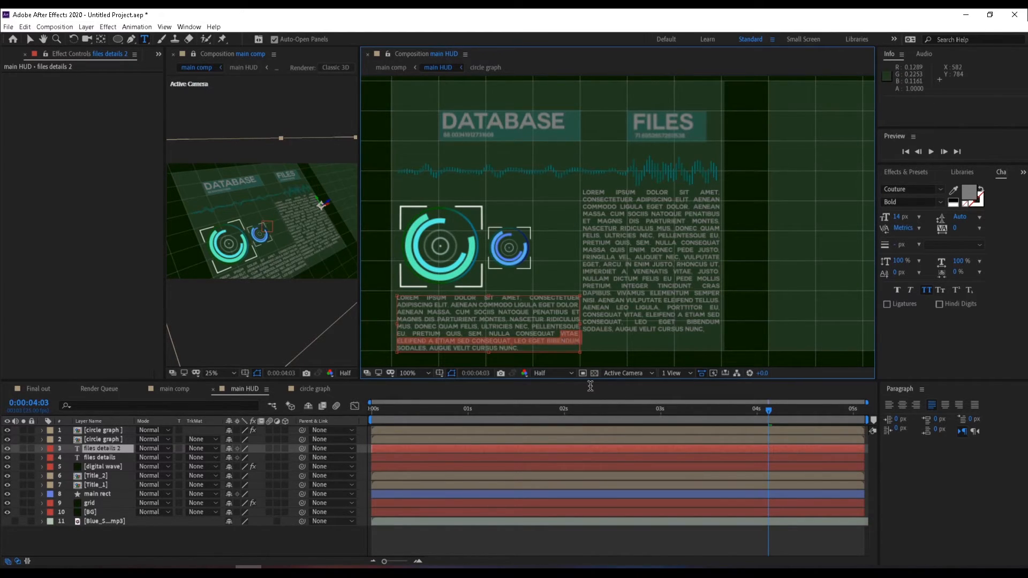
left_click(590, 383)
key("BackSpace")
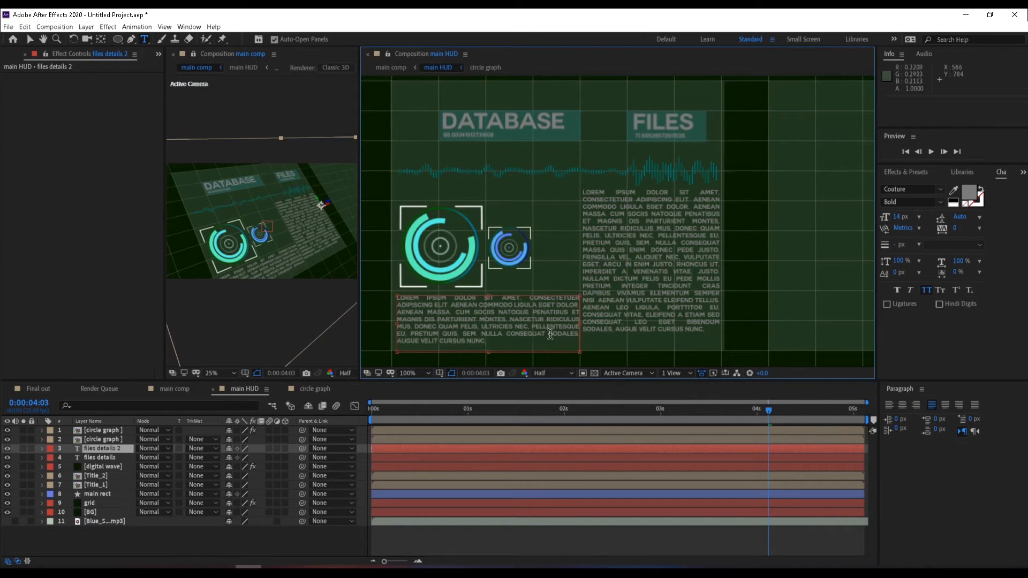
key("ctrl+shift+Right")
left_click(552, 343)
key("BackSpace")
left_click_drag(549, 334, 623, 379)
key("BackSpace")
key("BackSpace")
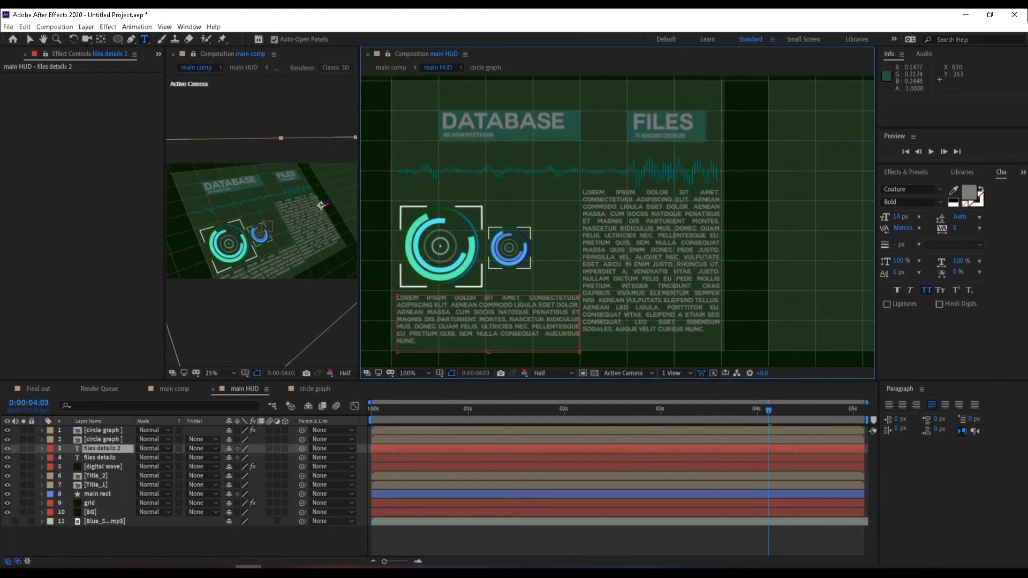
left_click(33, 42)
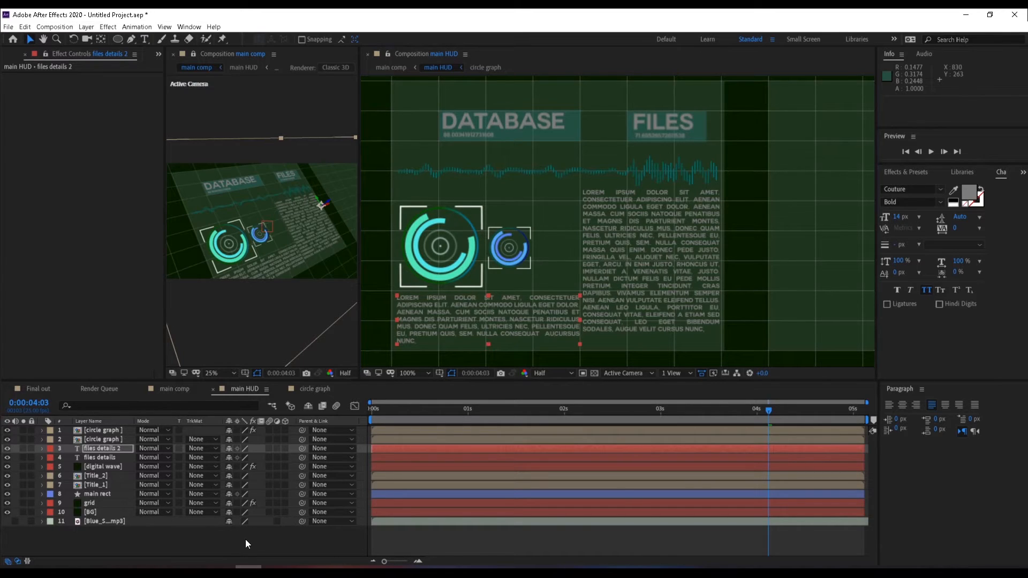
left_click(296, 551)
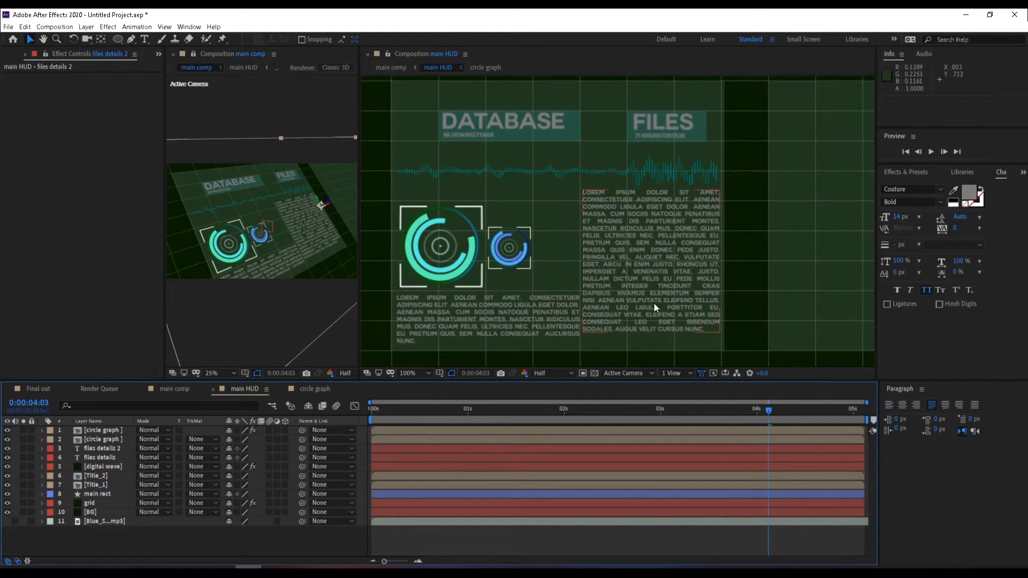
Step: Narrow the lower text block's box slightly to clear the neighbouring paragraph, and nudge the layer to position 369, 870
left_click(547, 326)
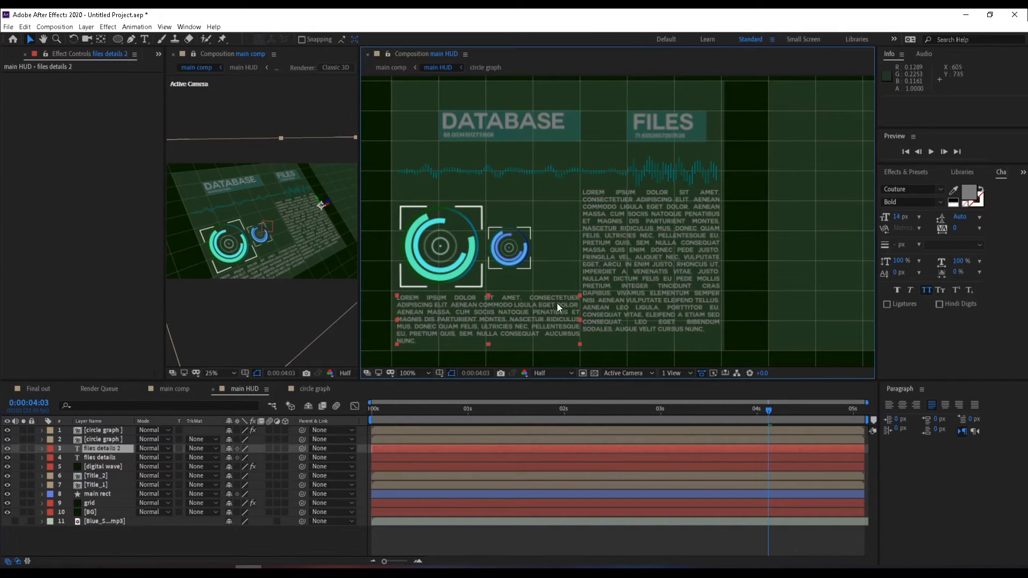
left_click(145, 39)
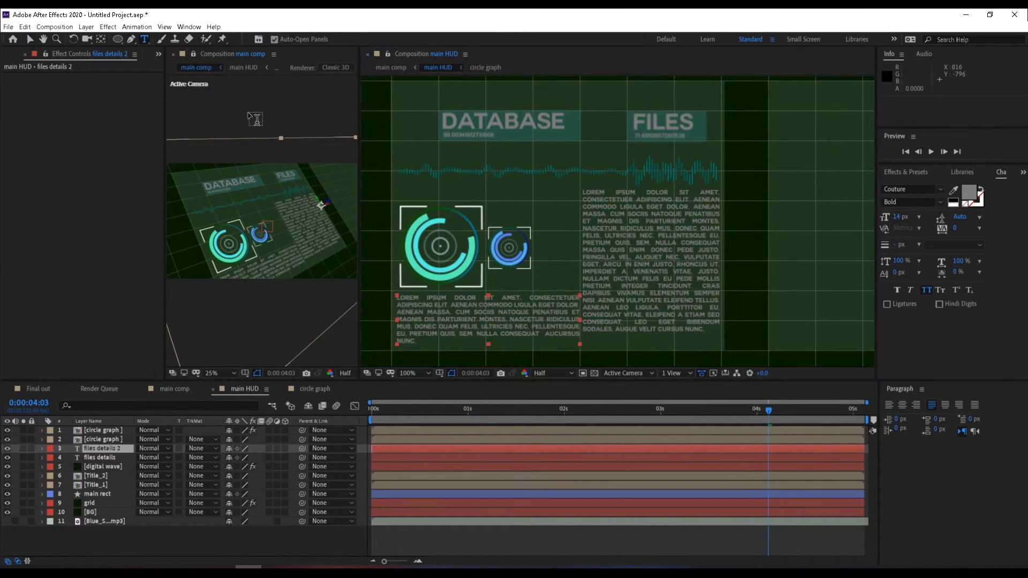
left_click(538, 318)
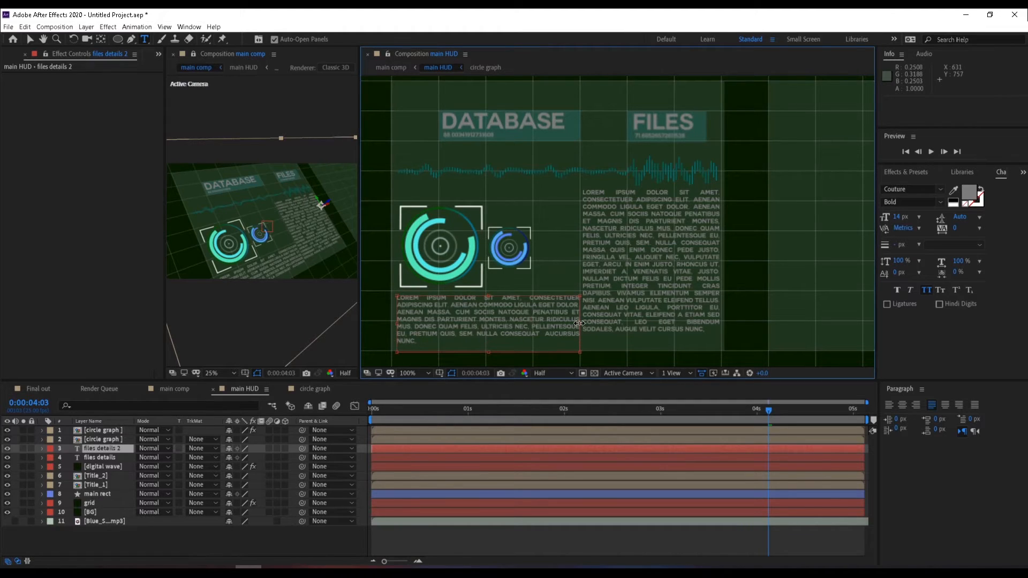
left_click_drag(579, 323, 574, 323)
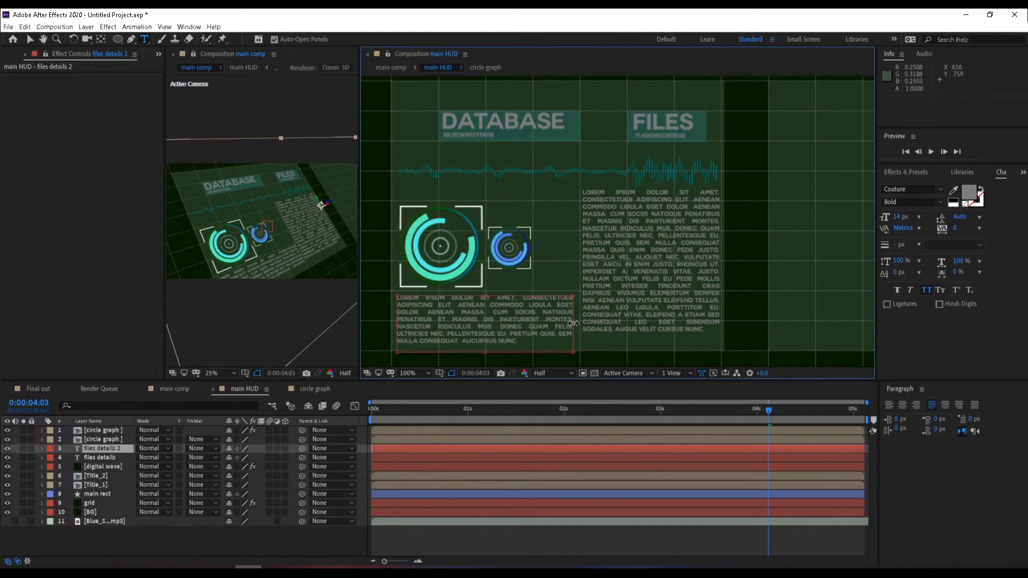
left_click(29, 39)
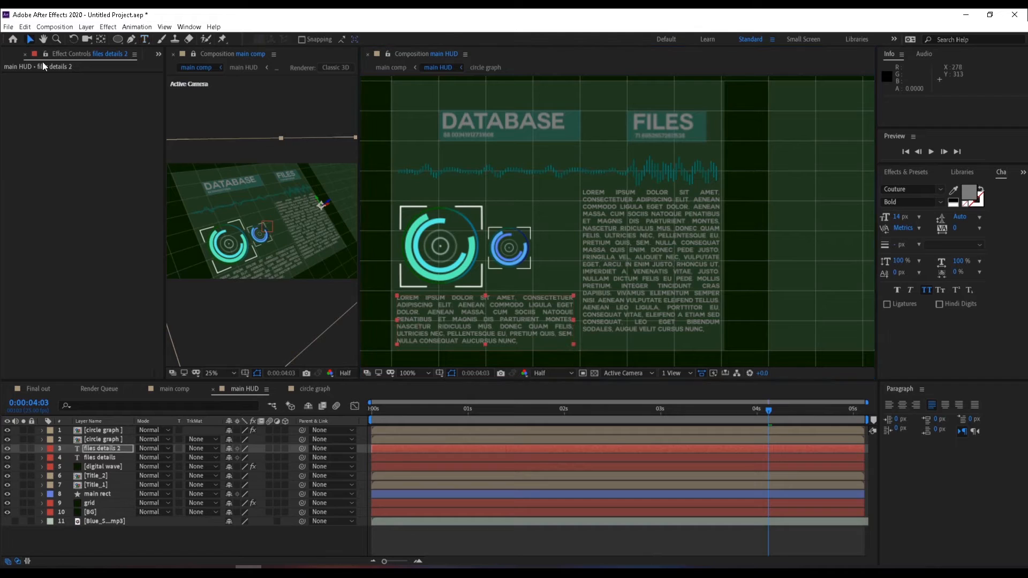
key("Right")
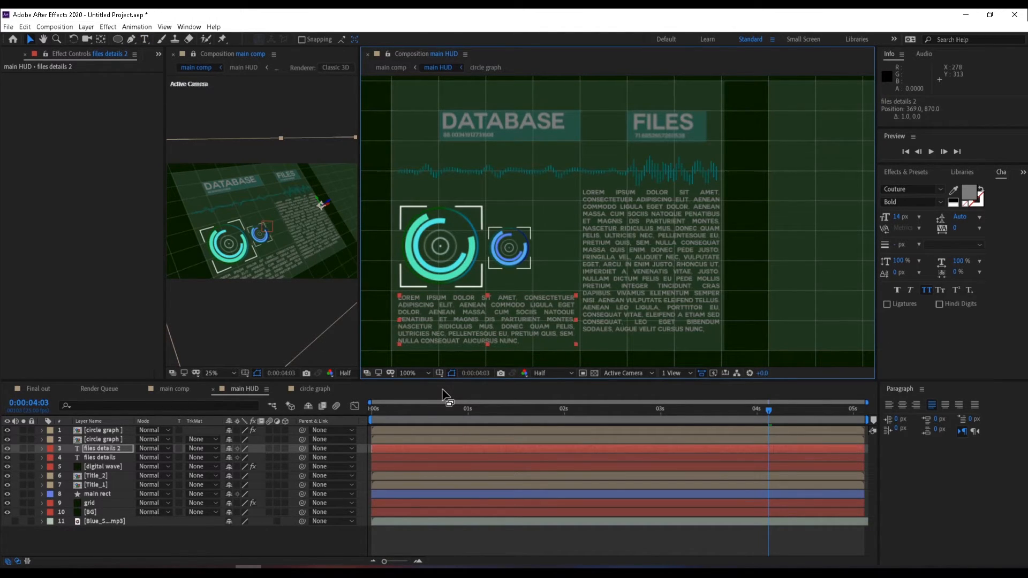
left_click(278, 543)
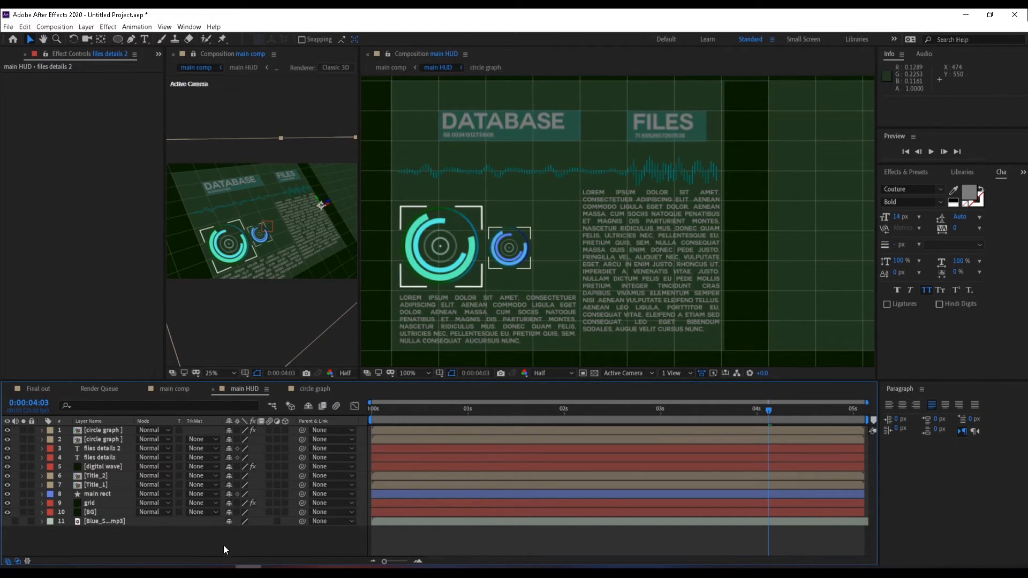
Step: Draw a short horizontal line with the Pen tool, using a 5 px white stroke, between the digital wave and the smaller circle graph
key("period")
left_click_drag(529, 226, 565, 207)
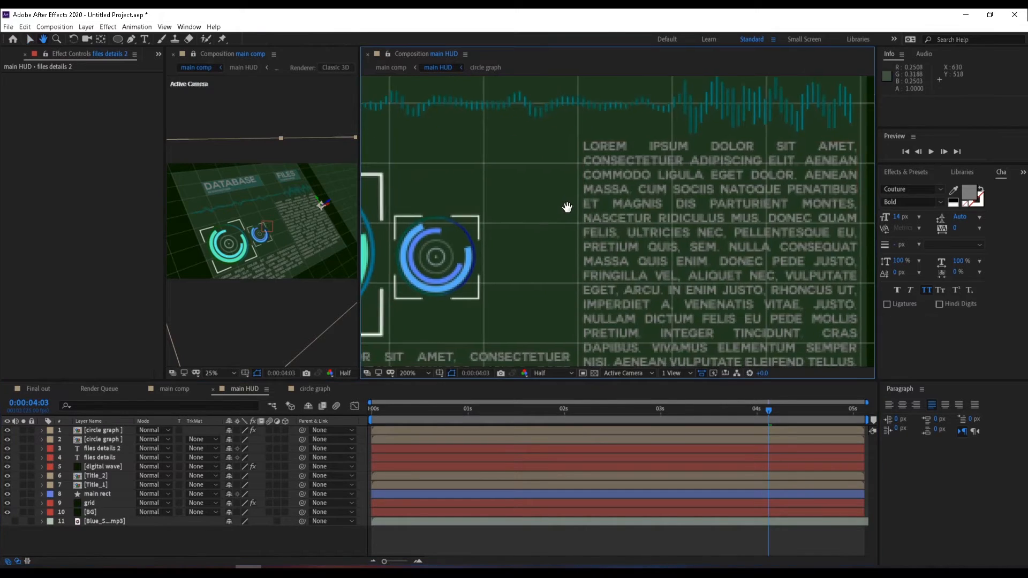
left_click(130, 39)
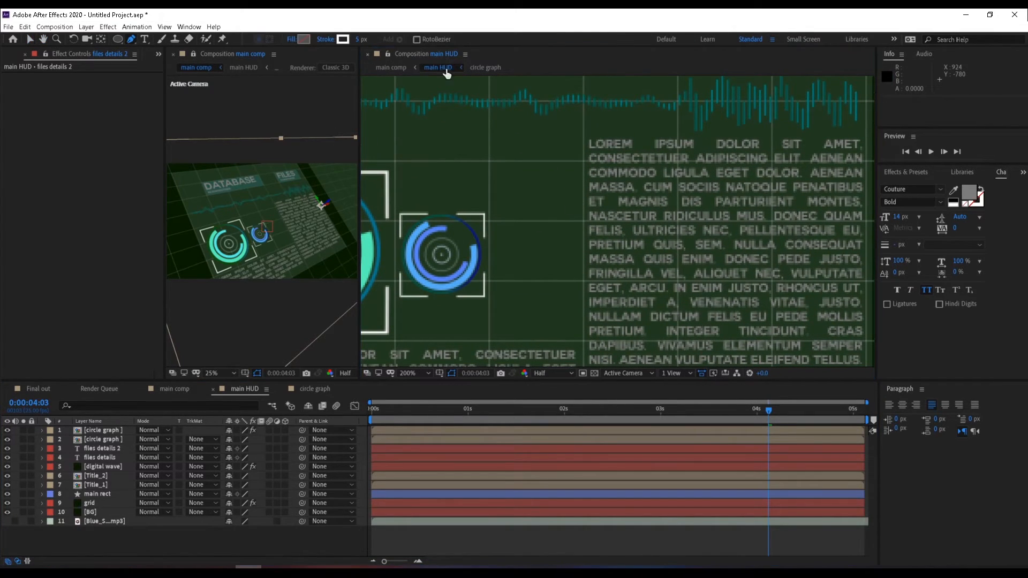
left_click(496, 146)
left_click(576, 147)
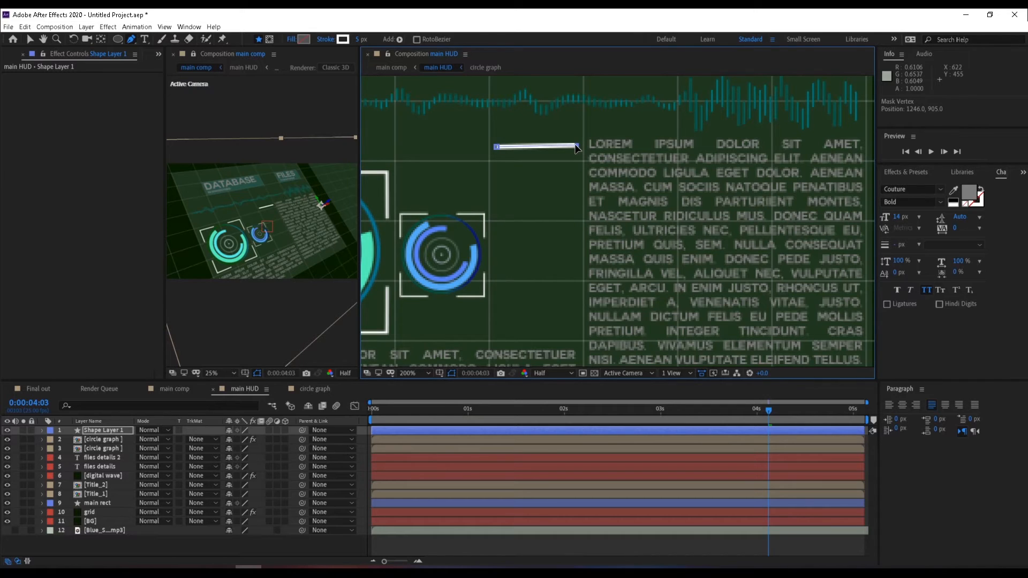
left_click_drag(575, 144, 576, 145)
left_click(30, 40)
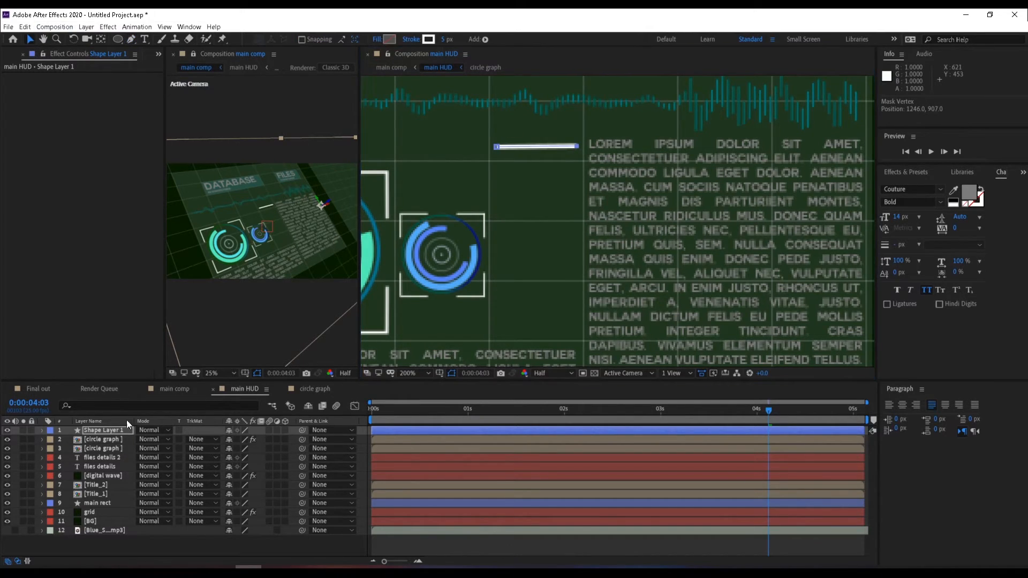
Step: Pre-compose the new line's shape layer as "line graph" and open that composition
right_click(110, 429)
left_click(167, 400)
type("line graph")
key("Return")
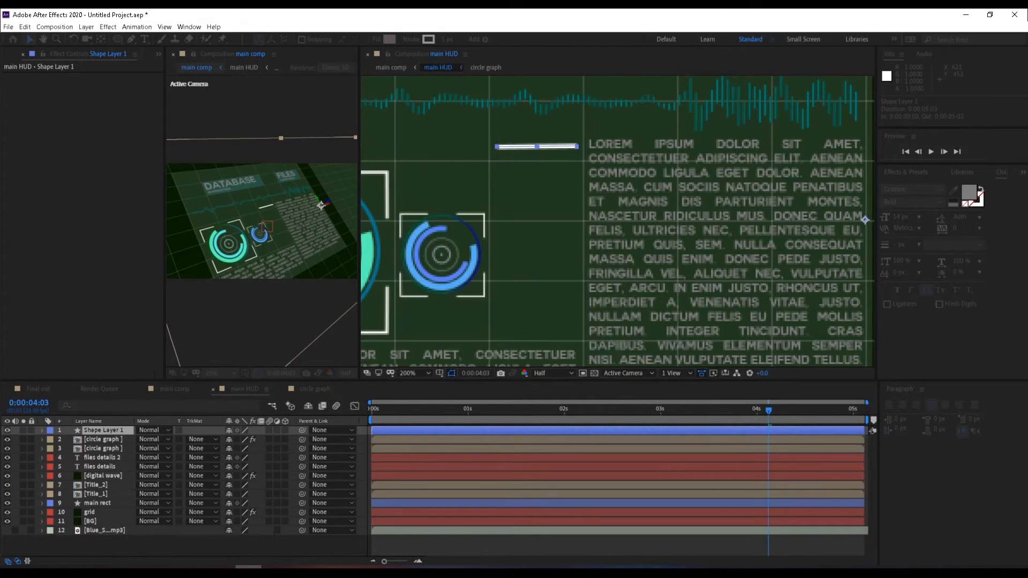
double_click(410, 429)
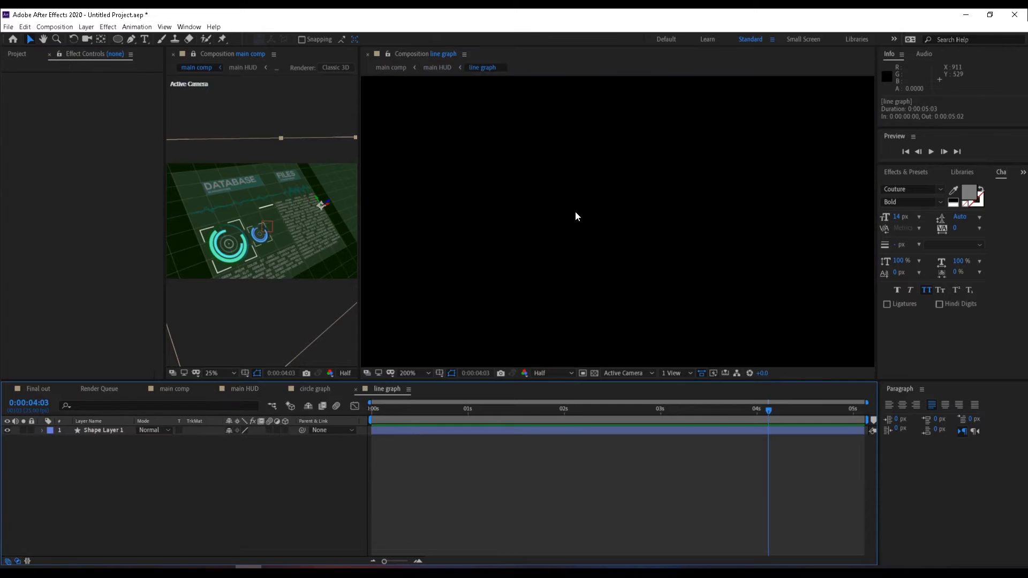
Step: Crop the line graph composition to a tall, narrow region of interest around the line, leaving empty space beneath it
left_click_drag(506, 219, 637, 211)
key("v")
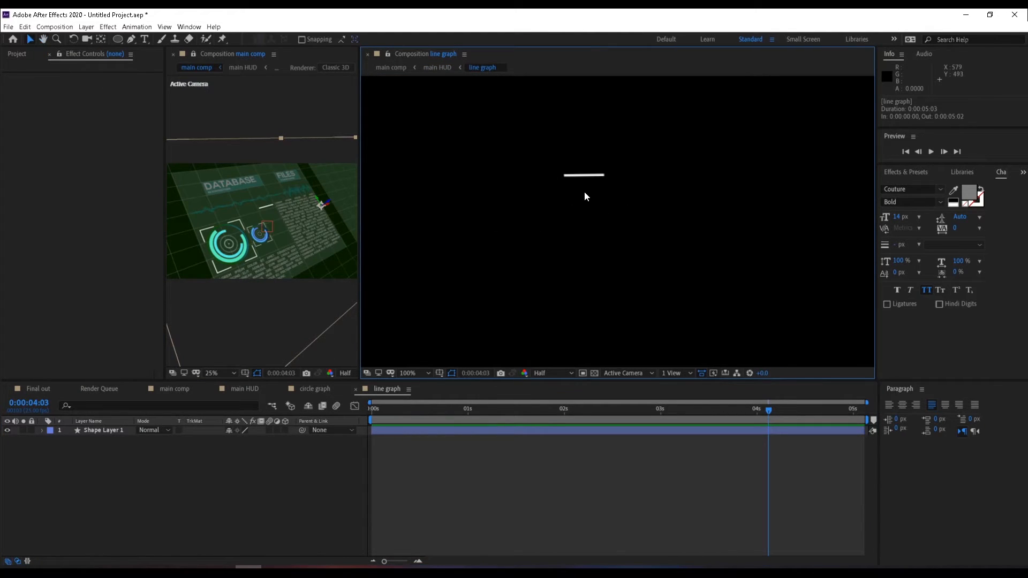
left_click(584, 176)
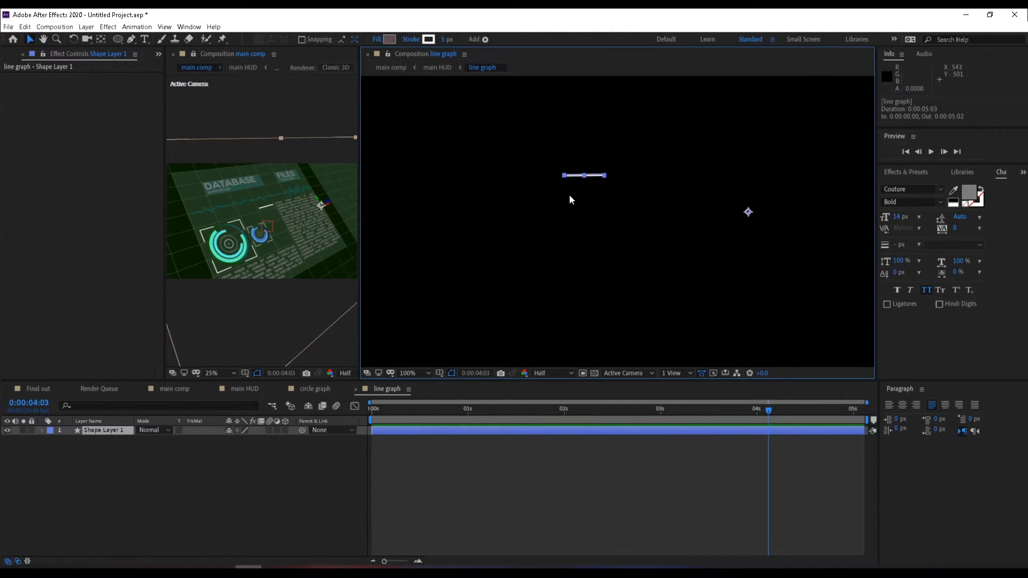
key("comma")
key("comma")
left_click(480, 471)
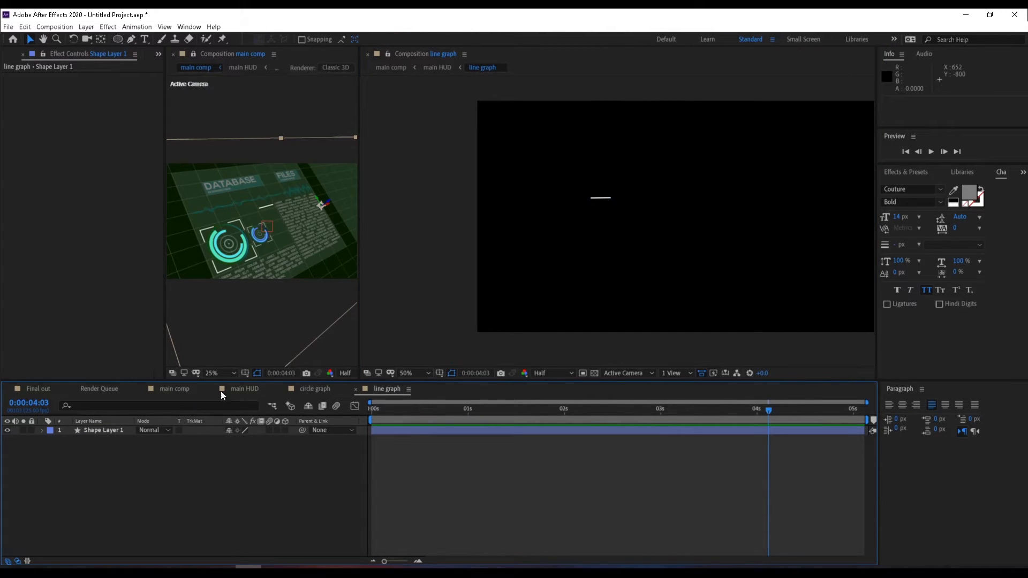
left_click(579, 371)
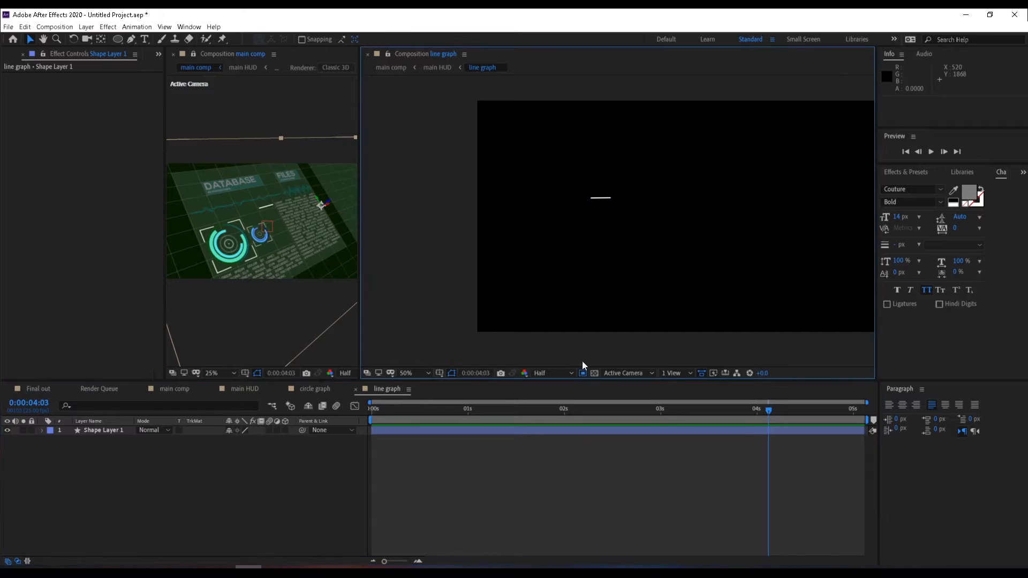
left_click_drag(584, 184, 628, 281)
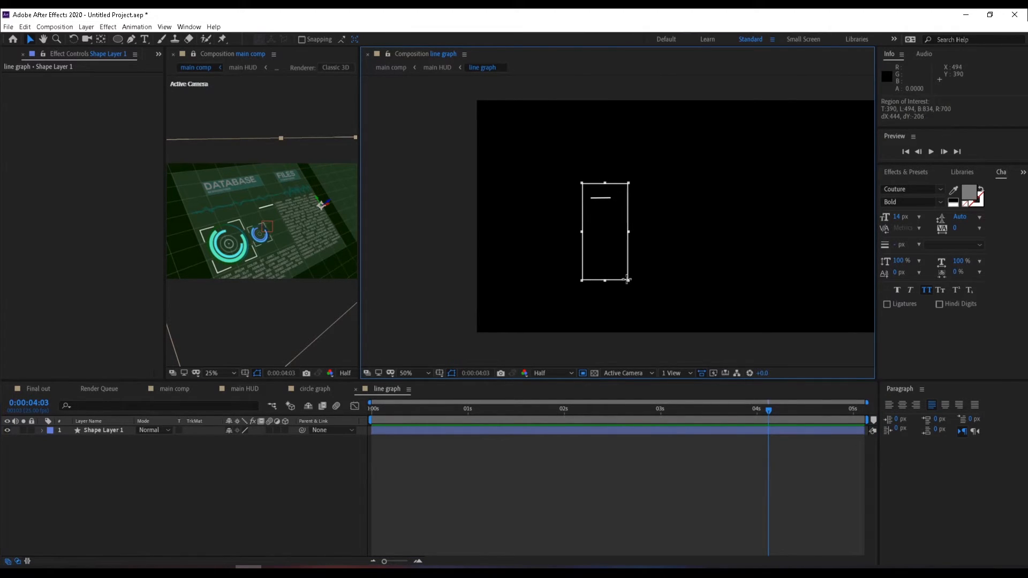
left_click(54, 27)
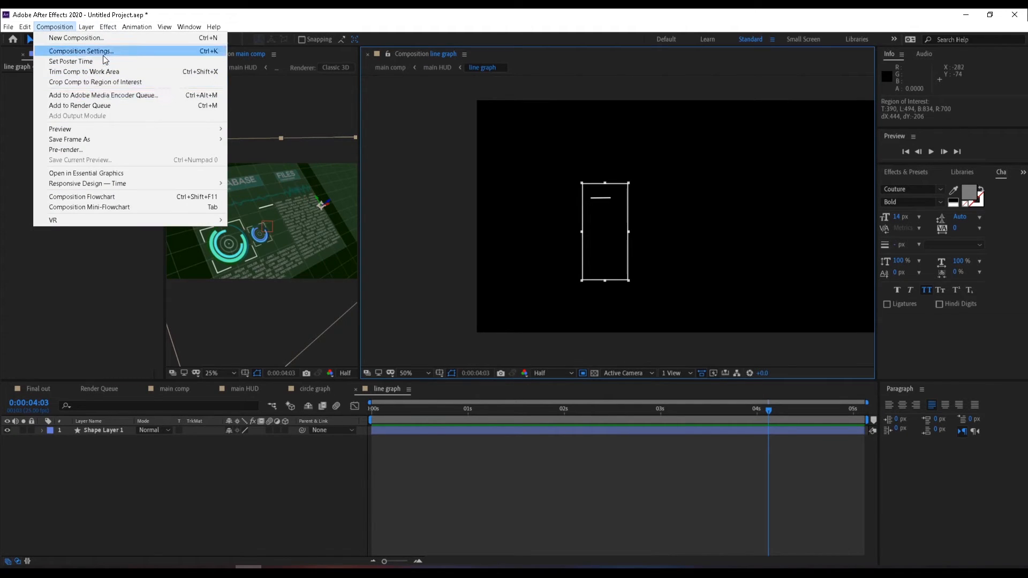
left_click(102, 87)
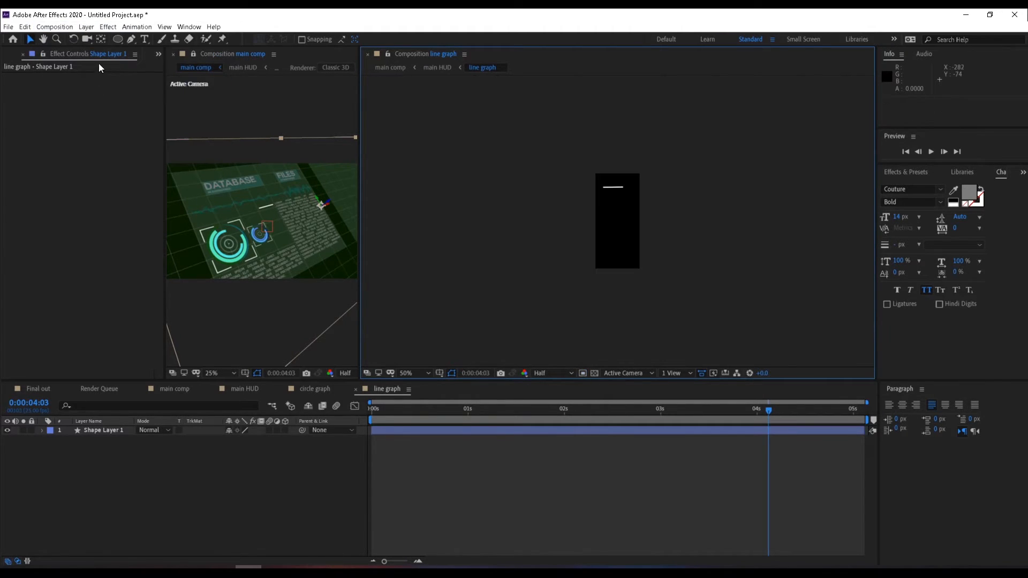
Step: Increase the stroke width of the line in the line graph composition to turn it into a thick bar
scroll(599, 215, "up", 4)
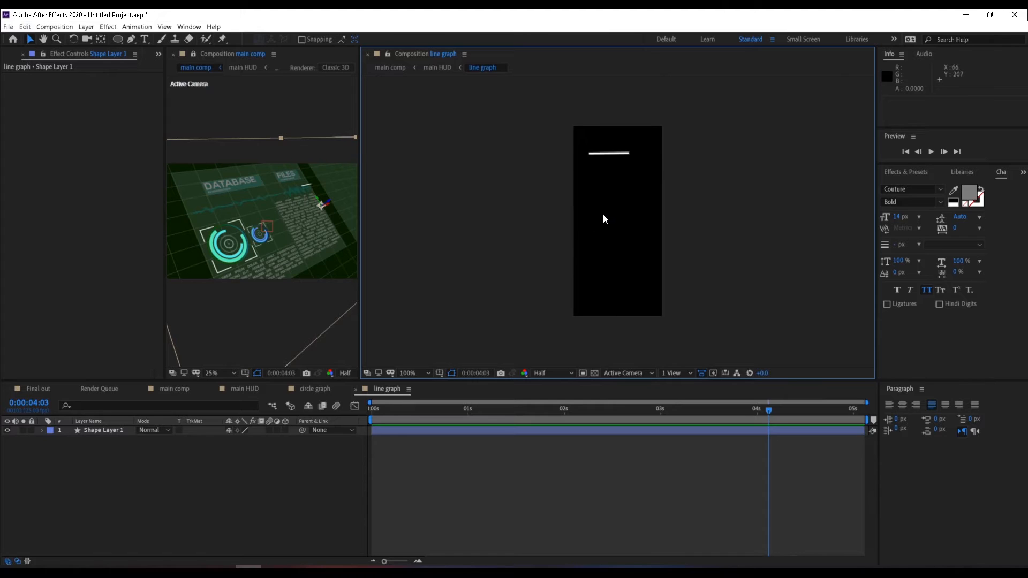
left_click_drag(598, 249, 585, 291)
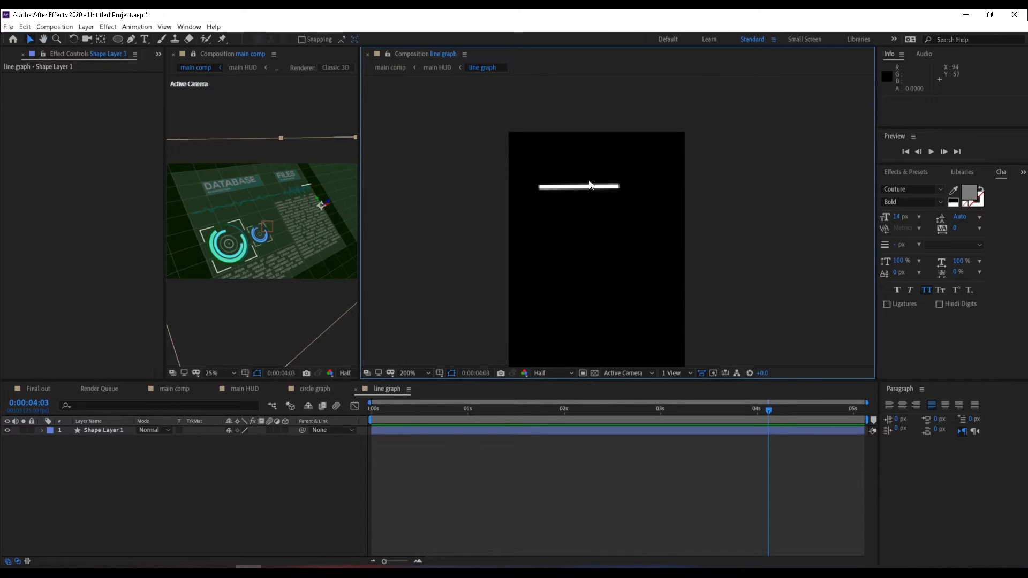
left_click(590, 186)
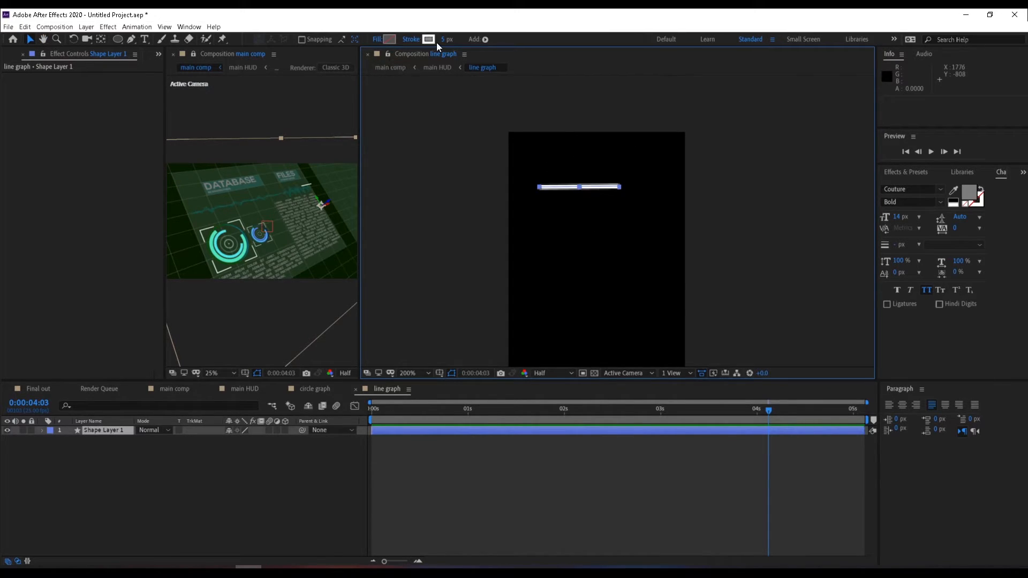
left_click_drag(444, 40, 449, 41)
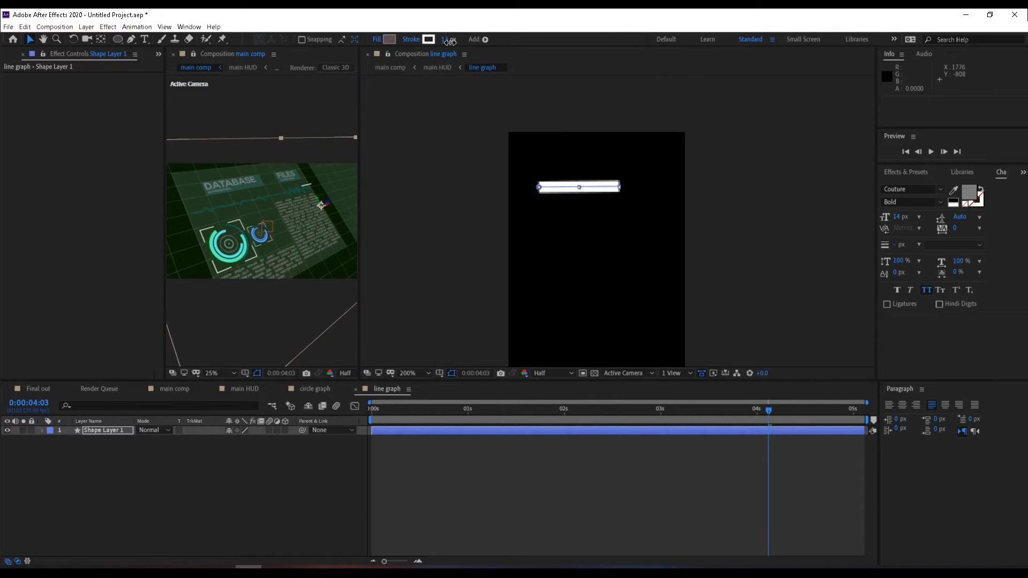
Step: Lengthen the thick bar horizontally by moving its outer path point to about 318, 129
left_click_drag(619, 187, 644, 187)
key("ctrl+z")
left_click(131, 39)
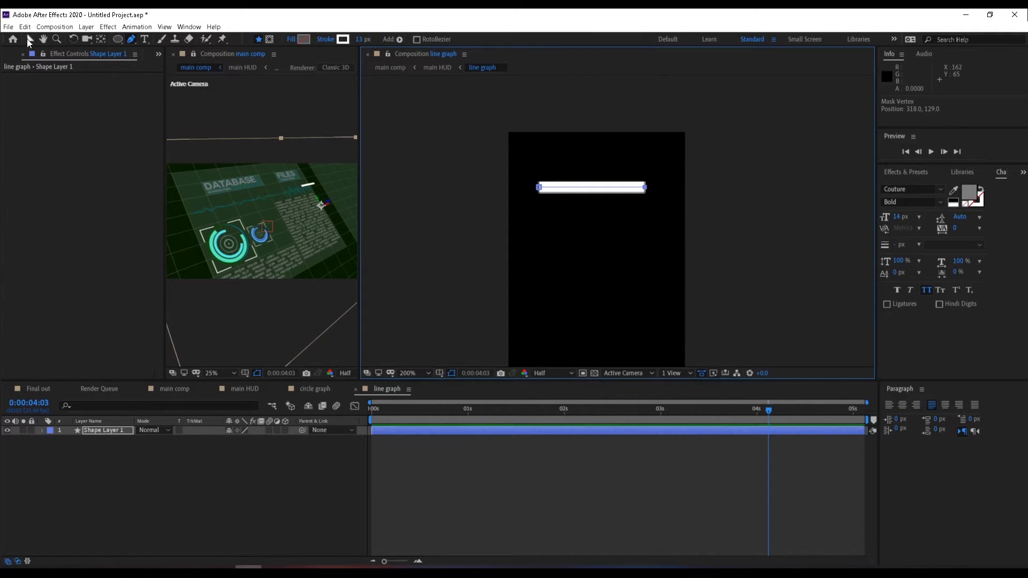
left_click(31, 39)
left_click(621, 530)
Step: Add Trim Paths to the bar's shape layer and expand its properties, testing the End value
left_click(502, 426)
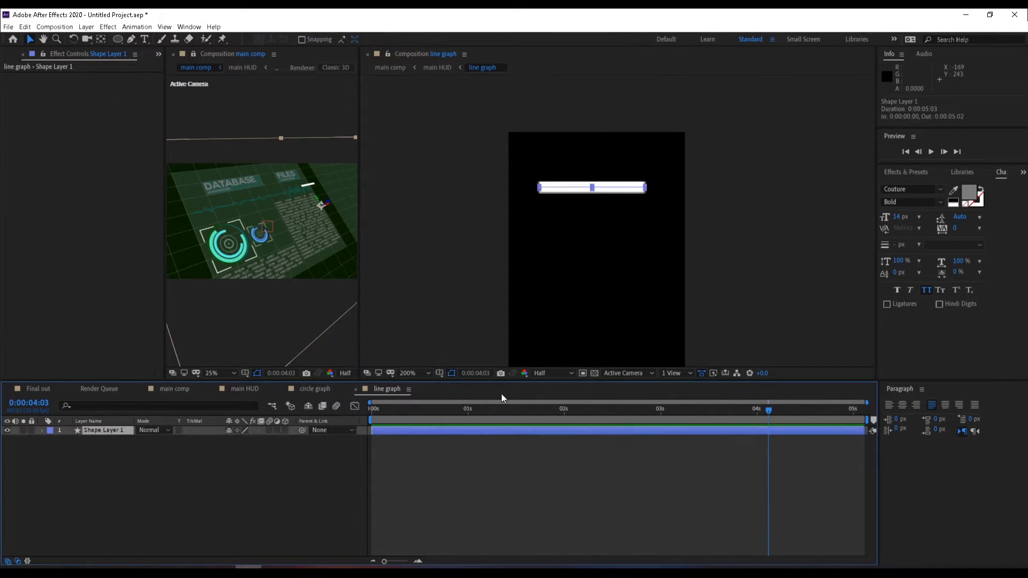
left_click(484, 40)
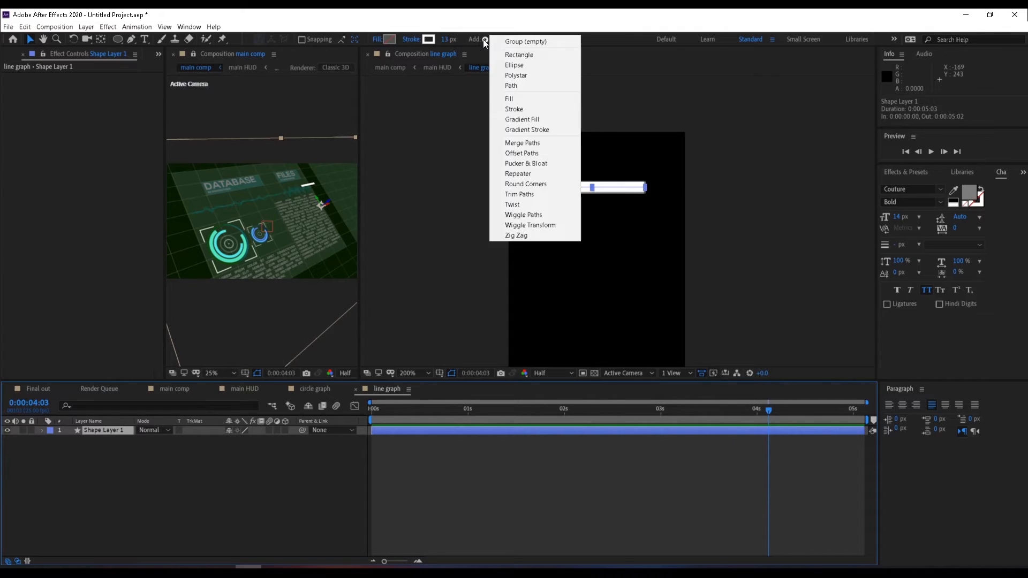
left_click(529, 195)
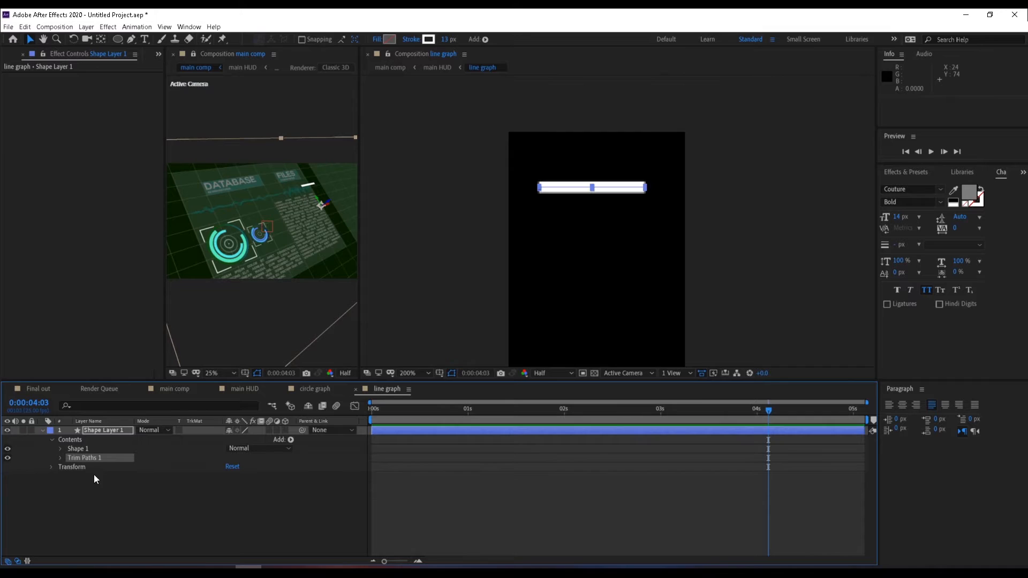
left_click(61, 458)
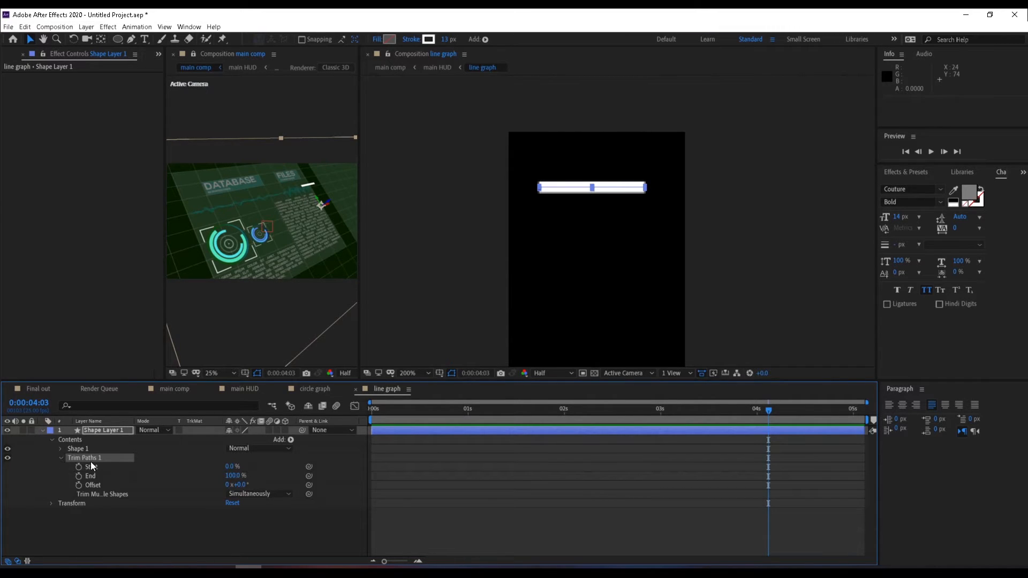
mouse_move(239, 481)
left_mouse_down()
mouse_move(222, 480)
mouse_move(273, 494)
left_mouse_up()
Step: Apply the expression wiggle(5,5) to the End property of the bar's Trim Paths
left_click(79, 476, "alt")
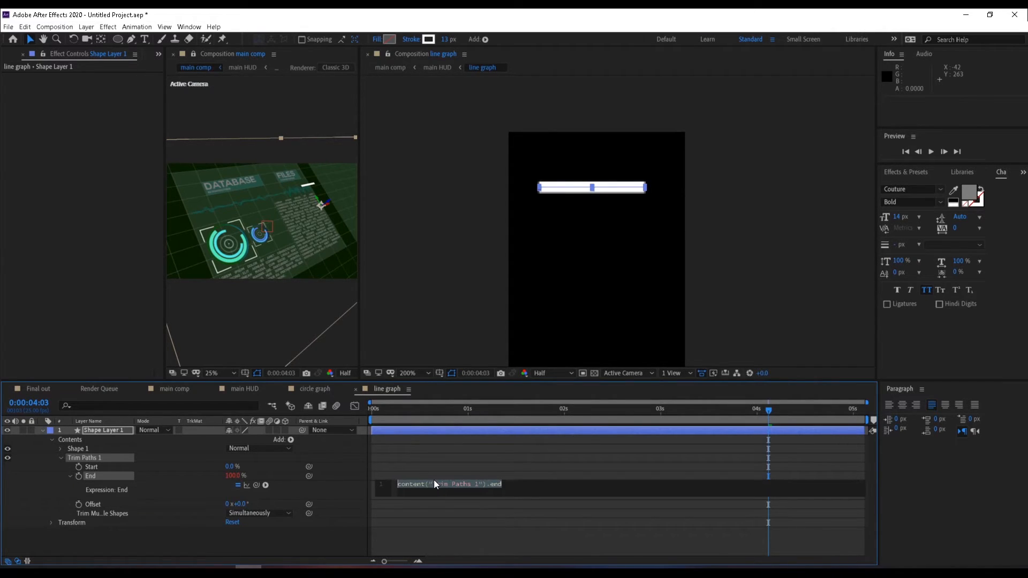
type("wig")
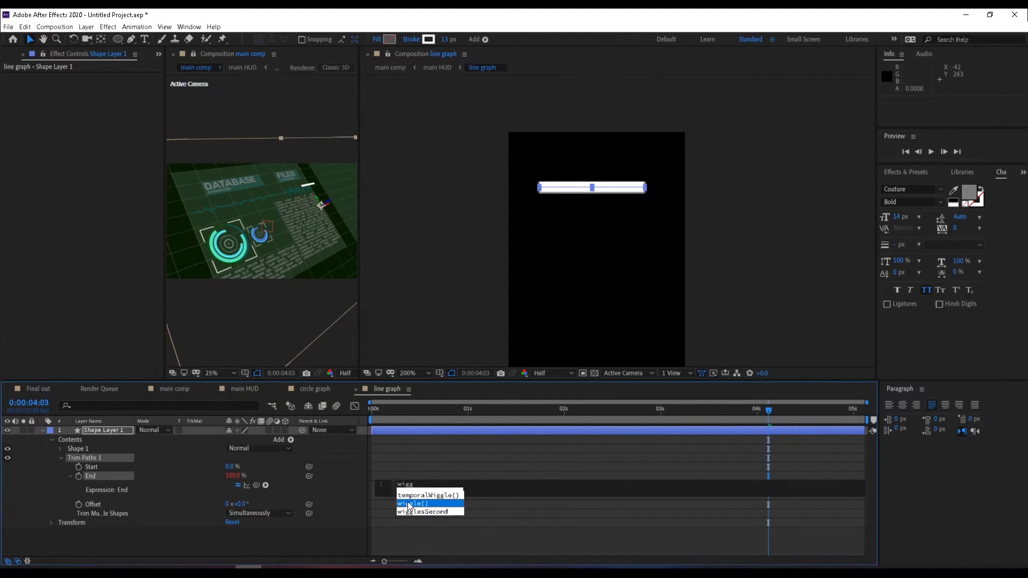
type("g")
left_click(427, 511)
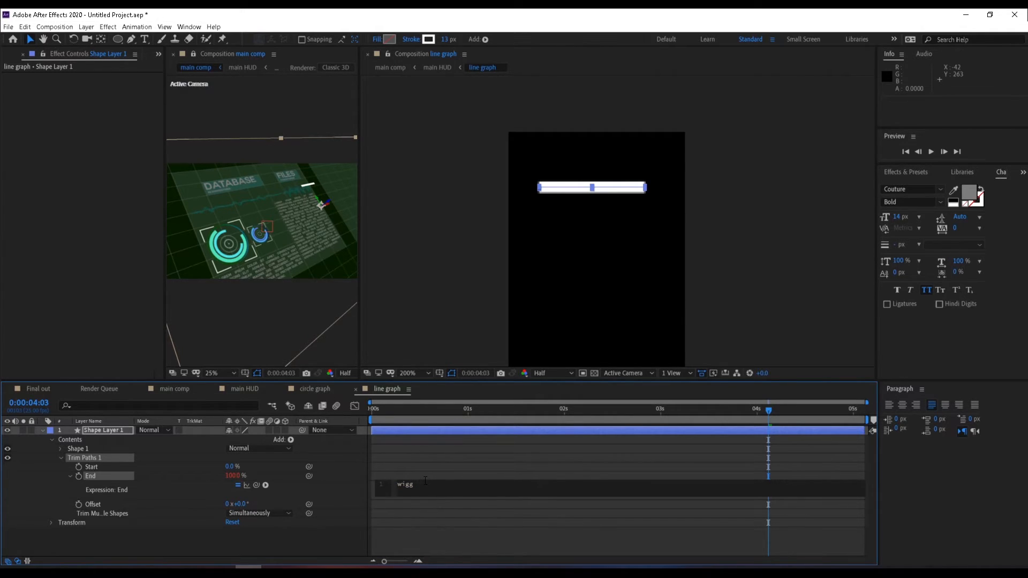
type("le(5,5")
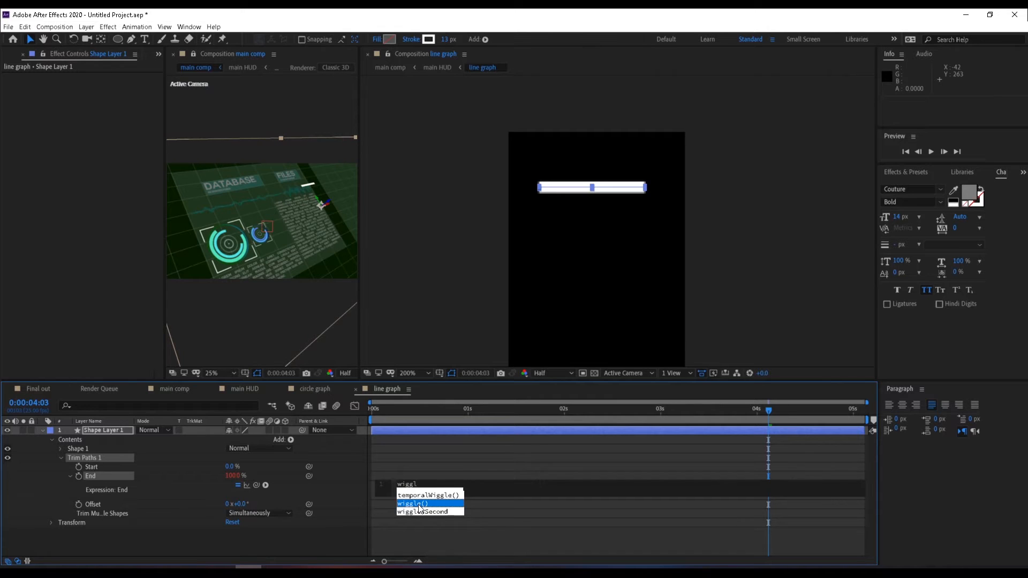
left_click(419, 505)
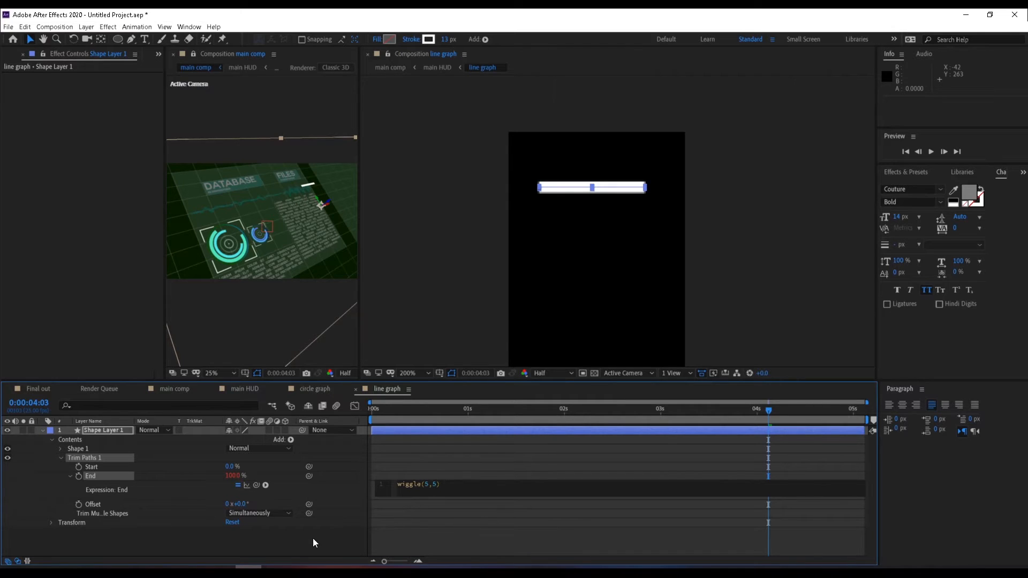
left_click(404, 435)
Step: Reduce the Trim Paths End to about 50% and scrub the timeline to check the bar's wiggle
left_click_drag(386, 417, 514, 449)
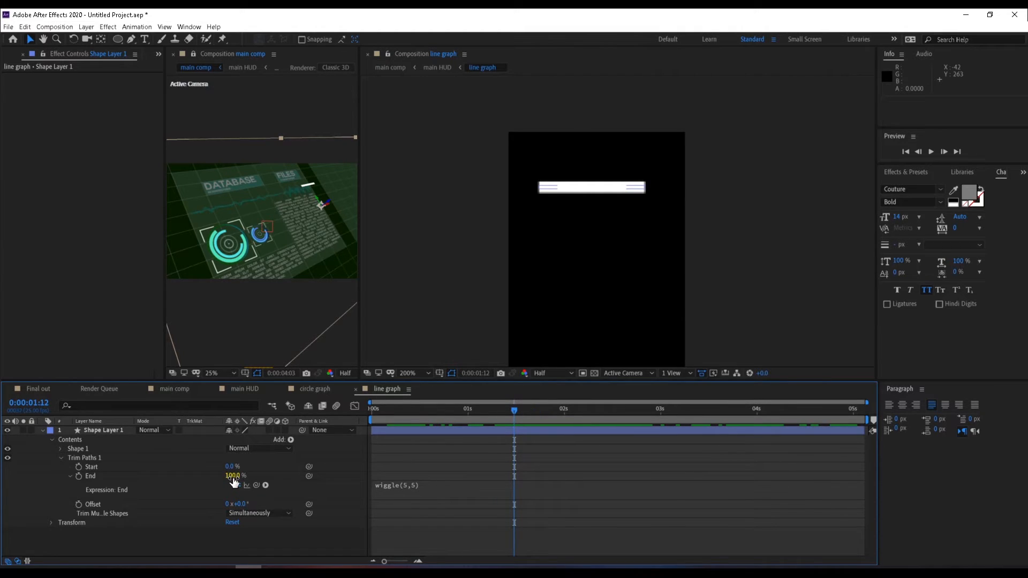
left_click_drag(234, 482, 210, 479)
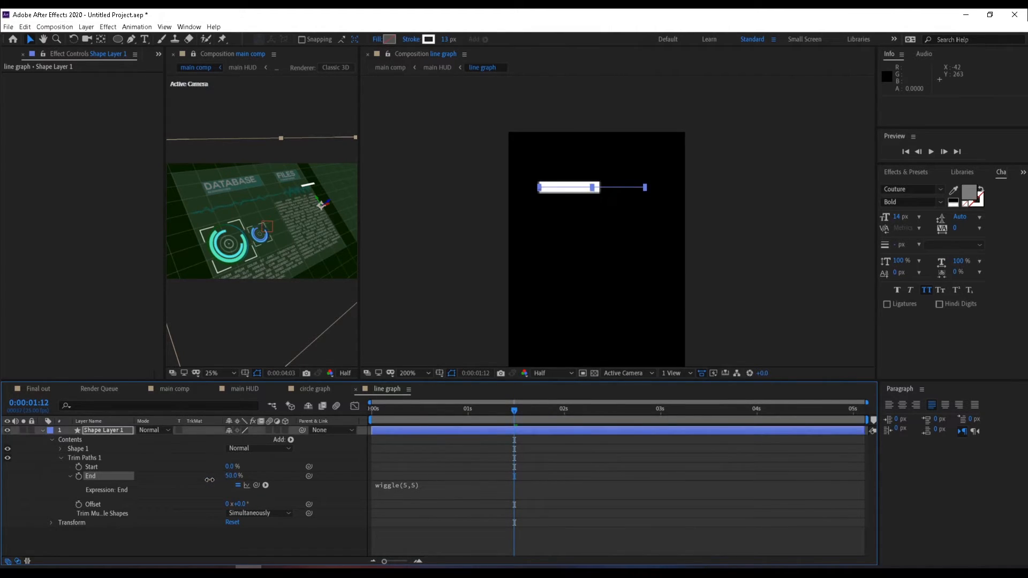
left_click_drag(386, 415, 549, 431)
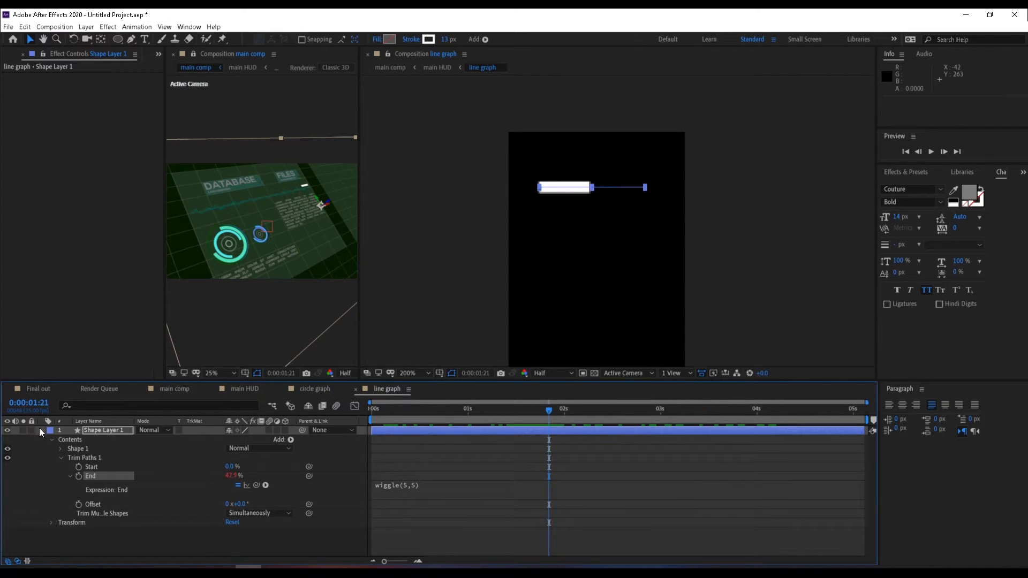
Step: Duplicate the bar layer, move the copy 27 px straight down, and thin its stroke to 7 px
left_click(40, 429)
left_click(109, 480)
left_click(108, 429)
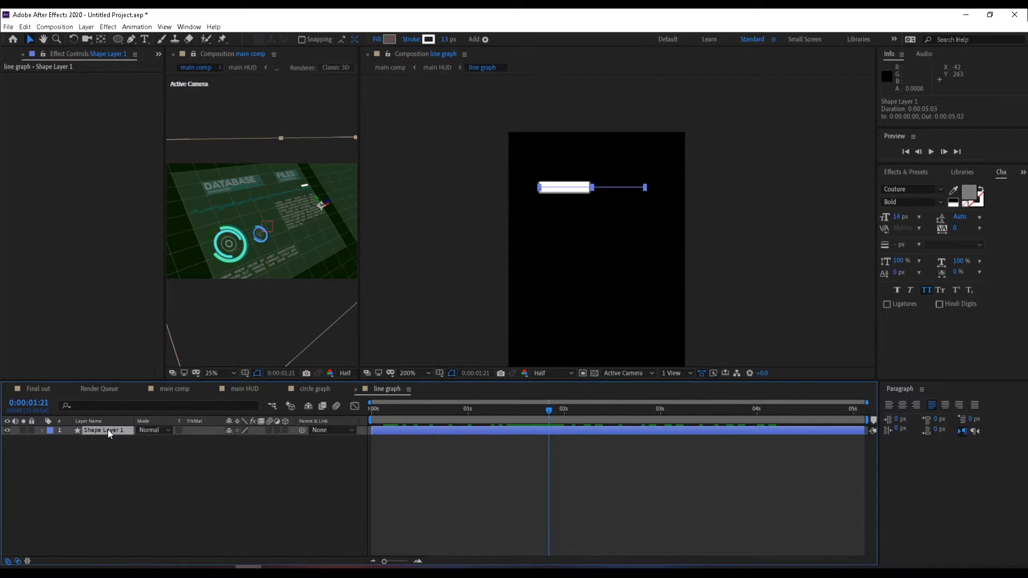
key("ctrl+d")
left_click_drag(575, 187, 573, 210)
left_click_drag(445, 39, 441, 41)
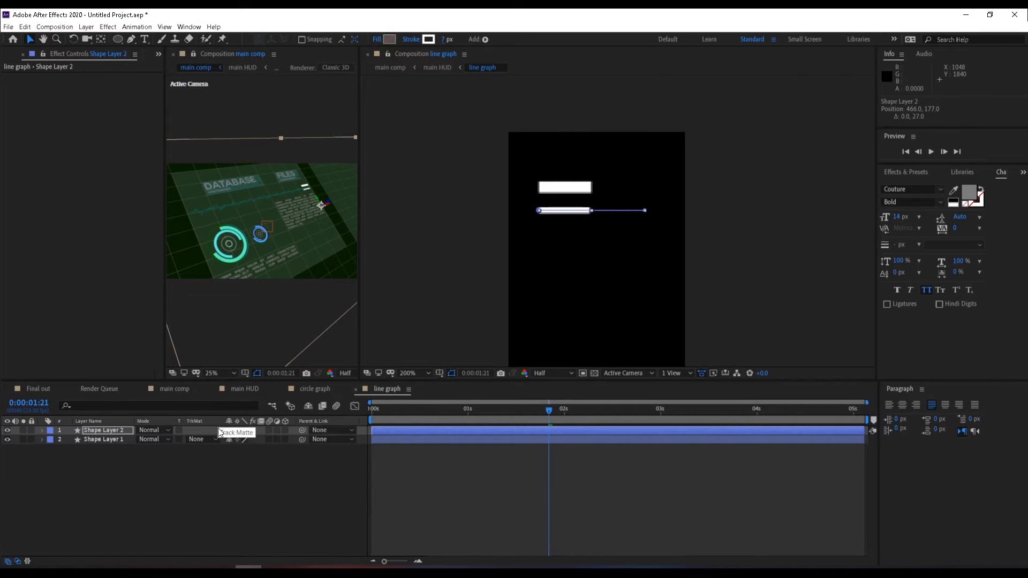
Step: Raise the thin bar's Trim Paths End to about 72% and scrub the timeline to check its motion
key("u")
key("u")
left_click(177, 473)
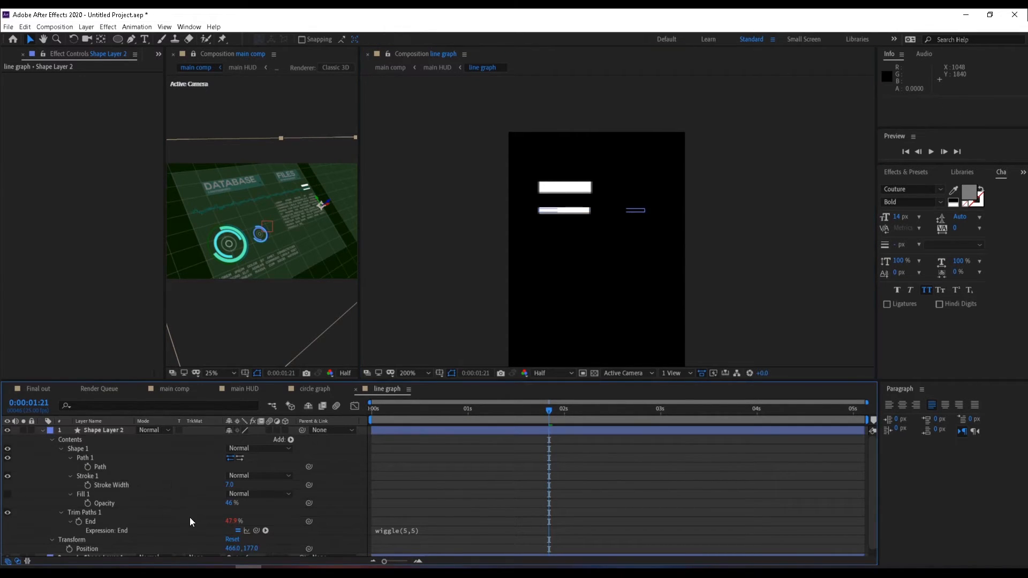
left_click_drag(228, 522, 239, 520)
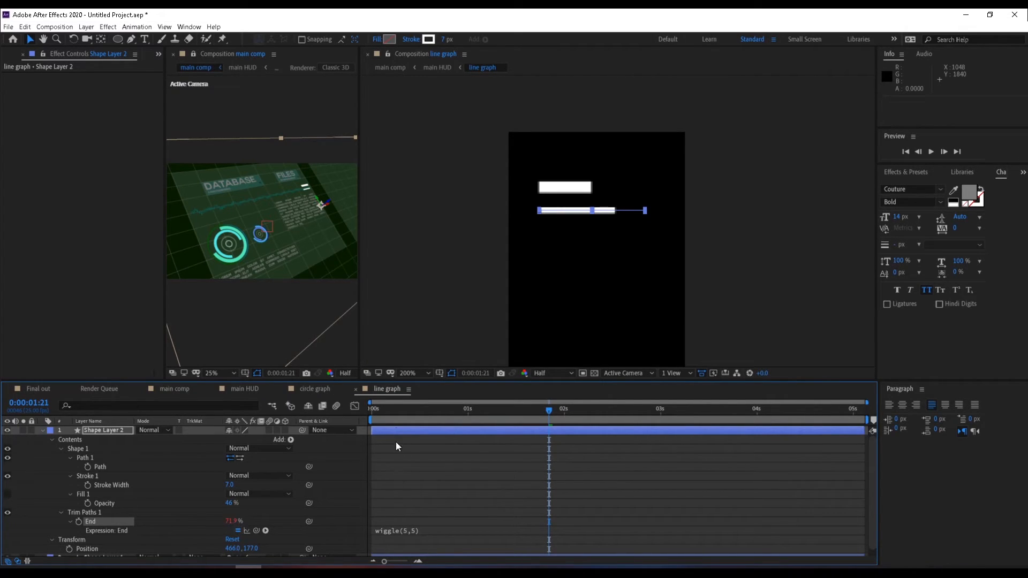
left_click_drag(378, 412, 545, 417)
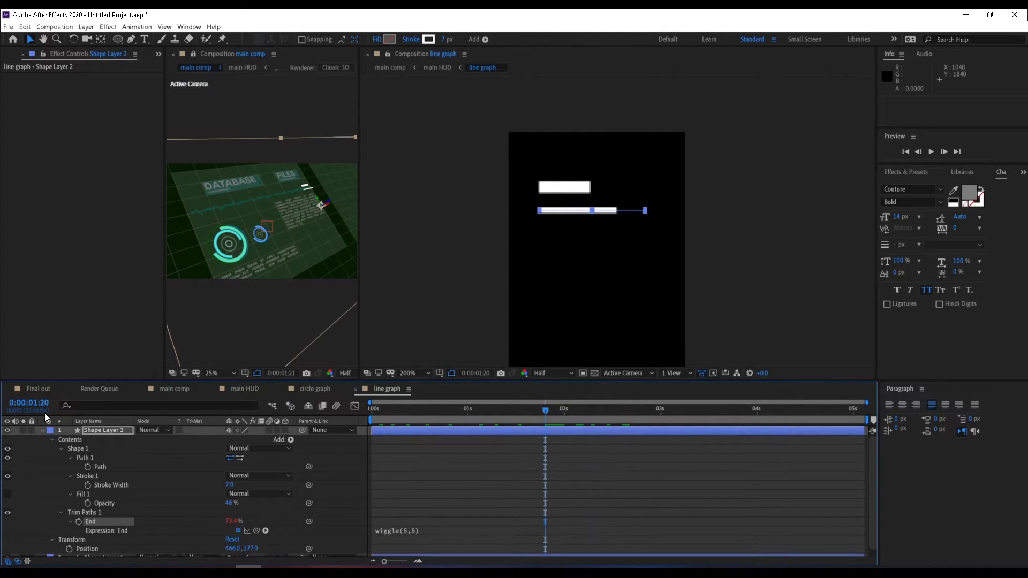
left_click(42, 432)
left_click(102, 460)
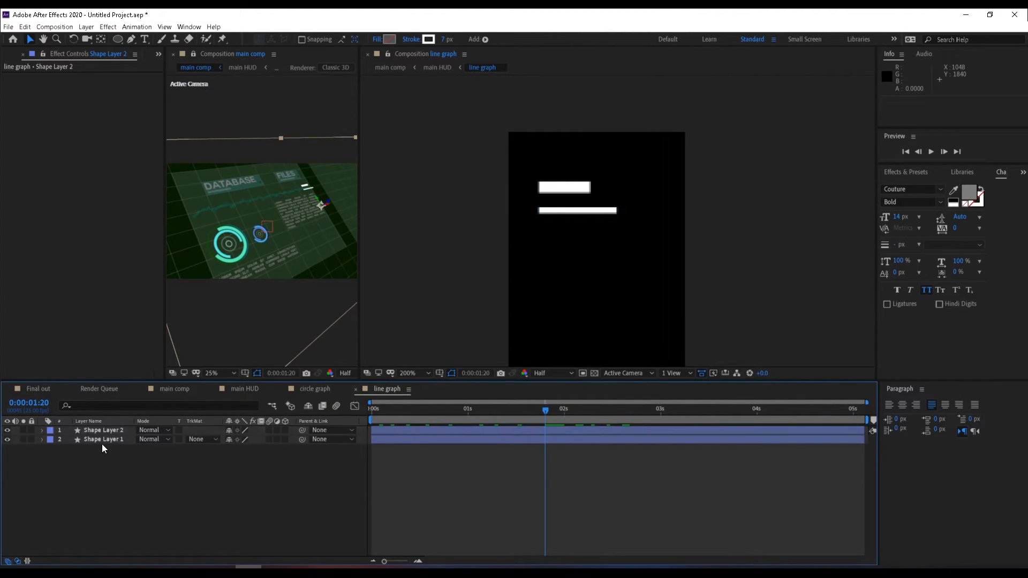
Step: Duplicate both bars, move the copies 54 px straight down, and place their layers at the bottom of the layer stack
left_click(102, 442)
left_click(104, 433, "shift")
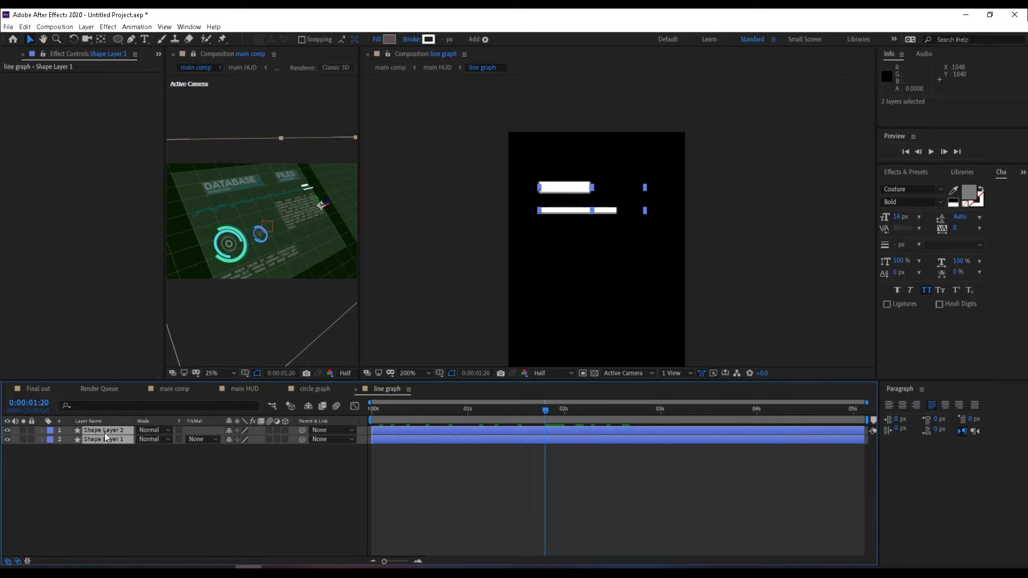
key("ctrl+d")
left_click(578, 190)
left_click_drag(578, 190, 578, 235)
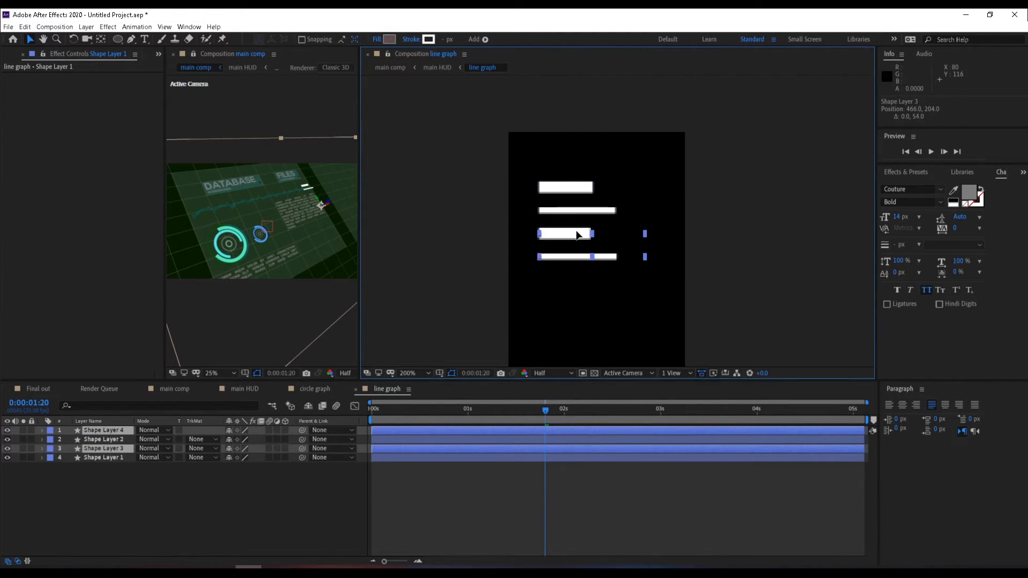
left_click(312, 539)
left_click(102, 448)
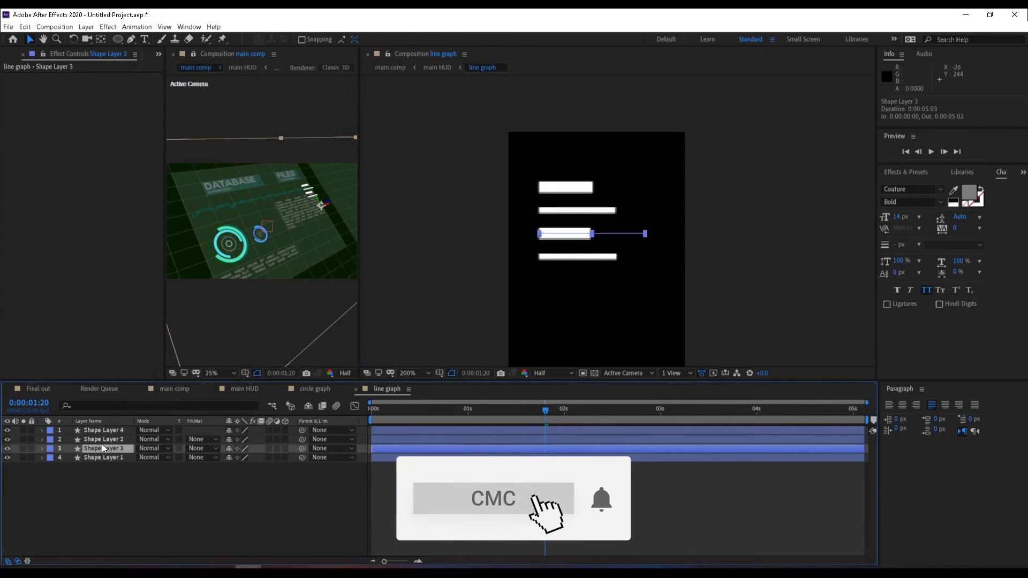
left_click(109, 433, "shift")
left_click_drag(109, 433, 162, 505)
Step: Extend the lowest bar's Trim Paths End to about 89% and make its stroke thicker than the other bars
left_click(95, 447)
key("u")
key("u")
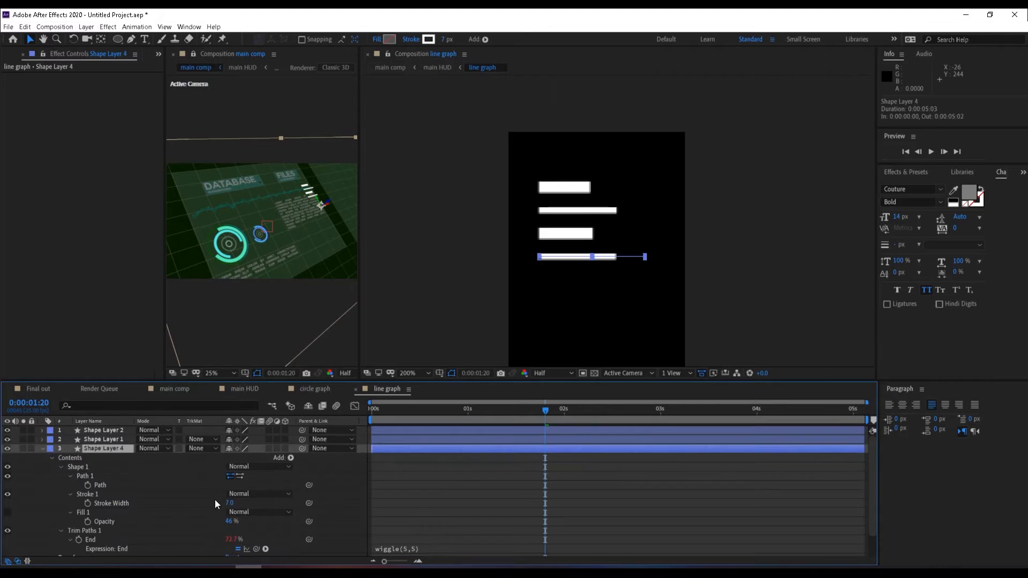
left_click_drag(243, 540, 241, 540)
left_click_drag(442, 39, 447, 37)
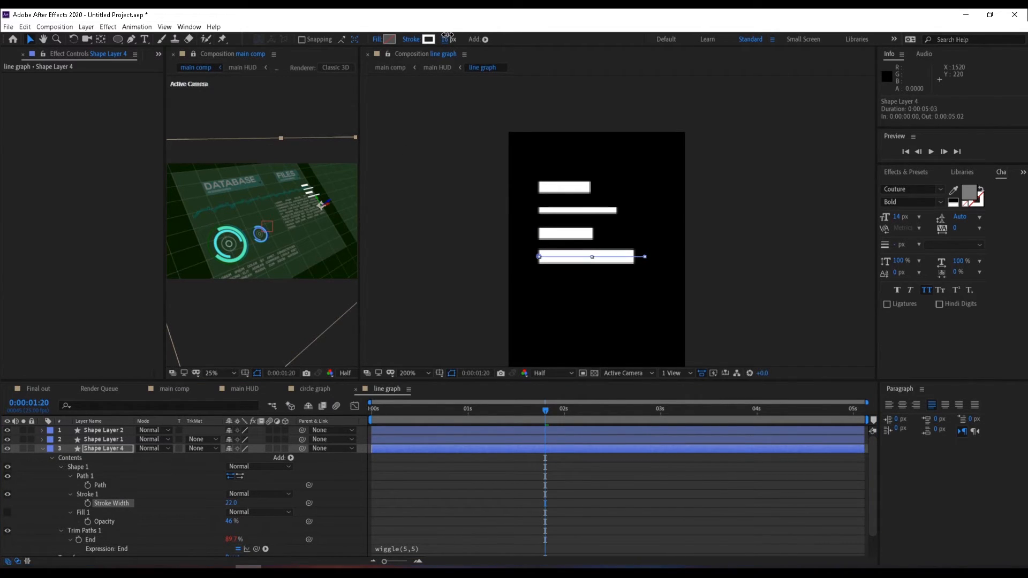
Step: Shorten the third bar by lowering its Trim Paths End to about 45%, and scrub the timeline to check the motion
left_click(41, 448)
left_click(101, 457)
key("u")
key("u")
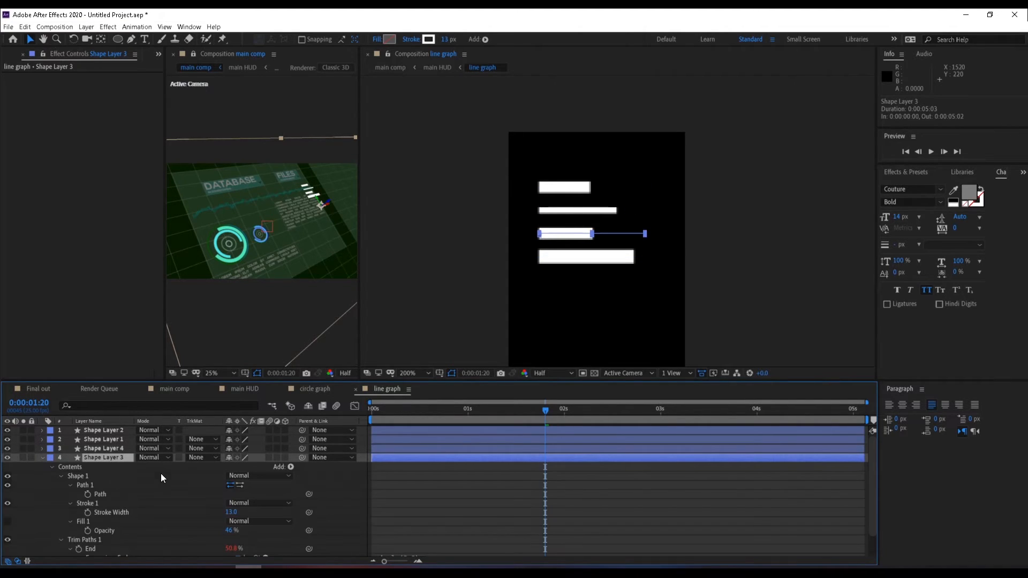
left_click_drag(233, 551, 232, 551)
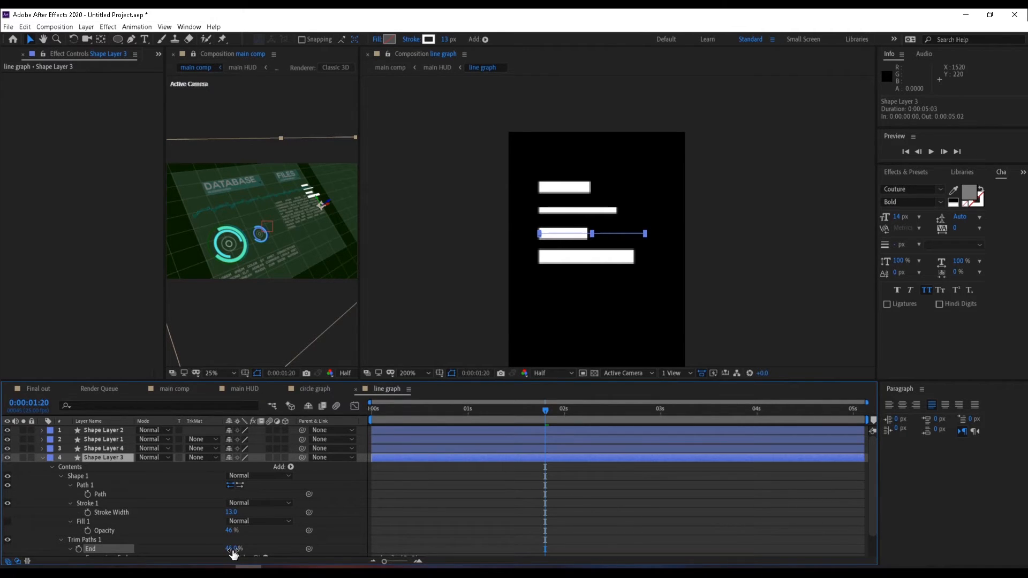
left_click(42, 458)
left_click_drag(393, 413, 653, 422)
Step: Duplicate all four bars, place the copies' layers at the bottom of the stack, and move them 110 px down below the originals
left_click(427, 431)
left_click(413, 457, "shift")
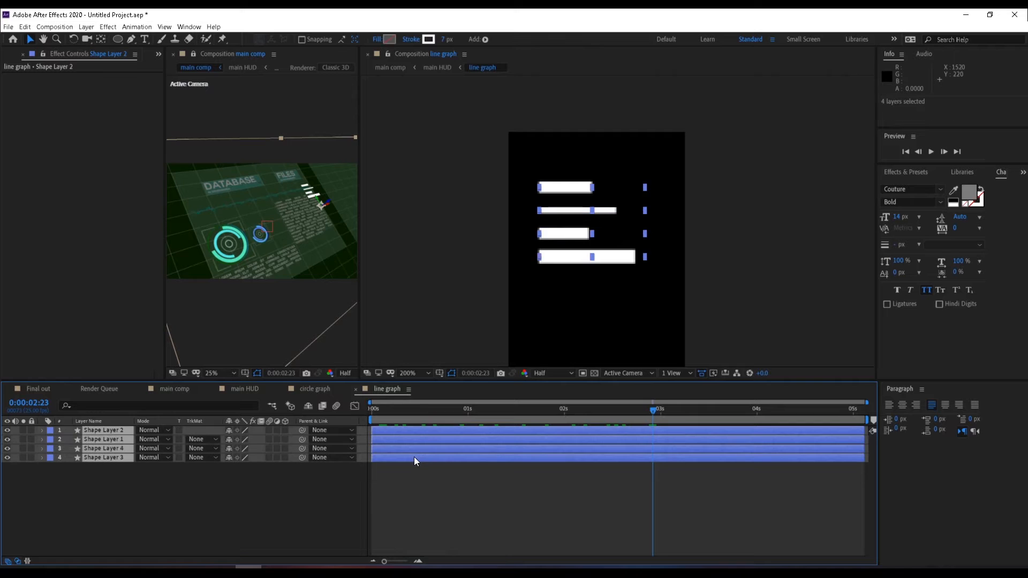
key("ctrl+d")
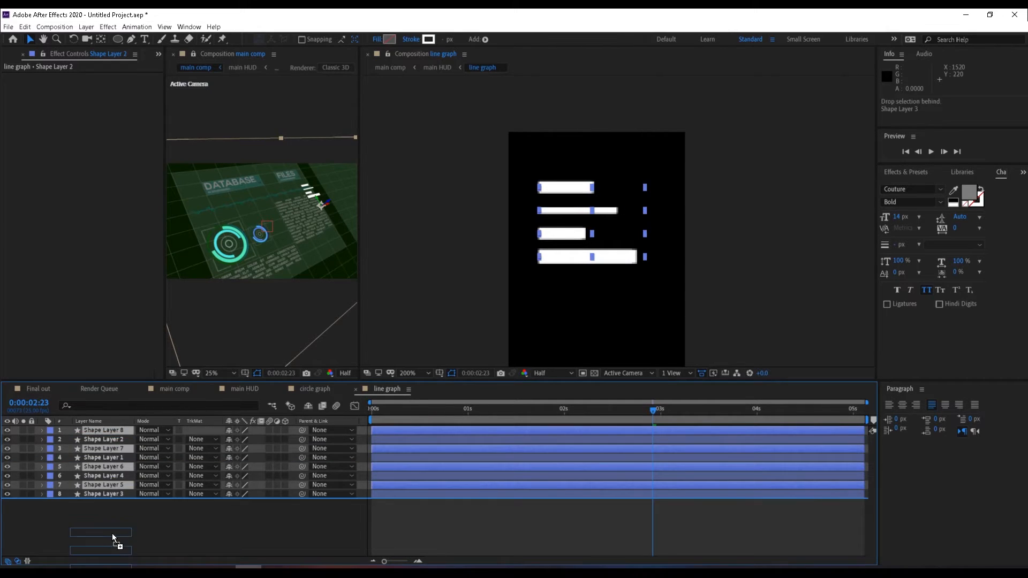
left_click_drag(579, 257, 581, 351)
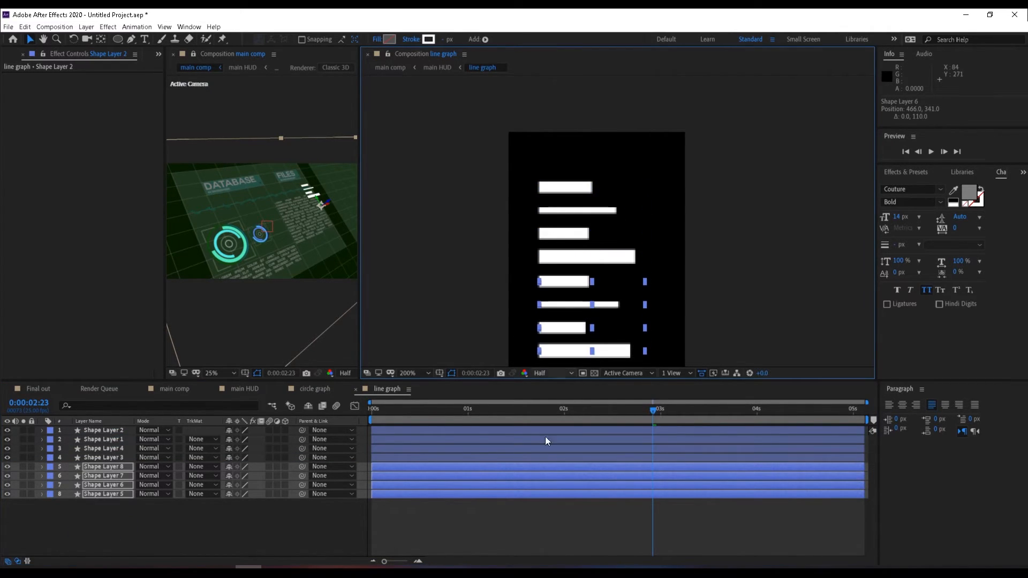
key("comma")
left_click(435, 525)
left_click_drag(377, 412, 556, 414)
Step: Duplicate Shape Layers 4, 3 and 8, put the copies last in the stack, and nudge them down below the existing bars
left_click(419, 450)
left_click(420, 465, "shift")
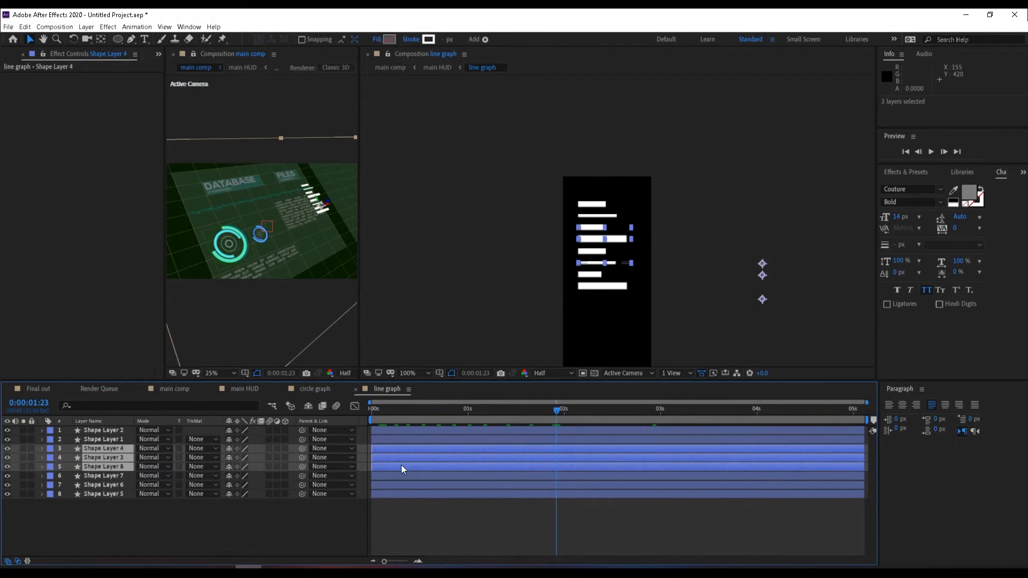
key("ctrl+d")
left_click_drag(127, 455, 117, 548)
key("shift+Down")
key("shift+Down")
key("shift+Down")
key("shift+Down")
key("shift+Down")
key("shift+Down")
key("shift+Down")
key("shift+Down")
key("shift+Down")
key("shift+Down")
key("shift+Down")
key("shift+Down")
key("shift+Down")
key("shift+Down")
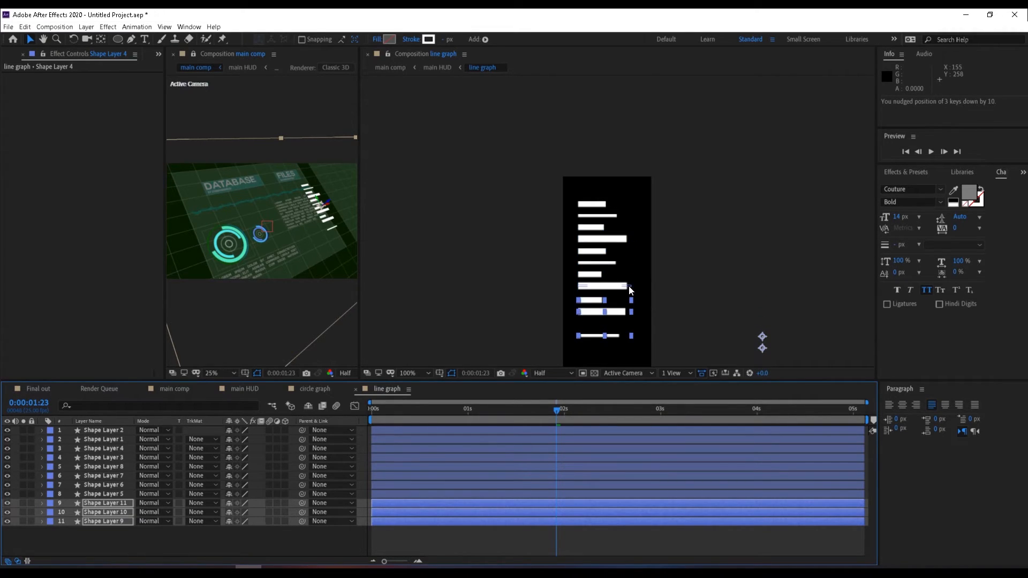
left_click(204, 550)
Step: Nudge the lowest thin bar up to 466, 421 to close the gap beneath the bar above it
left_click(618, 332)
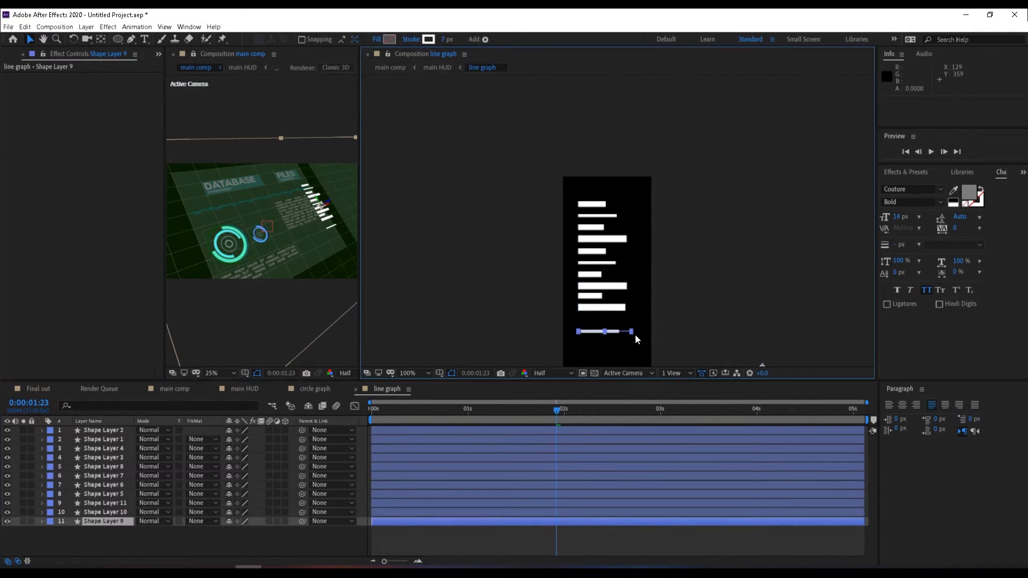
key("Up")
key("Up")
key("Up")
key("Up")
key("Up")
key("Up")
key("Up")
key("Up")
key("Up")
key("Up")
key("Up")
key("Up")
key("shift+Up")
key("shift+Up")
key("shift+Up")
key("shift+Down")
key("shift+Down")
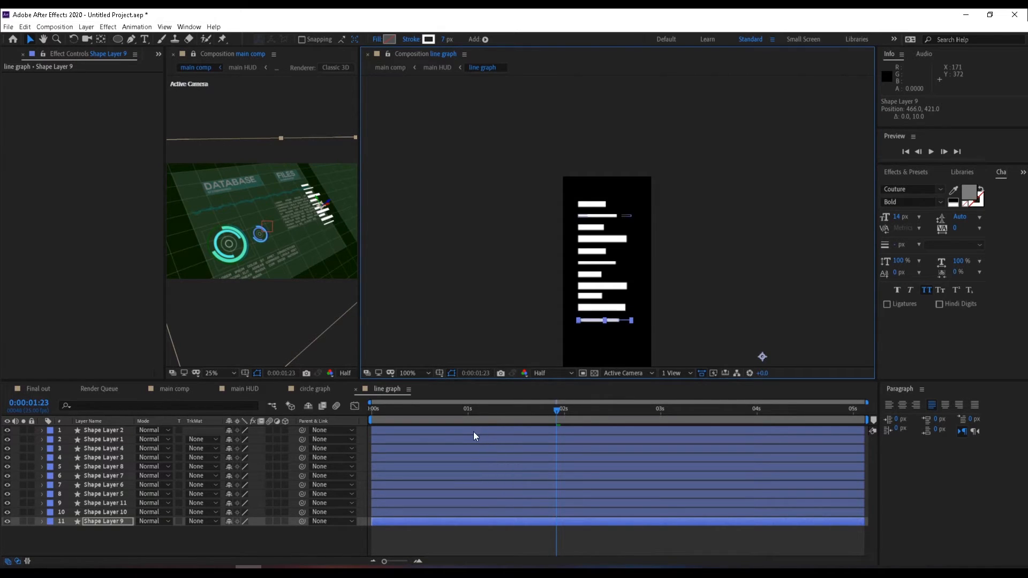
left_click(272, 539)
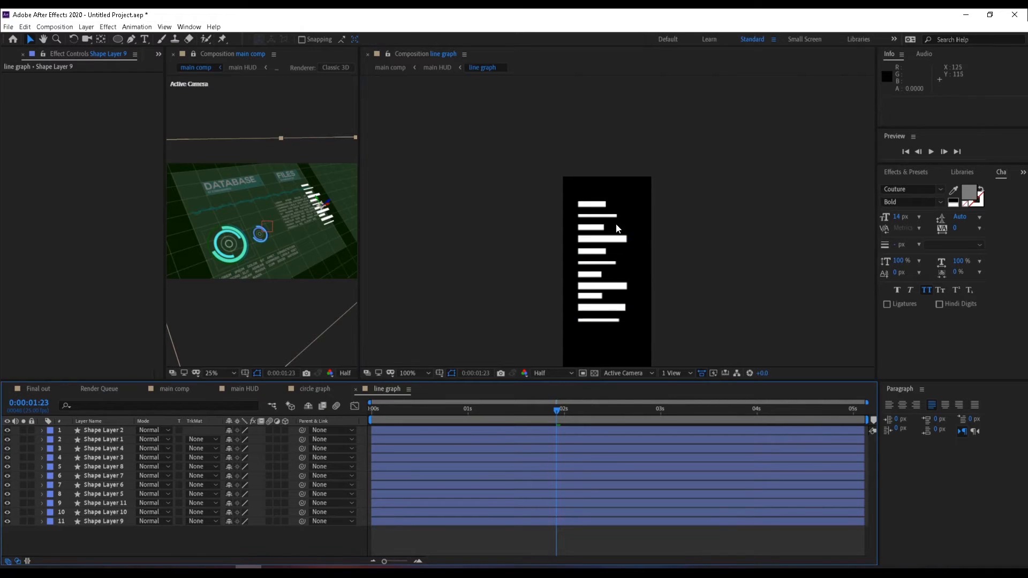
Step: Add an adjustment layer above all the bar layers in the line graph composition
right_click(103, 538)
mouse_move(146, 436)
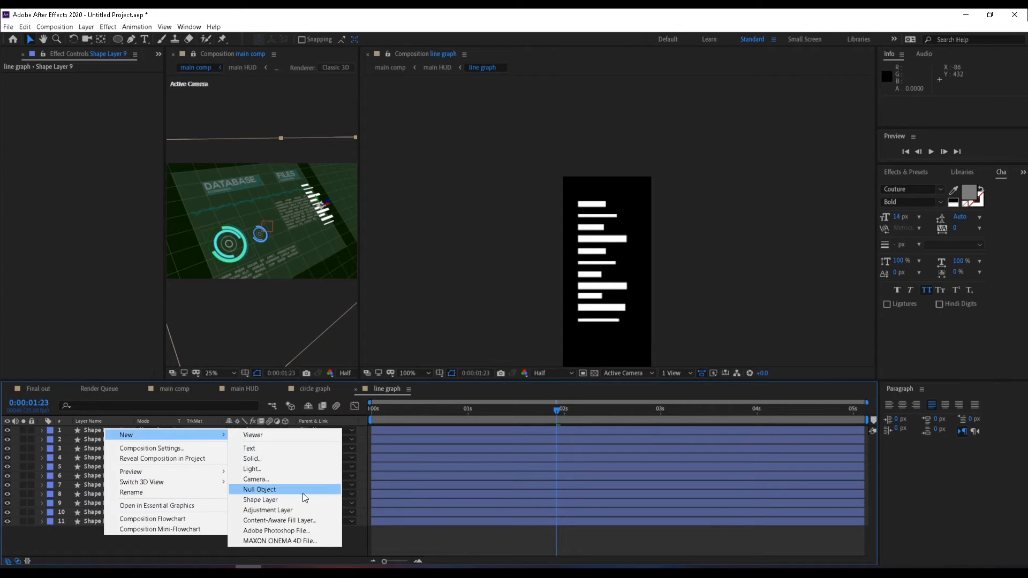
left_click(294, 510)
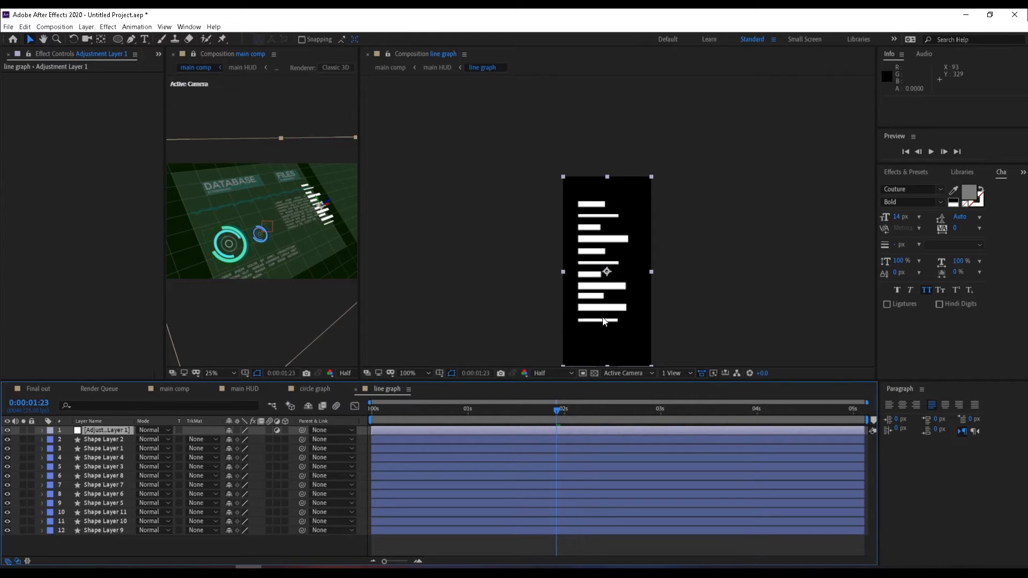
Step: Search the effects for "grad" and apply Gradient Ramp to the new adjustment layer
left_click(901, 175)
left_click(904, 187)
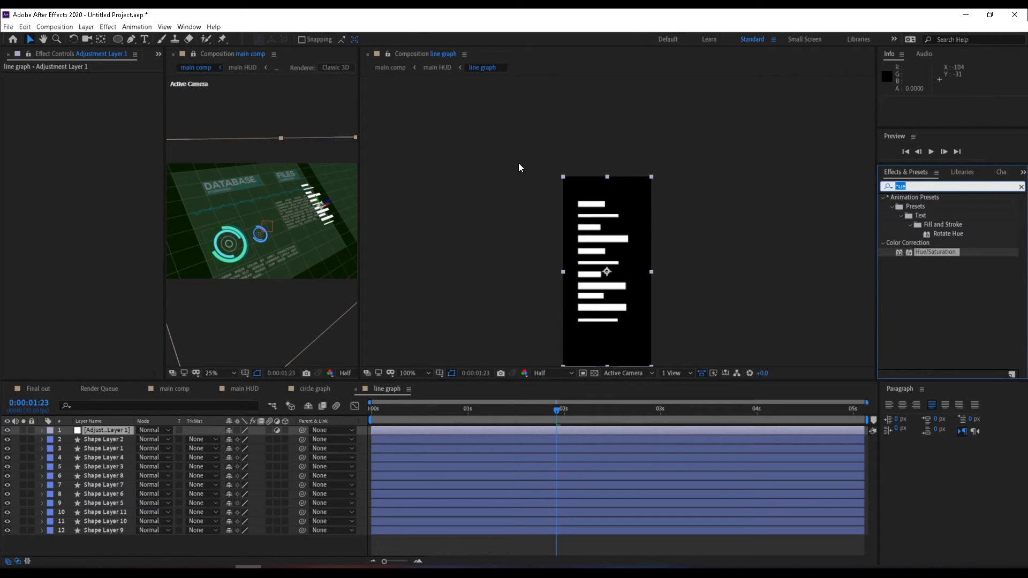
type("grad")
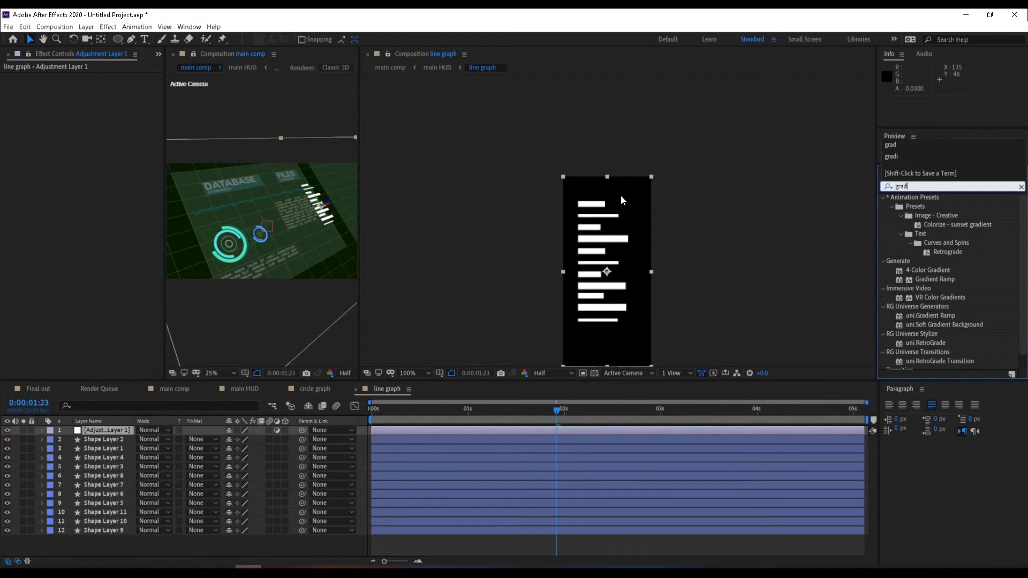
left_click(942, 280)
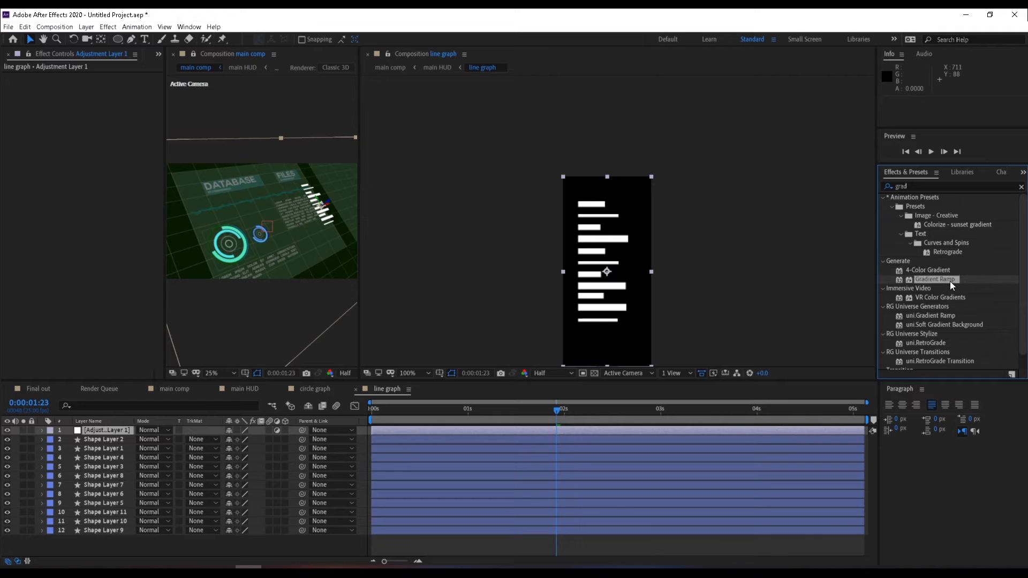
left_click_drag(937, 280, 494, 365)
left_click_drag(493, 365, 415, 414)
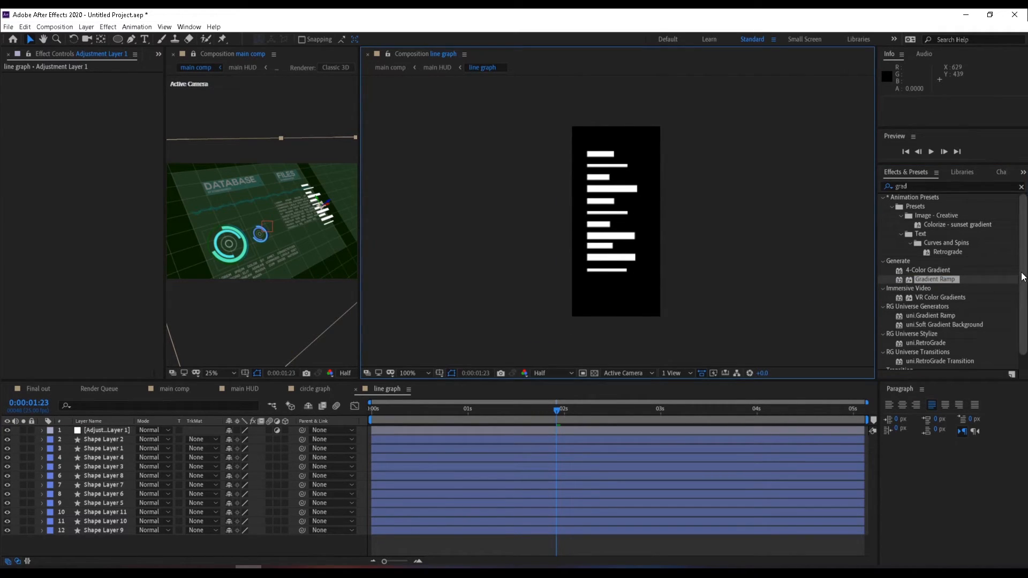
left_click_drag(943, 280, 509, 429)
left_click(499, 429)
left_click(944, 279)
double_click(943, 278)
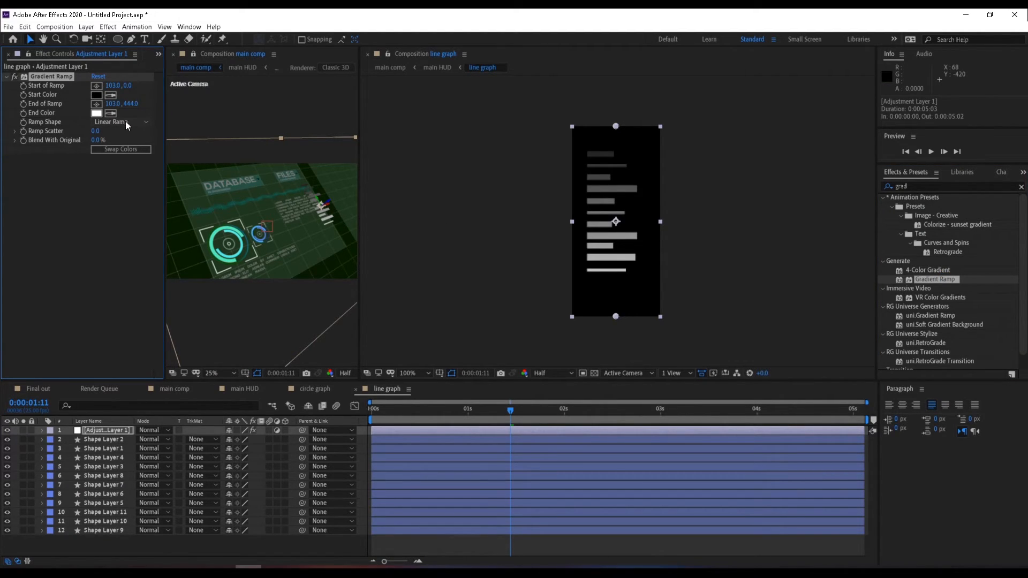
Step: Set the Gradient Ramp's start color to a bright green
left_click(97, 95)
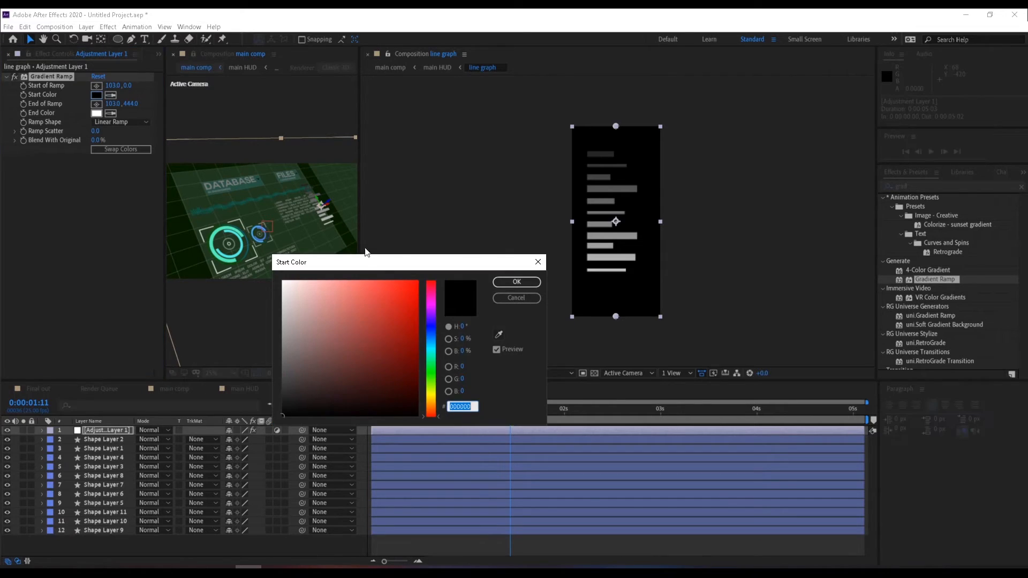
left_click(432, 355)
left_click_drag(431, 355, 432, 359)
left_click(405, 286)
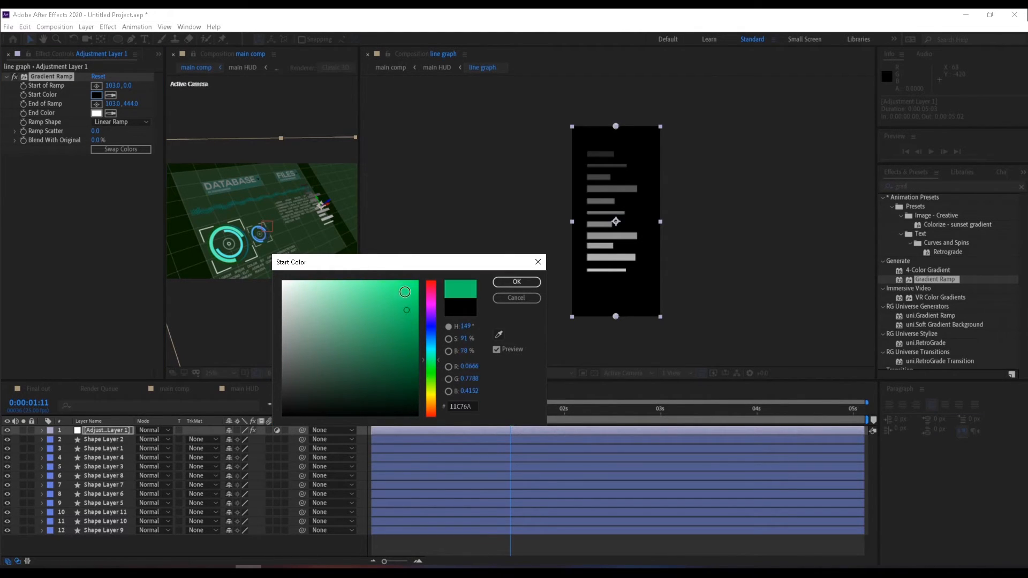
left_click(517, 287)
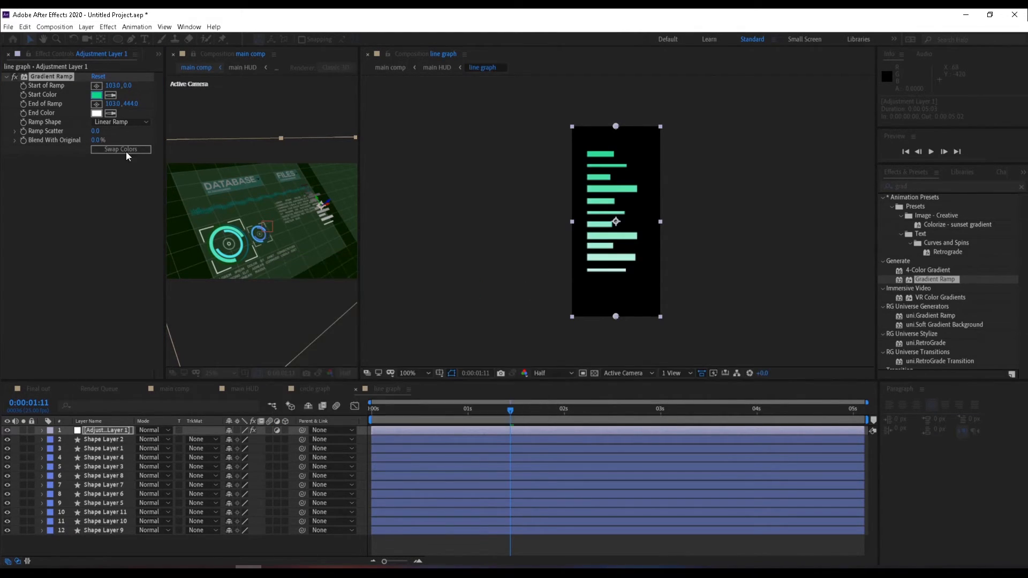
Step: Set the Gradient Ramp's end color to a cyan blue, about 2ED0E4
left_click(96, 113)
left_click_drag(433, 365, 435, 349)
left_click_drag(400, 319, 390, 294)
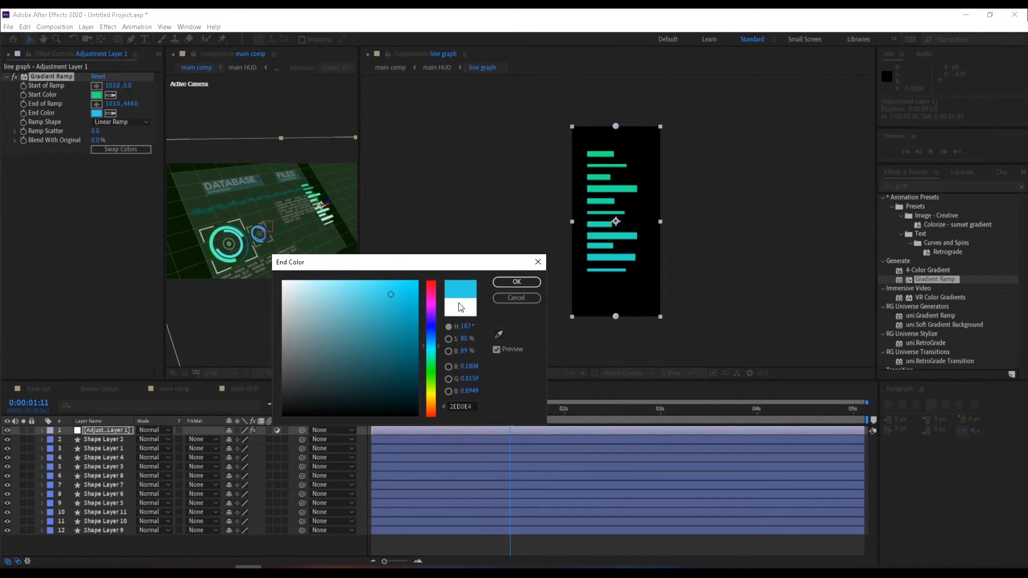
left_click(517, 284)
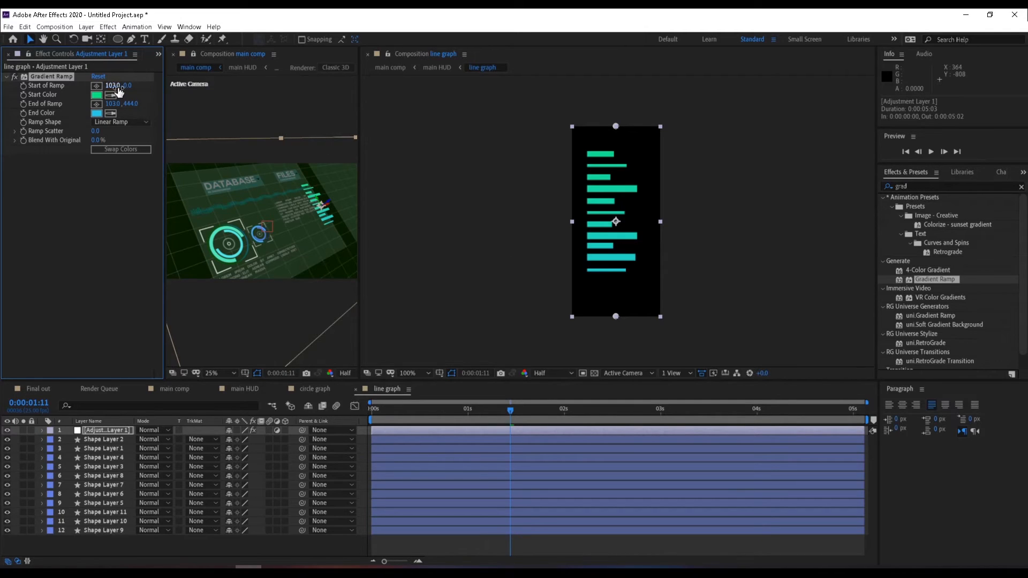
Step: Run the ramp horizontally across the bars, starting at 26, 190 and ending at 149, 184, and scrub the timeline to check it
left_click(96, 85)
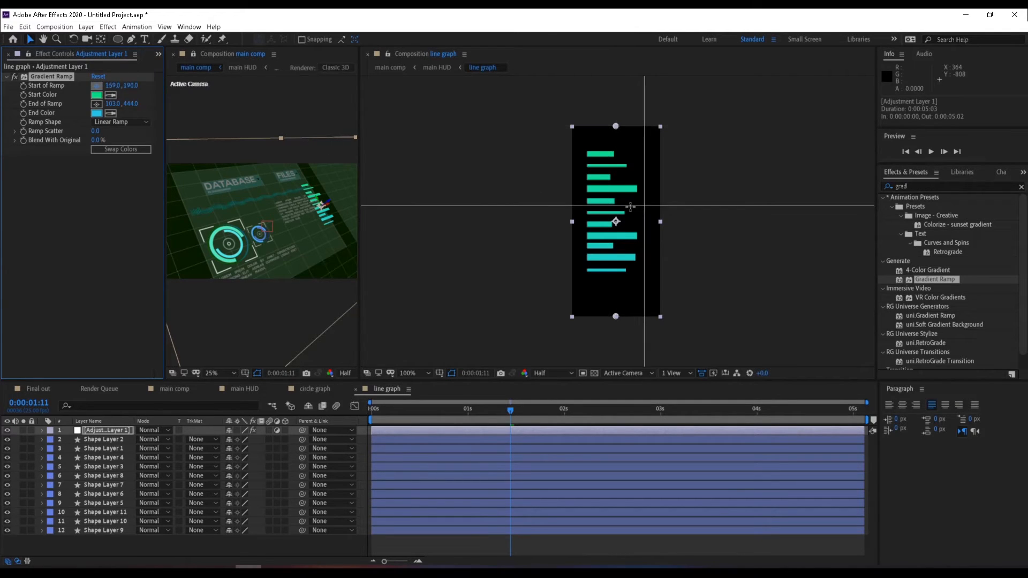
left_click(582, 207)
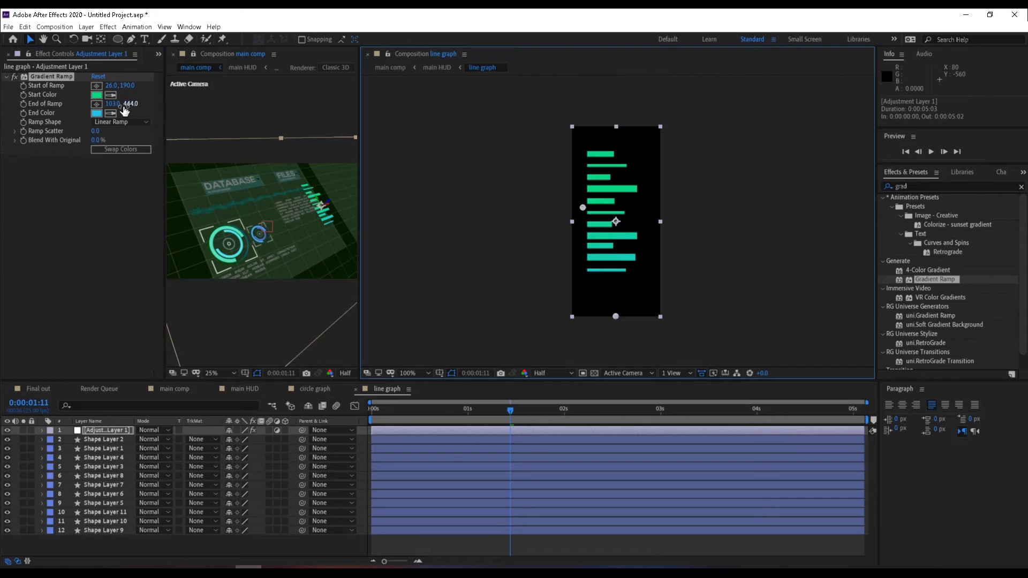
left_click(96, 103)
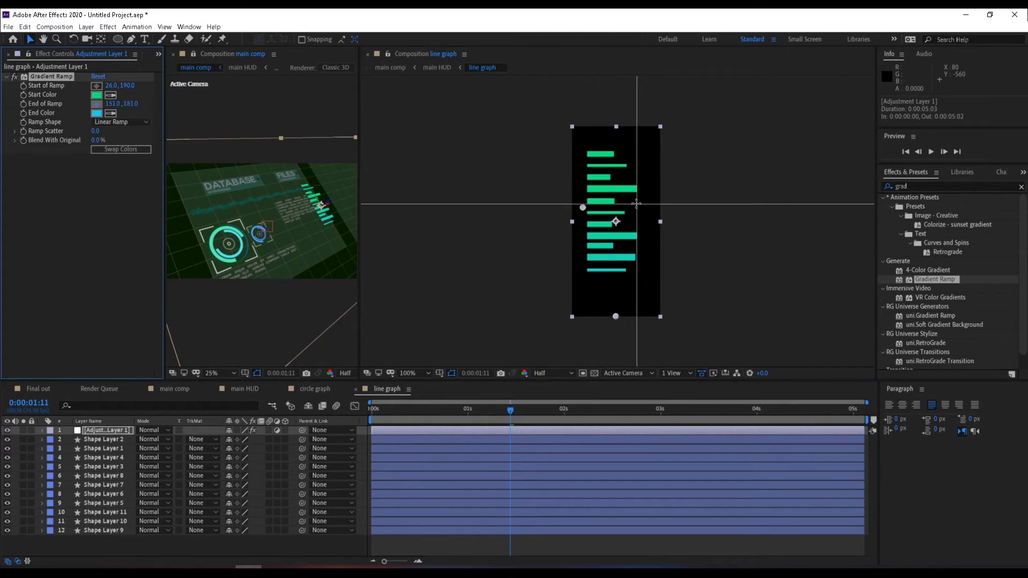
left_click(637, 204)
left_click_drag(640, 203, 637, 202)
left_click(551, 354)
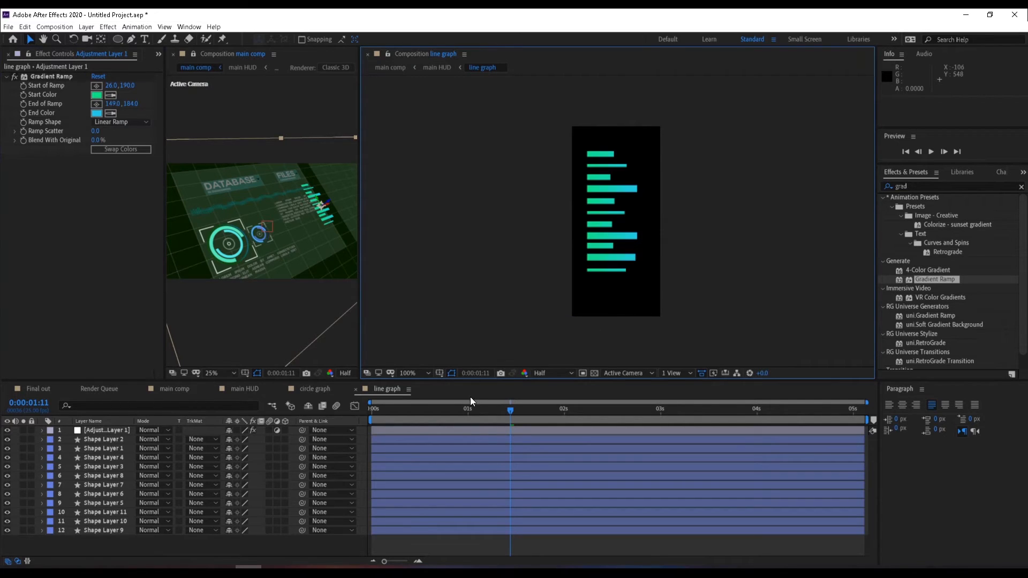
left_click_drag(385, 413, 591, 412)
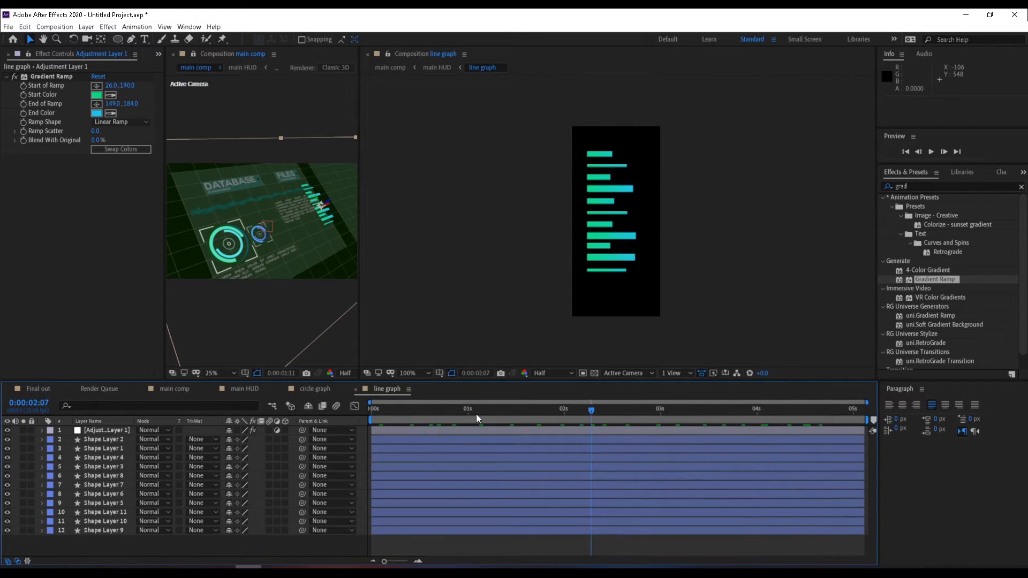
Step: In main HUD, scale the line graph to 82% and place it at 590, 578 between the small circle graph and the text block
left_click(243, 389)
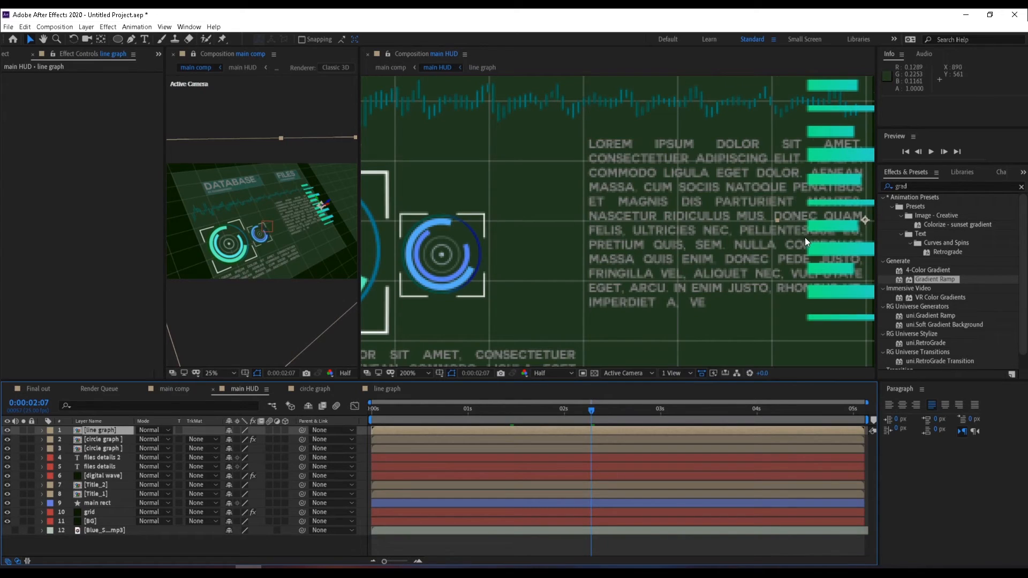
left_click_drag(742, 244, 511, 253)
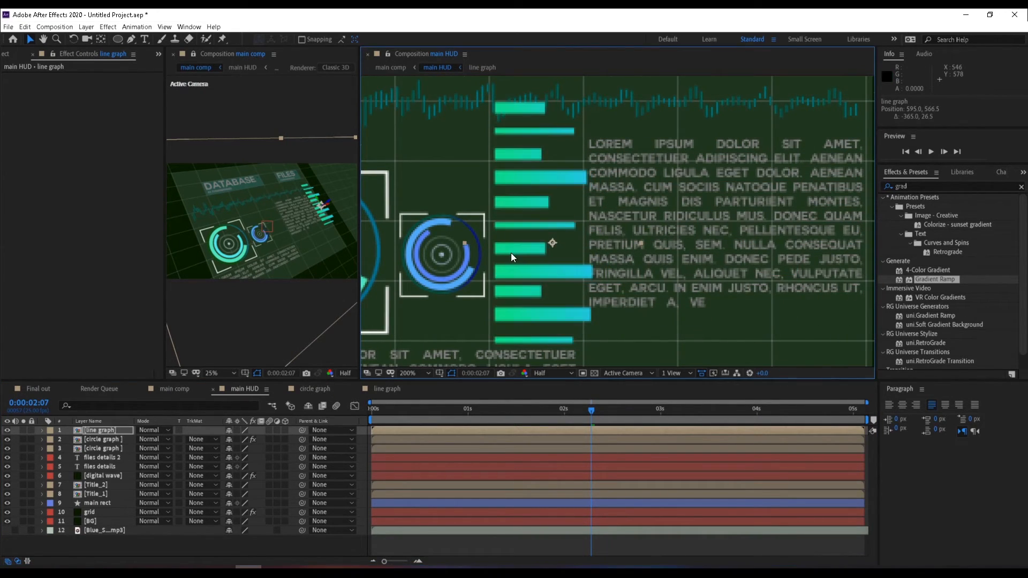
key("s")
left_click_drag(246, 438, 237, 440)
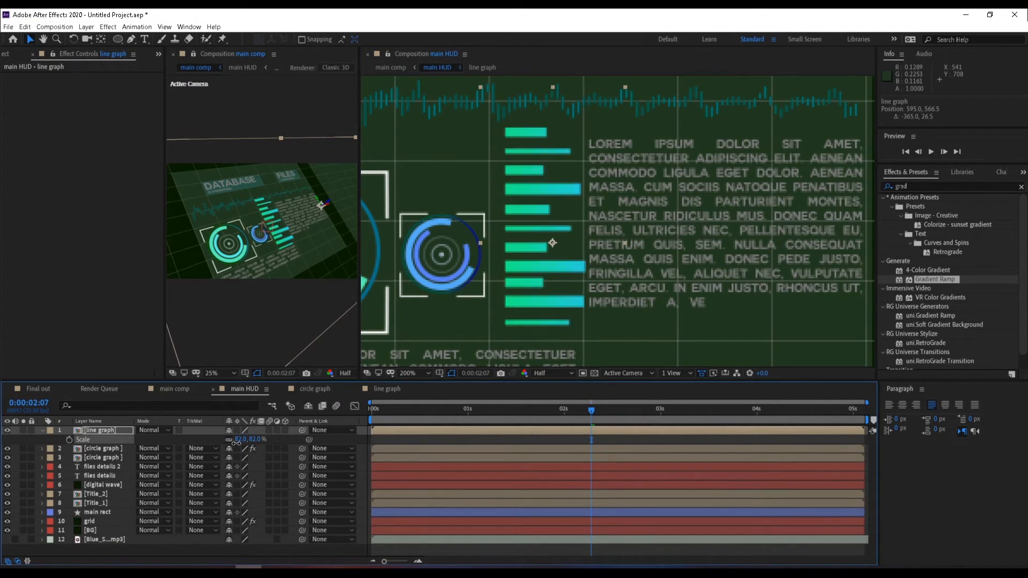
left_click(535, 268)
left_click_drag(536, 269, 533, 278)
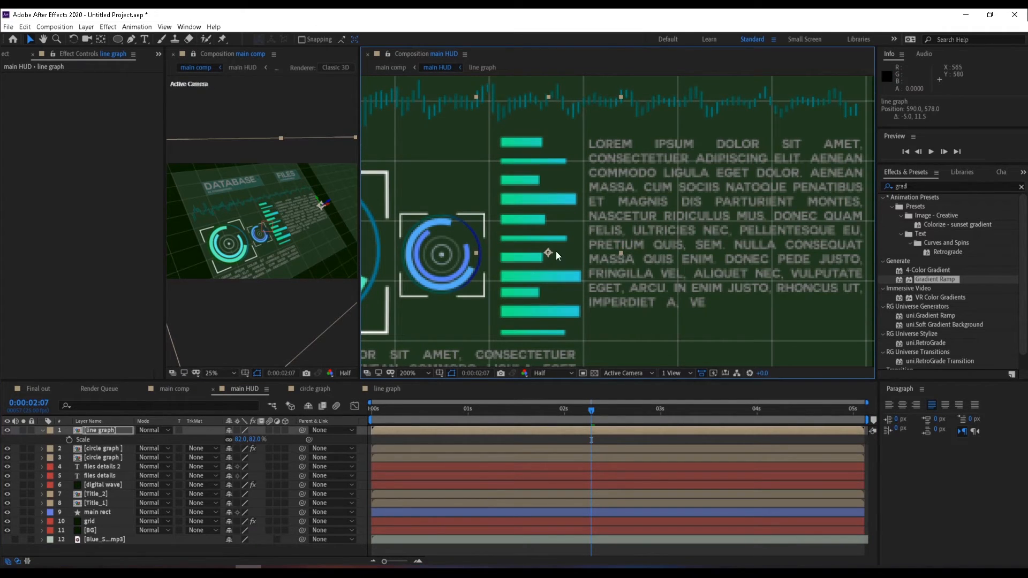
key("comma")
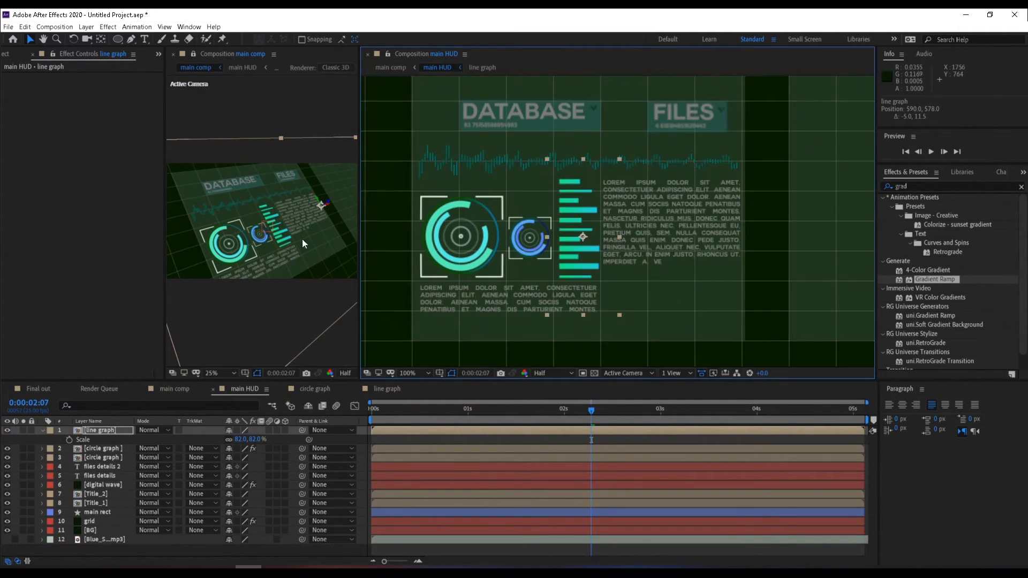
Step: Try the Add blending mode on the line graph layer, and settle on Screen
left_click(160, 431)
left_click(159, 143)
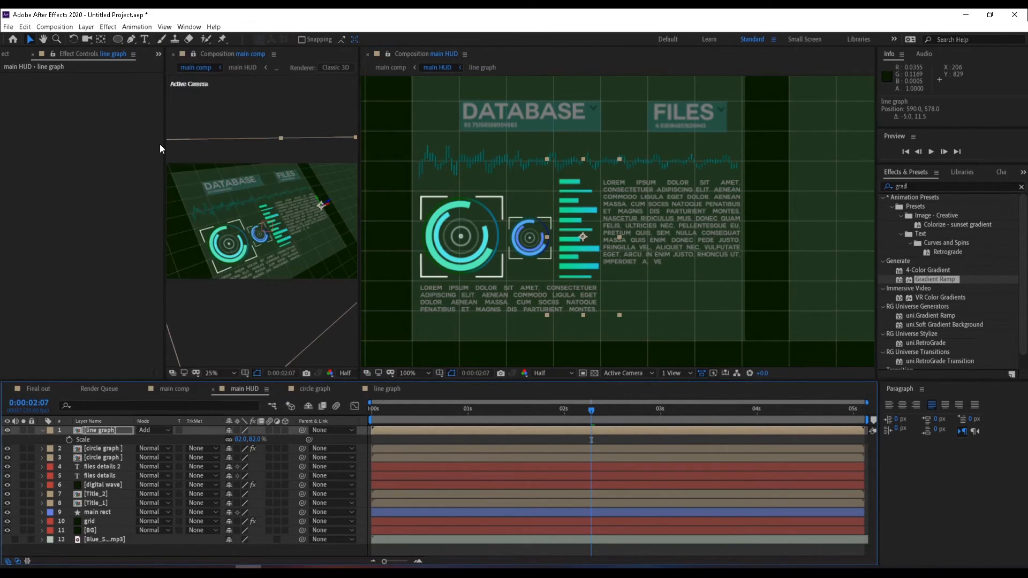
left_click(162, 430)
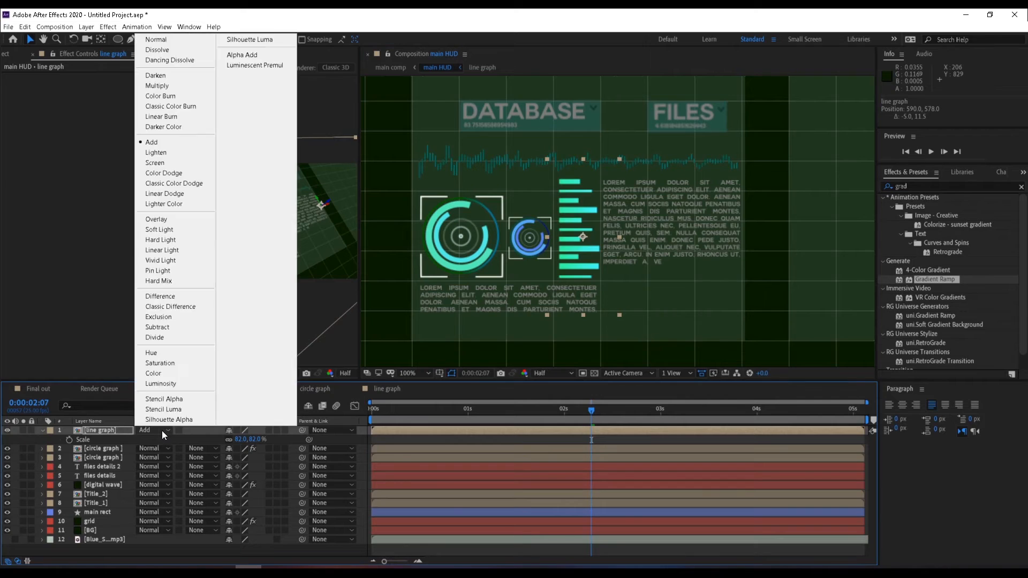
left_click(158, 159)
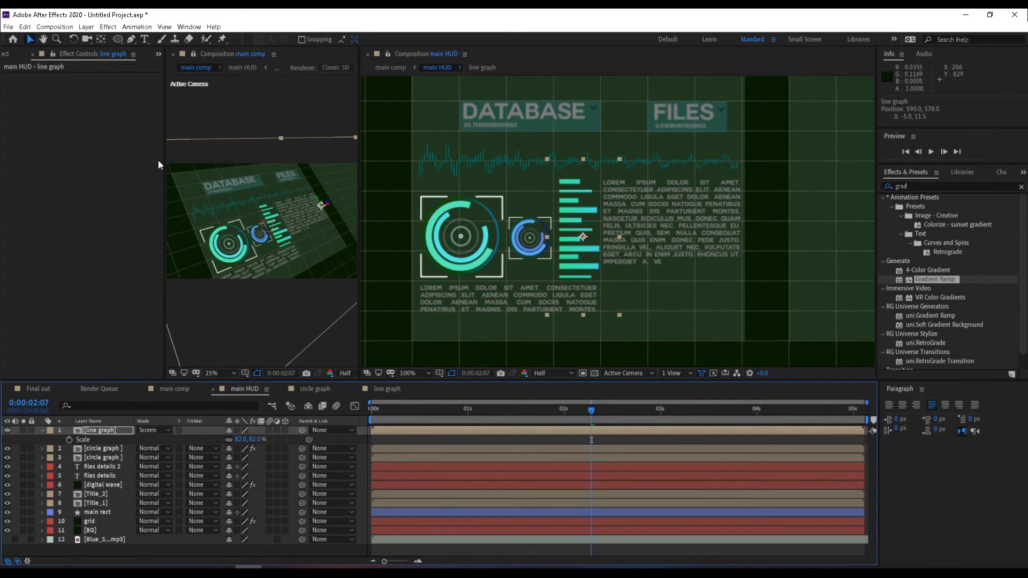
Step: Lower the line graph layer's opacity to 50% and scrub the main HUD timeline to check the motion
left_click(42, 431)
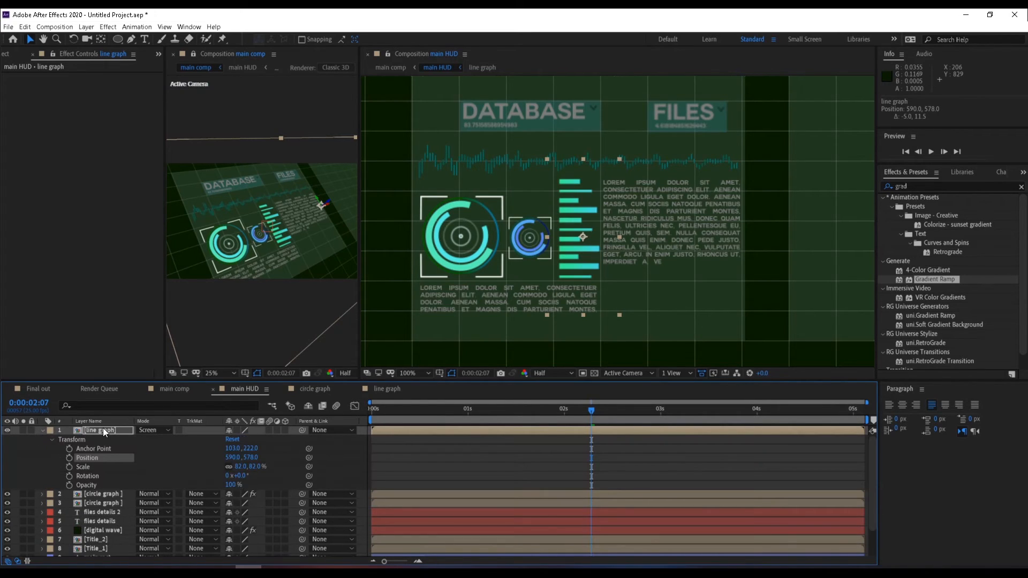
key("t")
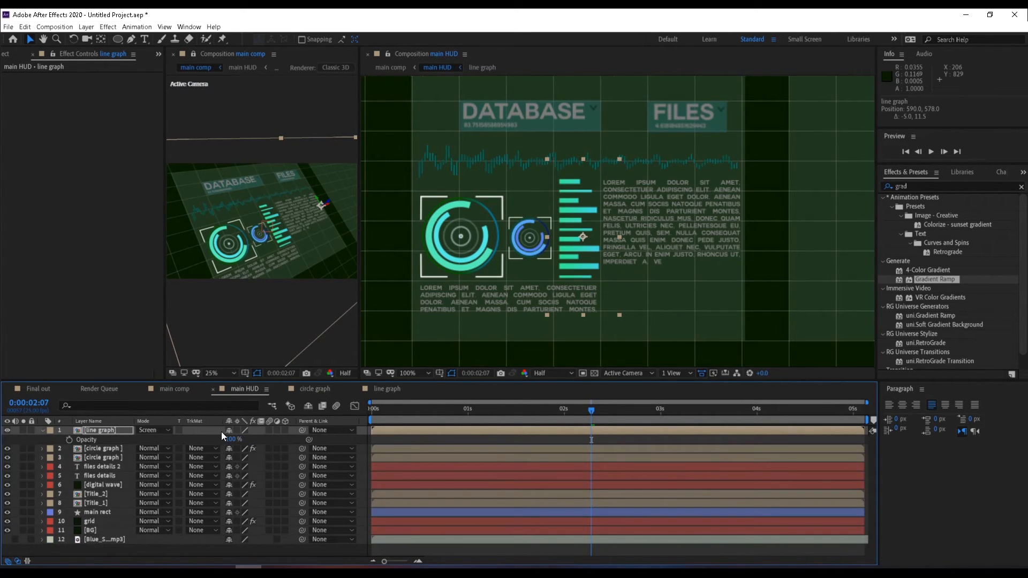
left_click(233, 439)
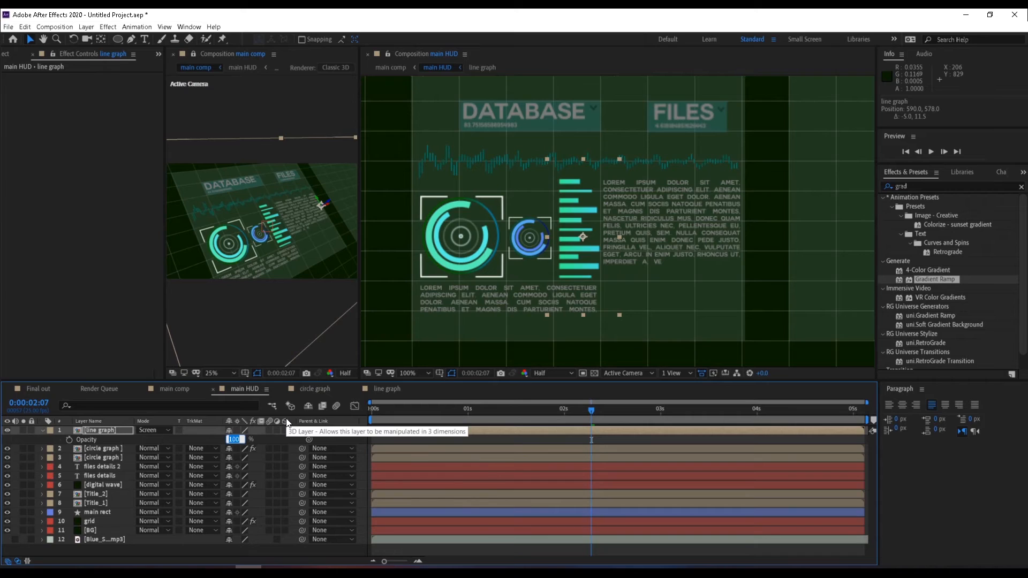
type("50")
key("Return")
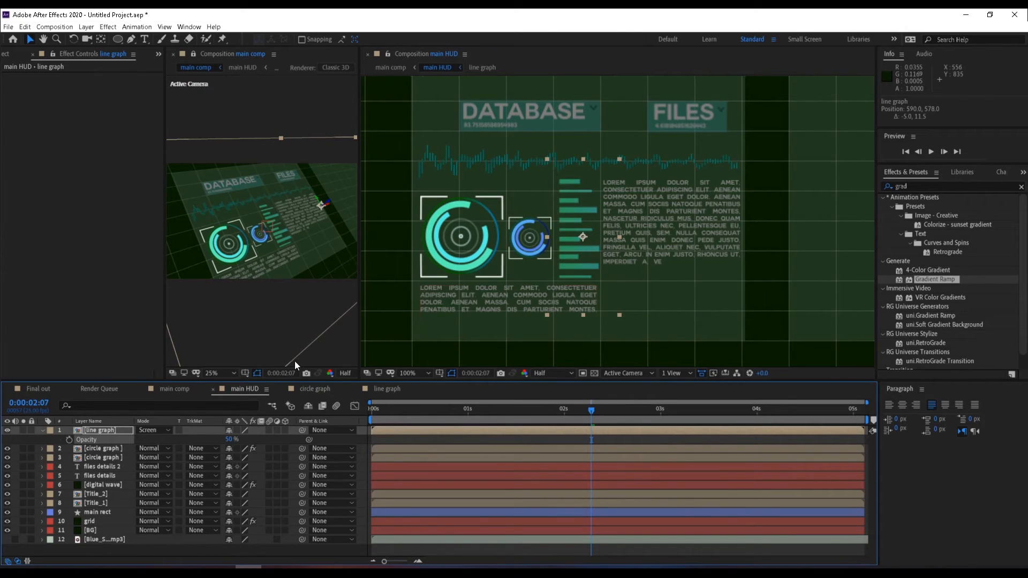
left_click(43, 429)
left_click(185, 547)
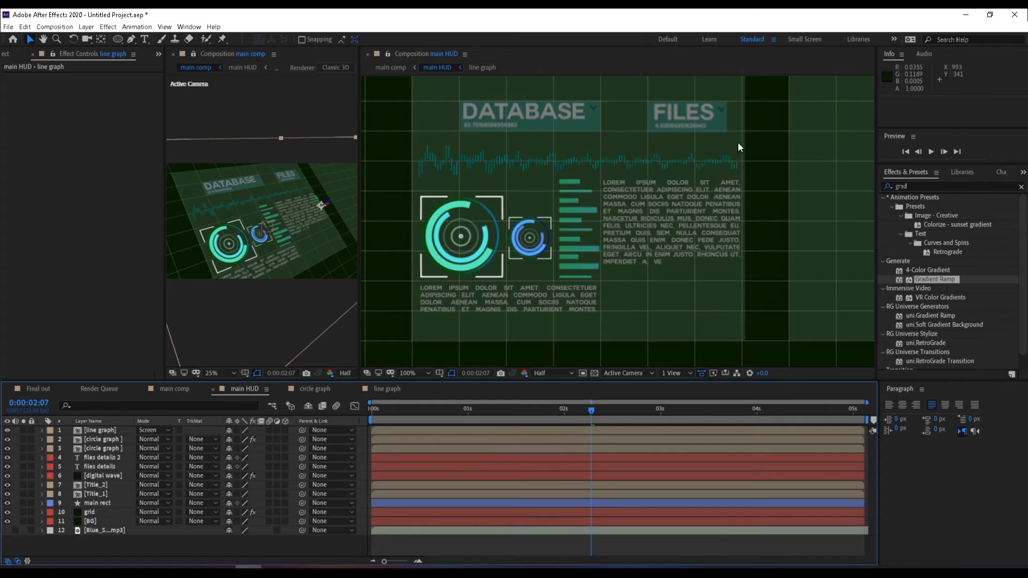
left_click_drag(762, 214, 754, 230)
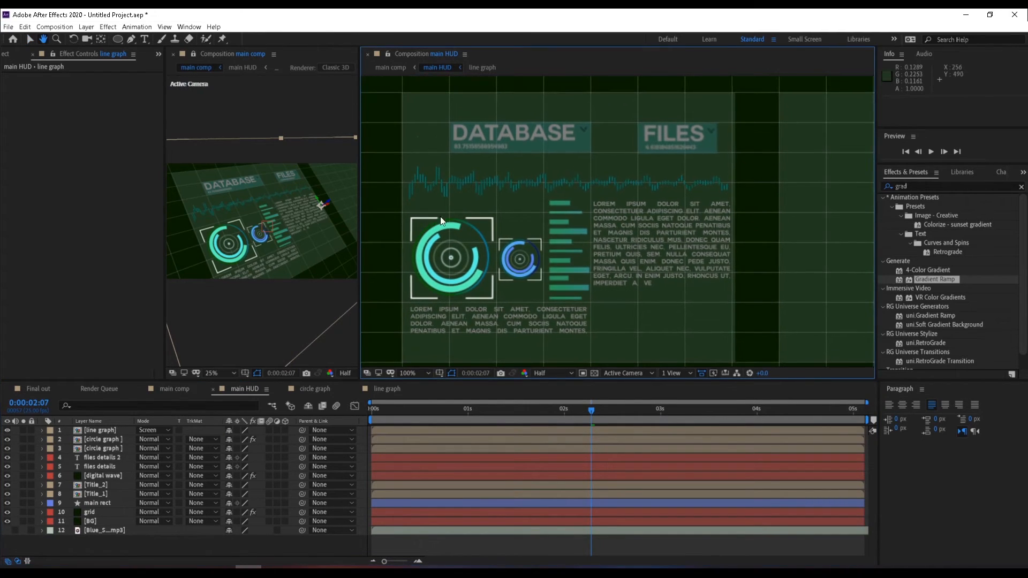
left_click(382, 409)
left_click_drag(566, 395, 603, 406)
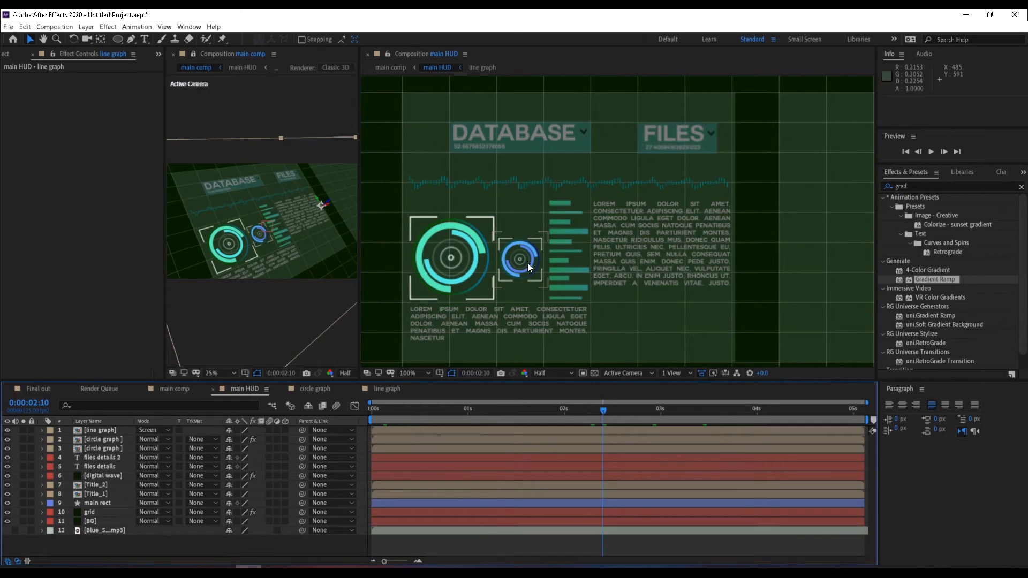
Step: Add an adjustment layer at the top of the main HUD layer stack
right_click(272, 546)
mouse_move(363, 446)
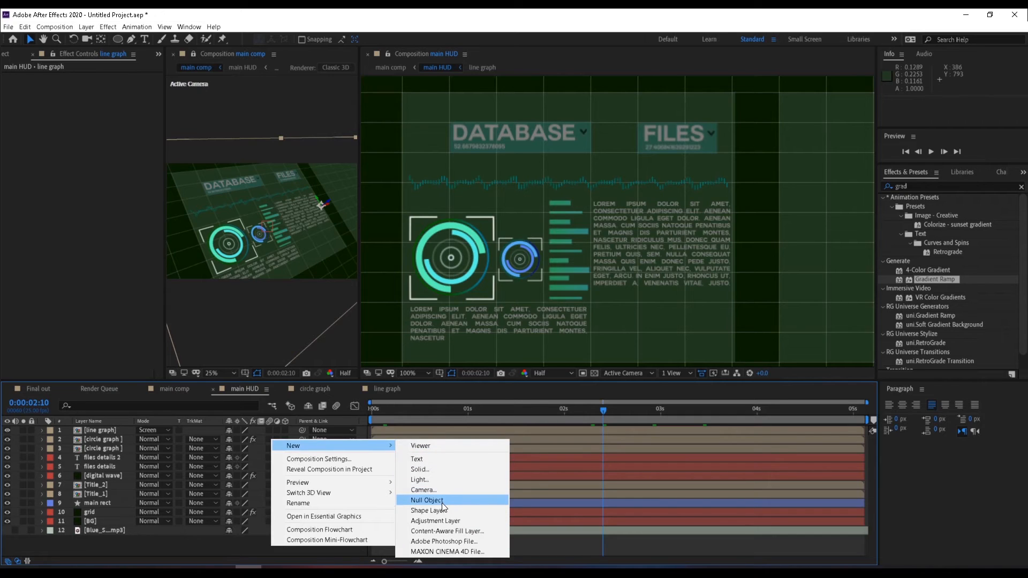
left_click(435, 520)
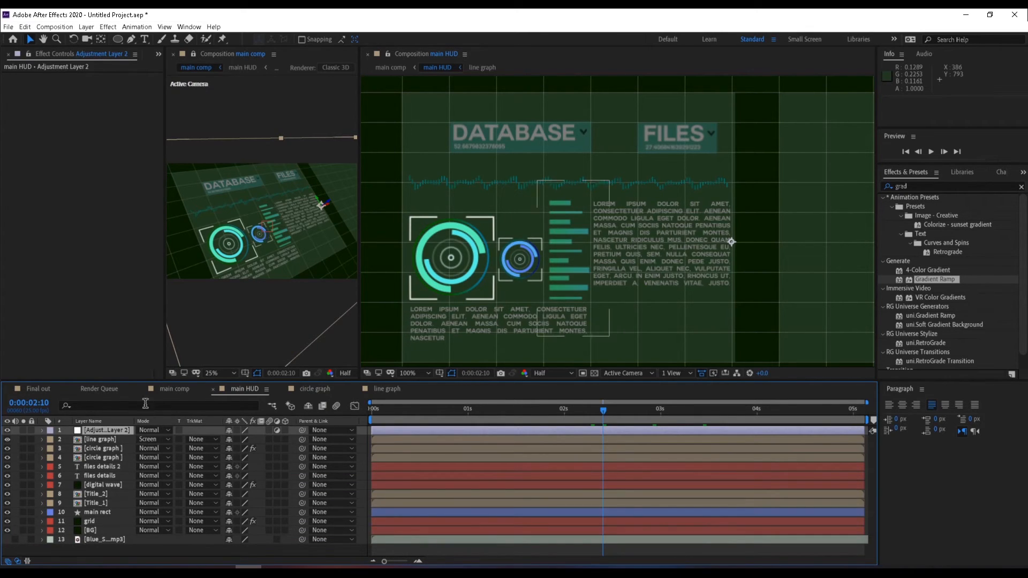
left_click_drag(273, 380, 272, 361)
key("comma")
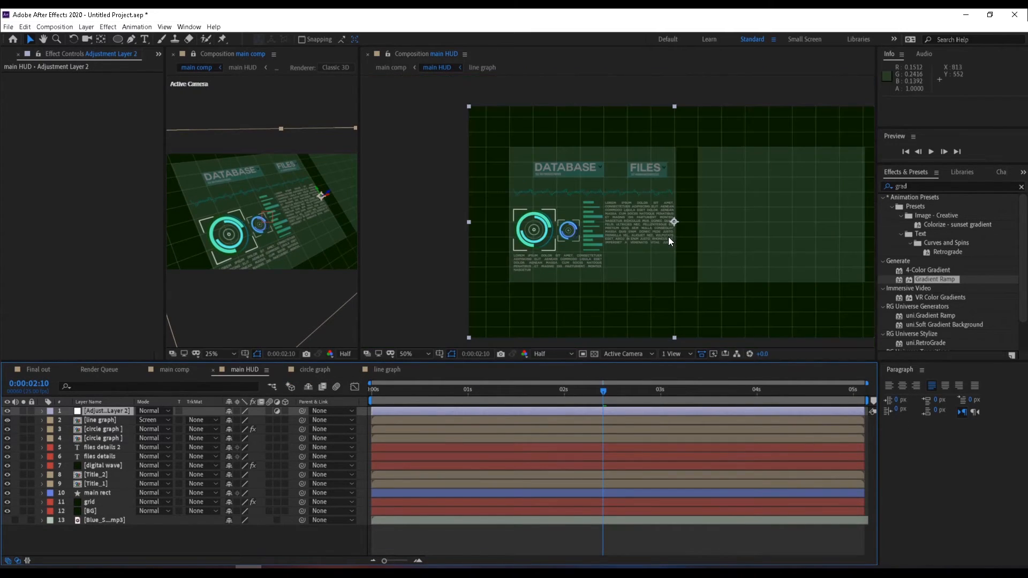
Step: Apply the Glow effect to the new adjustment layer and compare the HUD with that layer hidden and shown
left_click(952, 186)
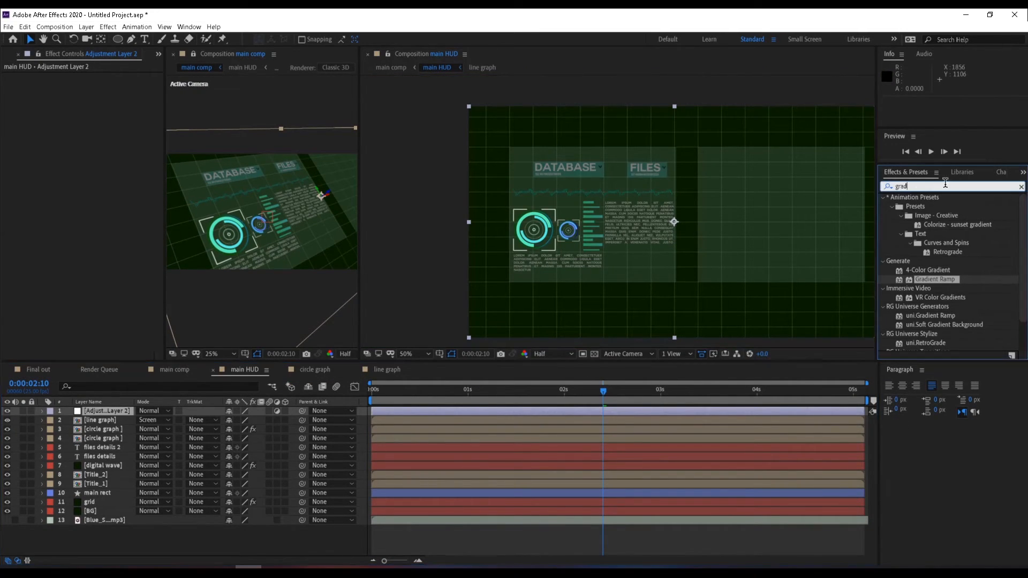
type("glow")
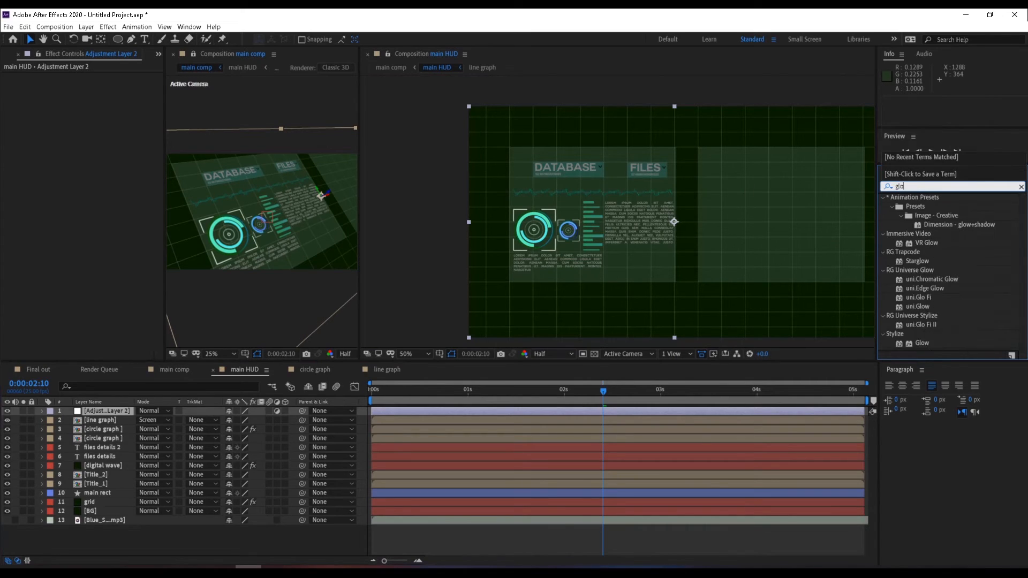
left_click_drag(921, 316, 522, 410)
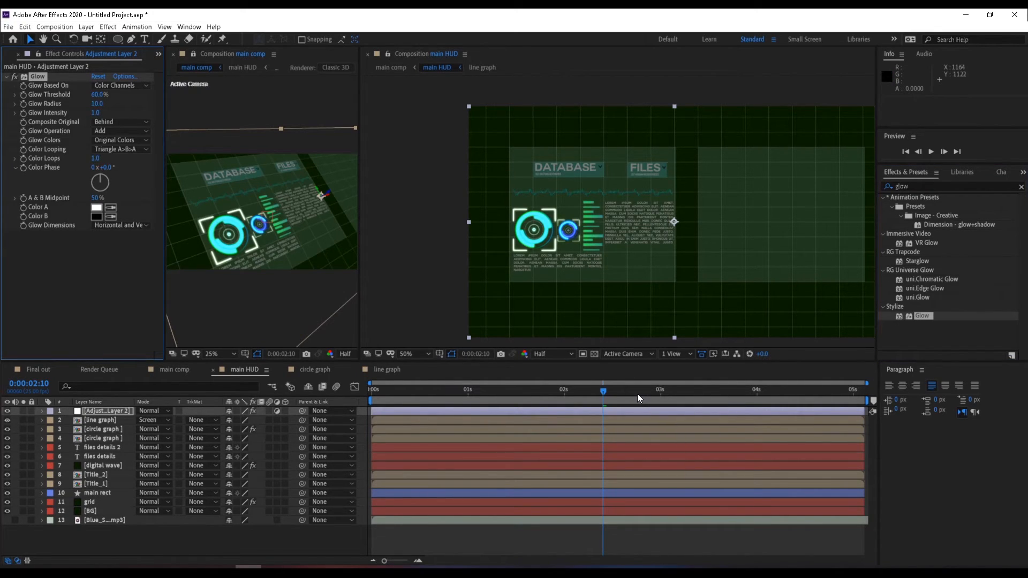
left_click(652, 393)
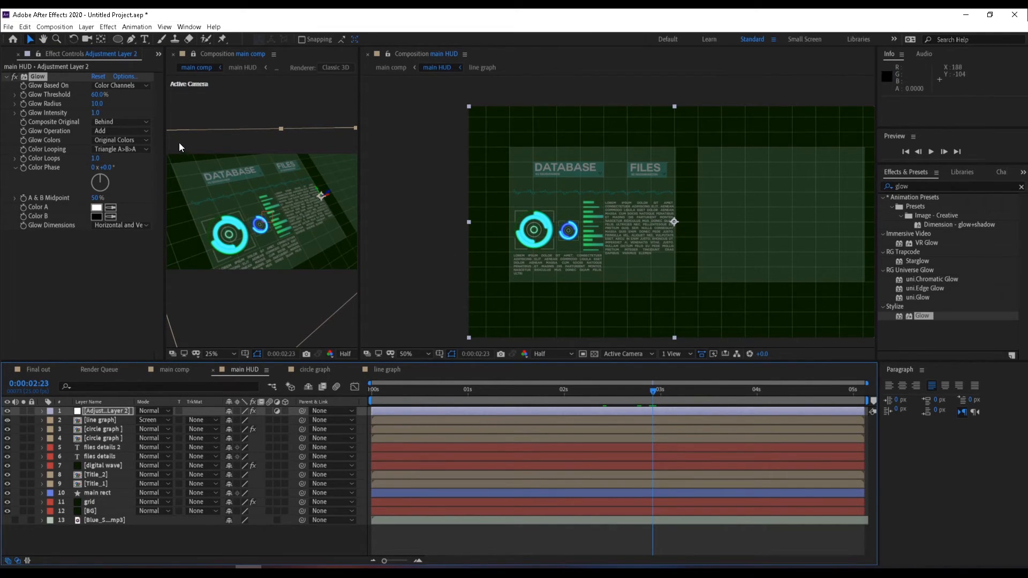
scroll(524, 239, "up", 1)
left_click_drag(550, 243, 576, 224)
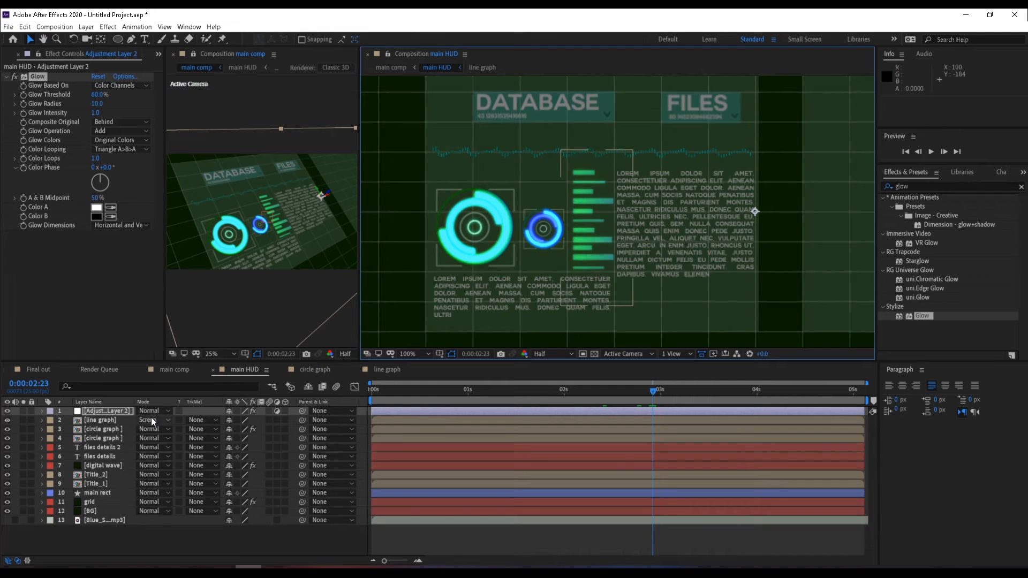
left_click(9, 411)
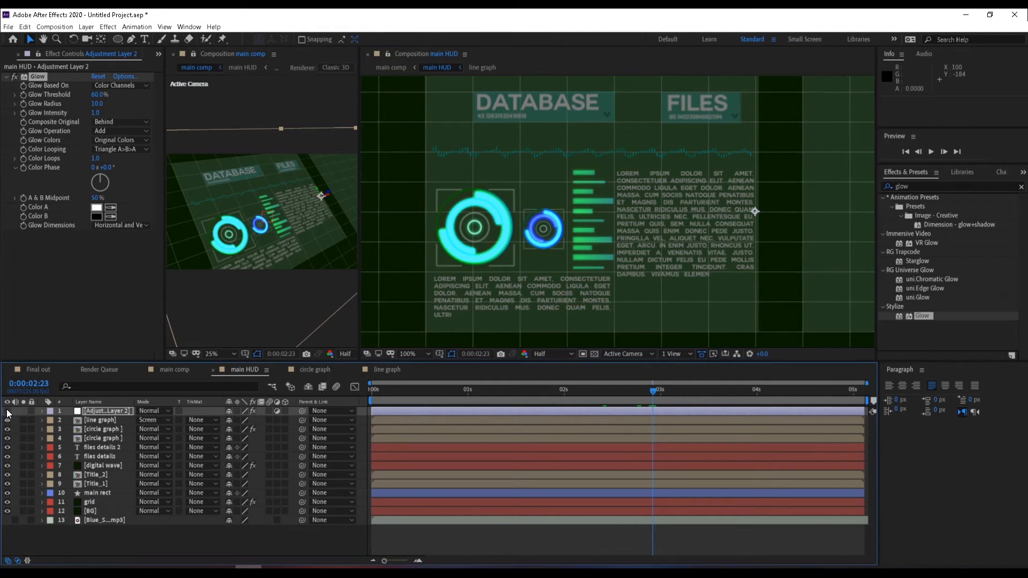
left_click(8, 411)
Step: Lower the Glow threshold to 38.4% and set its radius to 260
left_click_drag(97, 95, 73, 102)
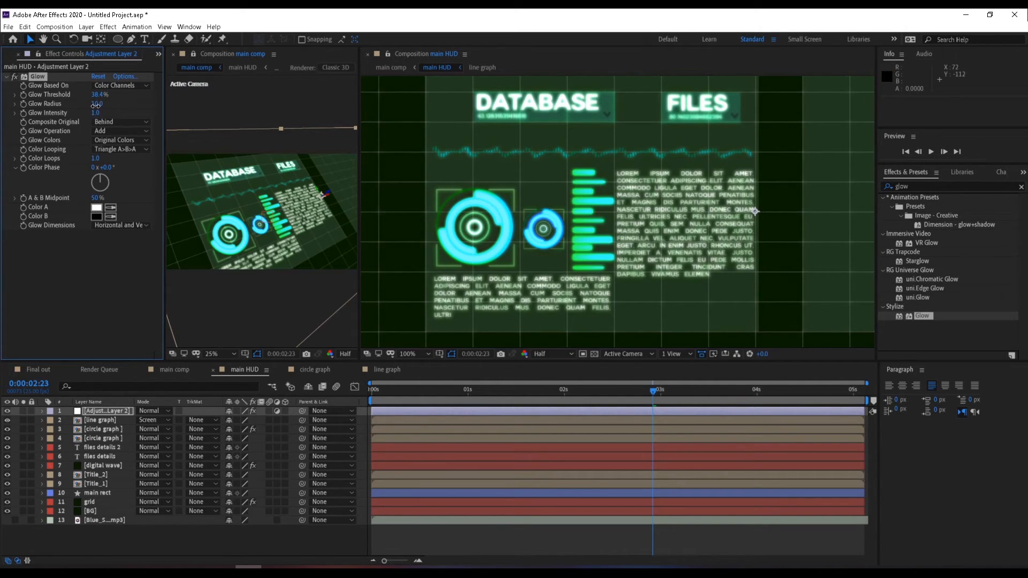
left_click_drag(98, 106, 272, 131)
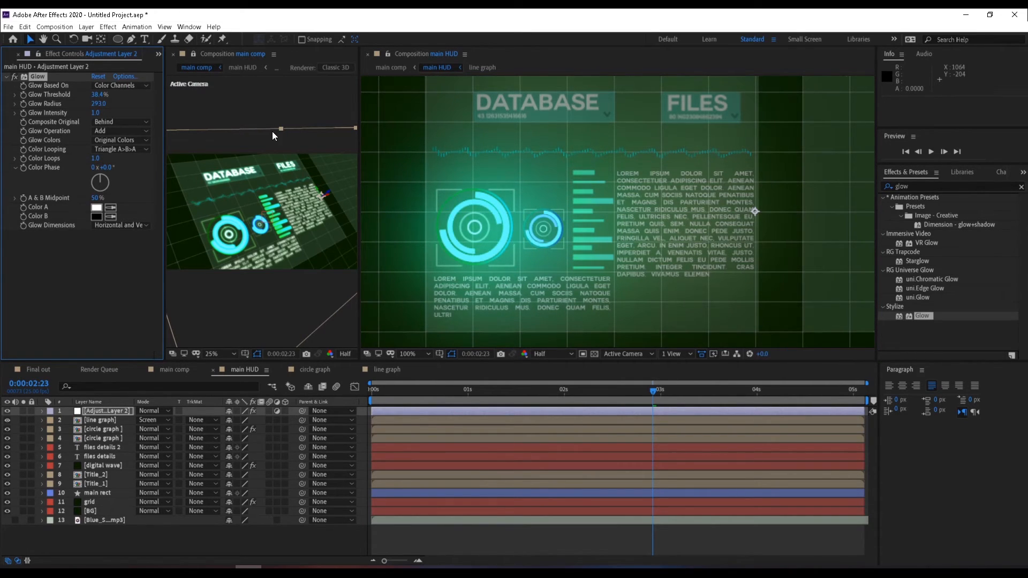
left_click(99, 103)
type("260")
key("Return")
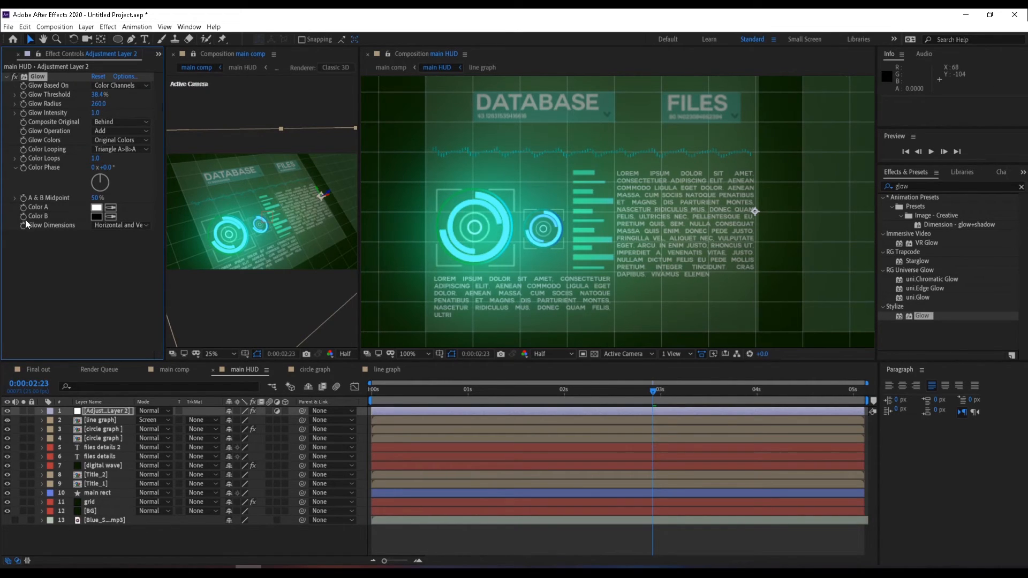
Step: Try a Glow intensity of 5, increase the radius to 283, and set the intensity back to 1
left_click(97, 111)
type("5")
key("Return")
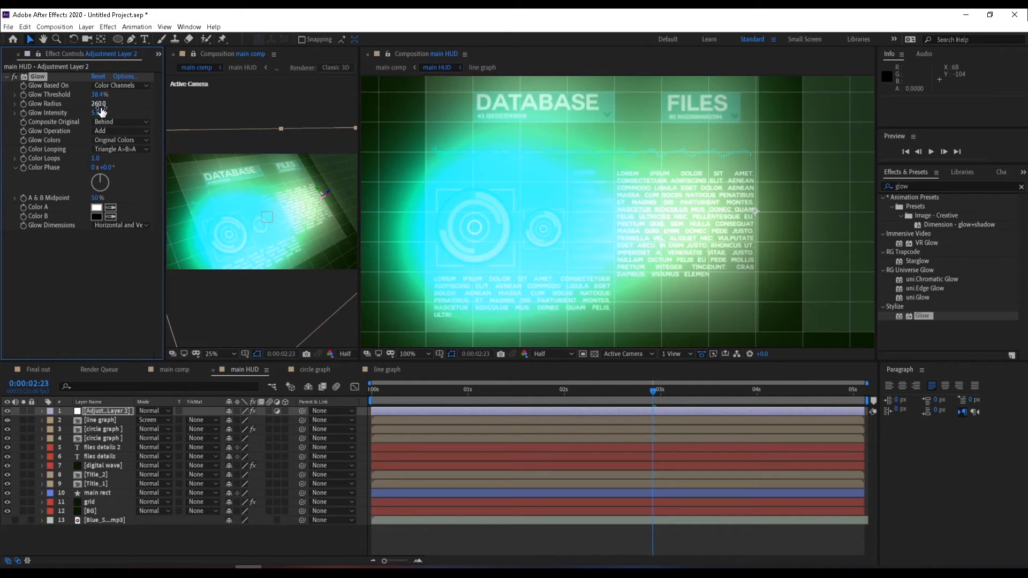
mouse_move(102, 111)
left_mouse_down()
mouse_move(241, 112)
mouse_move(111, 126)
left_mouse_up()
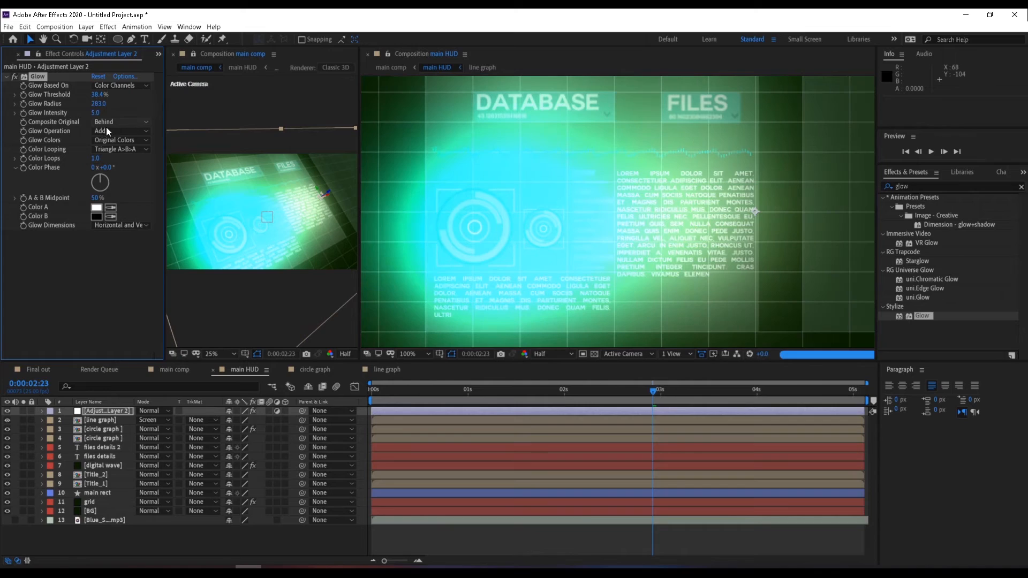
type("1")
key("Return")
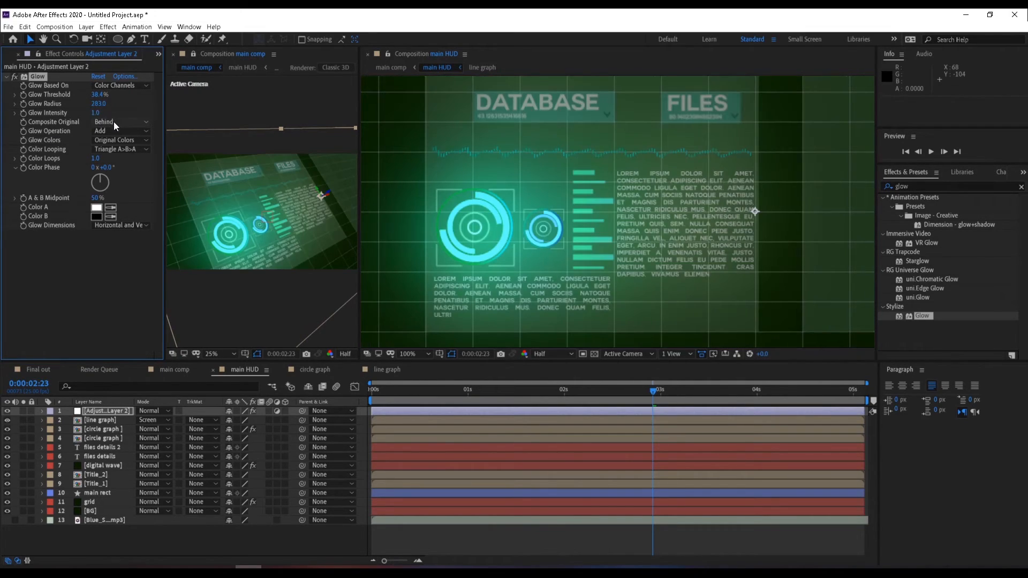
Step: Try On Top for the Glow's Composite Original, return it to Behind, and scrub the main HUD timeline to check the look
left_click(128, 122)
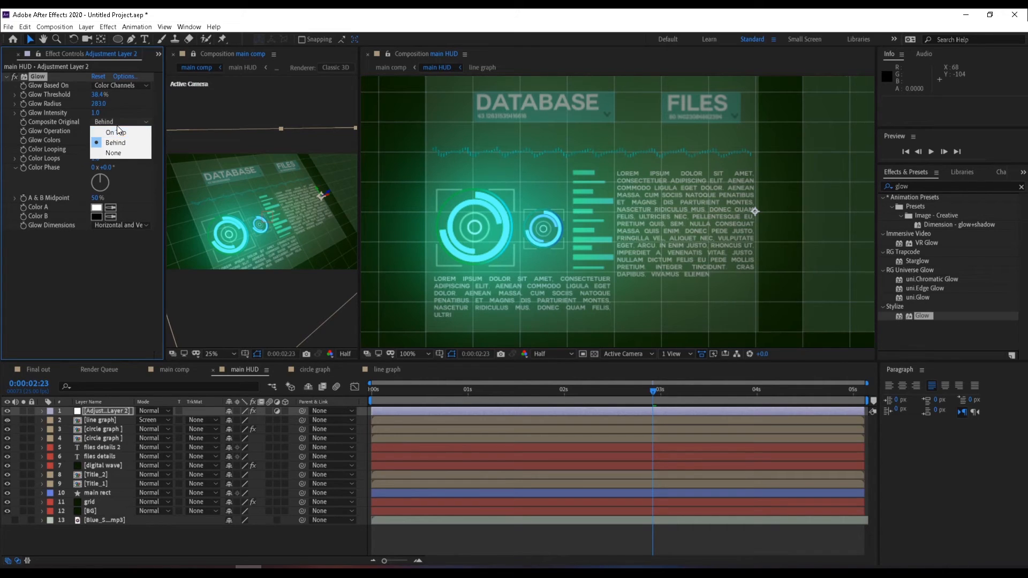
left_click(128, 133)
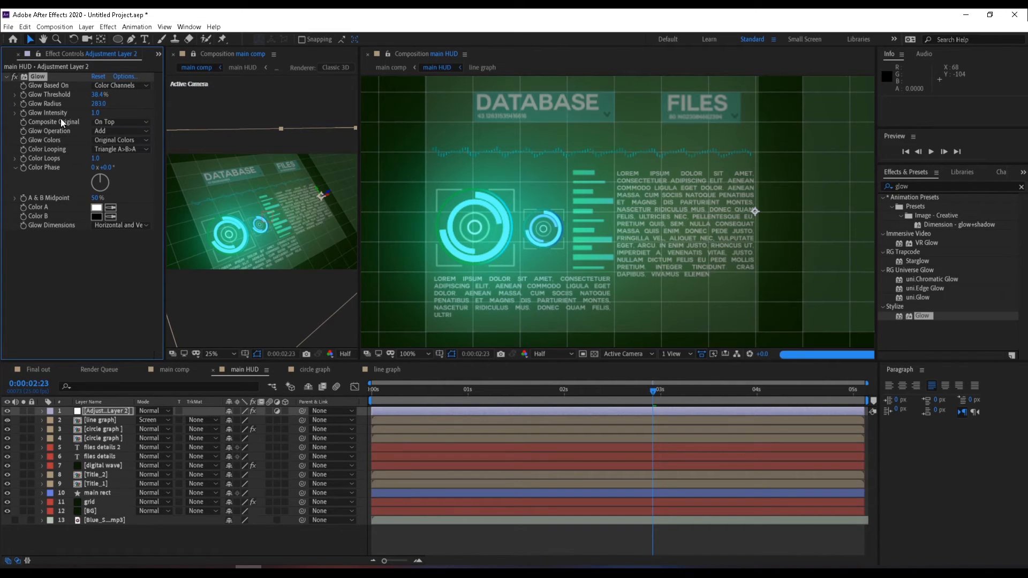
left_click(129, 125)
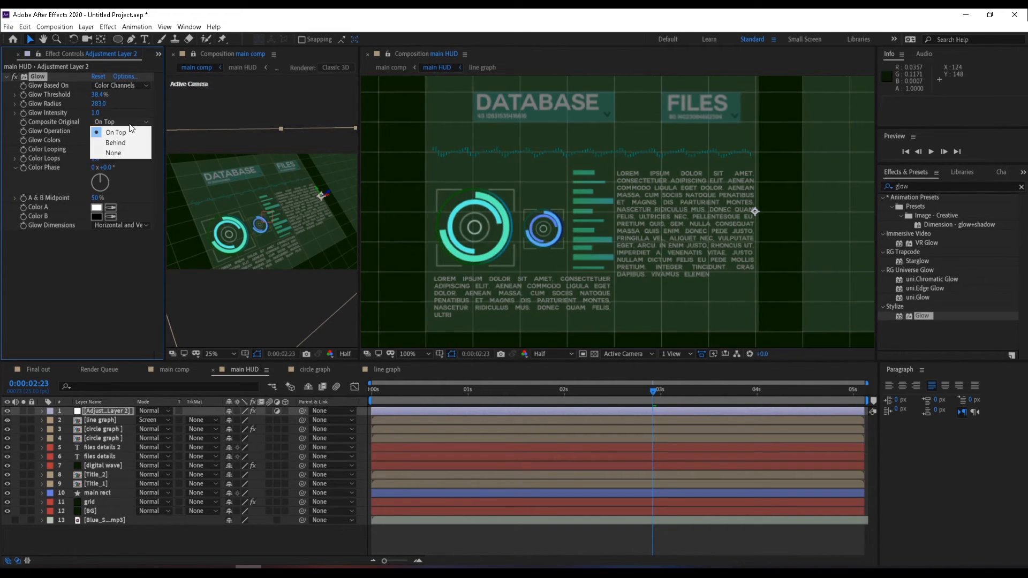
left_click(122, 144)
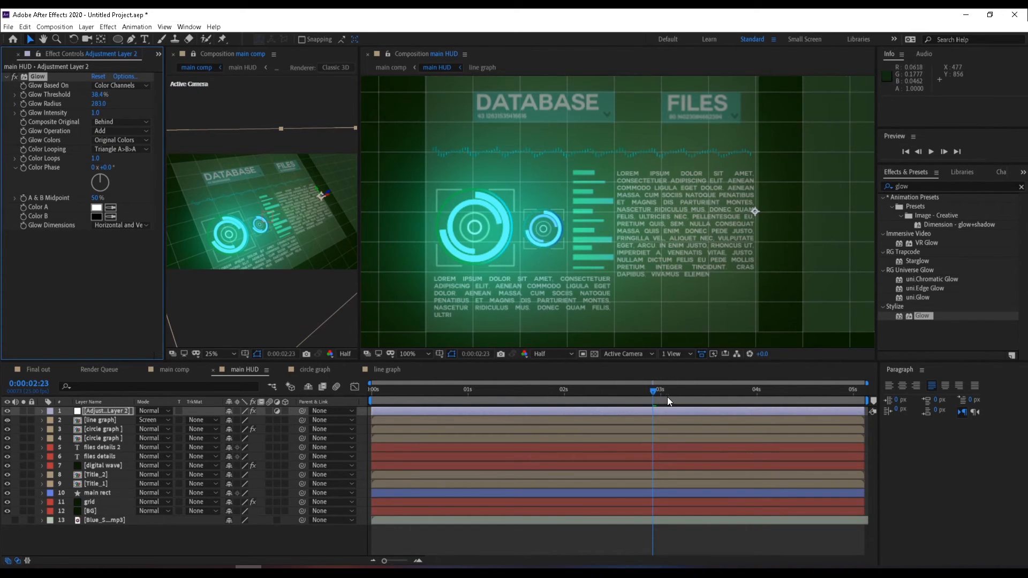
left_click_drag(696, 393, 448, 422)
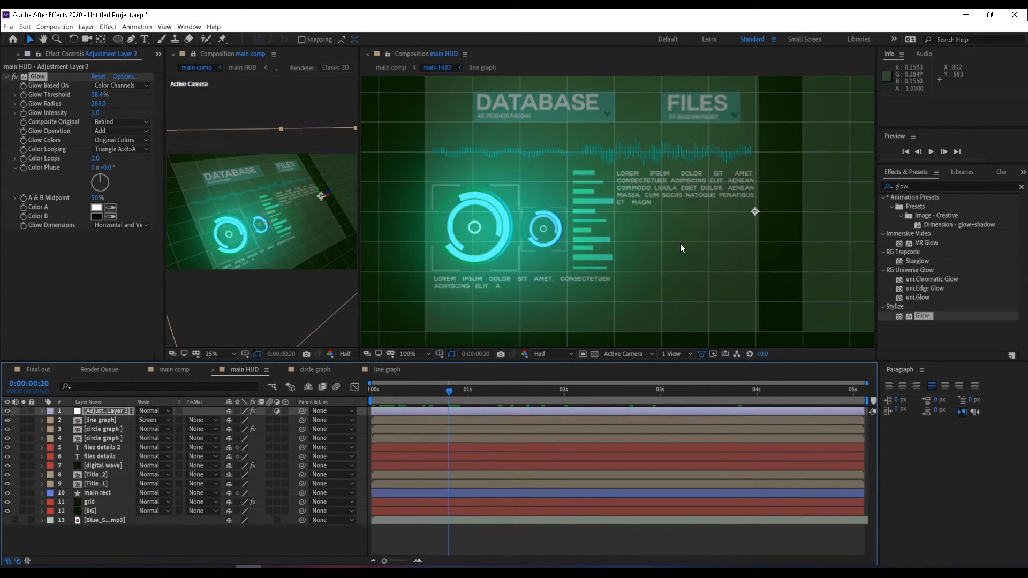
left_click_drag(489, 393, 664, 403)
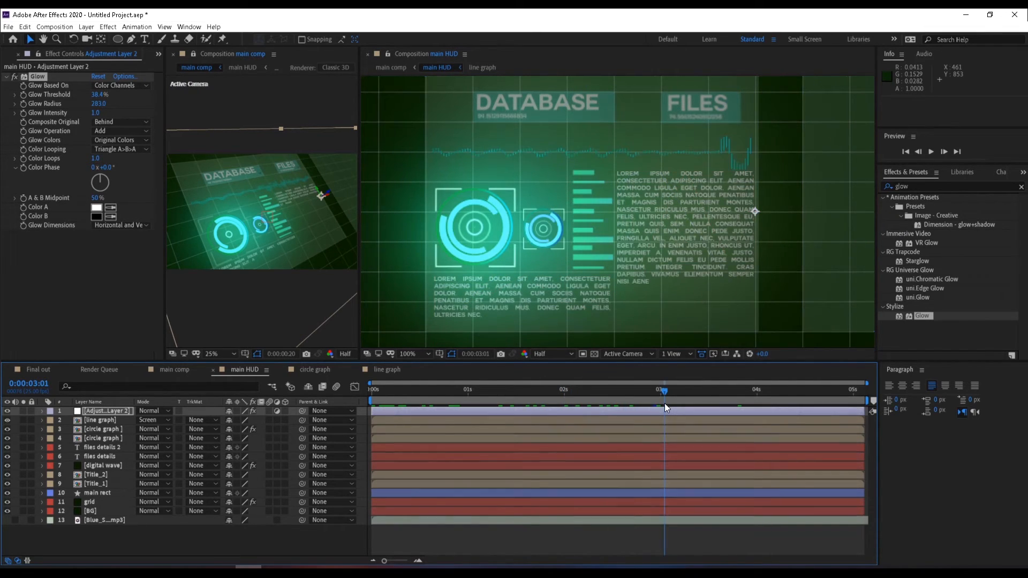
Step: Try Overlay as the Glow Operation and scrub the main HUD timeline to judge it
left_click(122, 131)
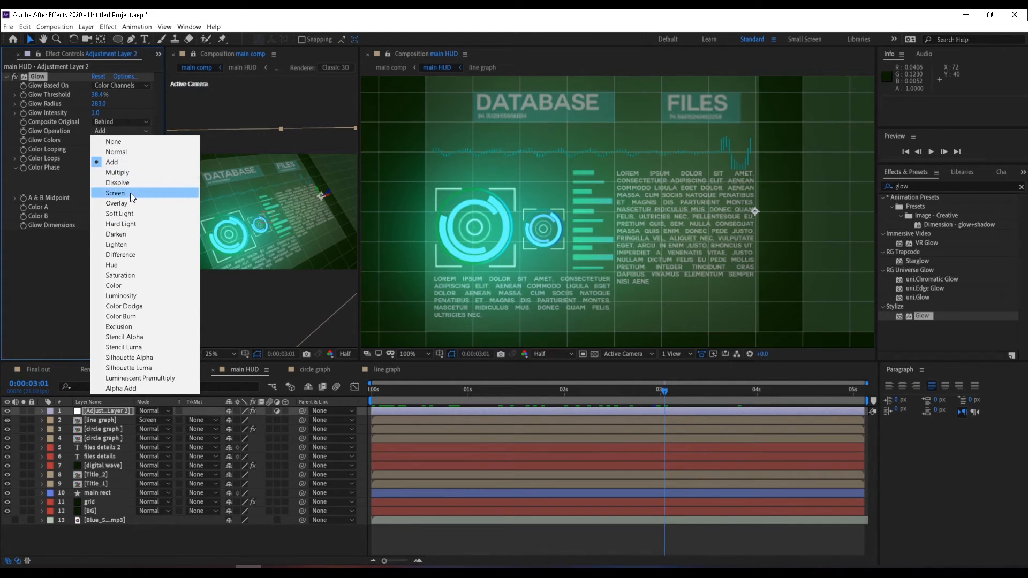
key("Escape")
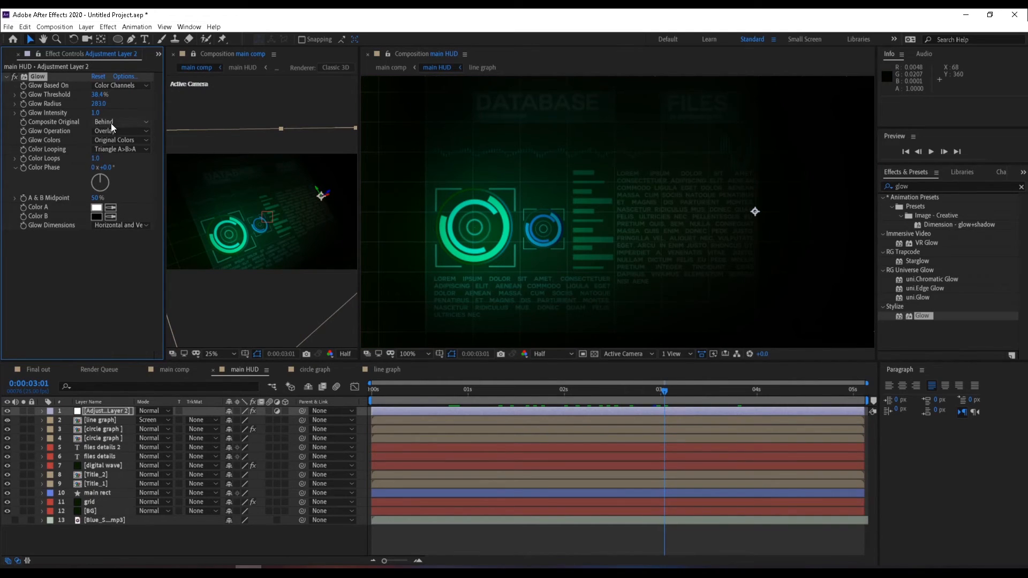
left_click_drag(387, 387, 661, 415)
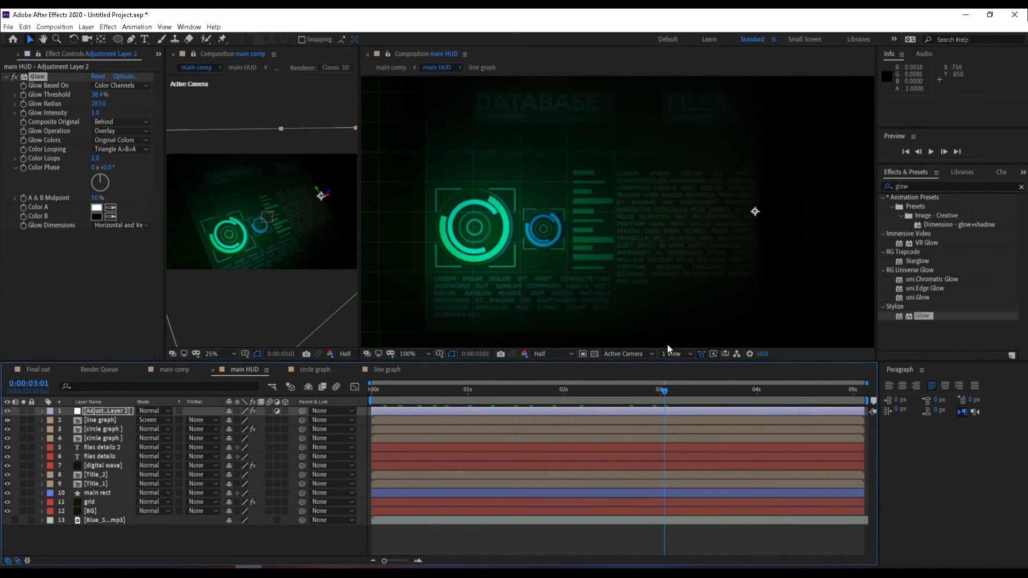
Step: Try Multiply, Overlay and Hue as the Glow Operation on the adjustment layer
left_click(119, 130)
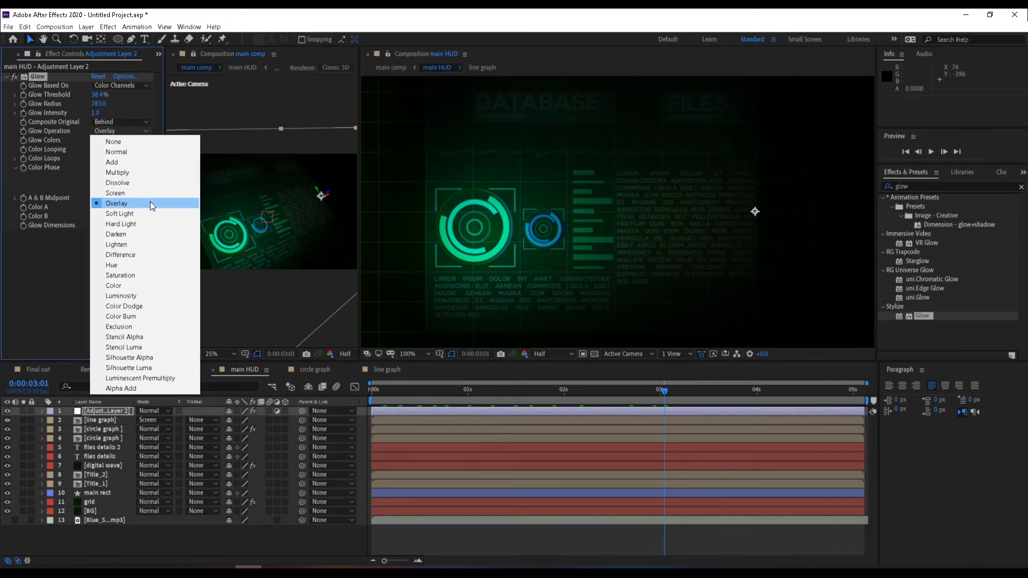
left_click(135, 171)
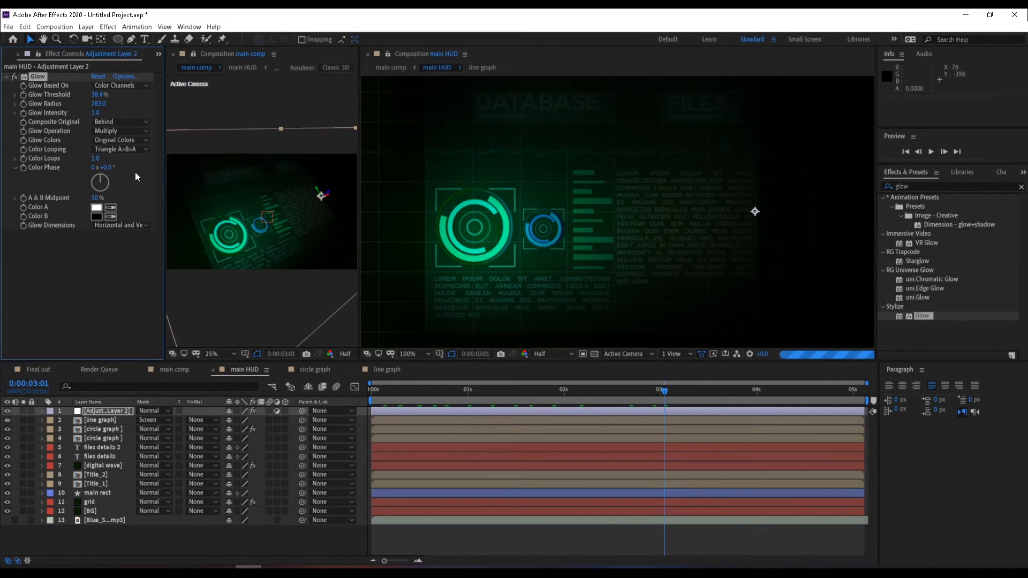
left_click(117, 131)
left_click(124, 204)
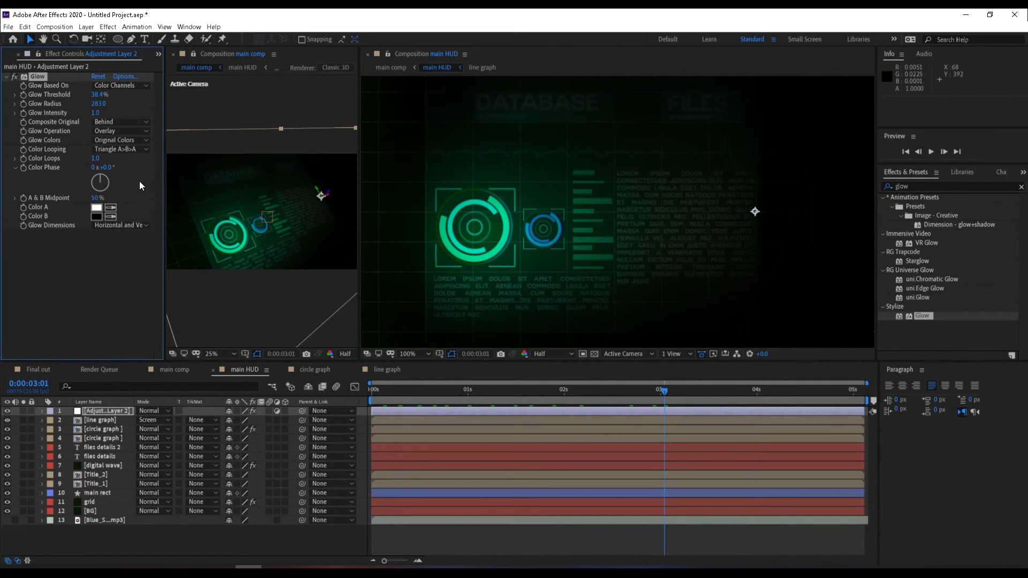
left_click(115, 132)
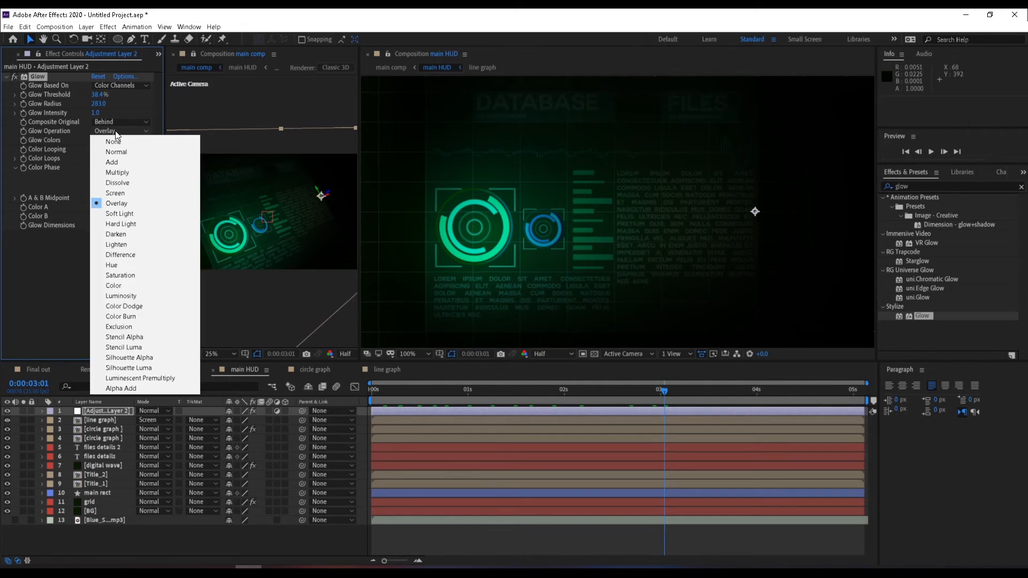
left_click(121, 264)
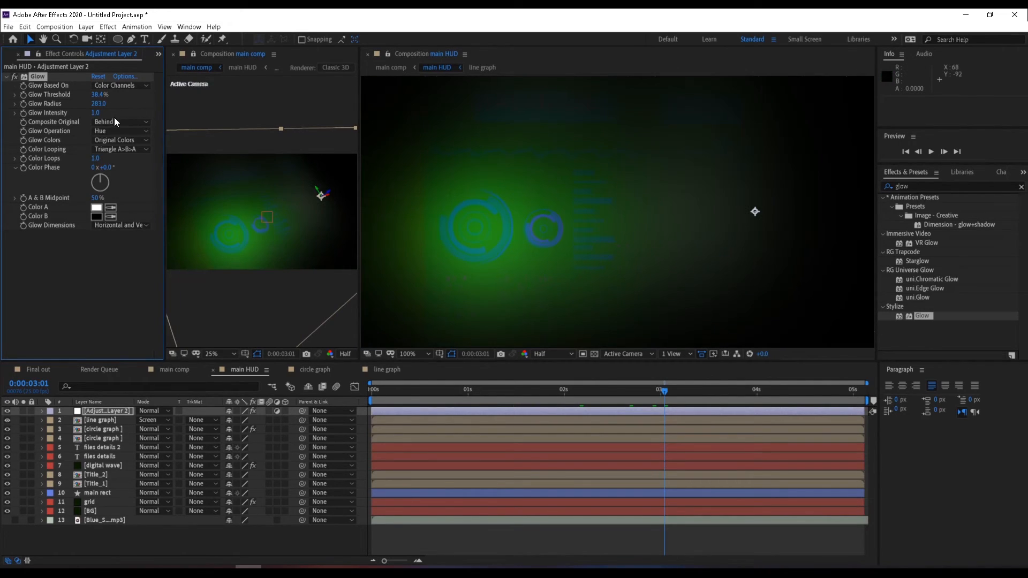
left_click(114, 121)
left_click(137, 111)
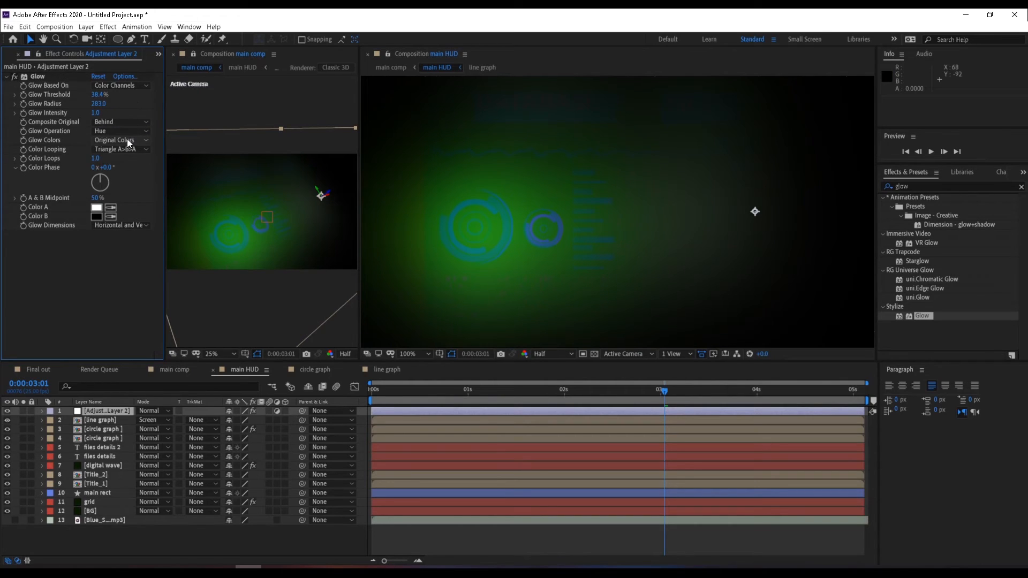
Step: Try Screen as the Glow Operation, then return it to Add
left_click(125, 131)
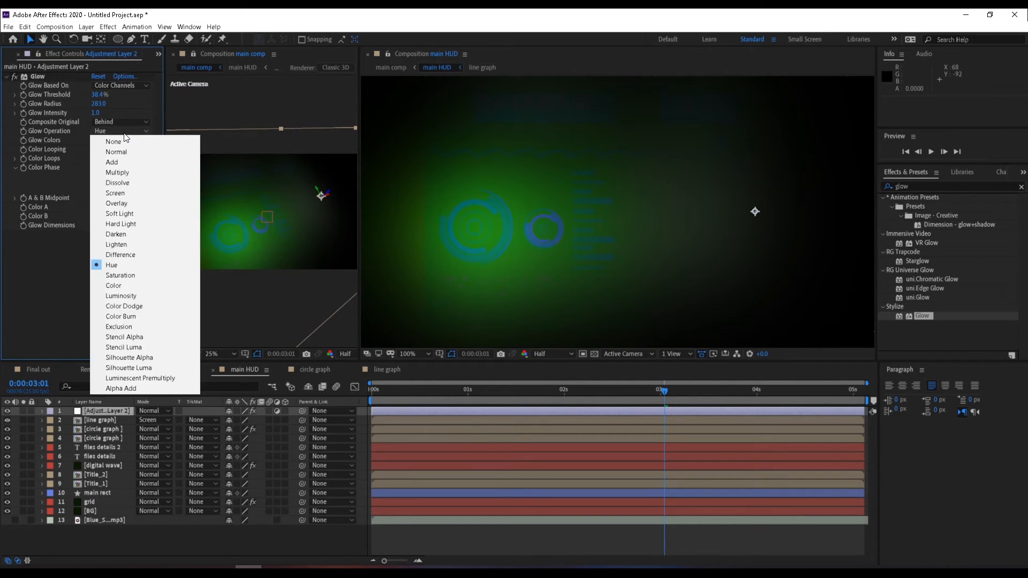
left_click(125, 193)
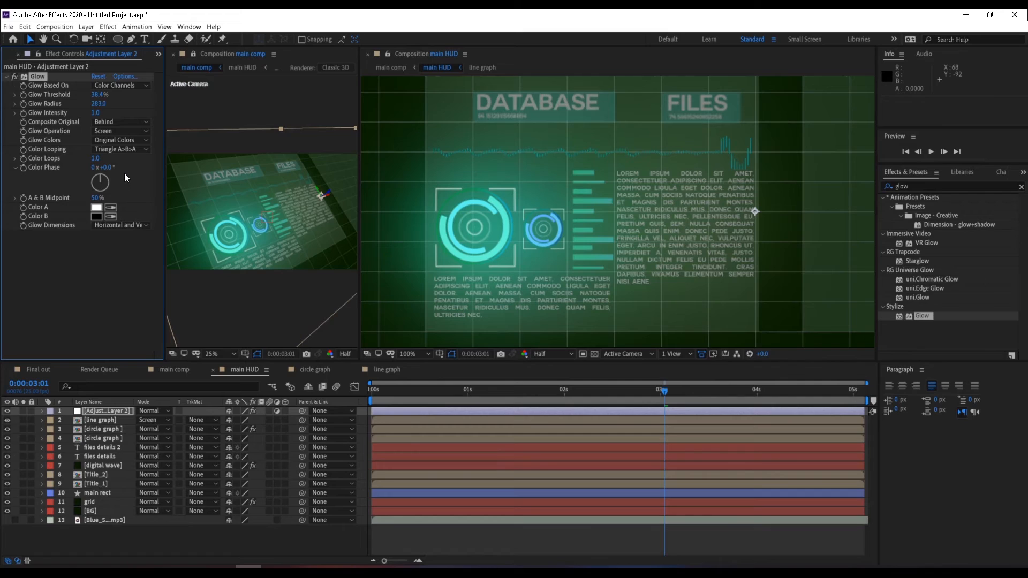
left_click(115, 131)
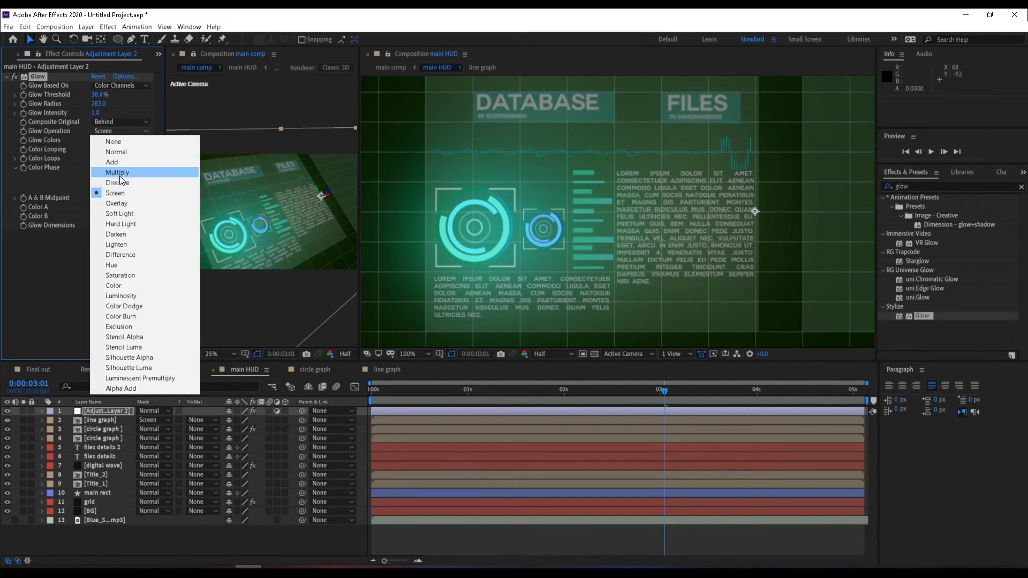
left_click(121, 163)
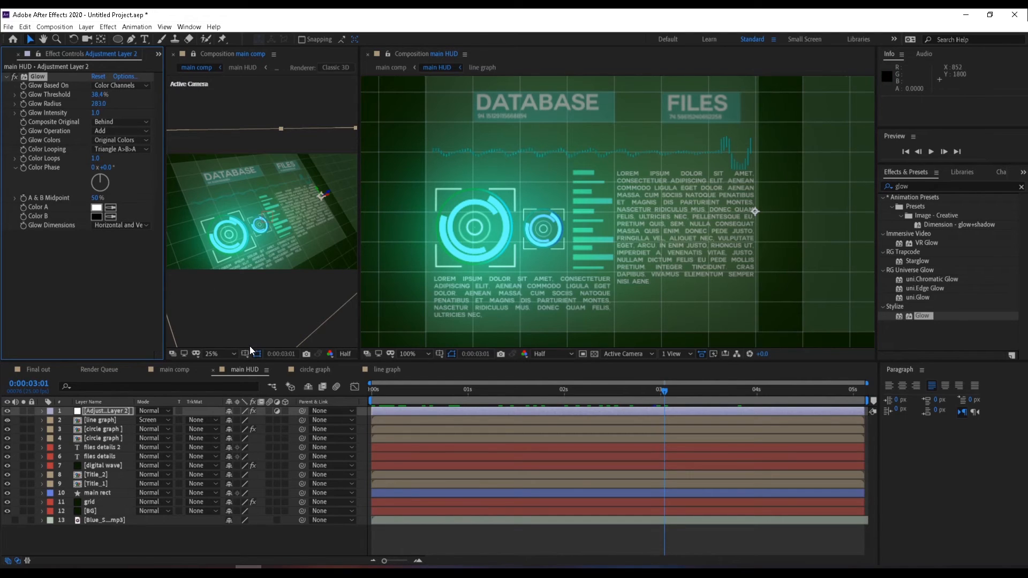
Step: Delay both circle graph layers in main HUD so they start at 0:00:00:13
left_click(411, 529)
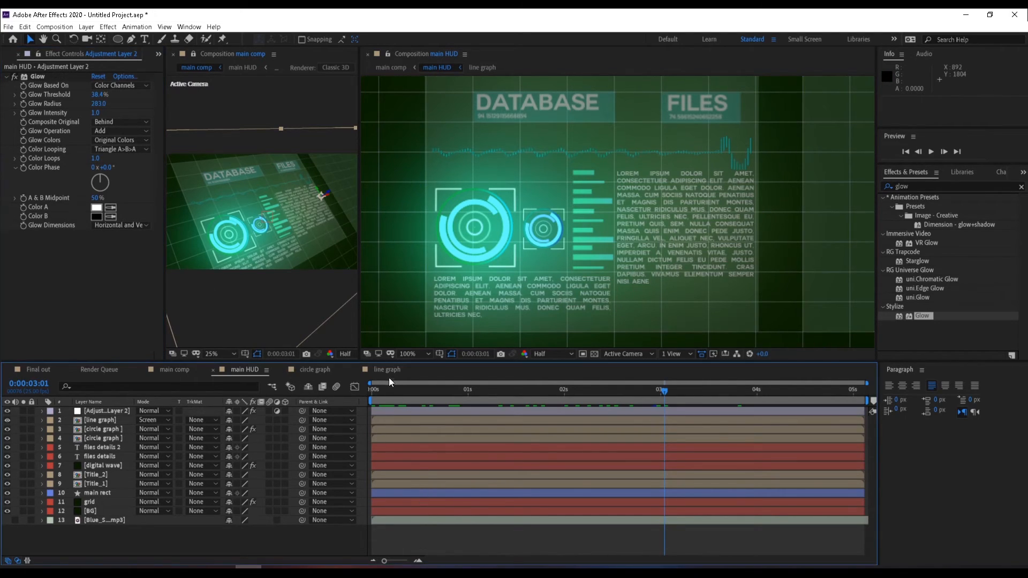
mouse_move(382, 387)
left_mouse_down()
mouse_move(369, 388)
mouse_move(378, 389)
left_mouse_up()
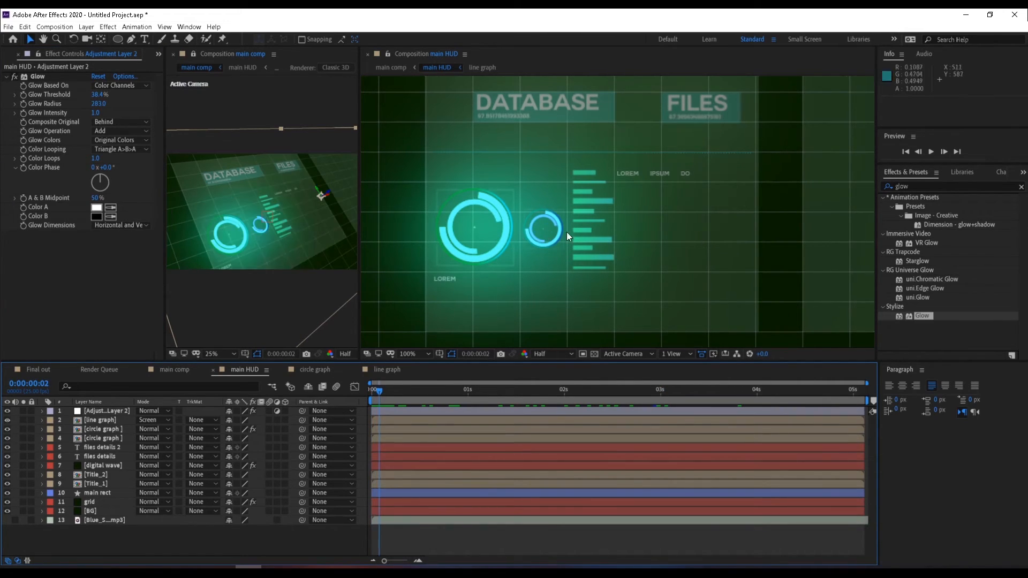
left_click(400, 419)
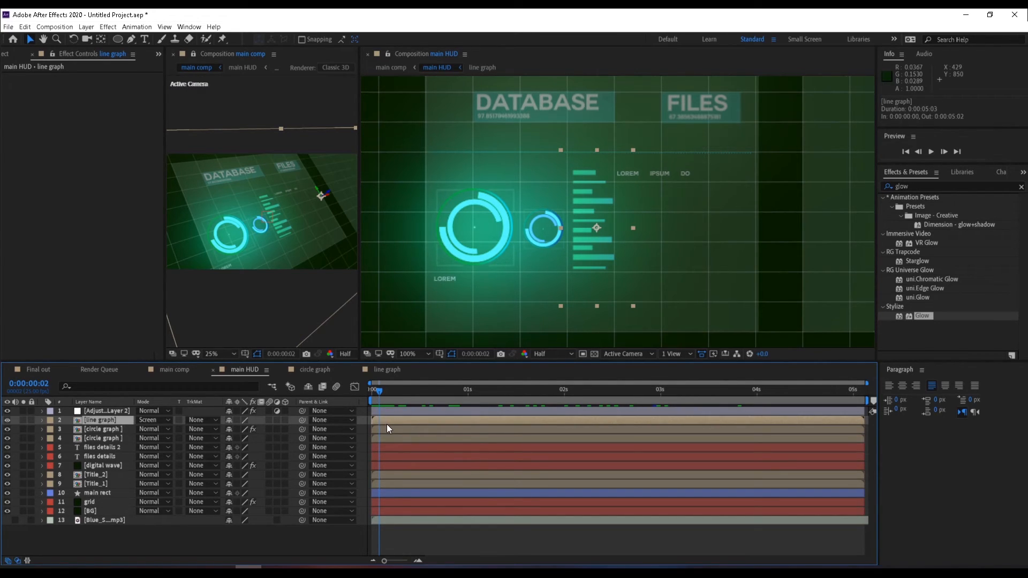
left_click_drag(391, 393, 403, 393)
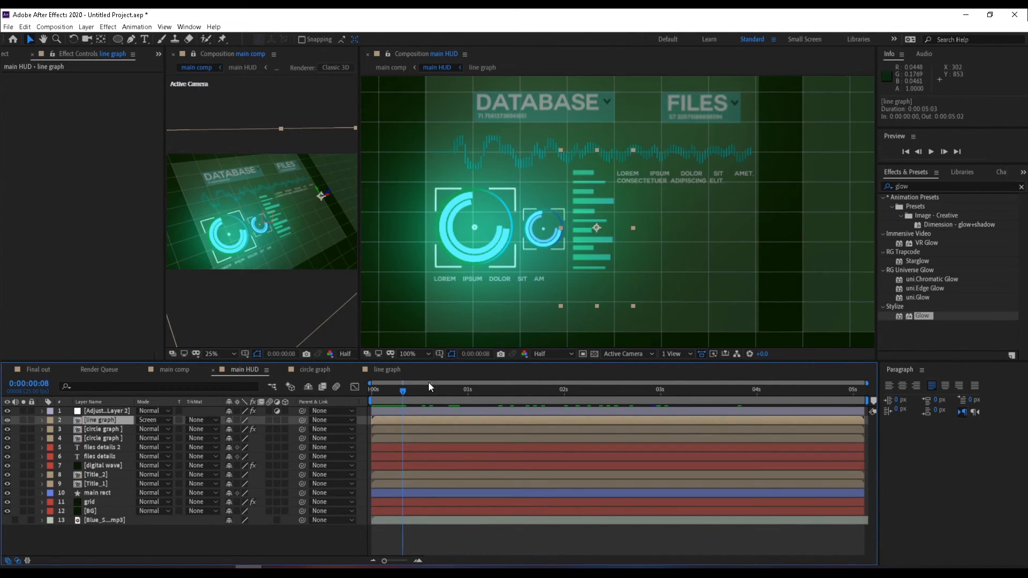
left_click(419, 389)
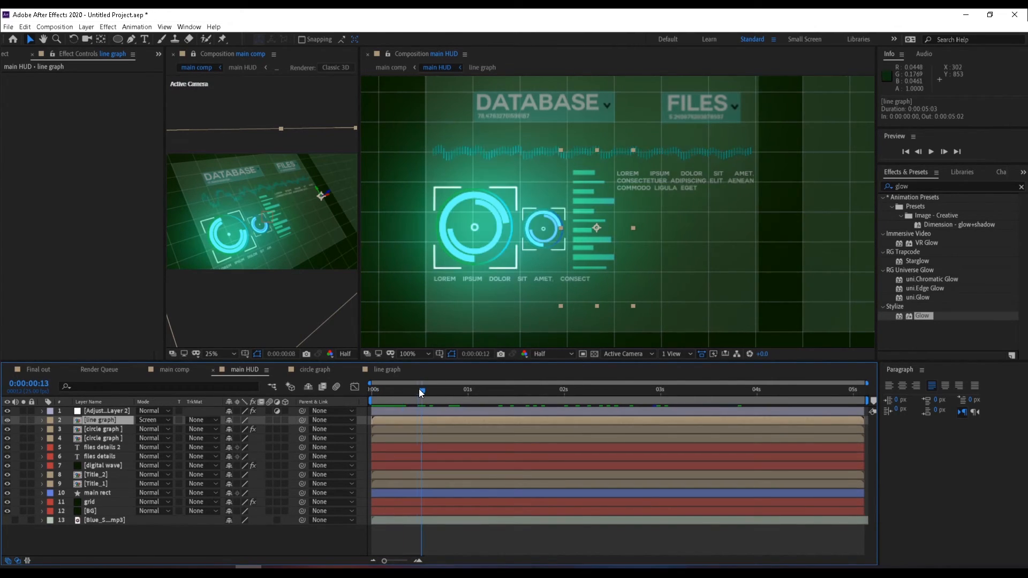
left_click(403, 429)
left_click_drag(405, 431, 481, 436)
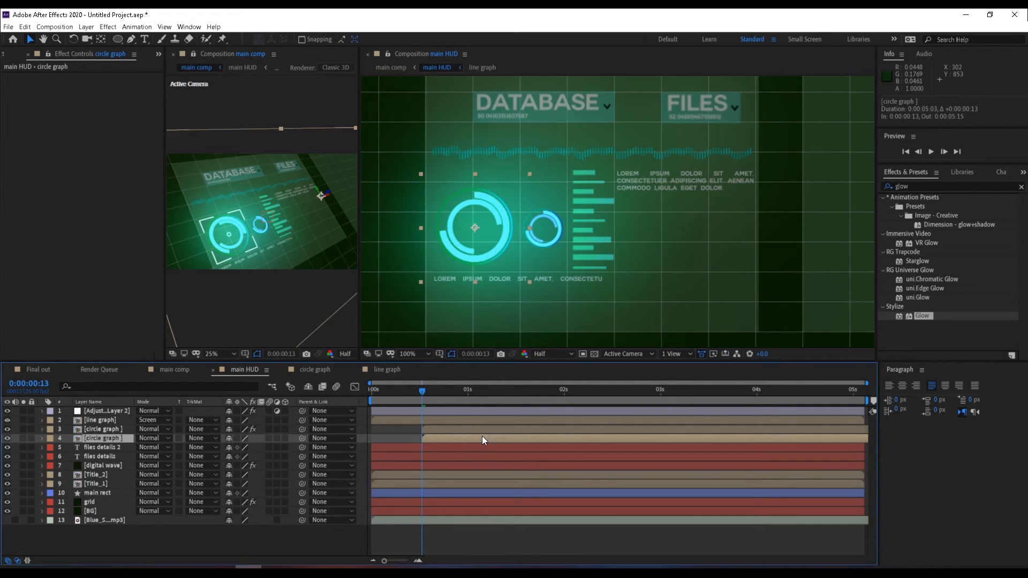
Step: Start the lower circle graph layer slightly before the other one and delay the line graph layer to 0:00:00:18
left_click(398, 389)
left_click_drag(407, 390, 432, 394)
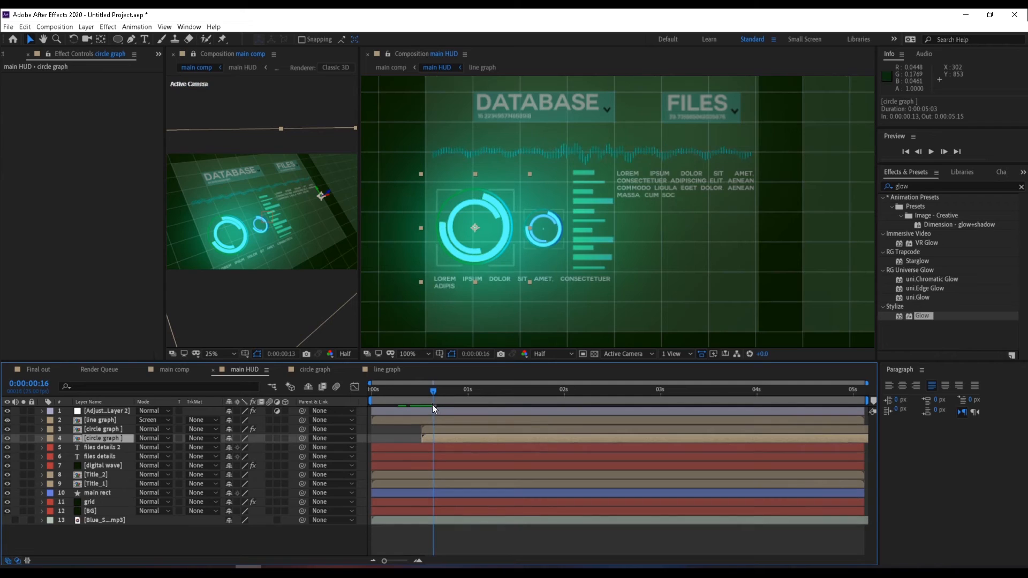
left_click_drag(432, 437, 603, 396)
left_click_drag(493, 400, 327, 412)
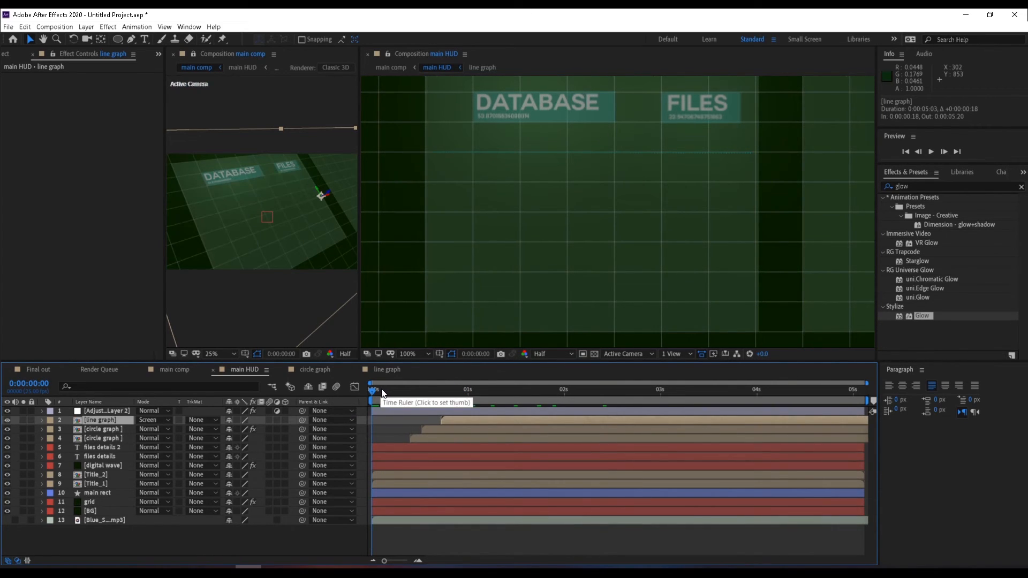
Step: Scrub main HUD to check the staggered layer starts, compare with the Final out reference, and switch to main comp
left_click_drag(382, 388, 597, 390)
left_click_drag(676, 393, 718, 392)
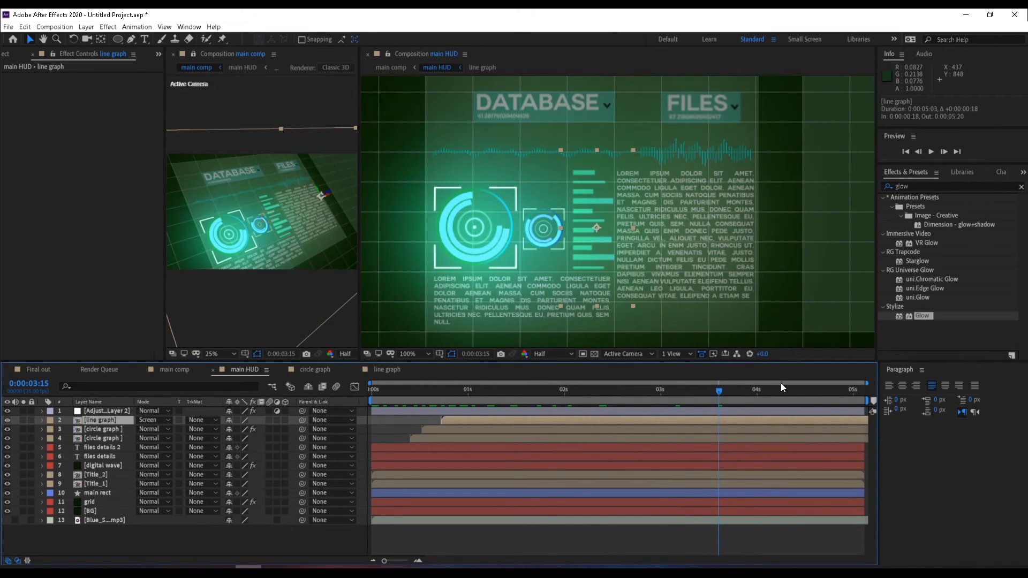
left_click(795, 387)
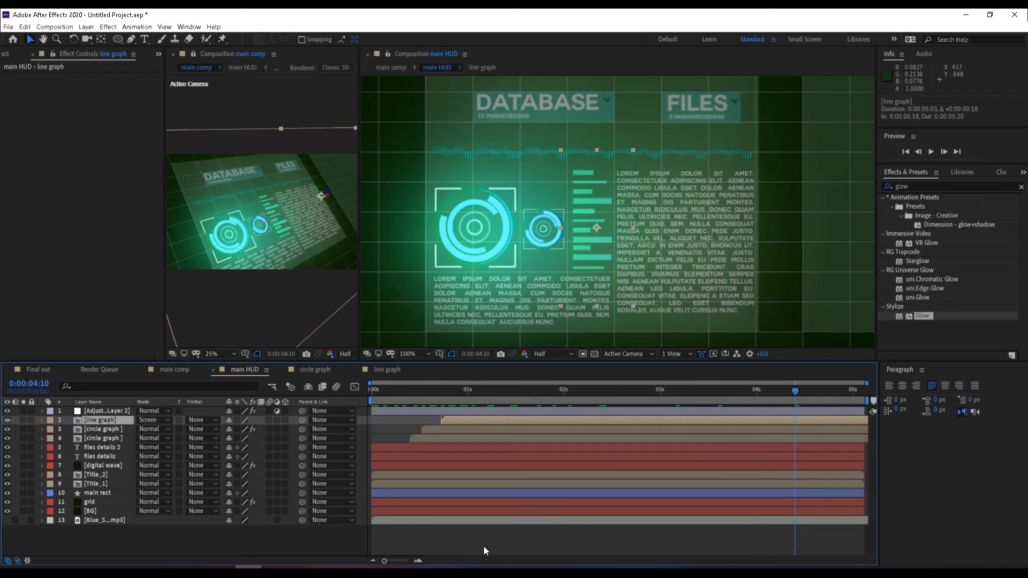
left_click(37, 368)
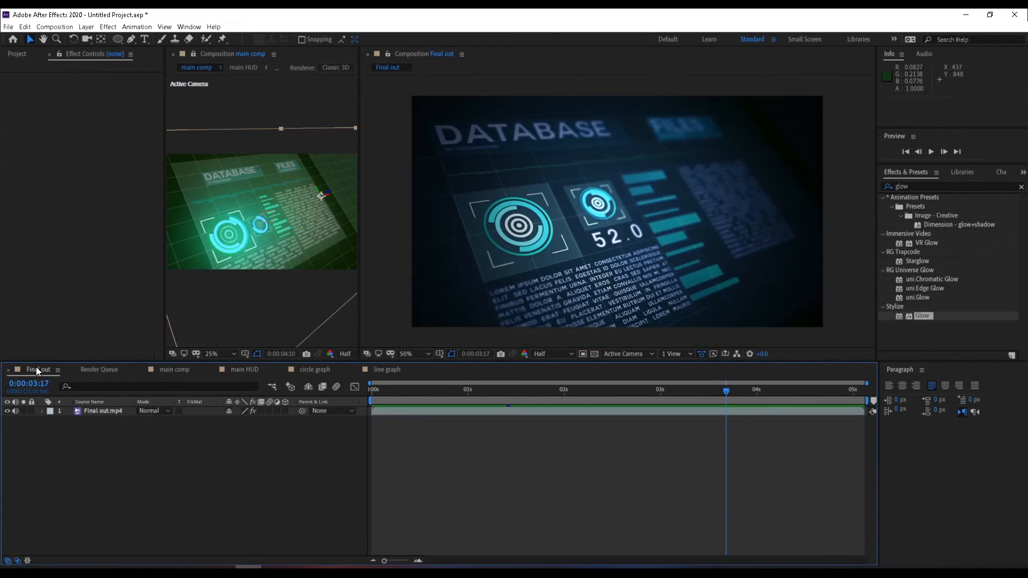
left_click(165, 369)
left_click(505, 521)
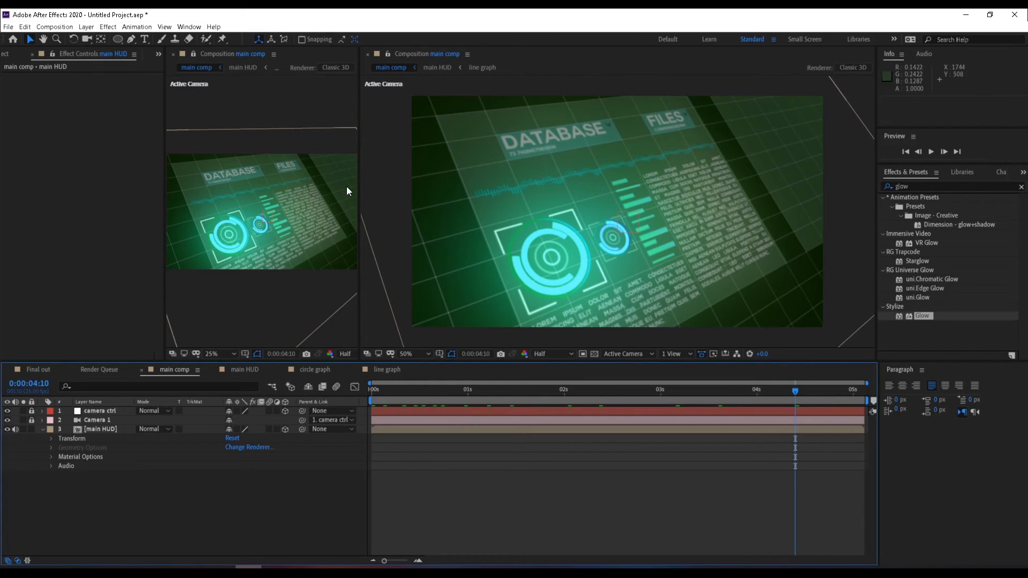
Step: Close the duplicate composition viewer and enlarge the remaining main comp view
left_click(367, 53)
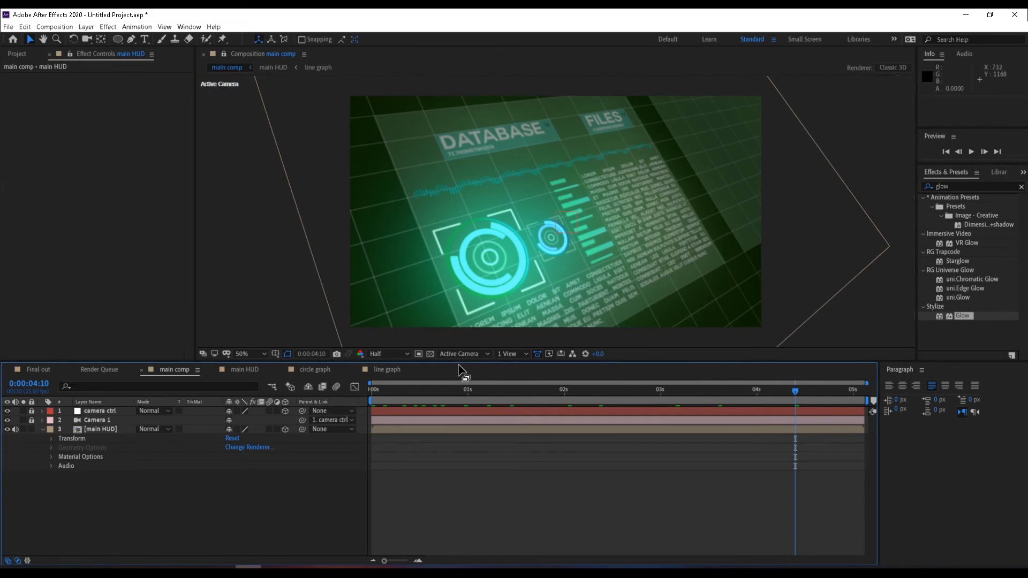
left_click_drag(460, 362, 461, 416)
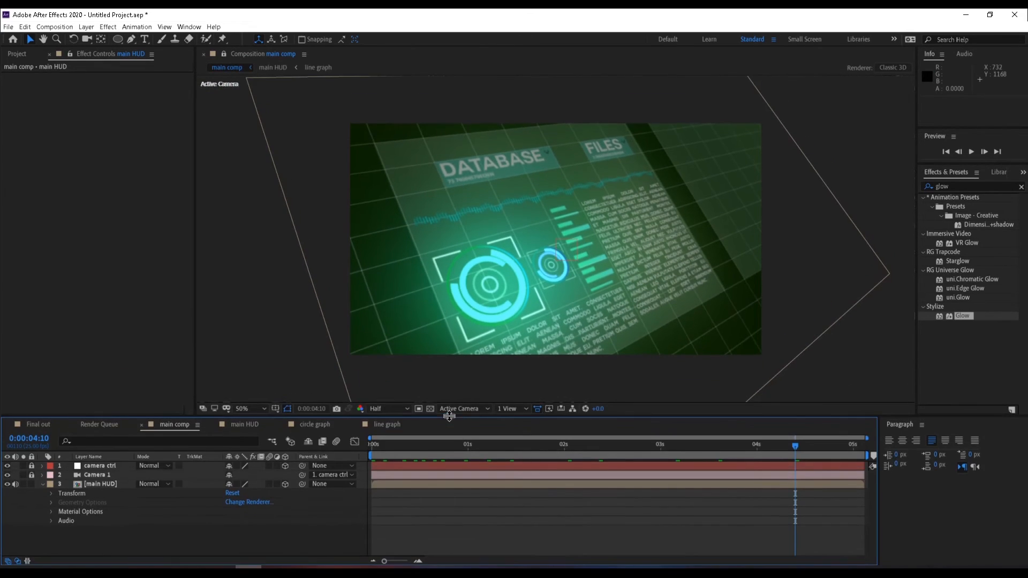
left_click(401, 406)
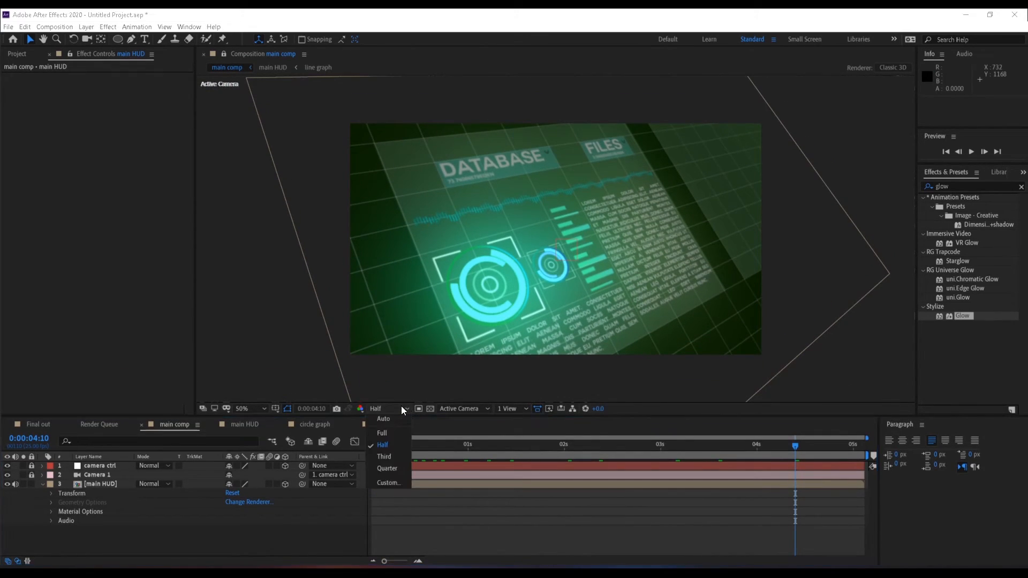
left_click(169, 541)
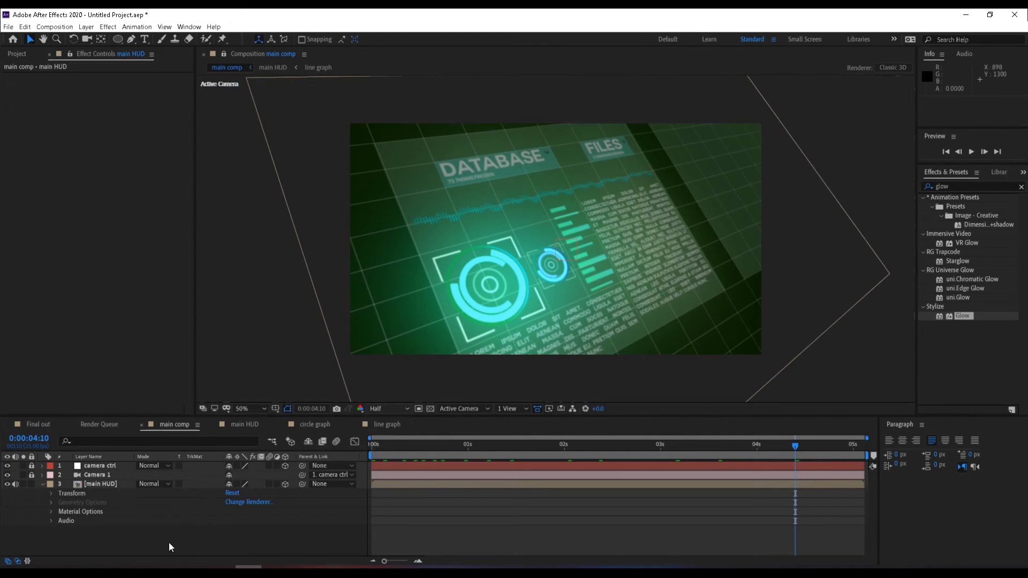
Step: Unlock Camera 1, expand its Camera Options with Depth of Field on, and raise Aperture to 92.7 pixels
left_click(41, 475)
left_click_drag(127, 417, 137, 371)
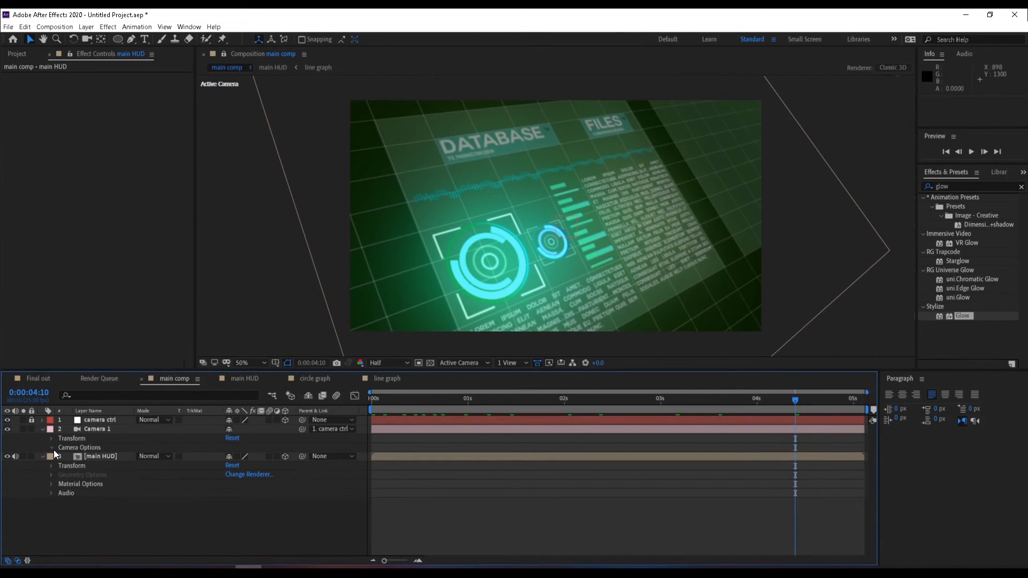
left_click(52, 448)
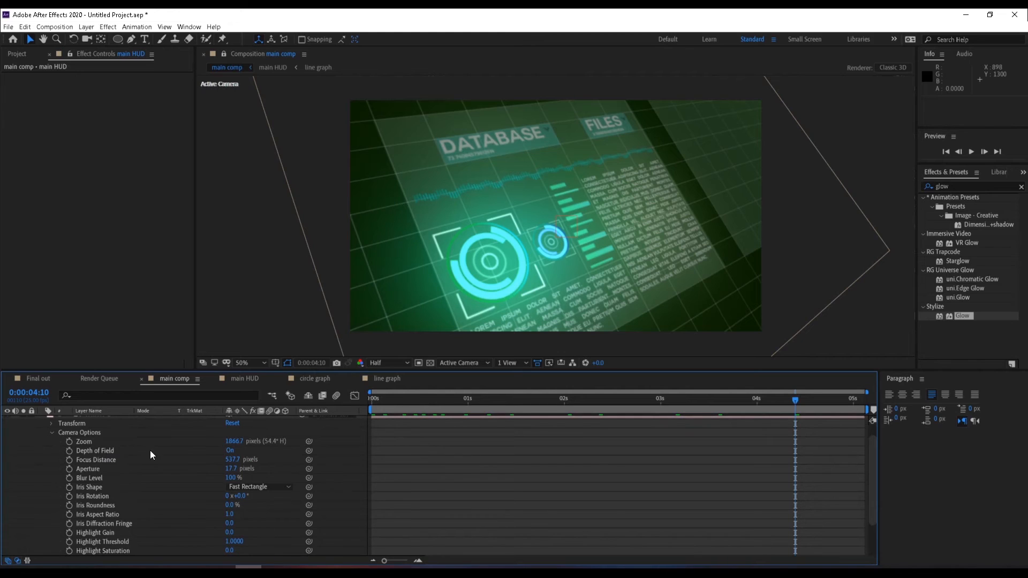
left_click(228, 450)
left_click_drag(239, 467, 257, 467)
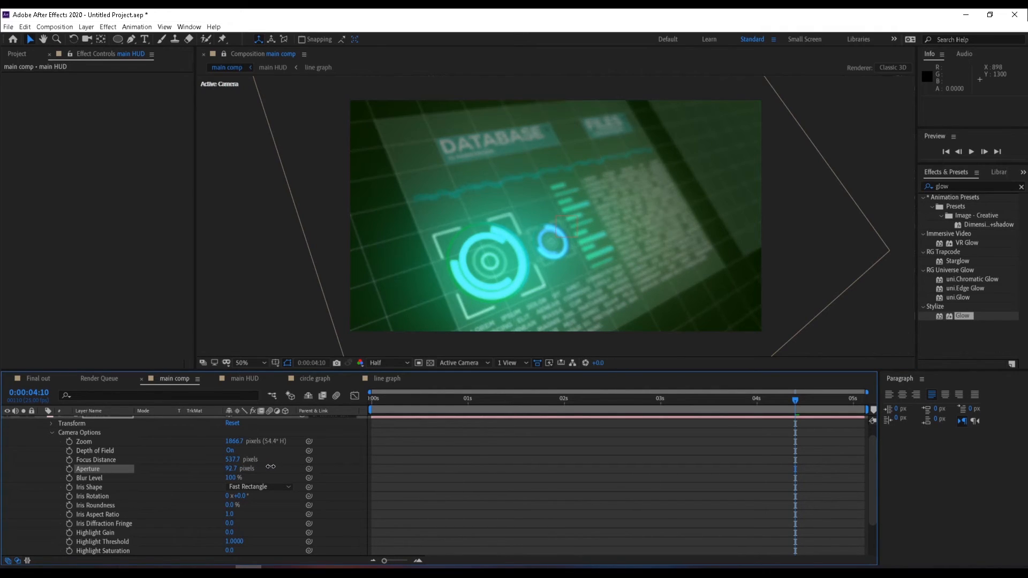
Step: Tune Camera 1's depth of field to Focus Distance 923.7 pixels, Aperture 316.7 pixels and Blur Level 107%
left_click_drag(232, 458, 448, 449)
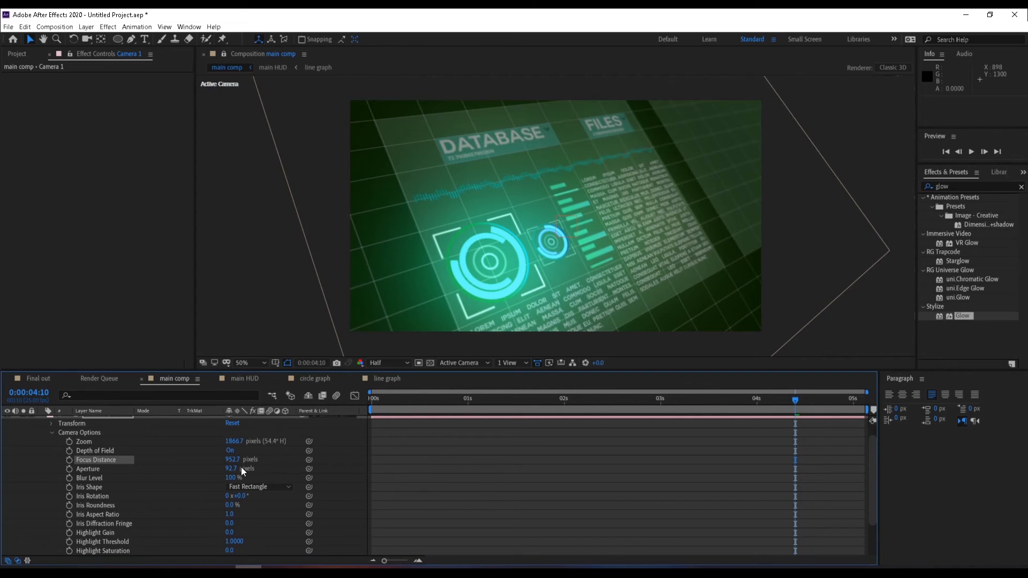
left_click_drag(233, 460, 83, 466)
left_click_drag(204, 459, 377, 446)
left_click_drag(287, 461, 362, 467)
mouse_move(237, 460)
left_mouse_down()
mouse_move(274, 457)
mouse_move(250, 472)
left_mouse_up()
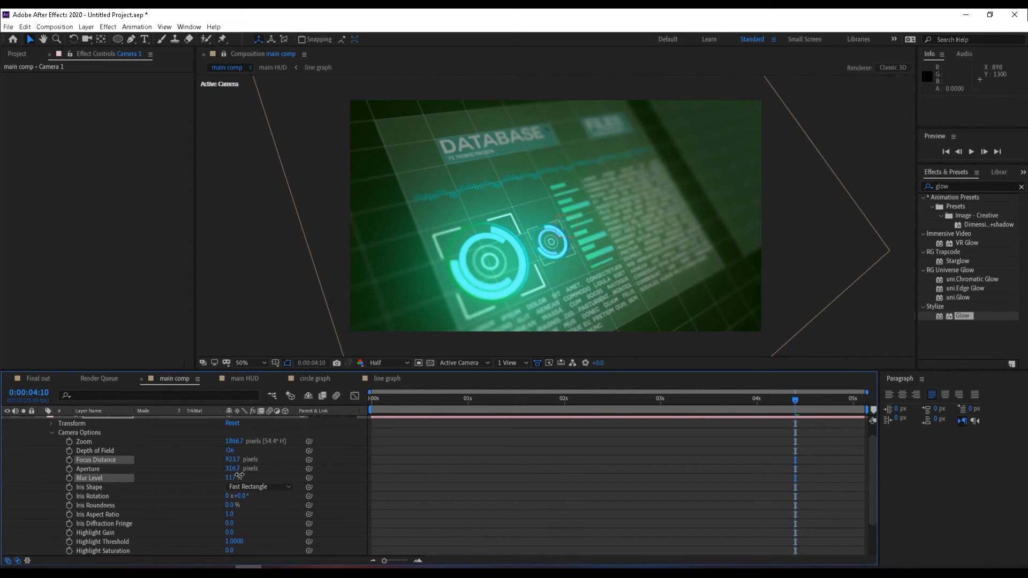
left_click_drag(234, 476, 235, 476)
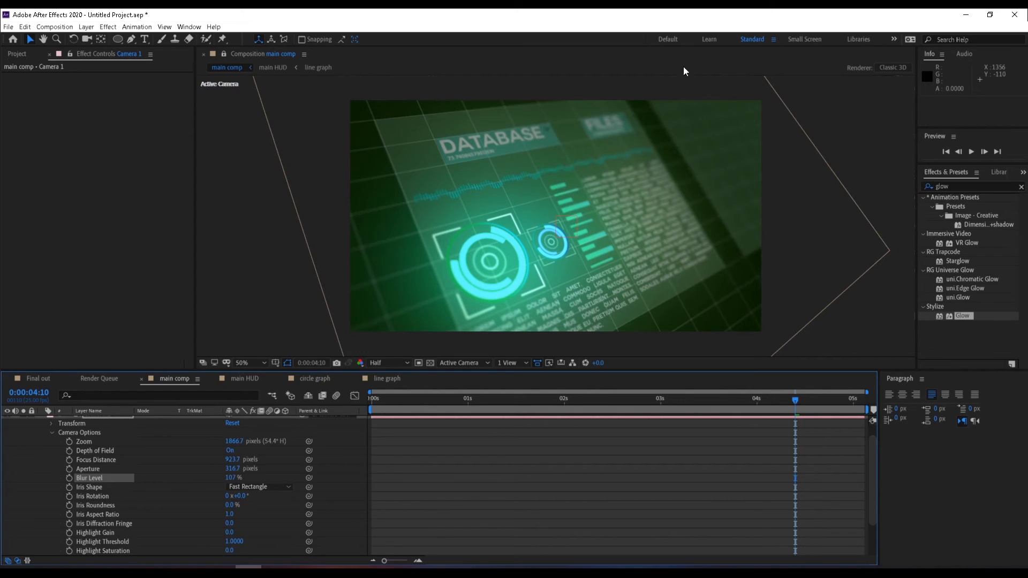
Step: Collapse the layer properties, unlock camera ctrl, and keyframe its X, Y and Z Rotation at 0:00:01:19
scroll(47, 426, "up", 3)
left_click(42, 429)
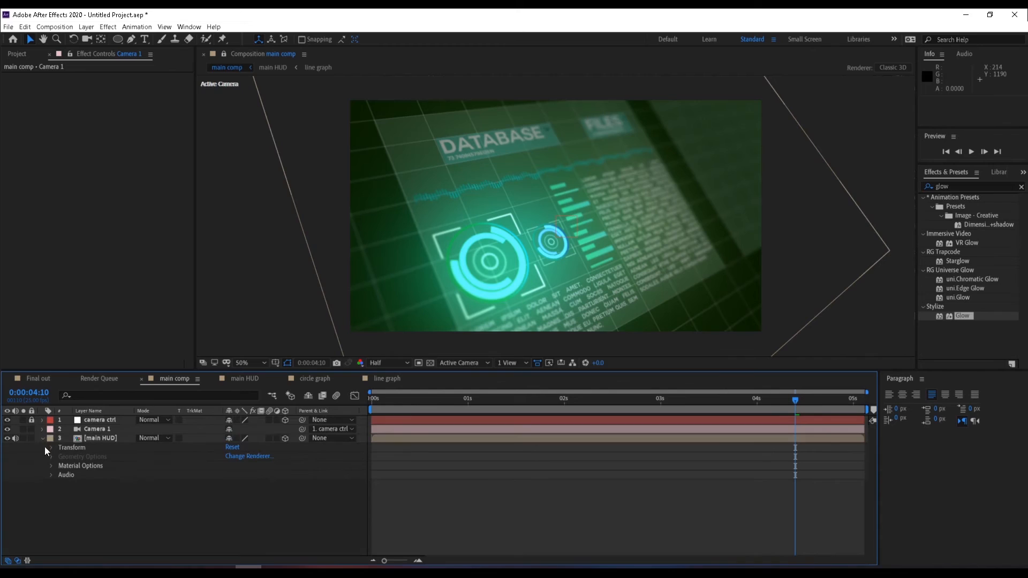
left_click(43, 438)
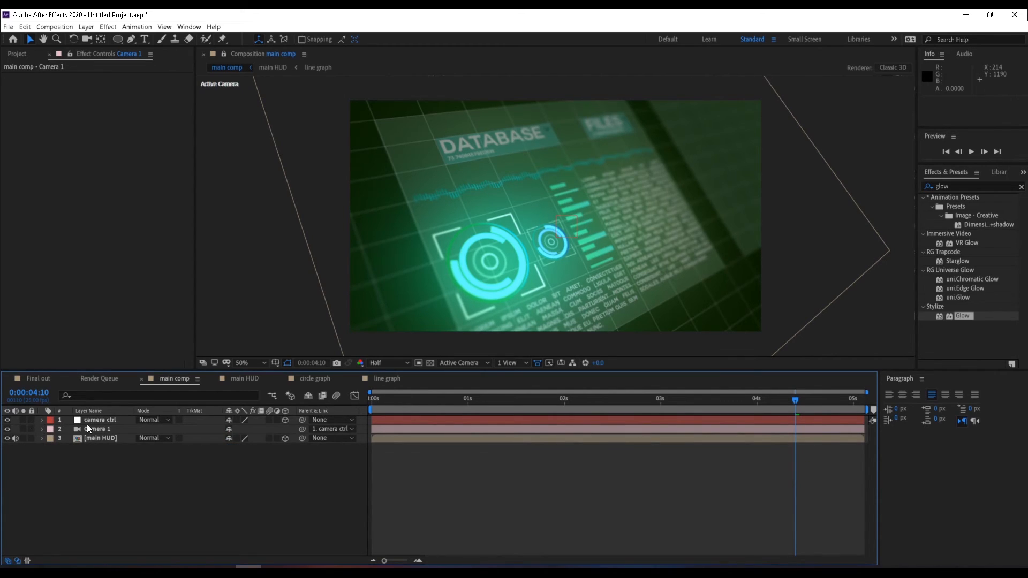
left_click(409, 423)
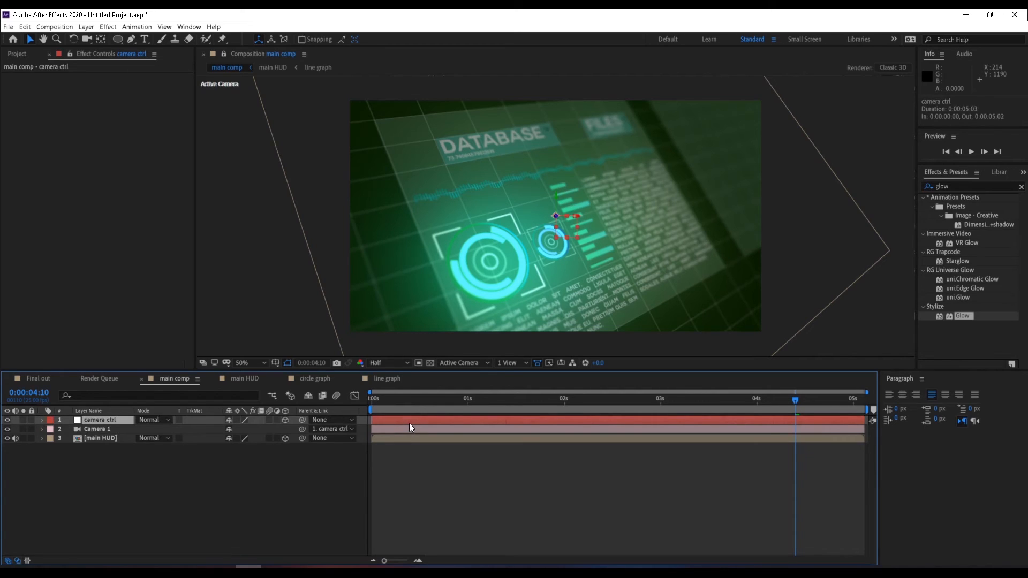
key("r")
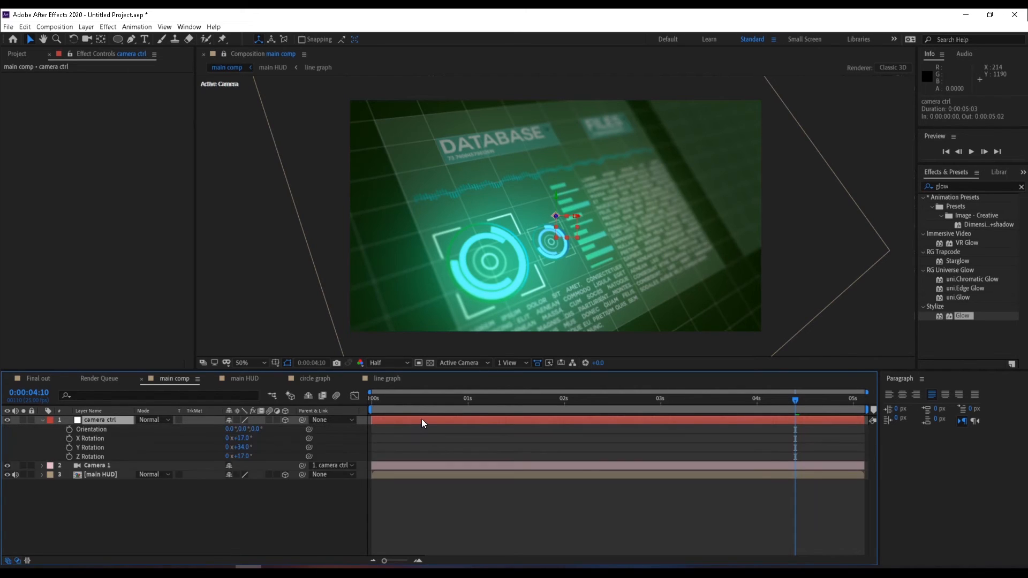
left_click_drag(429, 405, 541, 410)
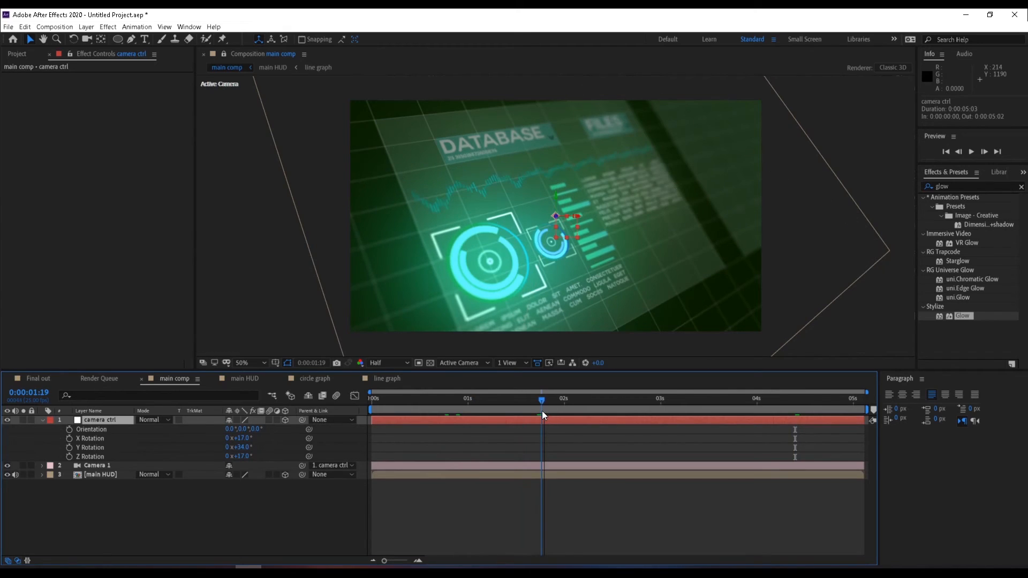
left_click(68, 437)
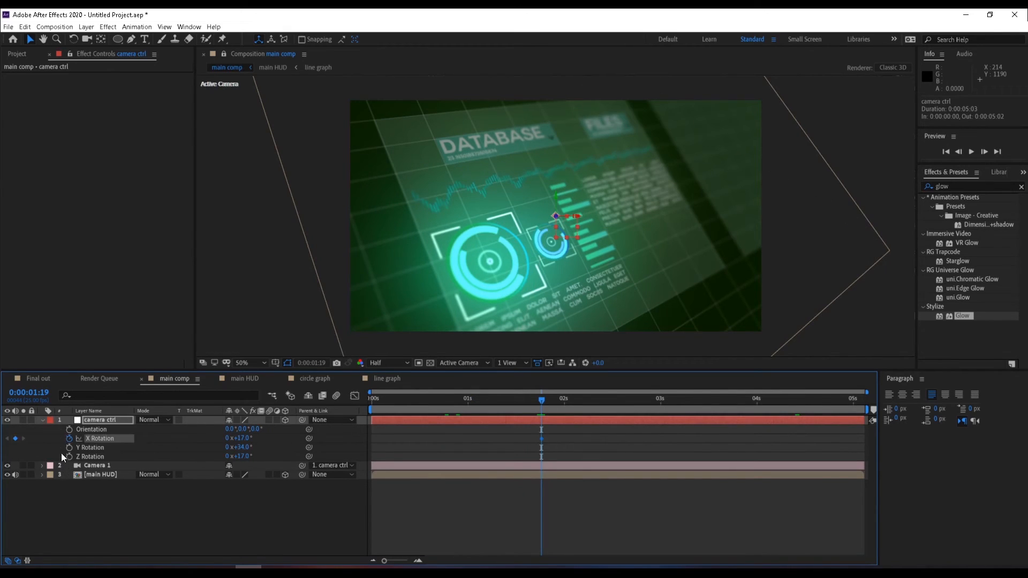
left_click(67, 447)
left_click(67, 456)
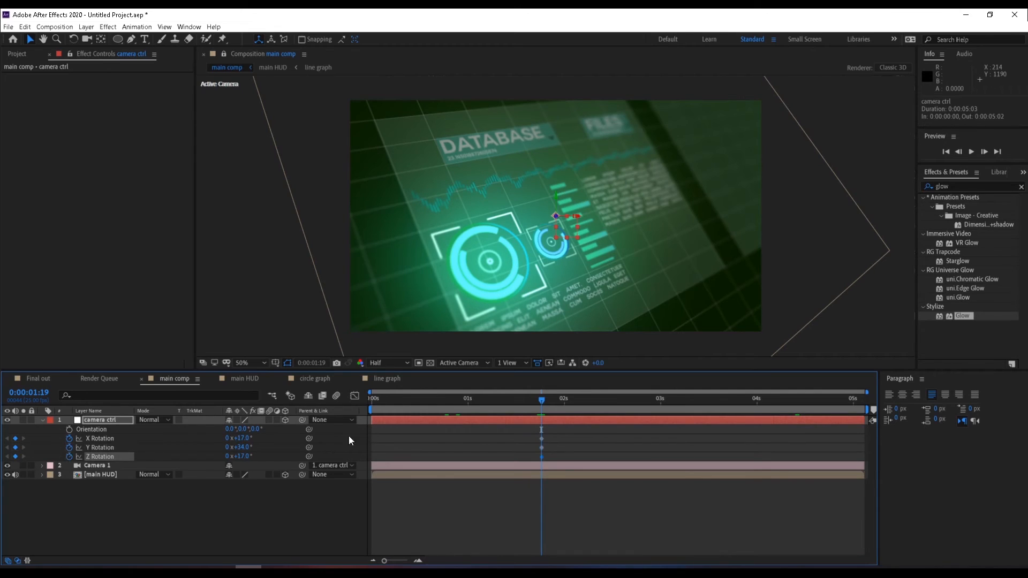
Step: Set camera ctrl's X, Y and Z Rotation to 0° at 0:00:00:00
left_click_drag(509, 397, 360, 410)
left_click(242, 438)
type("0")
left_click(245, 448)
type("0")
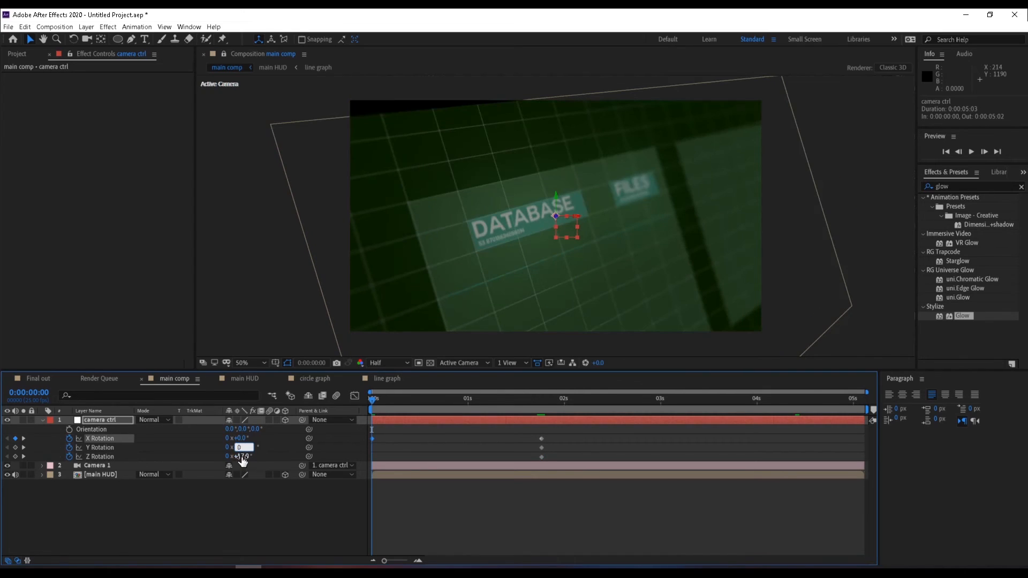
left_click(243, 457)
type("0")
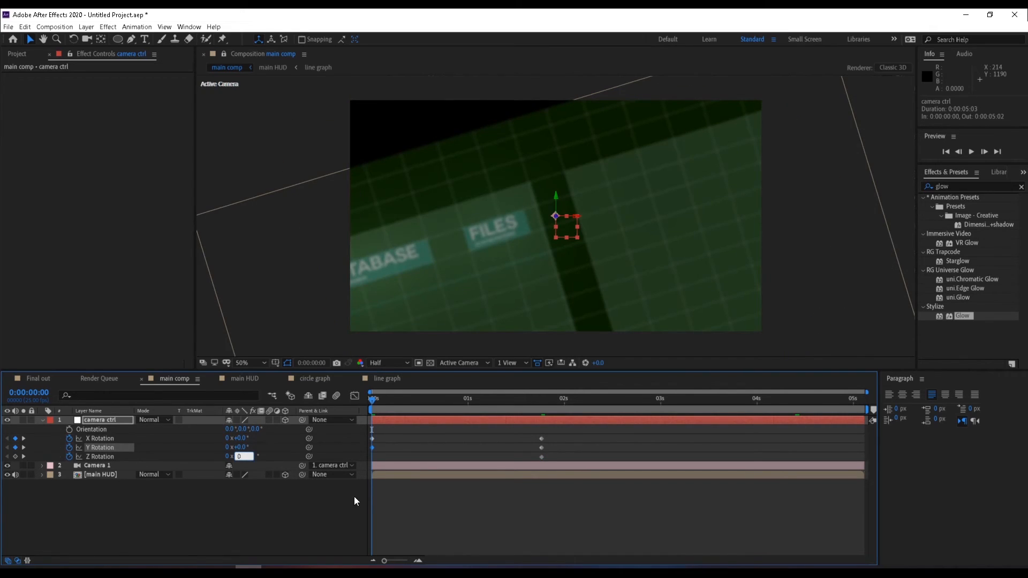
left_click(336, 512)
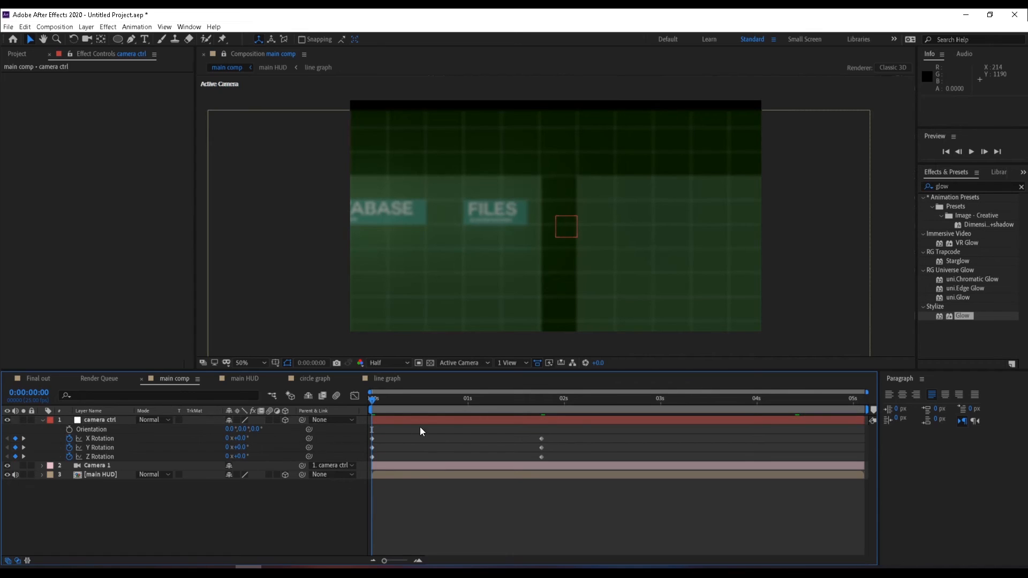
Step: Preview the camera rotation from the beginning of main comp, then select camera ctrl and return to 0:00:01:19
mouse_move(384, 401)
left_mouse_down()
mouse_move(480, 401)
mouse_move(370, 413)
left_mouse_up()
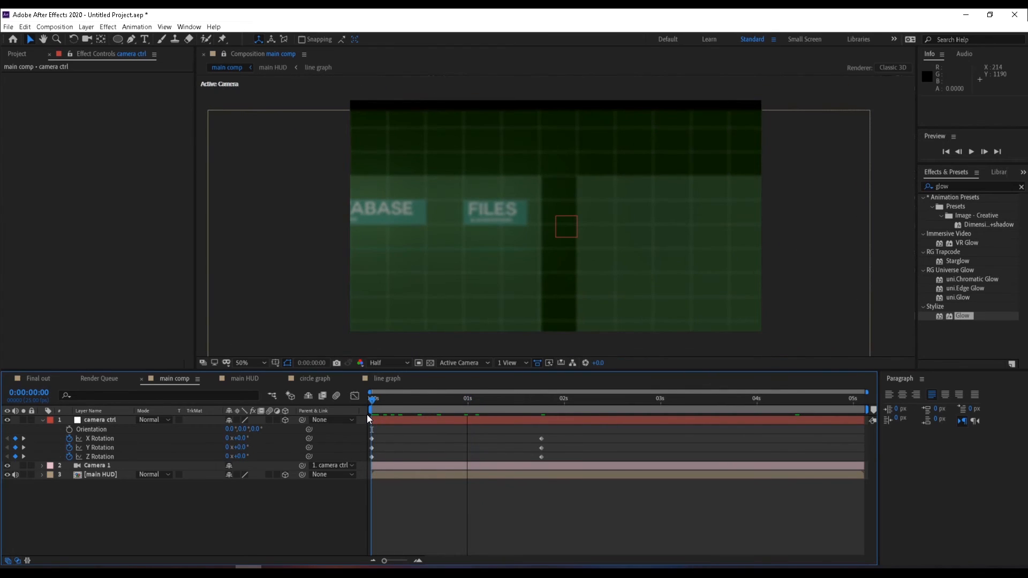
left_click(413, 420)
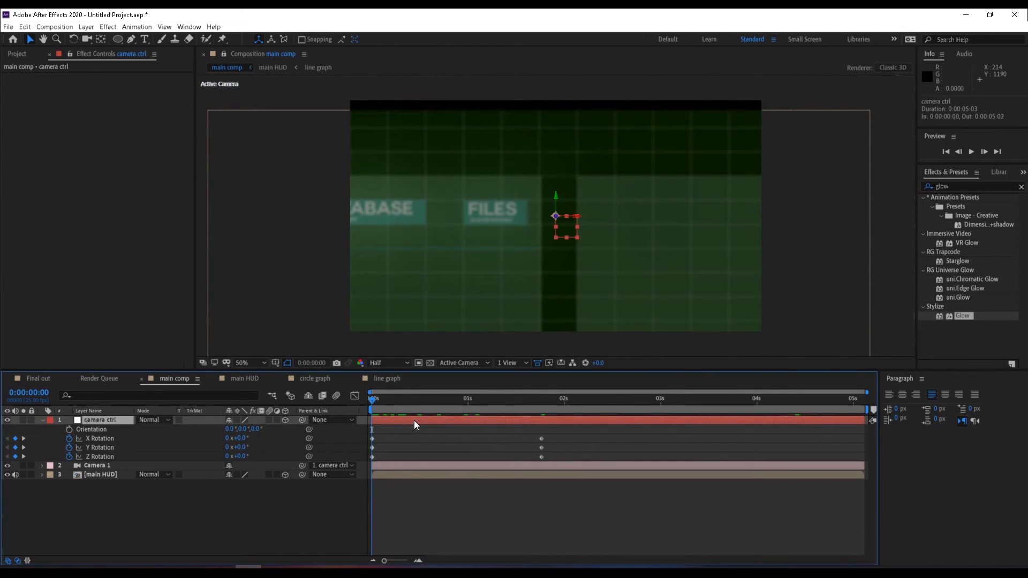
left_click_drag(535, 403, 540, 403)
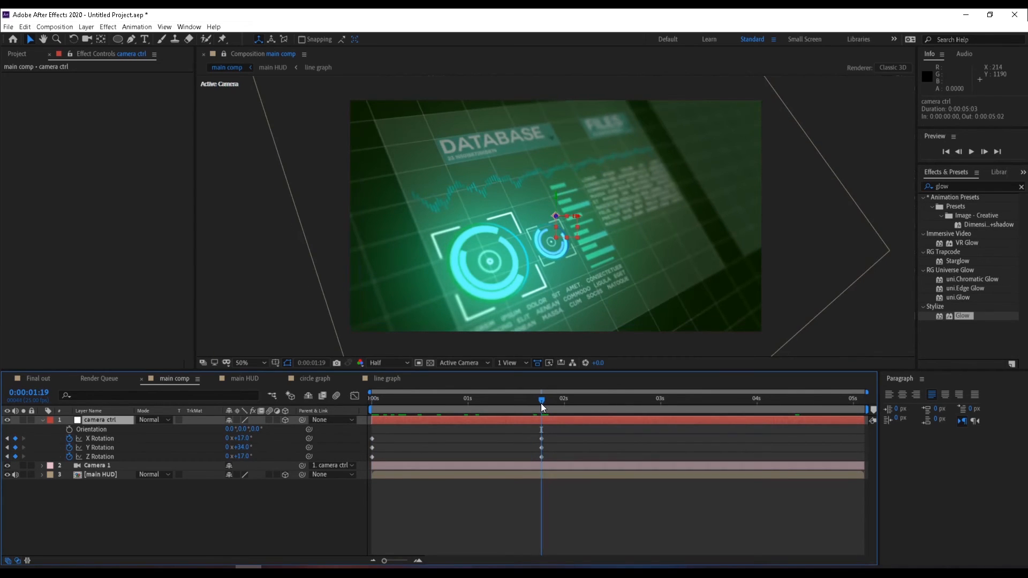
Step: Keyframe camera ctrl's Position at 0:00:01:19 and reveal it together with the layer's keyframed rotation properties
key("p")
left_click(69, 429)
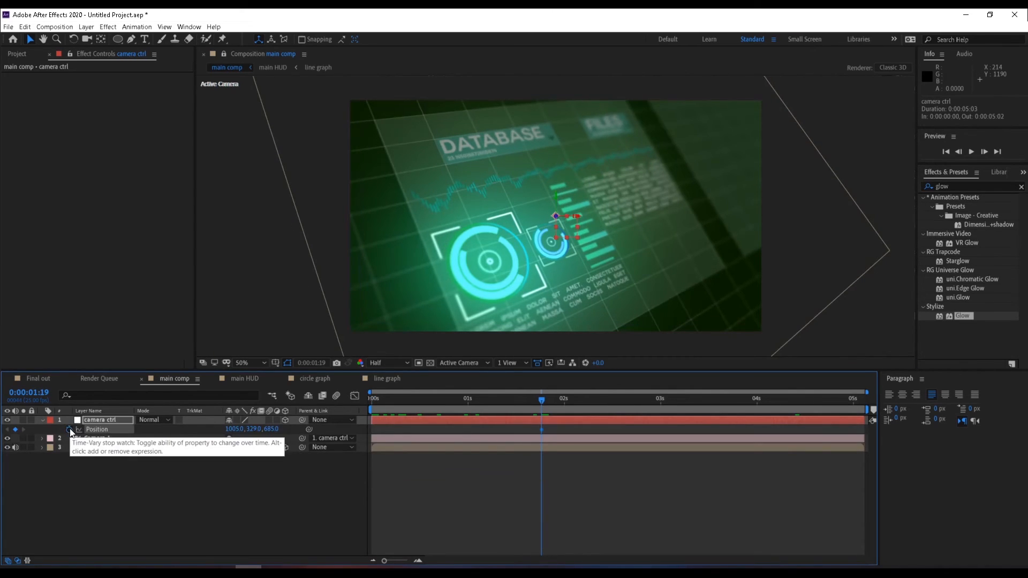
key("u")
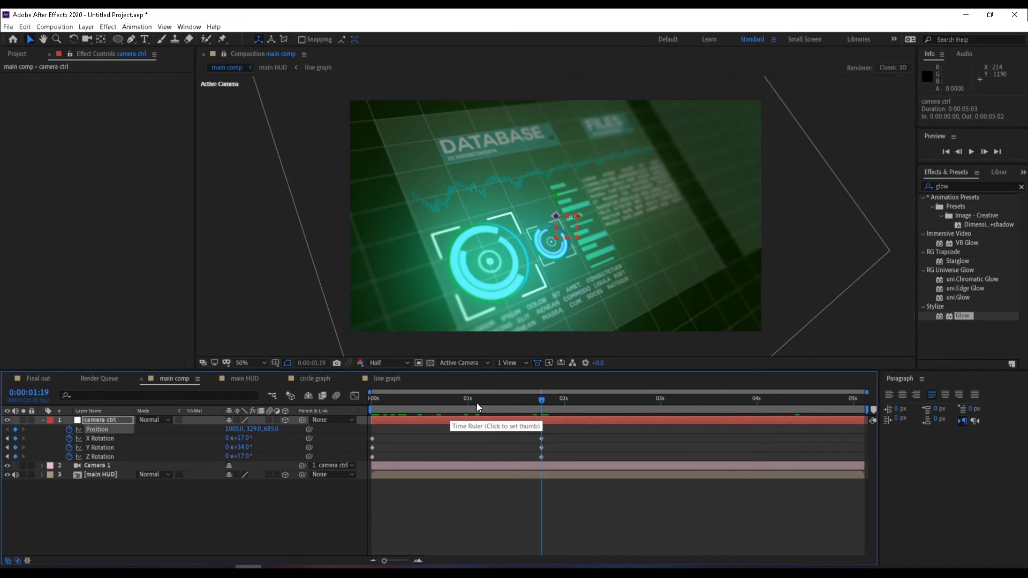
Step: Set camera ctrl's Position to 966, 560, 50 at 0:00:00:00
left_click_drag(467, 401, 355, 409)
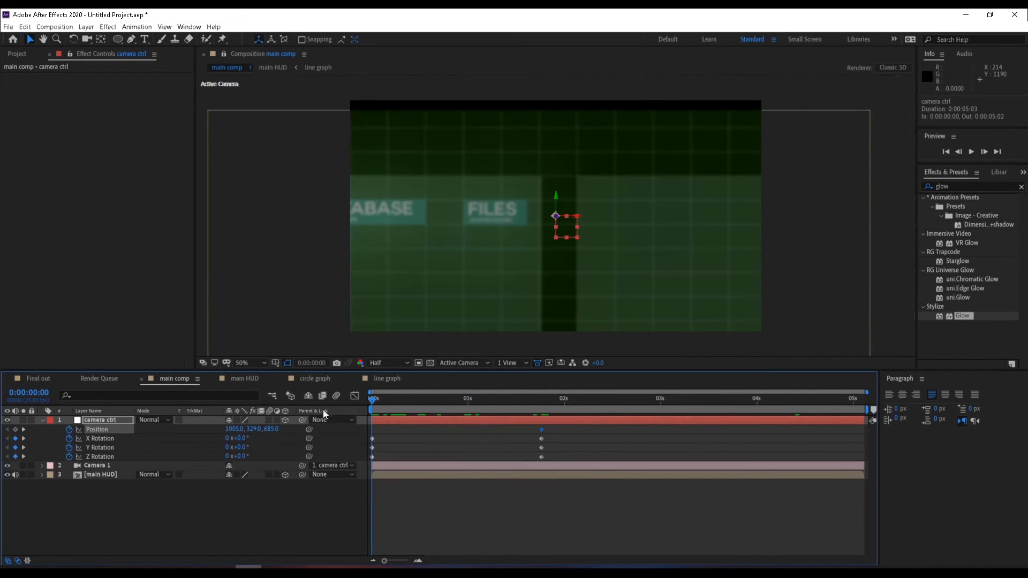
left_click(271, 429)
type("0")
key("Return")
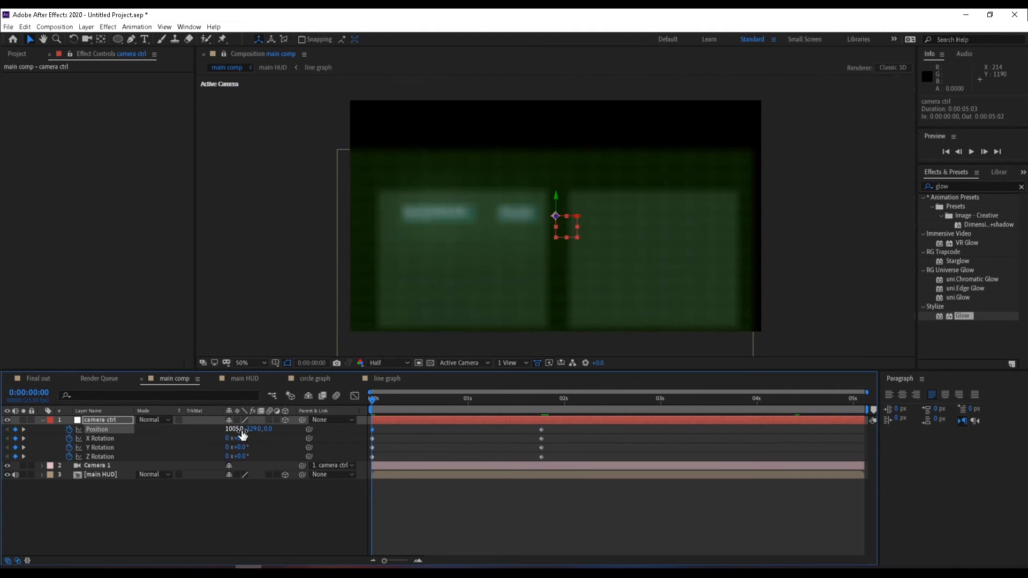
left_click_drag(251, 430, 423, 389)
left_click(267, 429)
key("Return")
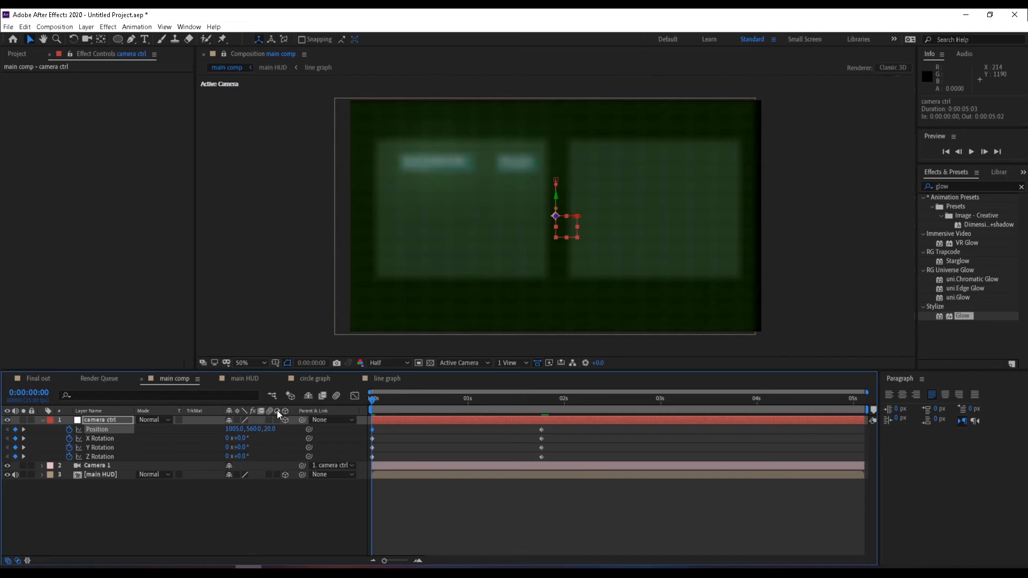
left_click_drag(232, 434, 213, 432)
left_click(266, 430)
type("50")
key("Return")
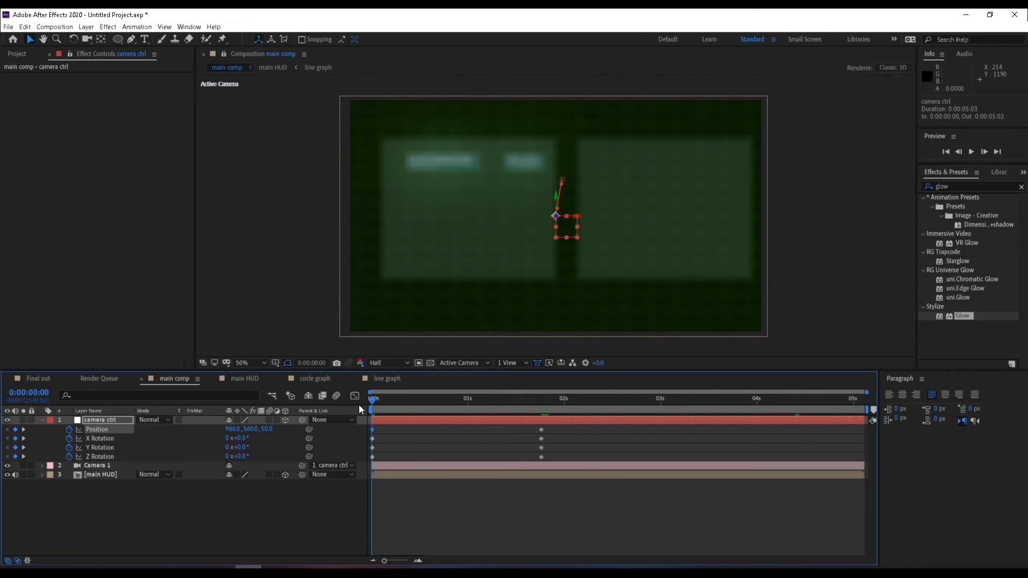
Step: Increase camera ctrl's Z Position at 0:00:00:00 and check the camera move up to 0:00:01:01
left_click(385, 400)
left_click_drag(387, 400, 345, 432)
left_click_drag(266, 428, 474, 417)
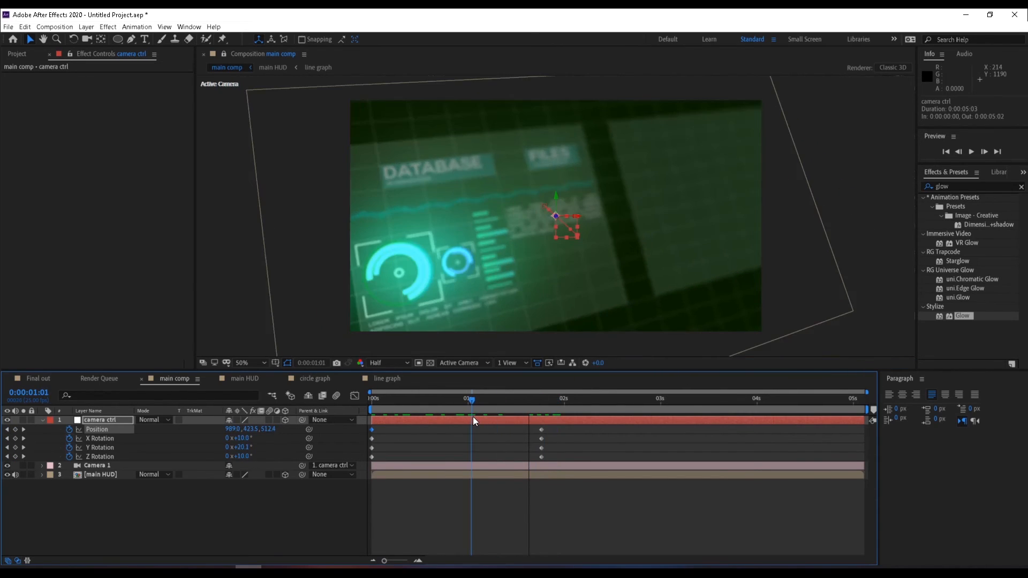
Step: Apply Easy Ease to all Position and X, Y, Z Rotation keyframes of camera ctrl and show their speed graphs
left_click_drag(569, 429, 344, 486)
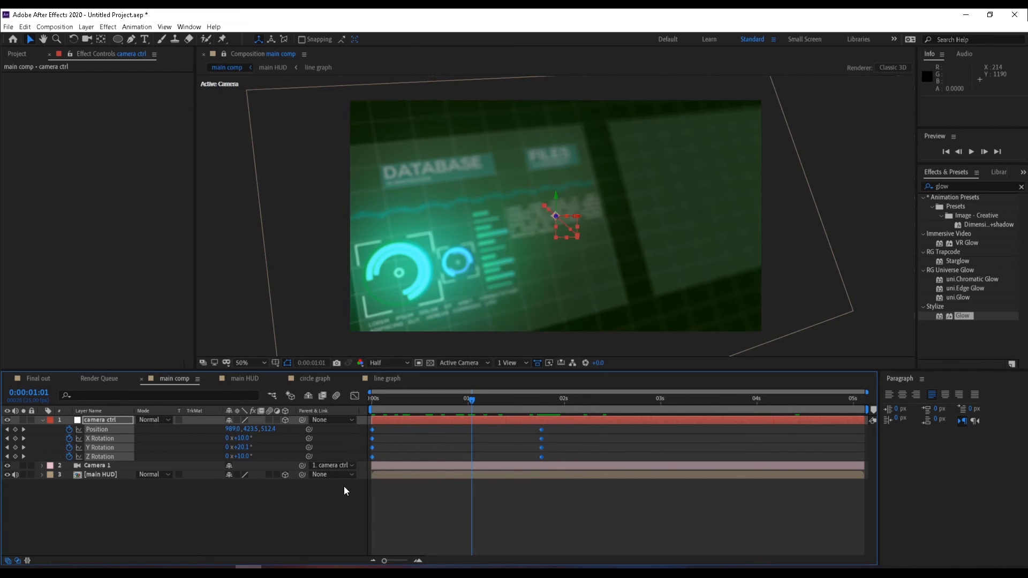
key("F9")
left_click(355, 395)
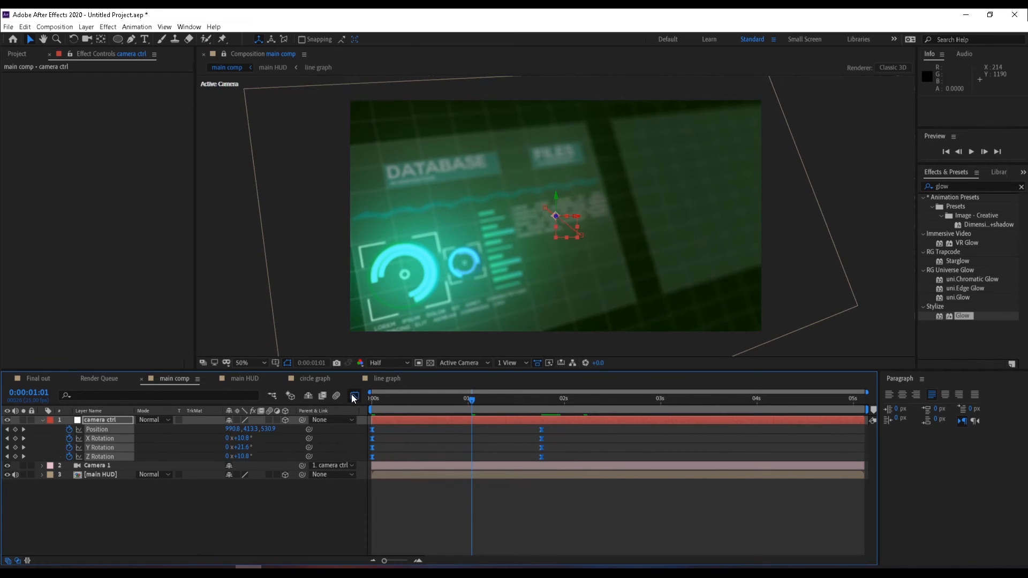
Step: Lengthen the start and end influence handles of camera ctrl's speed curves into a sharper peak, and close the Graph Editor
left_click_drag(558, 466, 583, 505)
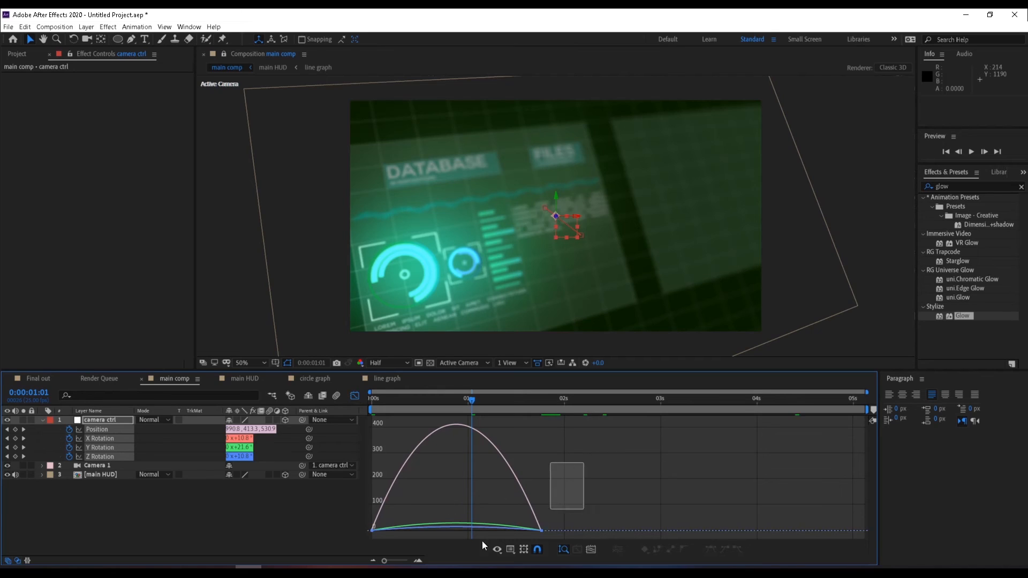
left_click(397, 532)
left_click_drag(400, 531, 452, 530)
left_click_drag(513, 529, 490, 529)
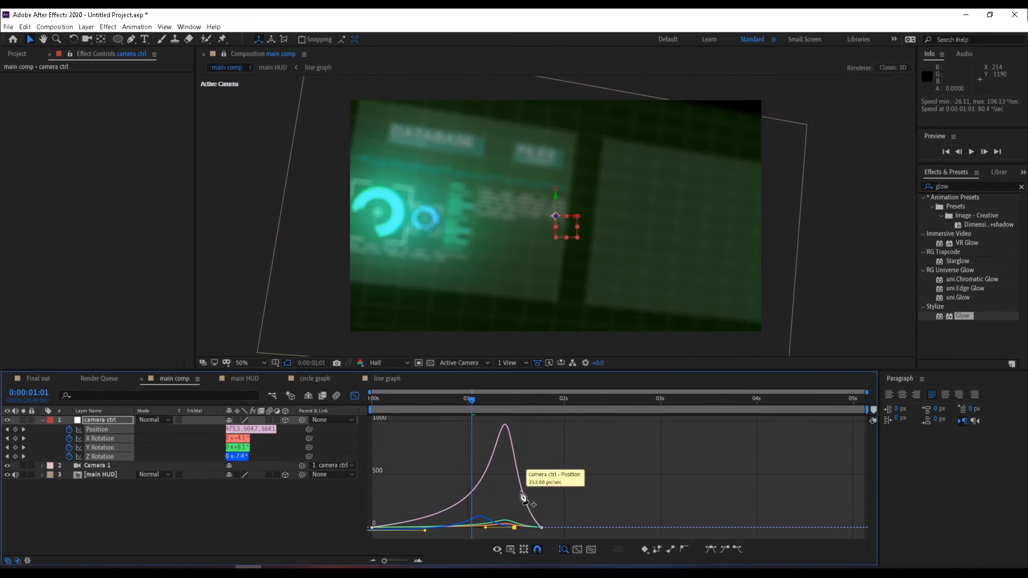
key("ctrl+z")
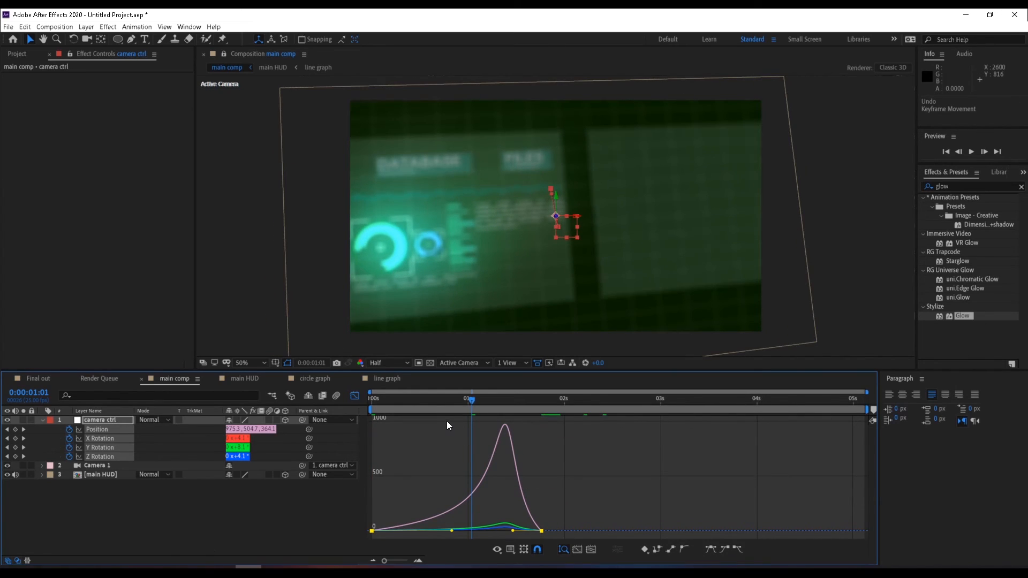
left_click_drag(494, 417, 604, 540)
left_click_drag(514, 531, 481, 531)
left_click(315, 521)
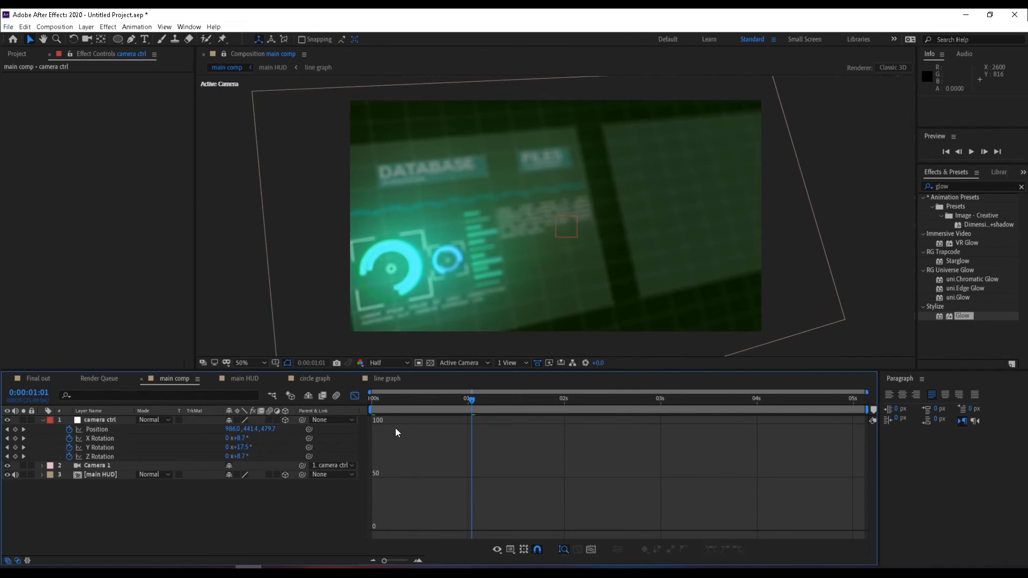
left_click(353, 396)
Step: Preview the eased camera move in main comp and collapse camera ctrl's properties
left_click_drag(403, 395, 613, 424)
key("space")
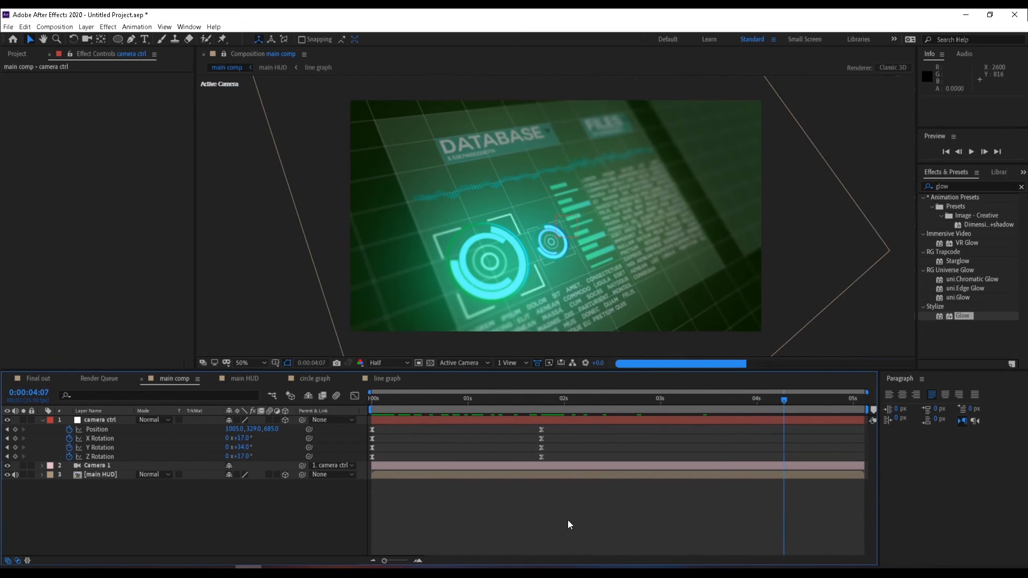
left_click(43, 419)
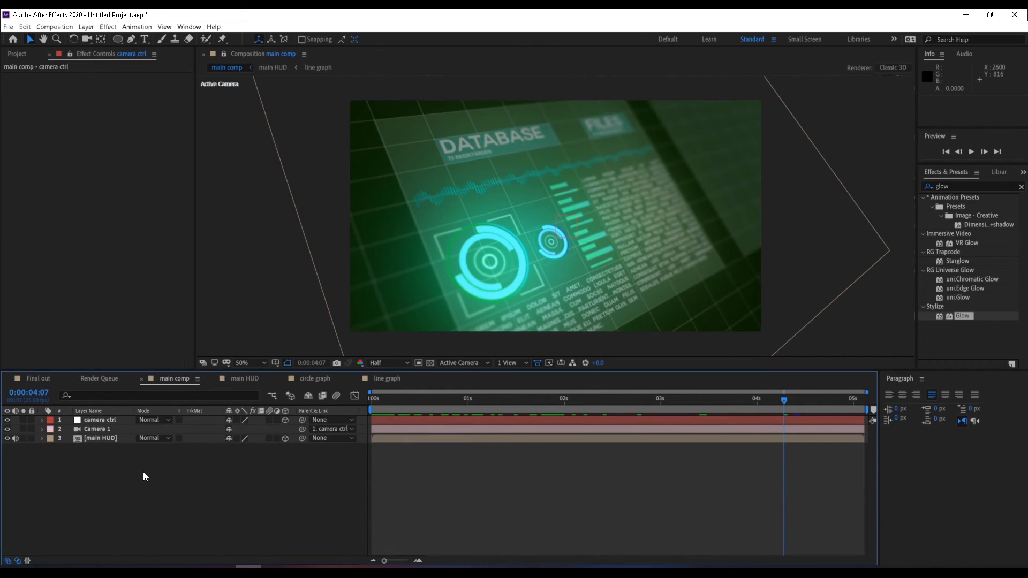
Step: Add main comp to the render queue, send it to Adobe Media Encoder, and return to the main comp timeline
key("ctrl+m")
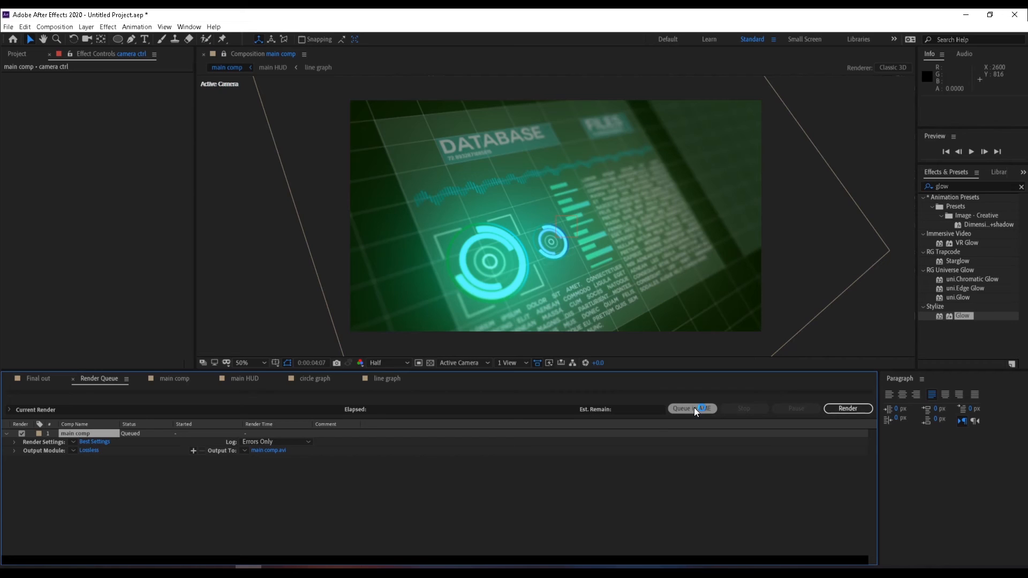
left_click(38, 378)
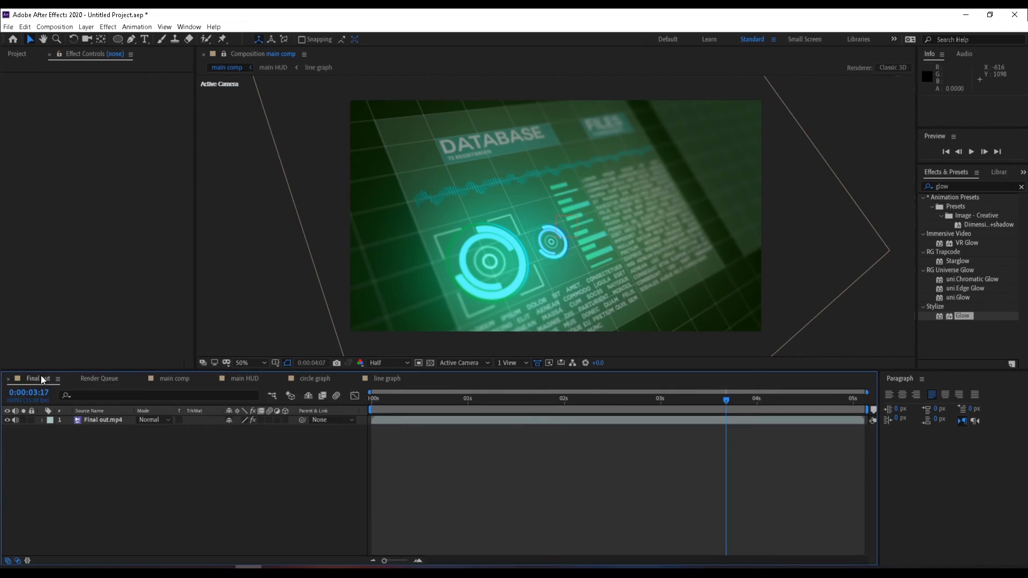
left_click(163, 378)
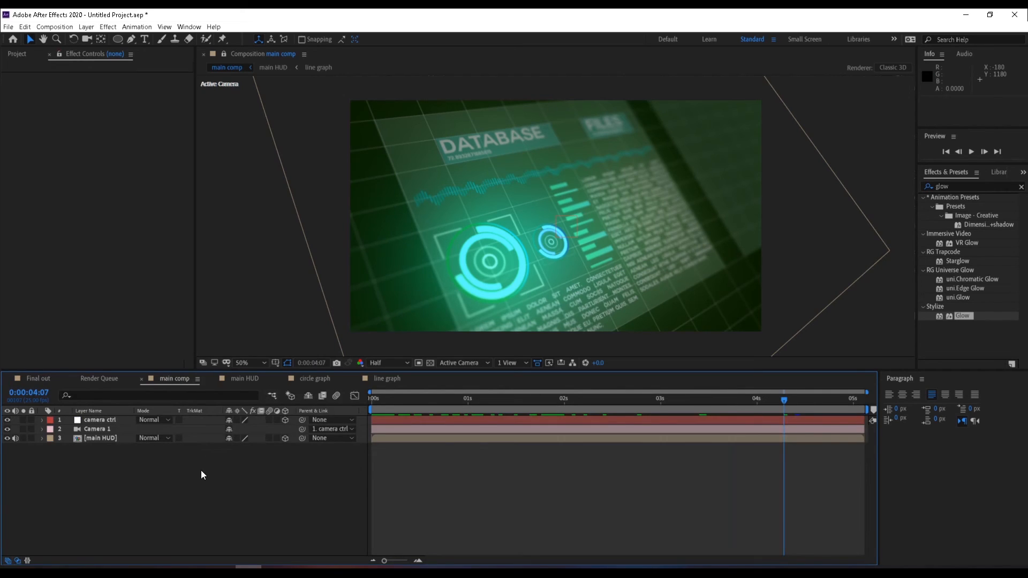
Step: Create an adjustment layer in main comp and place it directly above the main HUD layer
right_click(117, 474)
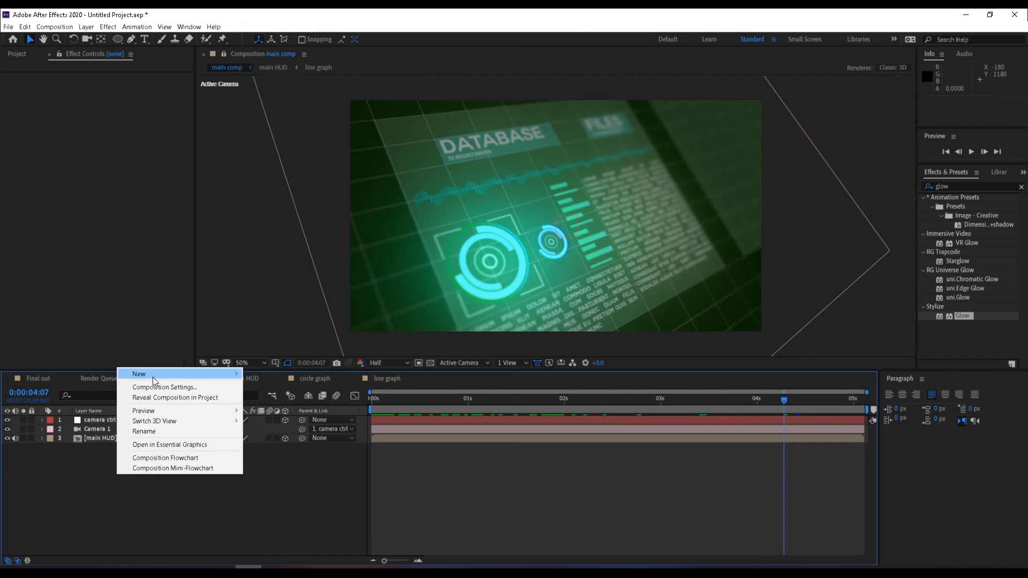
mouse_move(152, 375)
left_click(281, 449)
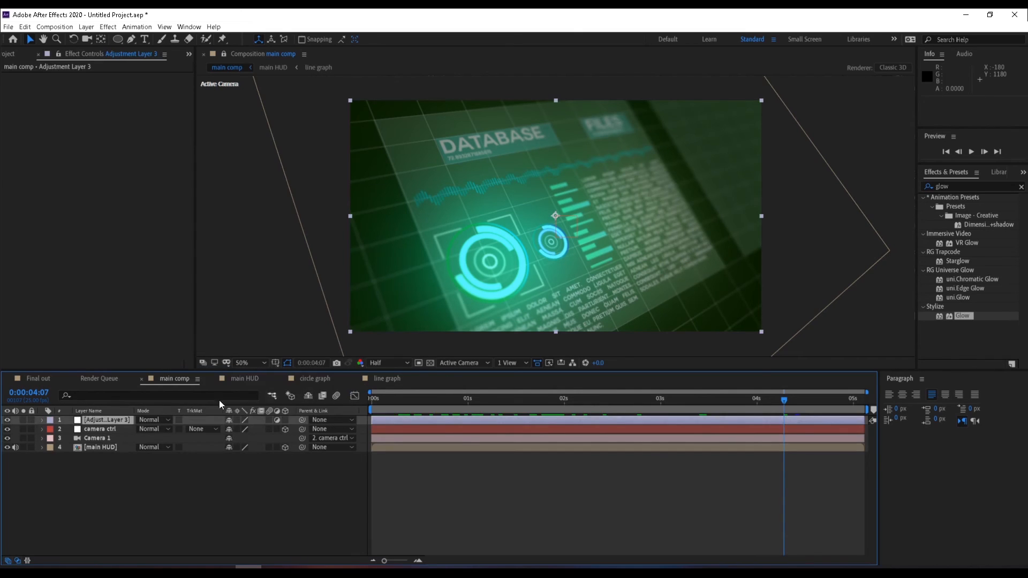
left_click_drag(114, 422, 101, 446)
left_click(101, 445)
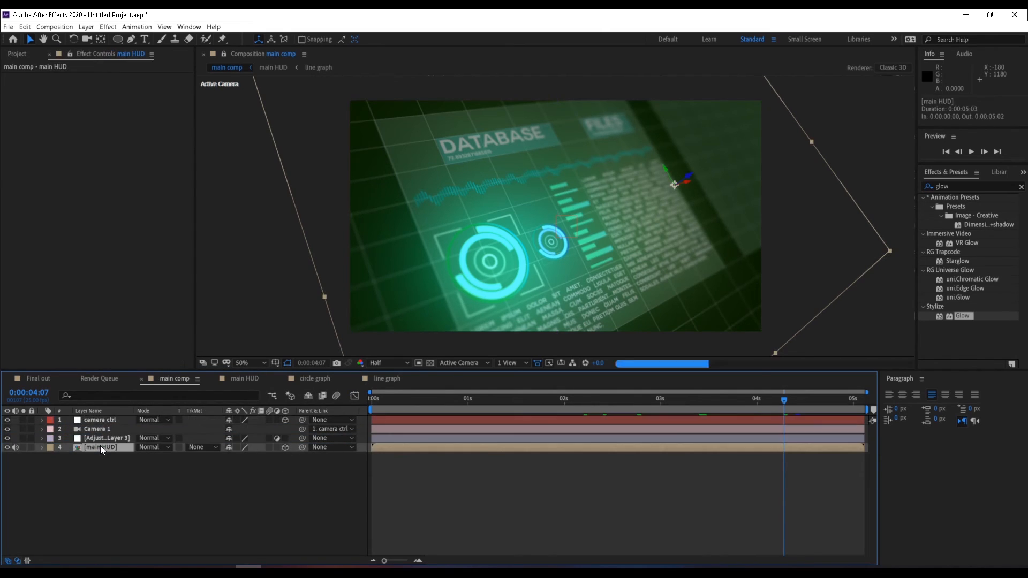
left_click(97, 441)
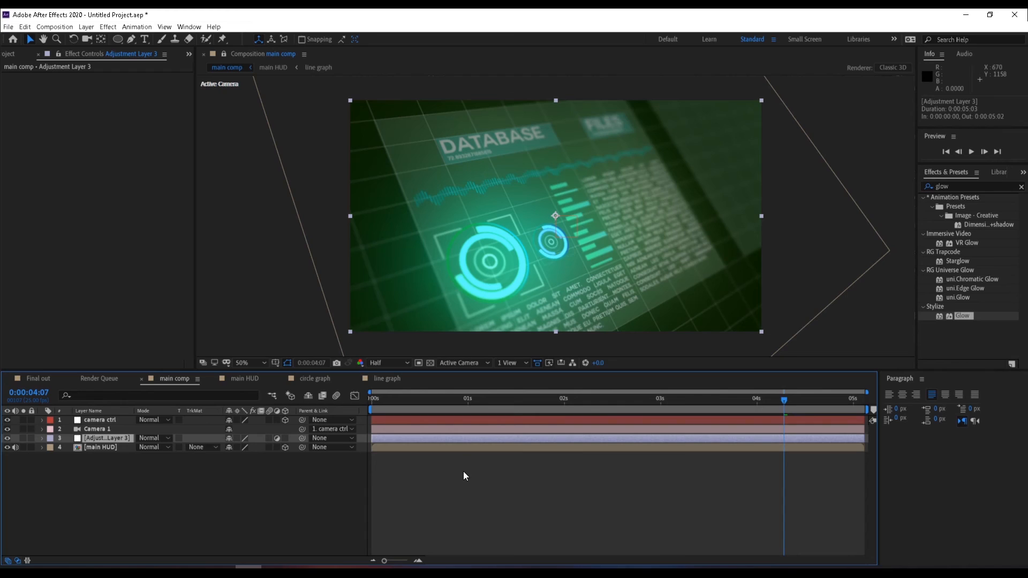
Step: Apply the Hue/Saturation effect to the adjustment layer and minimise Adobe Media Encoder
left_click(958, 187)
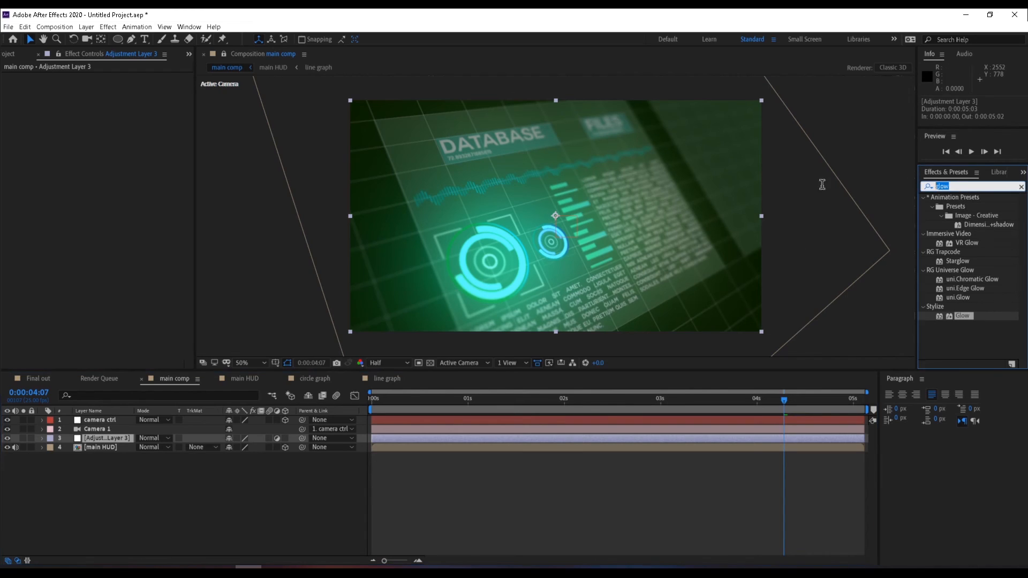
type("hue")
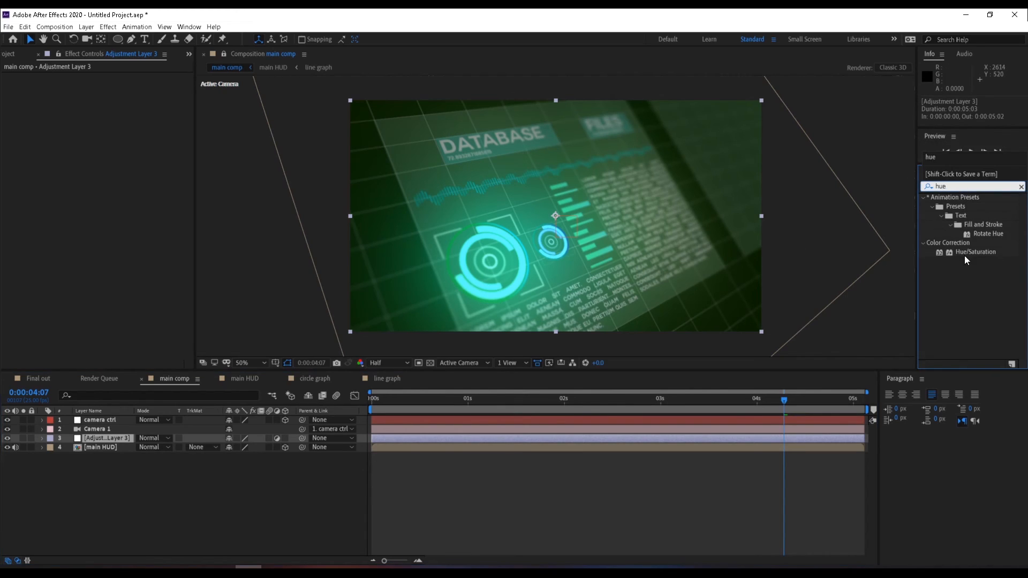
left_click(979, 253)
double_click(979, 253)
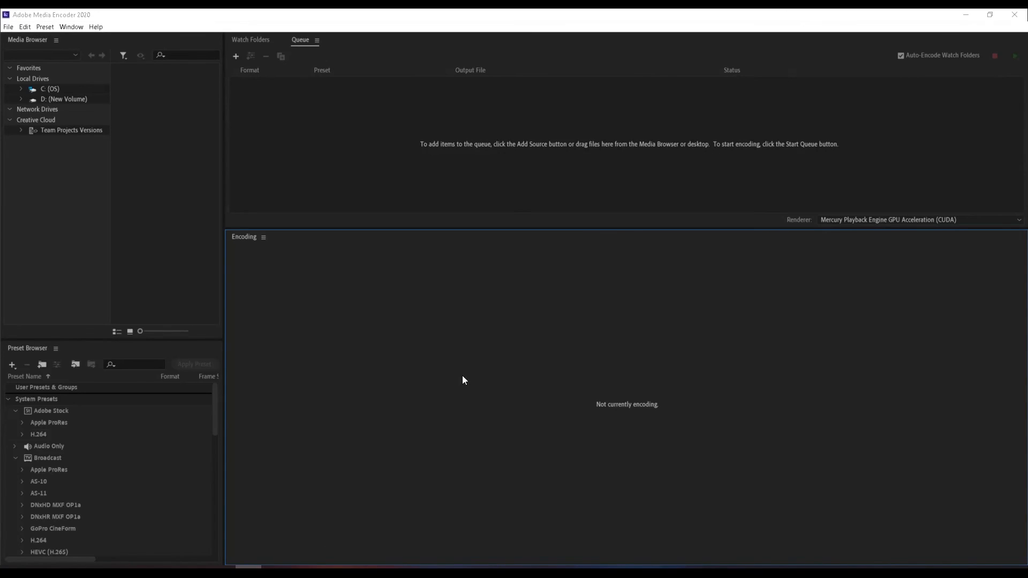
left_click(970, 16)
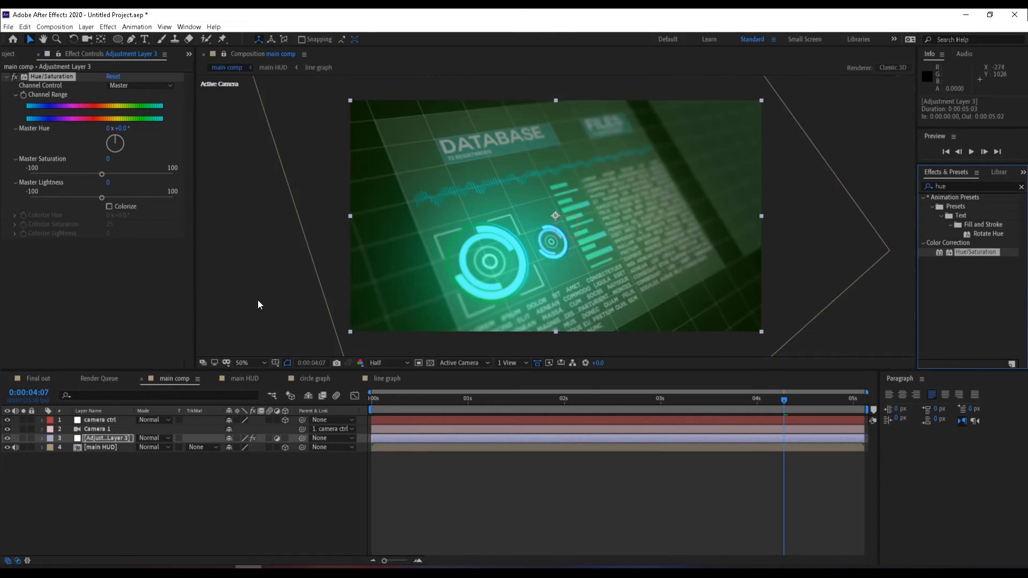
Step: Try Hue/Saturation with Master Hue at -40°, +145° and +64° and with Colorize, and delete the effect from the adjustment layer
left_click_drag(116, 144, 114, 142)
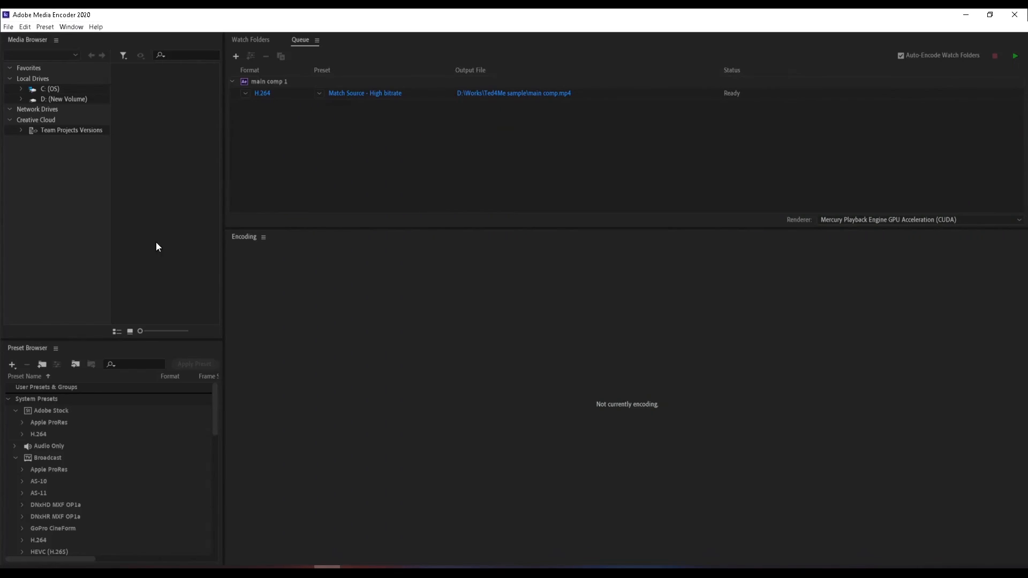
left_click(966, 15)
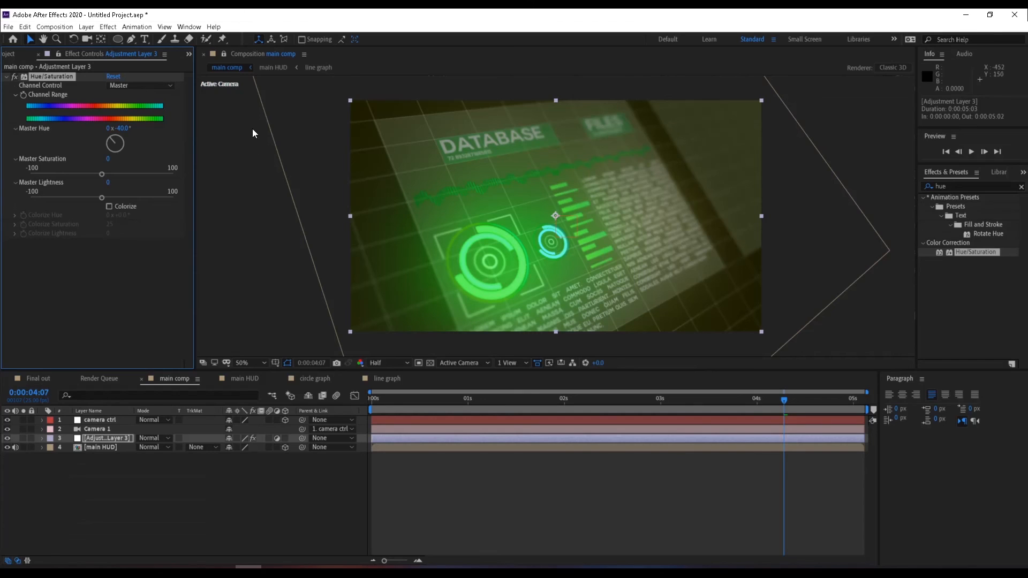
left_click_drag(115, 145, 117, 152)
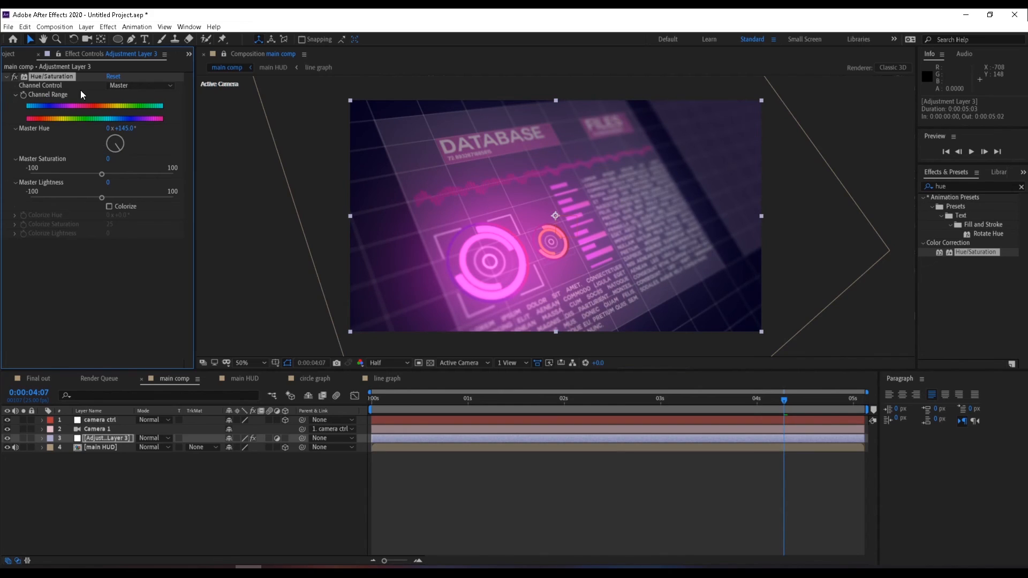
left_click(108, 207)
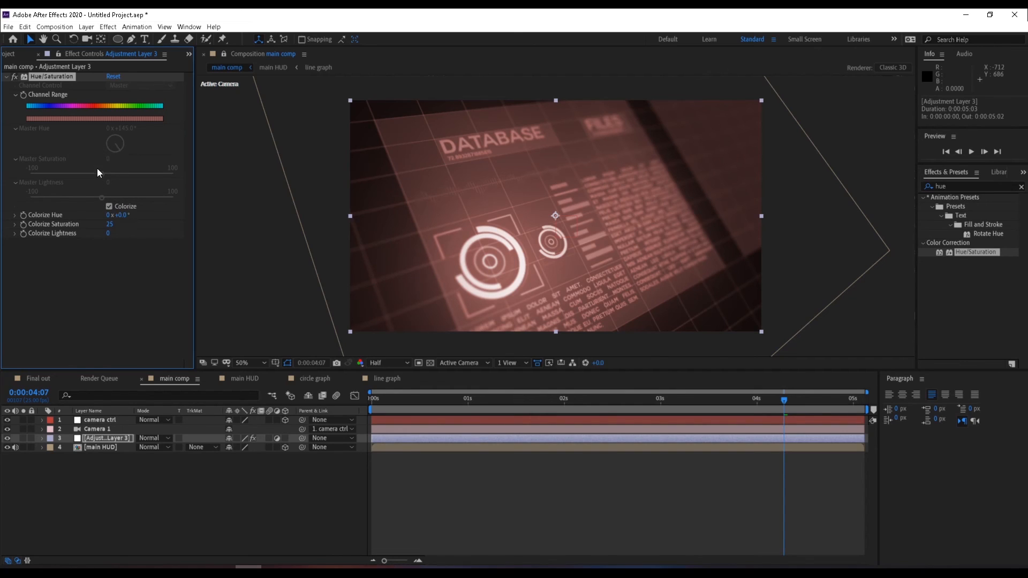
left_click(109, 207)
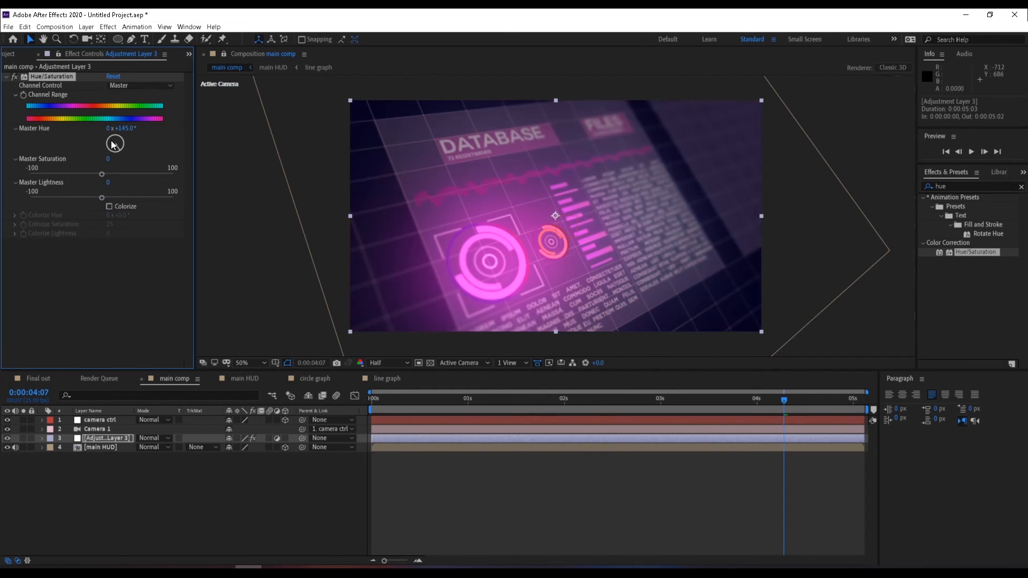
left_click_drag(114, 143, 121, 143)
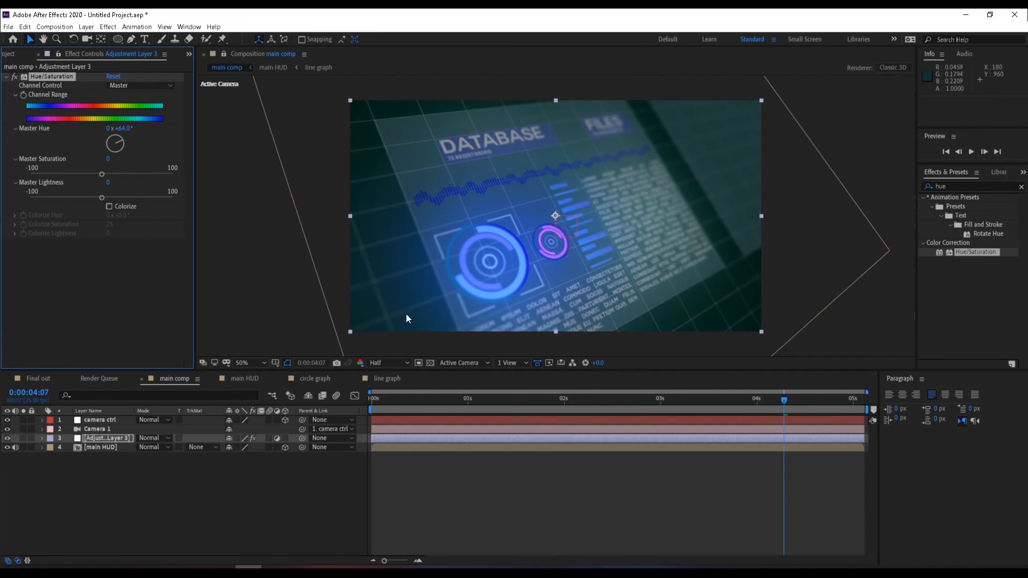
key("Delete")
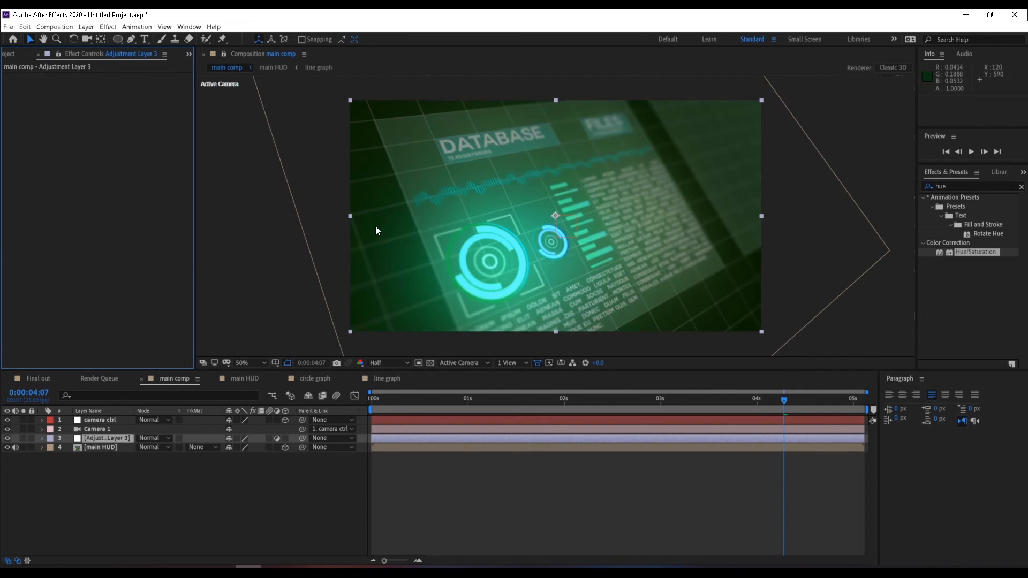
Step: Find the Curves effect and apply it to the adjustment layer above main HUD
left_click(976, 182)
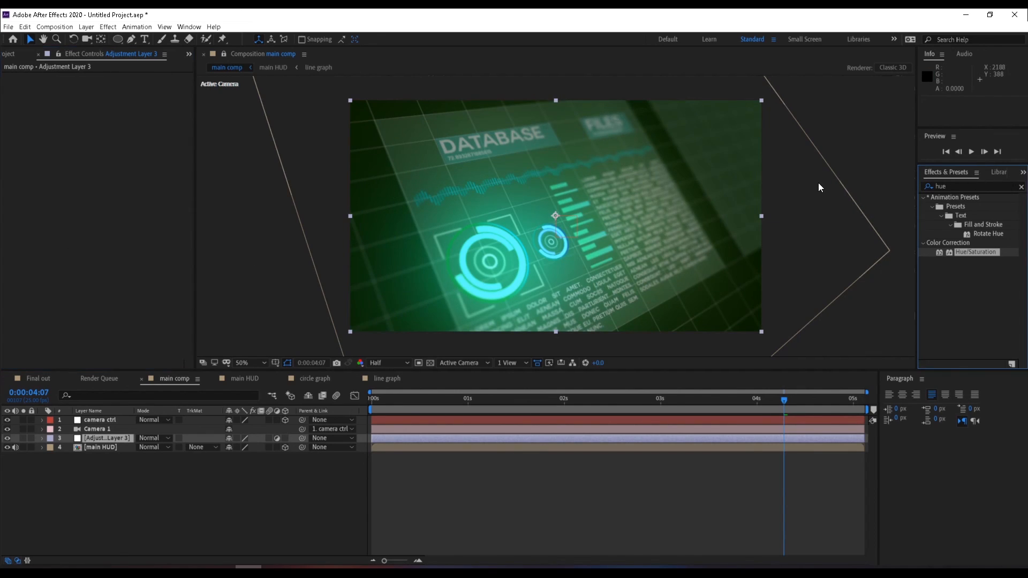
double_click(977, 185)
type("curv")
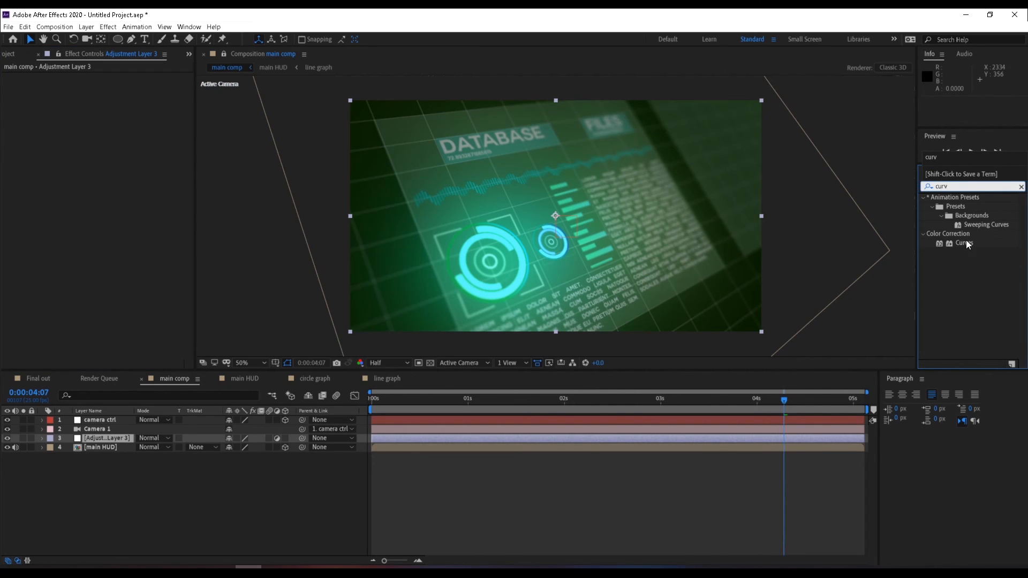
double_click(966, 242)
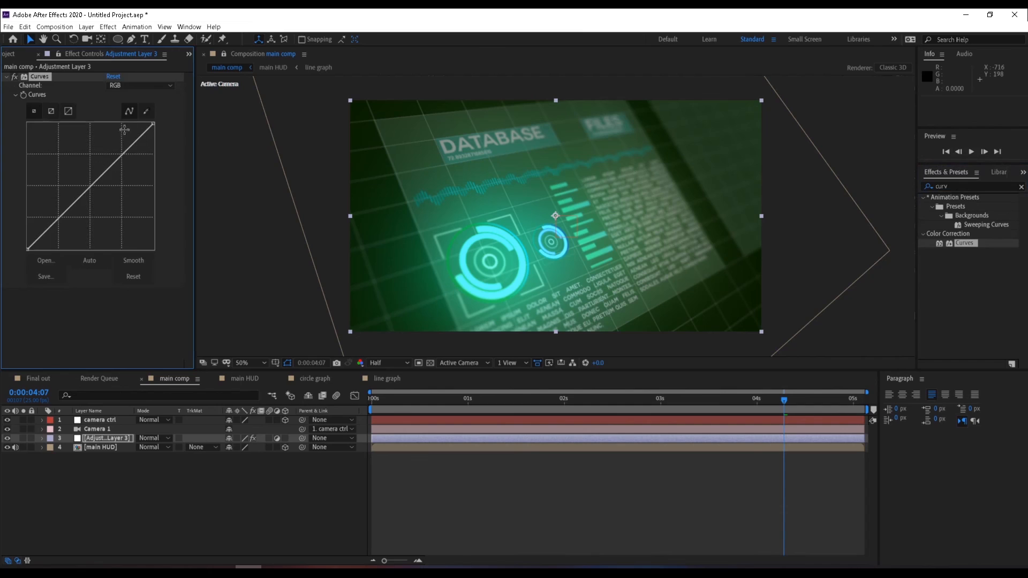
Step: In Curves, pull the Red channel's curve well below the diagonal and raise the Blue channel's curve strongly above it
left_click(154, 86)
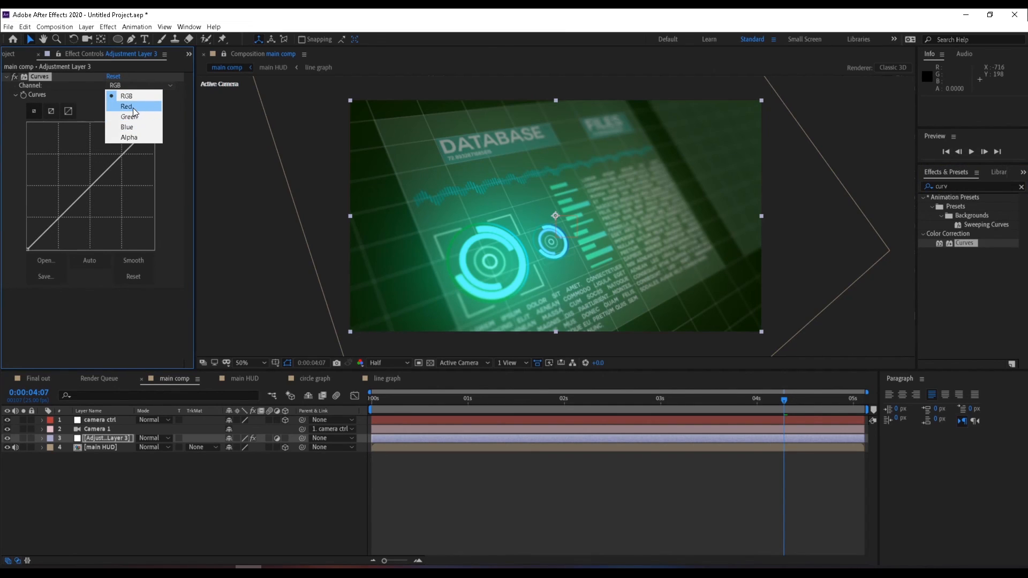
left_click(126, 106)
left_click_drag(102, 174, 110, 212)
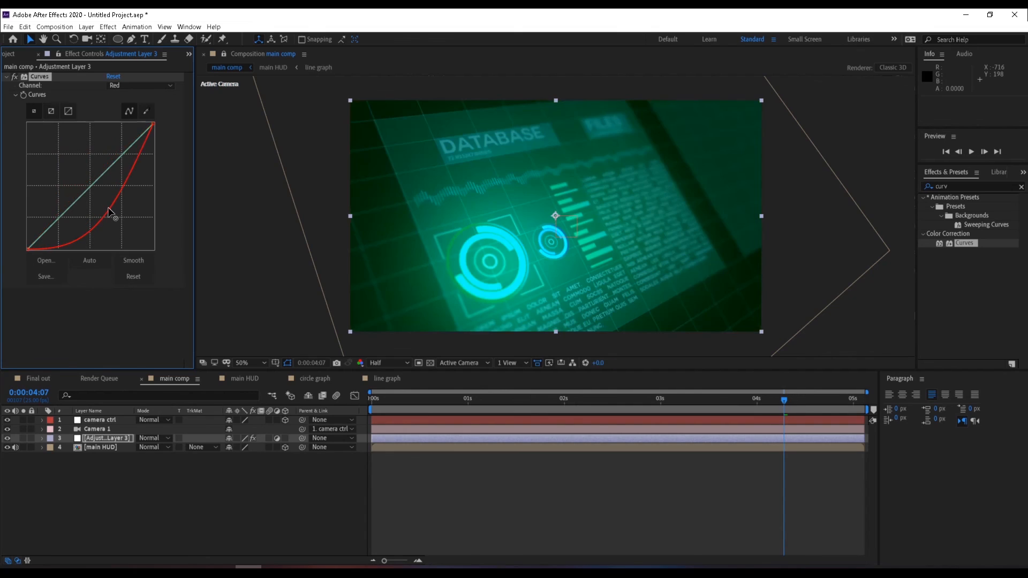
left_click(142, 86)
left_click(133, 127)
left_click_drag(95, 183, 66, 169)
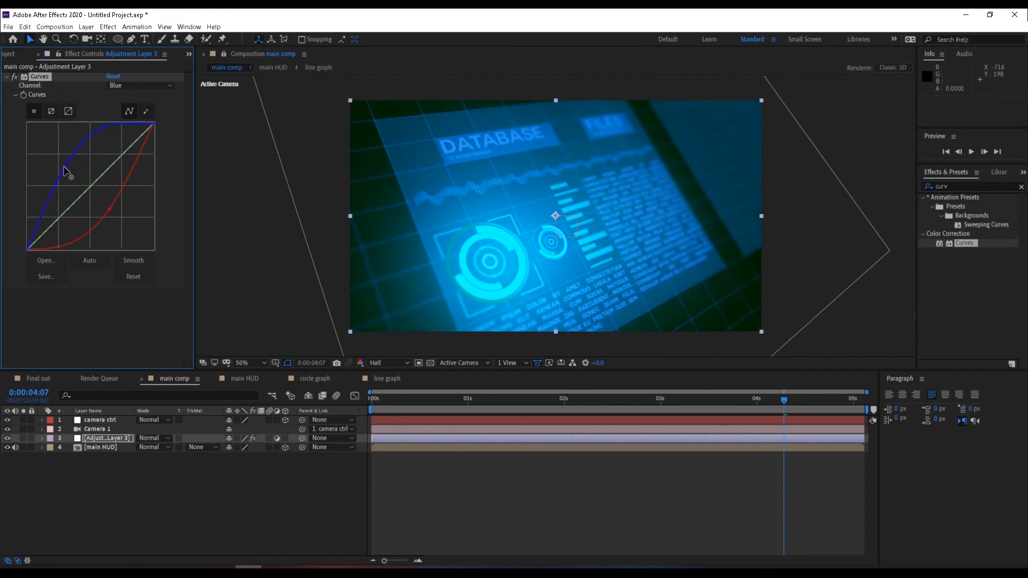
Step: Lower the Green curve slightly below the diagonal, bring the Blue curve down to just above it, and check the grade around 0:00:02:21
left_click(155, 84)
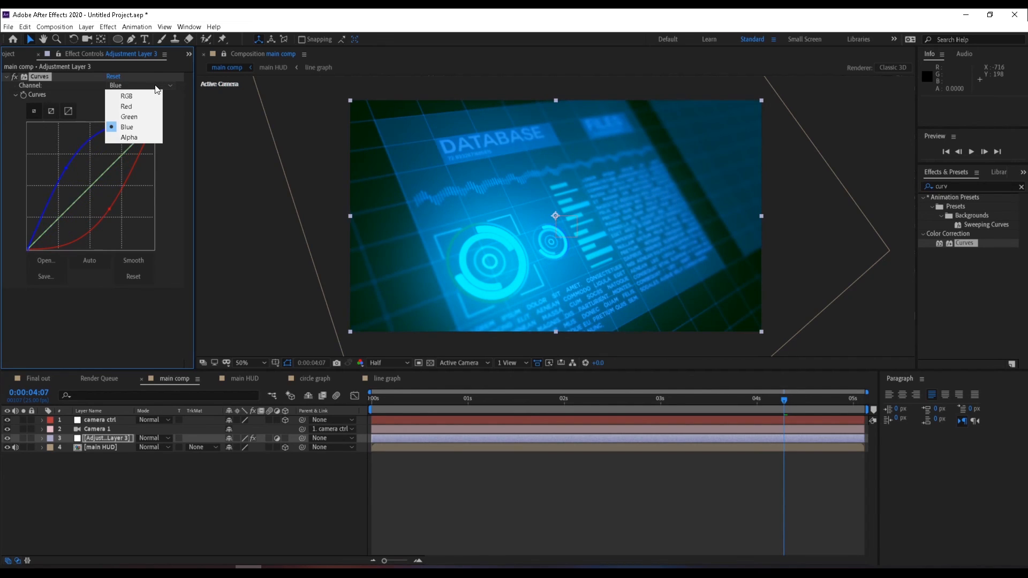
left_click(134, 117)
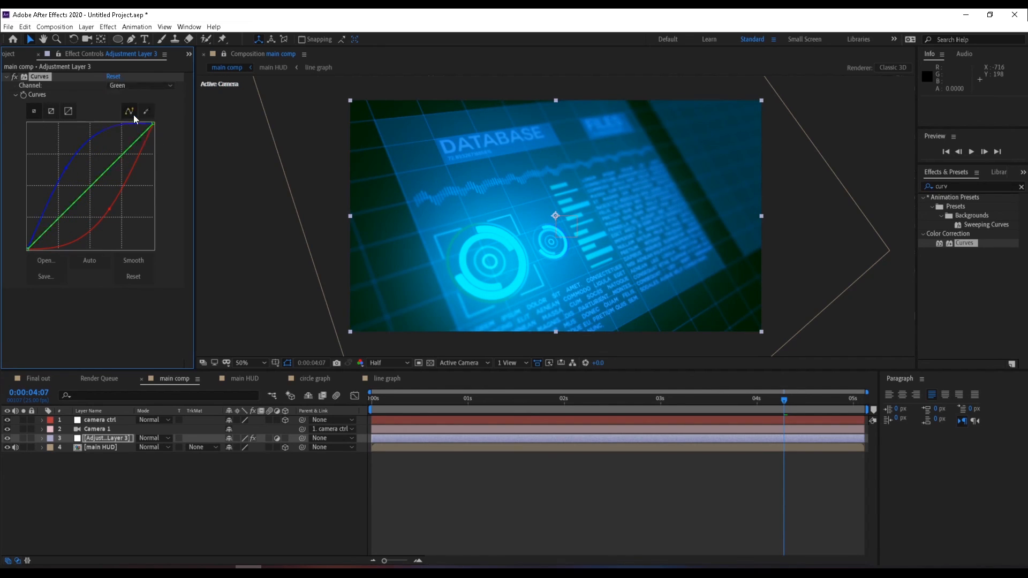
left_click_drag(101, 175, 79, 188)
left_click(66, 169)
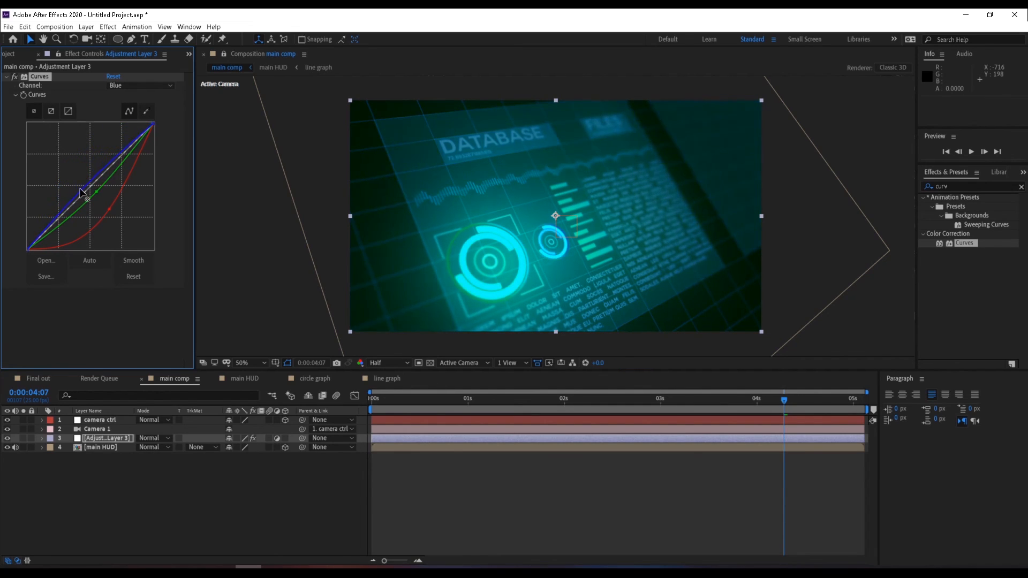
left_click(457, 504)
left_click_drag(374, 400, 644, 394)
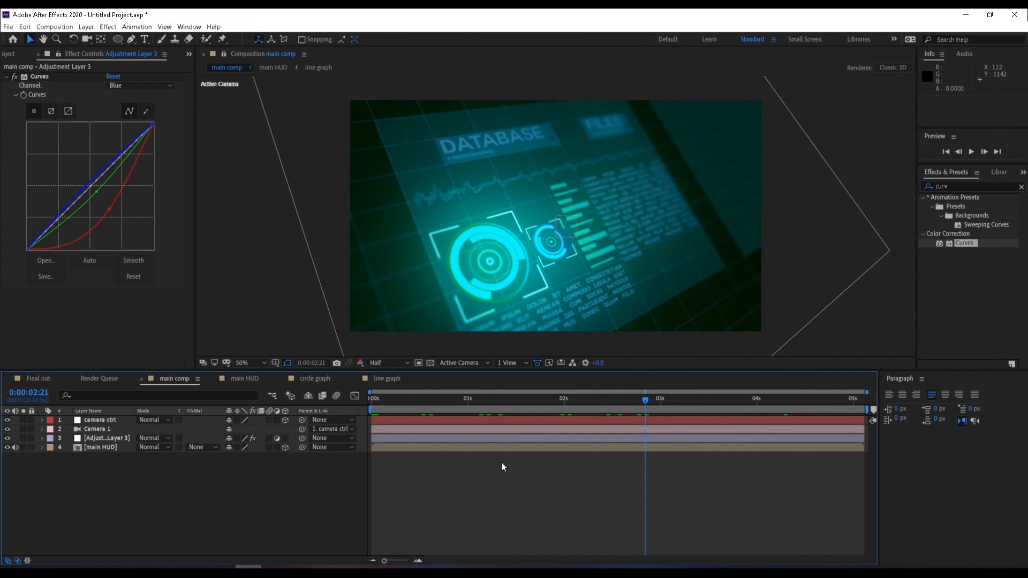
Step: Add main comp to the render queue again, replacing its old unqueued entry, and send it to Adobe Media Encoder
key("ctrl+m")
left_click(80, 433)
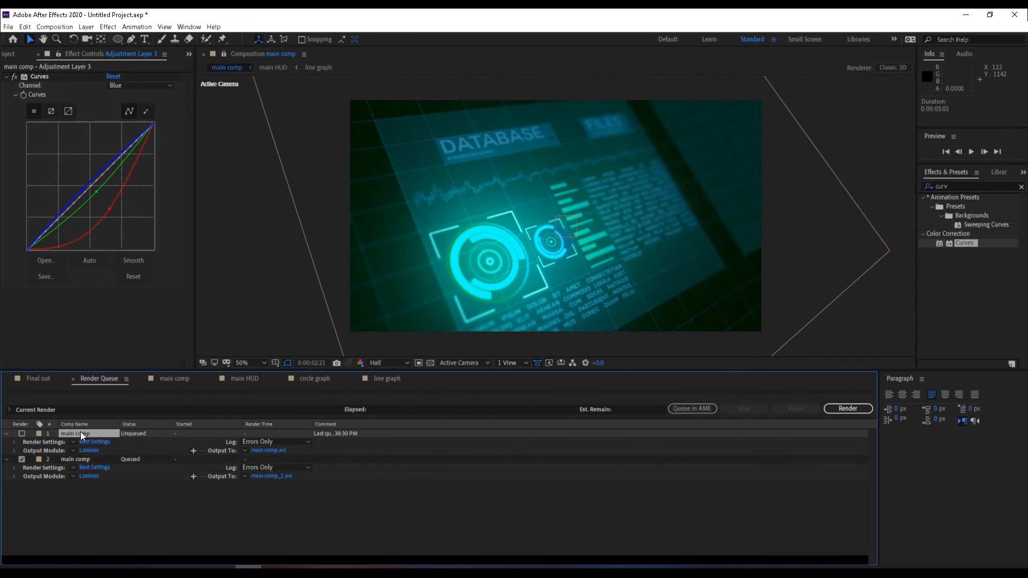
key("Delete")
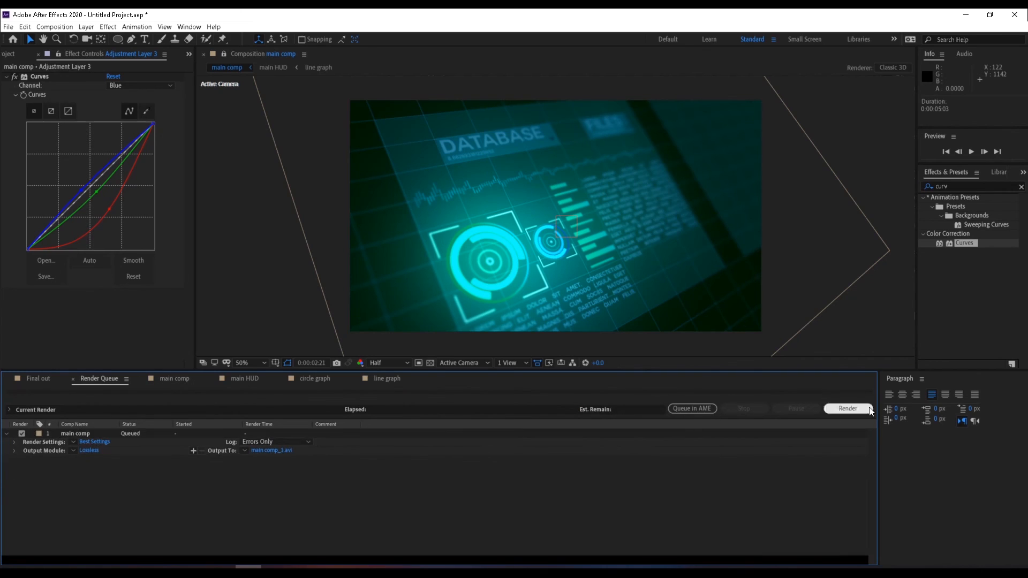
left_click(687, 415)
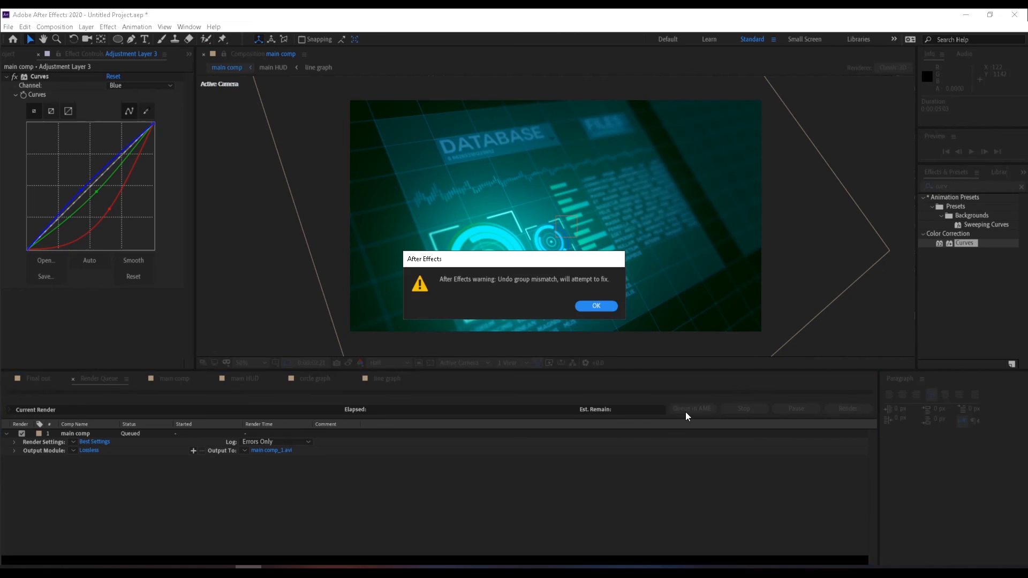
left_click(596, 306)
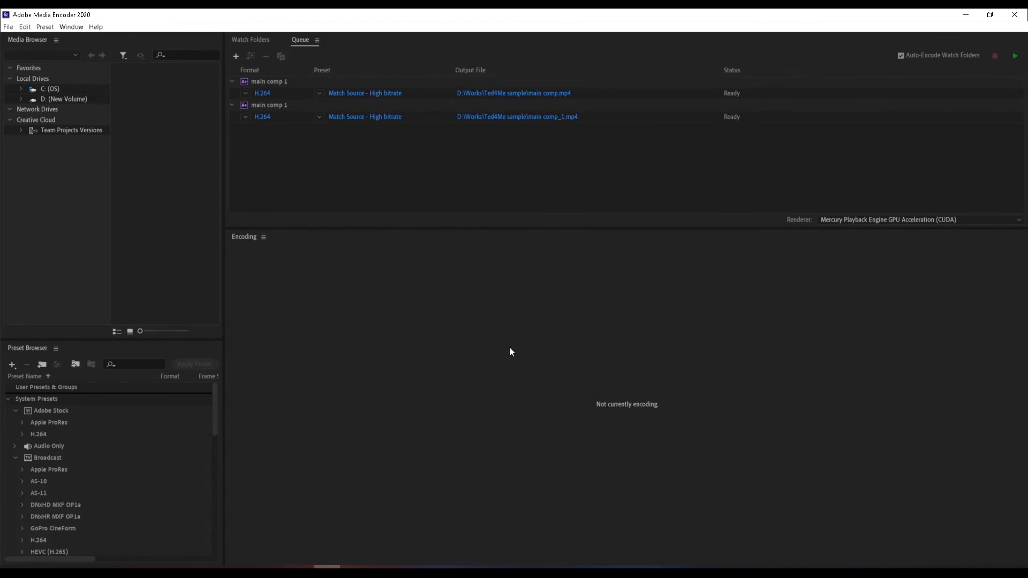
Step: Remove the older main comp job with the output main comp.mp4 from the Media Encoder queue
left_click(266, 85)
key("Delete")
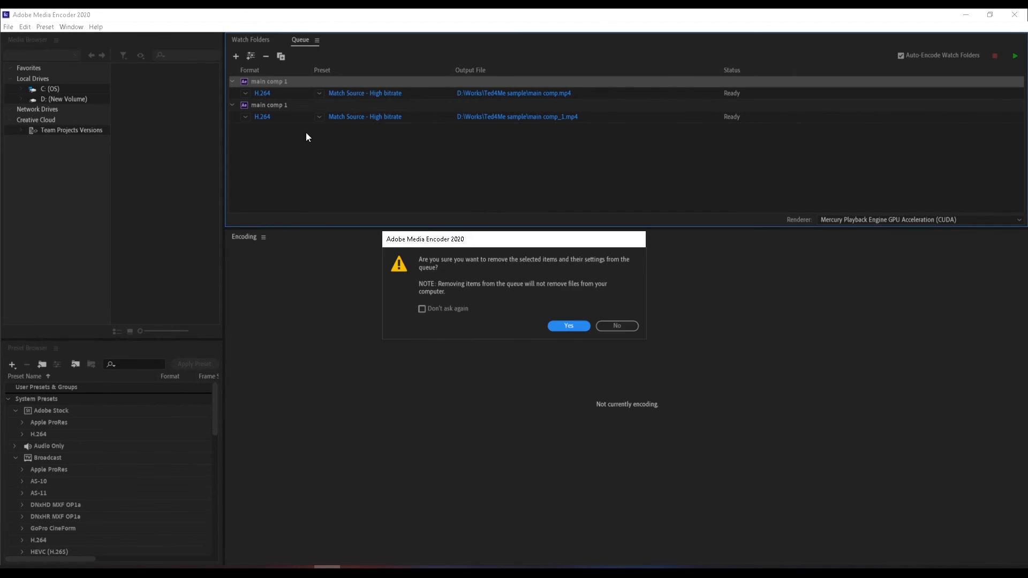
left_click(569, 326)
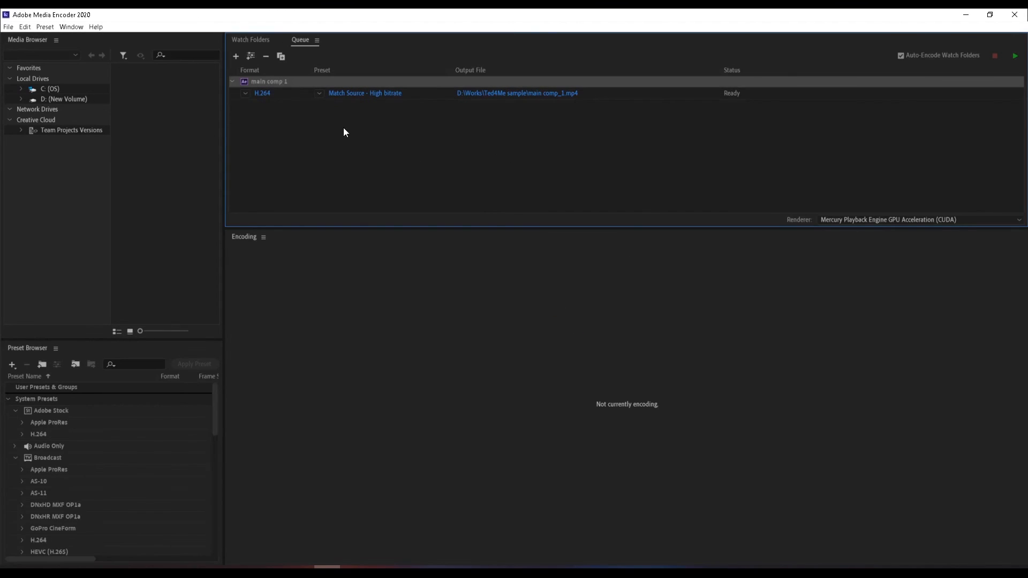
Step: Set the H.264 job's output to main comp_1.mp4 in the Hud graphics folder, keeping Match Source - High bitrate, and start encoding
left_click(320, 95)
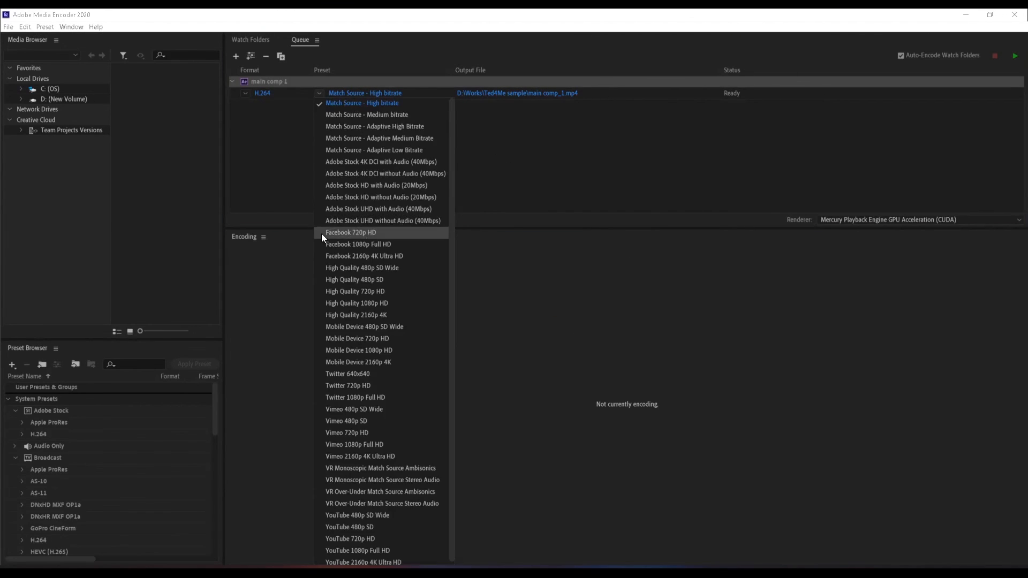
left_click(613, 134)
left_click(541, 94)
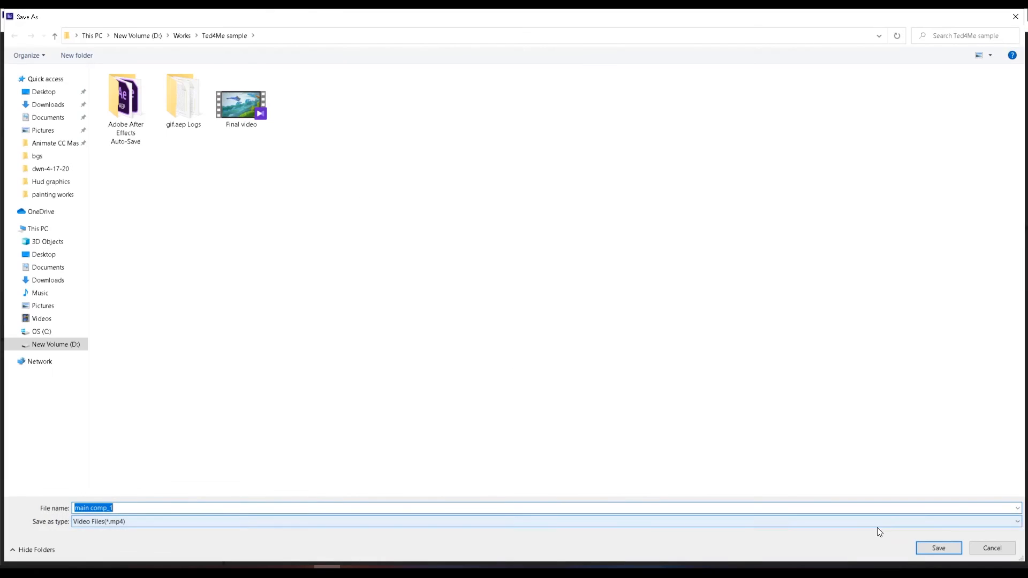
left_click(63, 198)
left_click(59, 143)
left_click(75, 182)
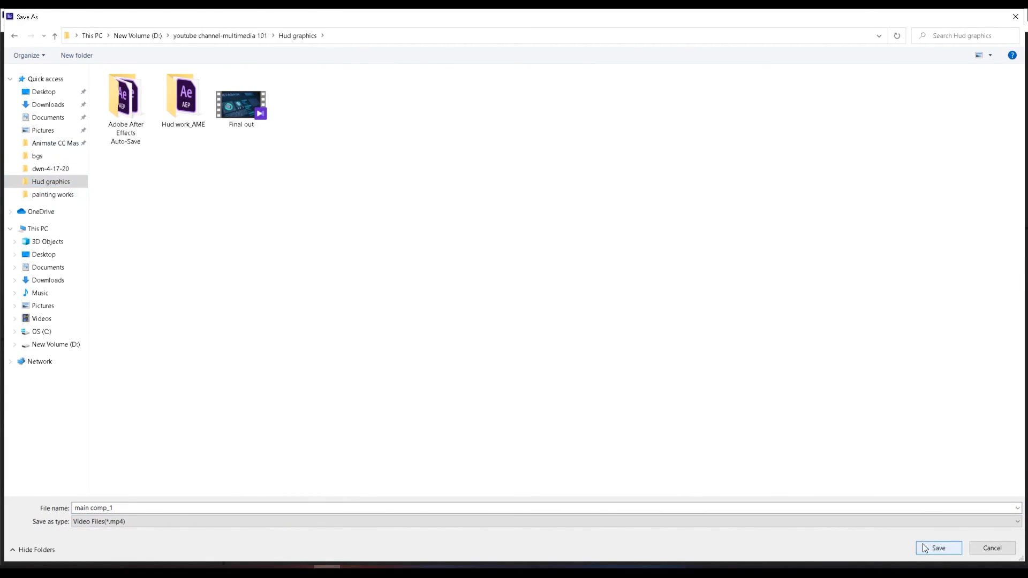
left_click(938, 548)
left_click(1013, 56)
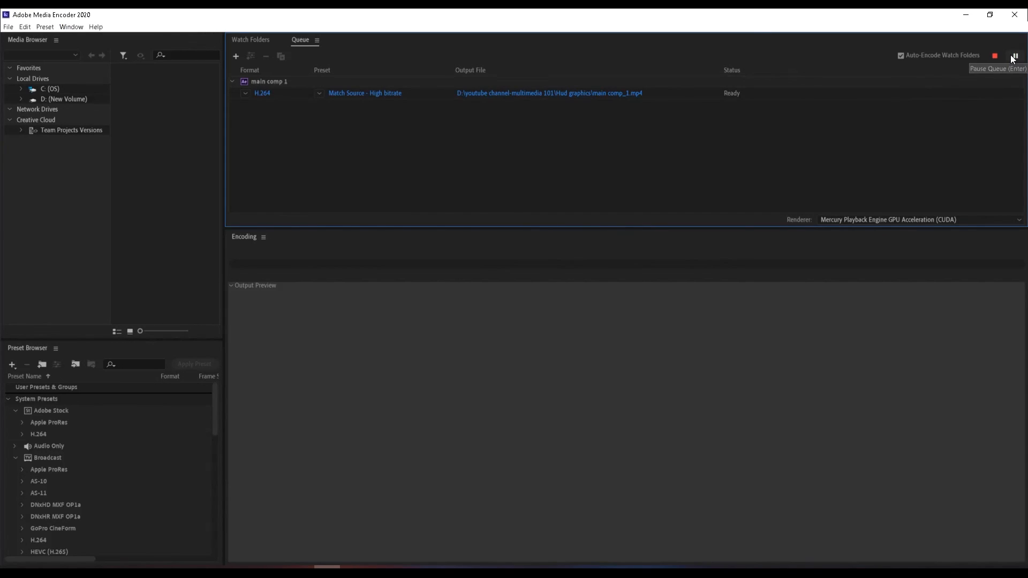
Step: Open the exported main comp_1.mp4 from the Hud graphics folder in KMPlayer and review it full screen, scrubbing through the middle
left_click(238, 566)
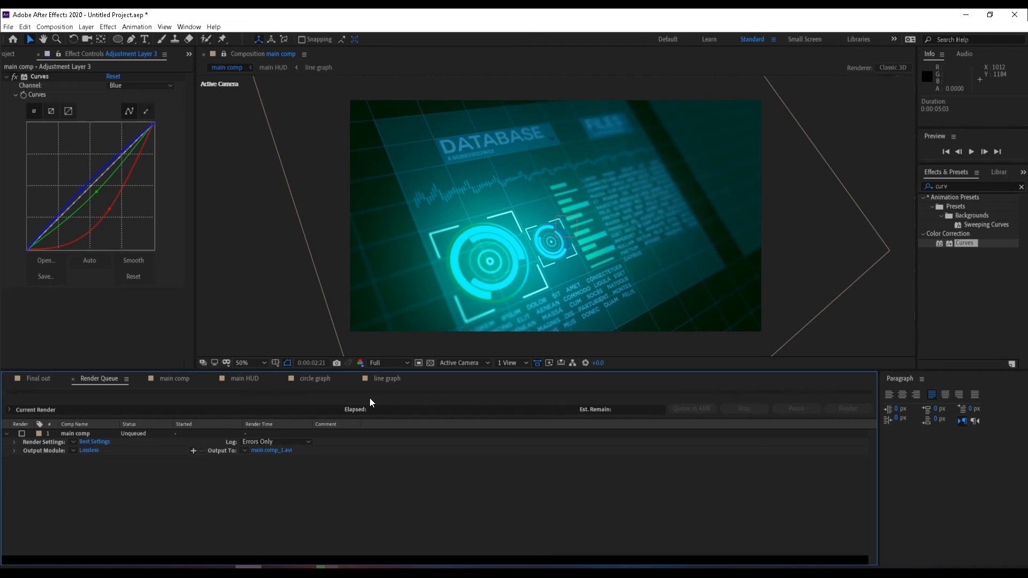
left_click(355, 541)
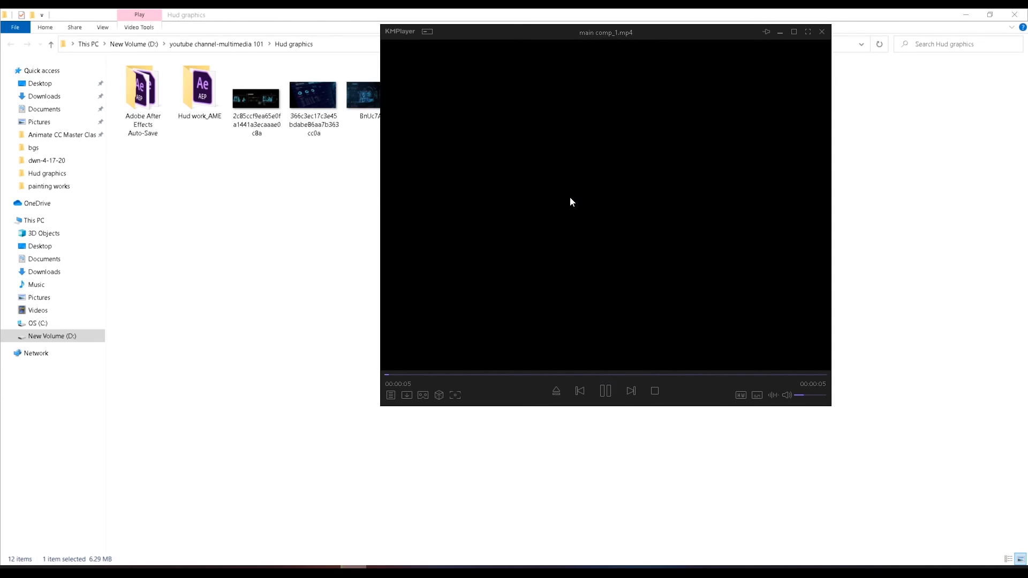
double_click(521, 207)
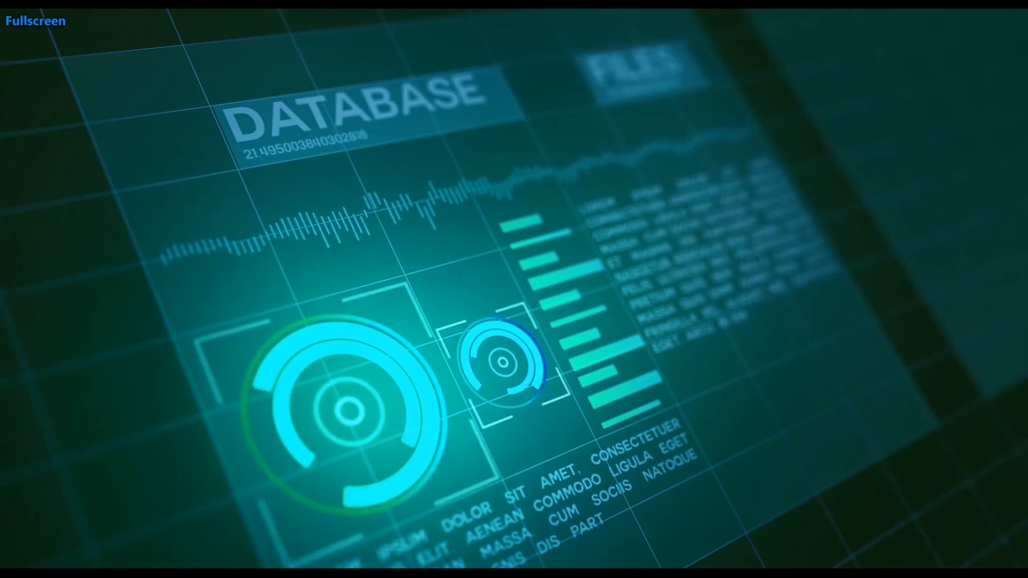
mouse_move(67, 569)
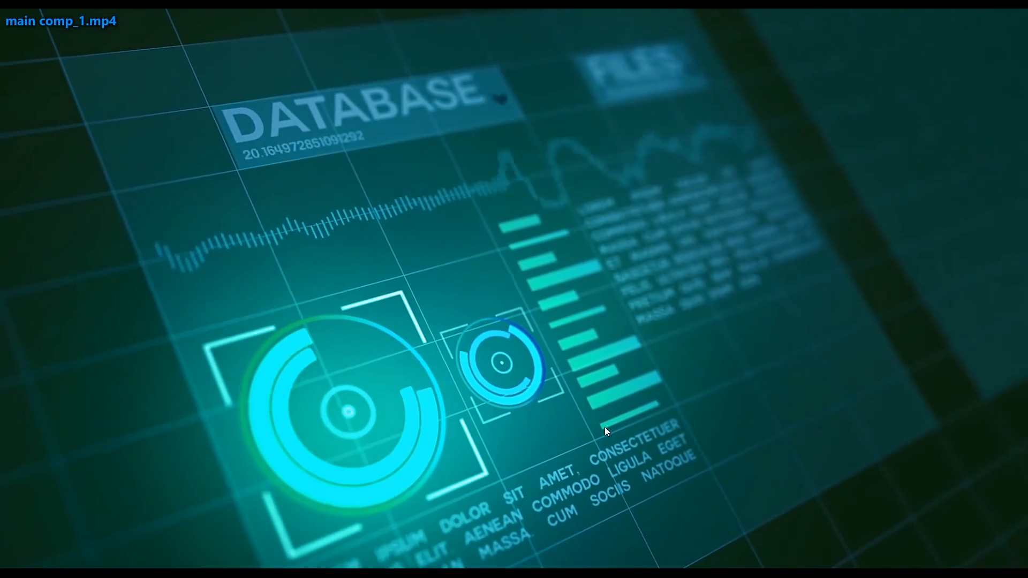
left_click(605, 431)
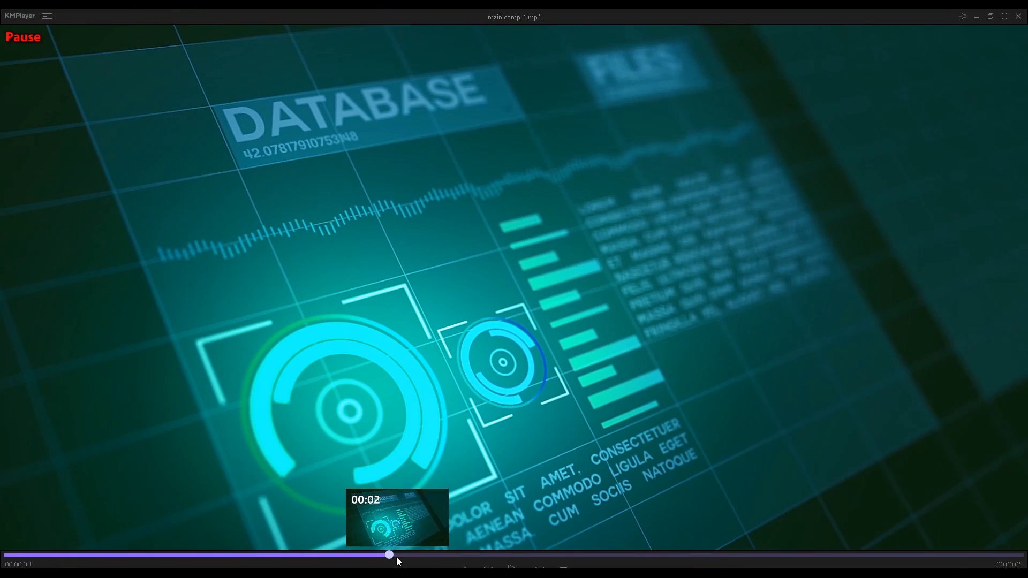
left_click_drag(395, 560, 588, 558)
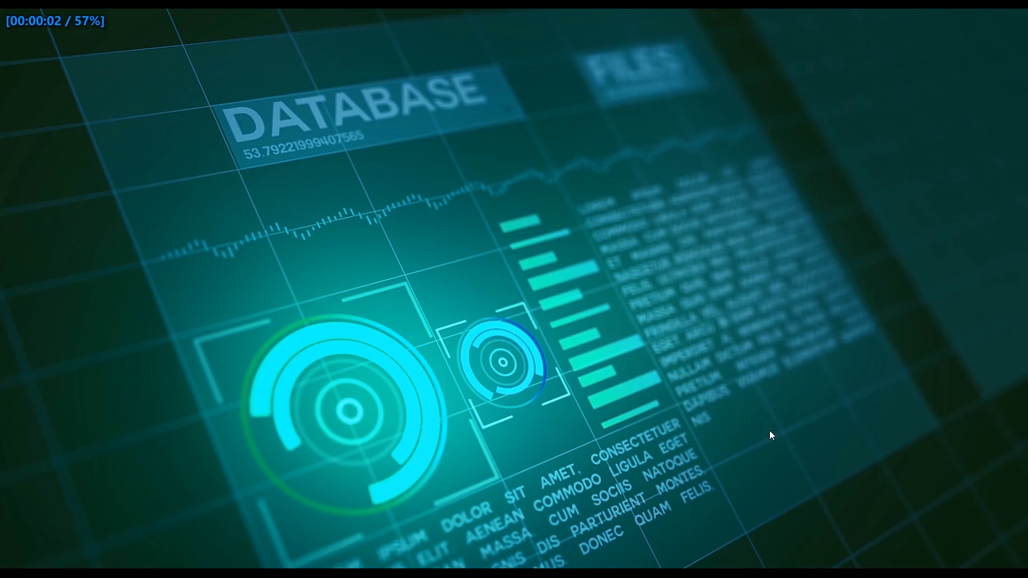